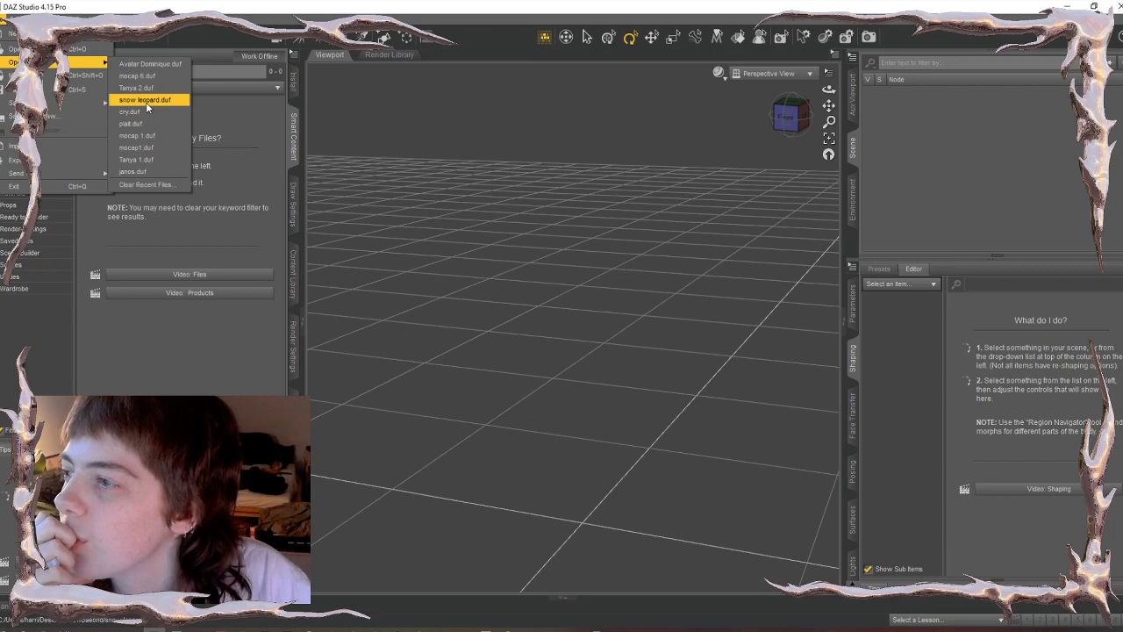
- Open the scene file ponyboy from the Daz Files folder inside Personal
click(84, 49)
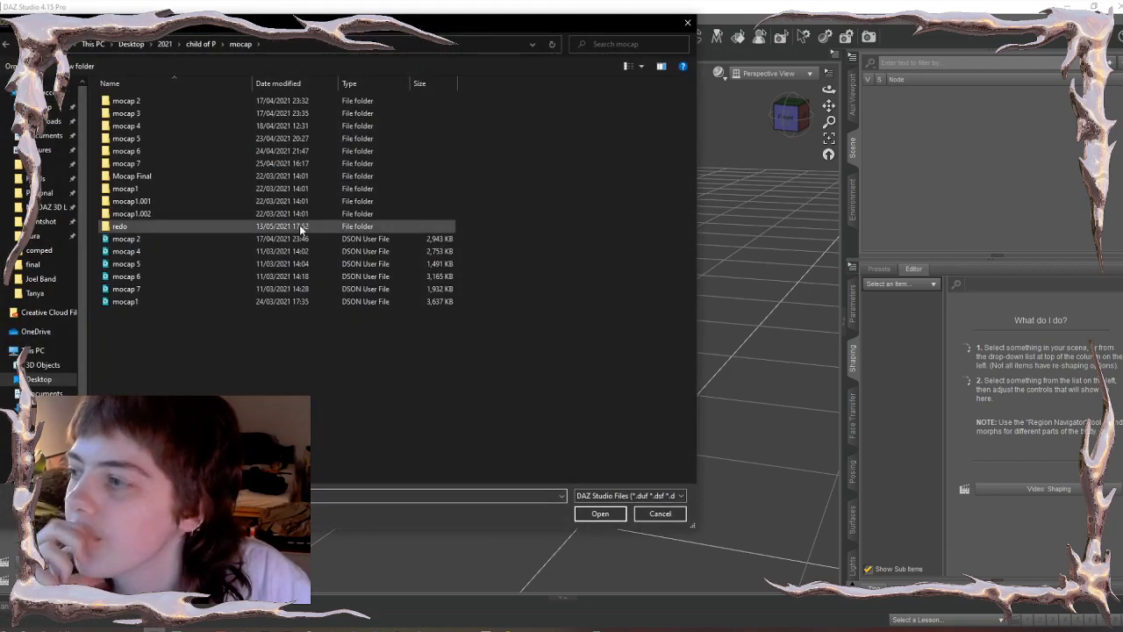
click(40, 192)
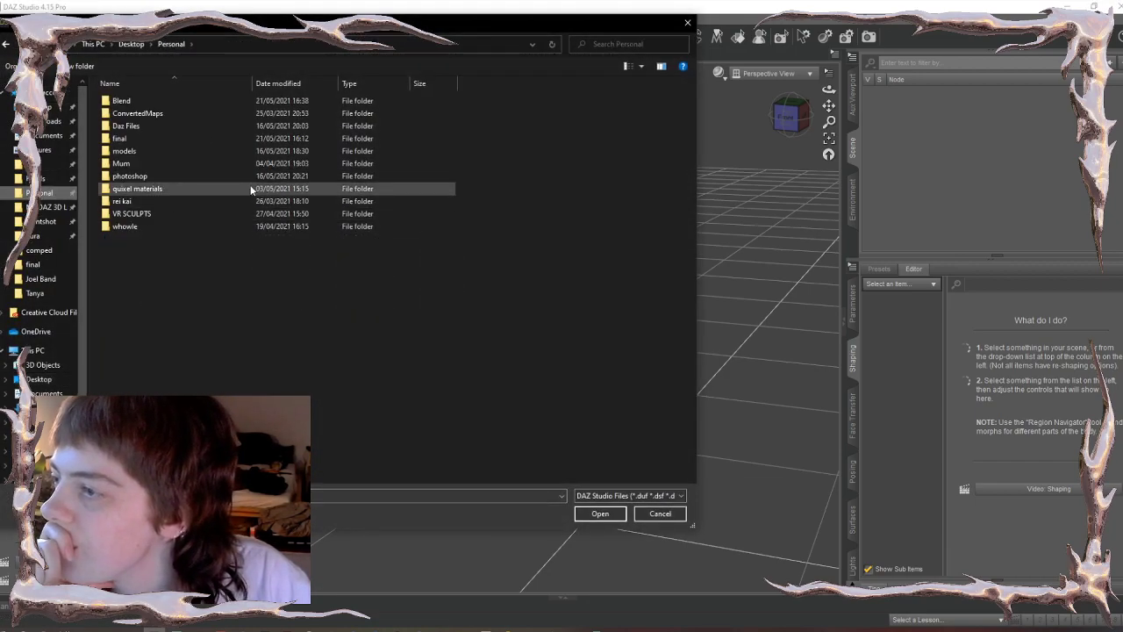
double_click(148, 125)
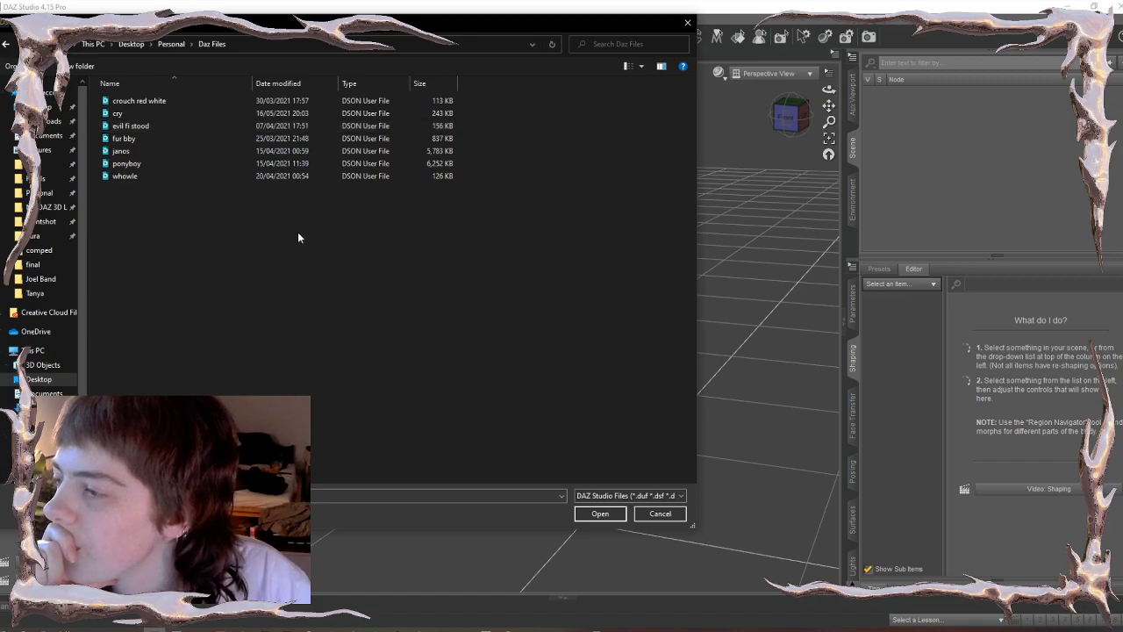
click(124, 164)
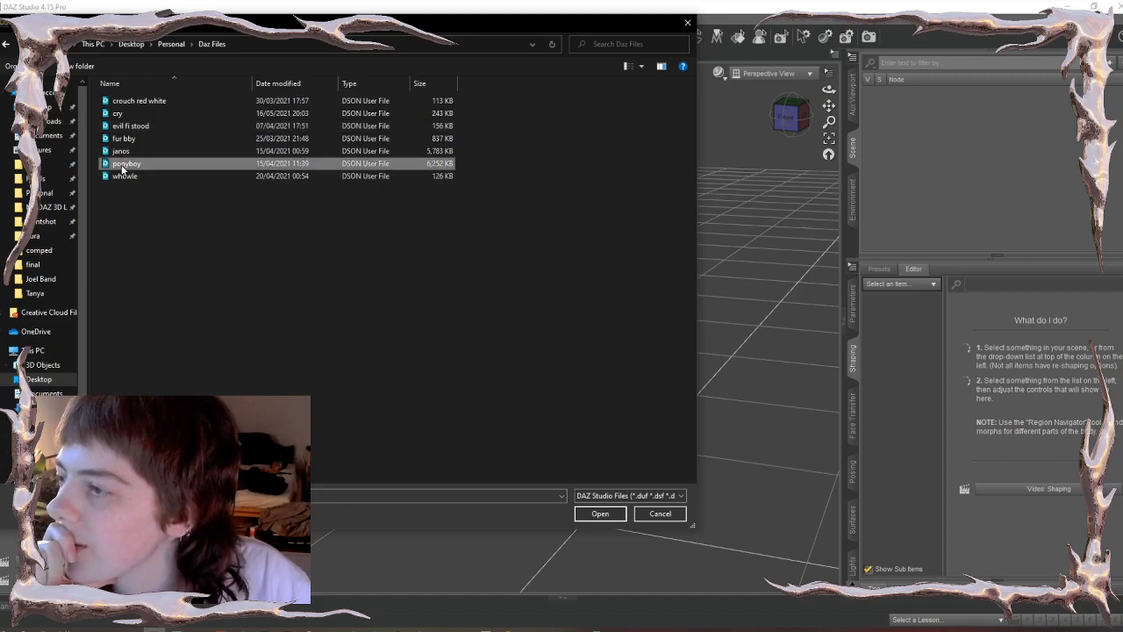
click(596, 516)
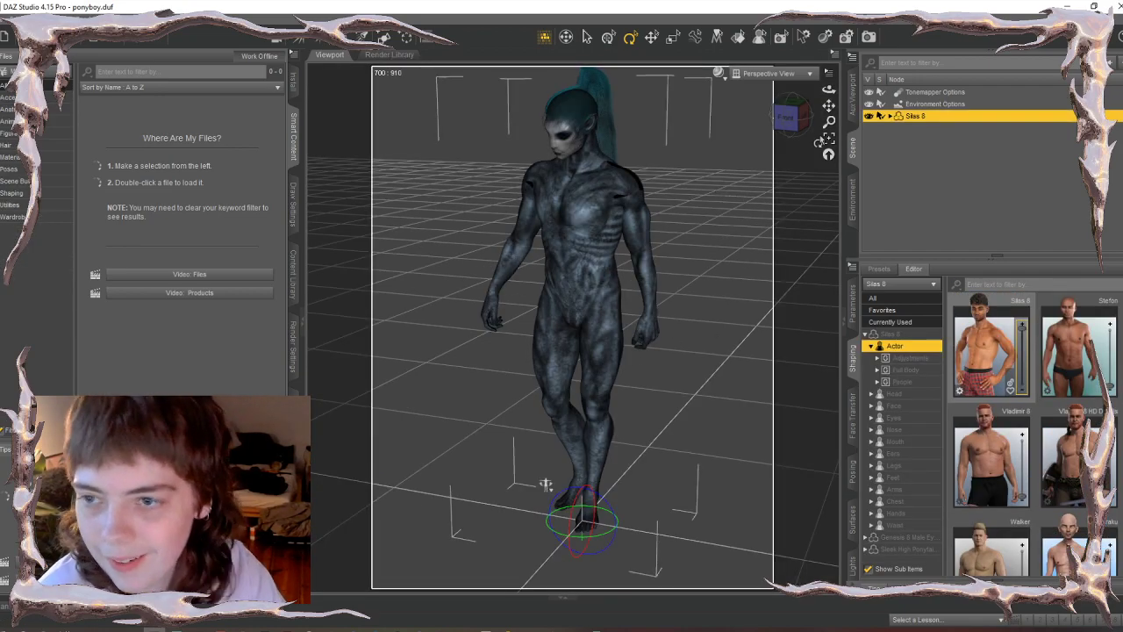
- Delete the Sleek High Ponytail Genesis 8 Female hair from the Silas 8 figure
drag(546, 485, 526, 499)
drag(786, 125, 832, 211)
scroll(745, 167, up, 2)
scroll(691, 201, up, 3)
scroll(691, 201, up, 3)
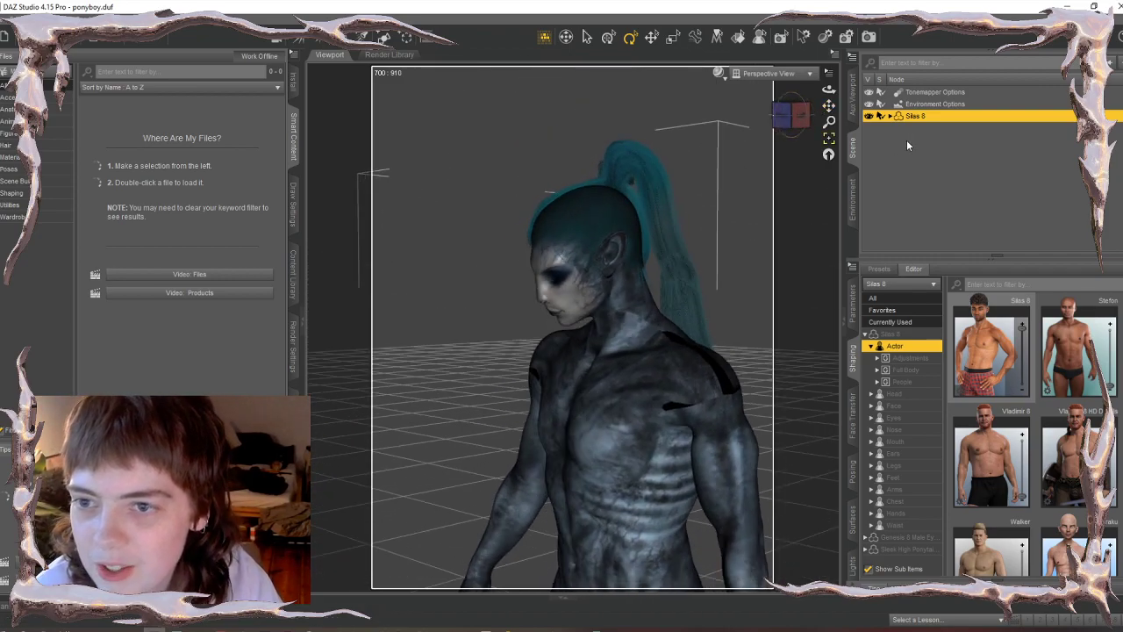
click(891, 117)
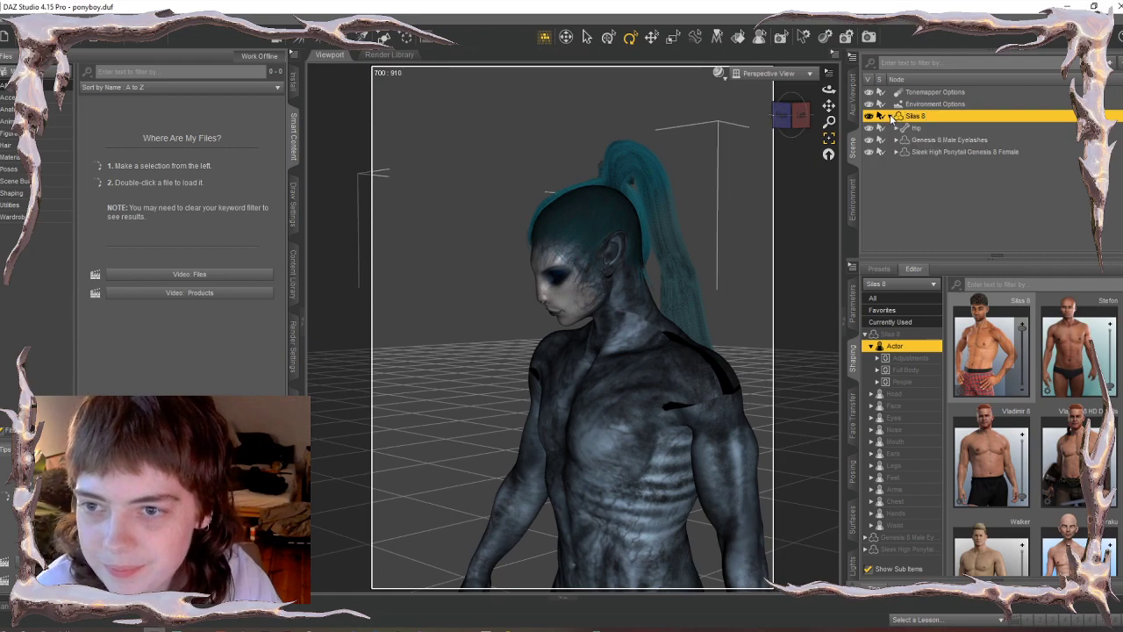
click(936, 152)
key(Delete)
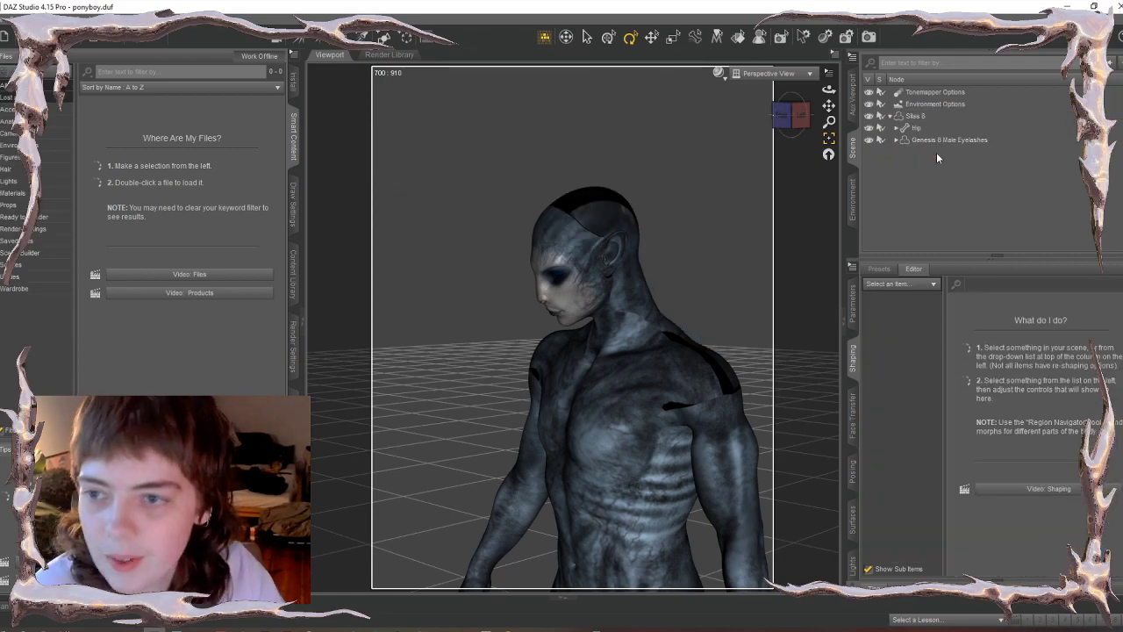
- Try the Edan All Maps material from the Genesis 8 Male characters in the Content Library on the Silas 8 figure
click(935, 118)
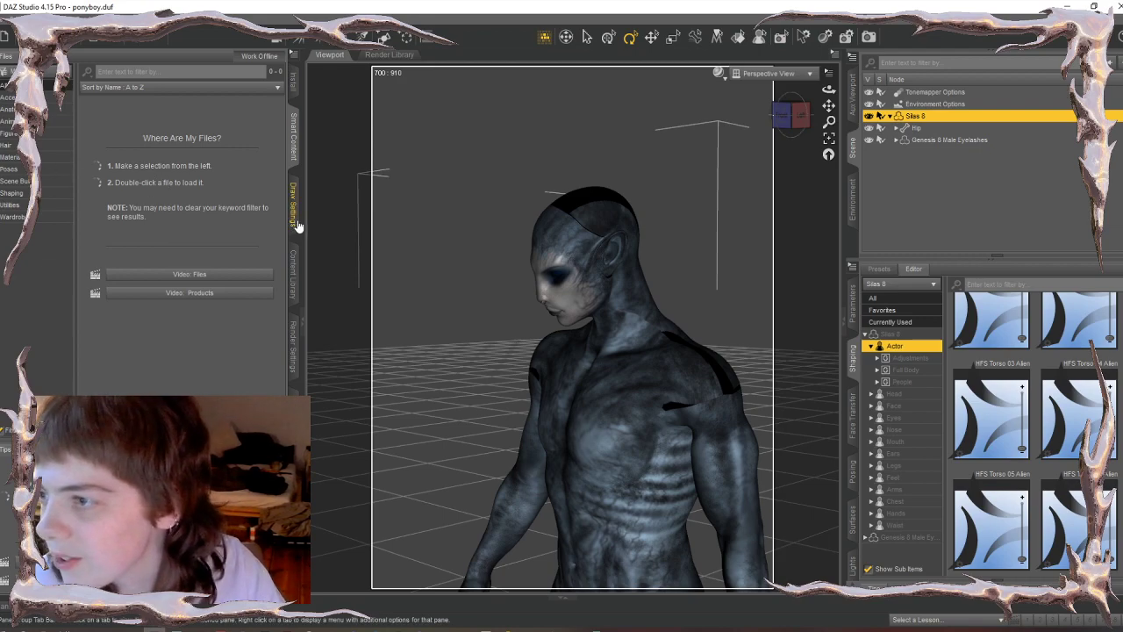
click(294, 286)
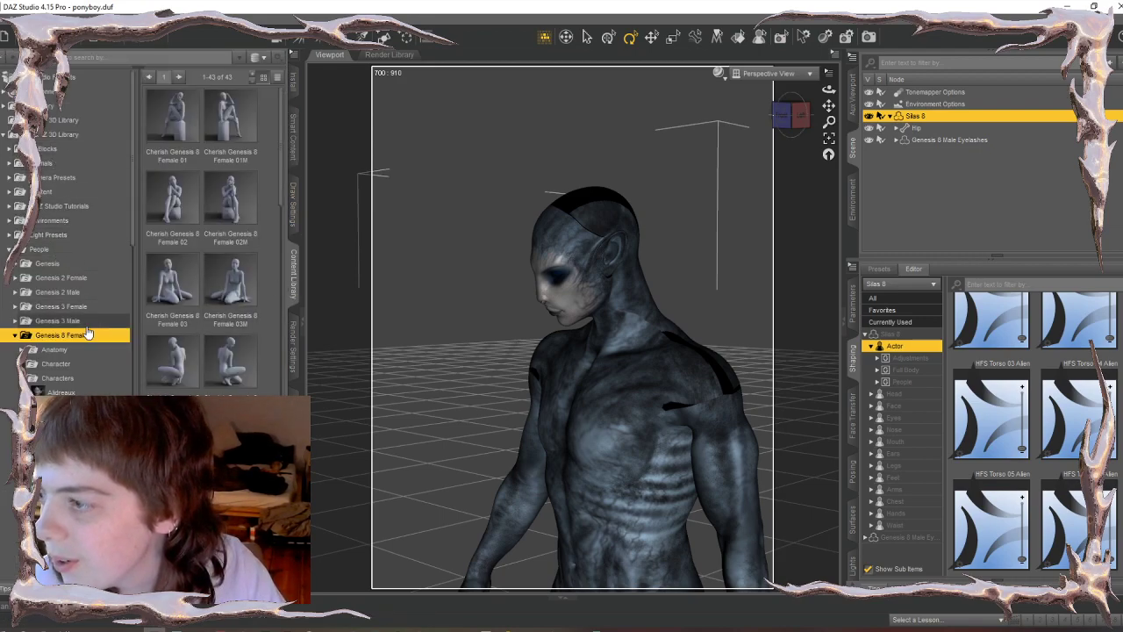
double_click(81, 334)
double_click(81, 349)
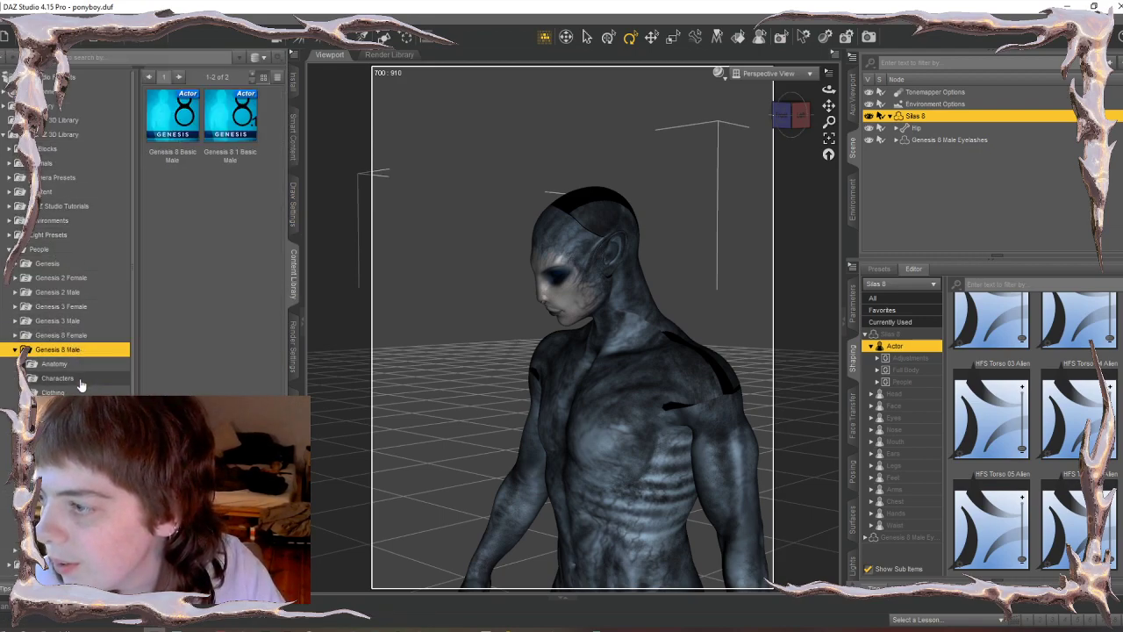
double_click(70, 379)
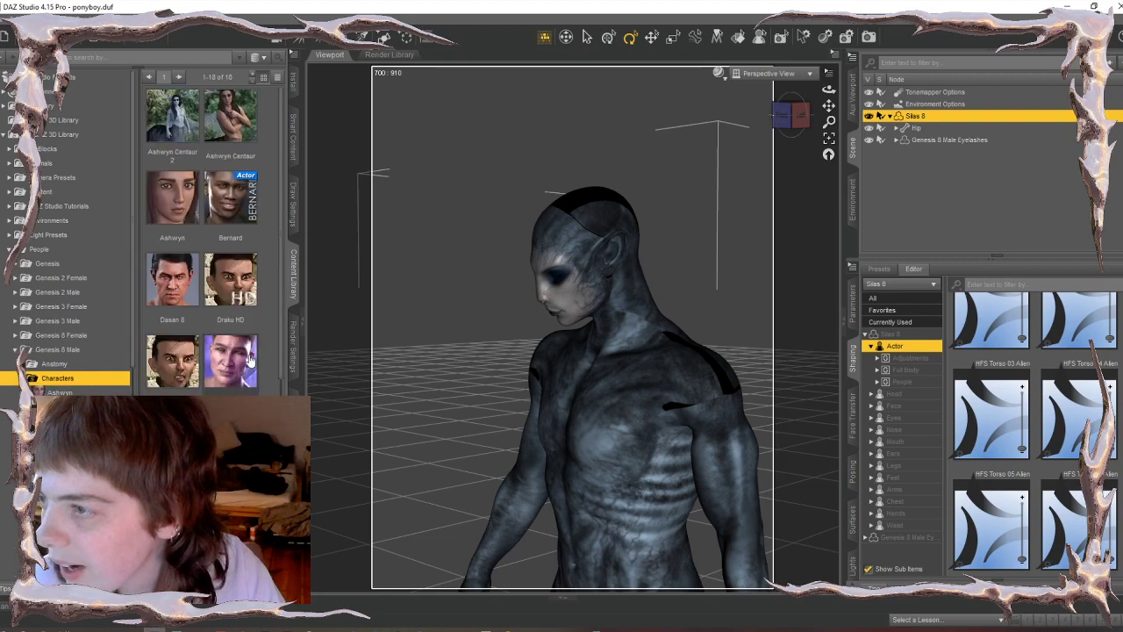
scroll(250, 360, down, 3)
scroll(172, 375, up, 3)
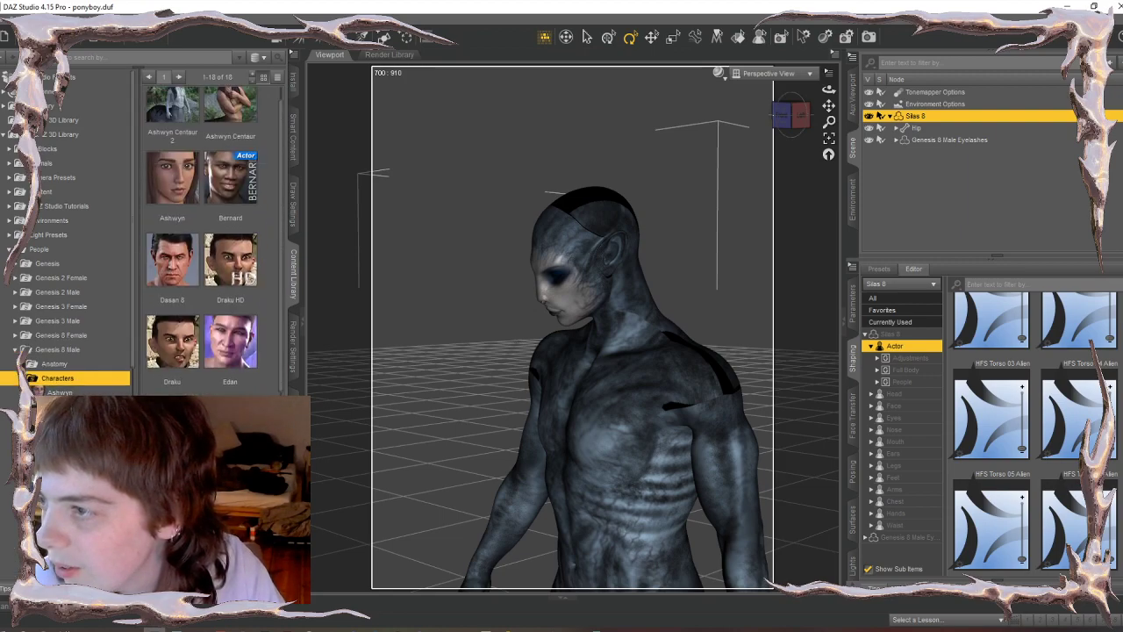
double_click(213, 381)
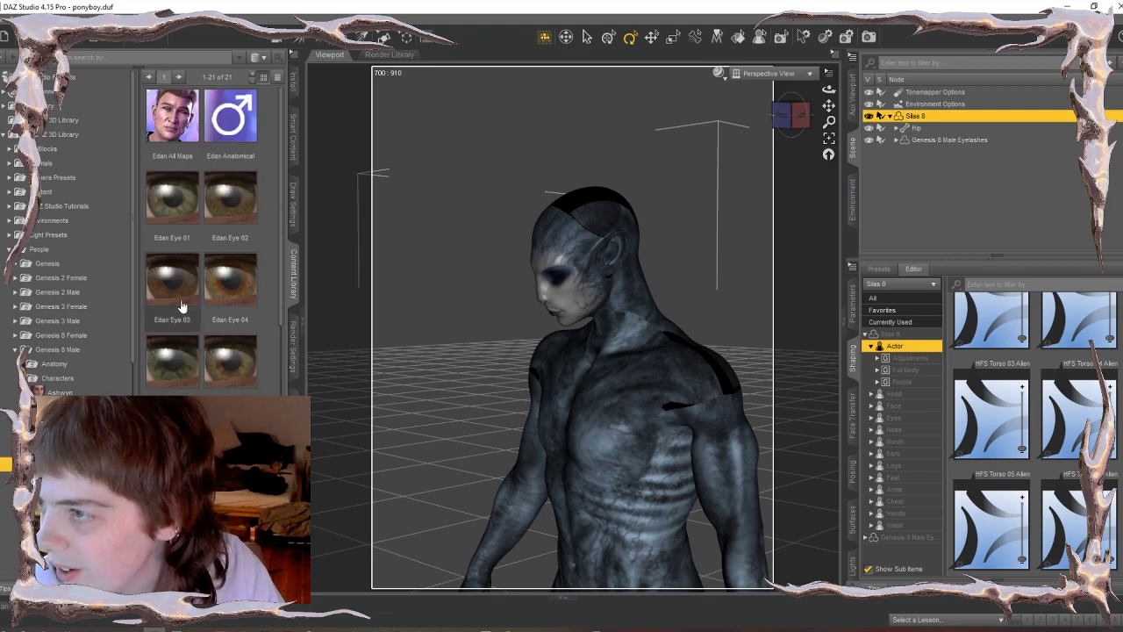
double_click(175, 119)
click(677, 257)
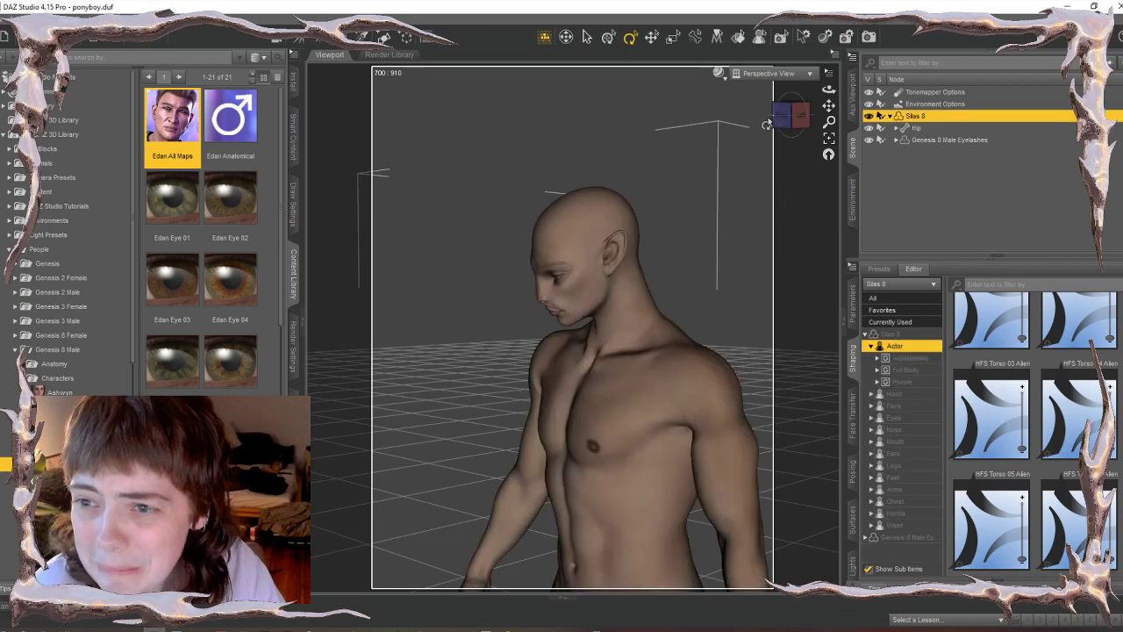
- Try the Ashwyn Base Mat All Maps material on the Silas 8 figure
mouse_move(791, 116)
mouse_down()
mouse_move(841, 103)
mouse_move(816, 101)
mouse_move(647, 221)
mouse_move(704, 156)
mouse_move(800, 118)
mouse_up()
scroll(715, 375, up, 3)
scroll(734, 210, up, 4)
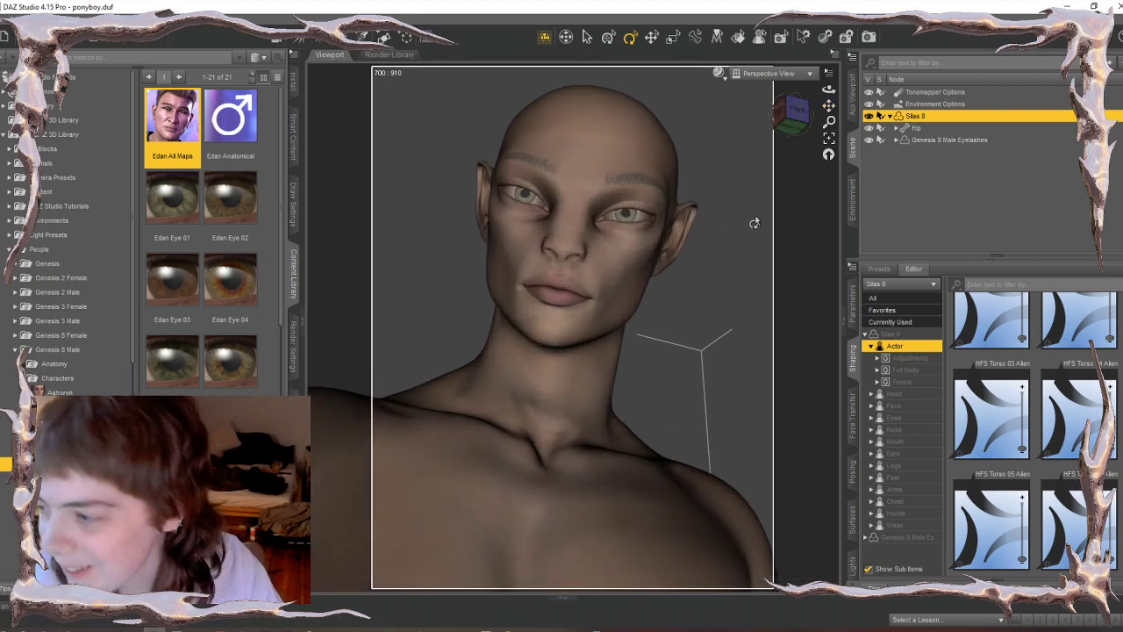
click(61, 406)
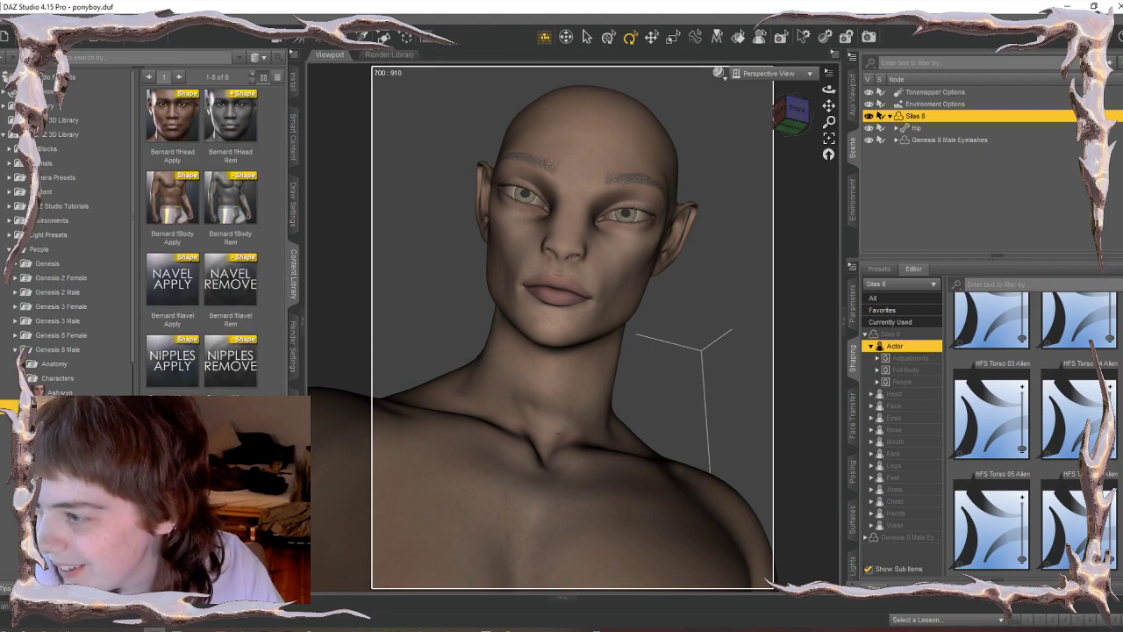
click(61, 422)
click(61, 392)
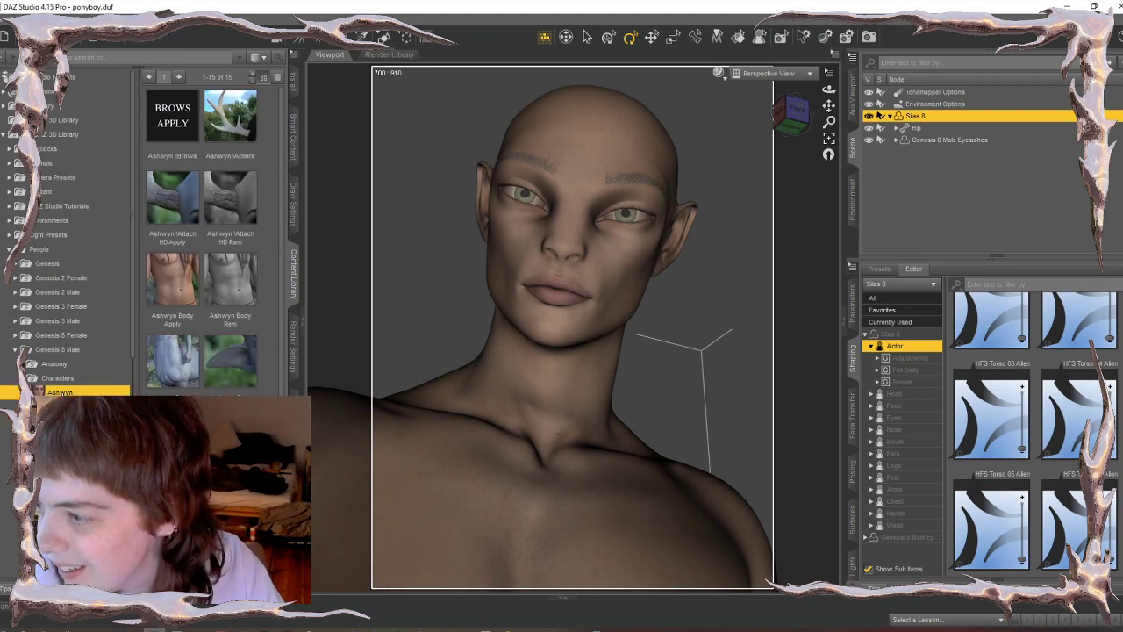
click(61, 421)
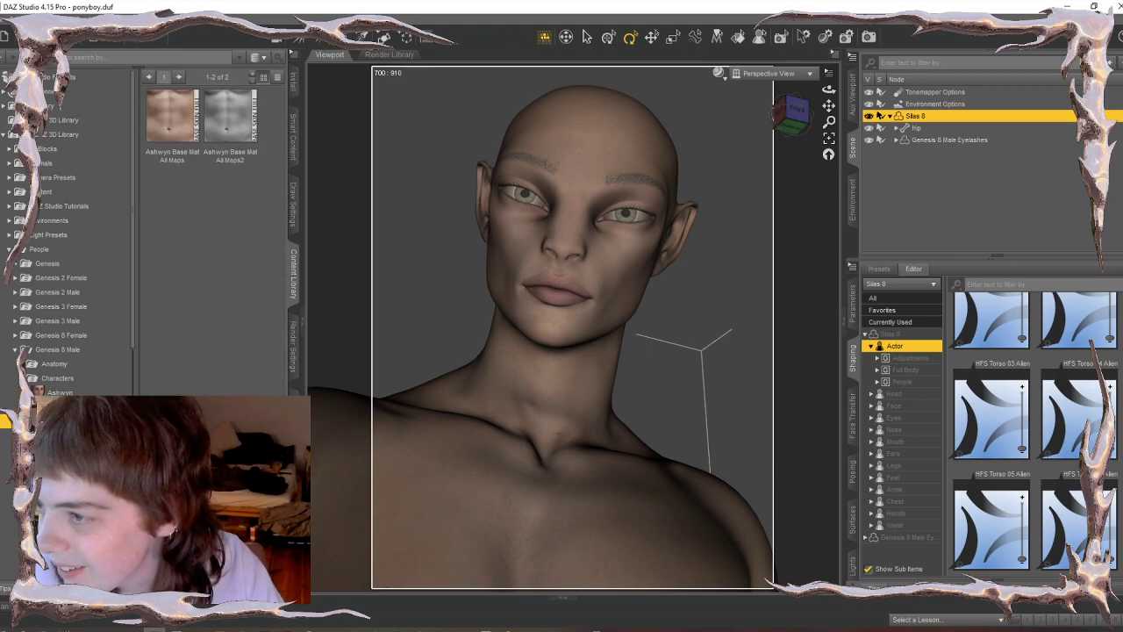
double_click(178, 114)
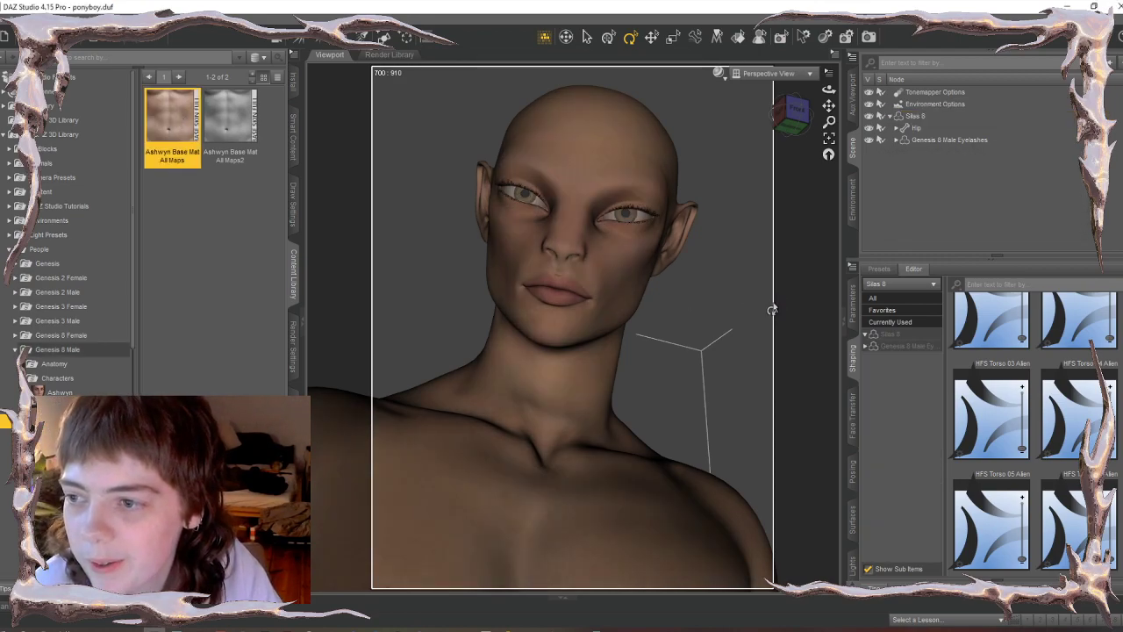
- Switch the viewport's draw style to the Iray render preview to view the skin material on the face
click(719, 73)
click(707, 226)
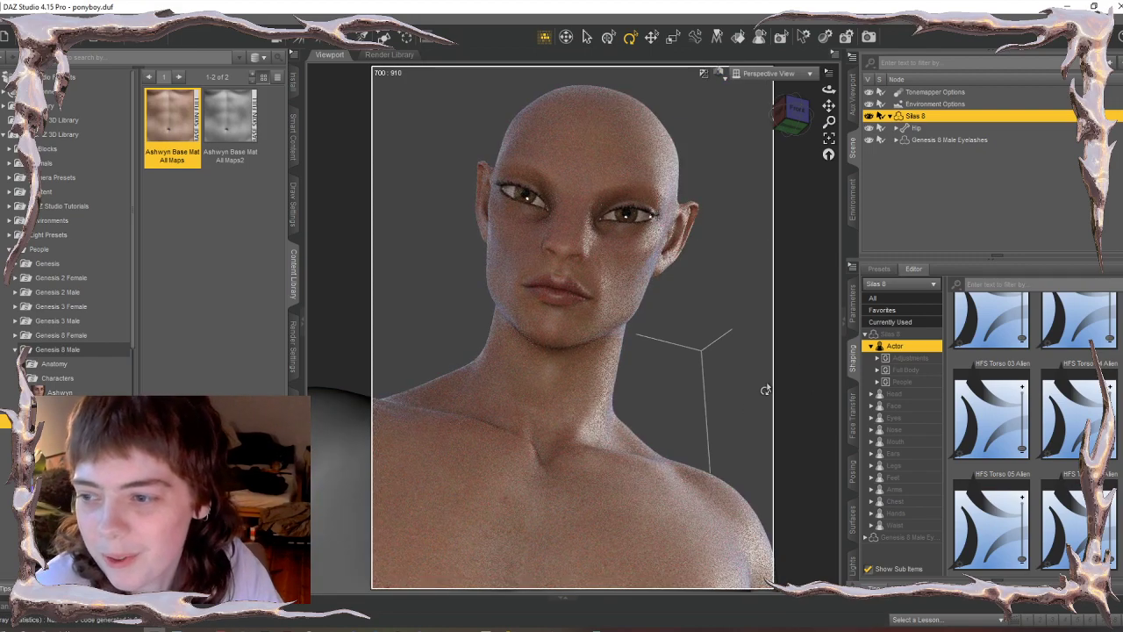
drag(788, 112, 792, 113)
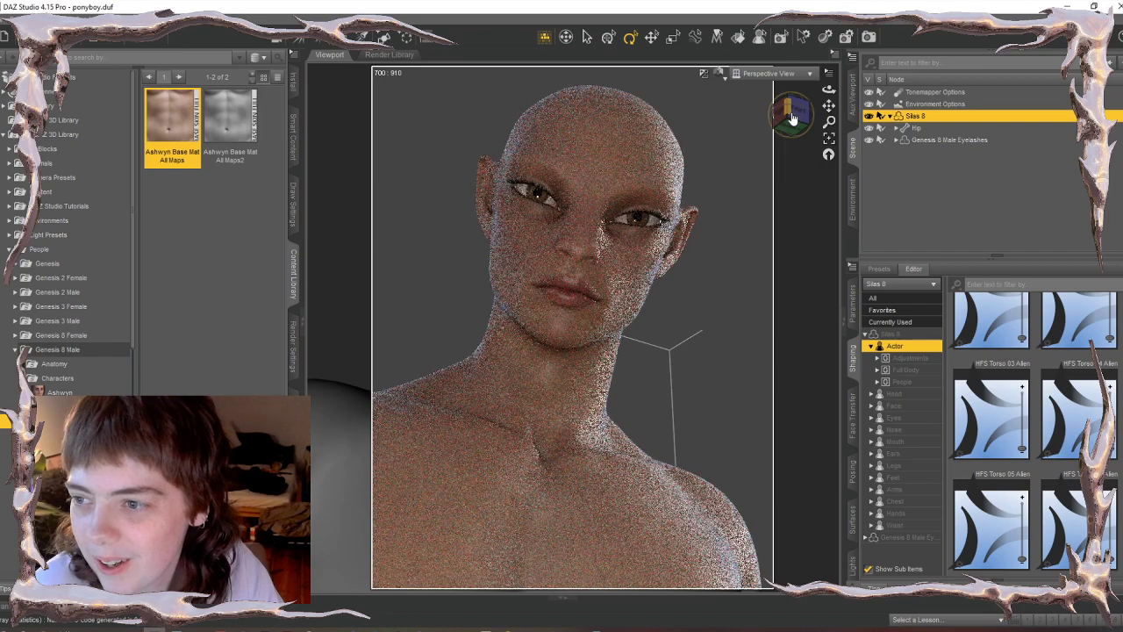
- Try the Bernard All Maps material on the Silas 8 figure
click(65, 448)
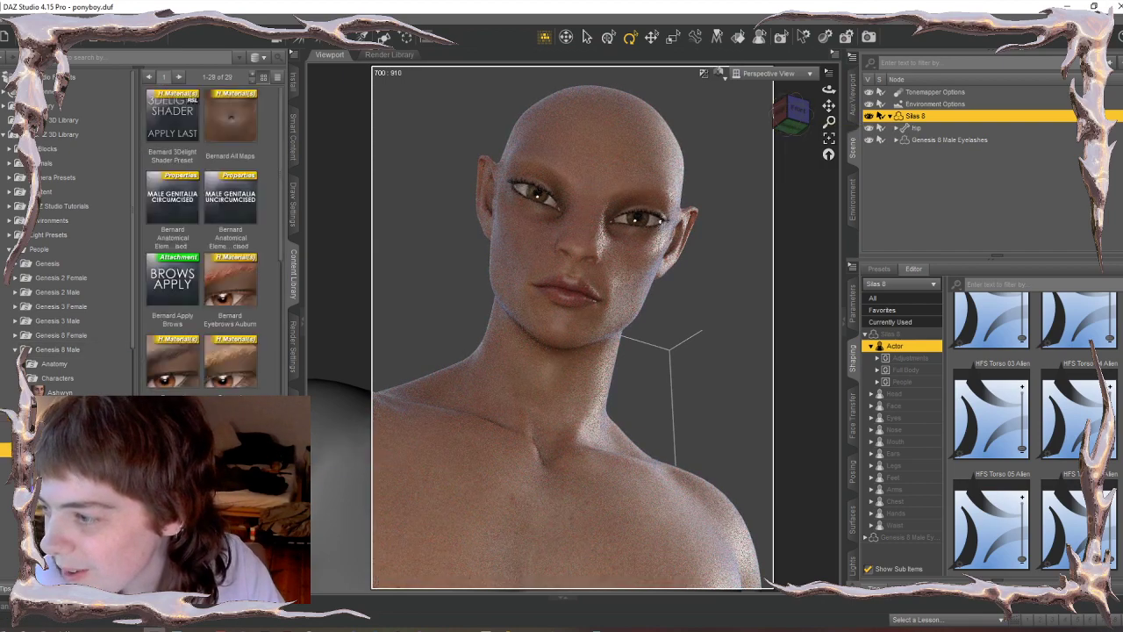
double_click(232, 129)
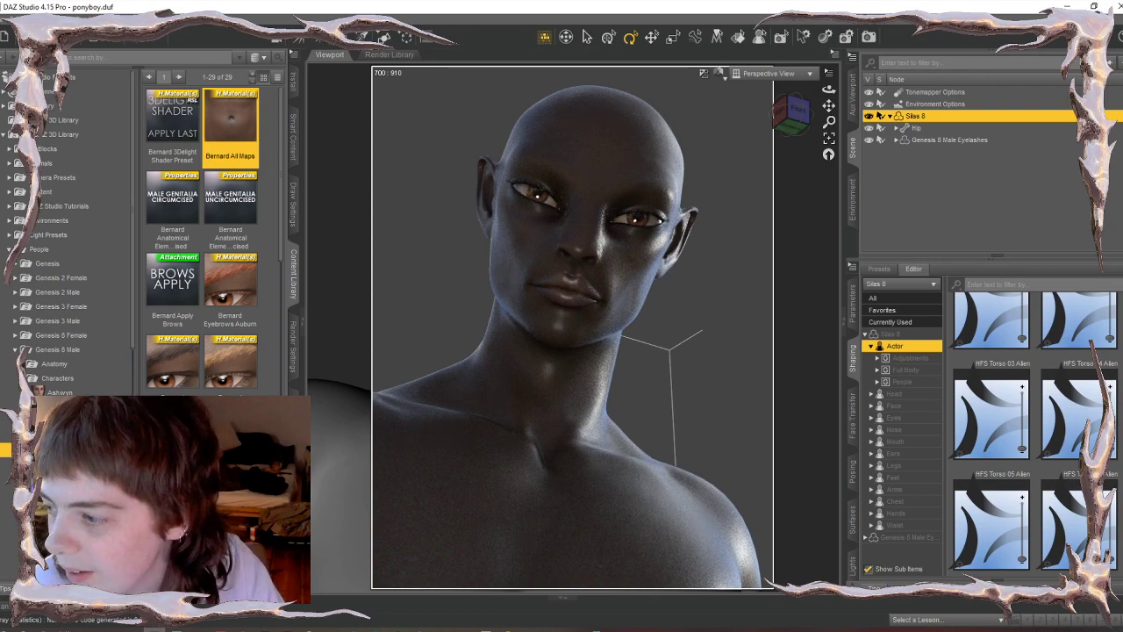
- Apply the Dasan 8 All Maps material to the Silas 8 figure and remove its brows with Dasan 8 Face Eyebrows OFF
click(61, 478)
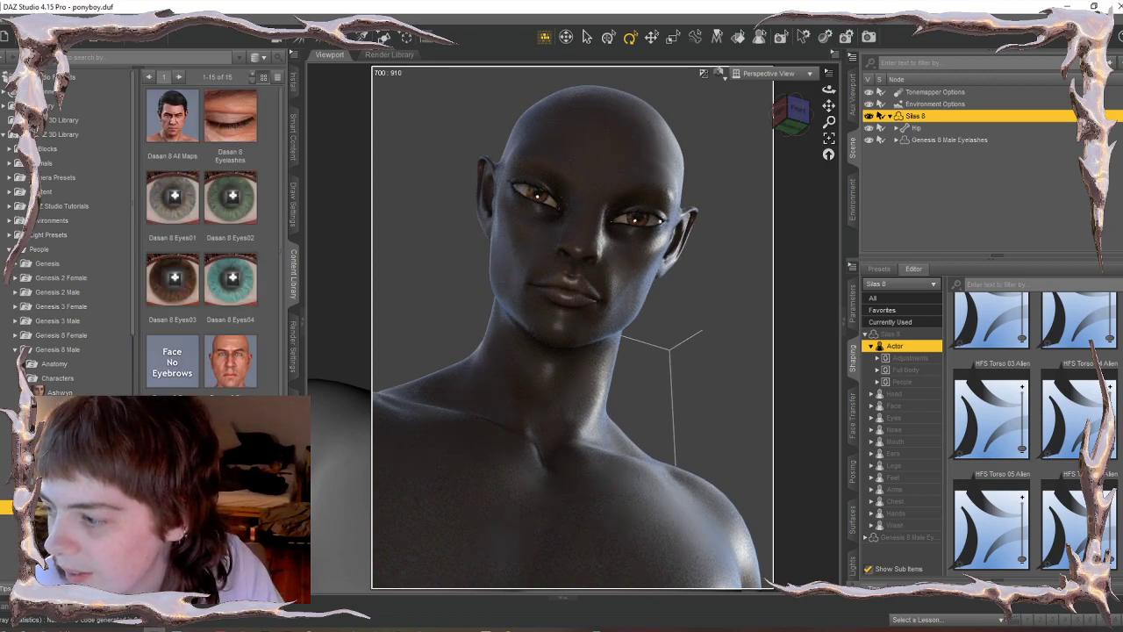
double_click(184, 129)
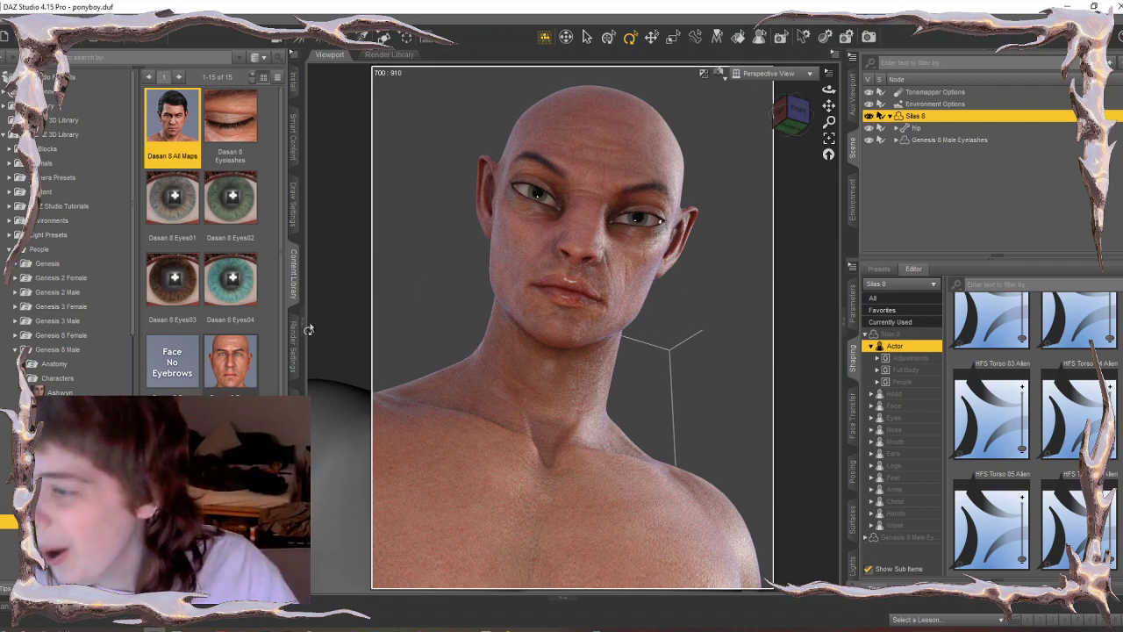
double_click(184, 379)
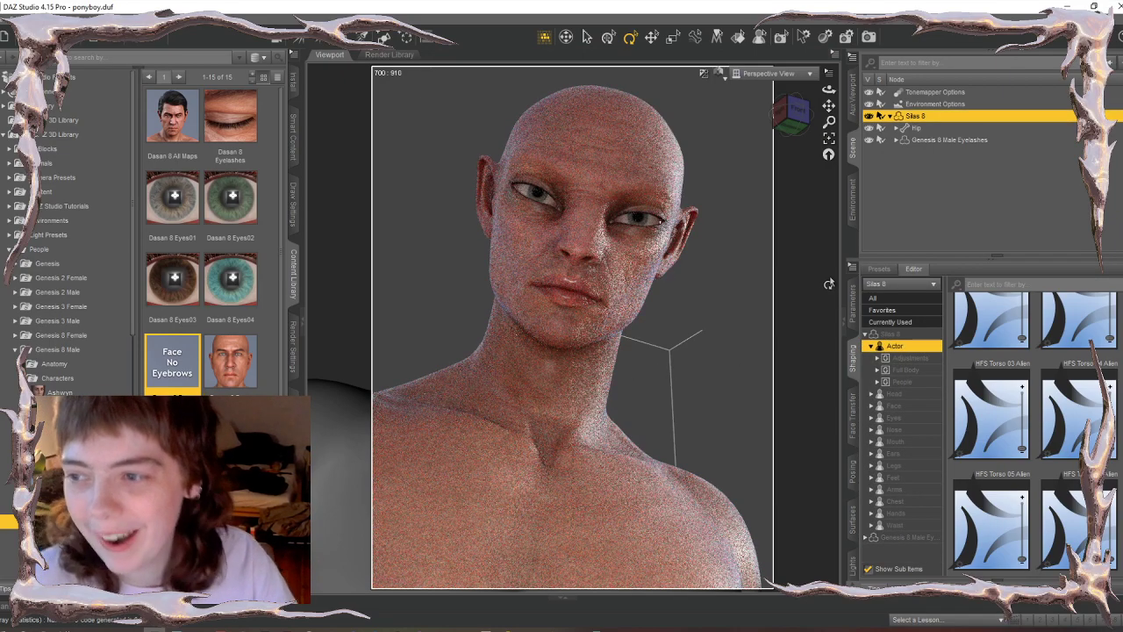
- Inspect the face up close and apply the Dasan 8 Normal Maps On preset to the figure
mouse_move(803, 116)
mouse_down()
mouse_move(755, 117)
mouse_move(797, 113)
mouse_up()
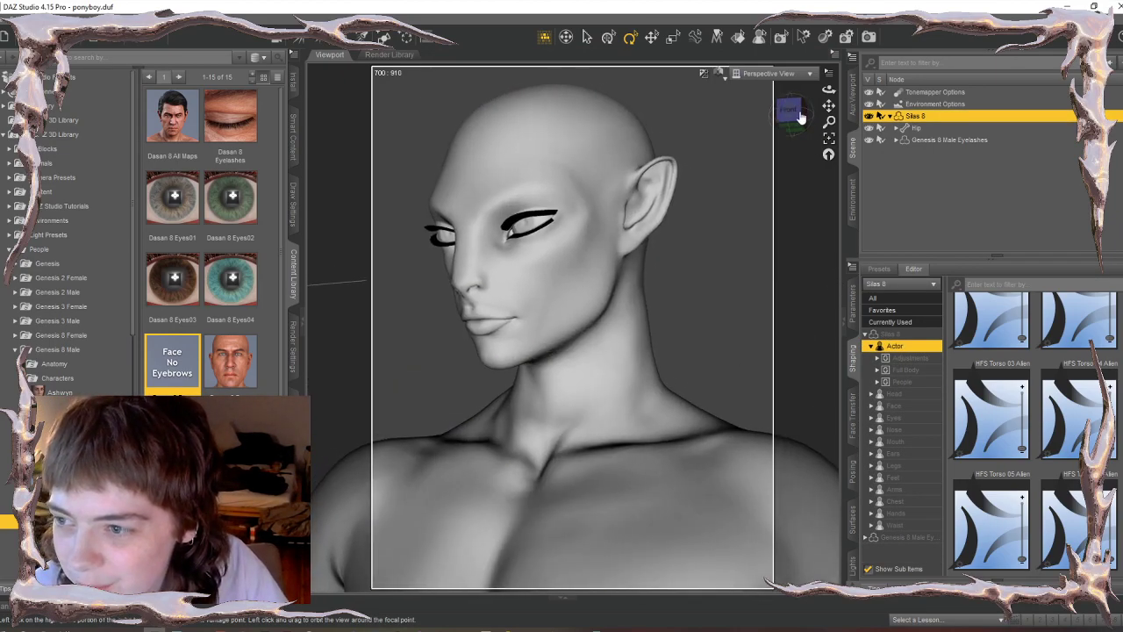
scroll(738, 277, down, 4)
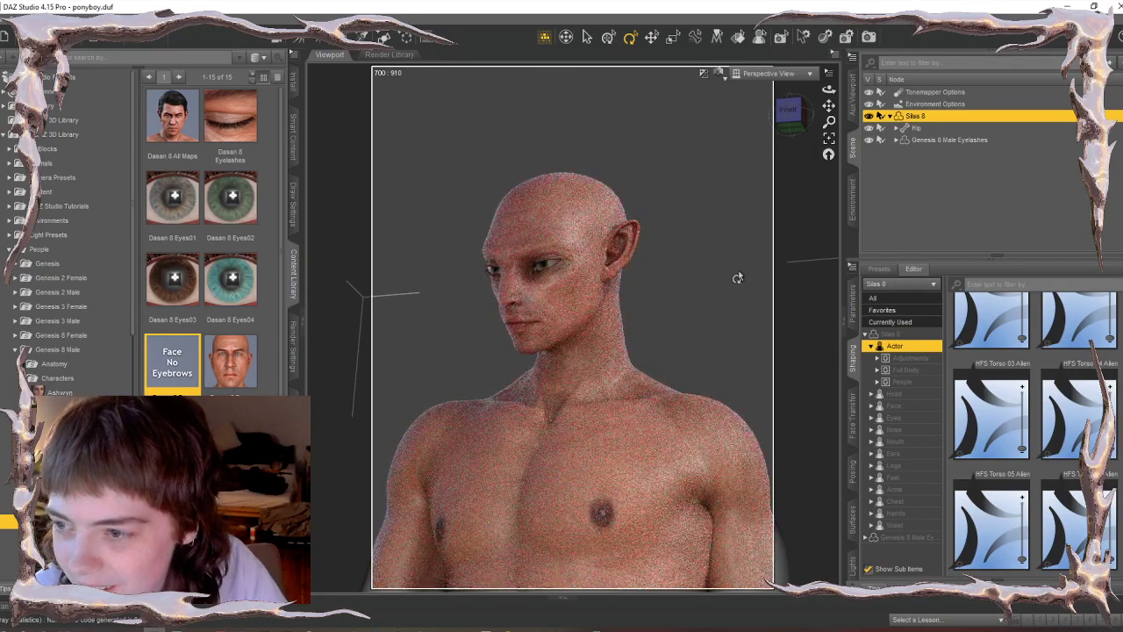
scroll(738, 277, up, 3)
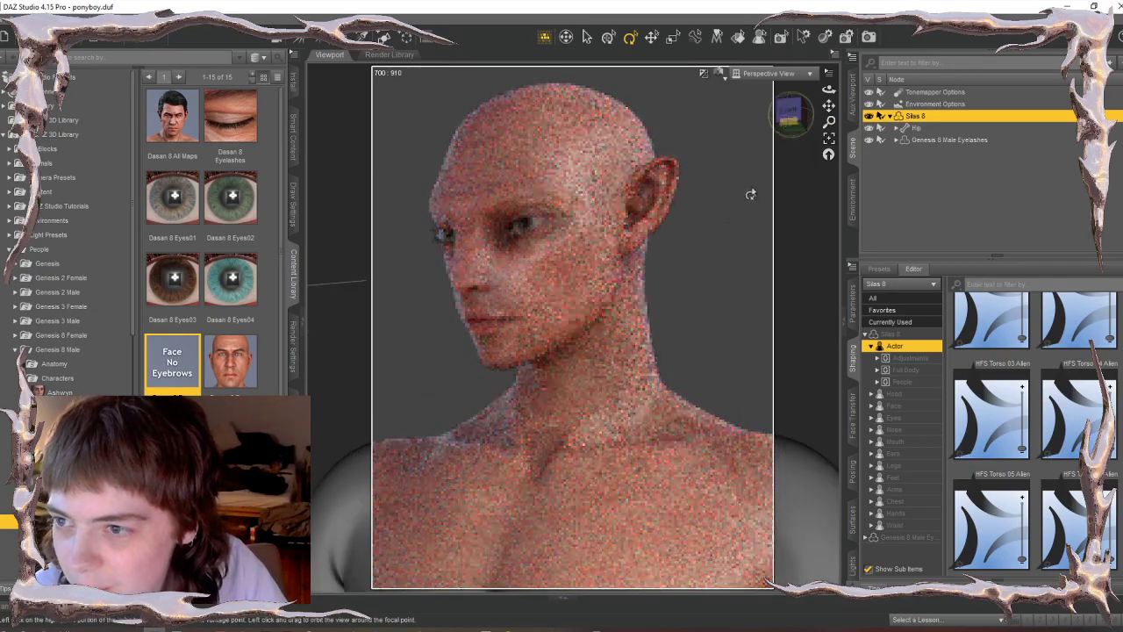
scroll(699, 263, up, 2)
drag(779, 134, 791, 124)
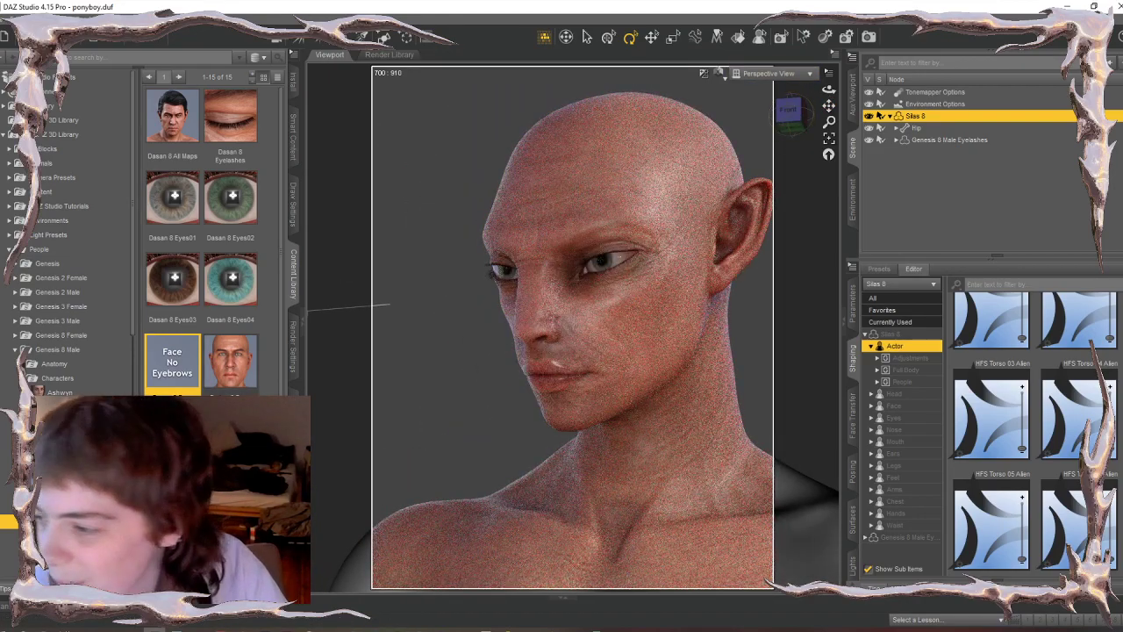
scroll(202, 246, down, 3)
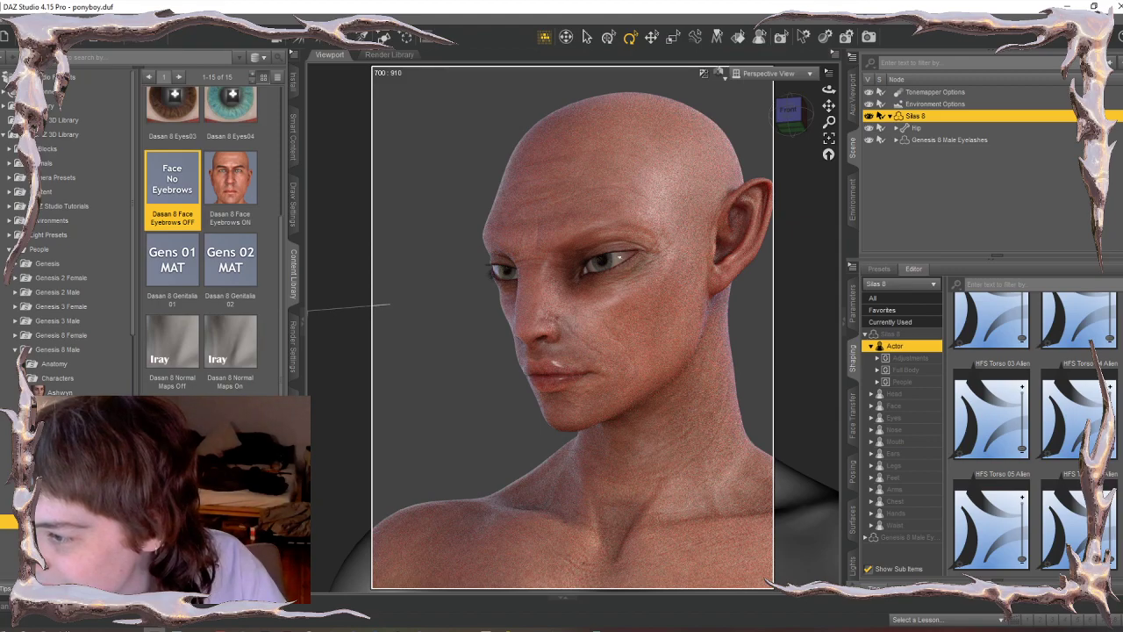
double_click(225, 352)
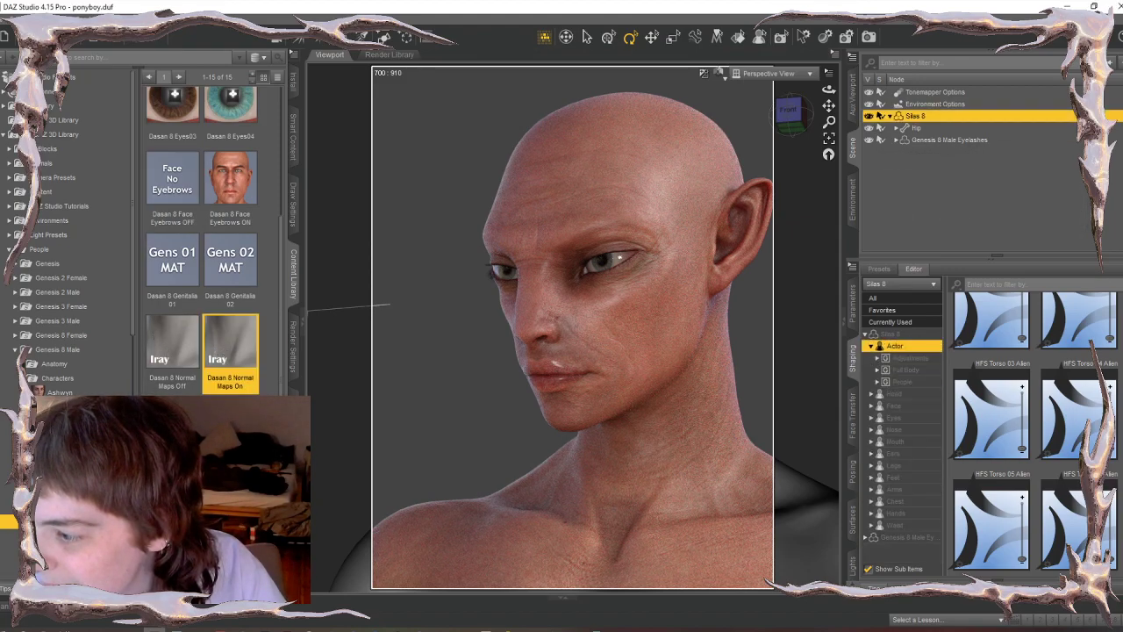
- Browse the Edan and Markos presets among the Genesis 8 Male characters for a suitable skin material
click(61, 536)
click(62, 550)
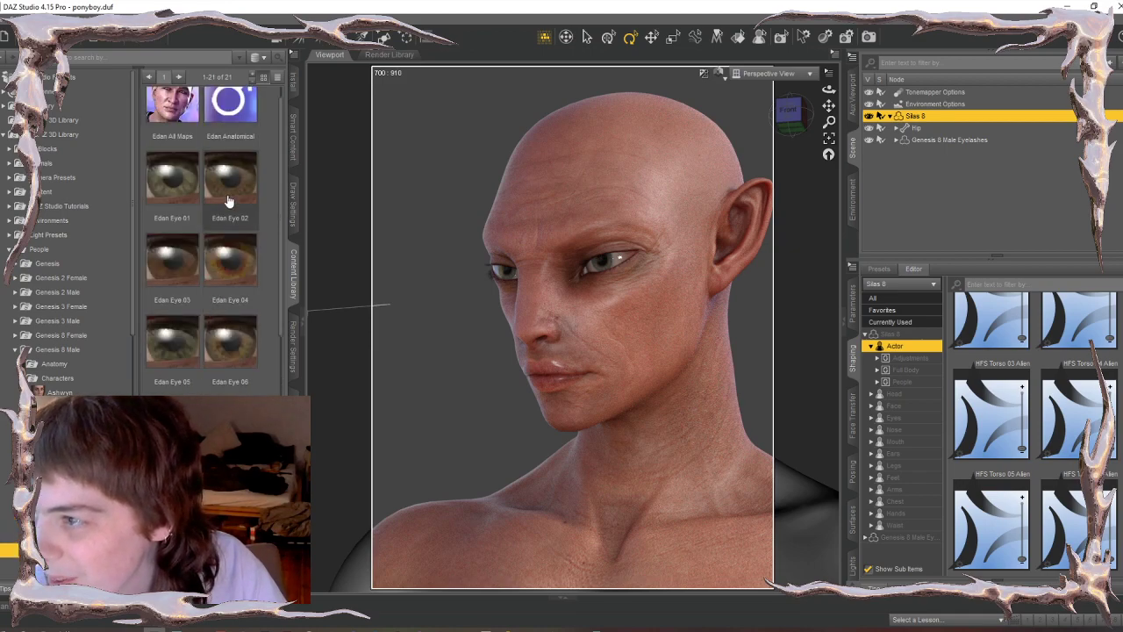
scroll(211, 312, down, 1)
scroll(211, 312, up, 1)
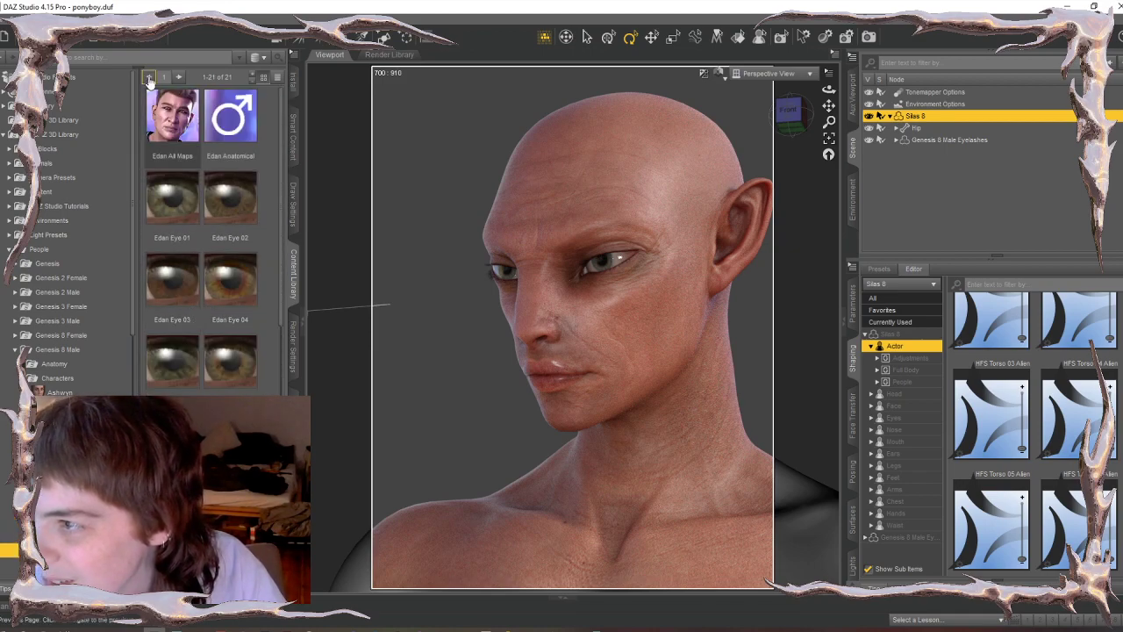
scroll(80, 374, down, 2)
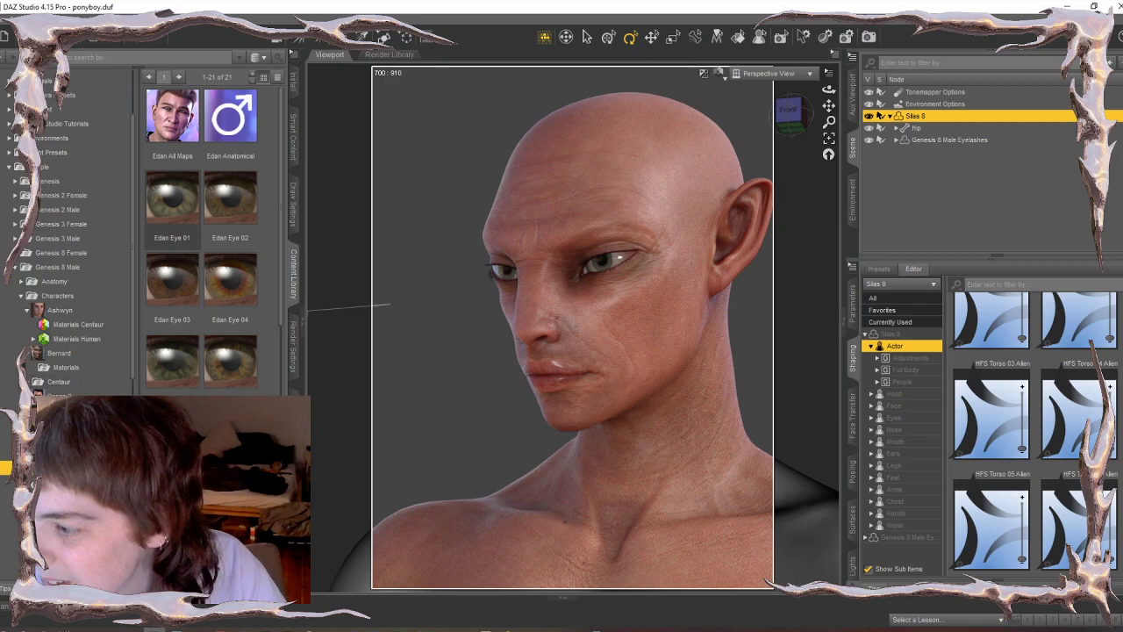
click(65, 482)
click(65, 496)
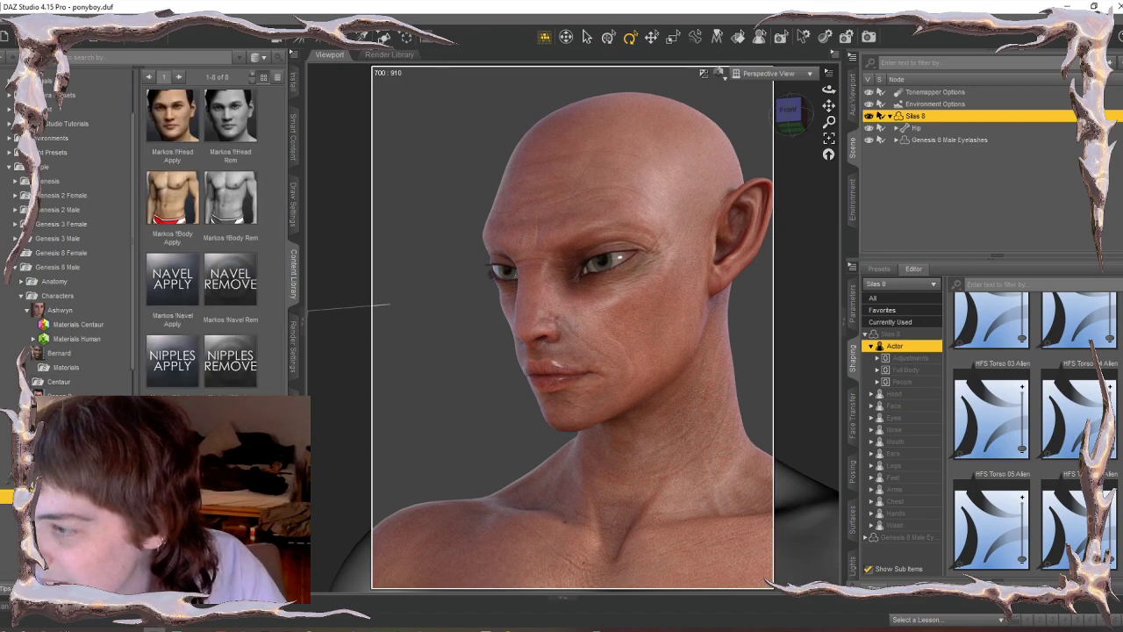
scroll(66, 496, down, 3)
- Try the Draku Base Skin material on the Silas 8 figure and view the face from the front
click(65, 402)
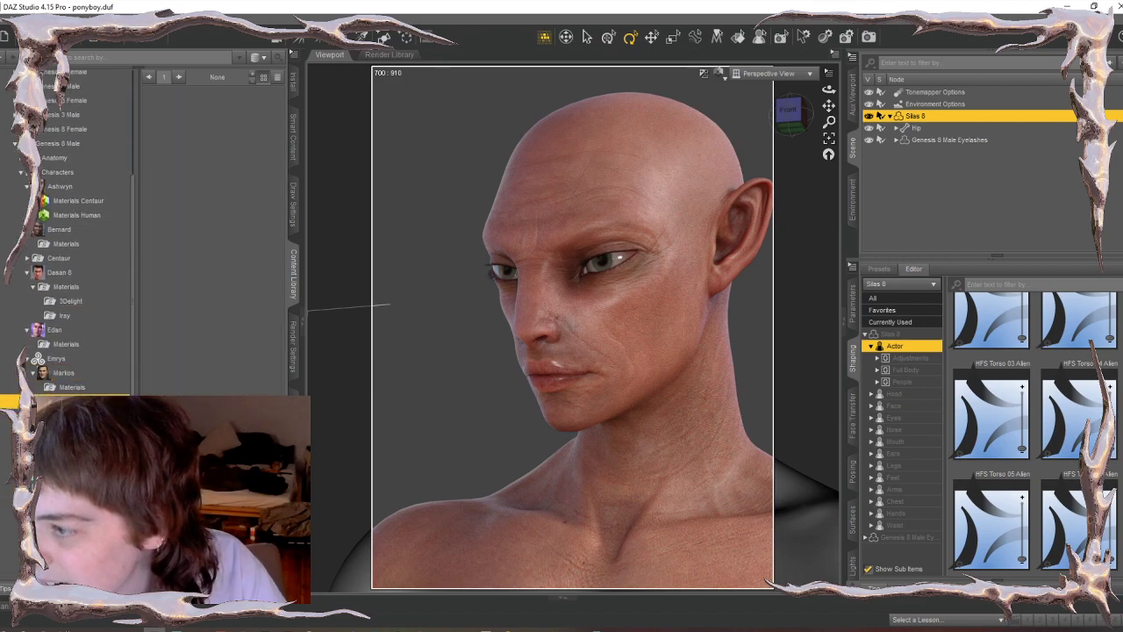
click(66, 416)
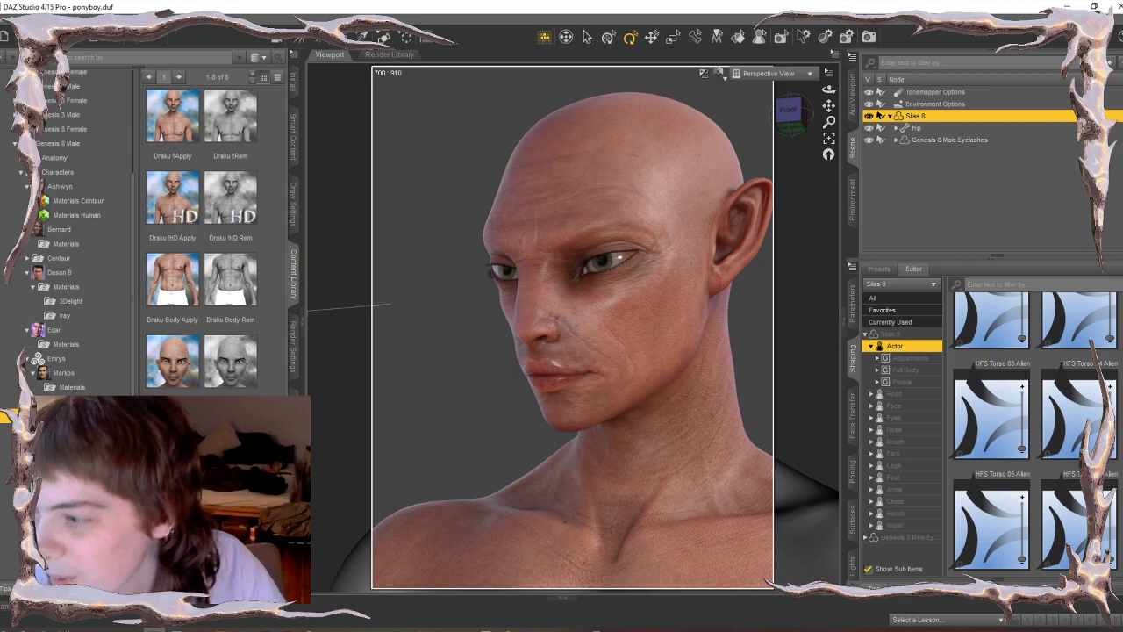
click(66, 430)
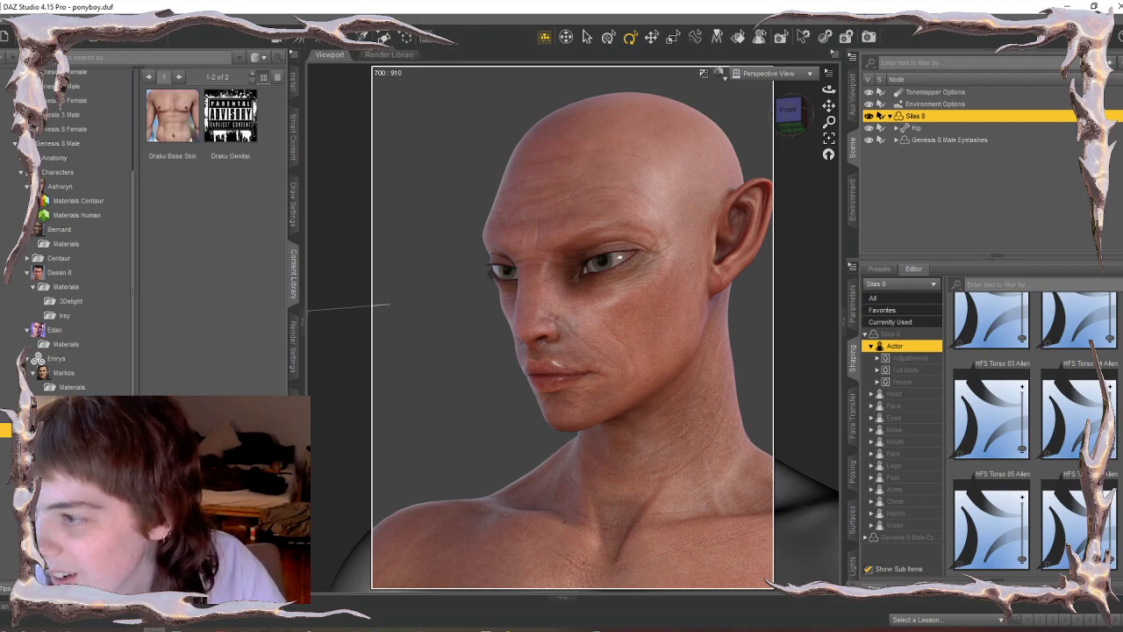
double_click(169, 134)
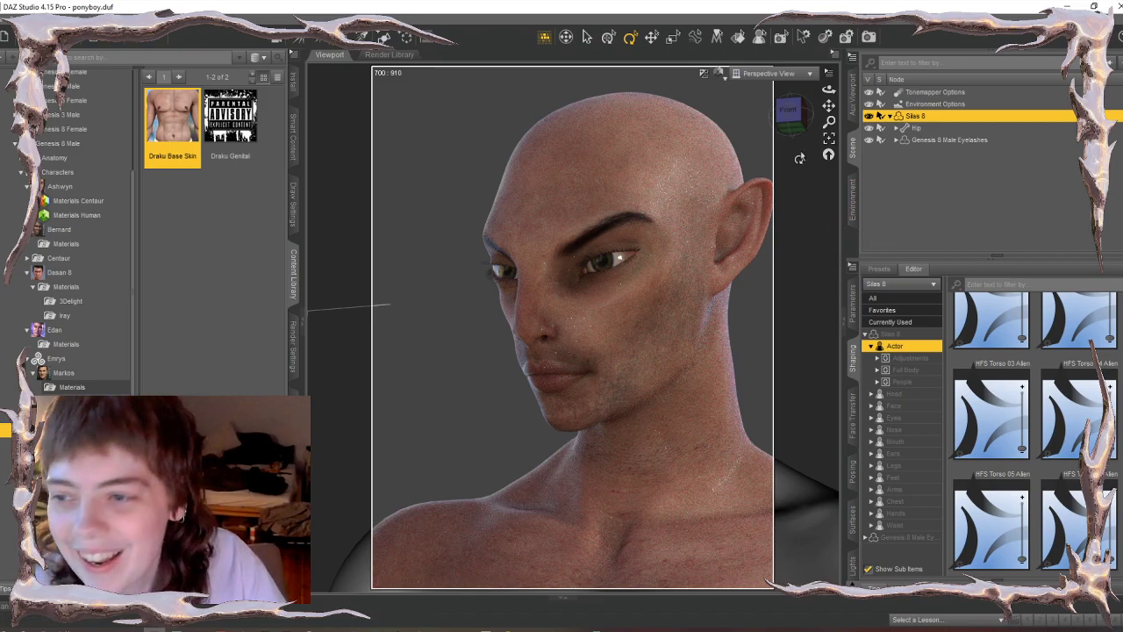
click(789, 109)
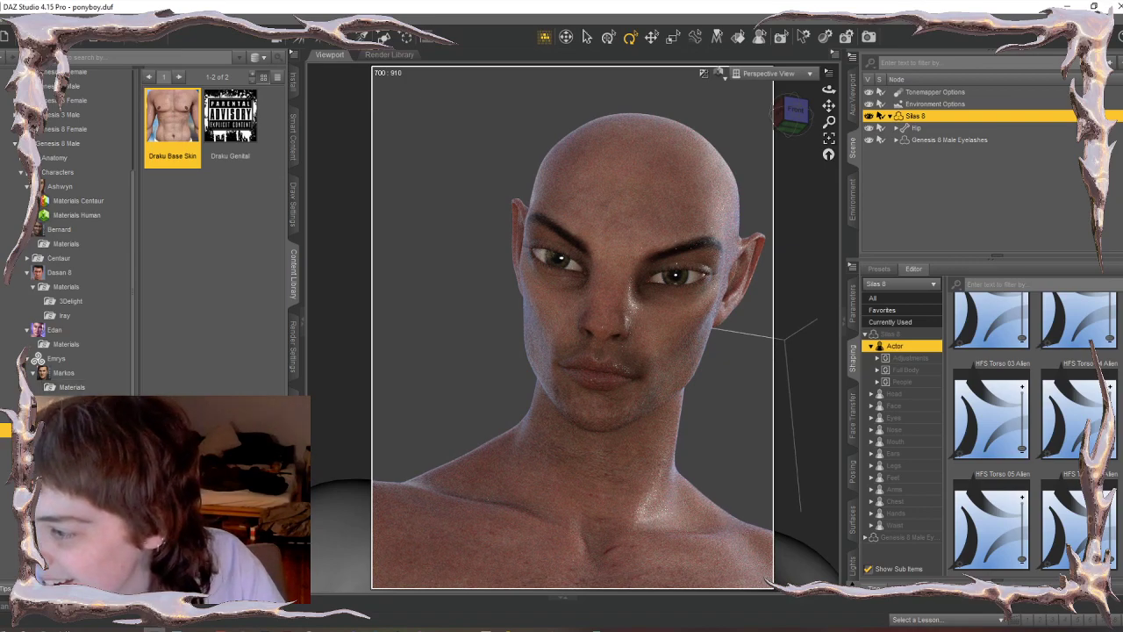
- Try the Niko 8 All Scars Maps material on the Silas 8 figure with a Niko 8 face preset, and inspect the upper body
click(70, 473)
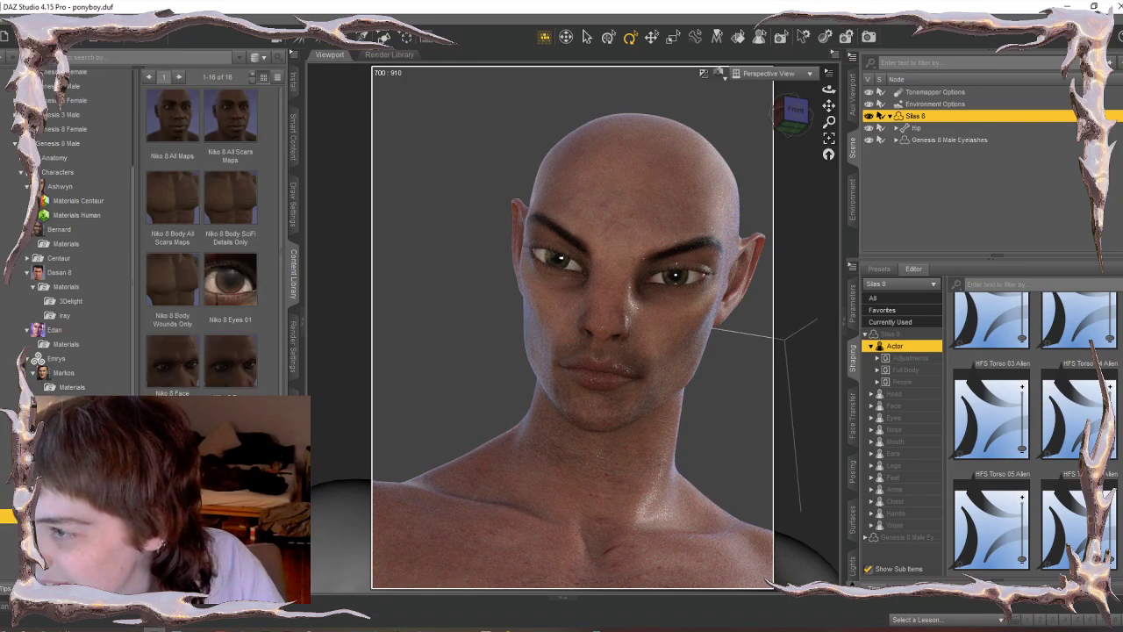
double_click(221, 128)
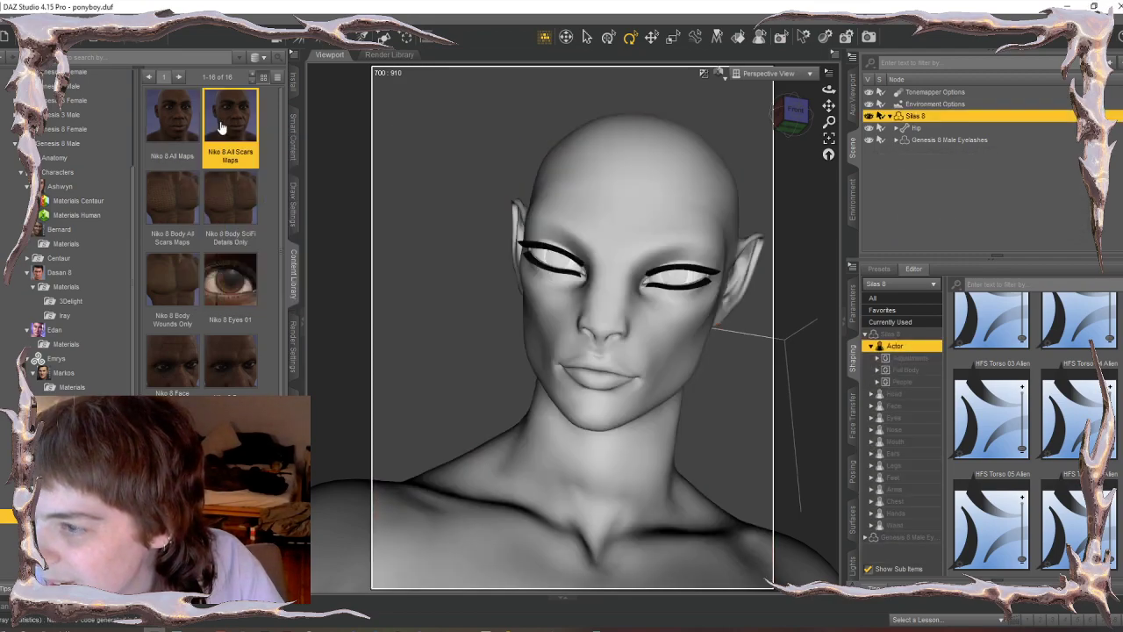
double_click(231, 363)
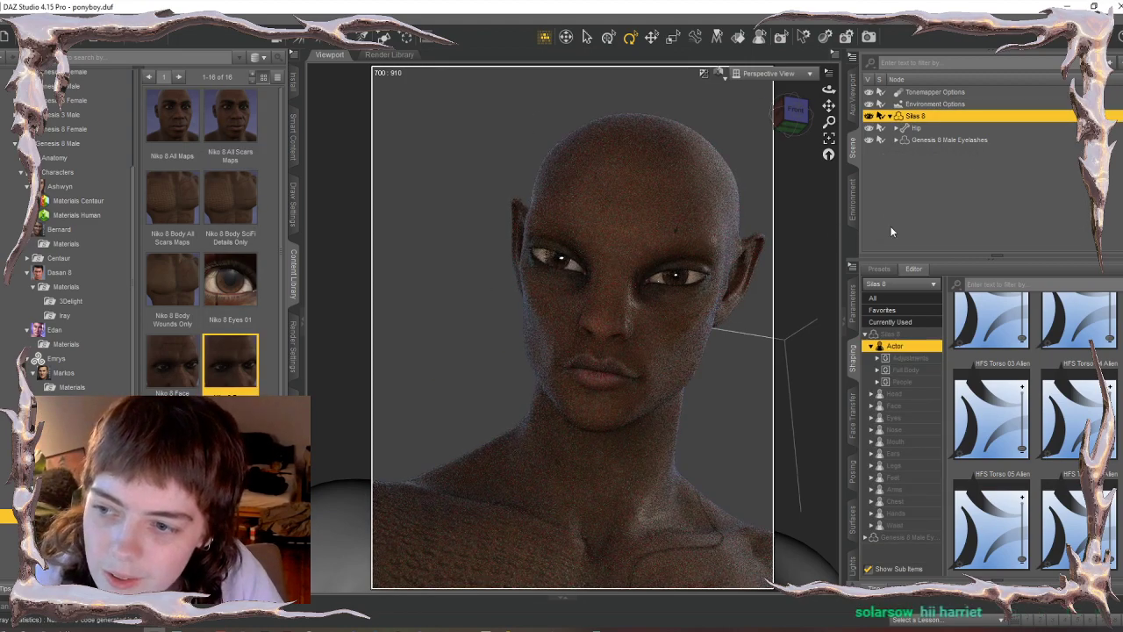
scroll(742, 412, down, 3)
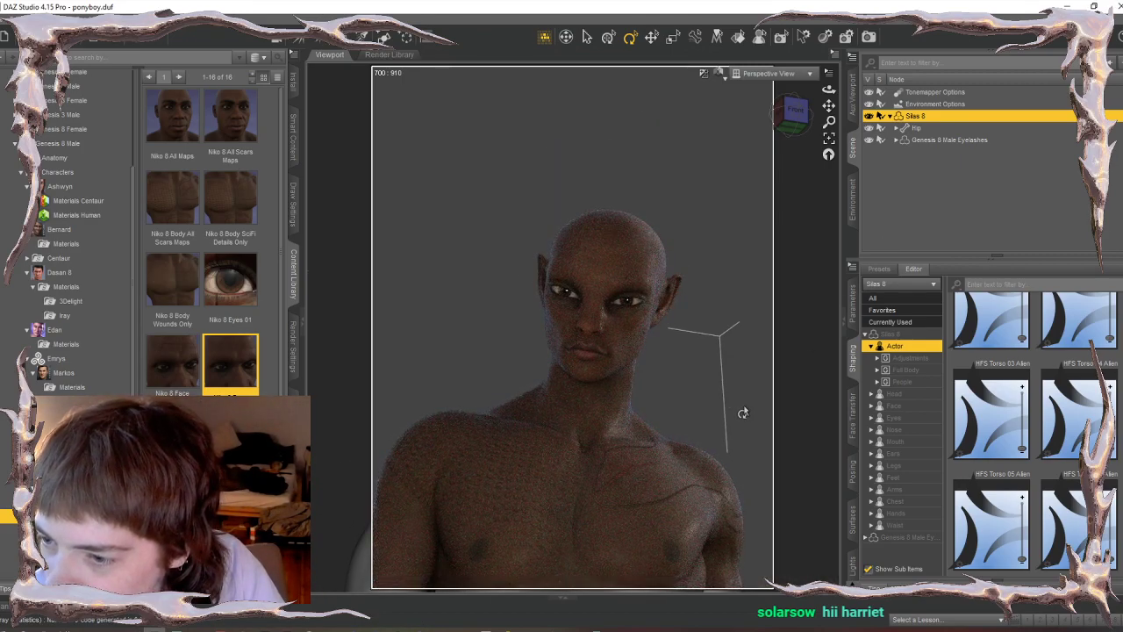
- Try the Niko 8 Face Eyebrows On preset, replace it with the browless Niko 8 face preset, and inspect the face up close
mouse_move(237, 433)
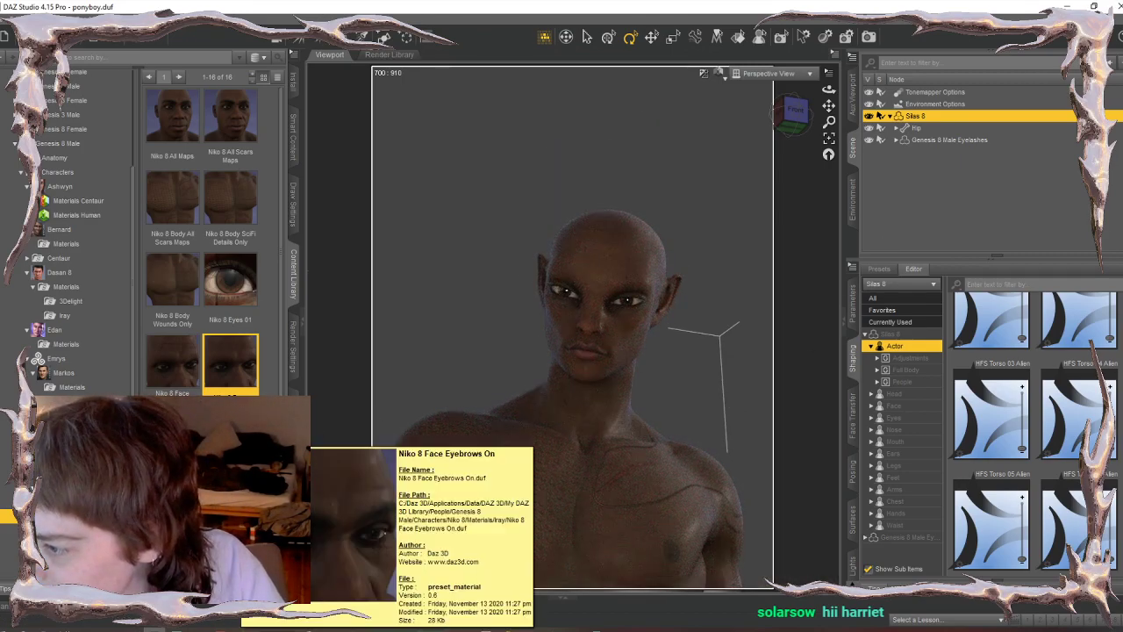
double_click(231, 361)
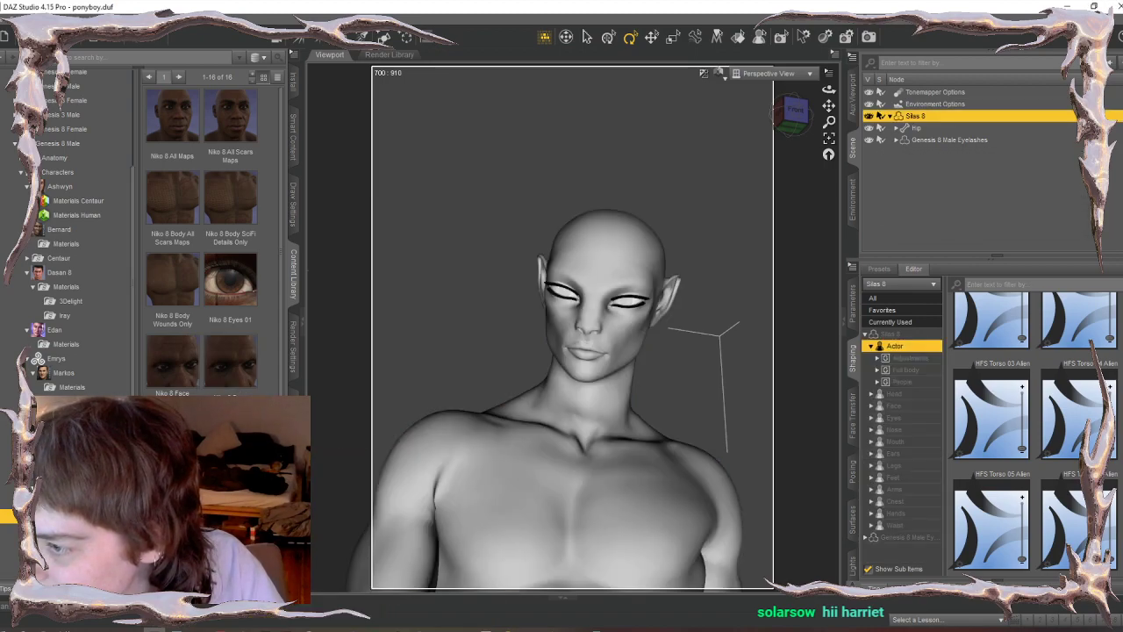
double_click(172, 360)
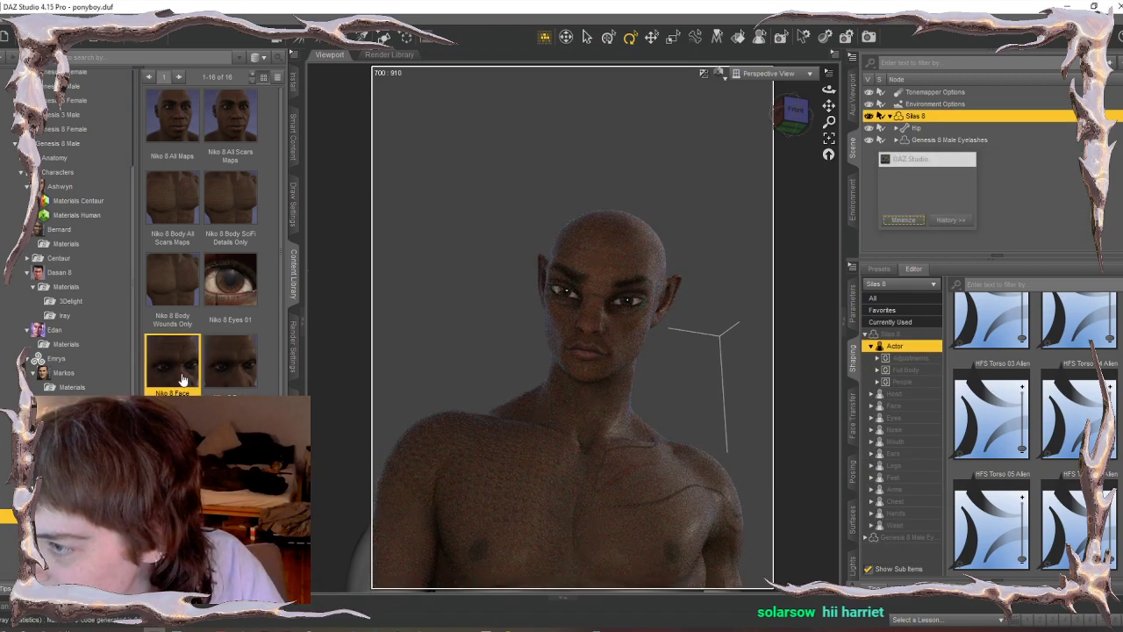
scroll(765, 290, up, 5)
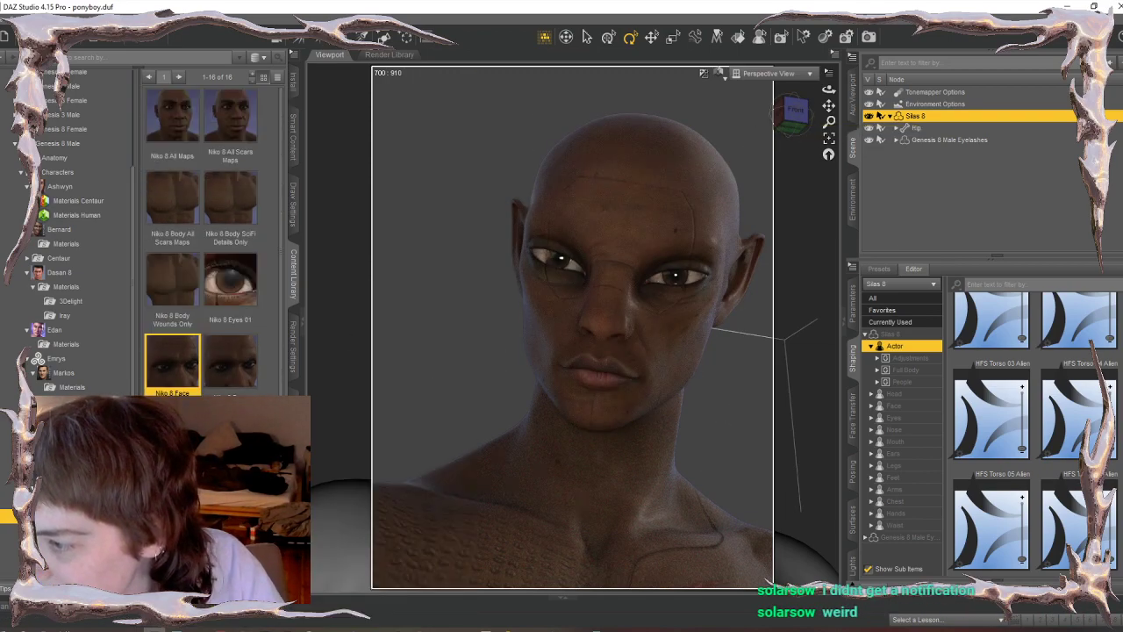
- Try the Riggs !Skin material on the Silas 8 figure
click(61, 530)
scroll(61, 526, down, 3)
click(66, 421)
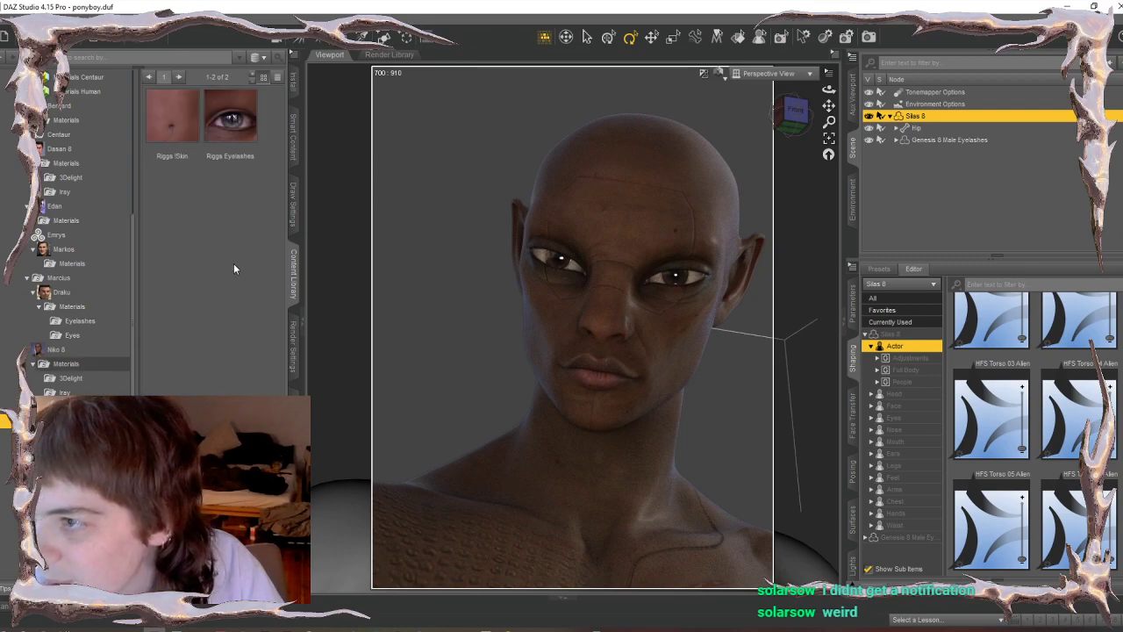
double_click(172, 128)
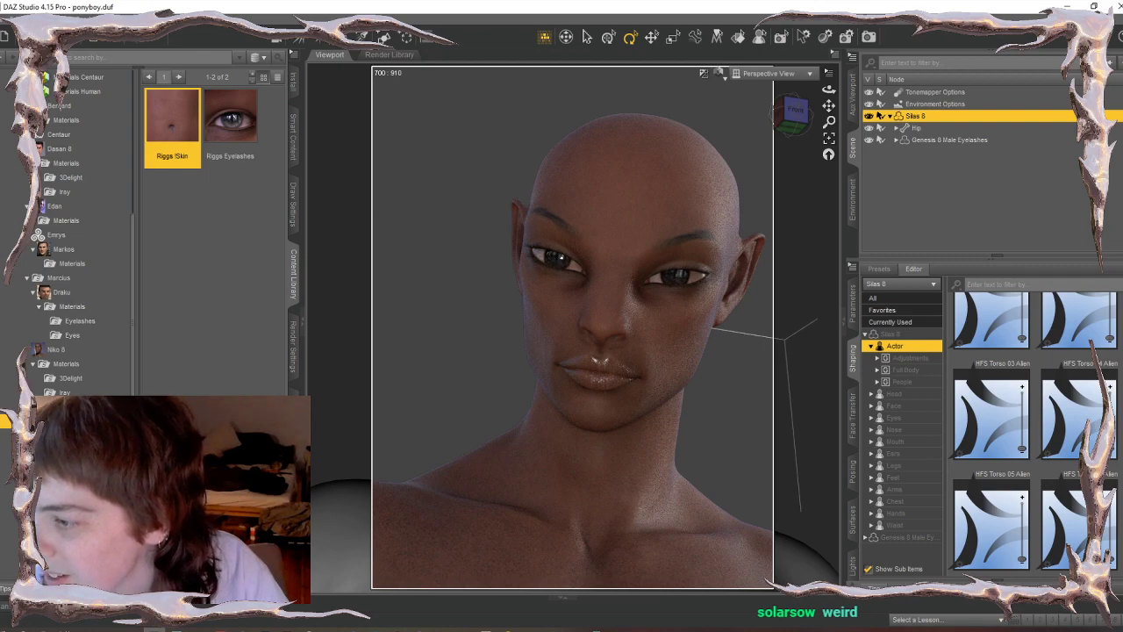
- Look through the Ryker presets, try the Walker All Maps material on the Silas 8 figure, and check the other Walker presets
click(63, 493)
click(70, 507)
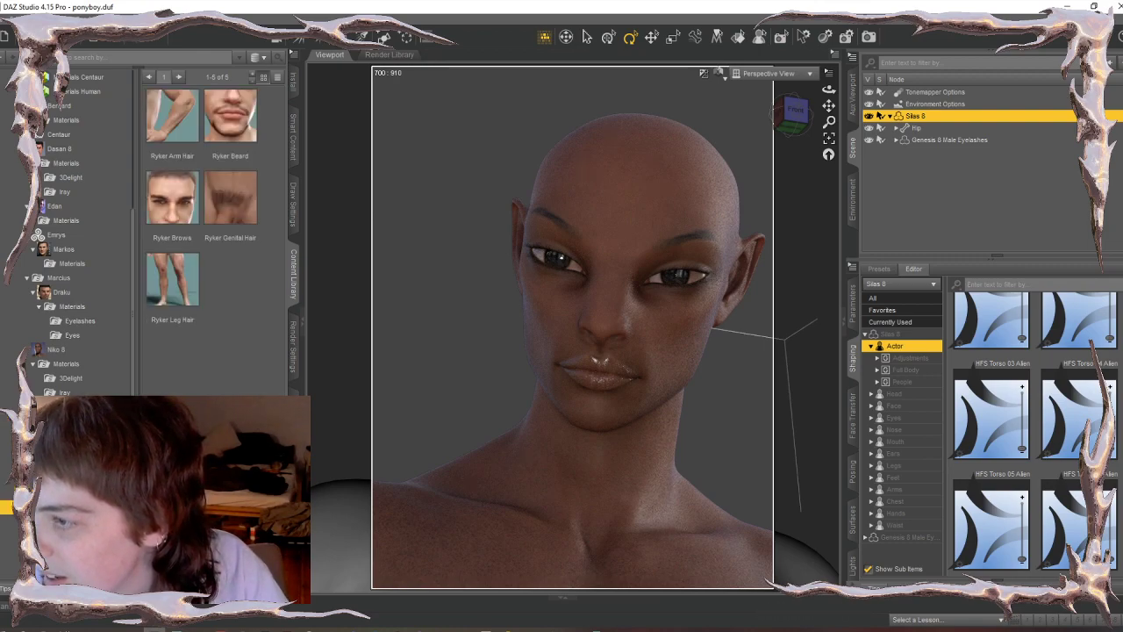
scroll(70, 237, down, 1)
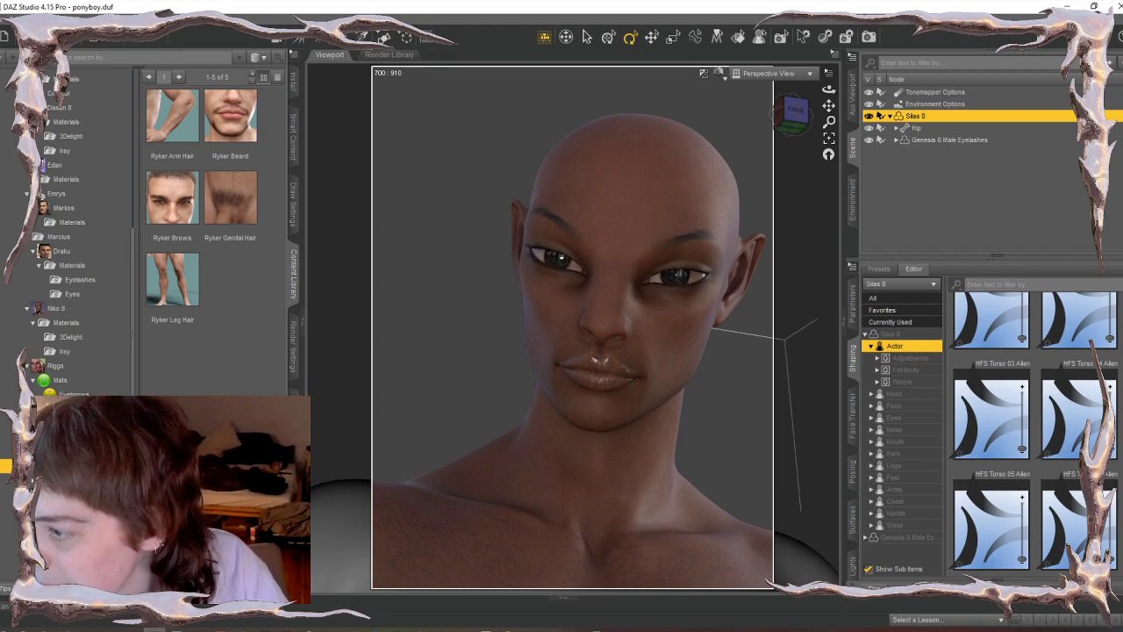
click(67, 495)
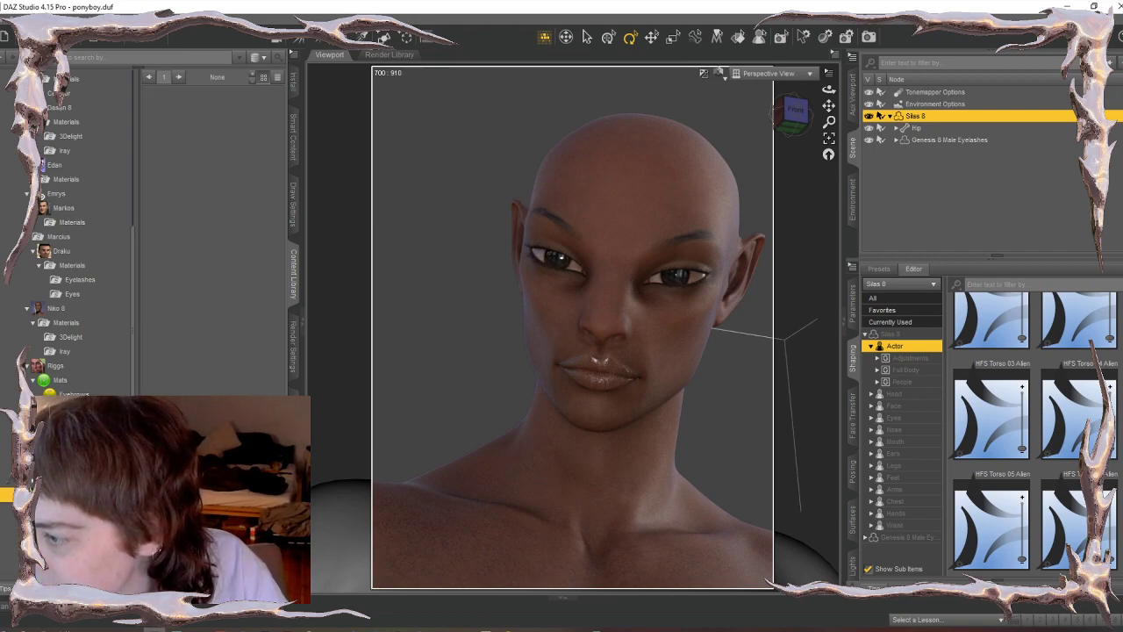
scroll(55, 92, down, 2)
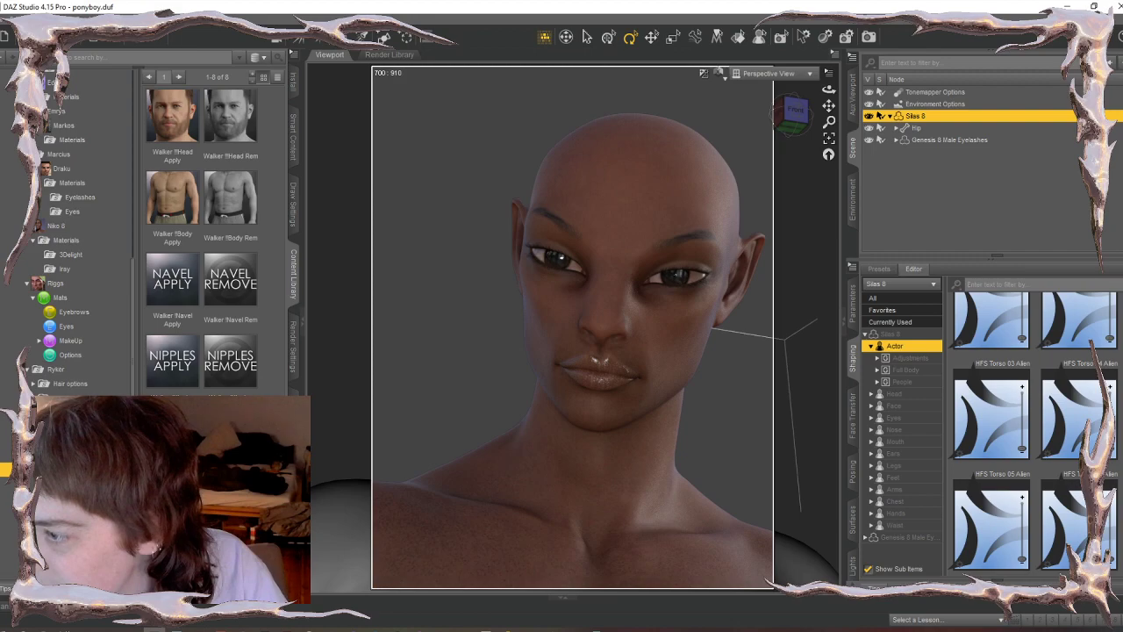
click(70, 483)
double_click(237, 138)
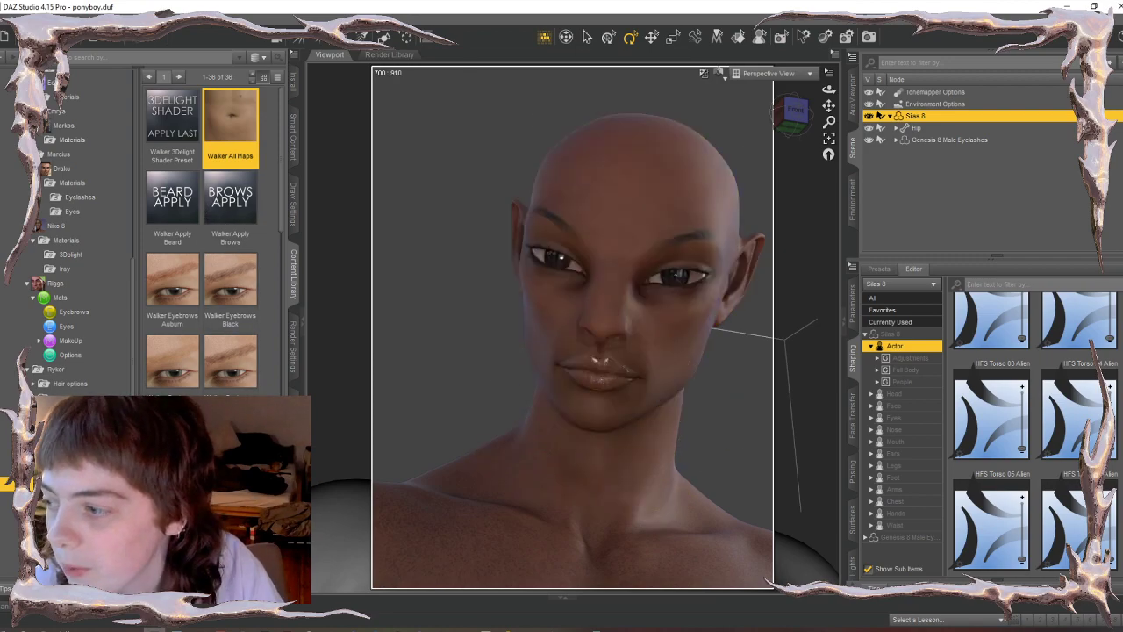
double_click(231, 123)
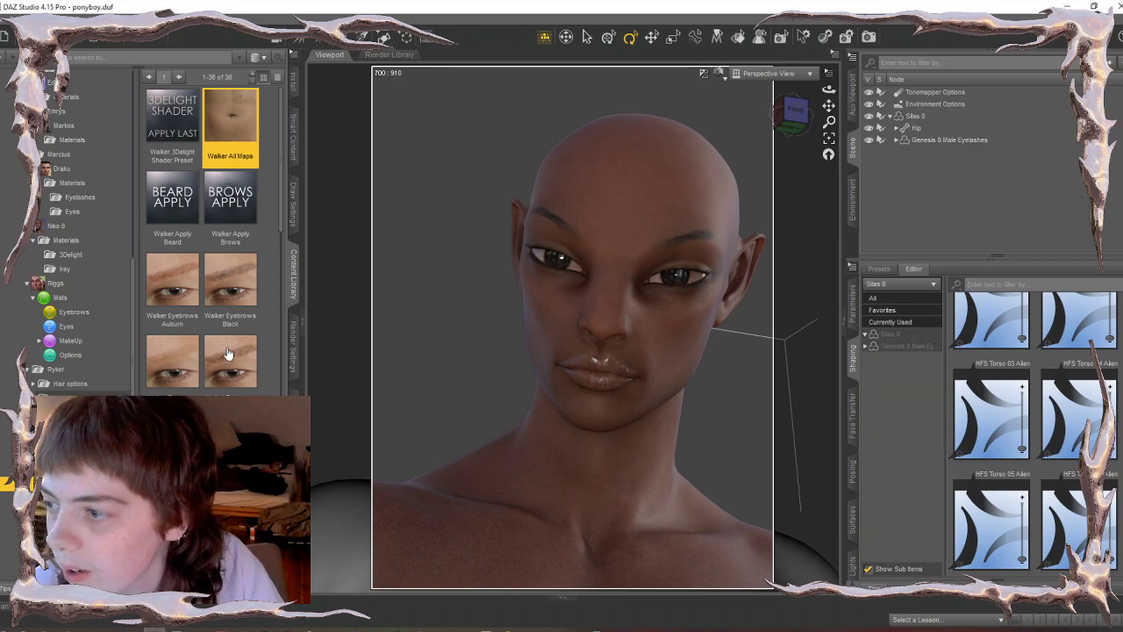
scroll(229, 355, down, 16)
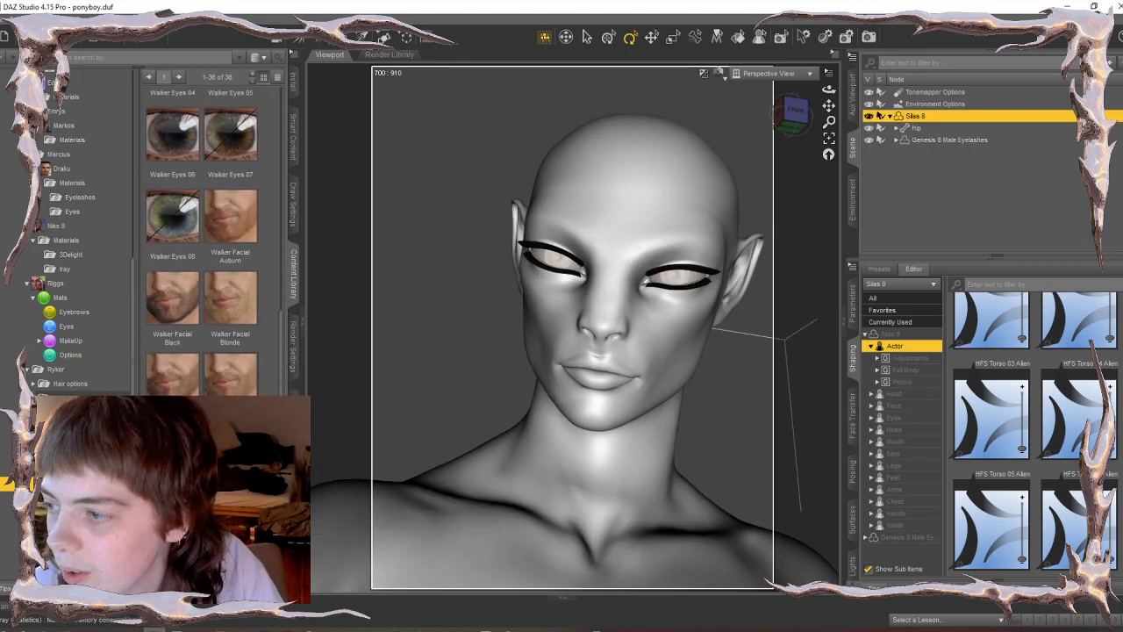
scroll(201, 241, up, 8)
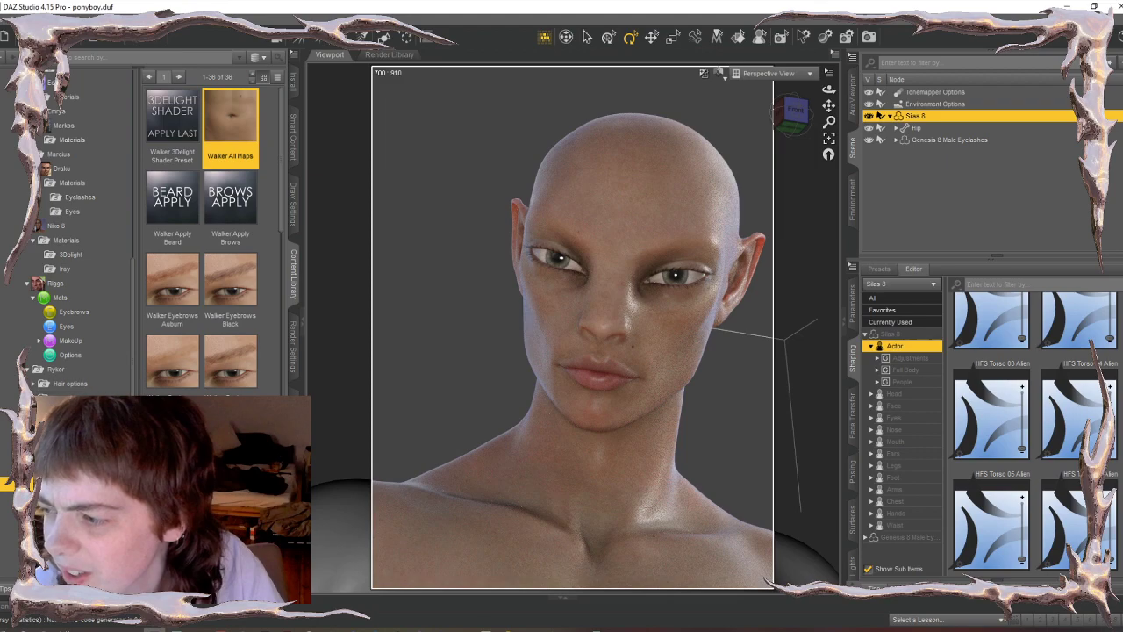
- Apply the Vladimir 8 All Maps material to the Silas 8 figure
click(63, 456)
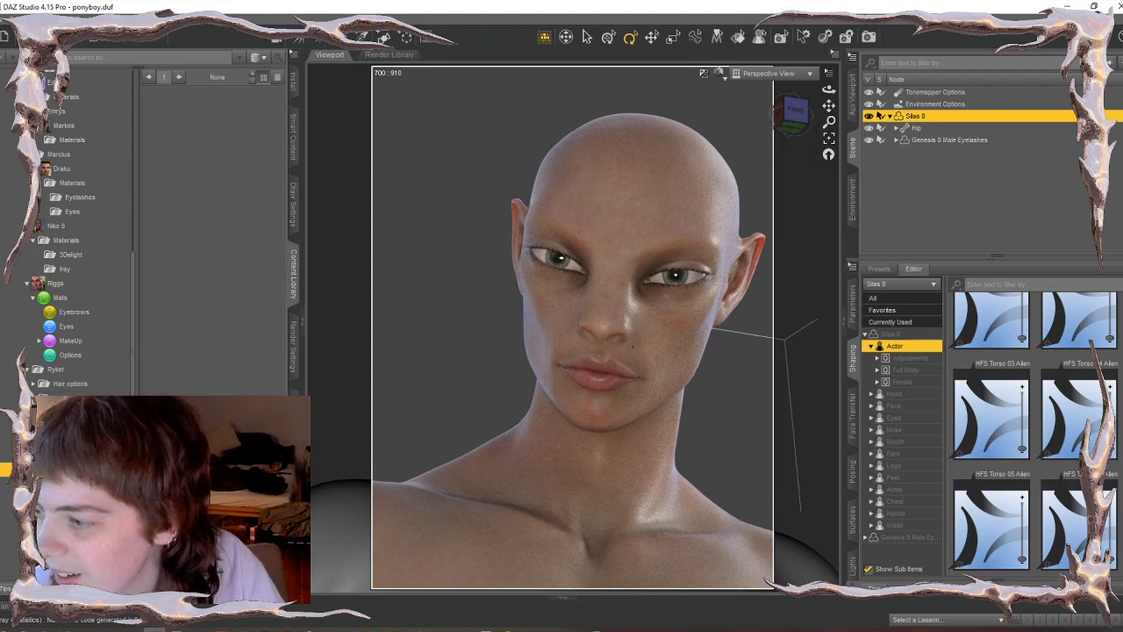
click(70, 483)
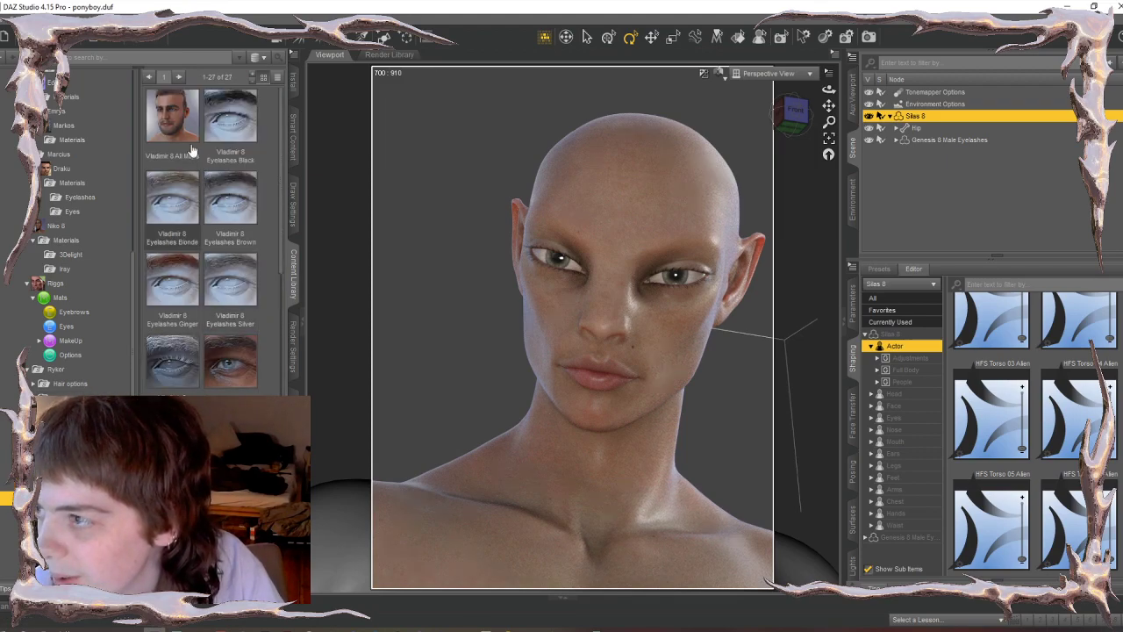
double_click(169, 120)
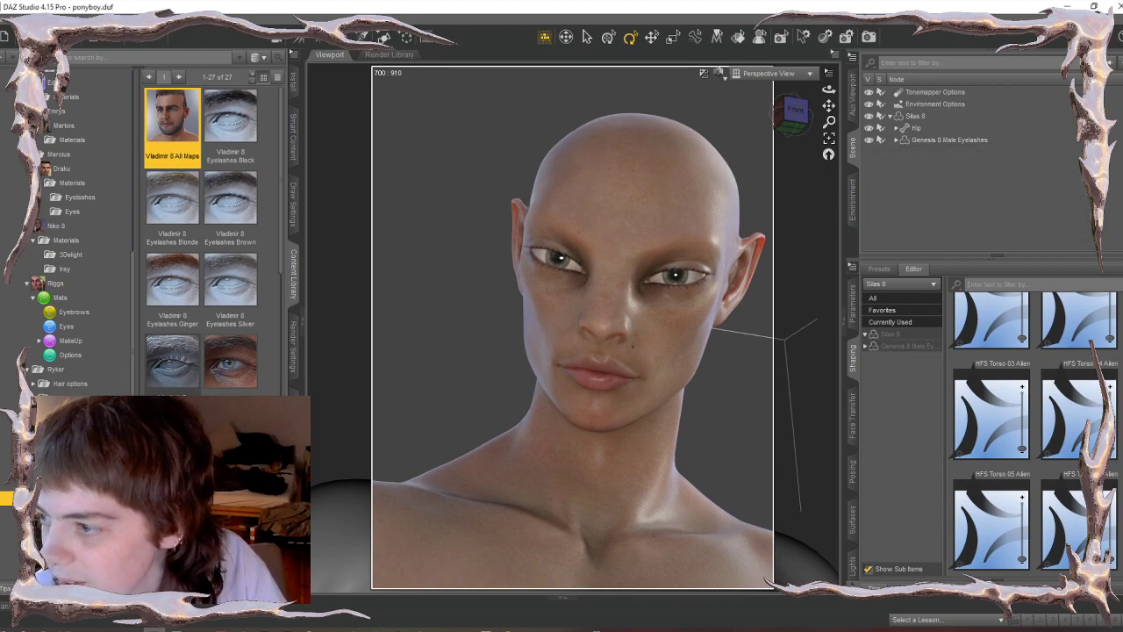
- Remove the figure's brows with the Vladimir 8 Face No Eyebrows preset and look through the Vladimir 8 normal map and scar presets
scroll(211, 330, down, 14)
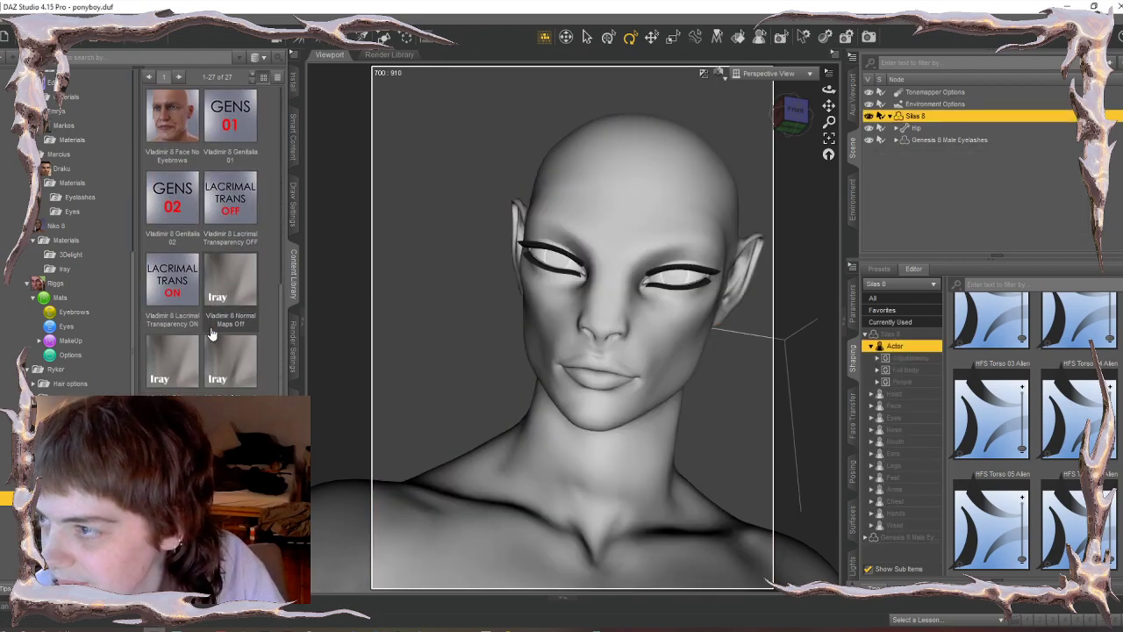
scroll(212, 333, up, 7)
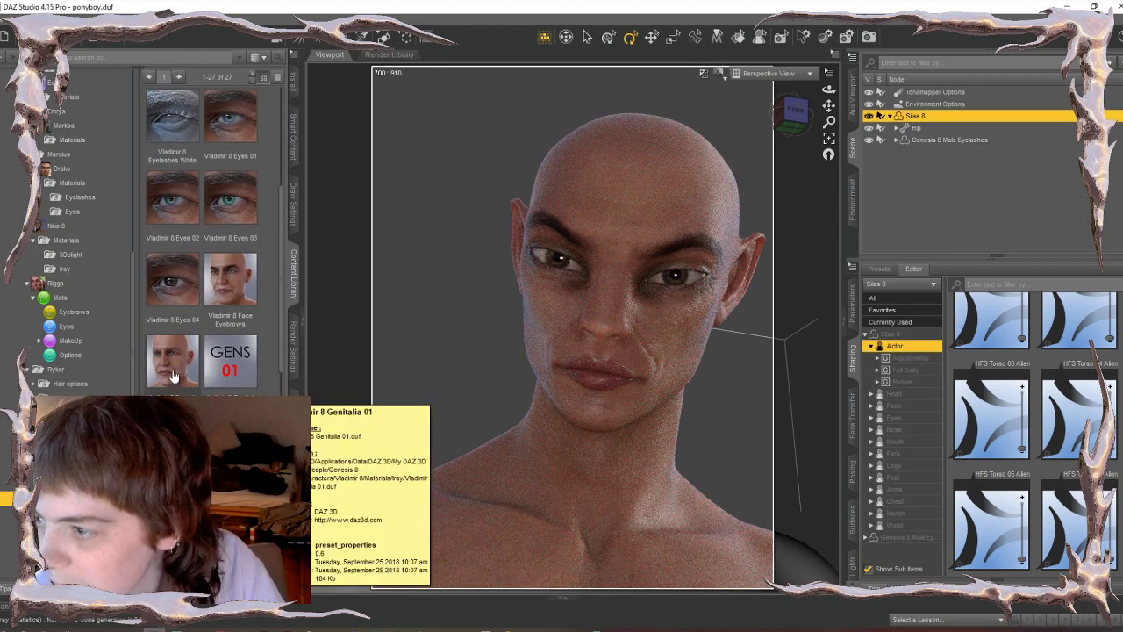
double_click(173, 375)
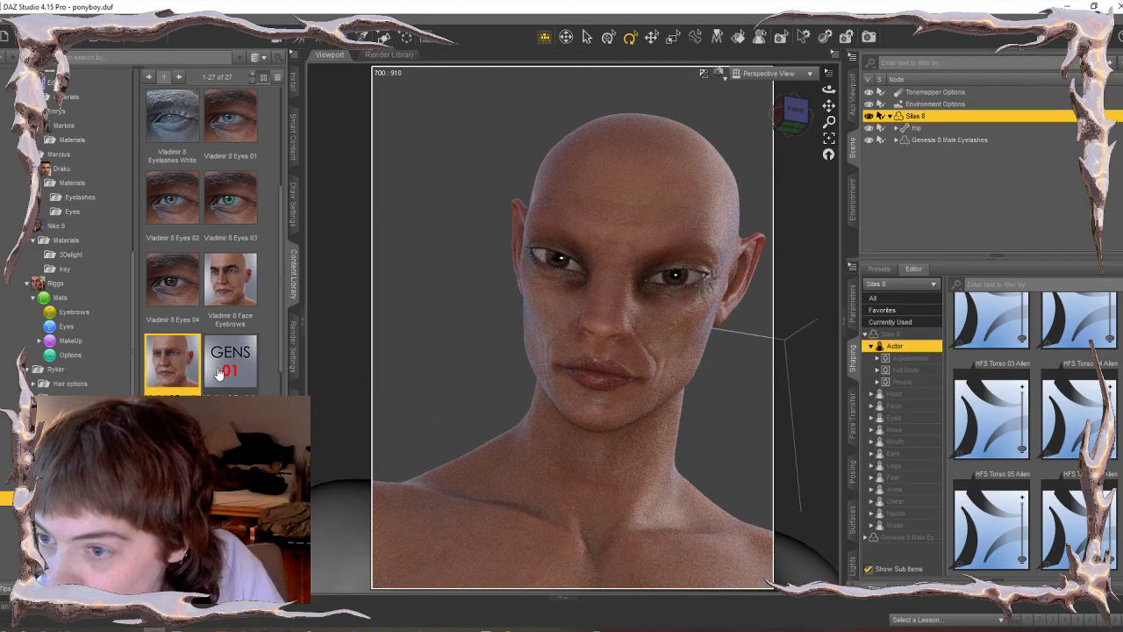
scroll(246, 386, down, 6)
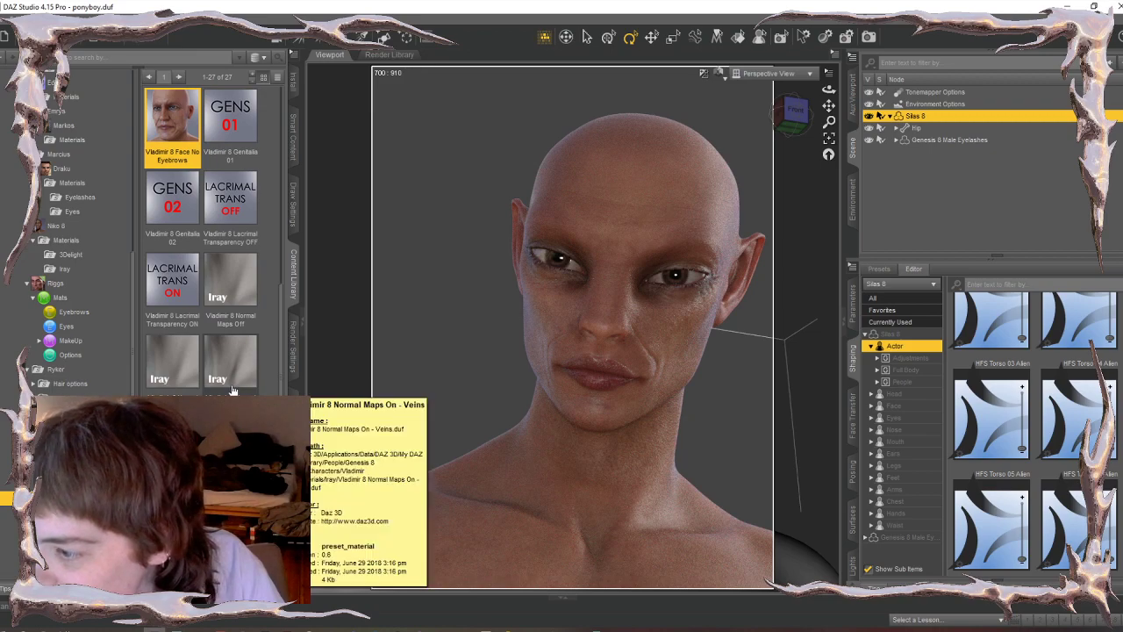
scroll(232, 390, down, 4)
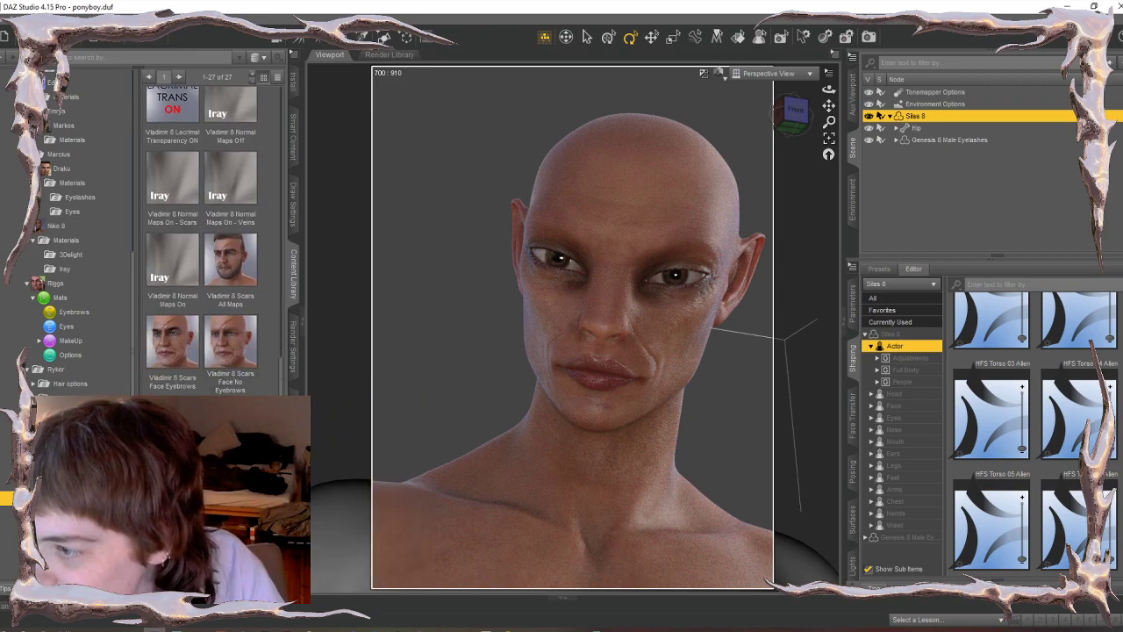
- Apply the Vladimir 8 Scars Face No Eyebrows preset to the Silas 8 figure
double_click(230, 347)
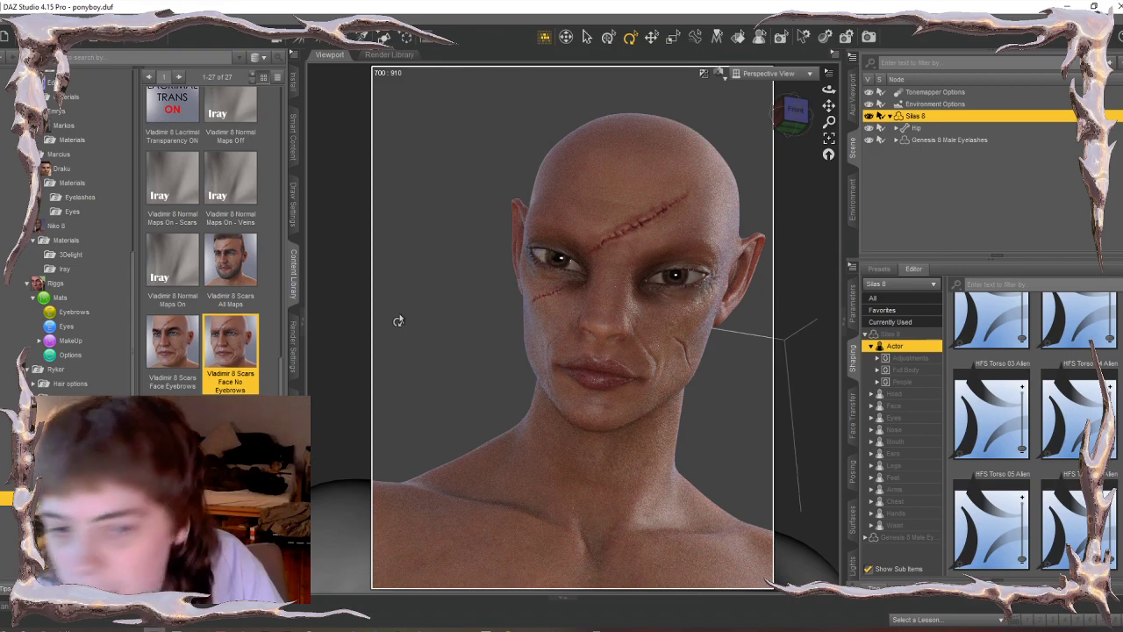
mouse_move(796, 125)
mouse_down()
mouse_move(733, 127)
mouse_move(827, 125)
mouse_move(789, 128)
mouse_up()
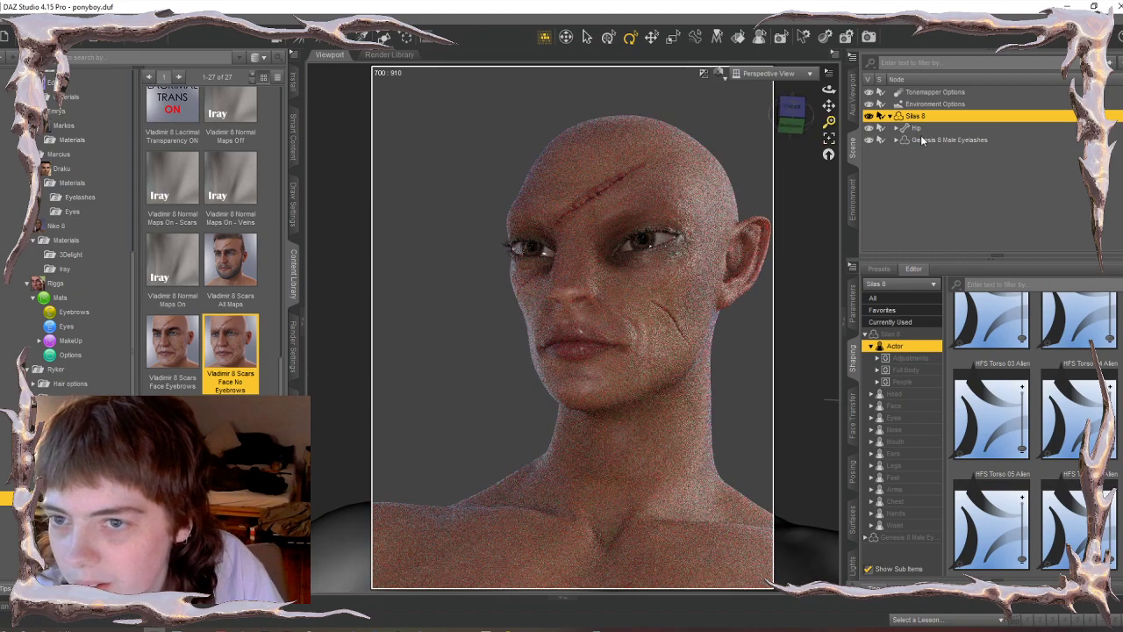
- Find the Matilda Hair Genesis 8 Female in the Genesis 8 Female hair library and add it to the Silas 8 figure
scroll(68, 279, up, 10)
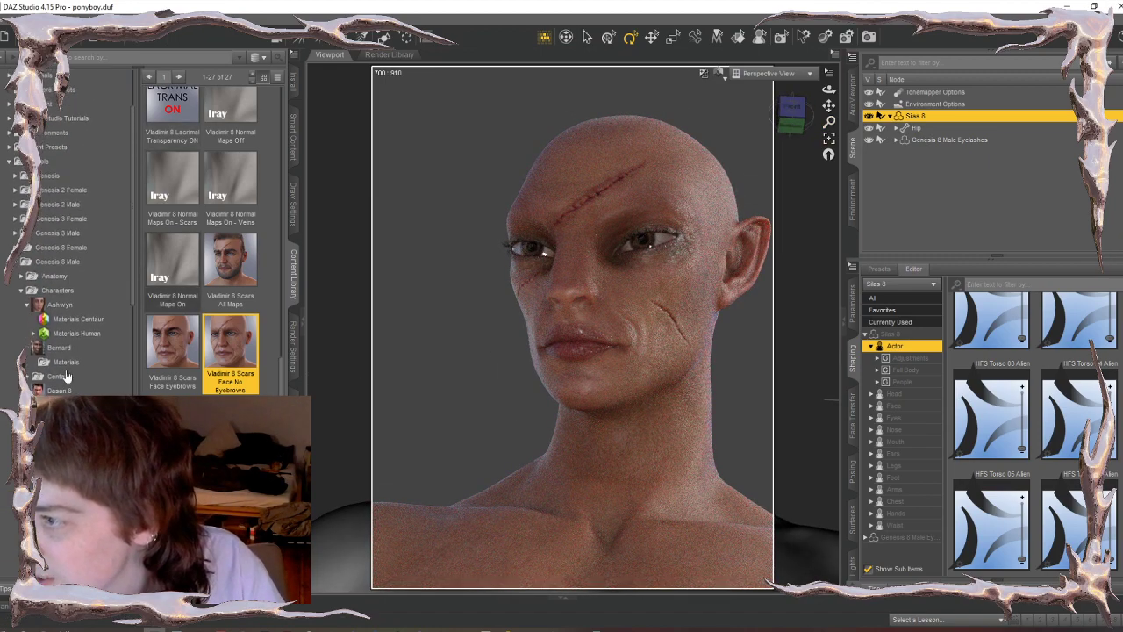
double_click(66, 272)
double_click(72, 340)
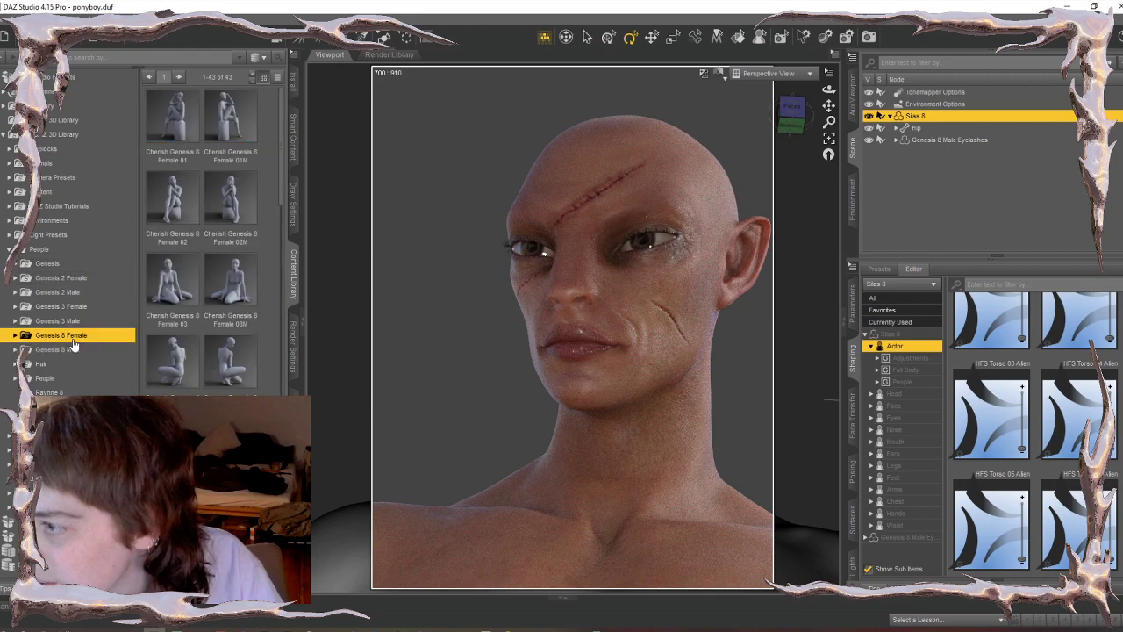
click(57, 379)
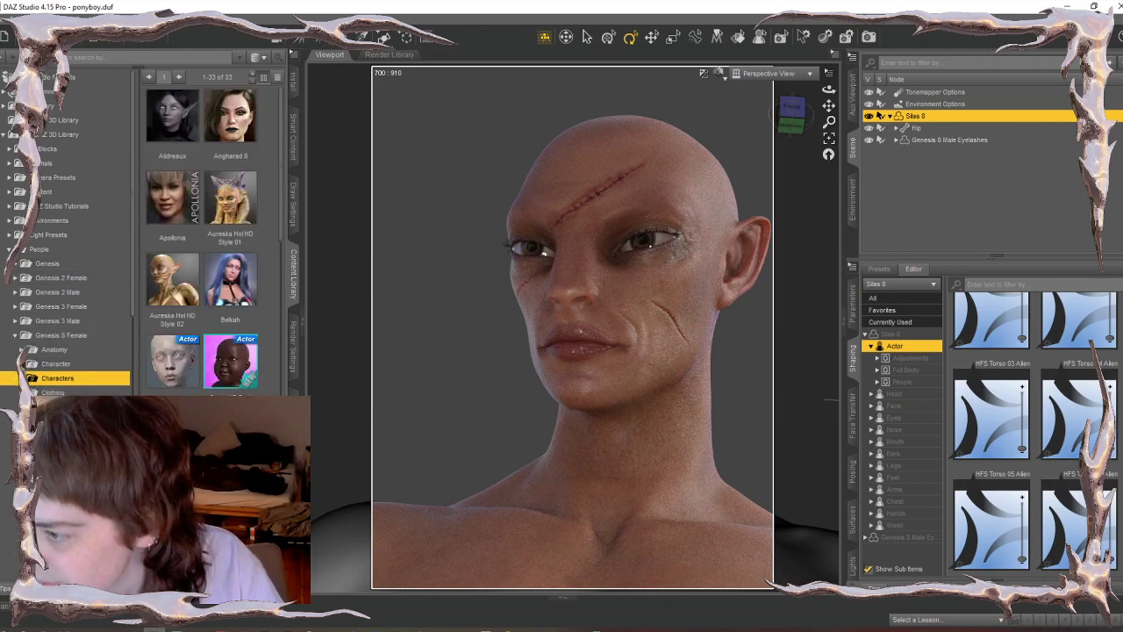
double_click(57, 464)
click(57, 435)
click(57, 449)
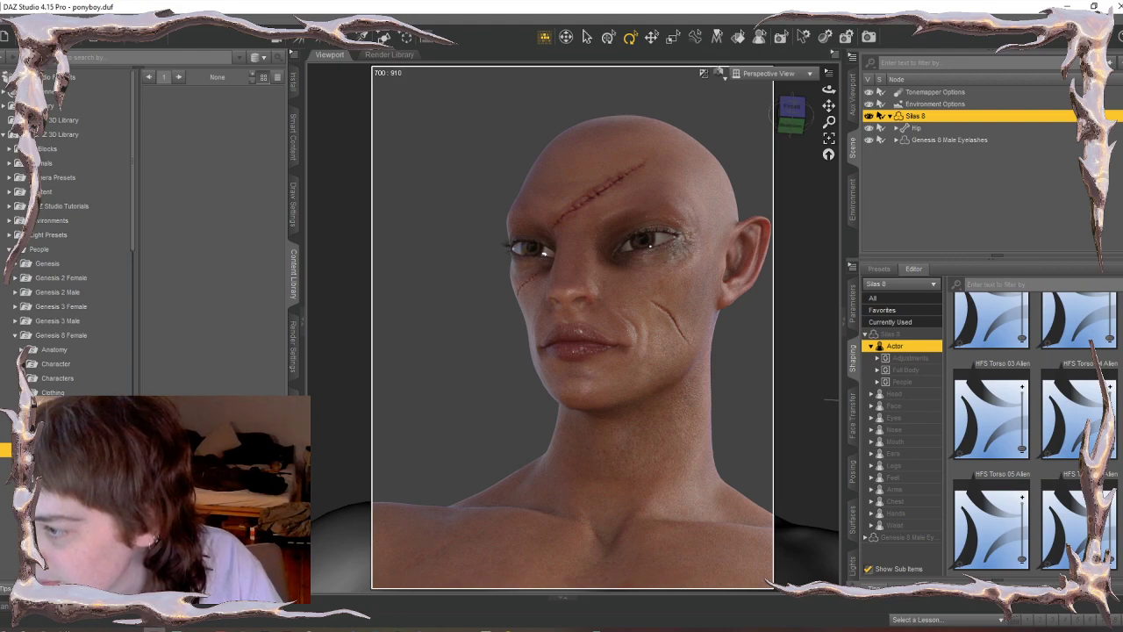
scroll(66, 263, down, 4)
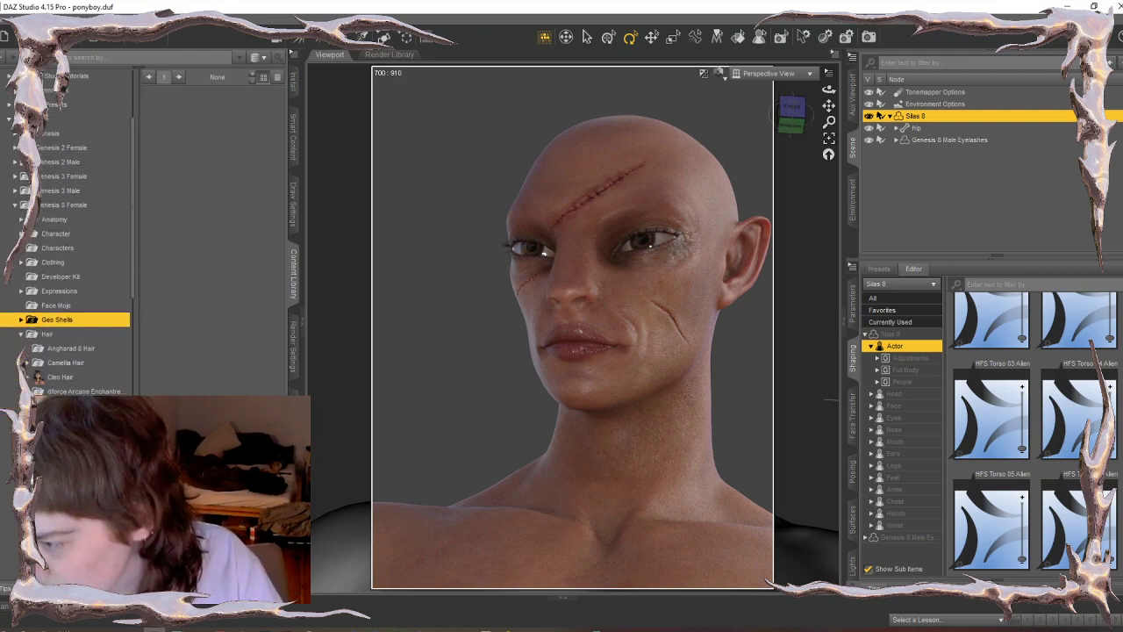
scroll(66, 263, down, 2)
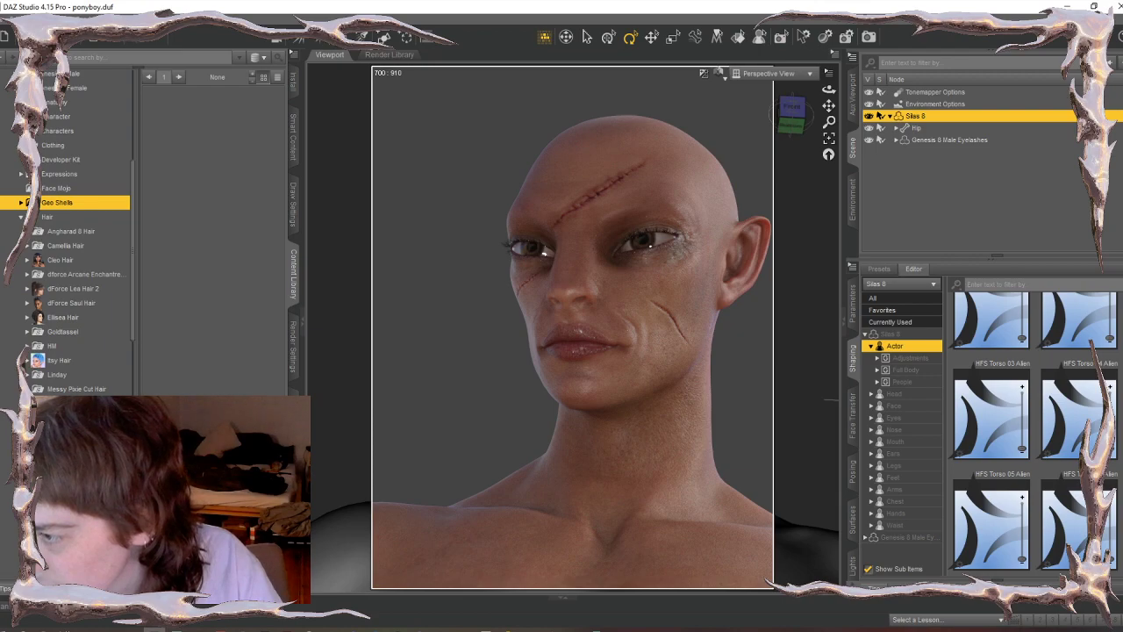
scroll(66, 263, down, 1)
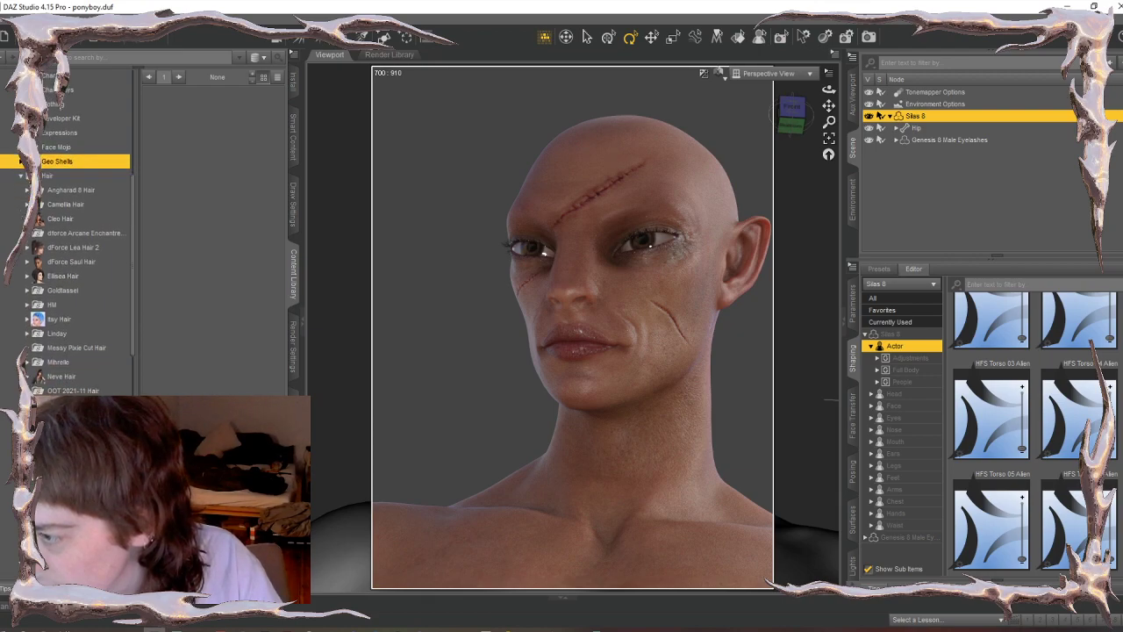
click(70, 533)
scroll(70, 534, down, 2)
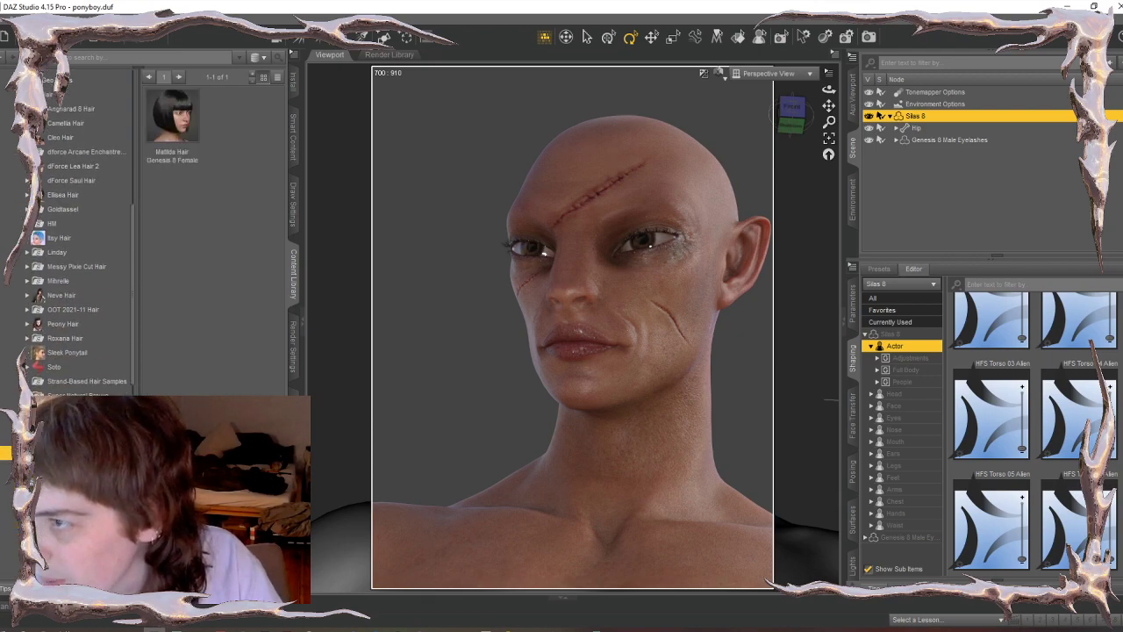
double_click(183, 121)
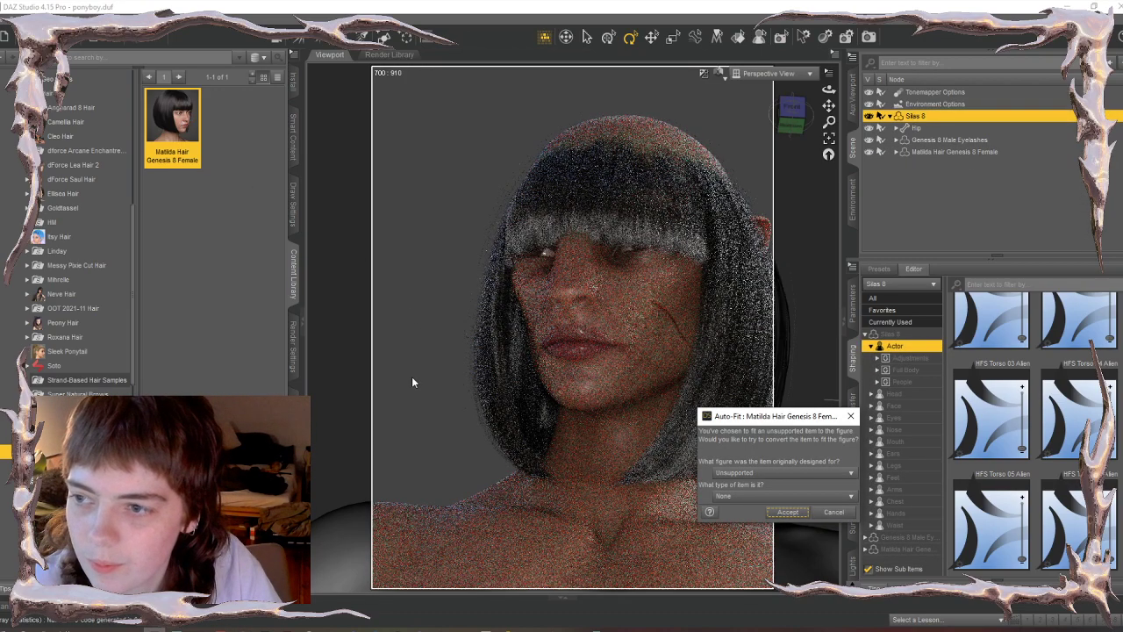
- Try to auto-fit the Matilda hair as a Genesis 8 Female item of type Short Hair, and dismiss the error report
click(772, 472)
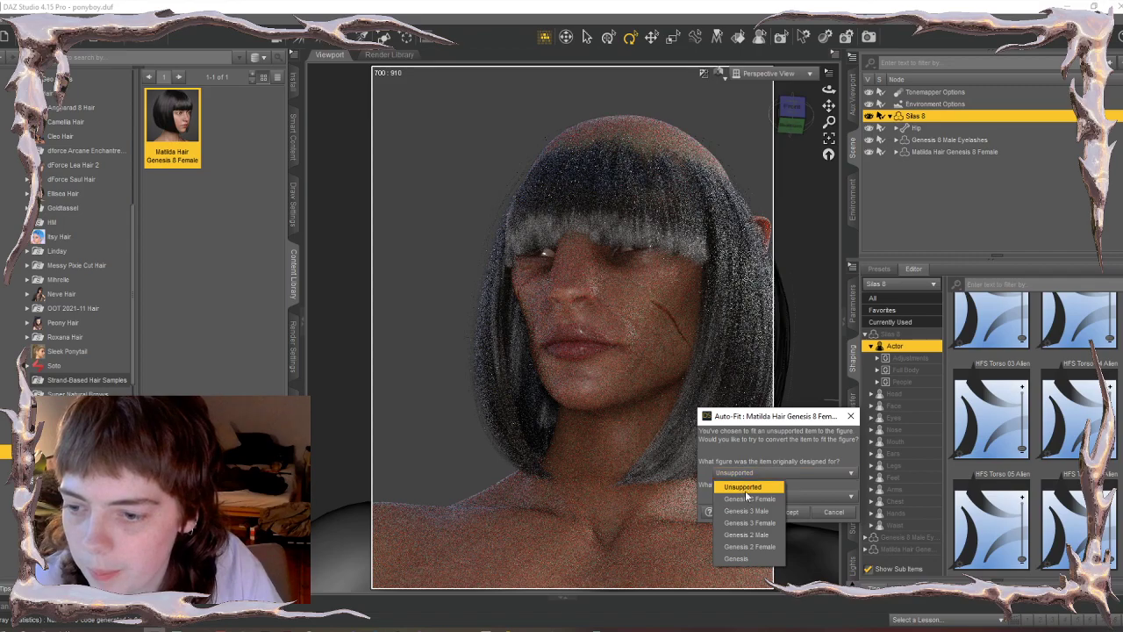
click(745, 484)
click(750, 498)
mouse_move(745, 548)
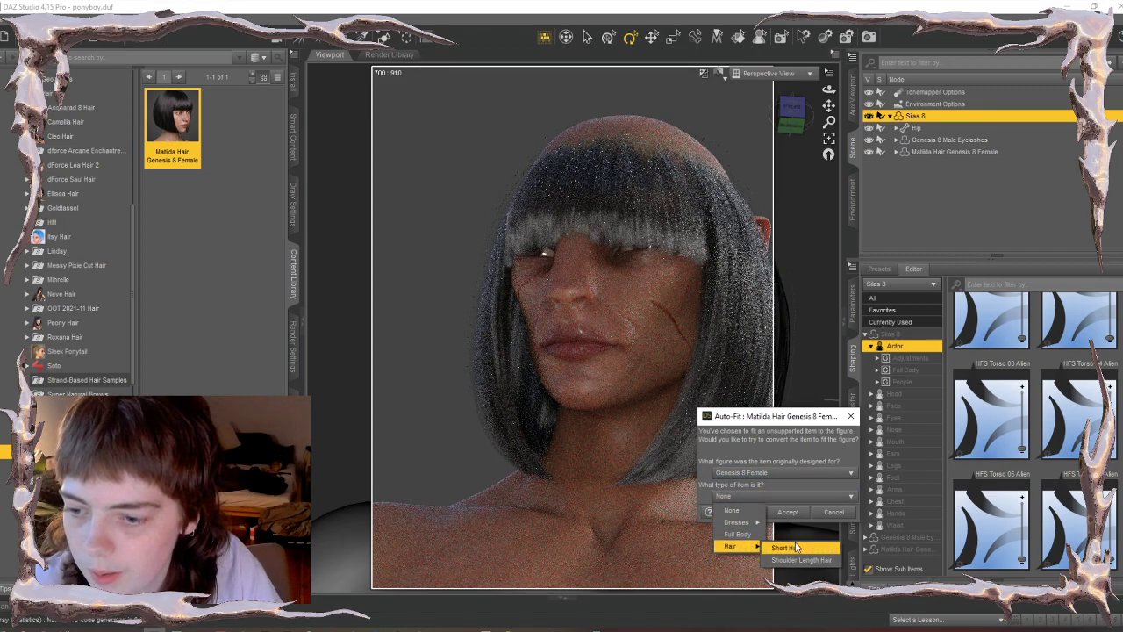
click(794, 548)
click(789, 512)
key(alt+Tab)
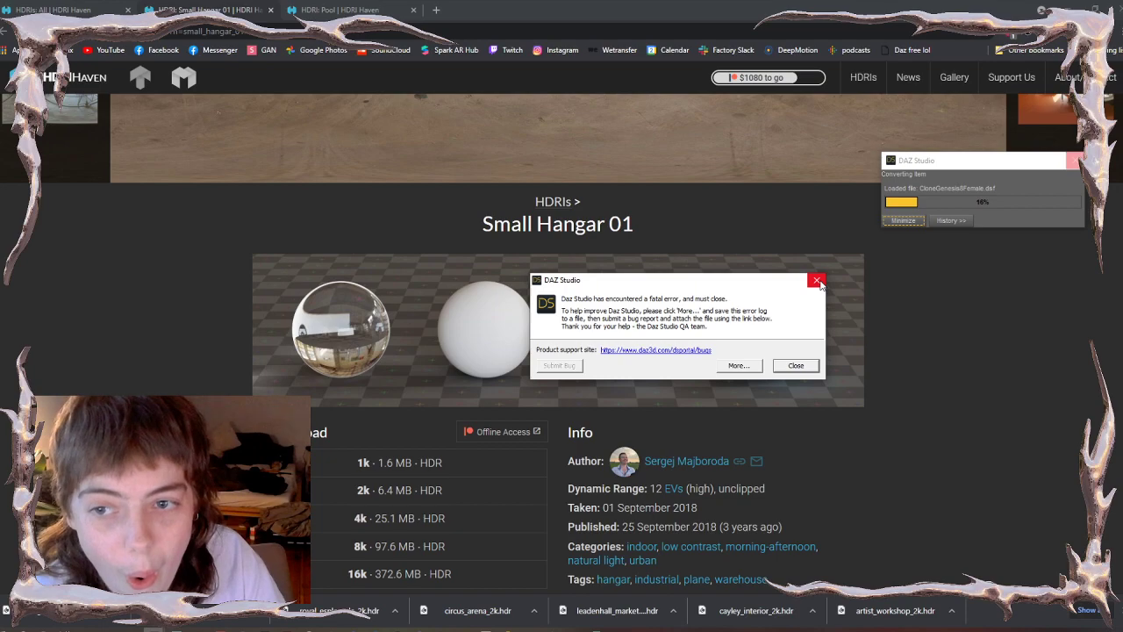
click(801, 368)
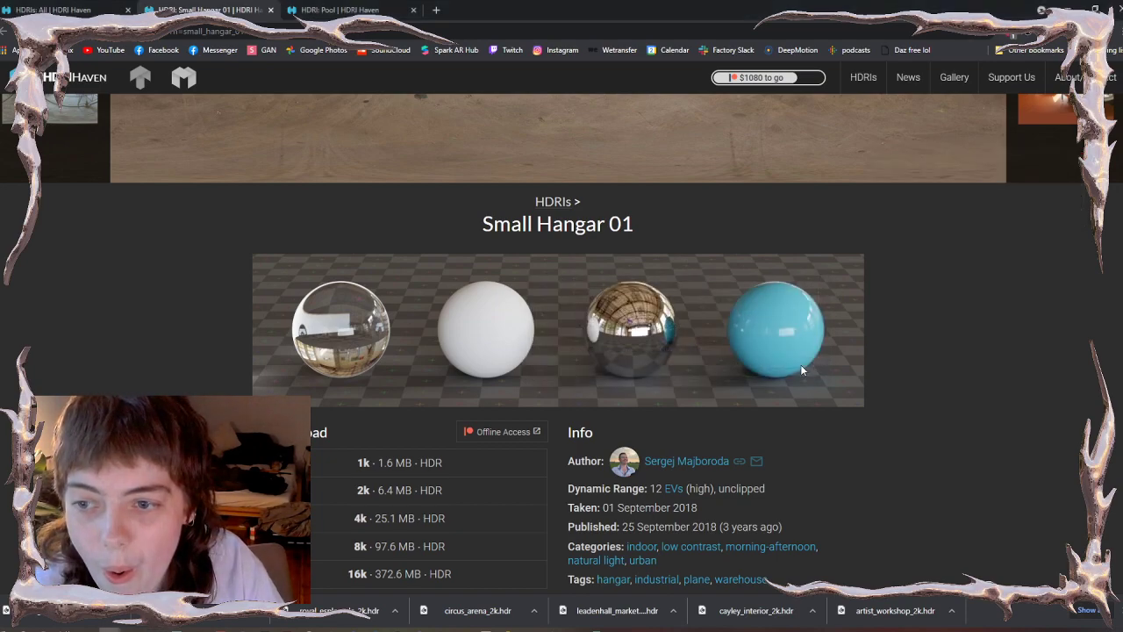
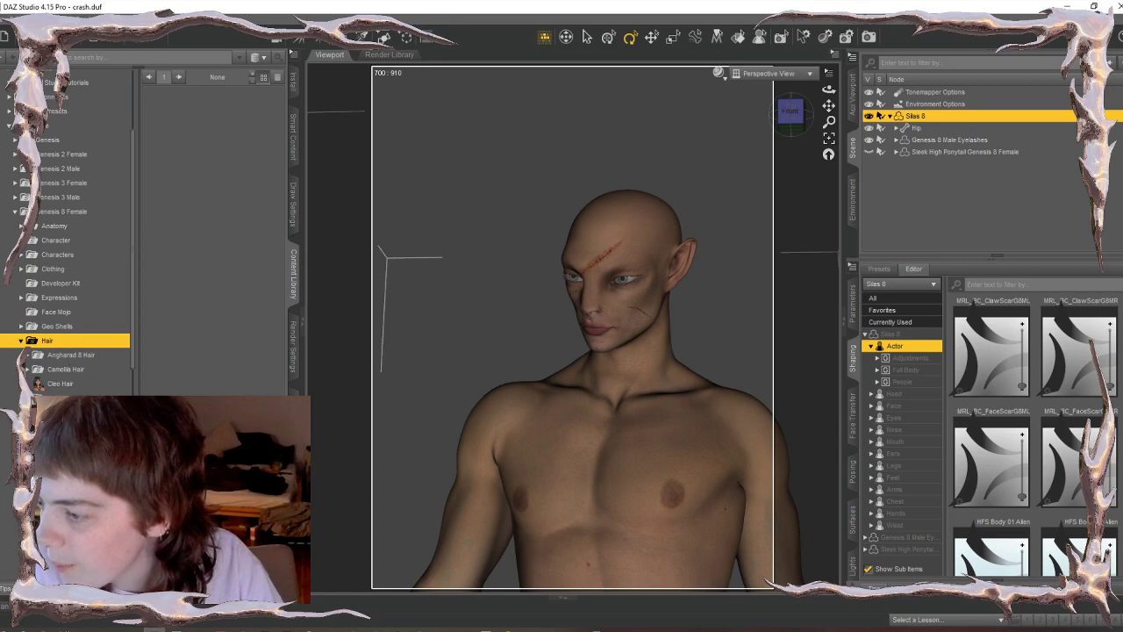
- Add the Matilda Hair Genesis 8 Female to the Silas 8 figure with Auto-Fit set to Unsupported and item type None
scroll(75, 438, down, 5)
click(65, 492)
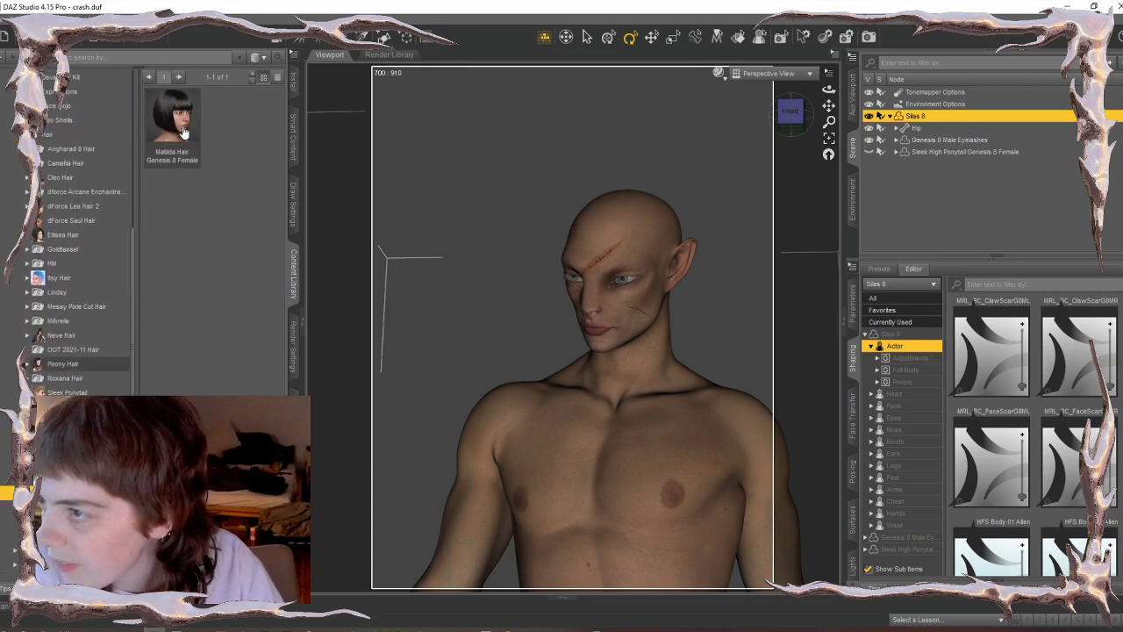
double_click(180, 127)
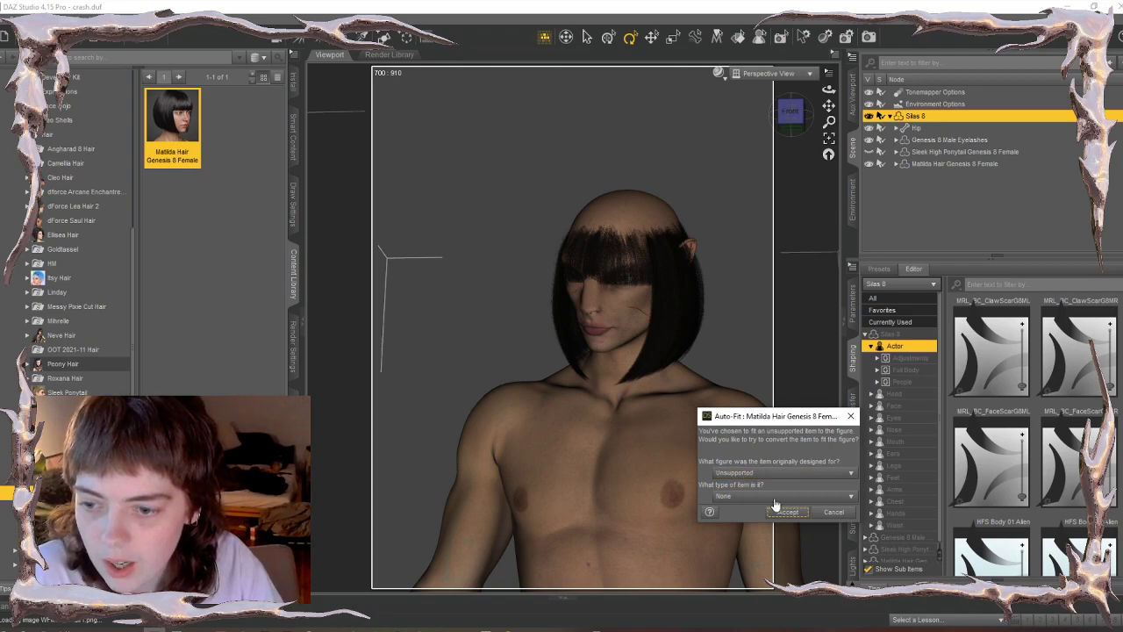
click(787, 511)
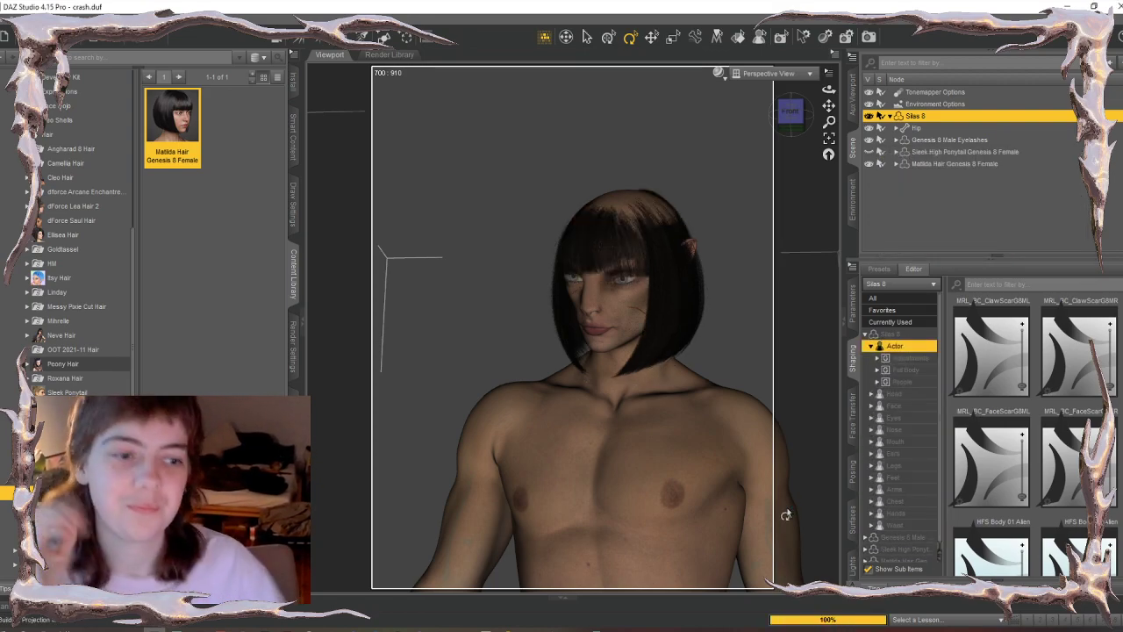
- Check the Matilda hair's fit from the front and side, and hide it
mouse_move(791, 112)
mouse_down()
mouse_move(734, 113)
mouse_move(809, 130)
mouse_move(792, 110)
mouse_up()
scroll(991, 526, down, 1)
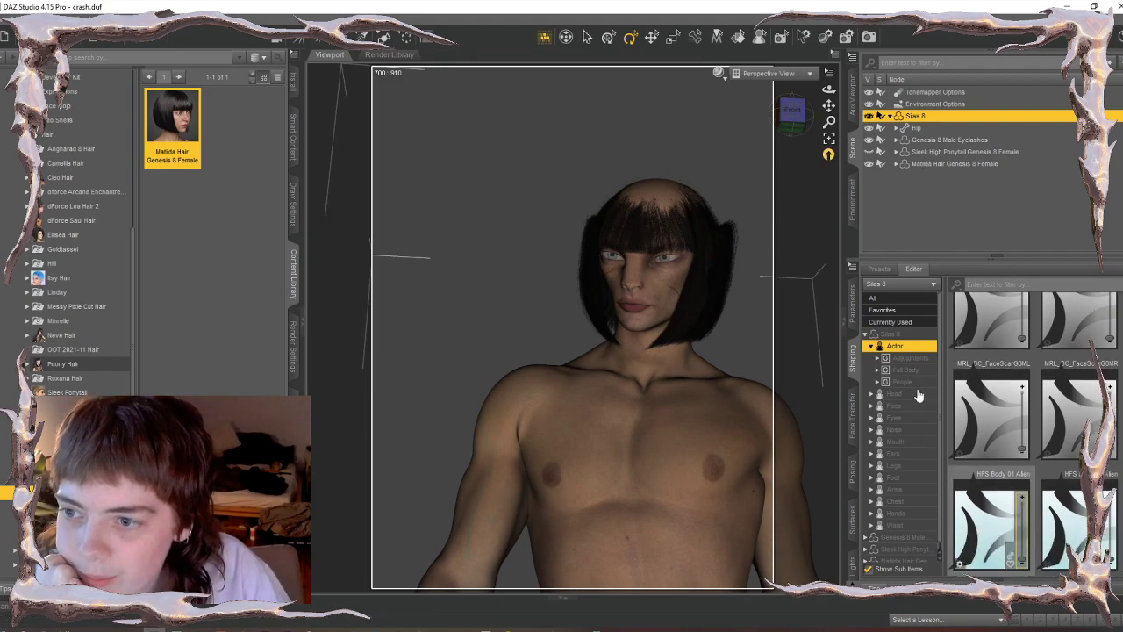
drag(793, 112, 765, 114)
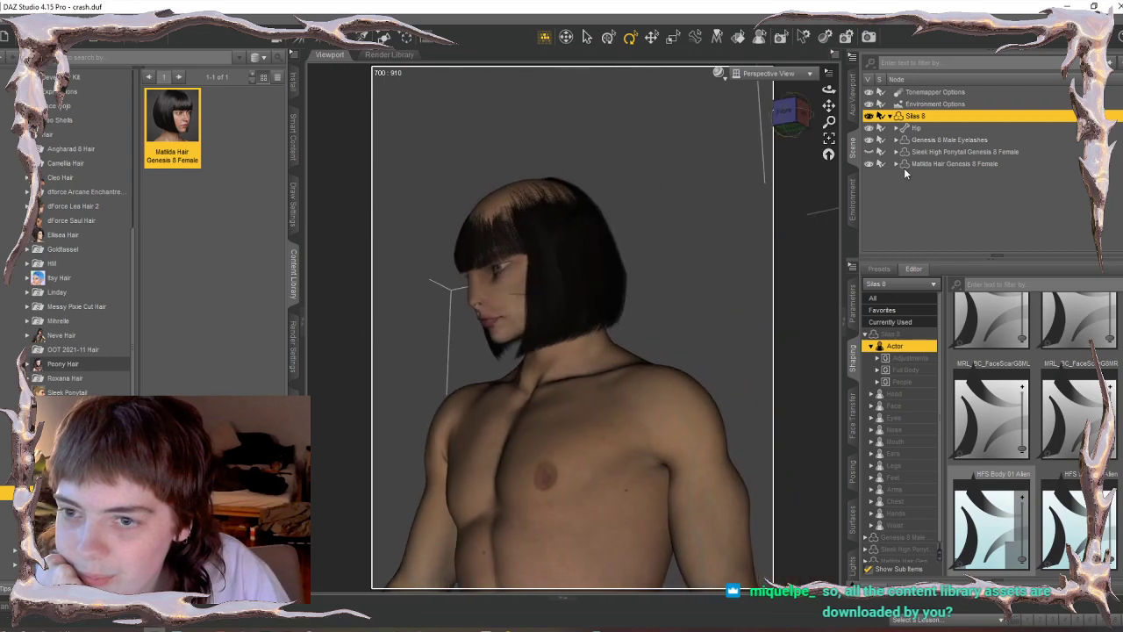
click(869, 164)
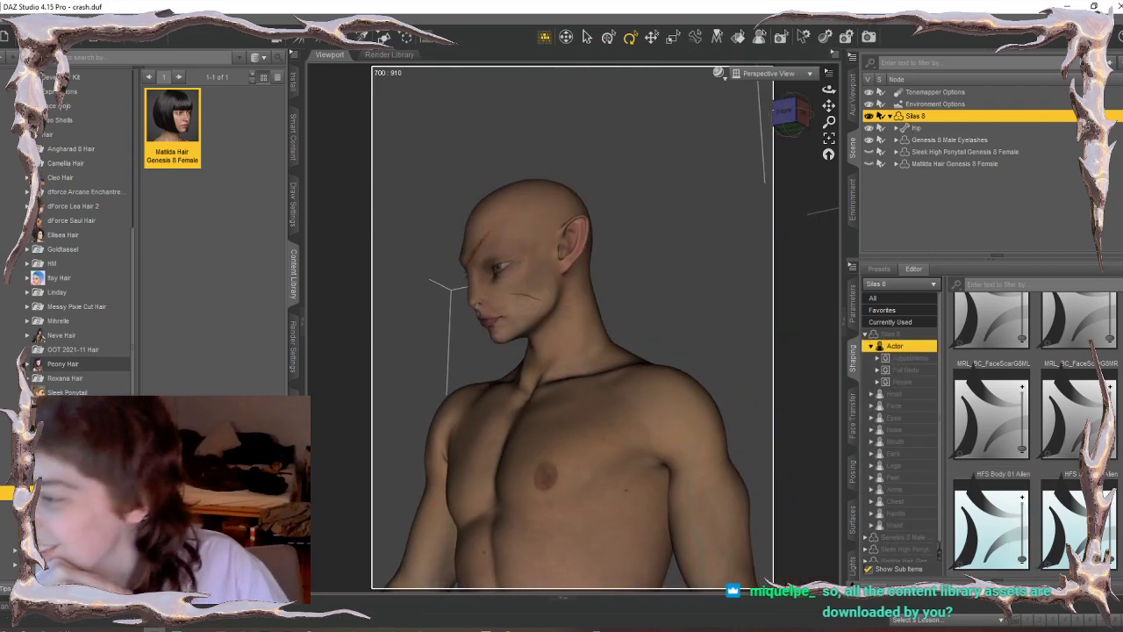
- Browse the other Genesis 8 Female hairstyles and add the 2021-11 Hair Genesis 8 Female from the OOT set to the Silas 8 figure
click(65, 478)
click(66, 464)
click(66, 450)
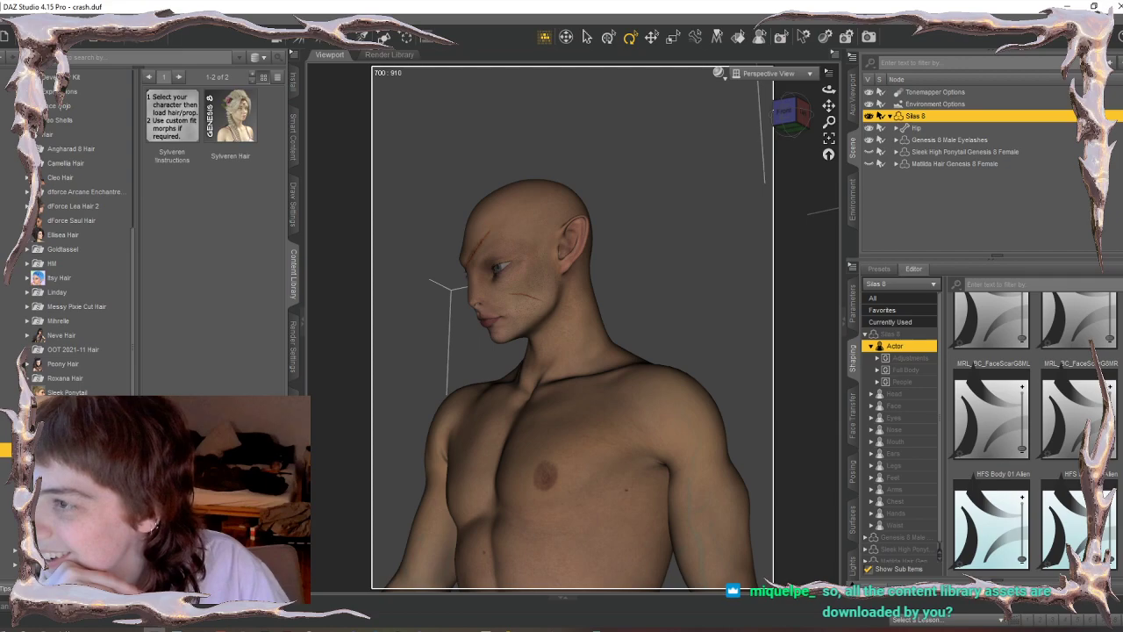
click(66, 406)
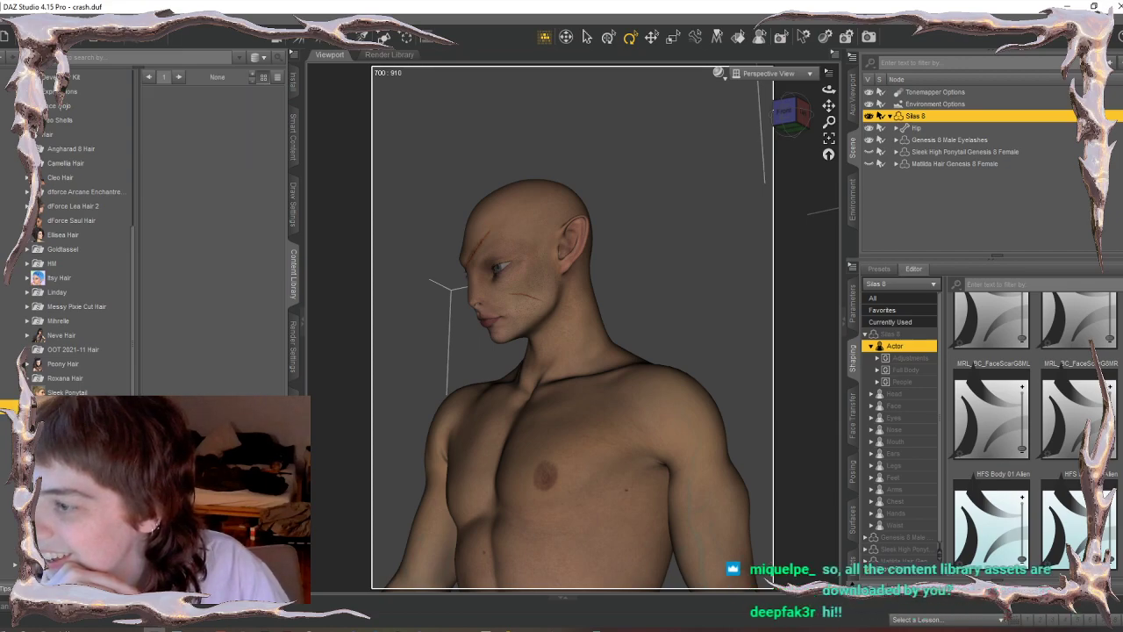
click(67, 392)
click(70, 379)
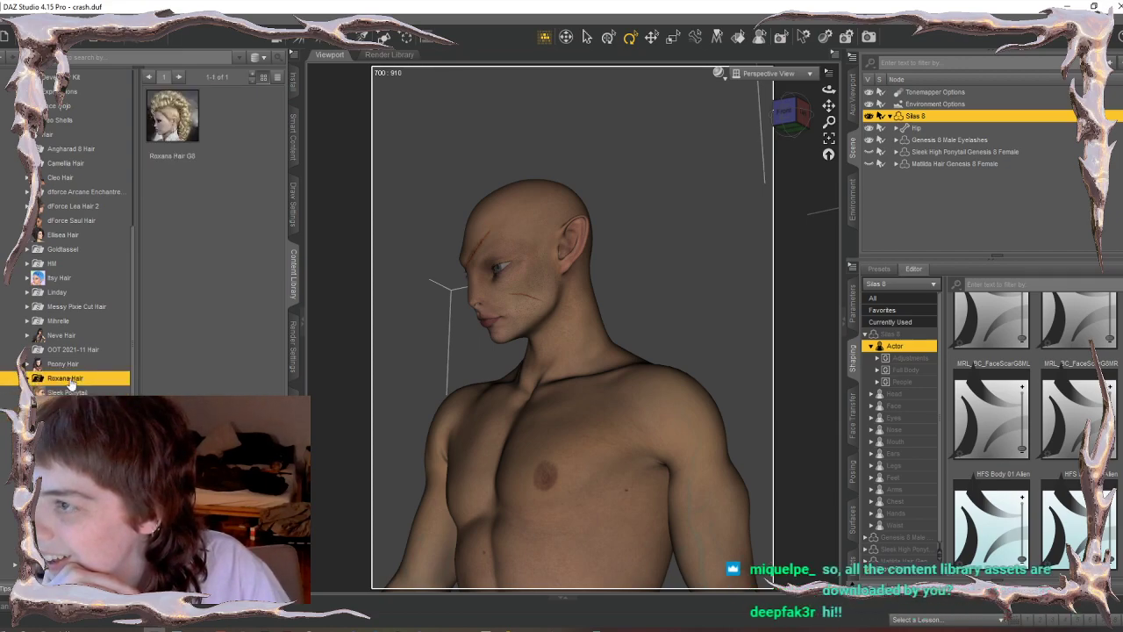
click(71, 364)
click(70, 351)
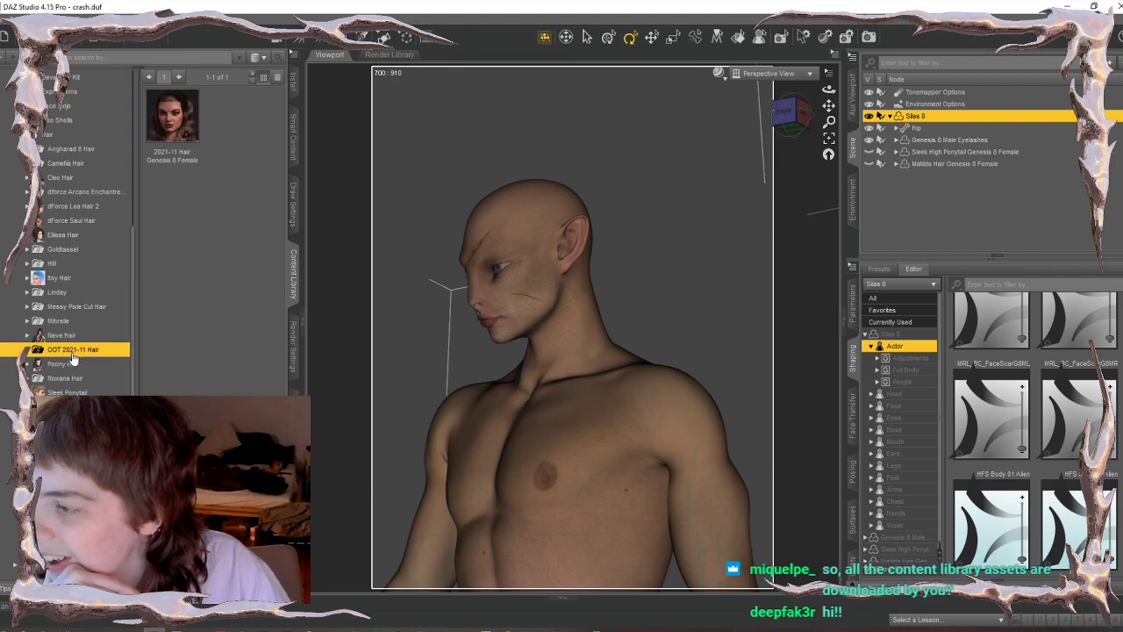
double_click(174, 141)
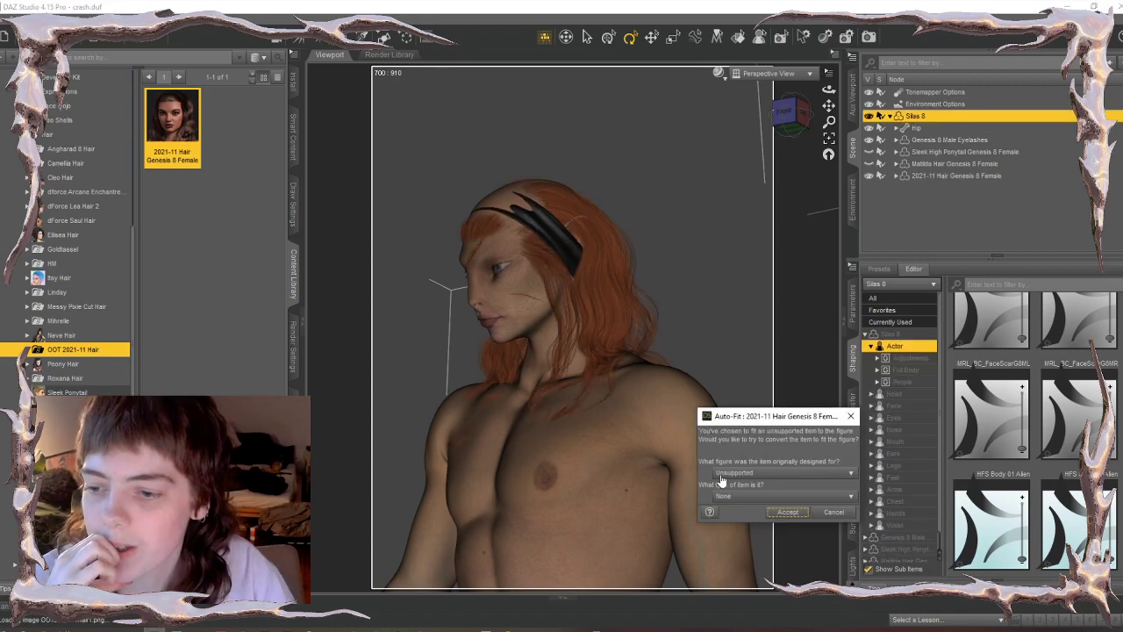
- Try to auto-fit the 2021-11 hair as a Genesis 8 Female item with item type None
click(727, 474)
click(747, 499)
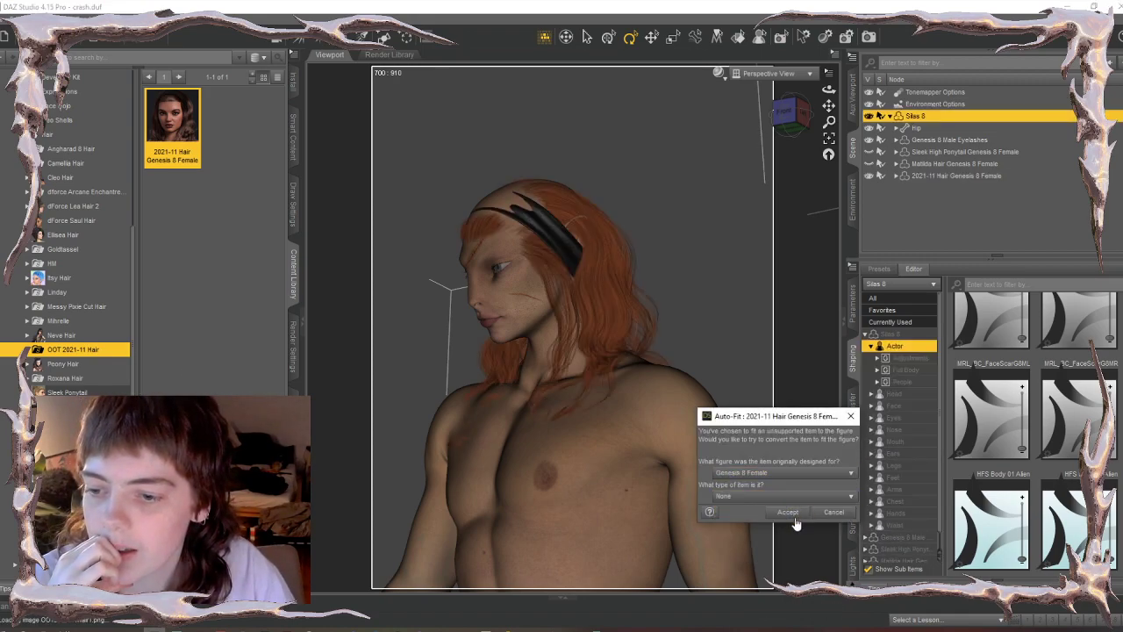
click(787, 511)
key(alt+Tab)
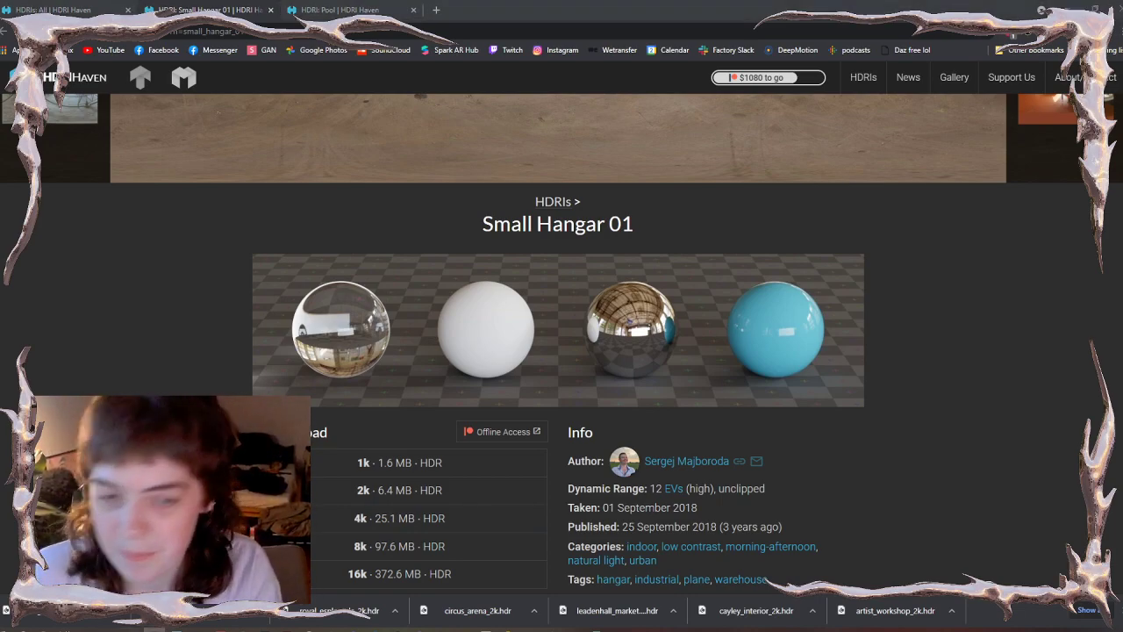
- Return to DAZ Studio, reopen the recent crash.duf scene and show the figure from the front
drag(1122, 220, 472, 5)
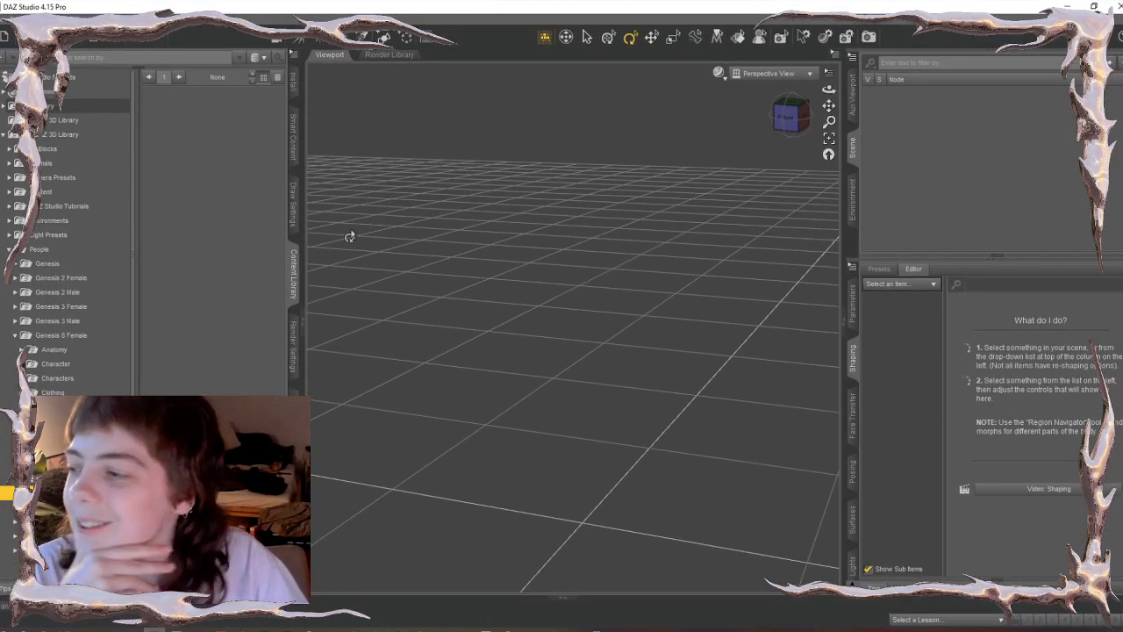
click(10, 21)
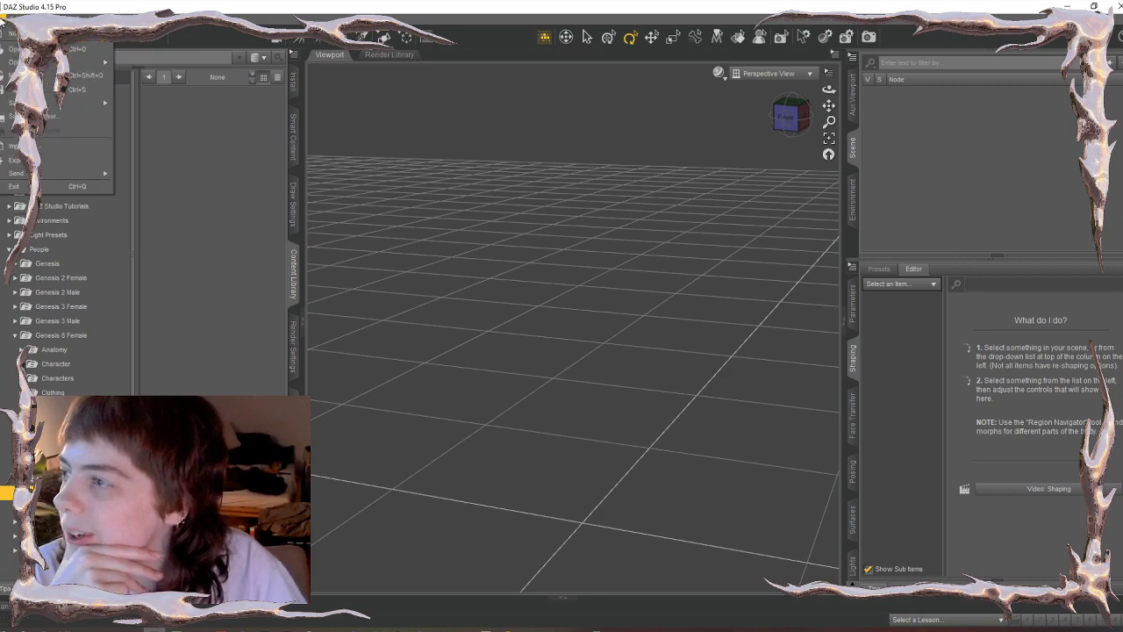
mouse_move(52, 62)
click(136, 66)
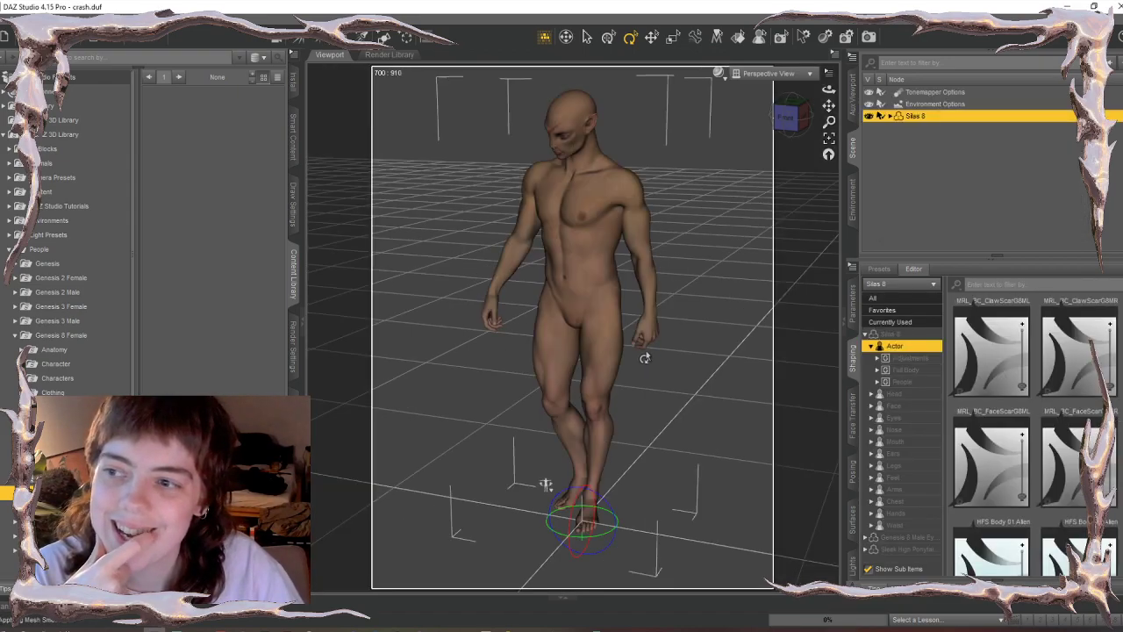
click(781, 123)
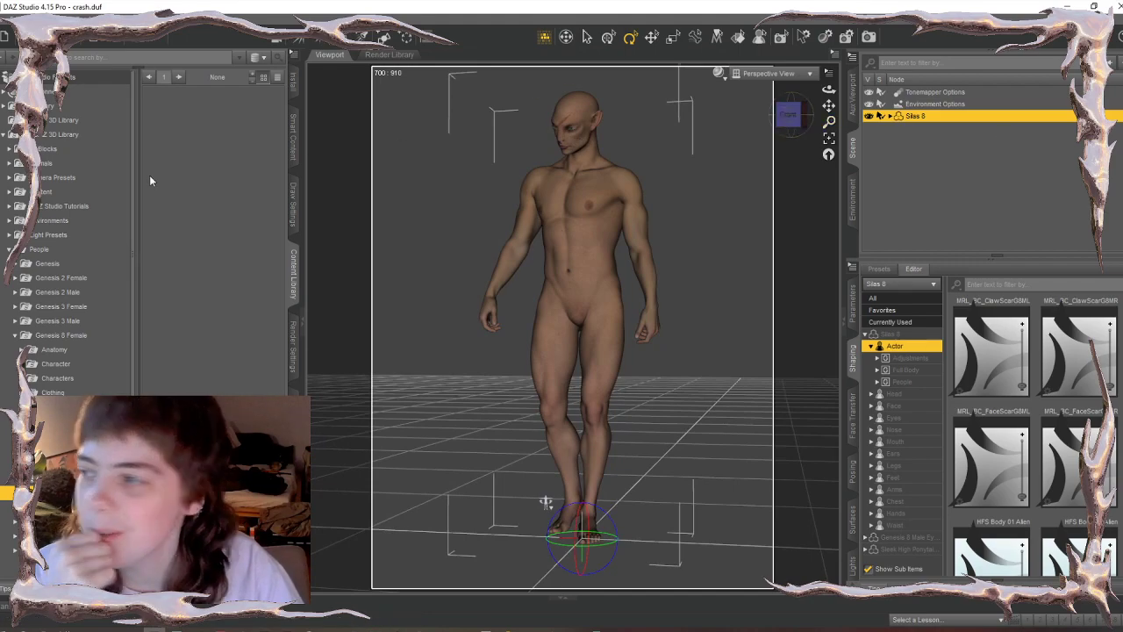
- Look through the Genesis 8 Male poses compatible with the Silas 8 figure for a suitable new pose
click(77, 323)
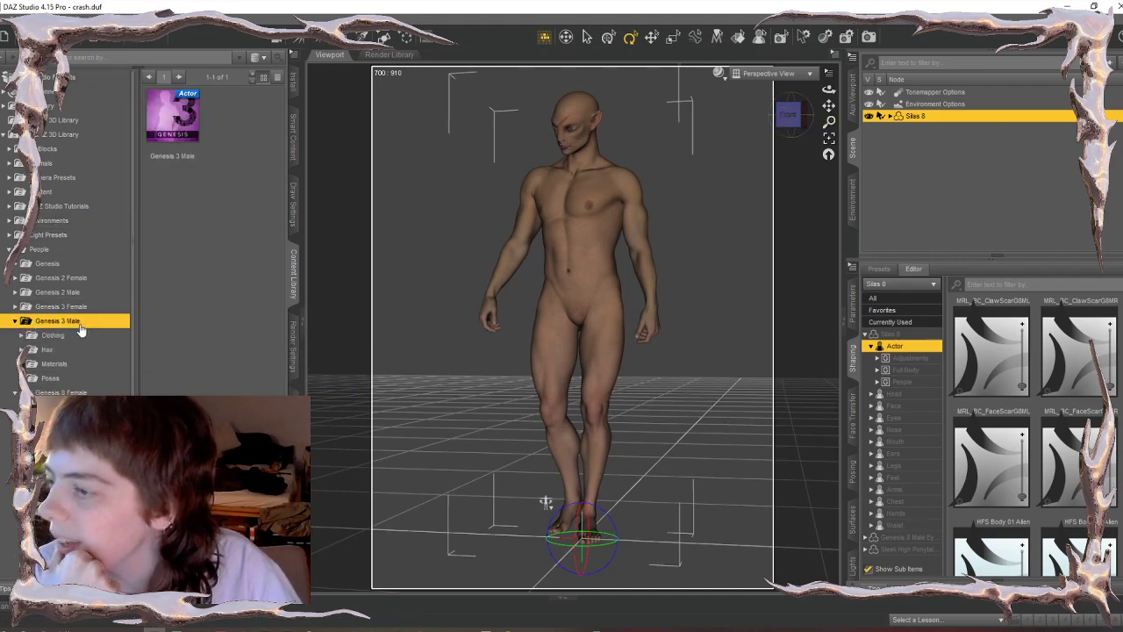
click(294, 145)
click(17, 169)
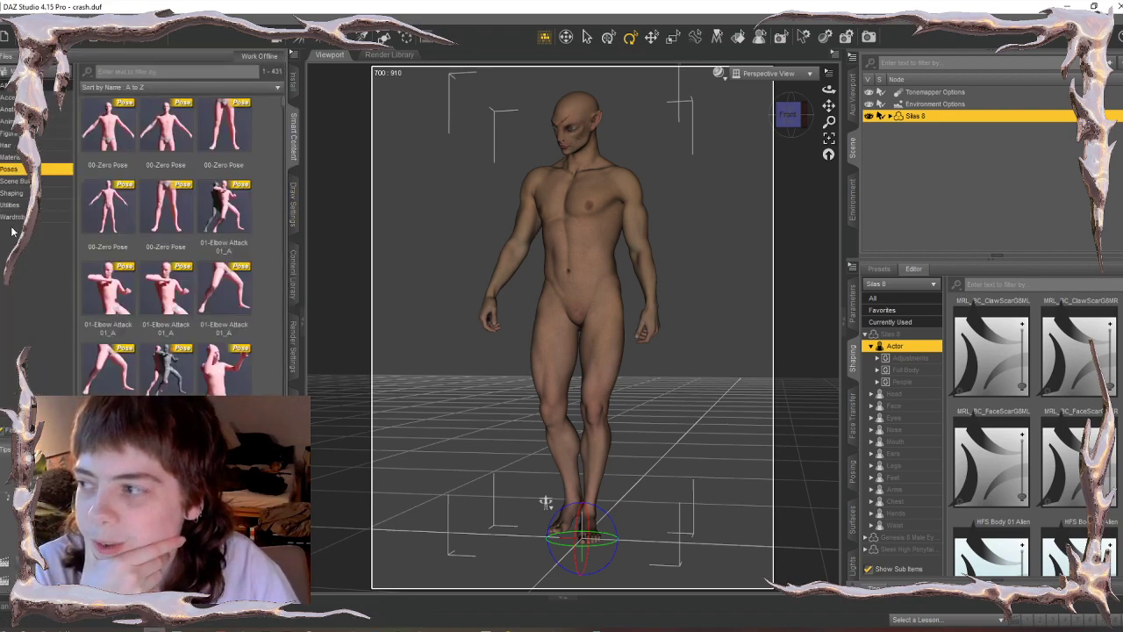
scroll(195, 368, down, 15)
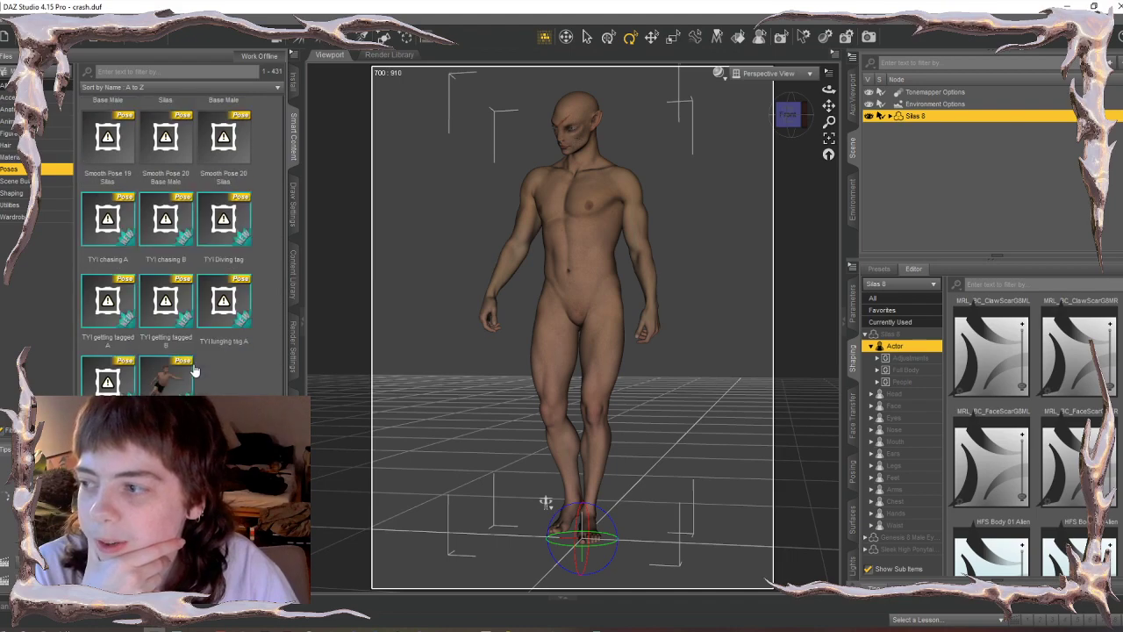
scroll(195, 368, up, 10)
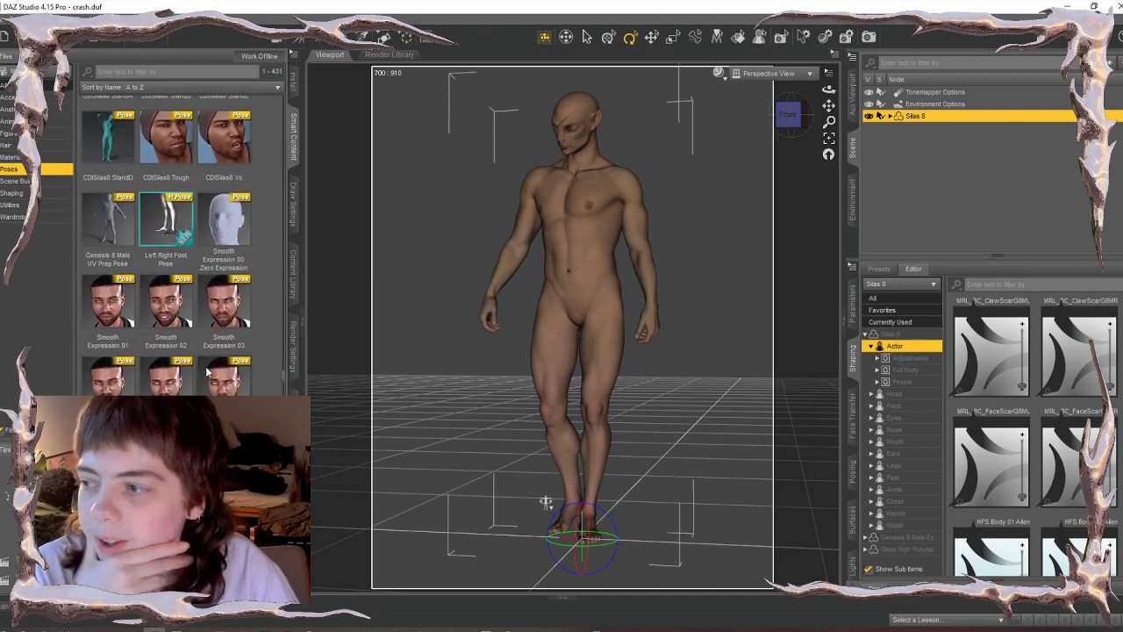
scroll(207, 371, down, 5)
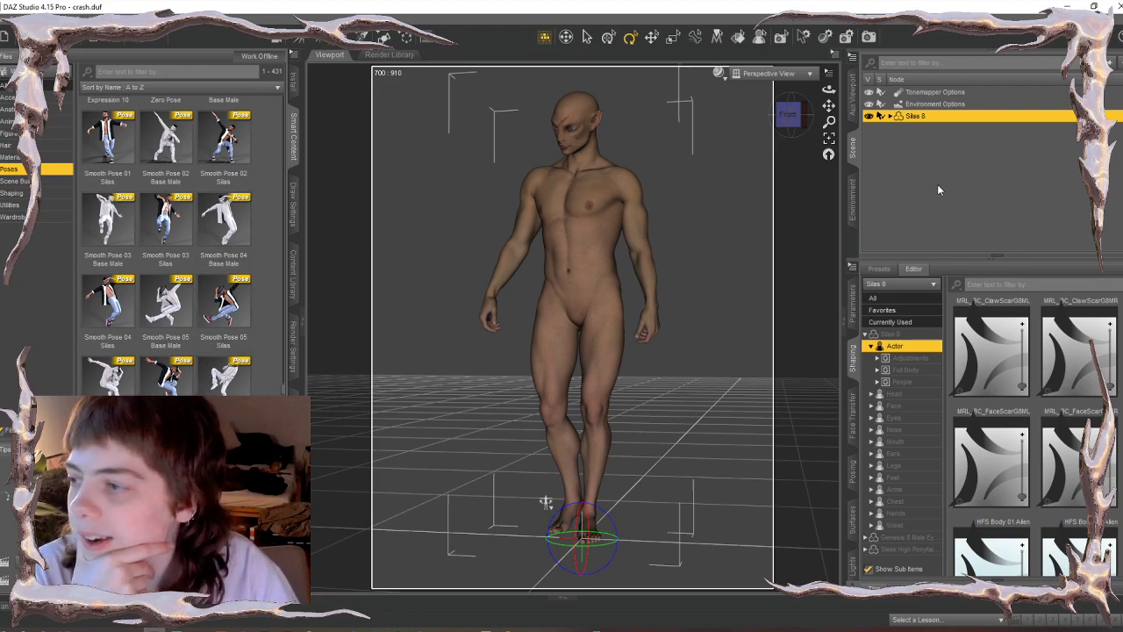
scroll(224, 275, up, 10)
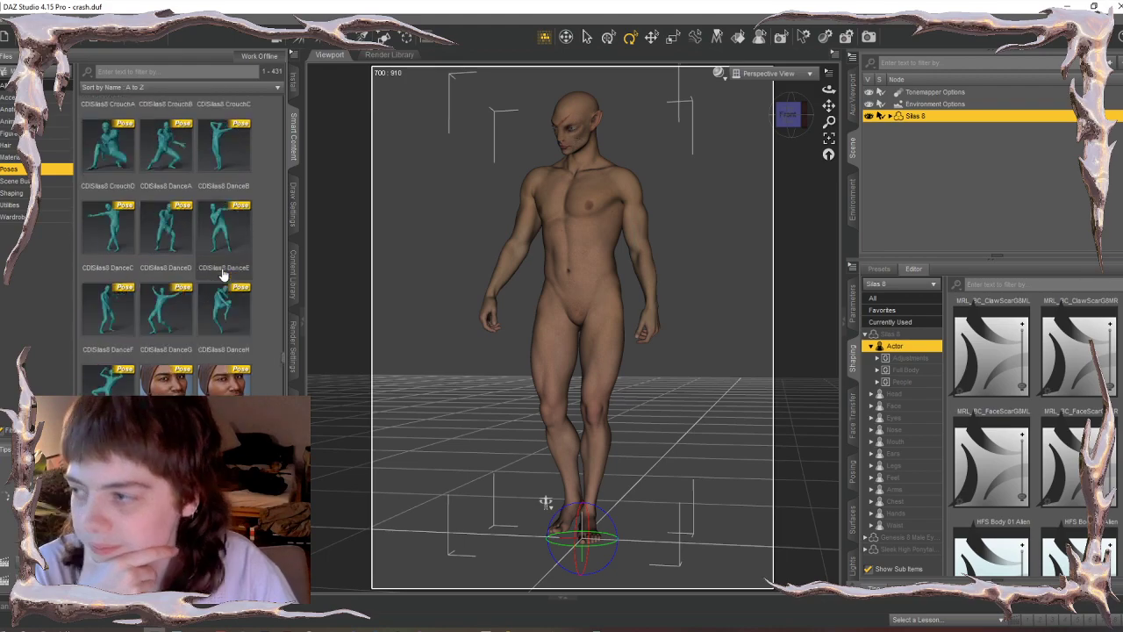
scroll(224, 274, up, 3)
scroll(215, 270, down, 6)
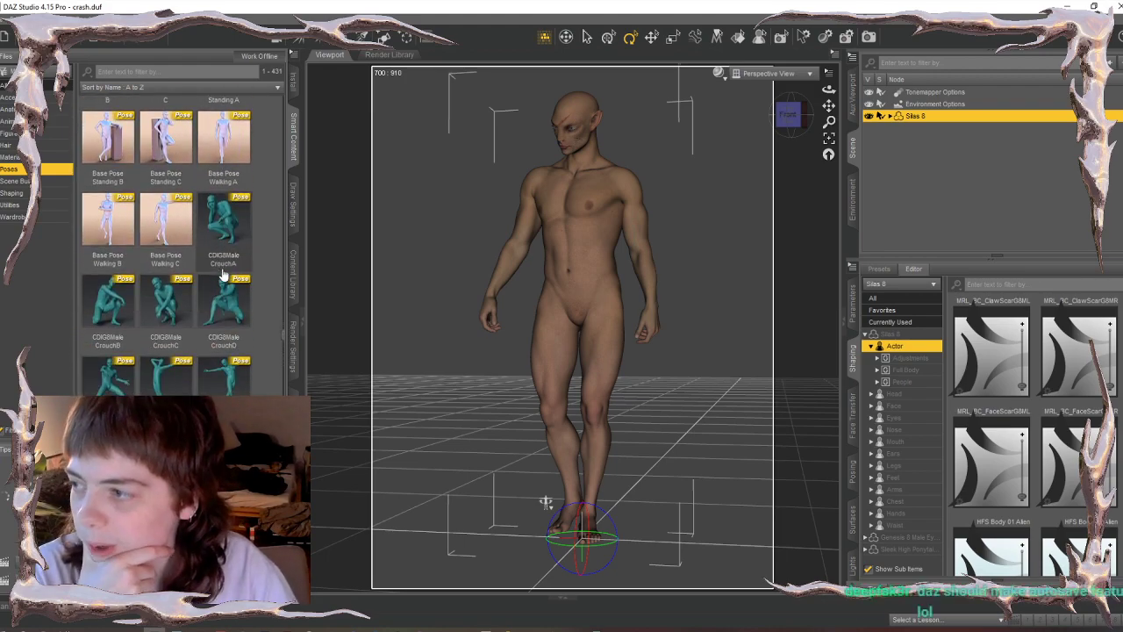
scroll(255, 281, up, 5)
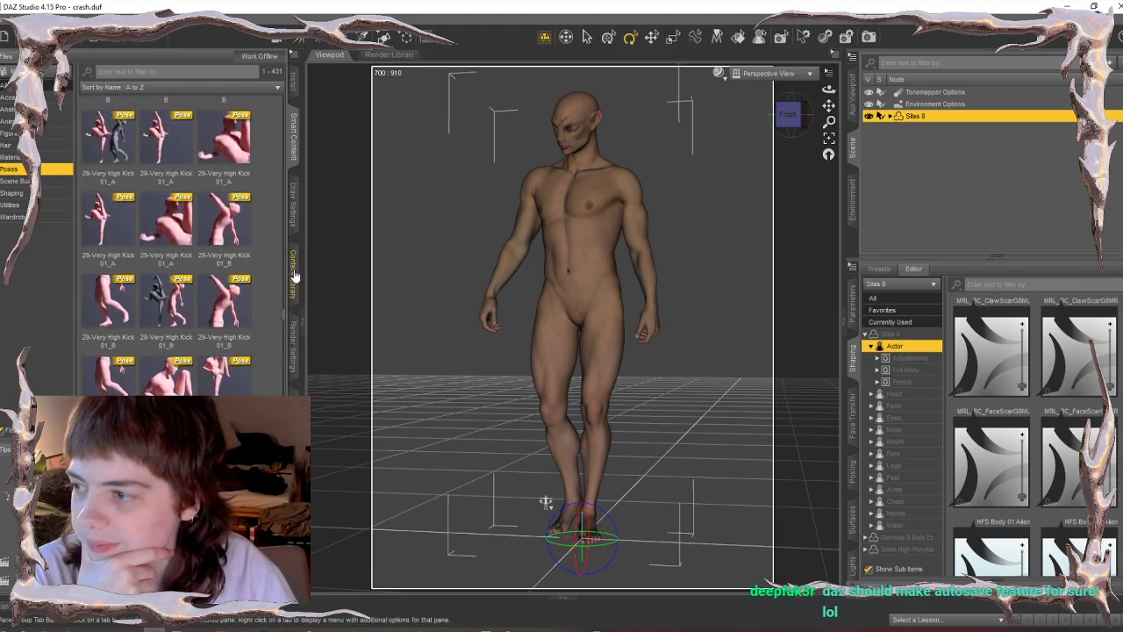
- Apply the Urban Model 06 pose from the Genesis 3 Male poses to Silas 8 with limits turned off
click(295, 275)
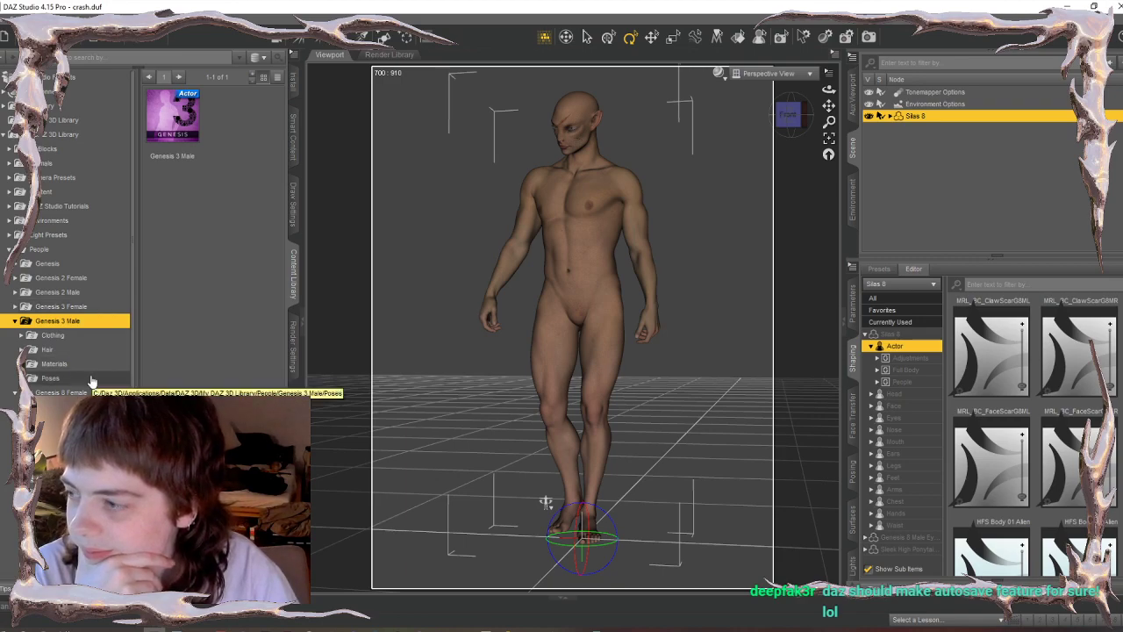
click(50, 378)
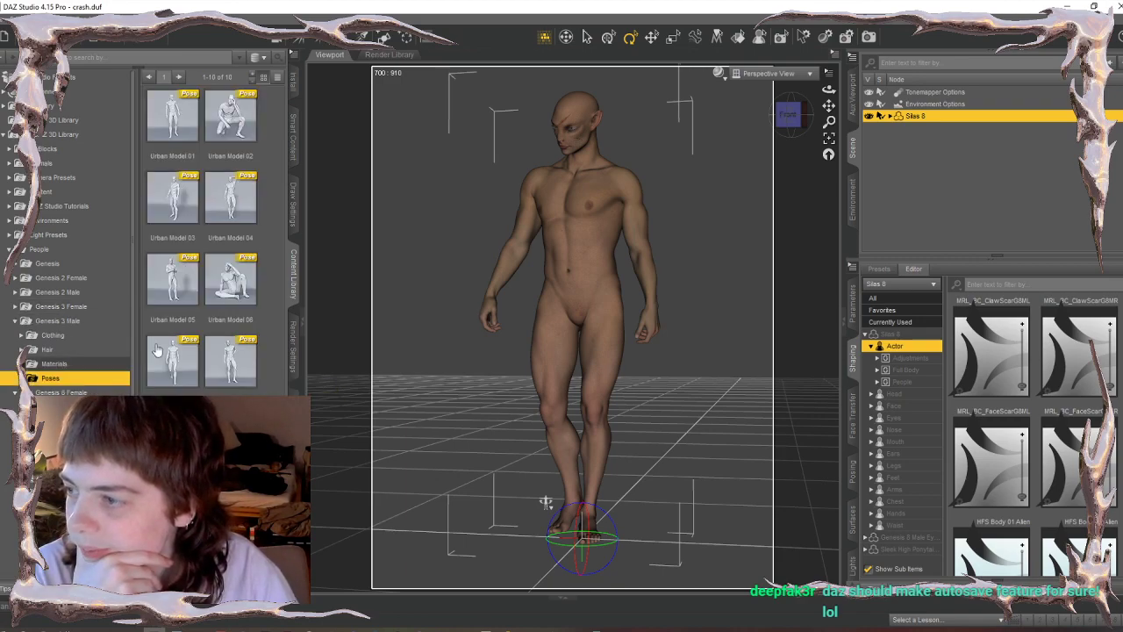
double_click(228, 283)
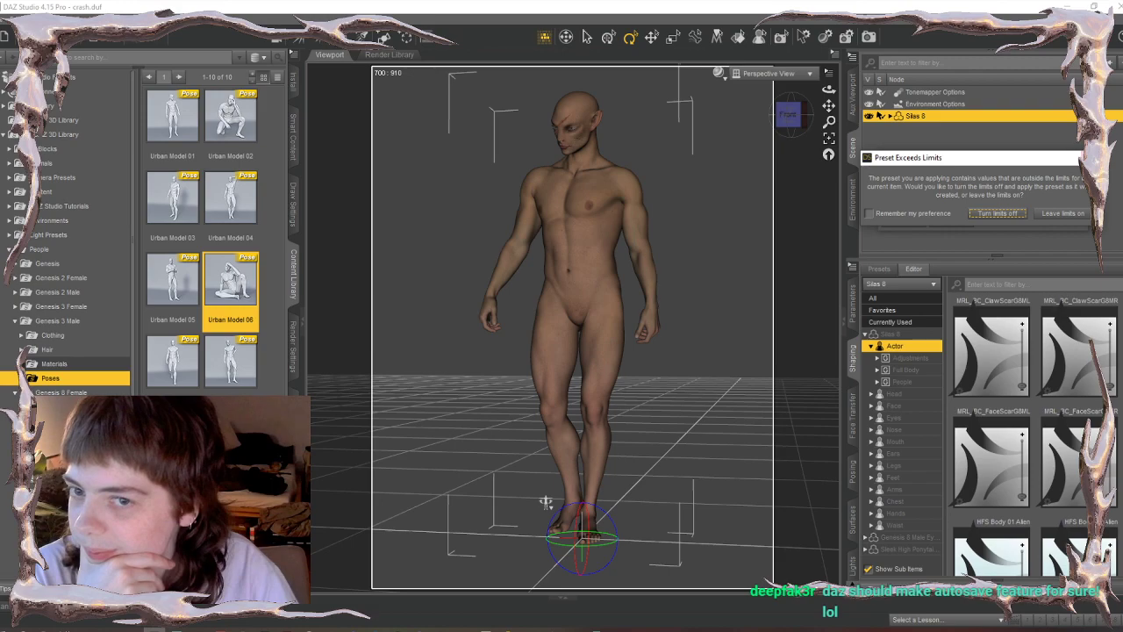
key(Return)
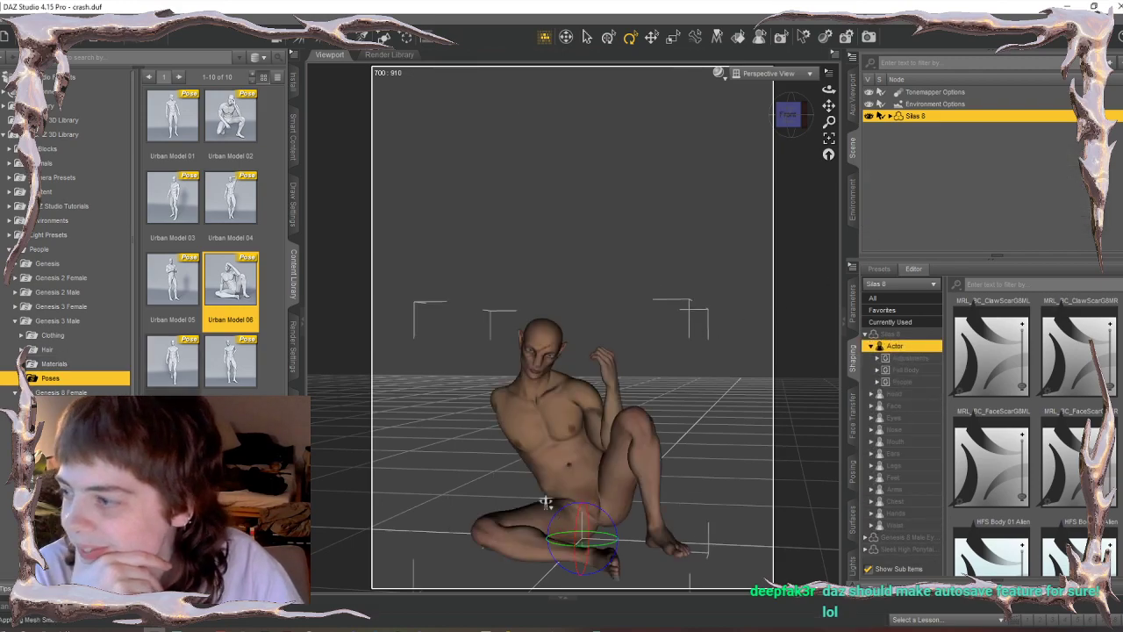
- Check the Cherish Genesis 8 Female poses and switch to the Genesis 8 Male content folder
click(57, 320)
click(88, 336)
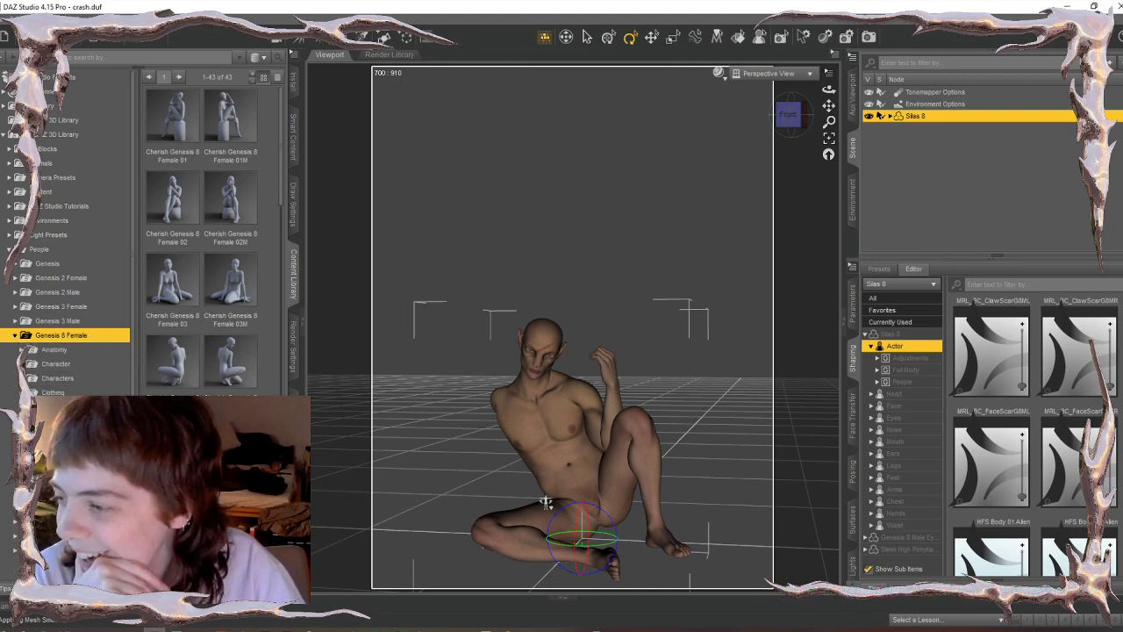
click(70, 493)
scroll(77, 474, down, 1)
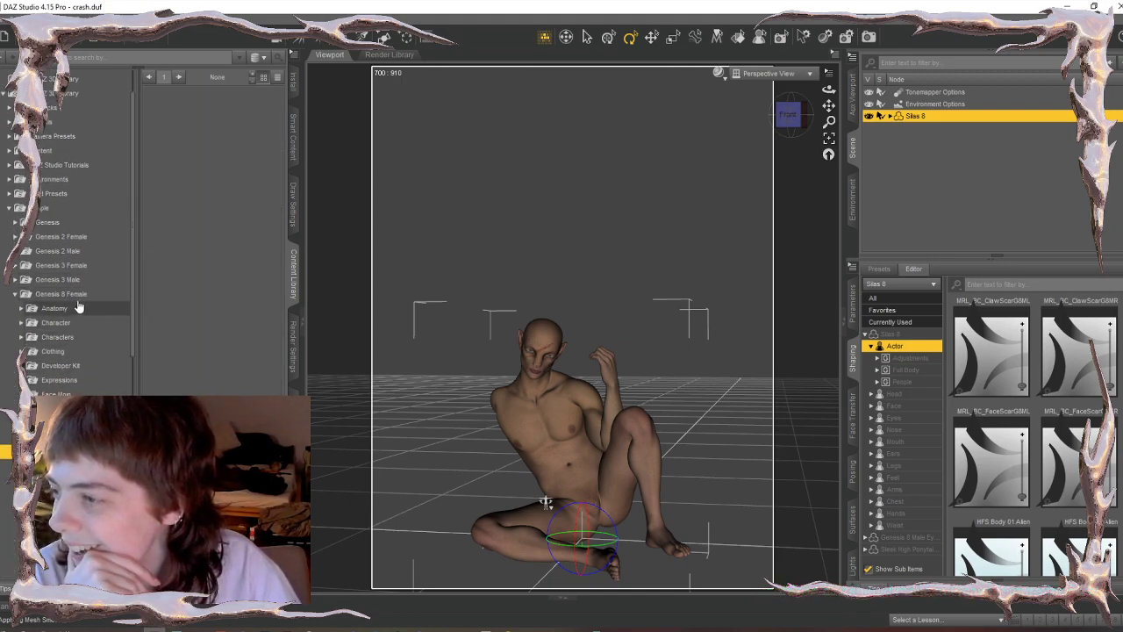
double_click(75, 297)
click(81, 352)
double_click(80, 353)
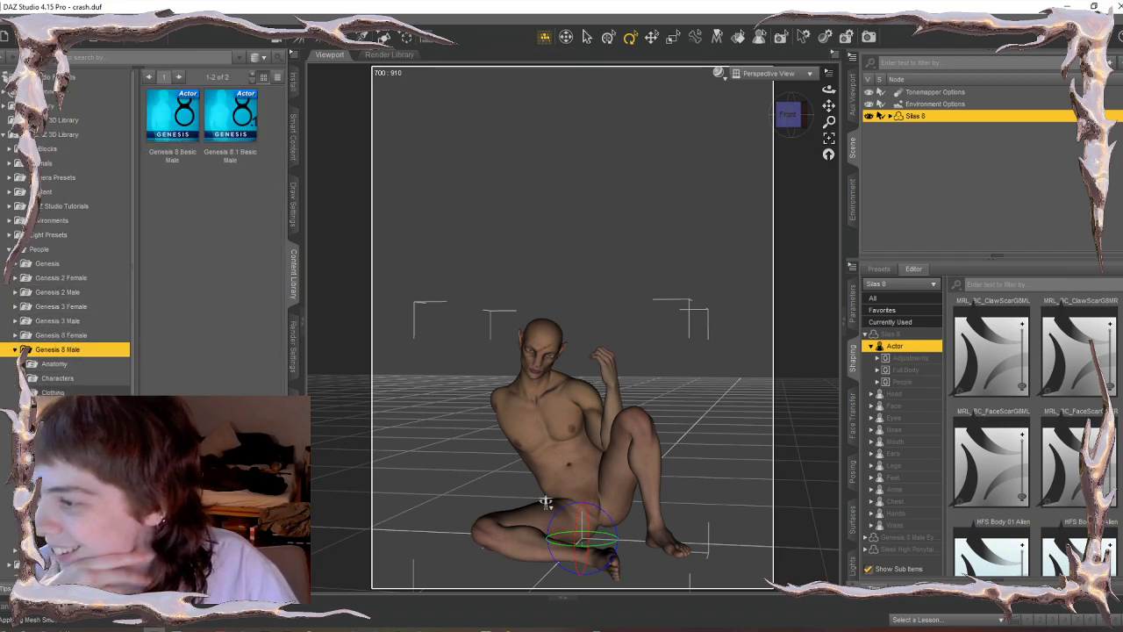
click(72, 464)
click(58, 350)
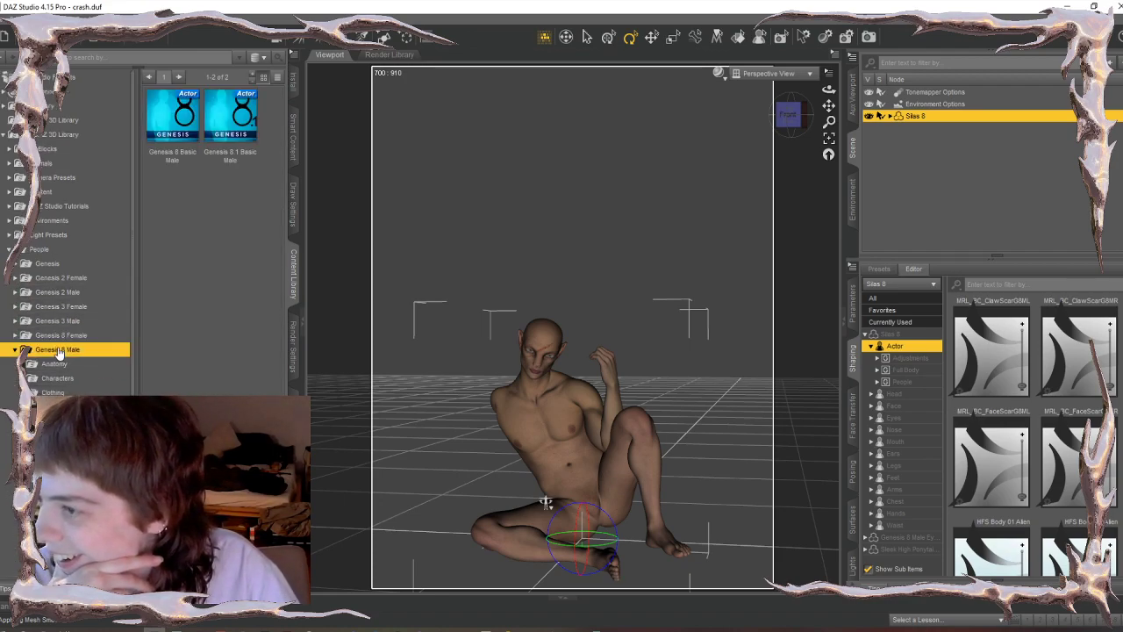
- Browse the Genesis 8 Male pose folders, including the Unearthly and centaur pose sets
double_click(53, 464)
scroll(61, 460, down, 3)
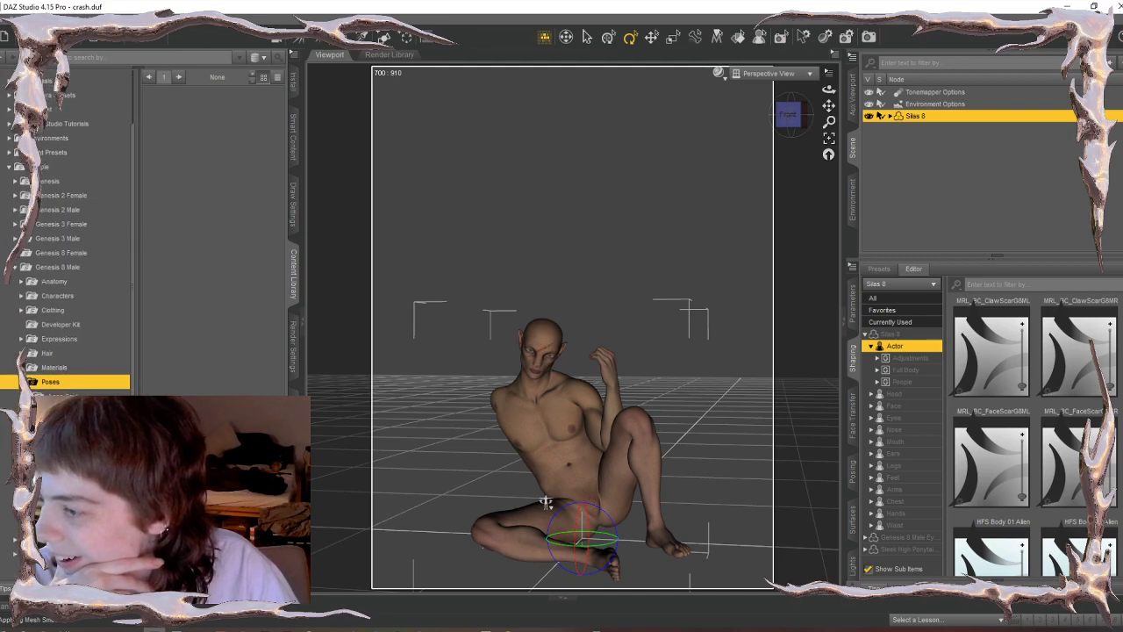
click(66, 454)
click(66, 467)
click(66, 481)
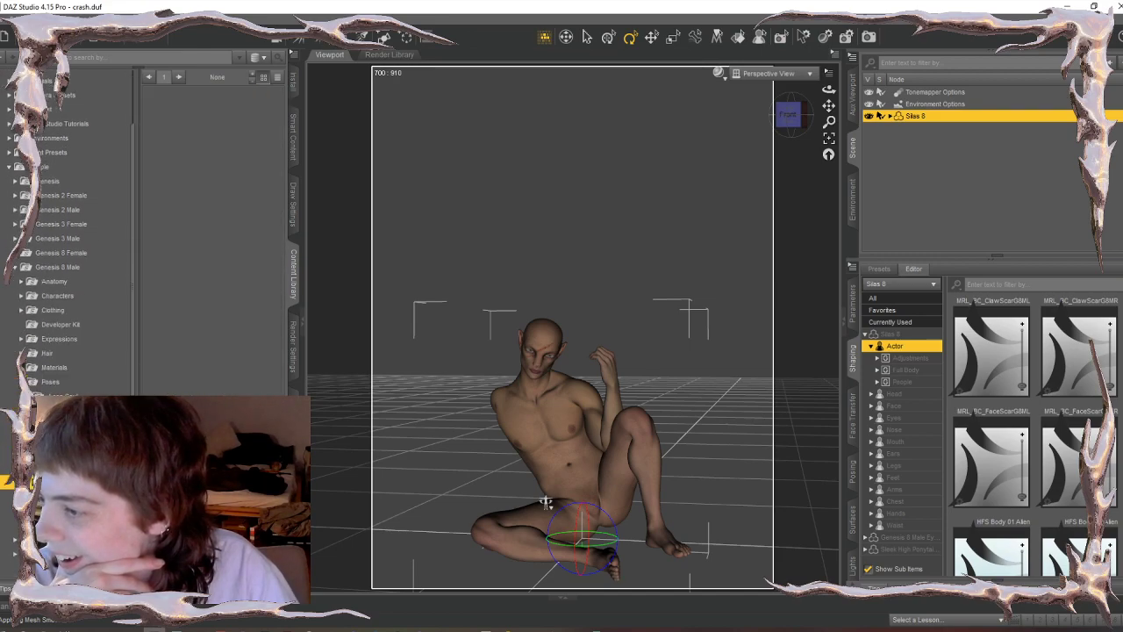
click(66, 496)
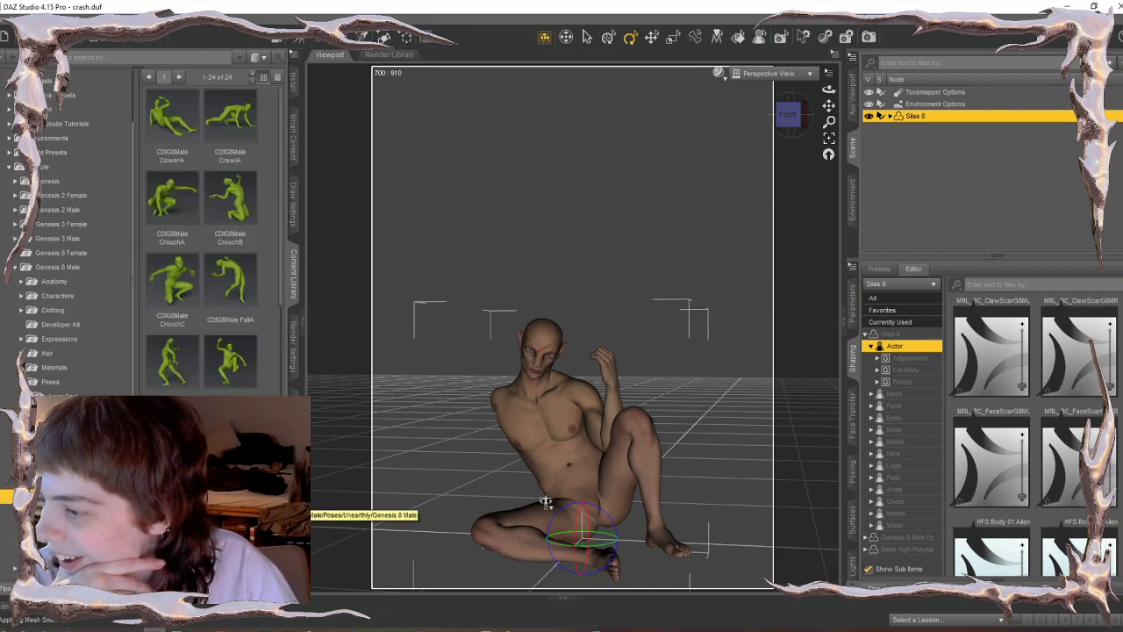
click(66, 510)
click(65, 525)
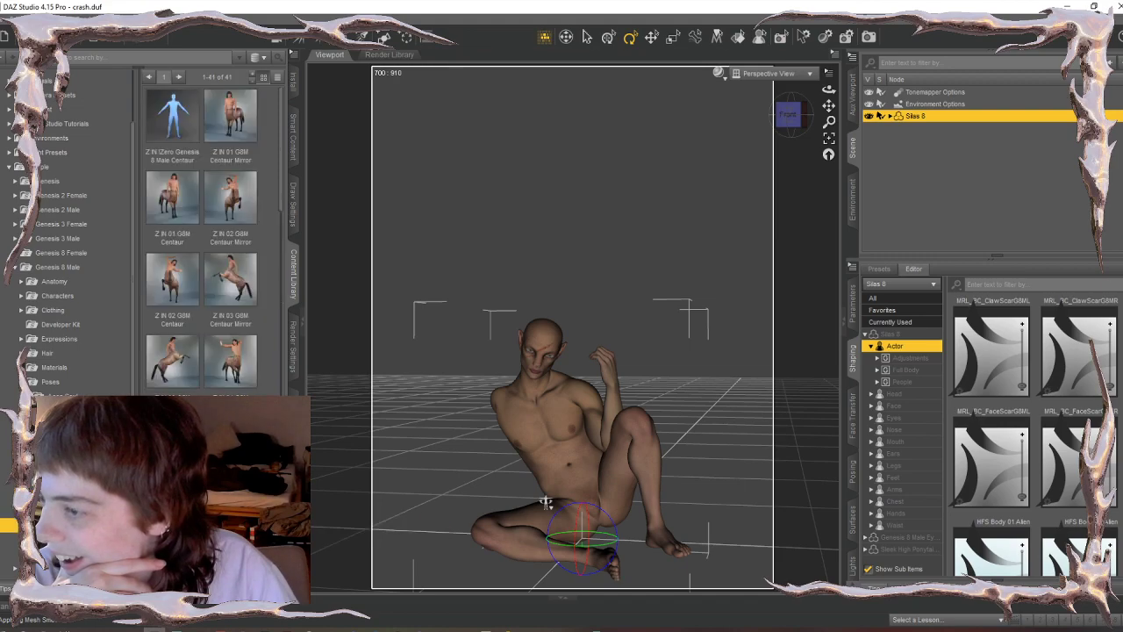
- Look through the Z TTN Genesis 8 Male poses and open the CDISIMale pose set
key(Down)
key(Down)
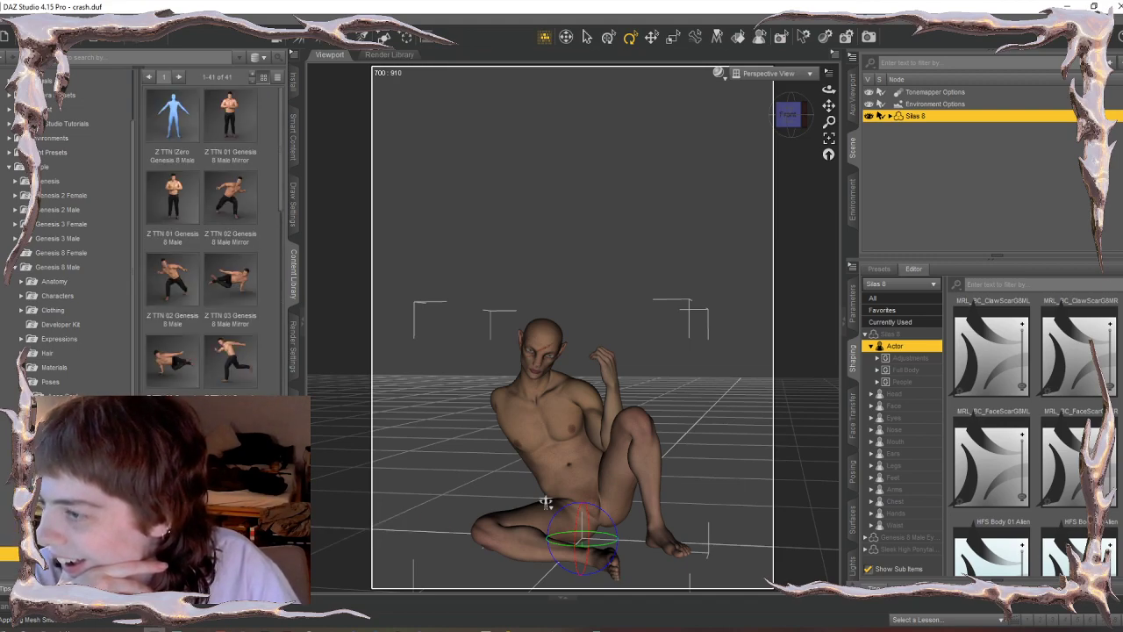
scroll(202, 242, down, 6)
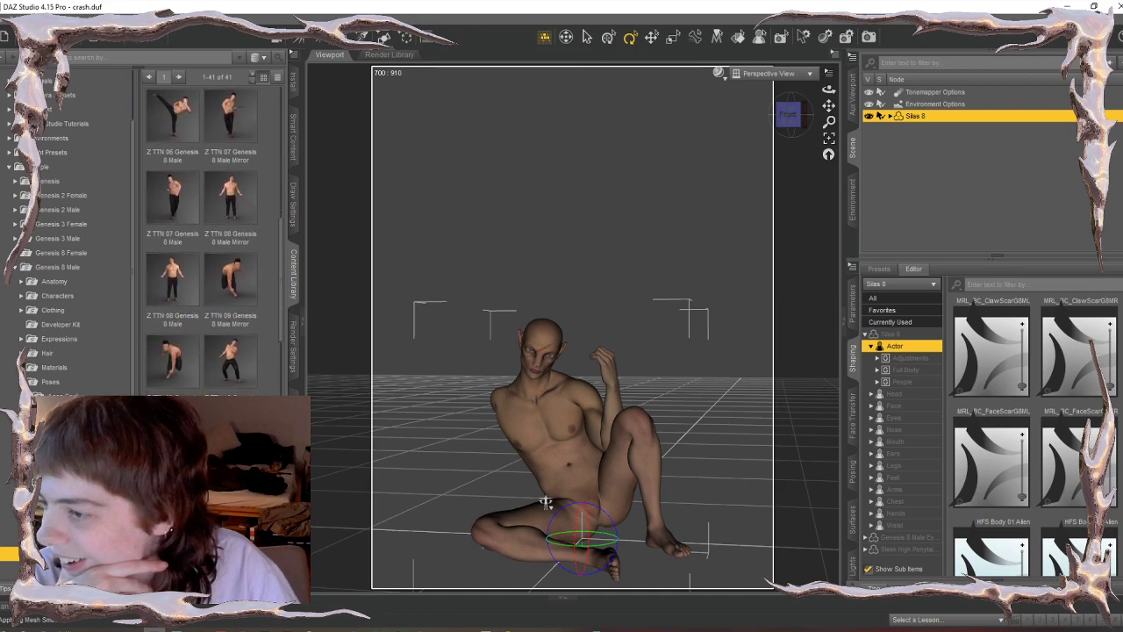
scroll(202, 241, down, 9)
scroll(201, 242, up, 15)
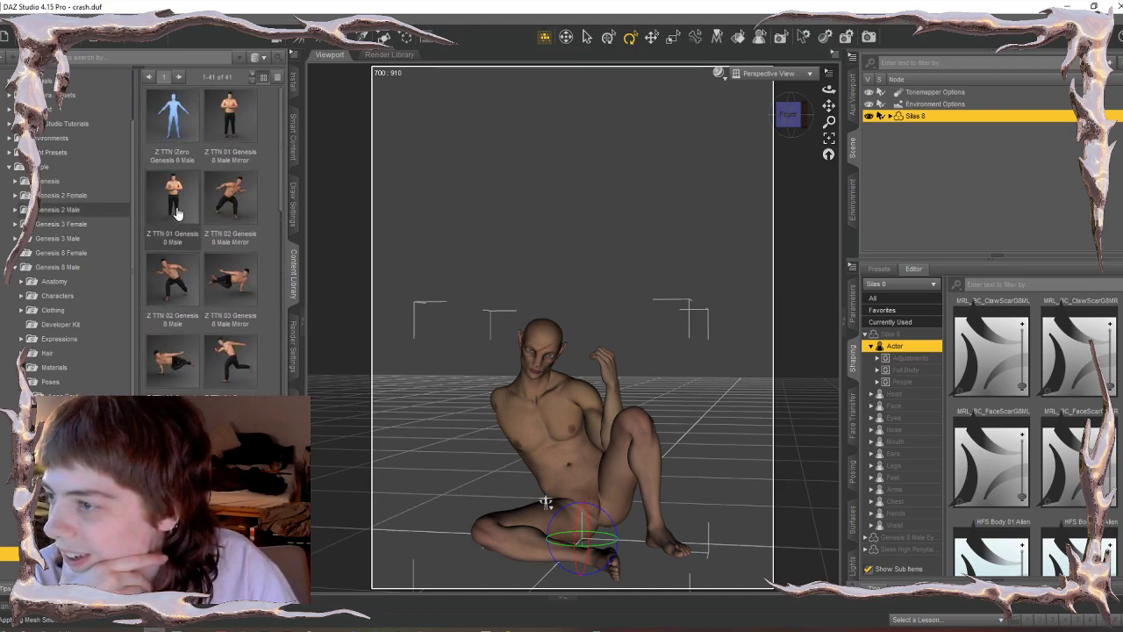
click(79, 539)
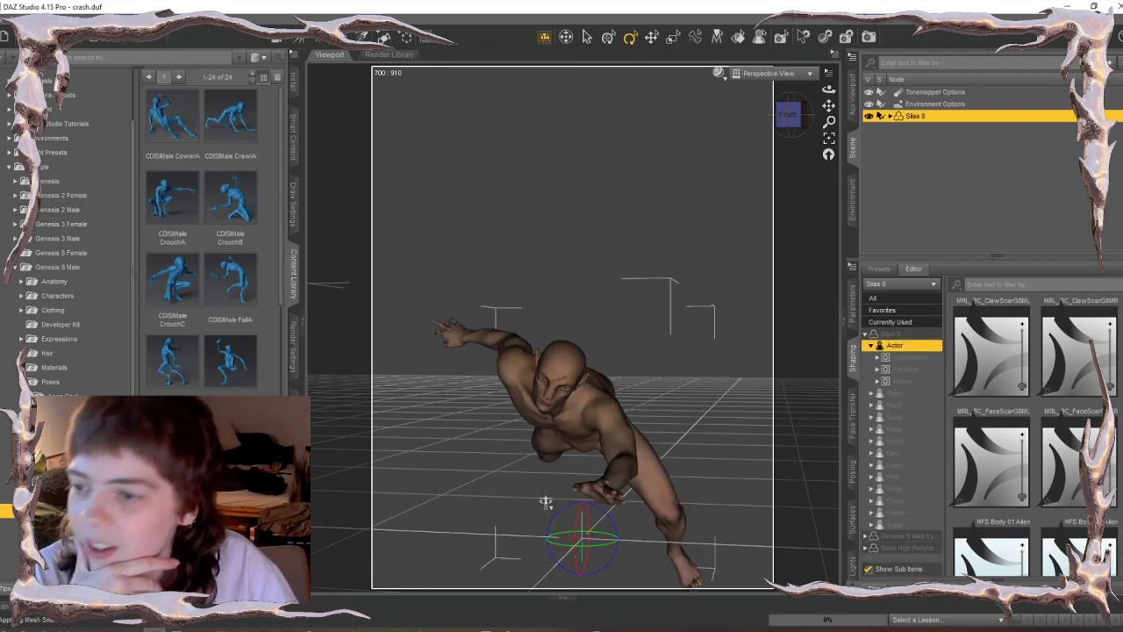
- Inspect the figure's pose from the side, reselect Silas 8 and return to the front view
click(864, 133)
drag(788, 114, 828, 119)
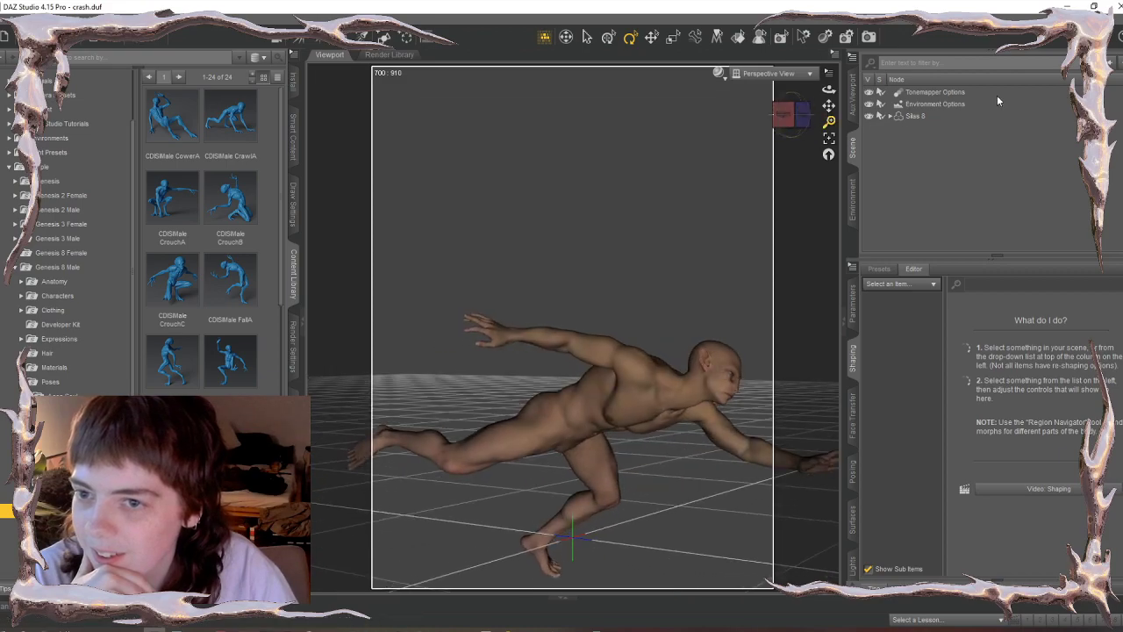
click(927, 117)
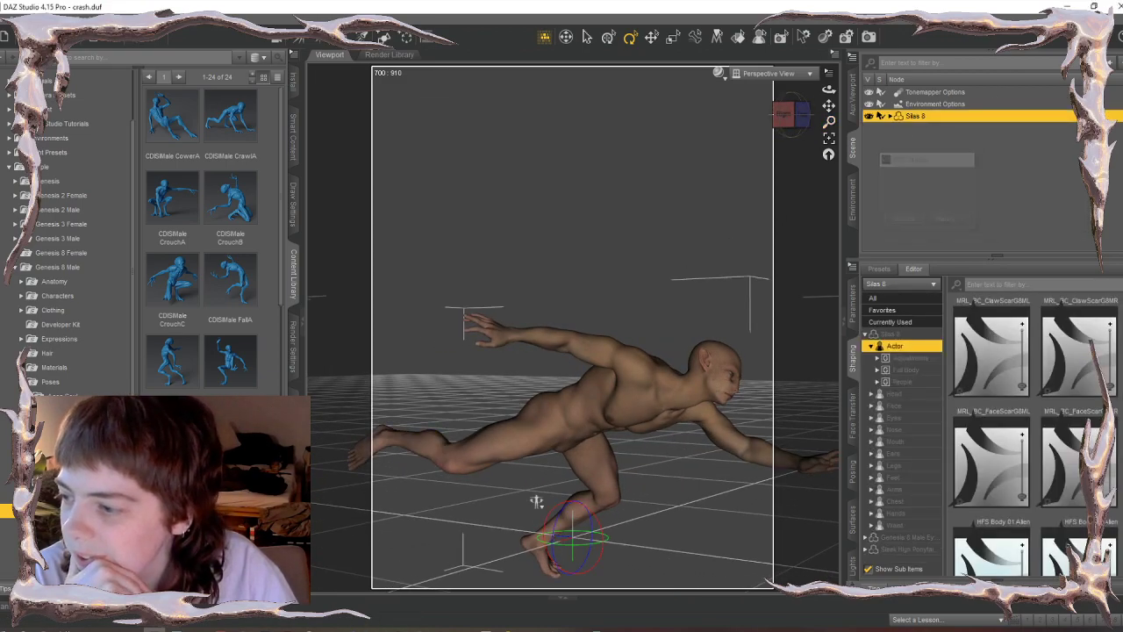
drag(796, 115, 760, 118)
click(846, 37)
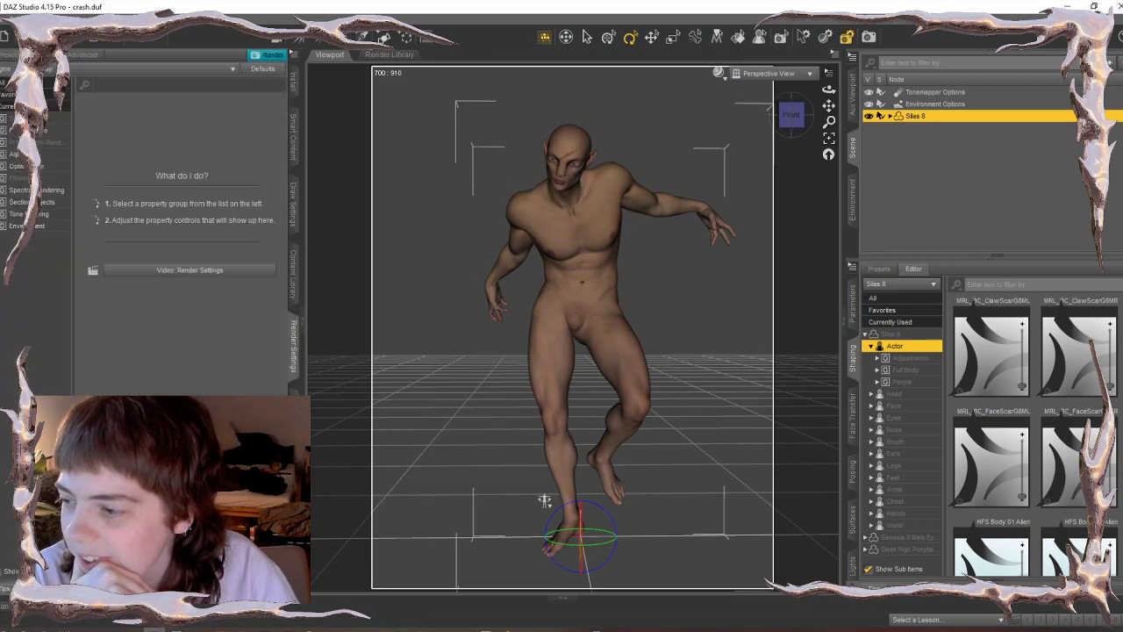
click(295, 348)
- Try the CDISIMale CrouchA and CrouchB poses on Silas 8 and view the figure from above
double_click(172, 200)
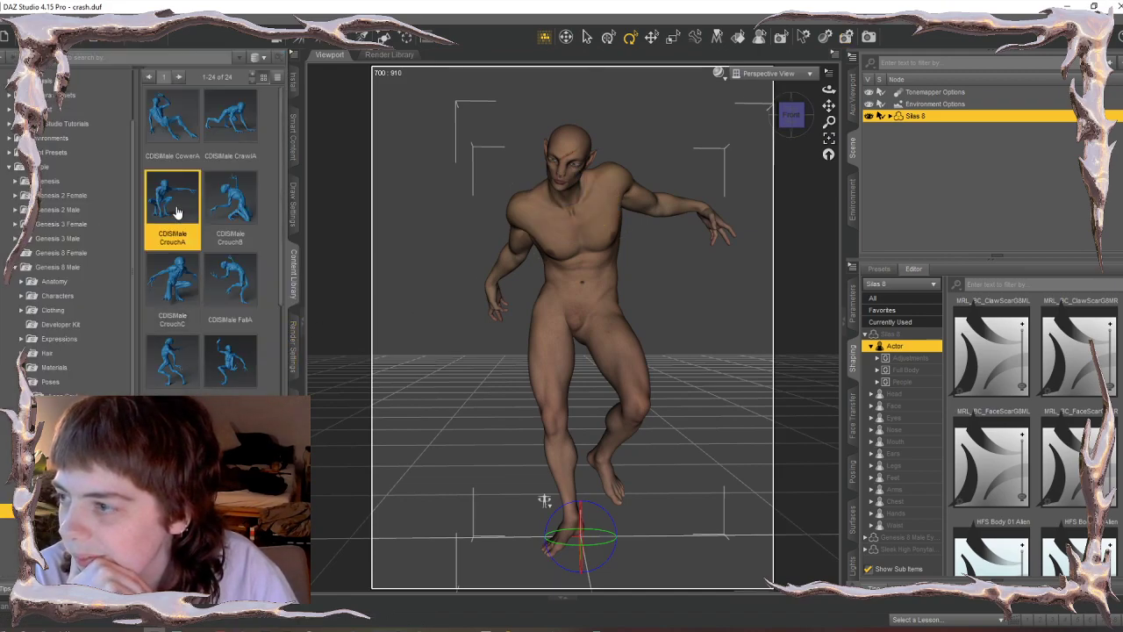
double_click(230, 206)
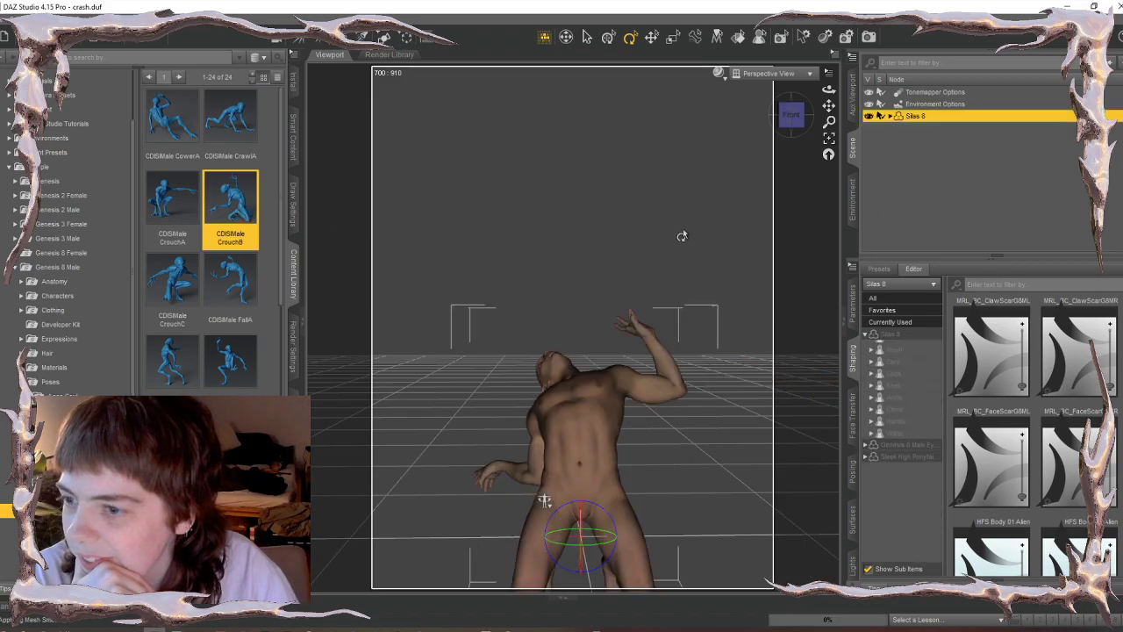
click(791, 114)
drag(791, 114, 799, 97)
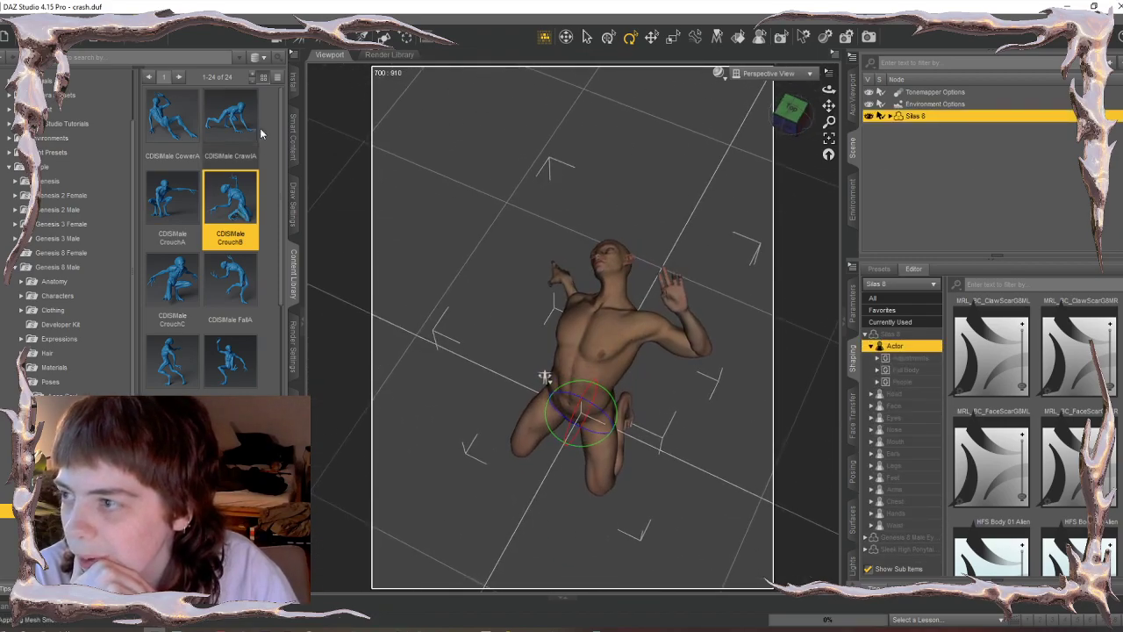
- Apply the CDISIMale CrawlA pose to Silas 8 and inspect it from the front and side
double_click(226, 125)
click(809, 129)
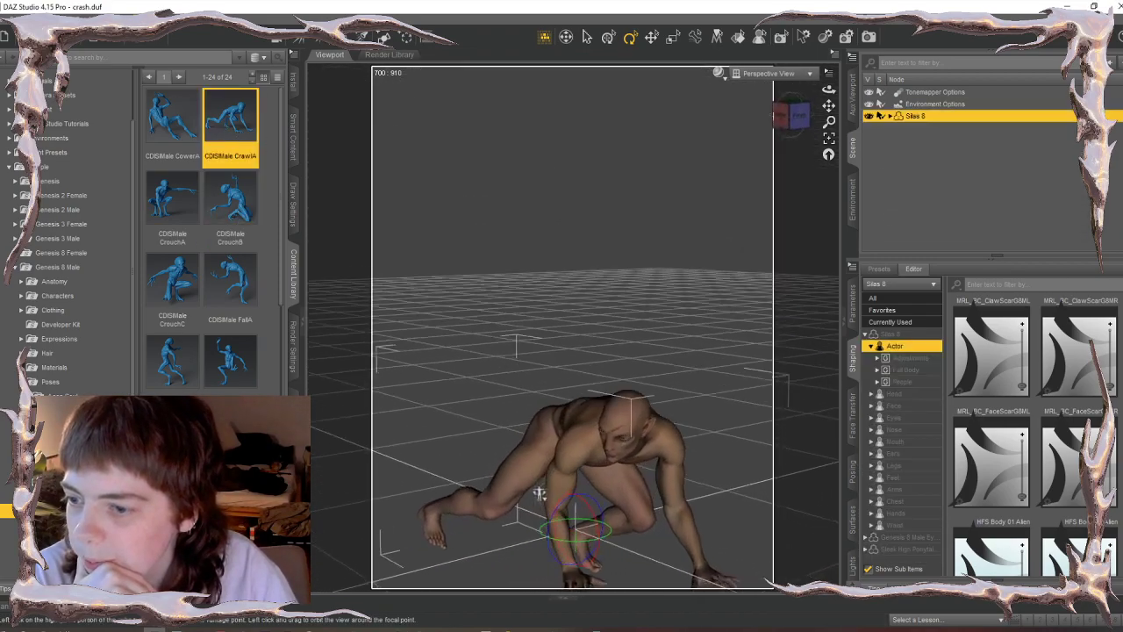
drag(536, 506, 470, 398)
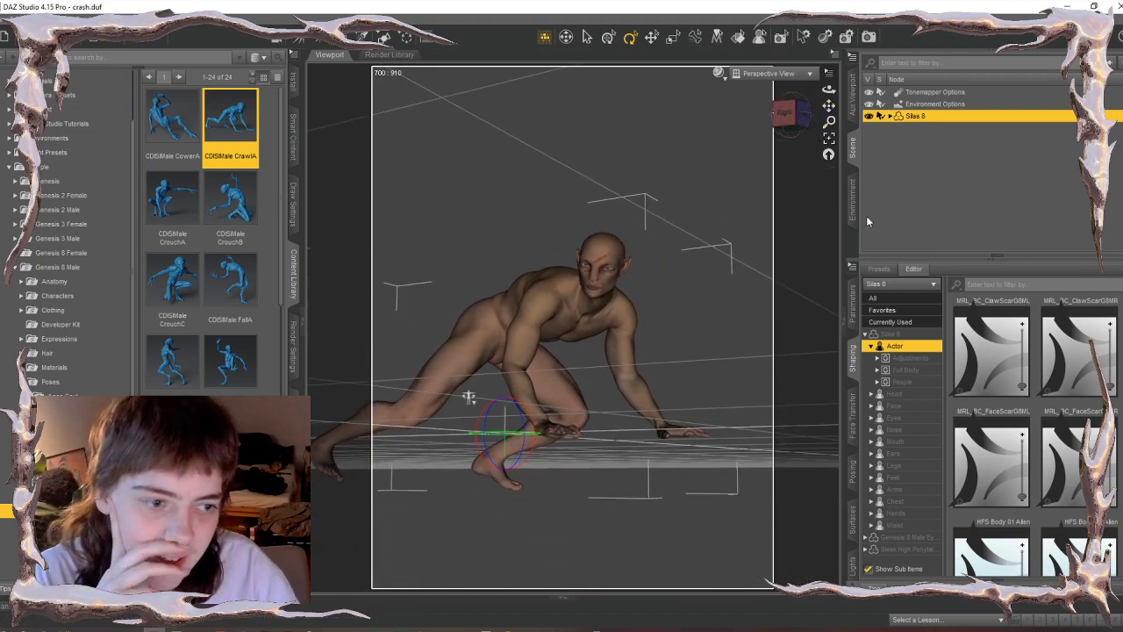
mouse_move(784, 104)
mouse_down()
mouse_move(787, 116)
mouse_move(794, 96)
mouse_up()
scroll(727, 292, up, 3)
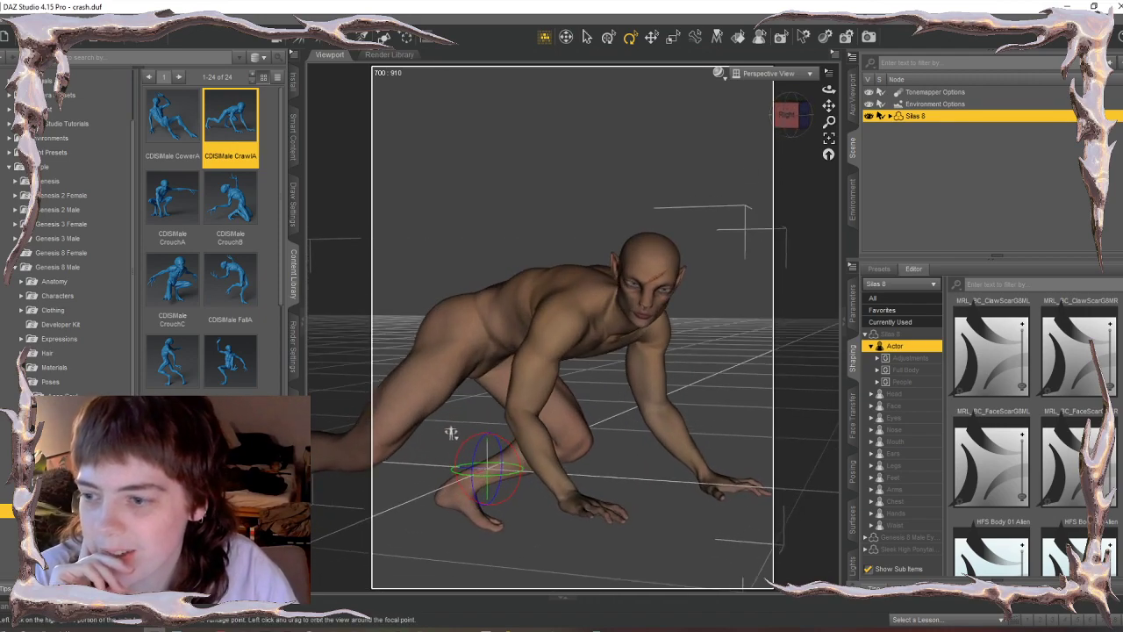
mouse_move(451, 433)
mouse_down()
mouse_move(469, 441)
mouse_move(477, 431)
mouse_move(455, 435)
mouse_up()
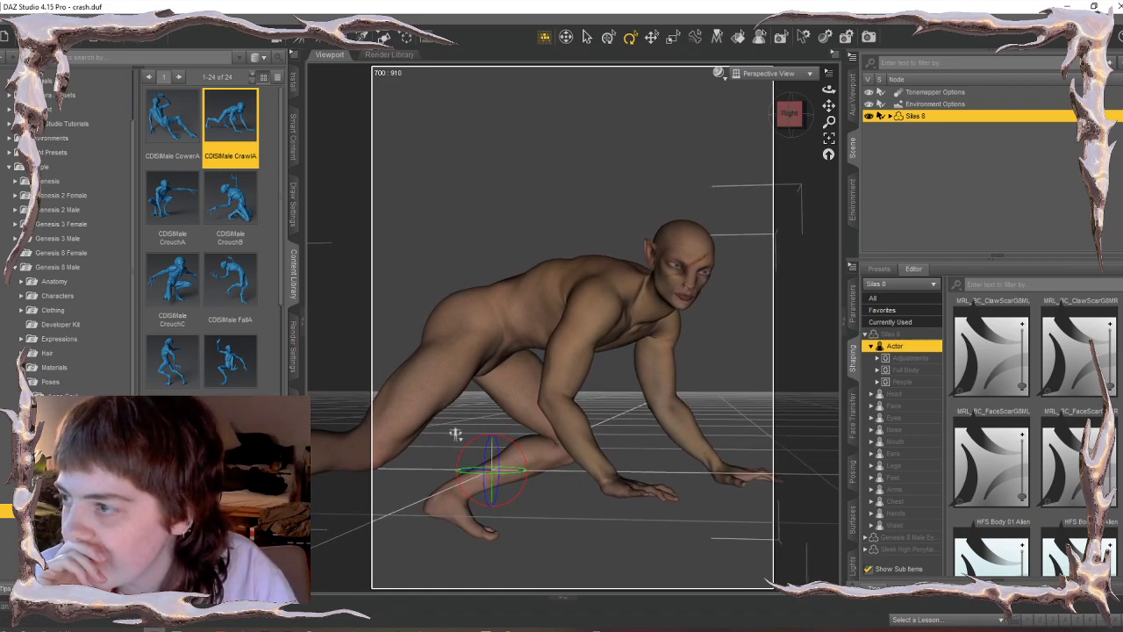
- Try the CDISIMale CrouchC pose and the two poses listed after FallA on Silas 8, viewing each result
double_click(179, 285)
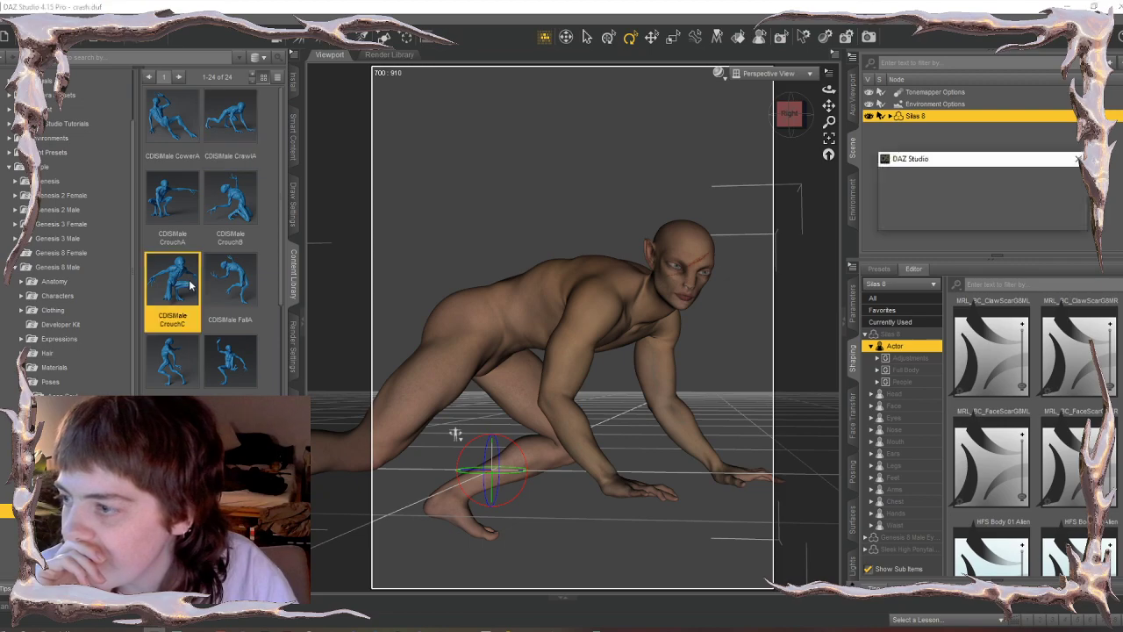
drag(456, 433, 557, 606)
double_click(167, 367)
double_click(227, 364)
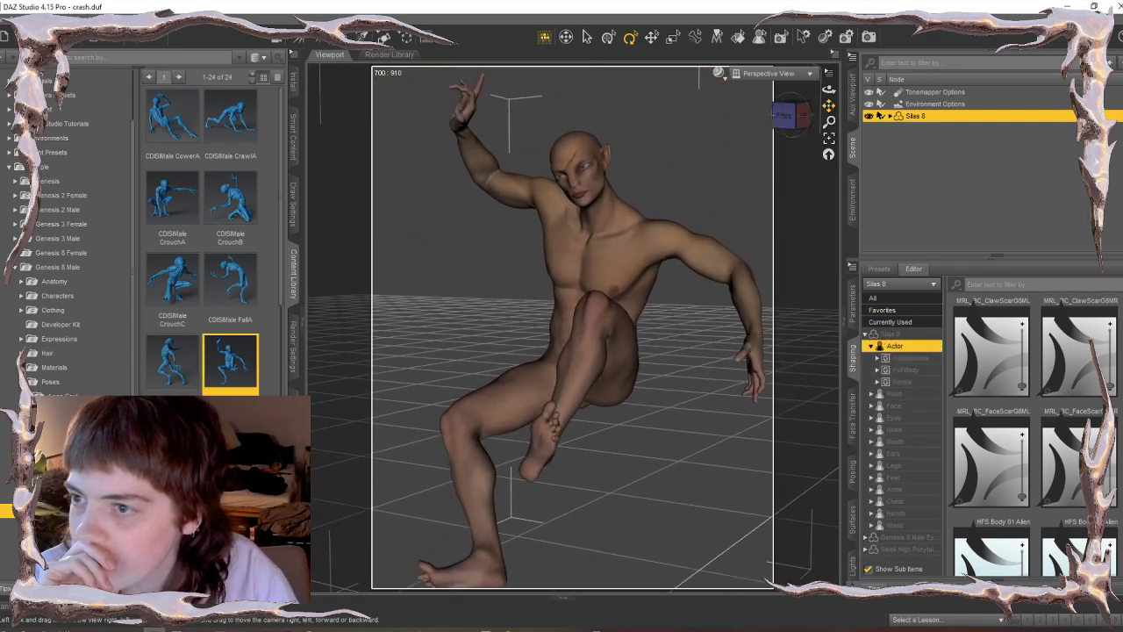
drag(829, 90, 855, 95)
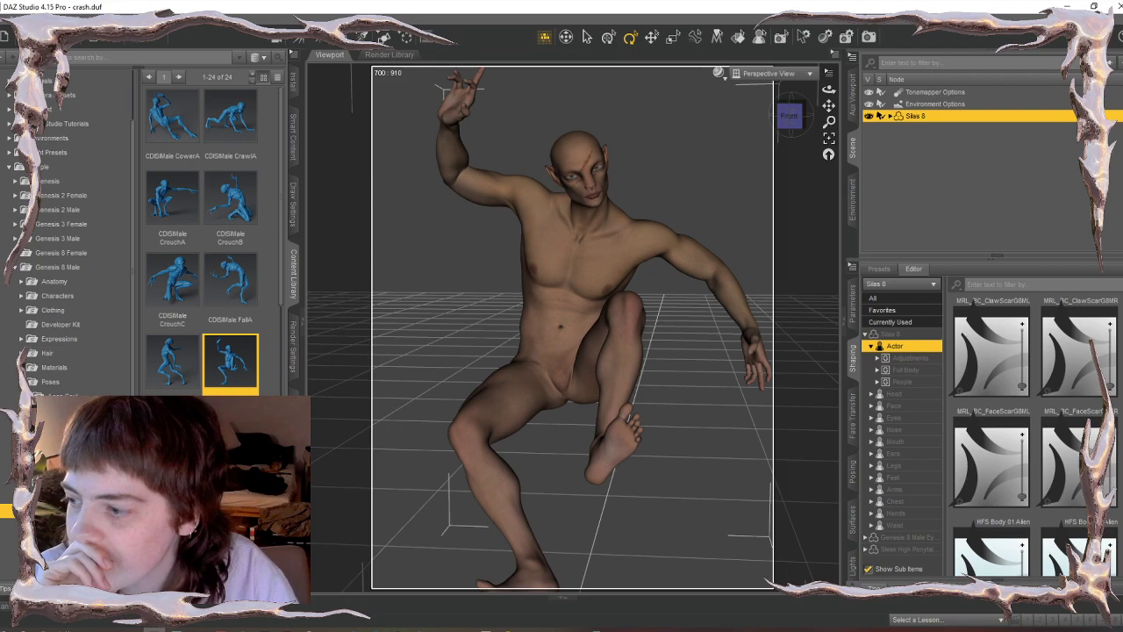
- Apply the CDISIMale StandH pose to Silas 8 and inspect it from the front
scroll(215, 241, down, 5)
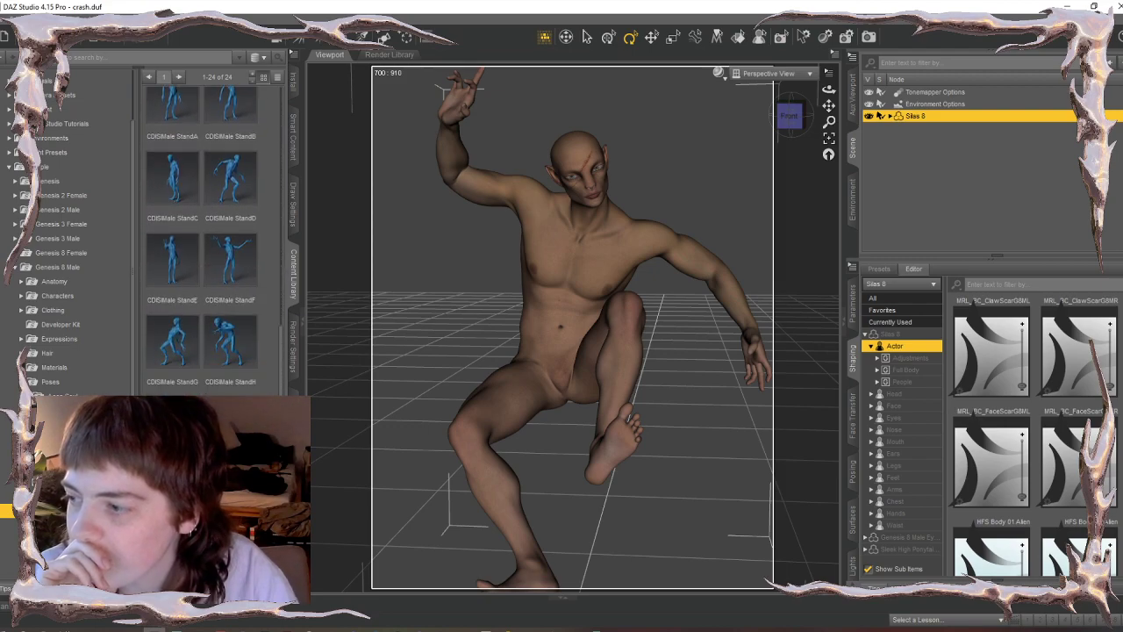
double_click(228, 349)
drag(788, 116, 811, 129)
scroll(706, 173, up, 3)
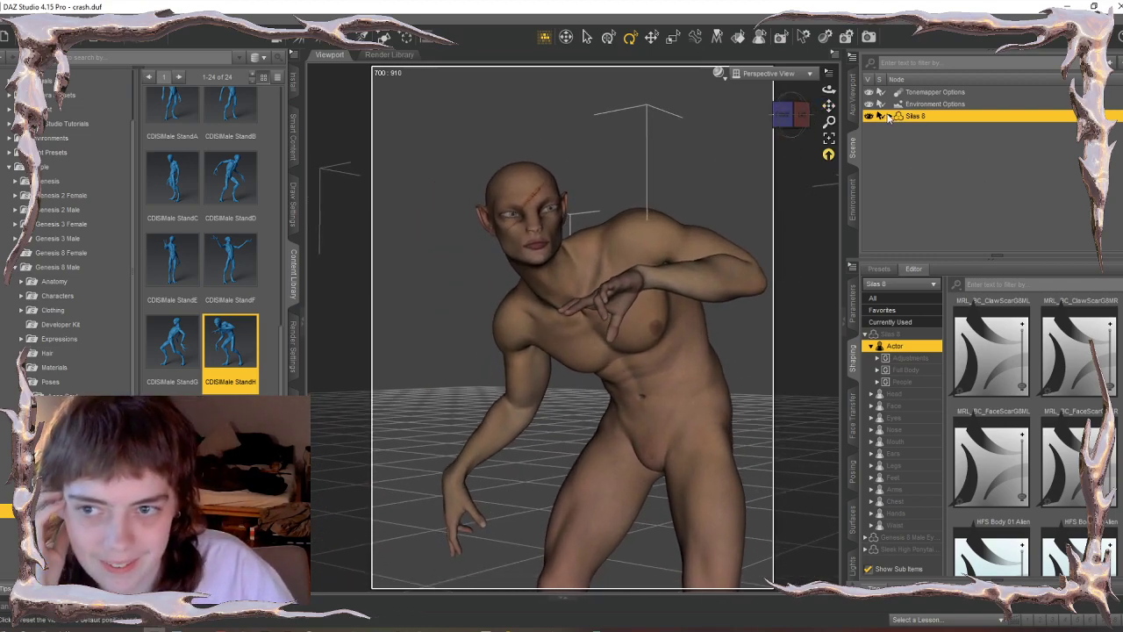
- Expand Silas 8 in the scene, make the Sleek High Ponytail hair visible again and select only the hair
click(888, 117)
shift+click(868, 153)
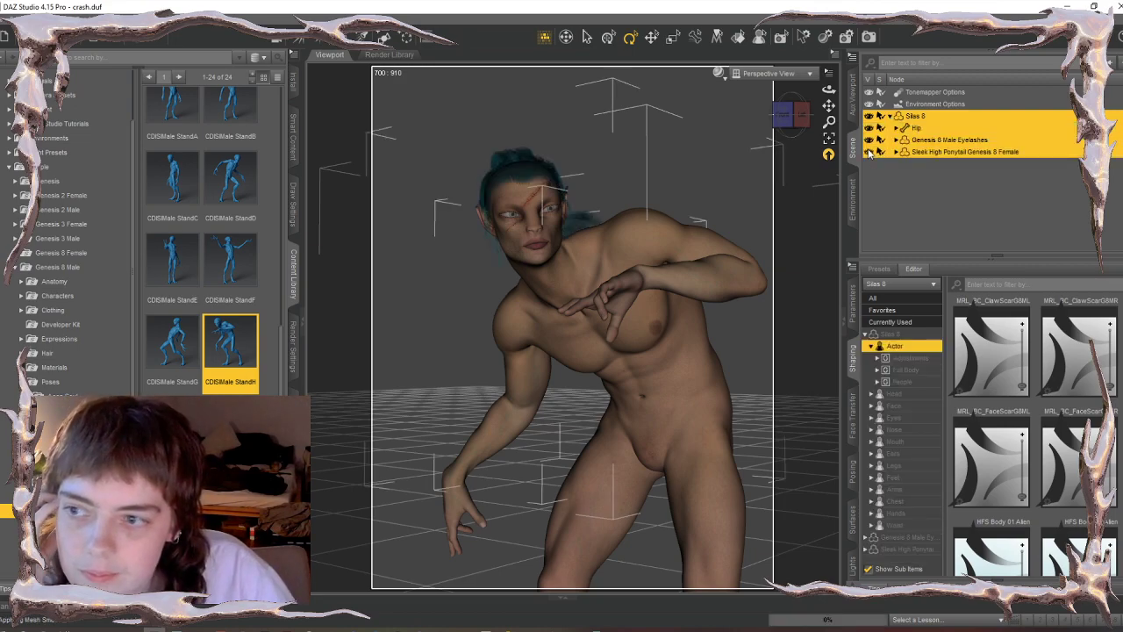
click(938, 175)
click(939, 152)
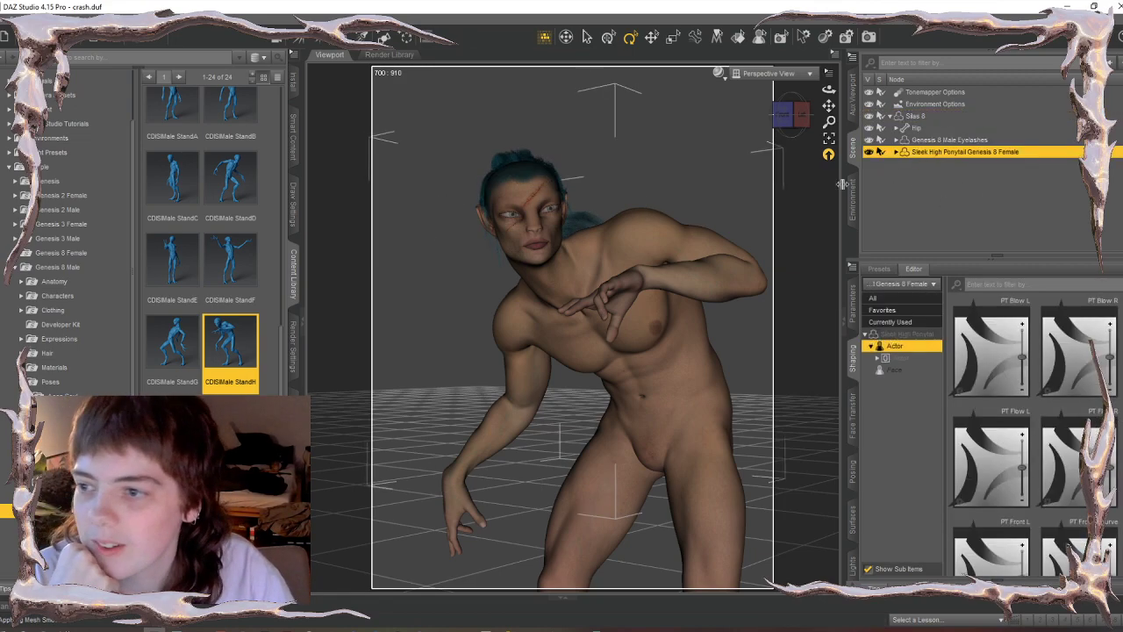
- Open the ponytail hair's colour presets in the Genesis 8 Female hair library
double_click(66, 267)
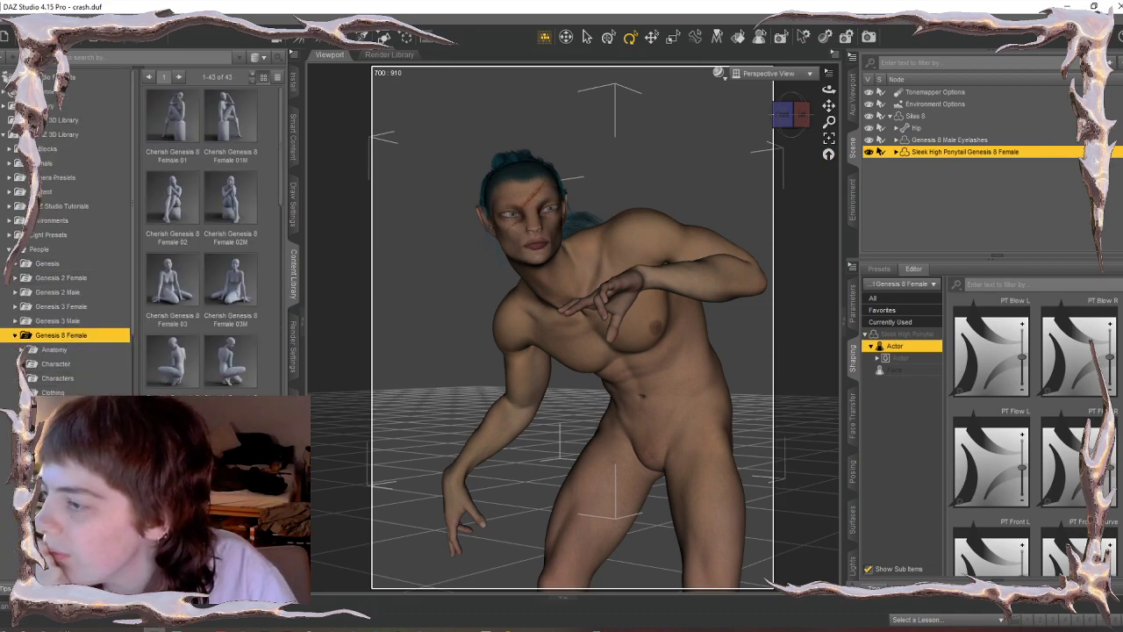
double_click(48, 464)
scroll(47, 464, down, 4)
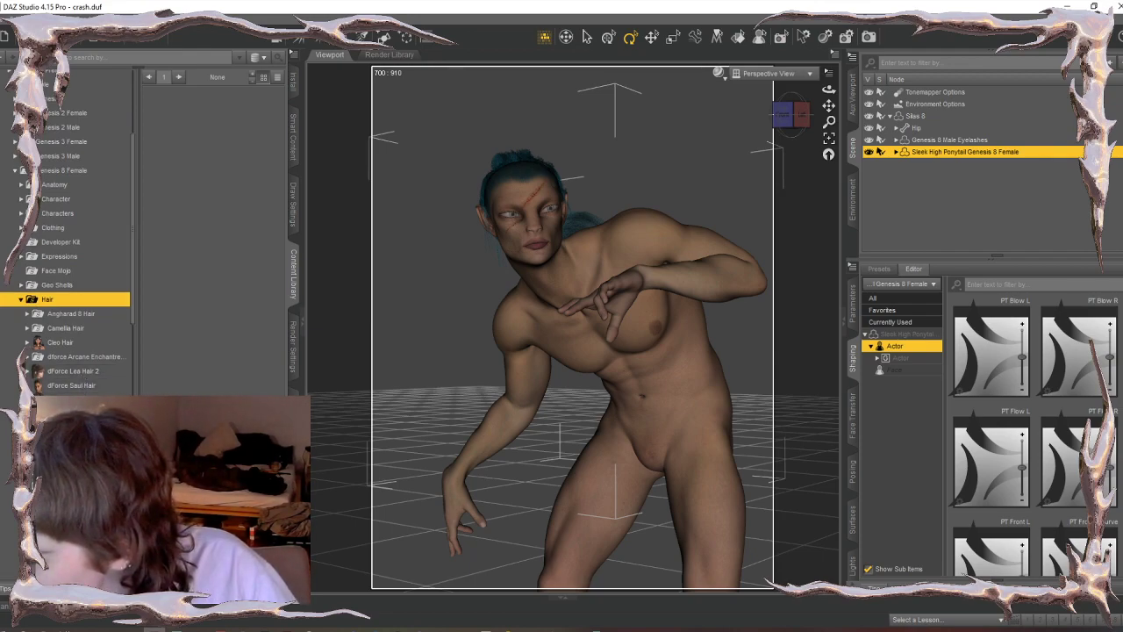
scroll(65, 233, down, 2)
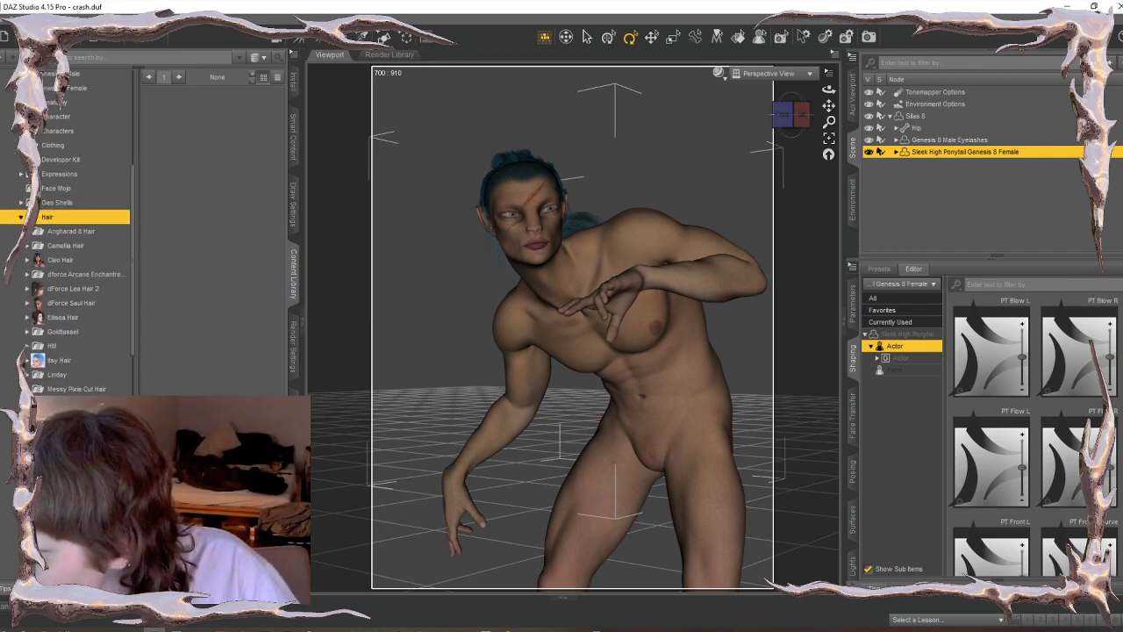
scroll(65, 220, down, 1)
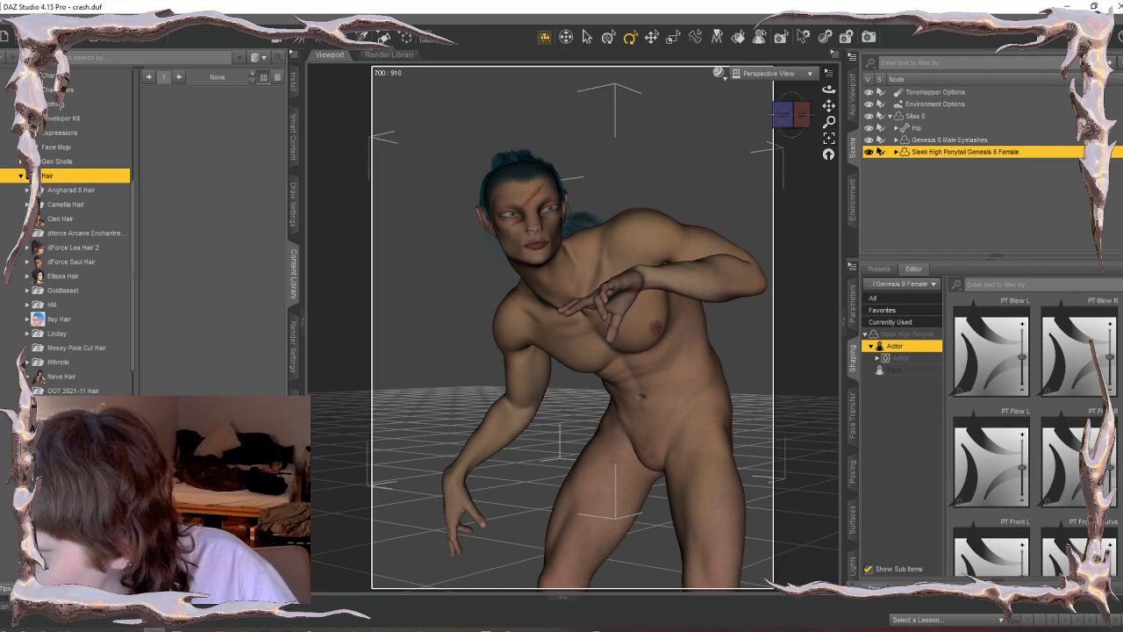
click(70, 434)
click(70, 447)
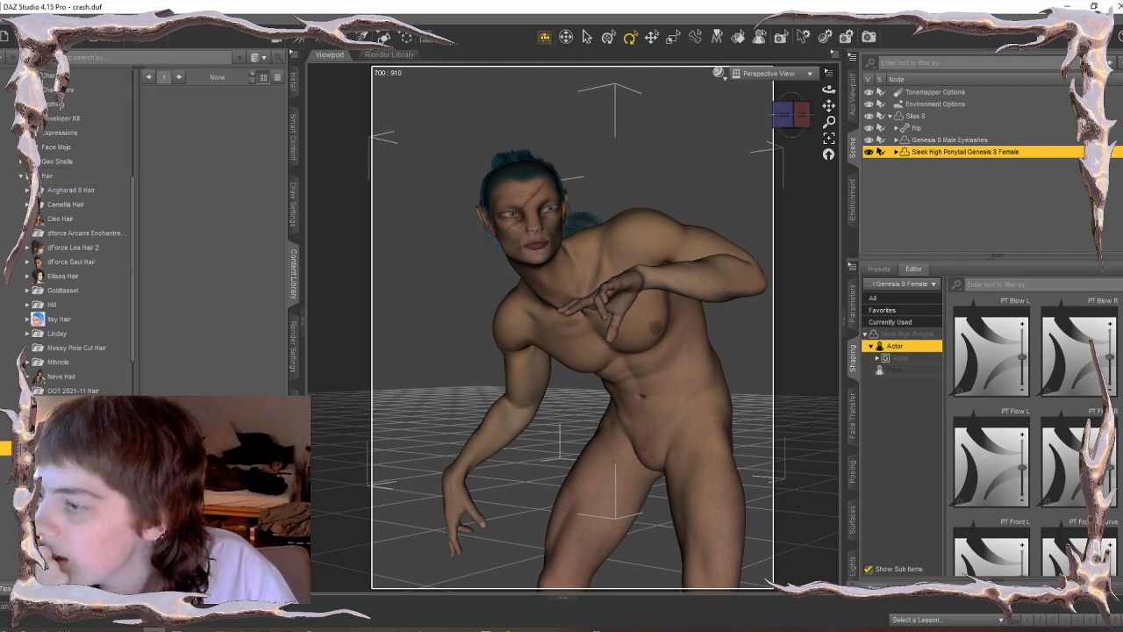
click(71, 476)
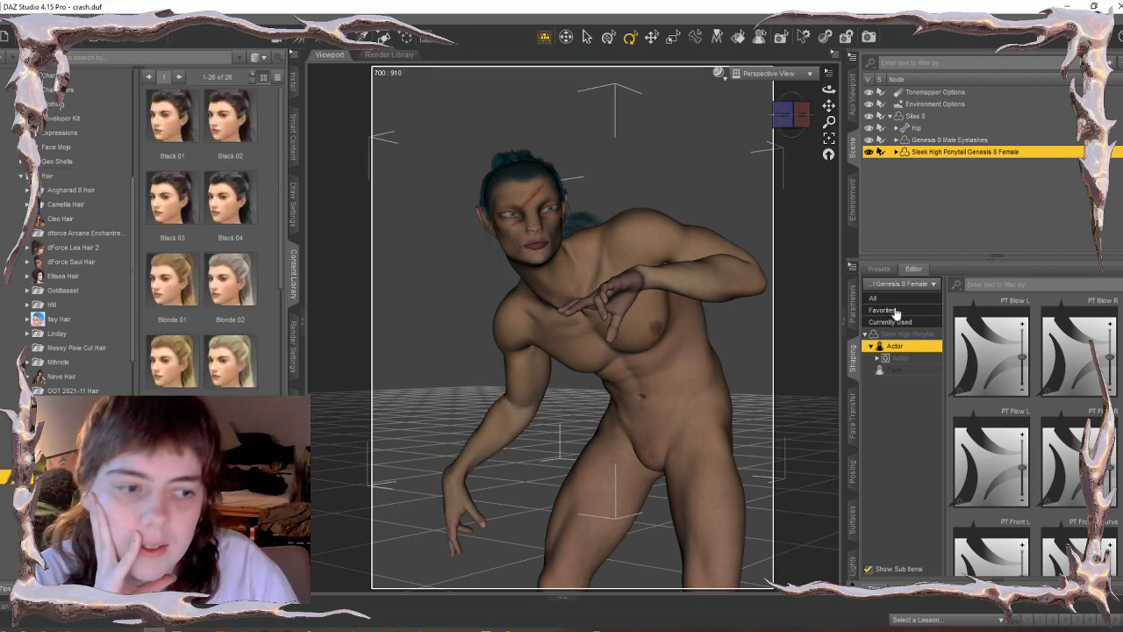
- Try several colour presets on the Sleek High Ponytail hair and settle on Vivid 04
scroll(222, 362, down, 5)
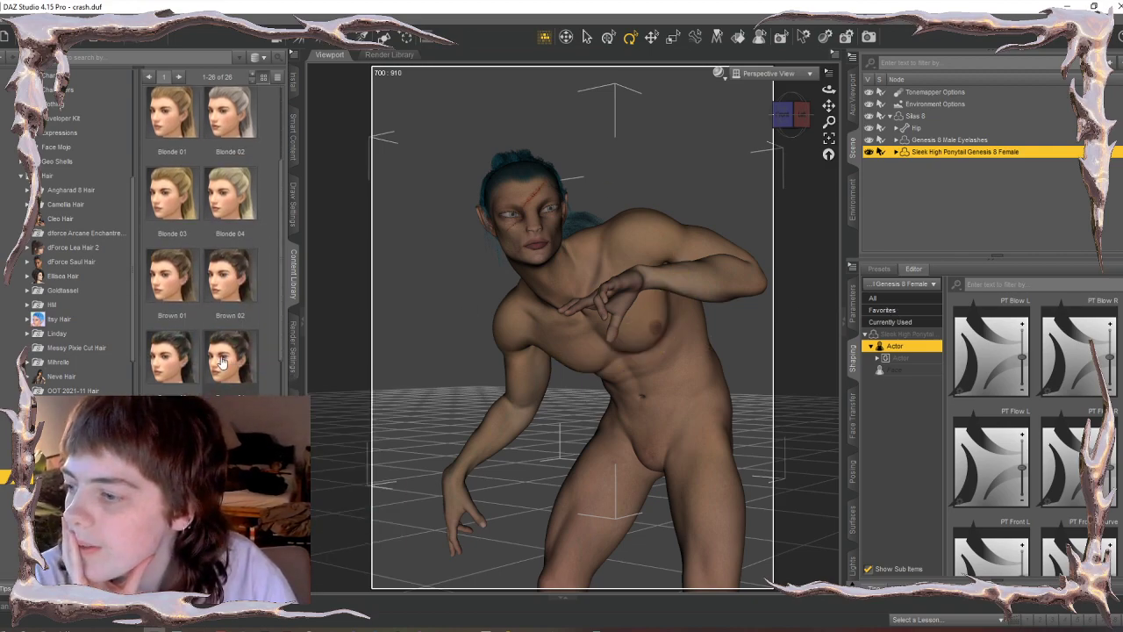
double_click(222, 363)
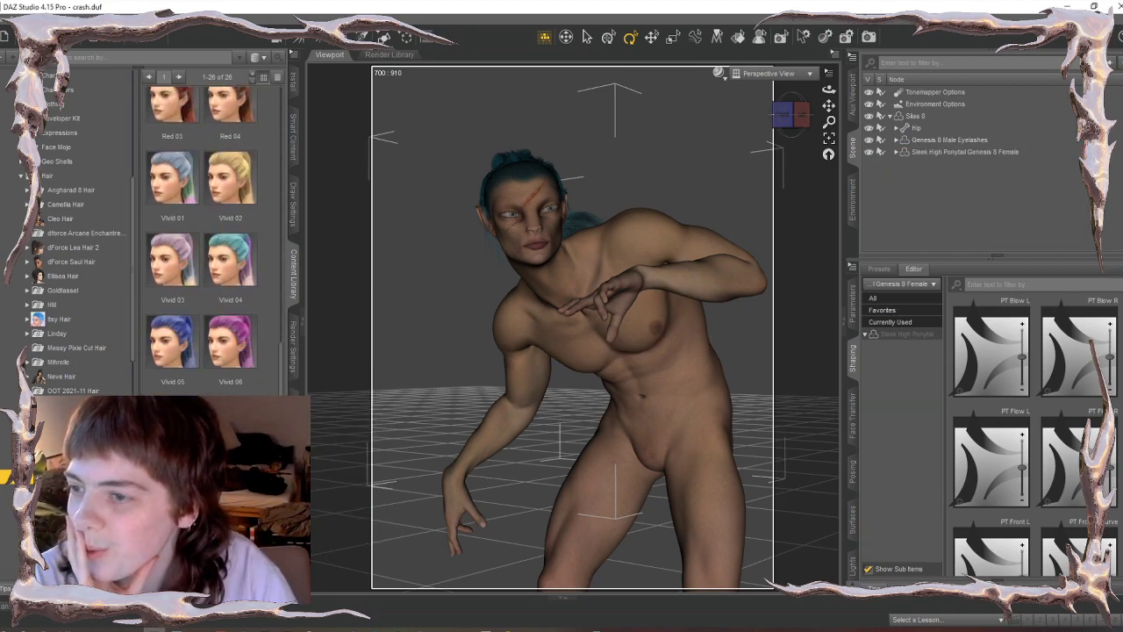
drag(798, 123, 647, 273)
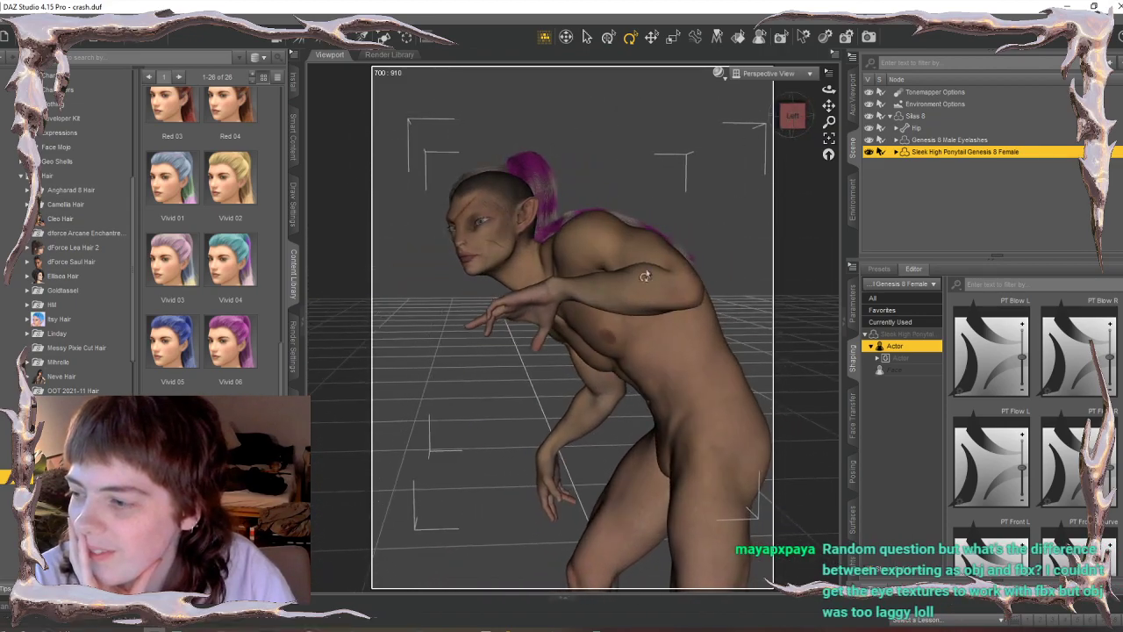
click(974, 197)
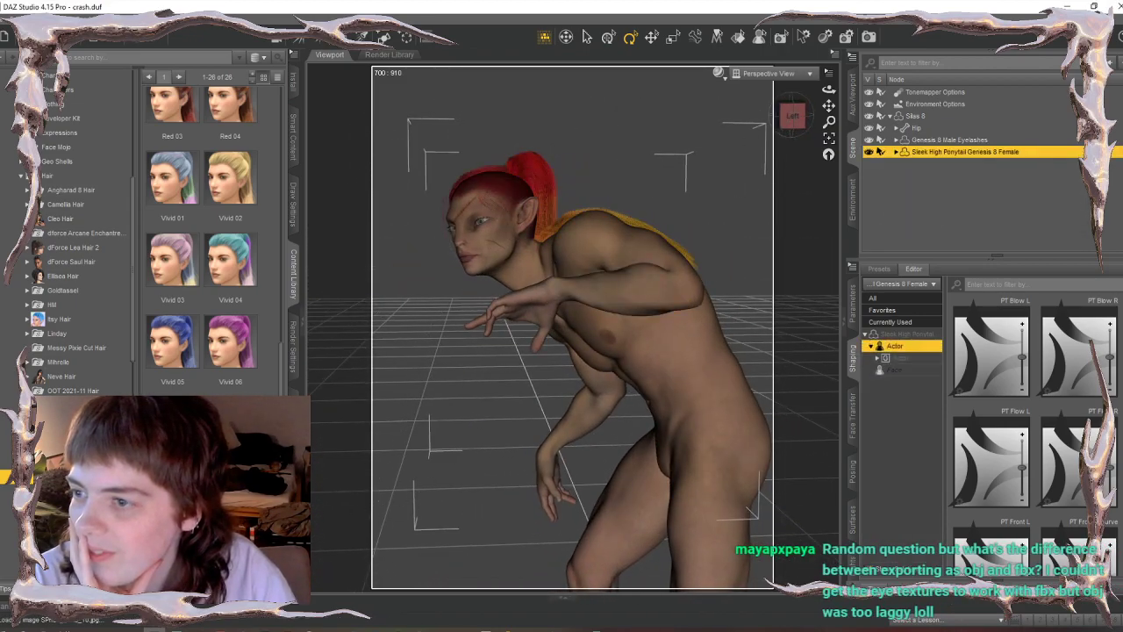
drag(792, 118, 741, 116)
click(230, 259)
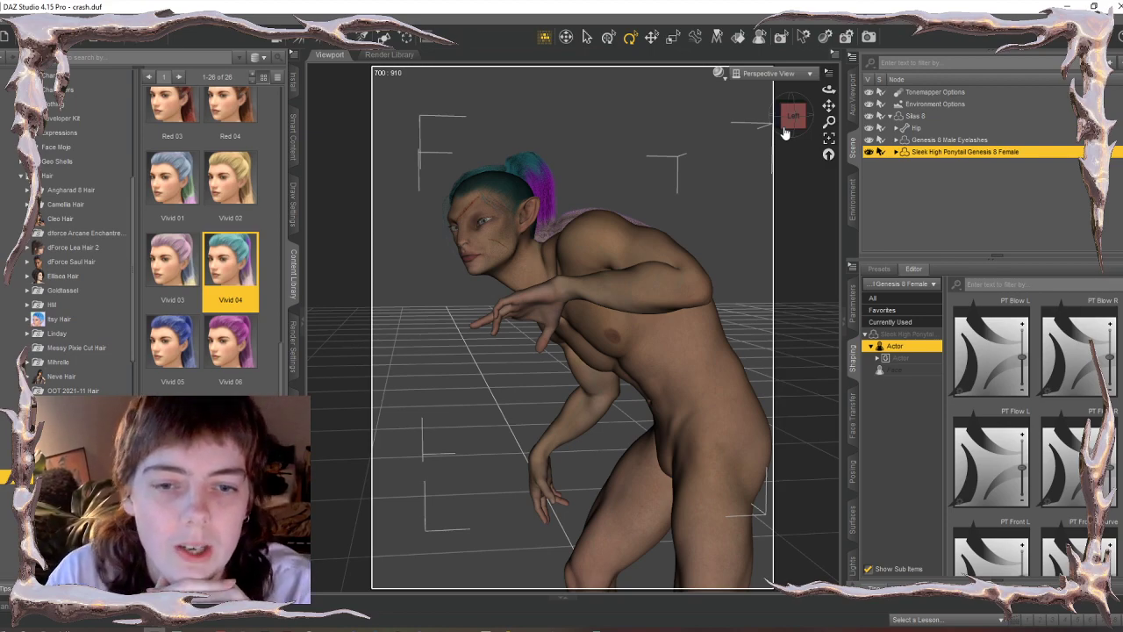
- Deselect the hair, save the scene and preview the character's head and torso in NVIDIA Iray
drag(787, 127, 779, 125)
click(719, 73)
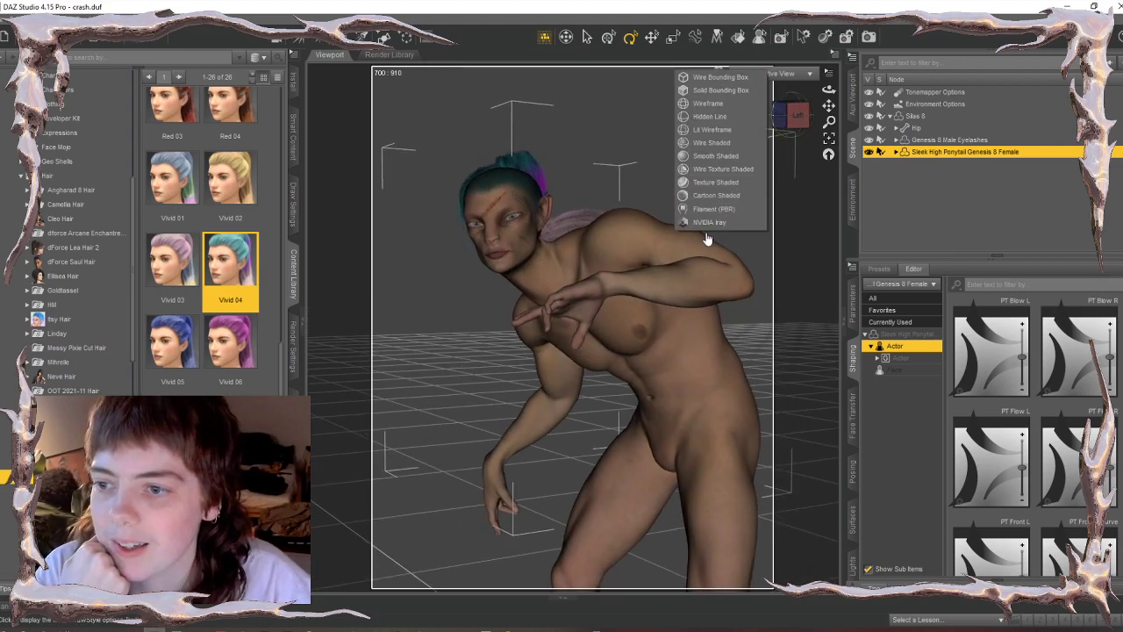
click(401, 285)
key(ctrl+s)
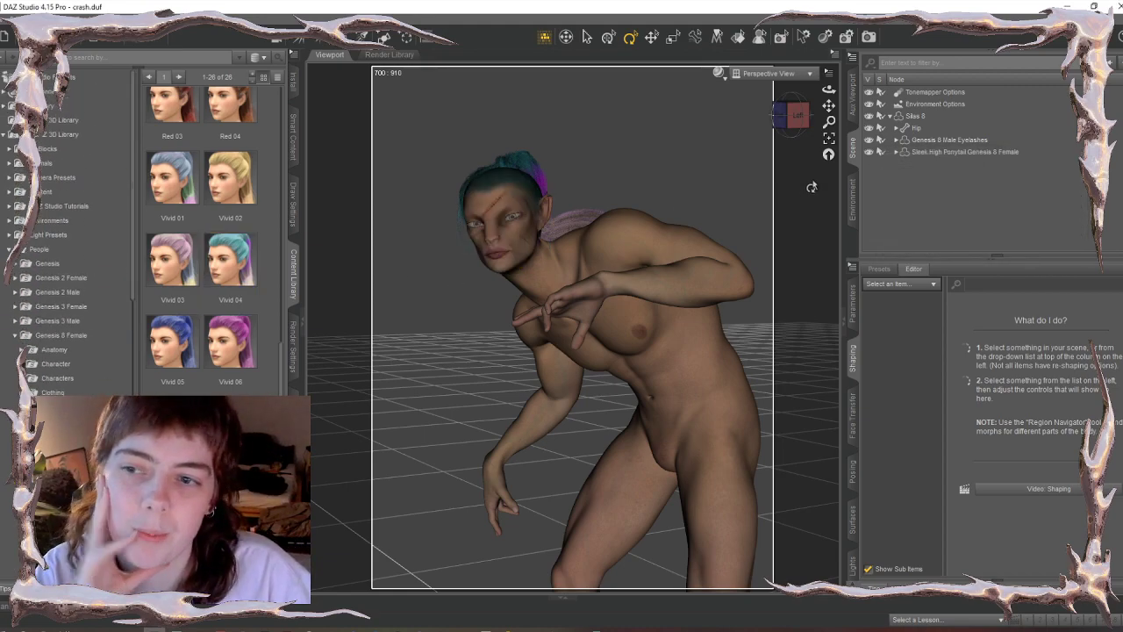
click(718, 73)
click(699, 230)
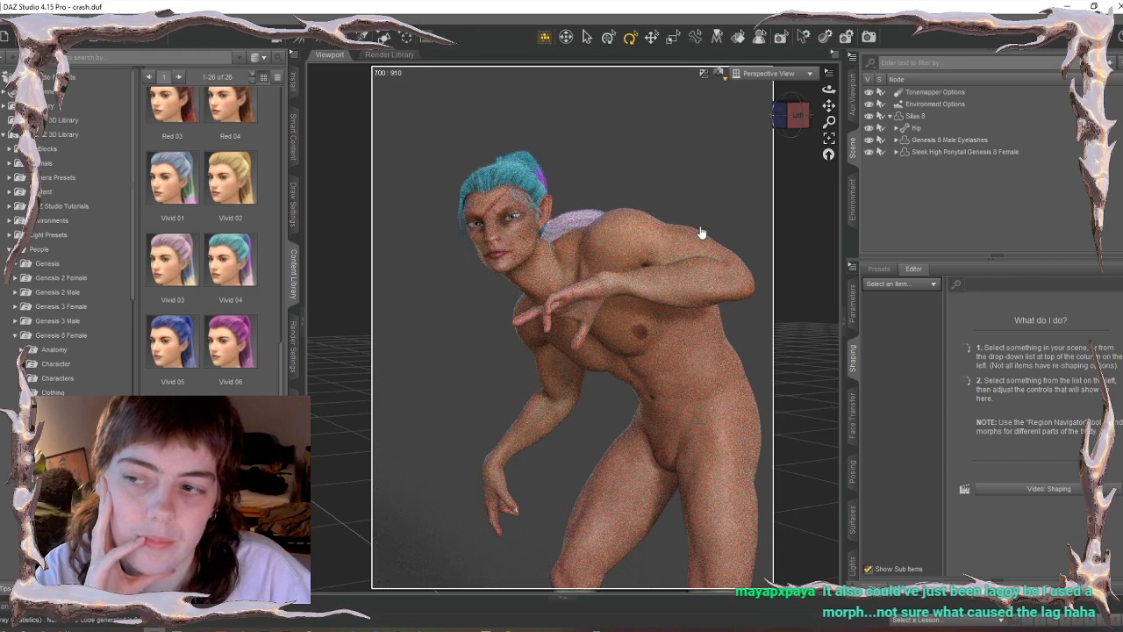
drag(791, 122, 695, 155)
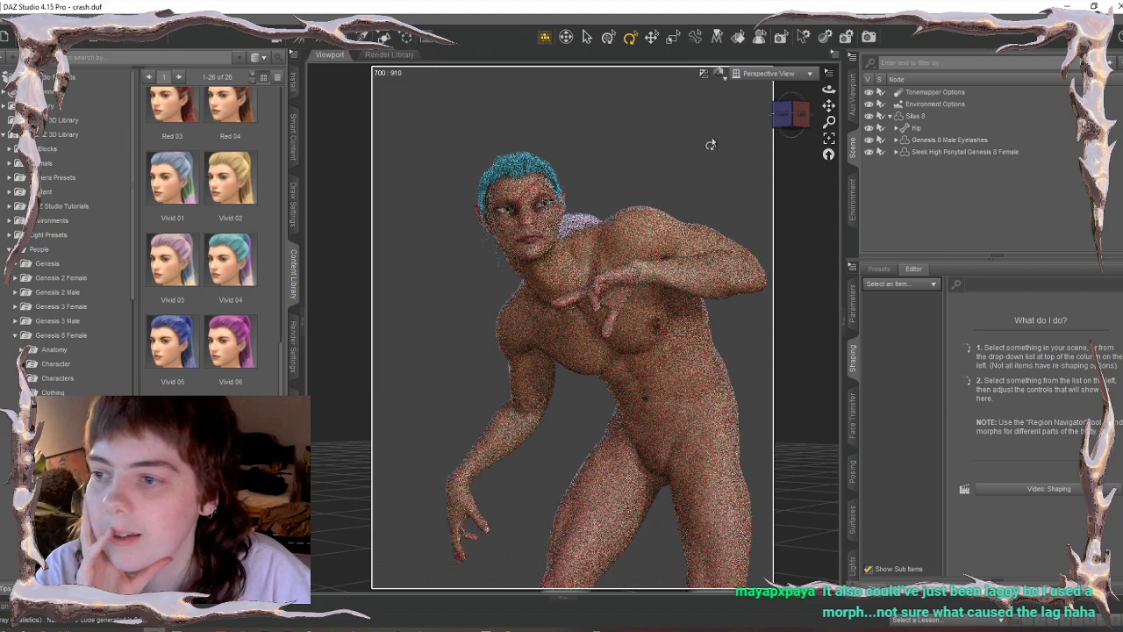
scroll(723, 136, up, 4)
drag(830, 104, 834, 148)
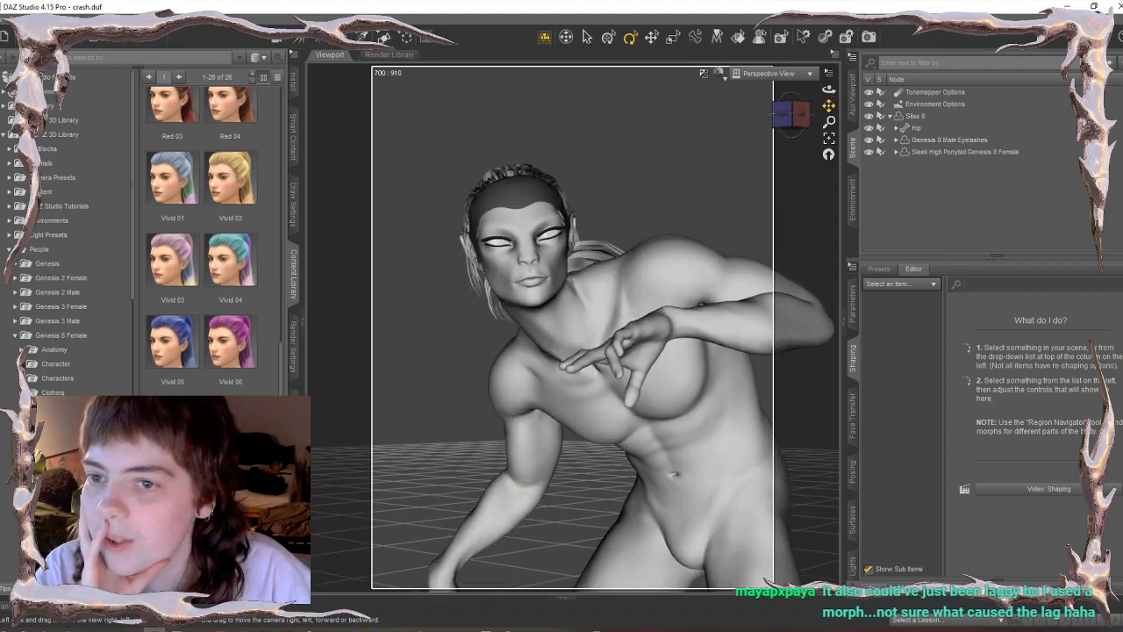
- Reselect the Sleek High Ponytail hair and open its product folder in the Genesis 8 Female hair library
click(937, 152)
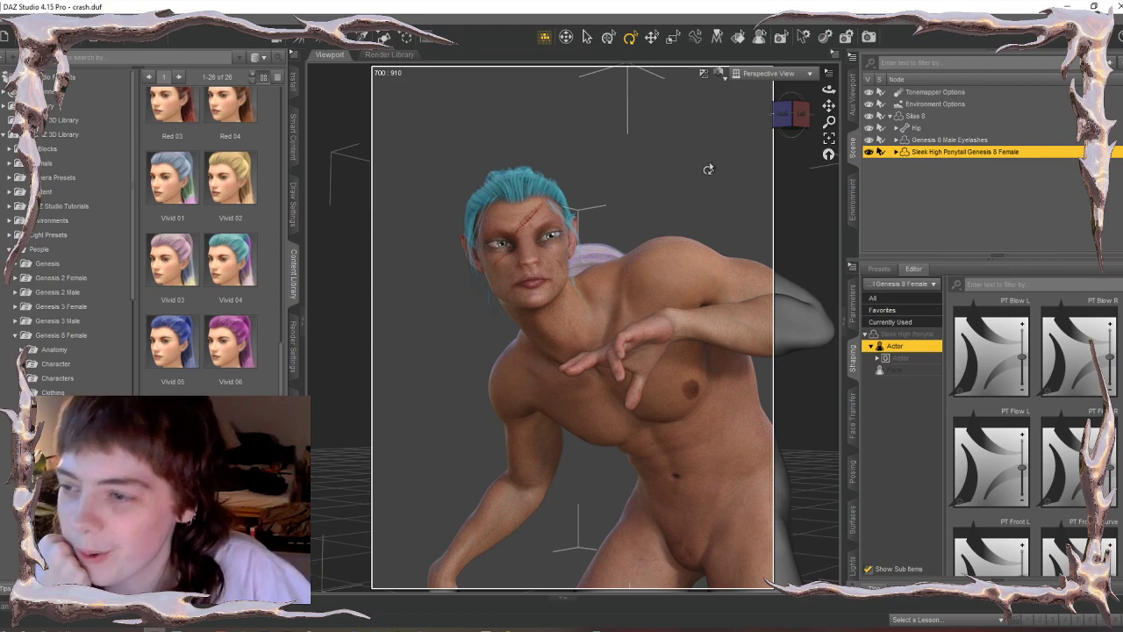
scroll(61, 264, down, 3)
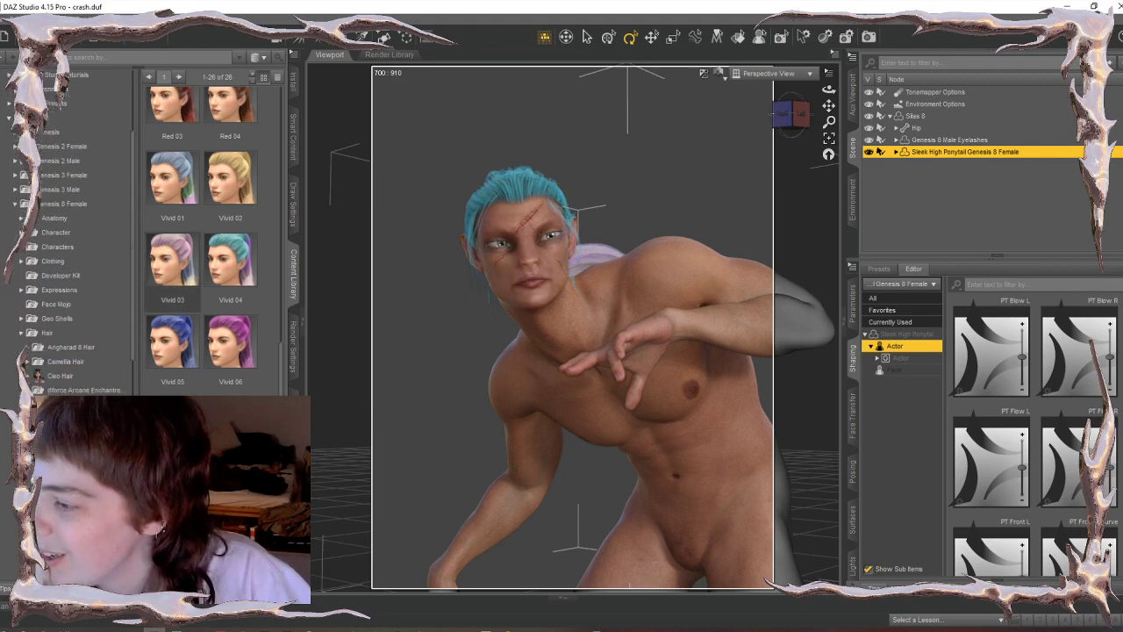
scroll(61, 264, down, 2)
click(75, 530)
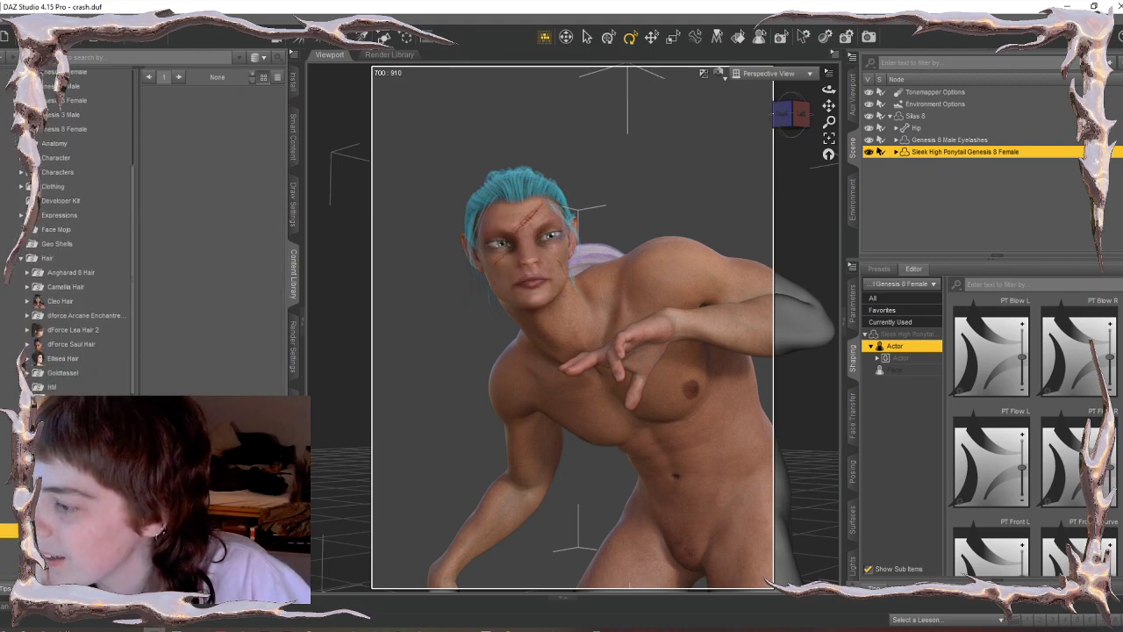
scroll(62, 263, down, 3)
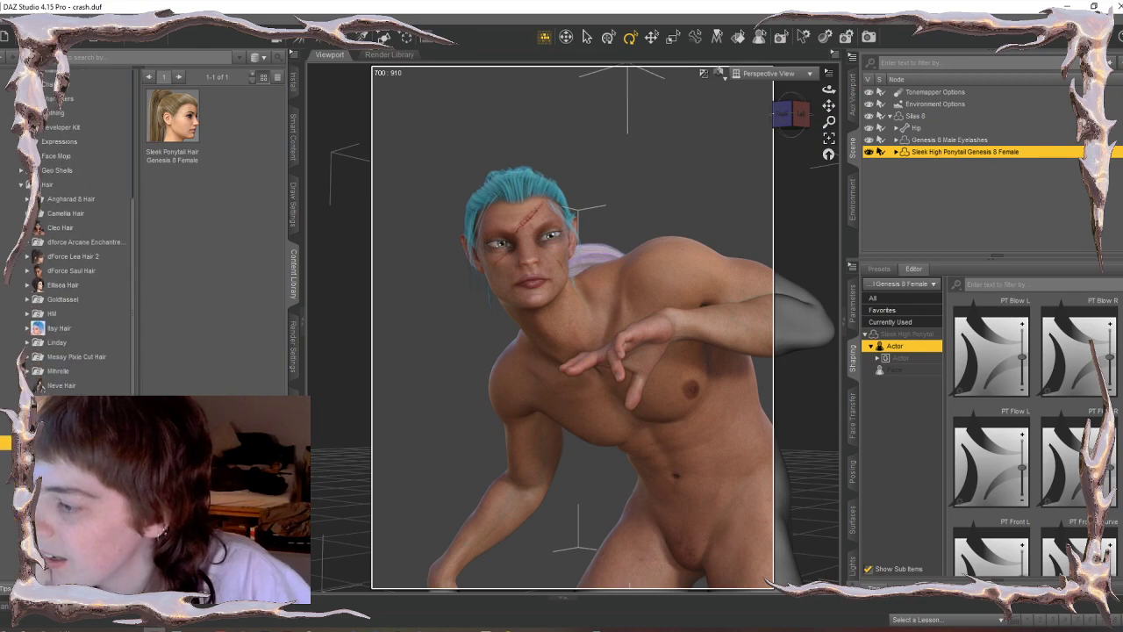
scroll(997, 434, down, 2)
- Show all shaping morphs of the ponytail, set PT Blow L to 100% and return the viewport to Texture Shaded
scroll(997, 435, down, 2)
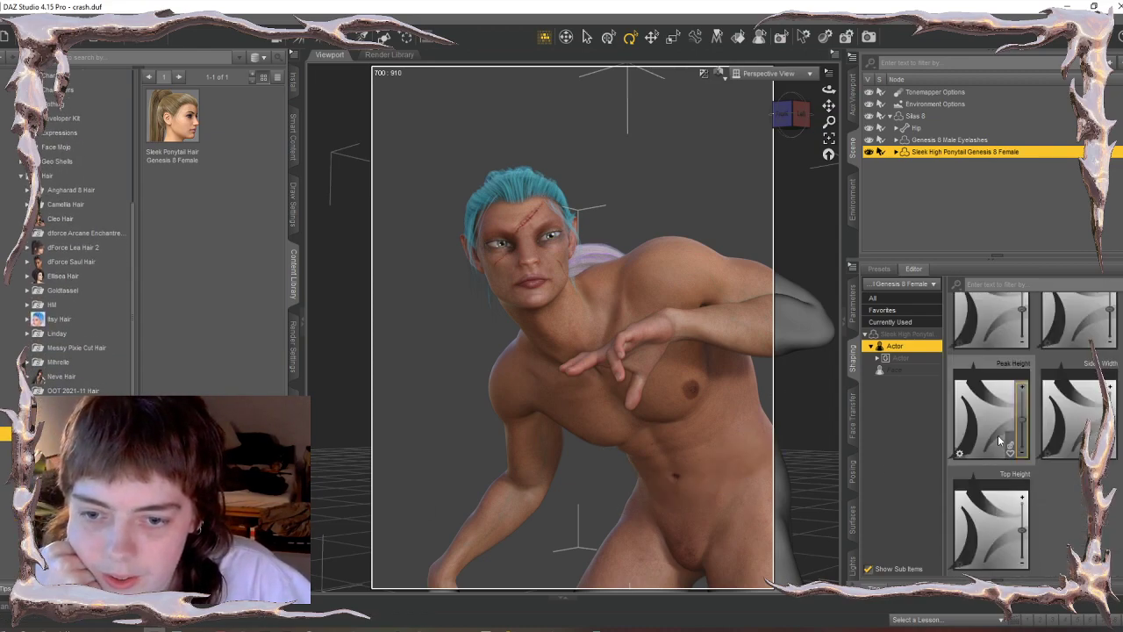
scroll(998, 434, down, 2)
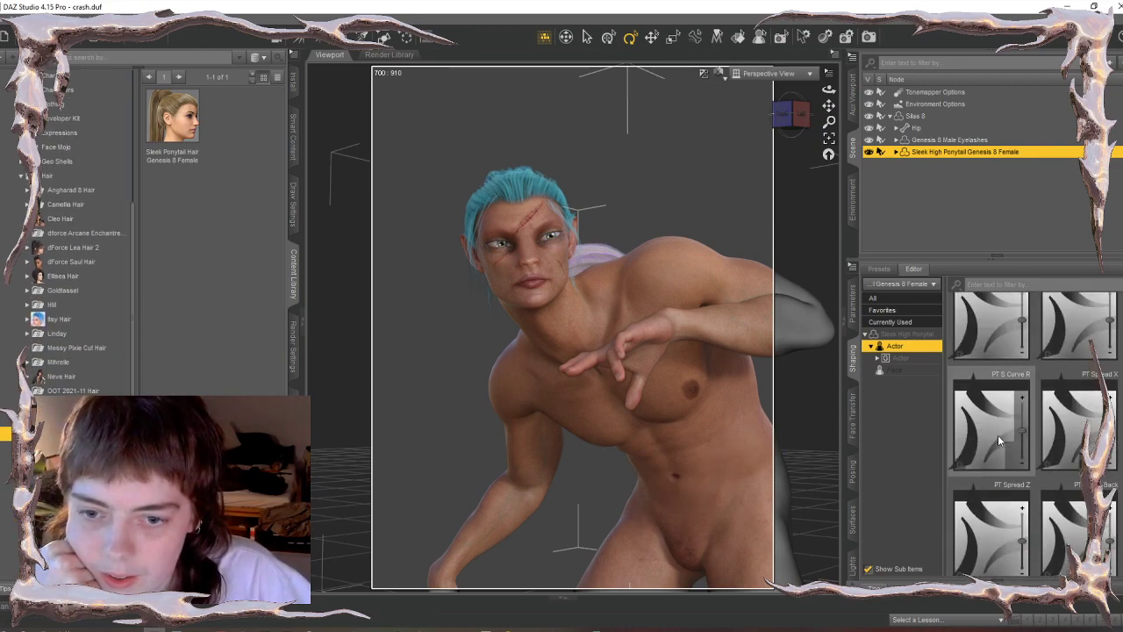
click(904, 334)
scroll(1064, 472, up, 4)
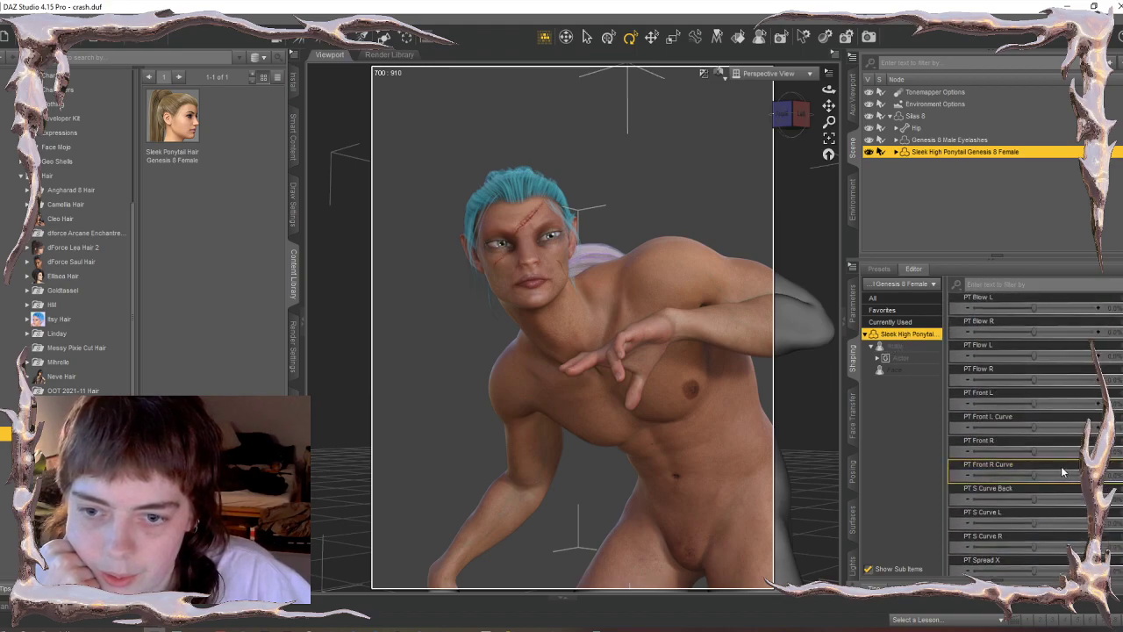
drag(1033, 308, 1106, 308)
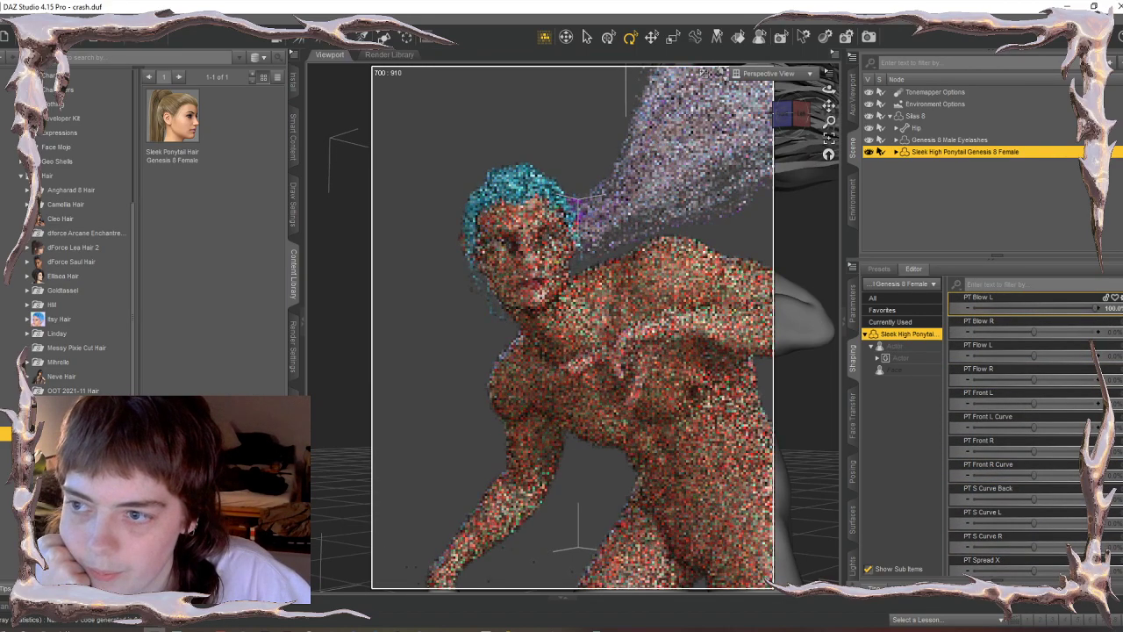
click(720, 75)
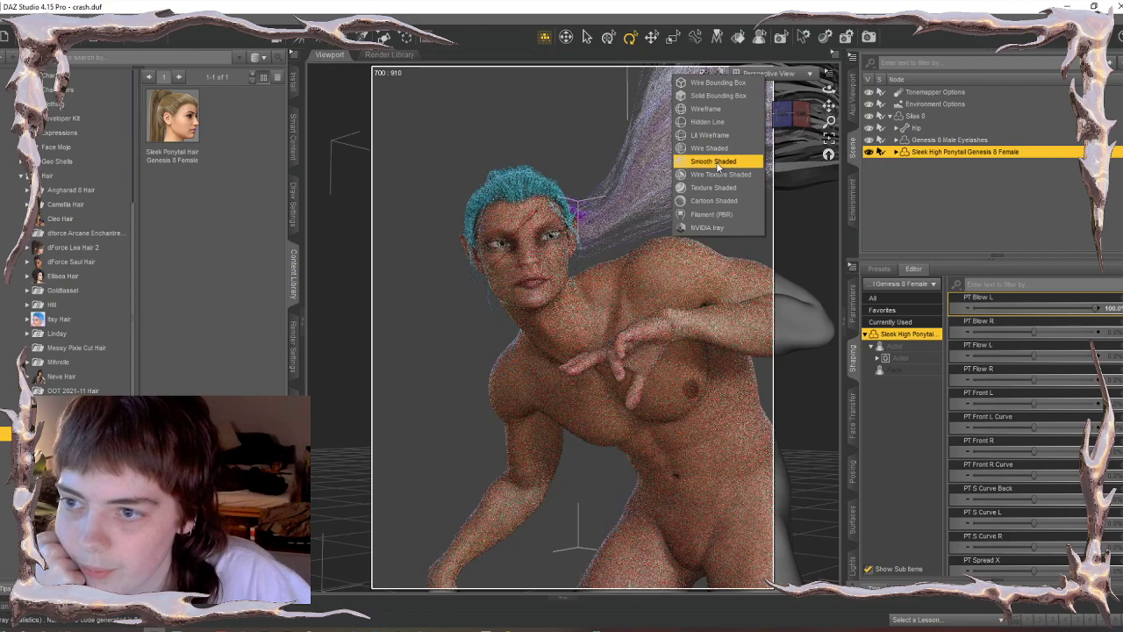
click(712, 187)
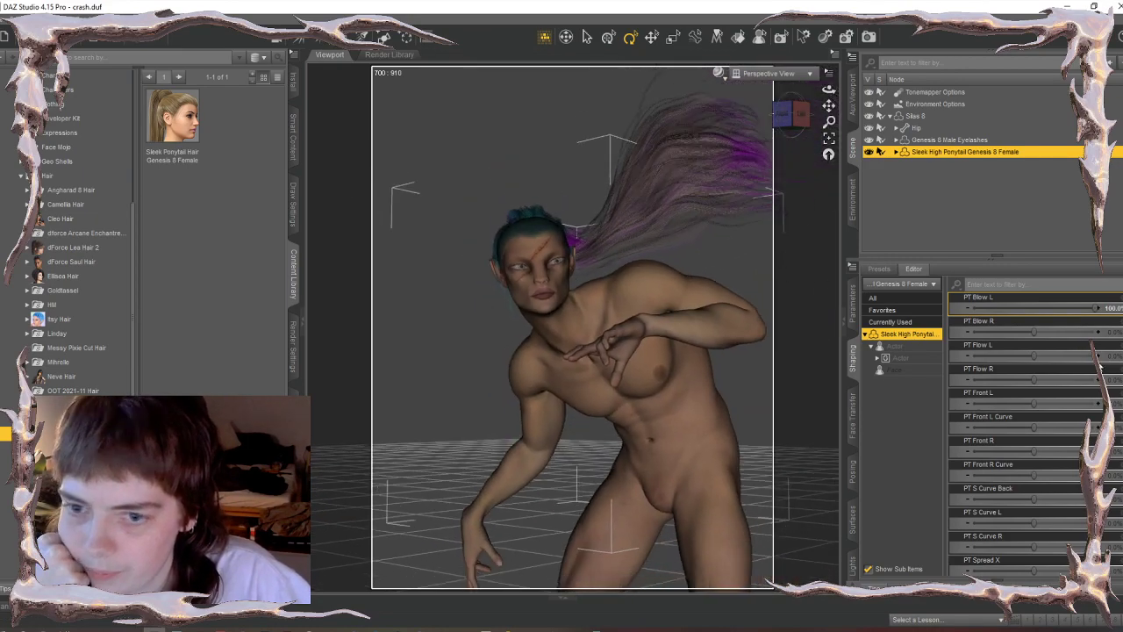
- Reduce the ponytail's PT Blow L morph to about 57% and reset PT Blow R and PT Flow L to 0
drag(1086, 313, 1040, 429)
drag(1035, 309, 1069, 309)
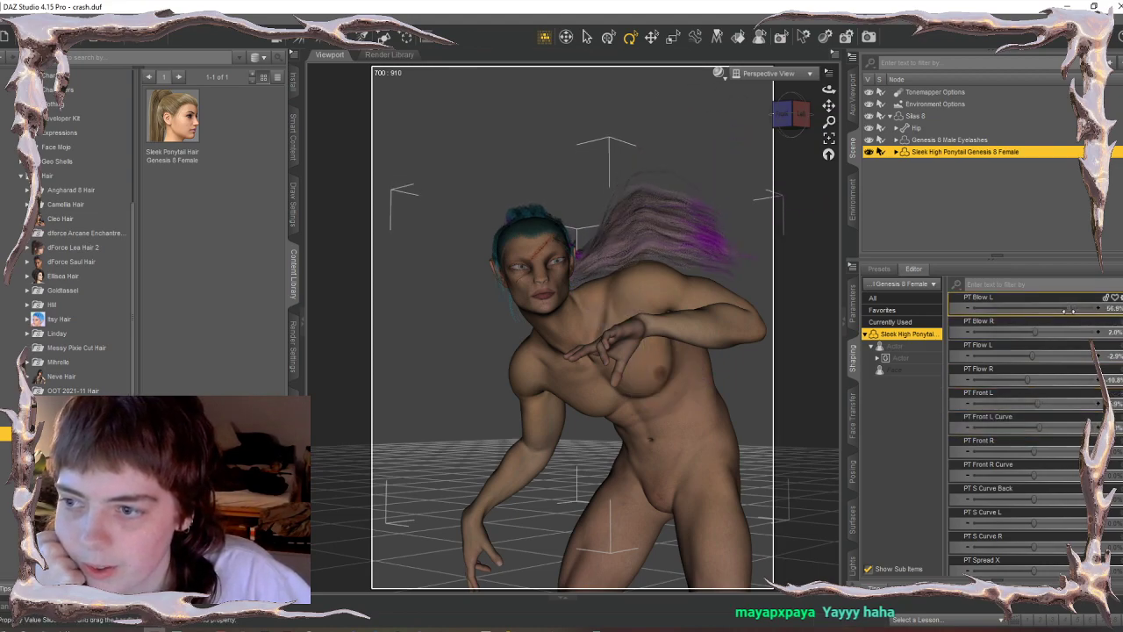
click(1112, 333)
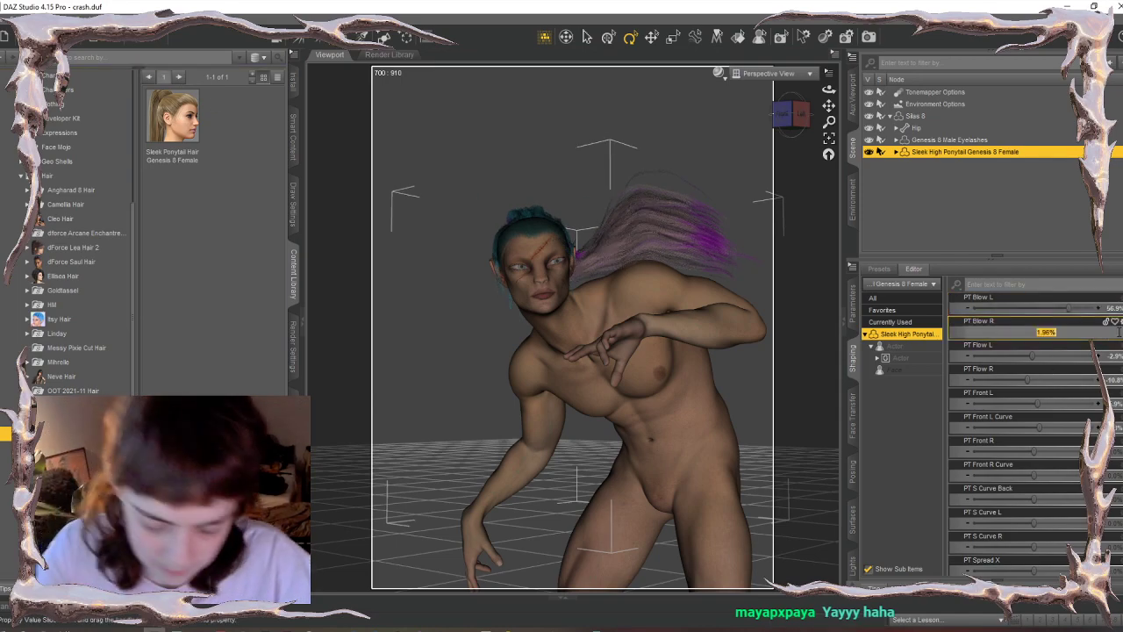
text(0)
key(Return)
click(1115, 356)
text(0)
key(Return)
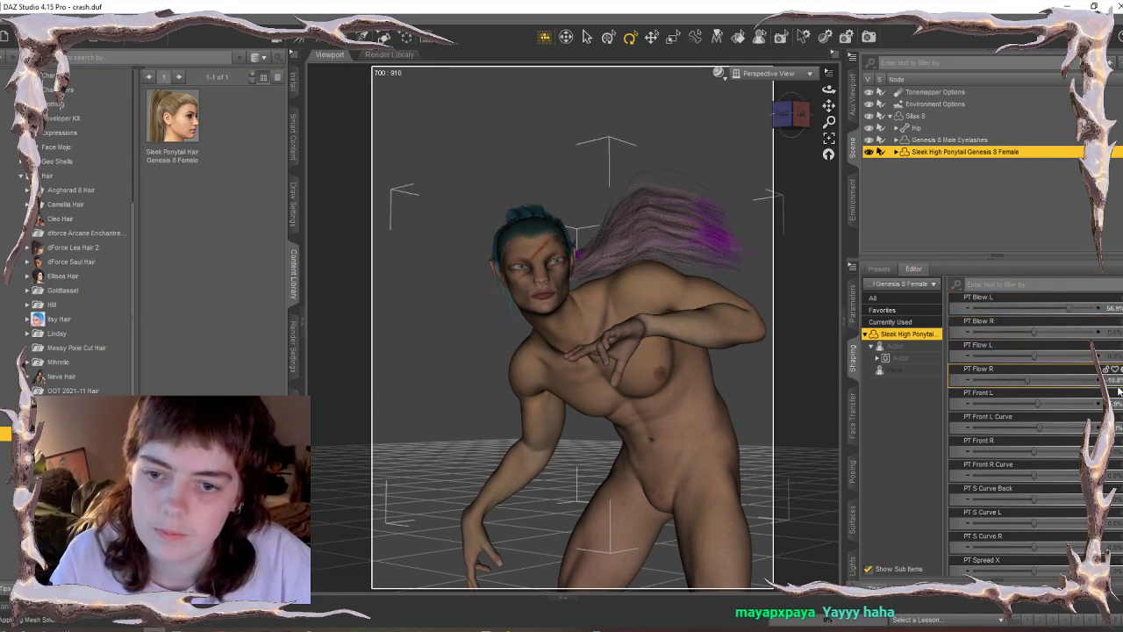
- Reset the PT Flow R, PT Front L and PT Front L Curve morphs of the ponytail to 0
click(1114, 379)
text(0)
key(Return)
click(1115, 402)
text(0)
key(Return)
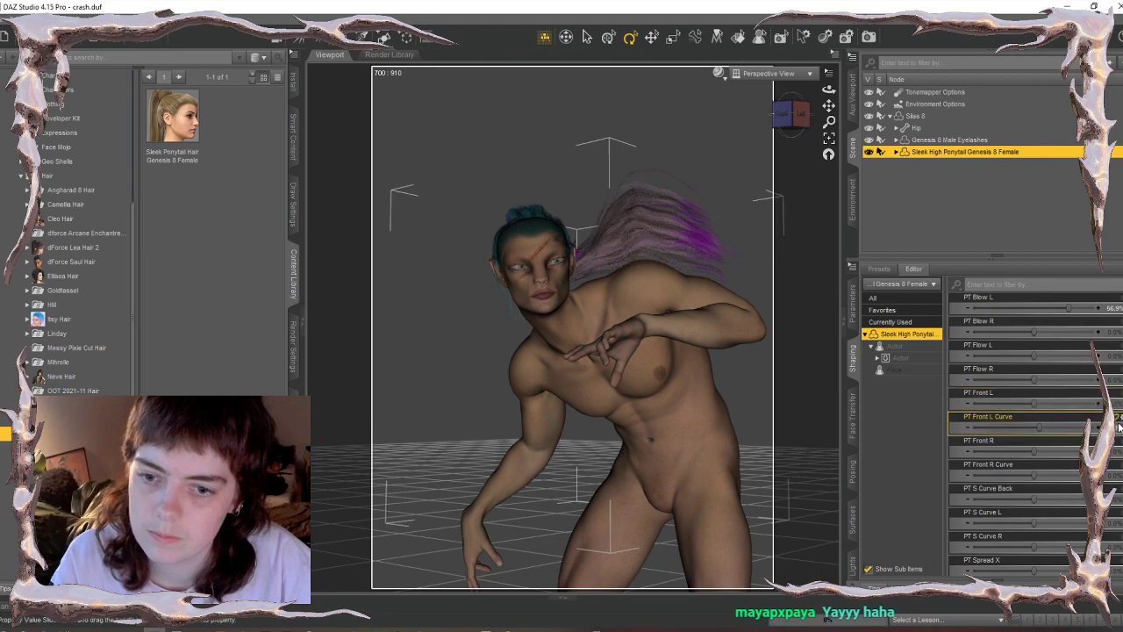
click(1116, 426)
text(0)
key(Return)
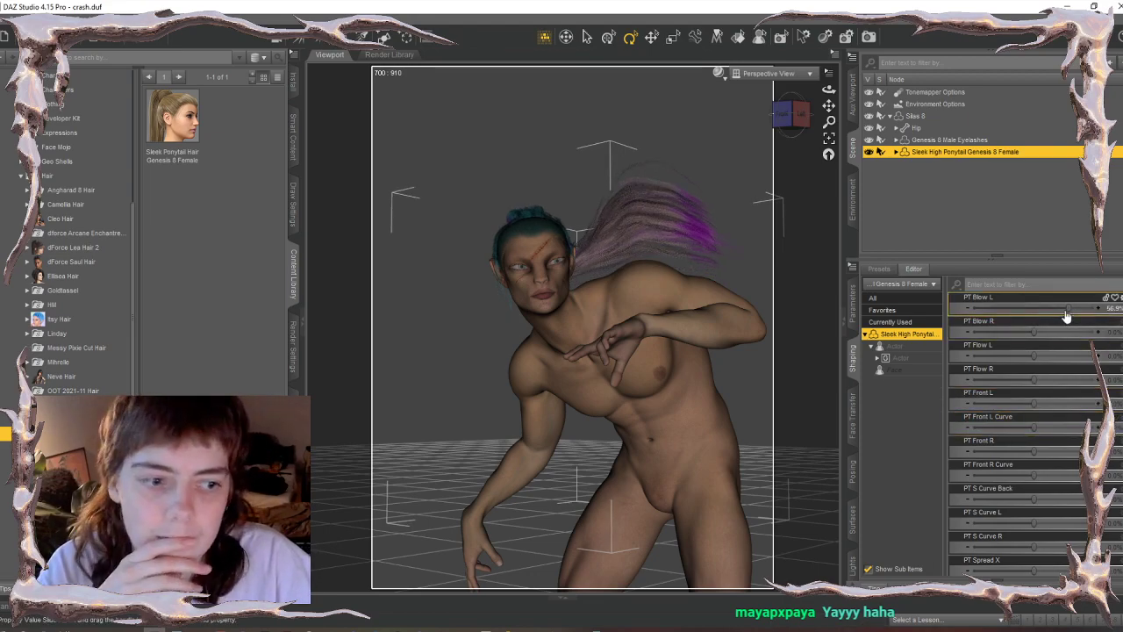
- Fine-tune the ponytail with PT Blow L at about 54%, slight positive PT S Curve morphs and PT Spread X at about -83%
mouse_move(1068, 309)
mouse_down()
mouse_move(1057, 309)
mouse_move(1068, 310)
mouse_up()
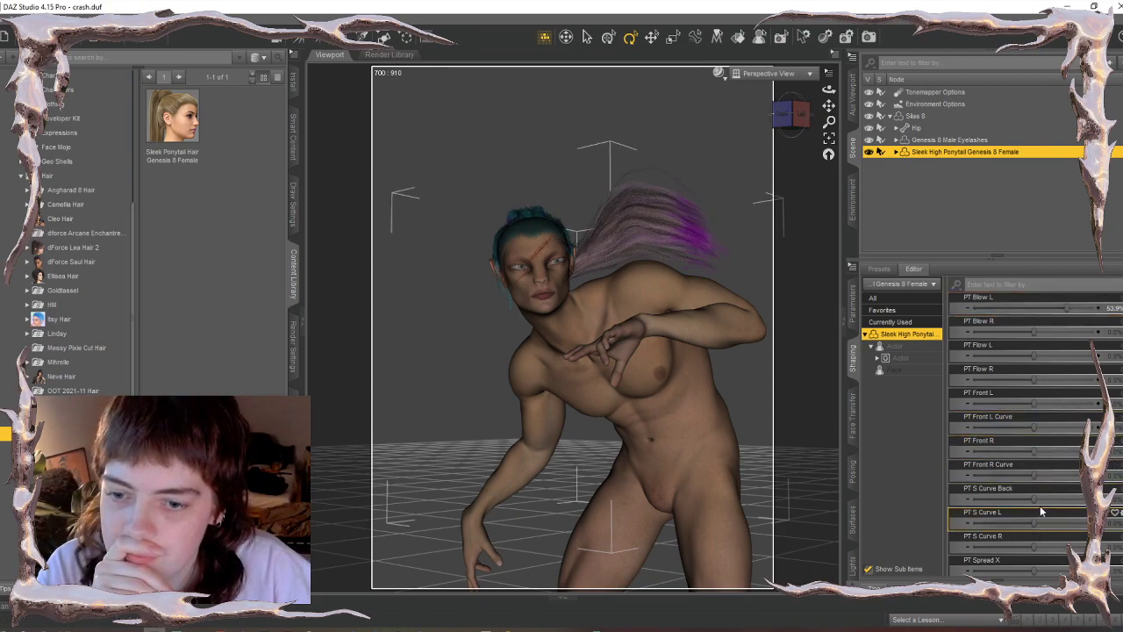
mouse_move(1035, 500)
mouse_down()
mouse_move(994, 499)
mouse_move(1075, 504)
mouse_move(1051, 505)
mouse_up()
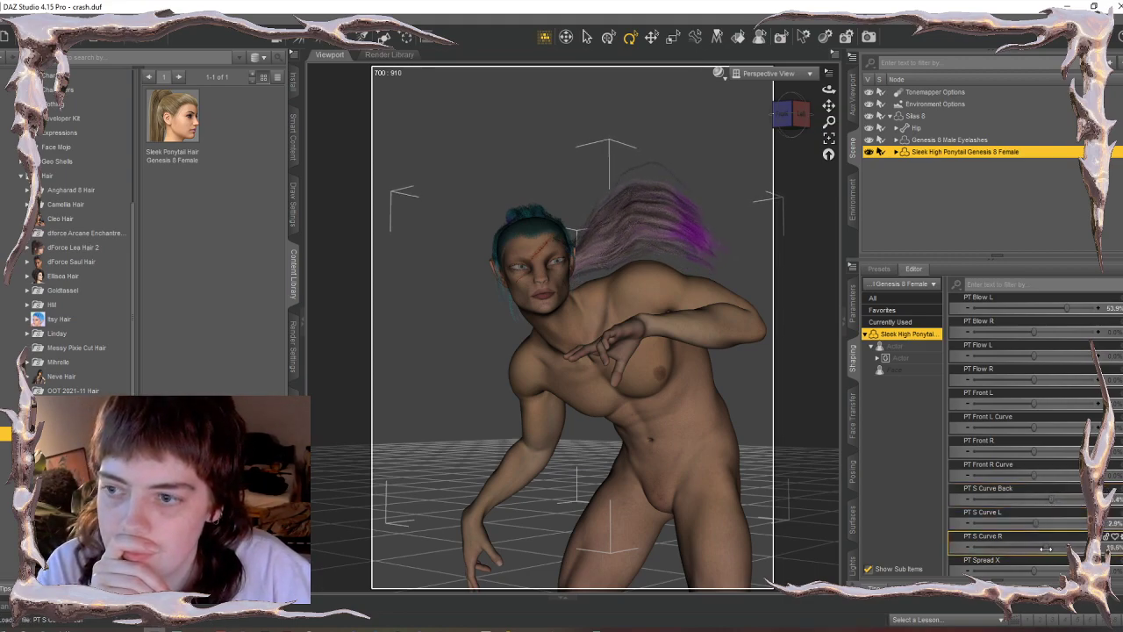
scroll(1038, 540, down, 2)
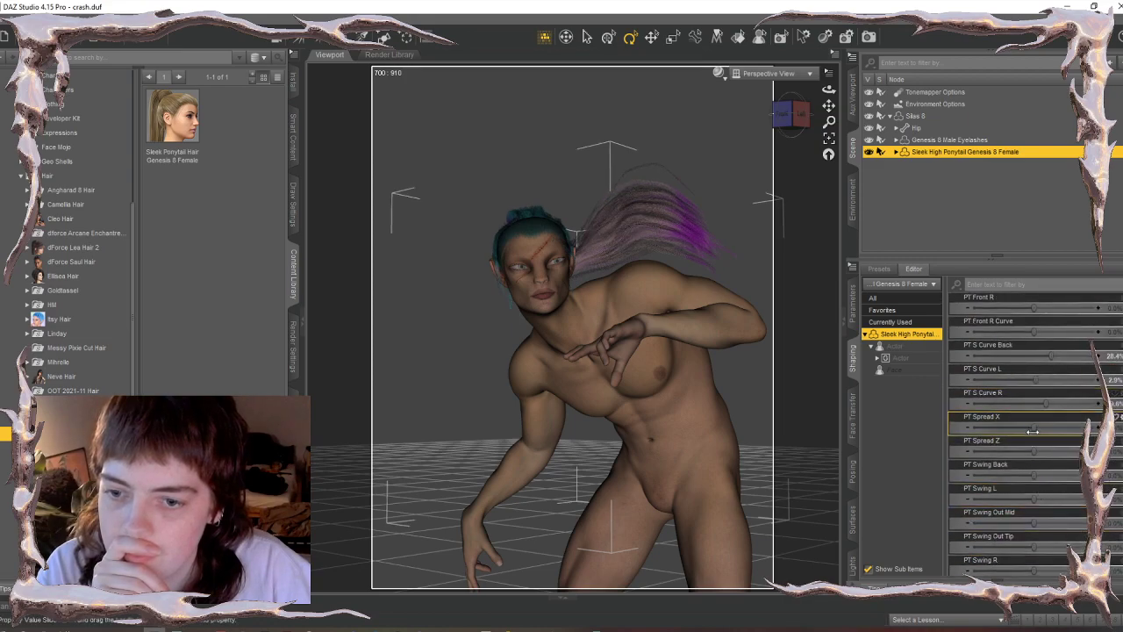
drag(1033, 429, 937, 434)
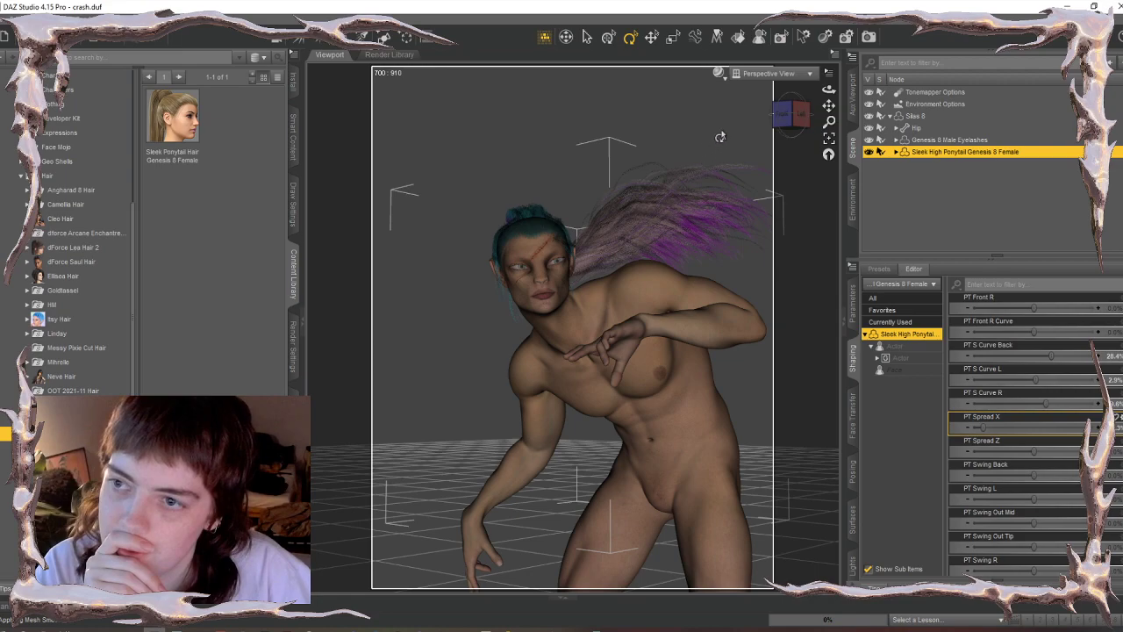
- Preview the wind-blown hair in NVIDIA Iray, look over the remaining ponytail morphs and return the viewport to Texture Shaded
click(719, 73)
click(704, 226)
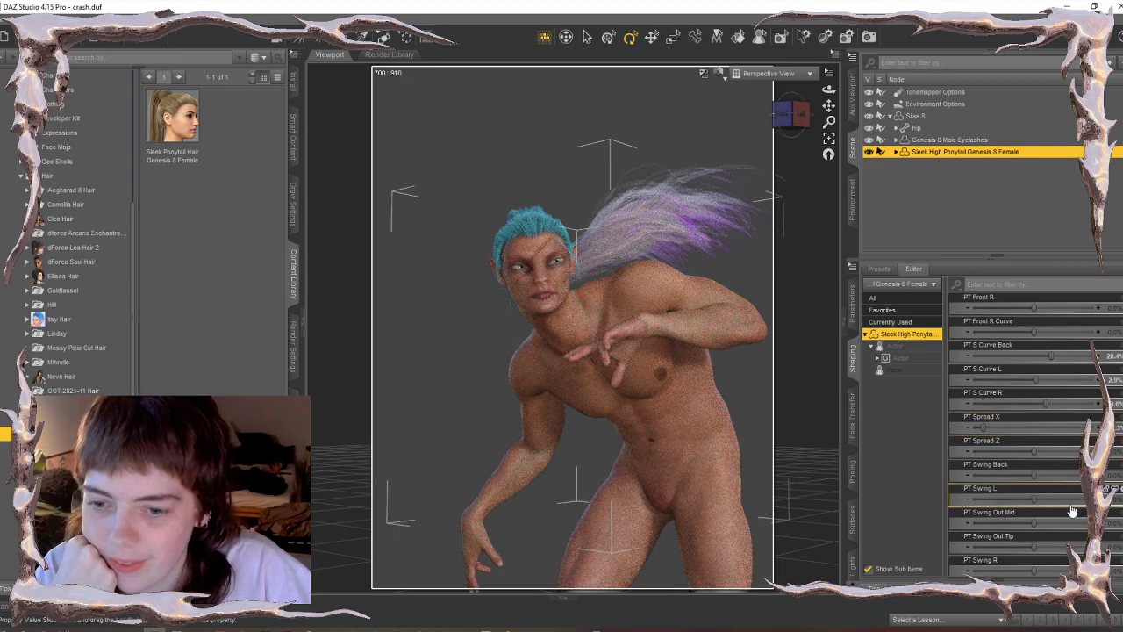
scroll(1035, 518, down, 3)
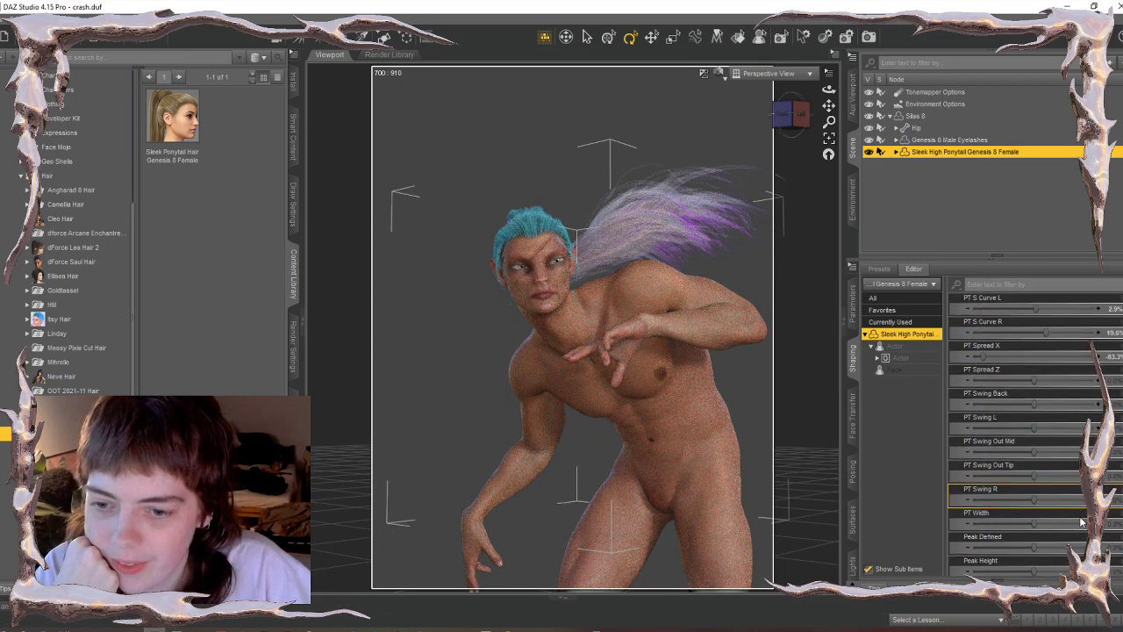
click(718, 72)
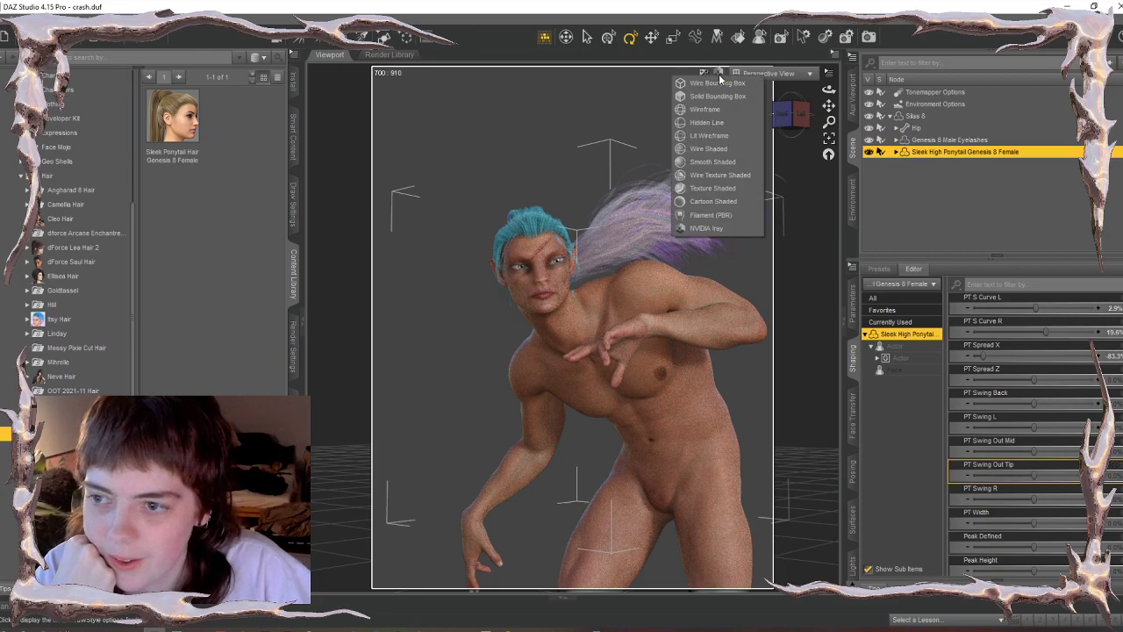
click(719, 188)
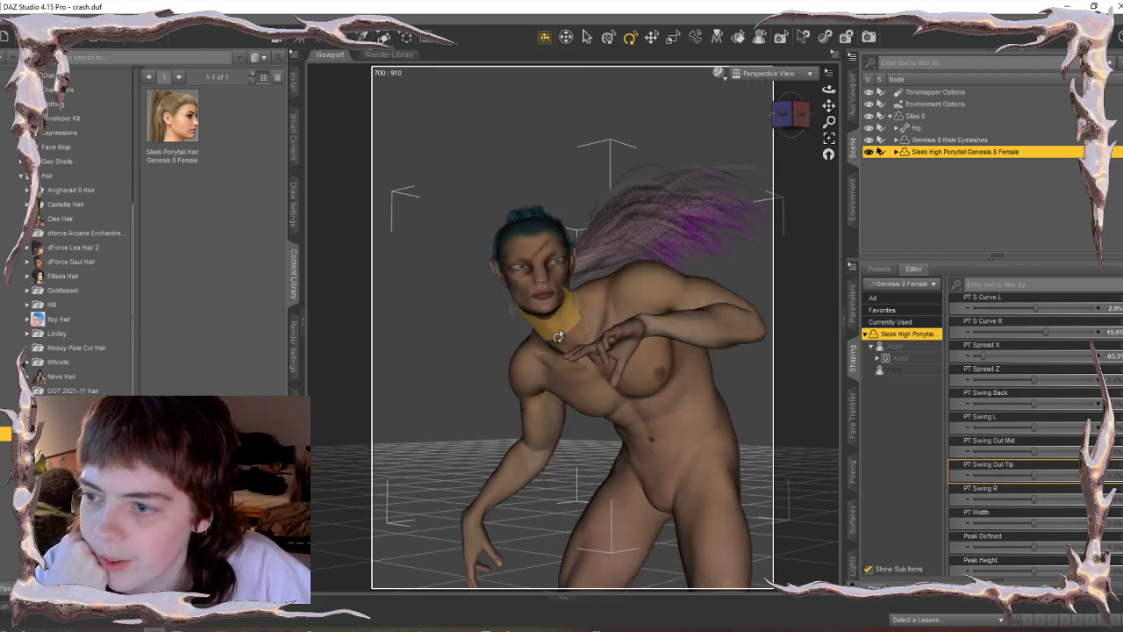
- Rotate the character's Neck Upper and Abdomen Upper bones slightly to adjust the lean of the pose
click(559, 328)
mouse_move(581, 346)
mouse_down()
mouse_move(575, 323)
mouse_move(576, 335)
mouse_up()
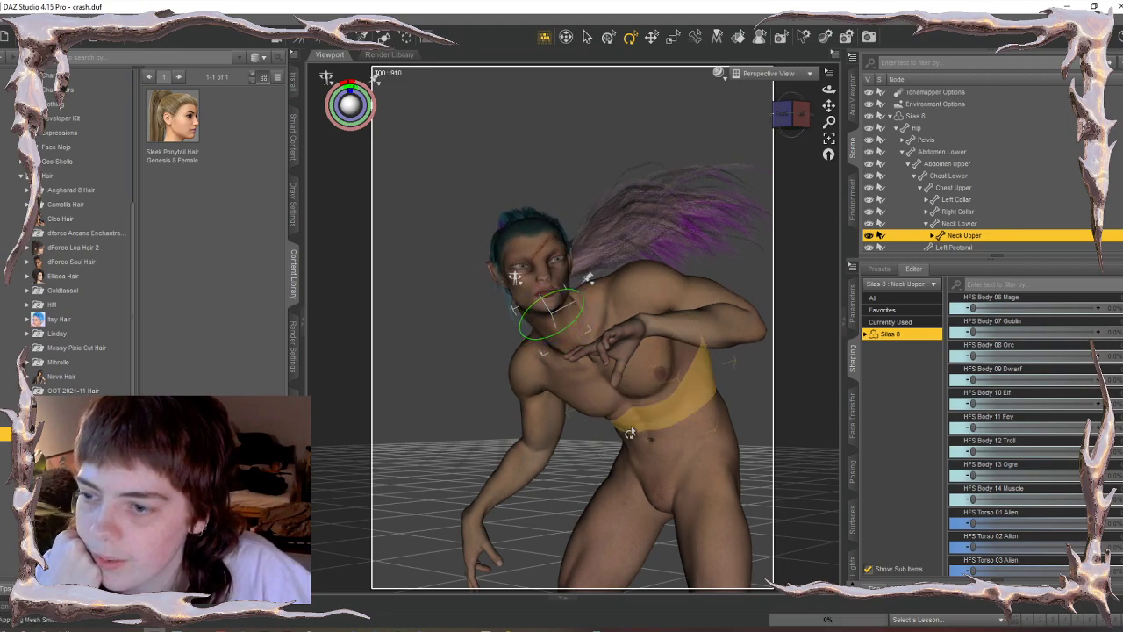
click(676, 433)
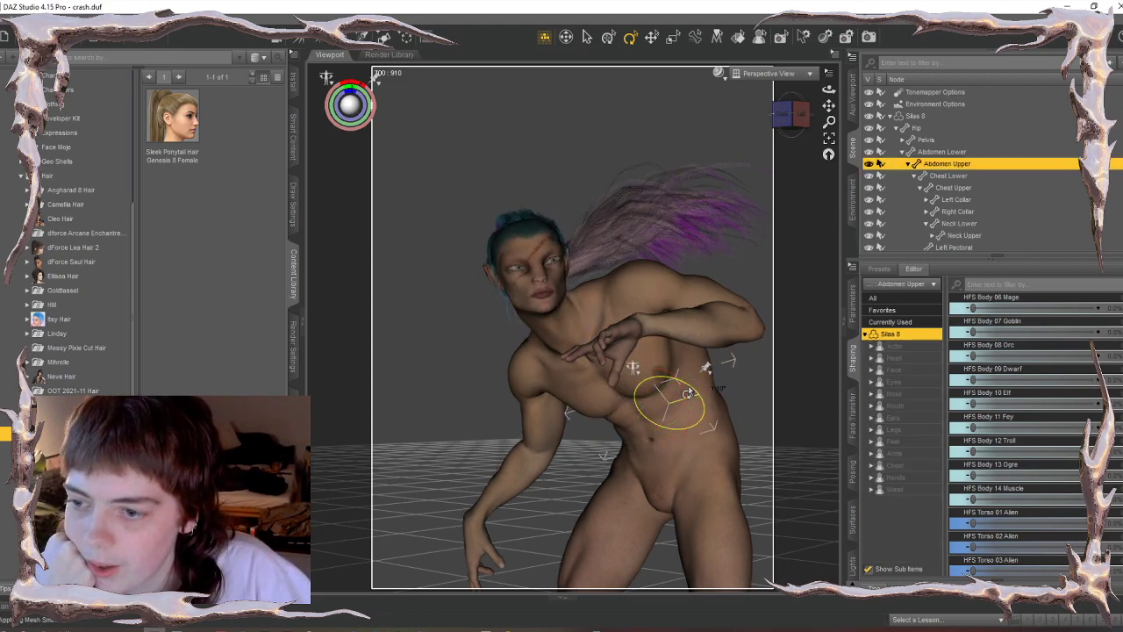
- Adjust the arms by rotating the Left Collar, bending the Left Hand about 35° and swinging the Right Shoulder Bend outward
click(657, 319)
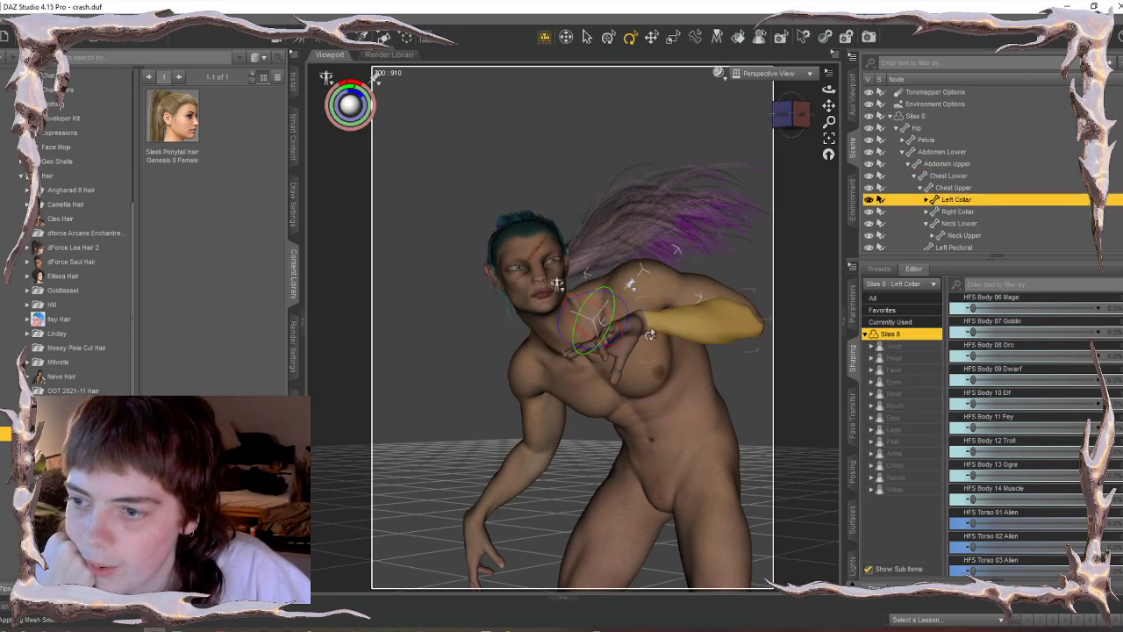
mouse_move(649, 325)
mouse_down()
mouse_move(643, 363)
mouse_move(657, 333)
mouse_up()
click(644, 363)
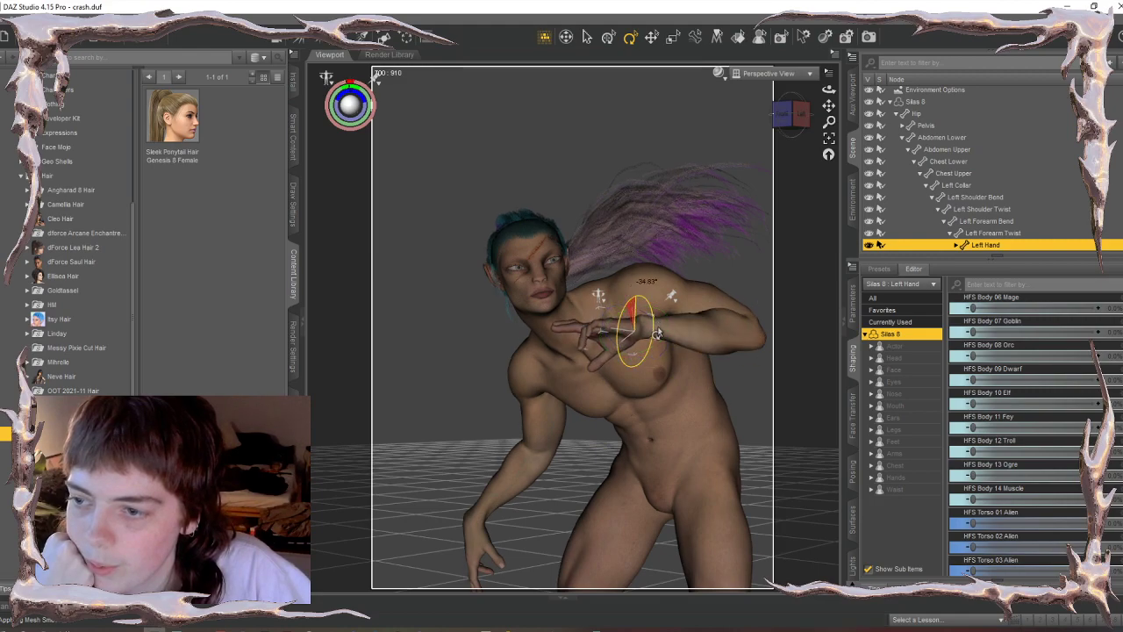
click(520, 376)
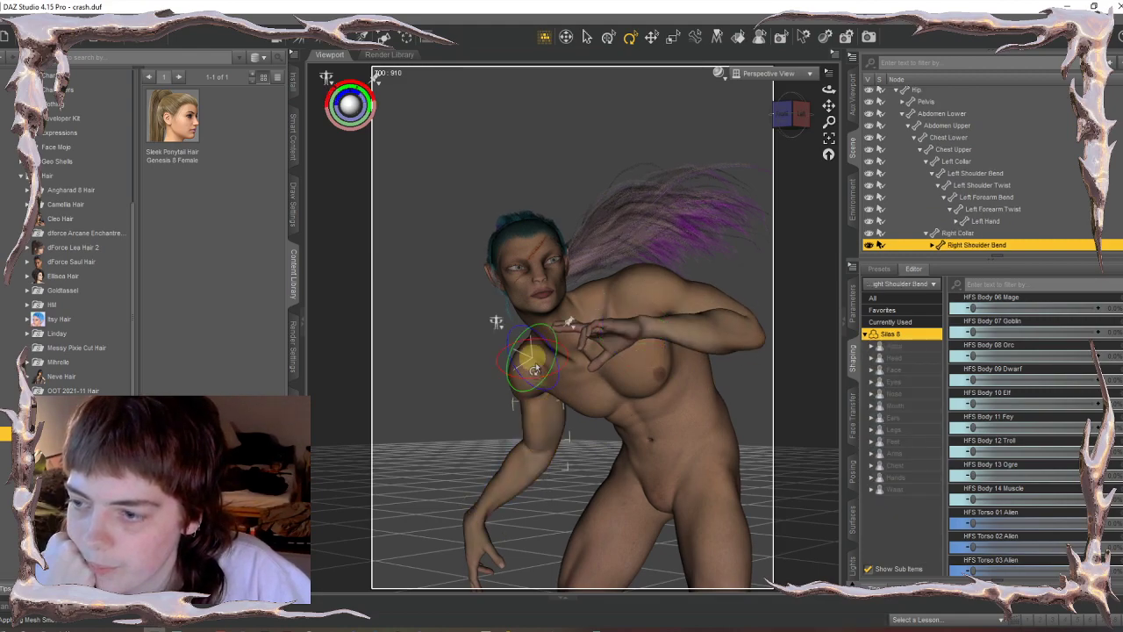
drag(507, 392, 505, 389)
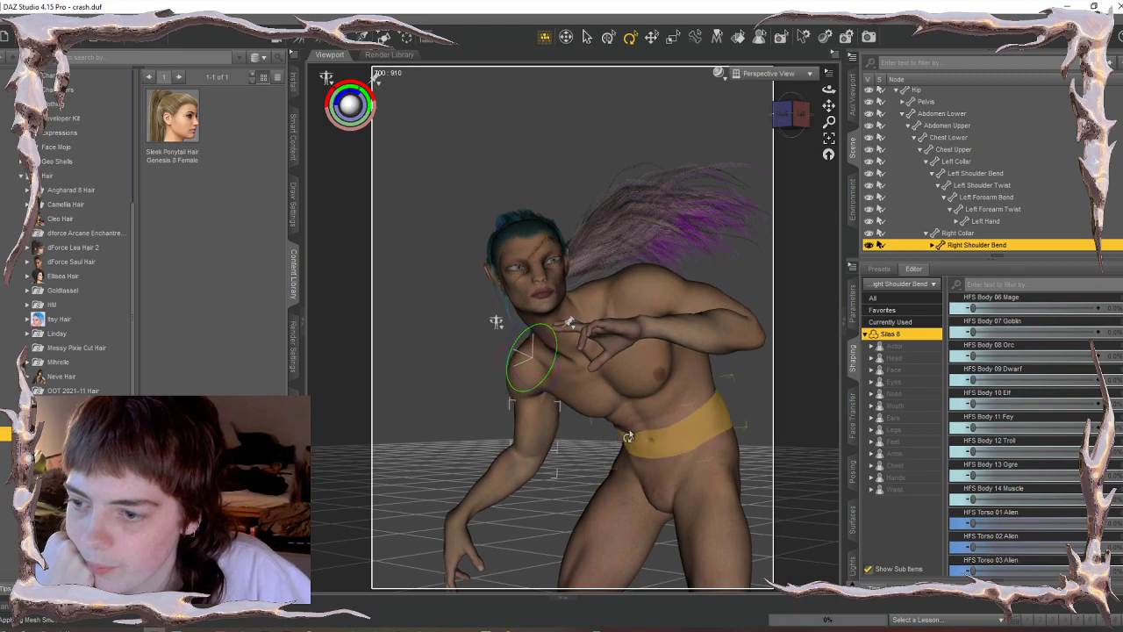
- Rotate the chest, including the Chest Upper bone, to lift the torso and spread the right arm farther out
click(602, 410)
drag(633, 376, 632, 375)
click(597, 340)
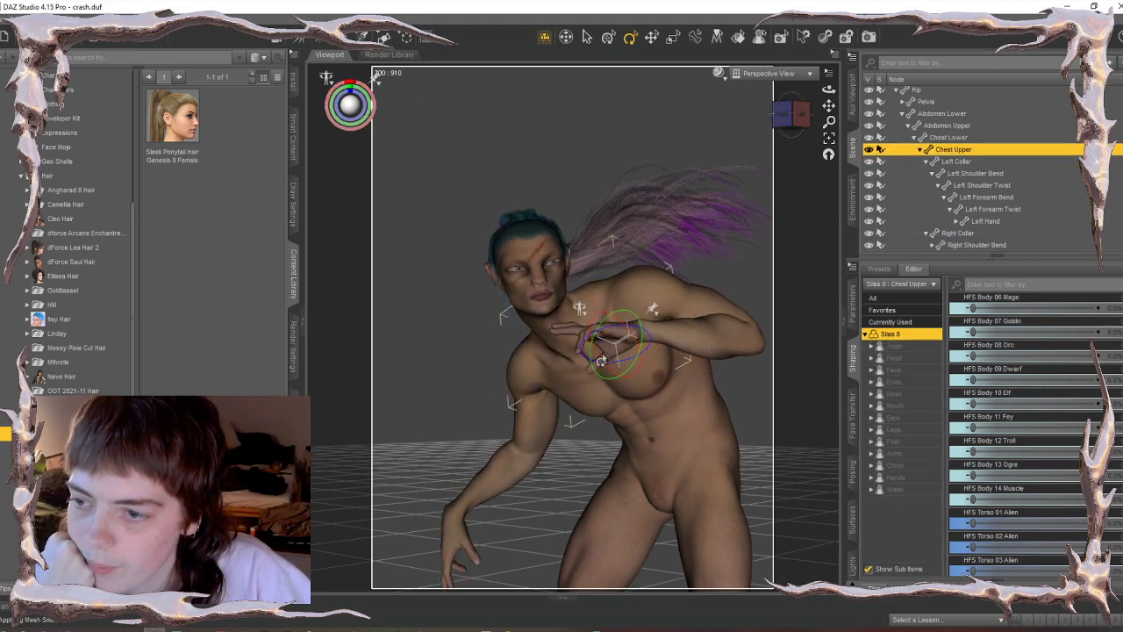
drag(594, 339, 586, 346)
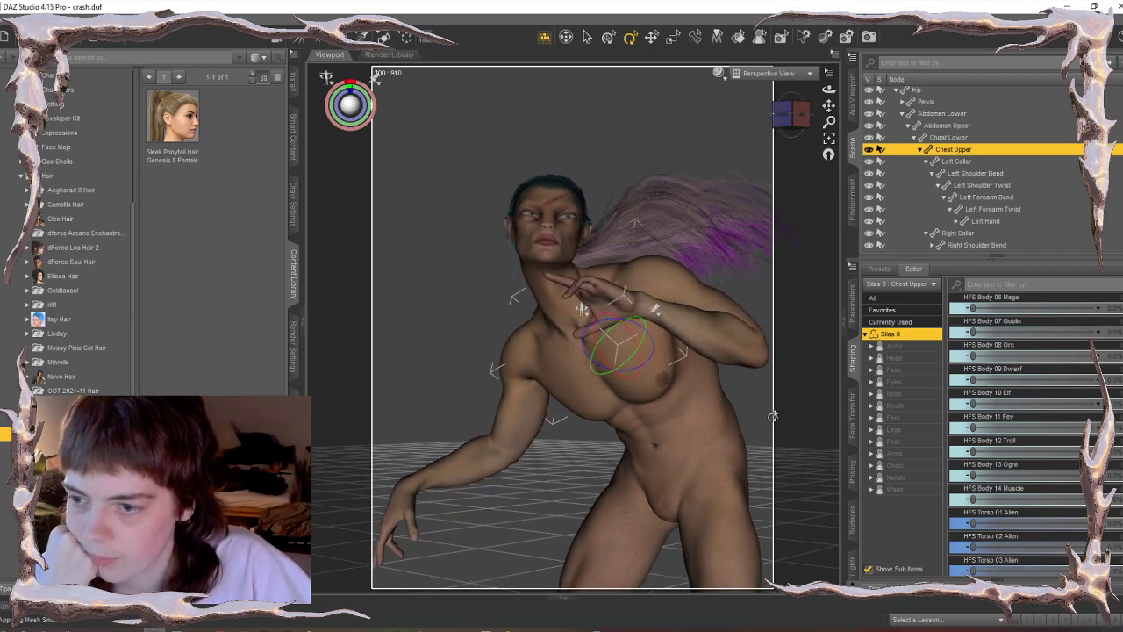
- Tilt the Head and Neck Upper bones to bring the face back down toward the camera, and deselect the figure
click(538, 263)
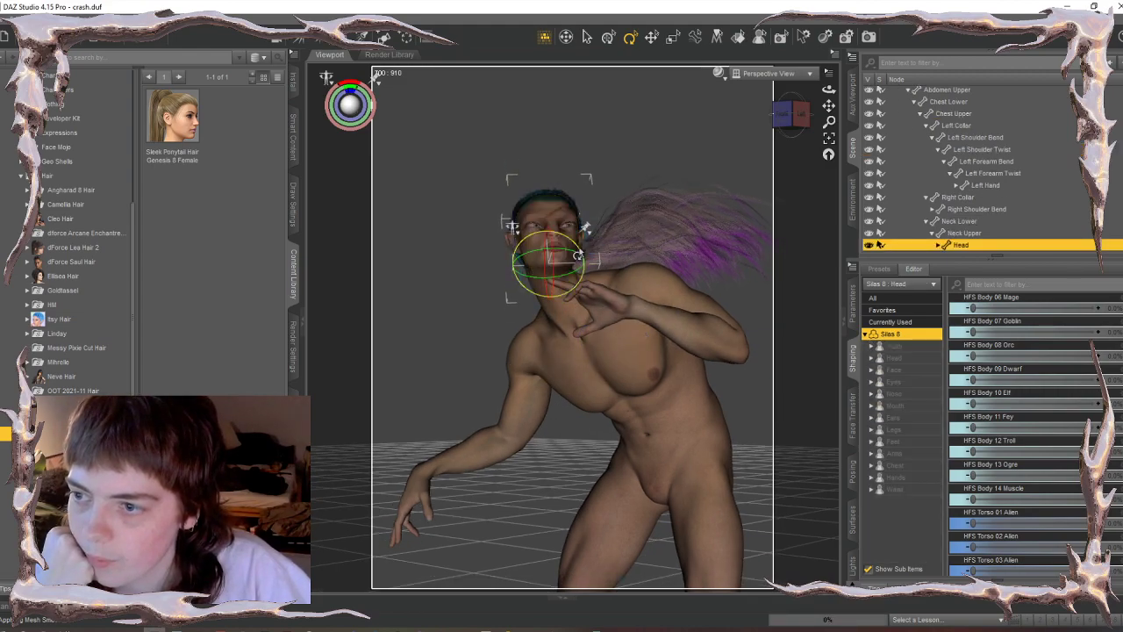
drag(579, 255, 559, 285)
click(556, 292)
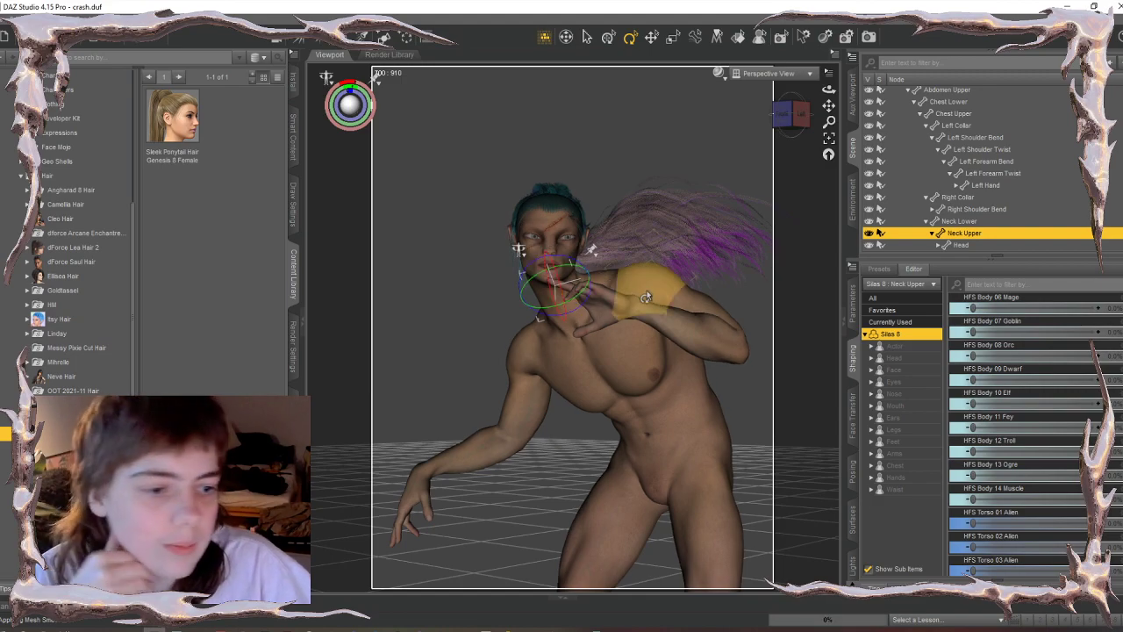
click(405, 268)
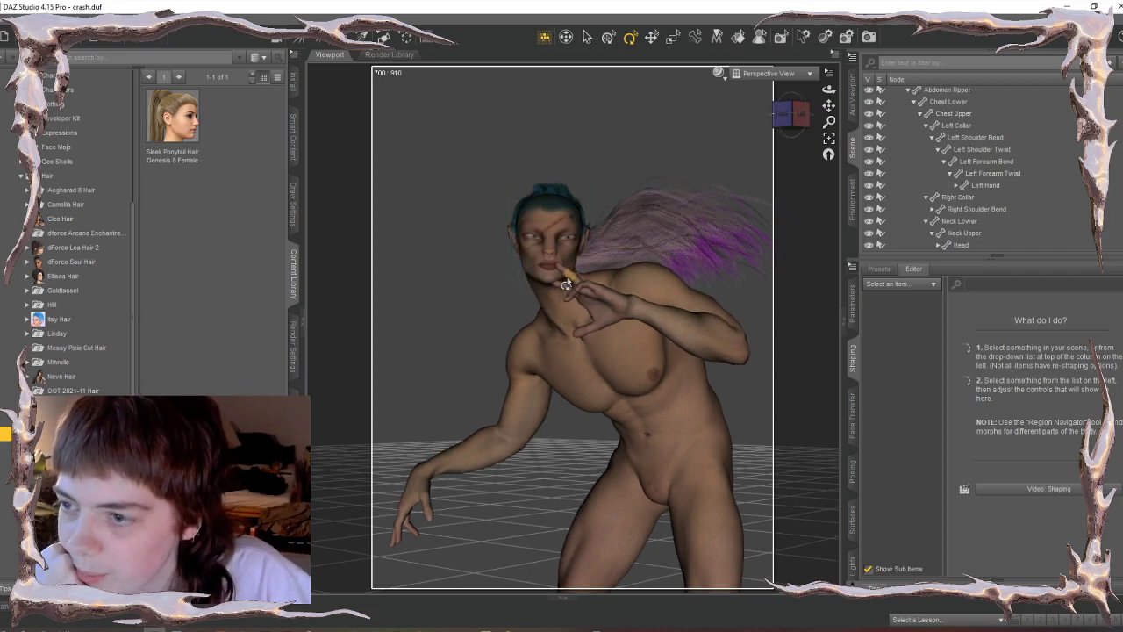
- Narrow both of Silas 8's eyes by raising Eyes Closed in the head's pose controls
scroll(672, 164, up, 3)
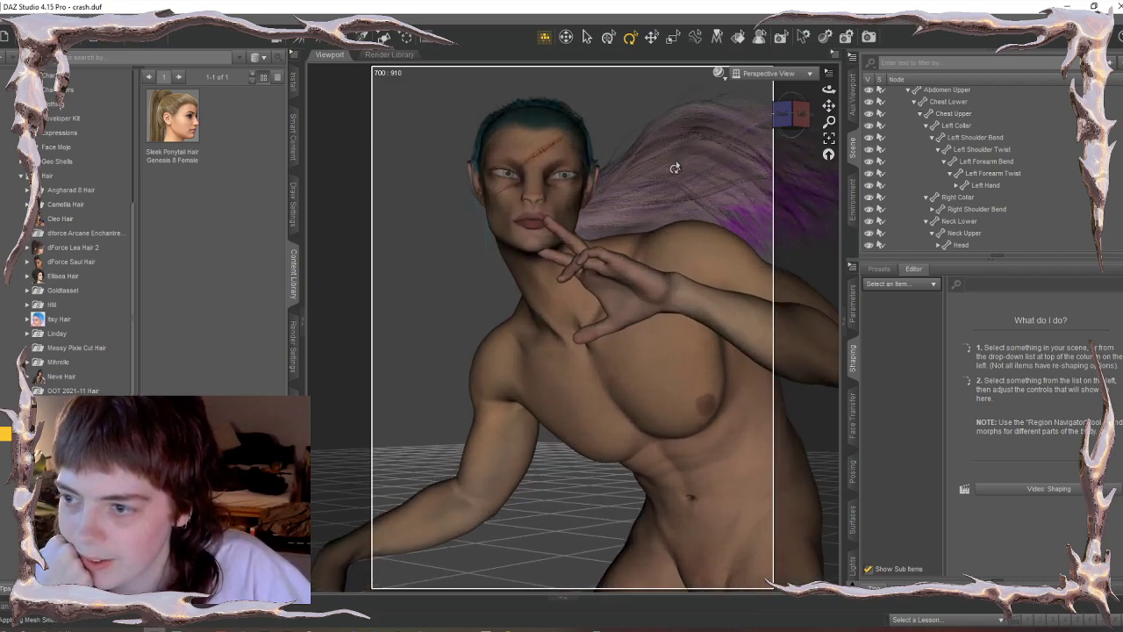
alt+drag(672, 166, 616, 316)
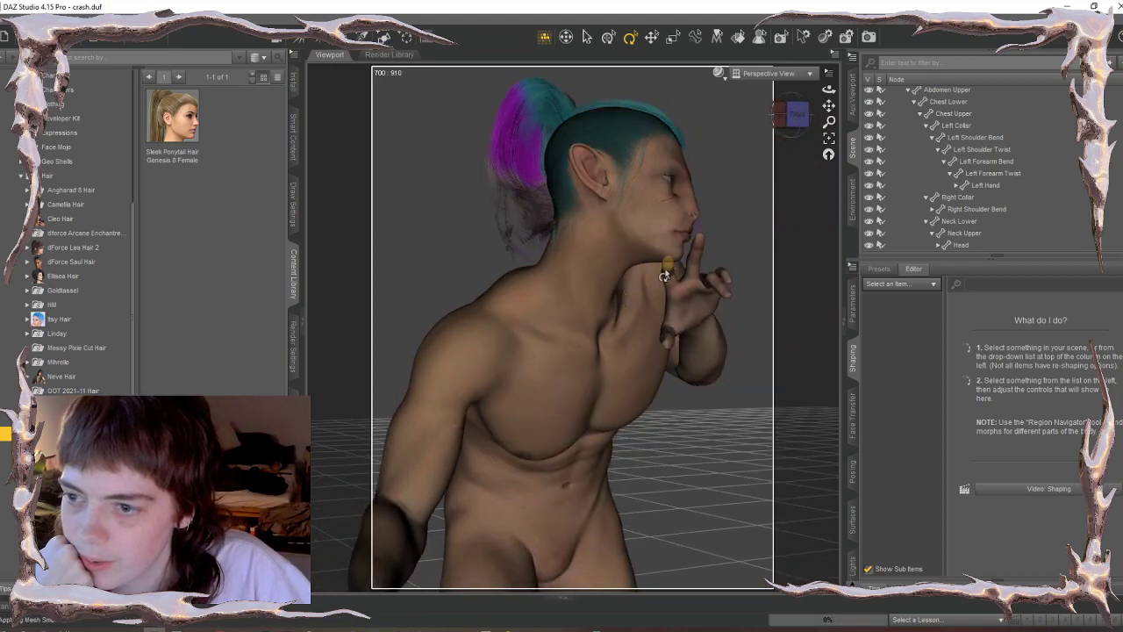
drag(802, 131, 847, 115)
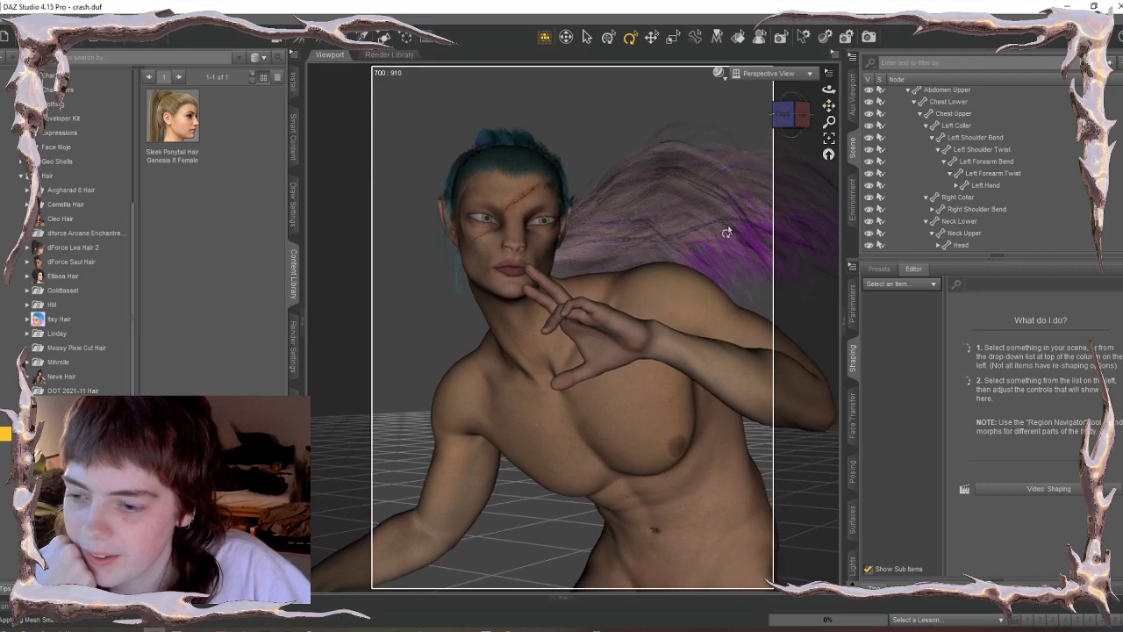
scroll(728, 232, down, 3)
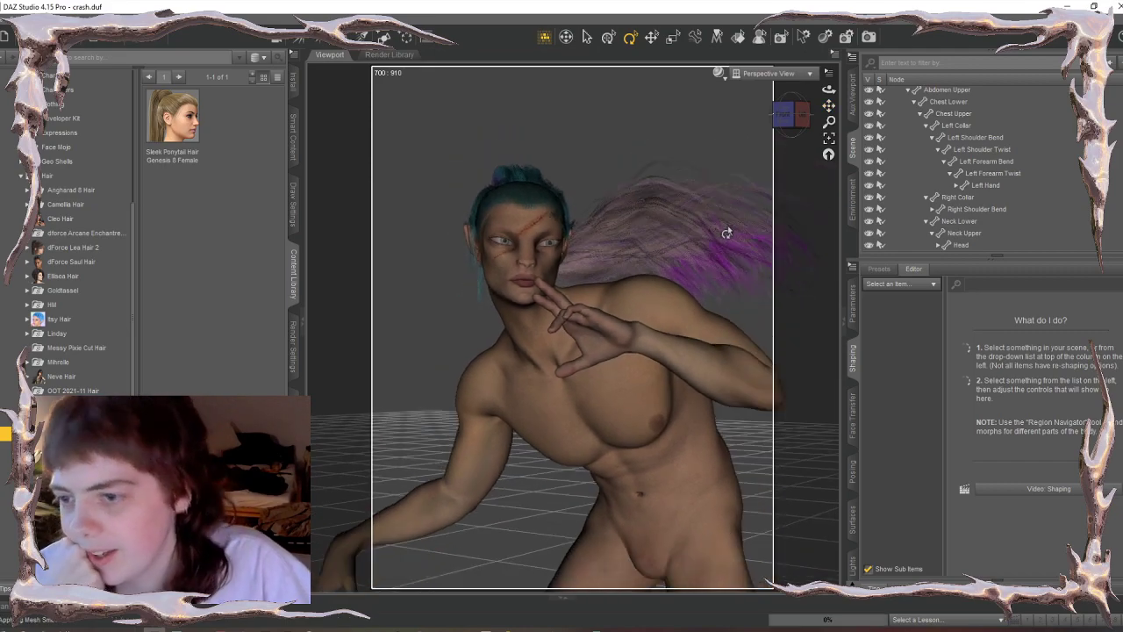
scroll(727, 232, up, 2)
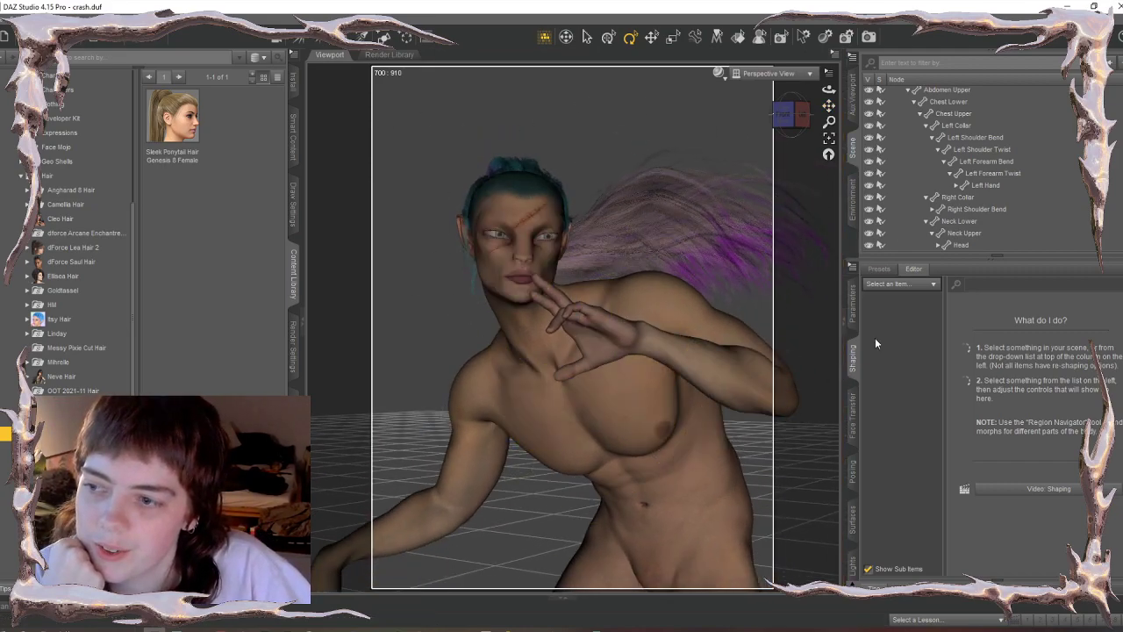
scroll(971, 203, up, 3)
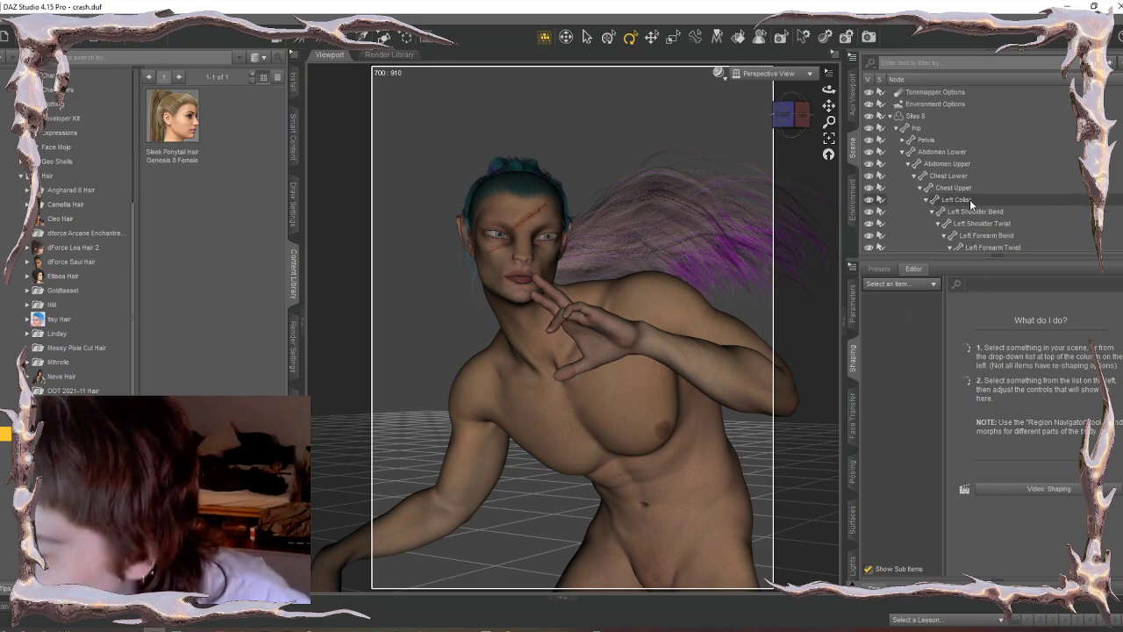
click(916, 117)
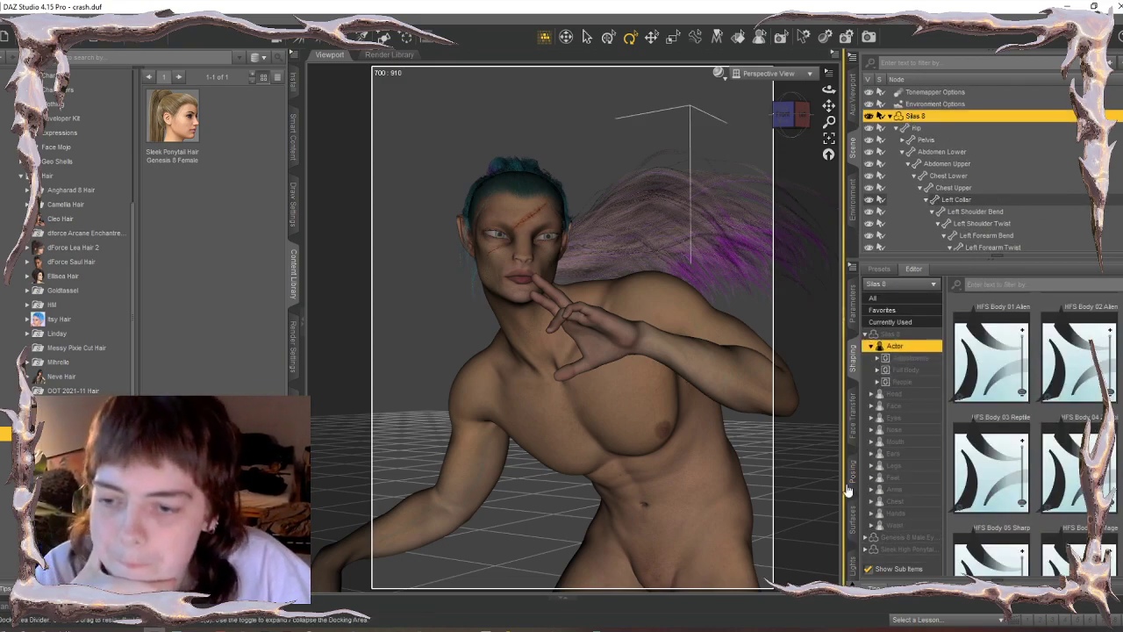
click(851, 474)
click(901, 407)
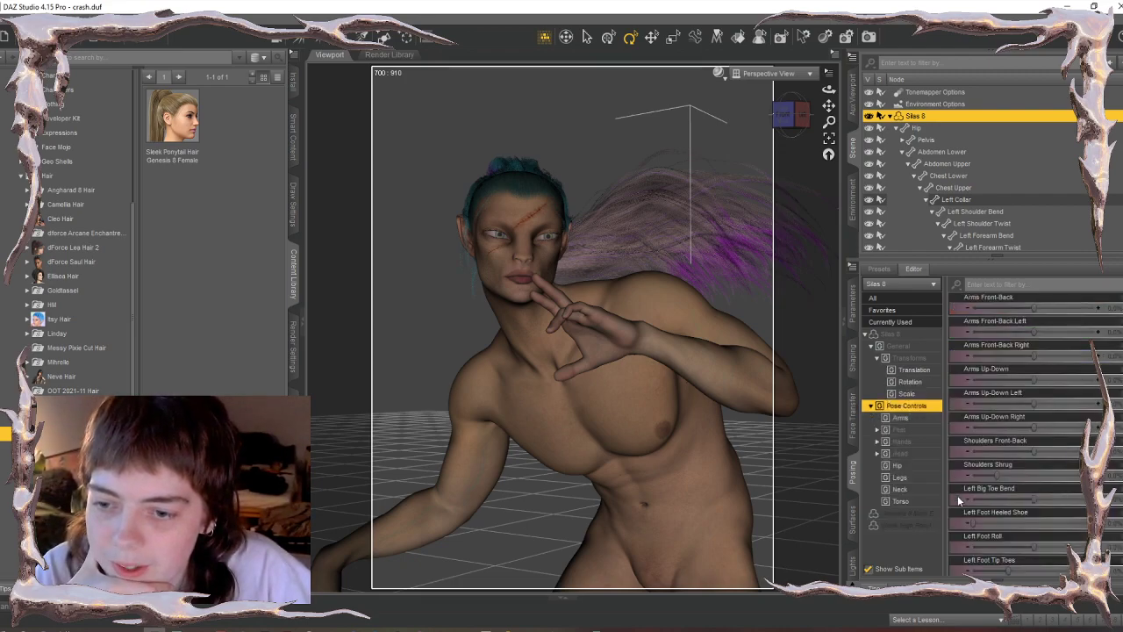
click(902, 452)
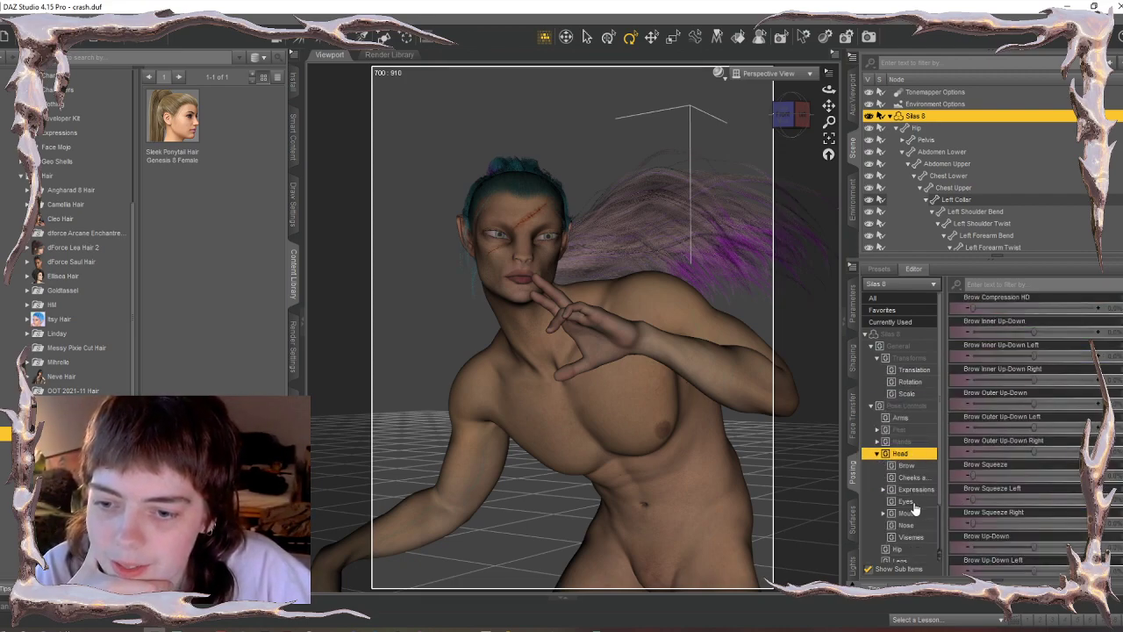
click(905, 501)
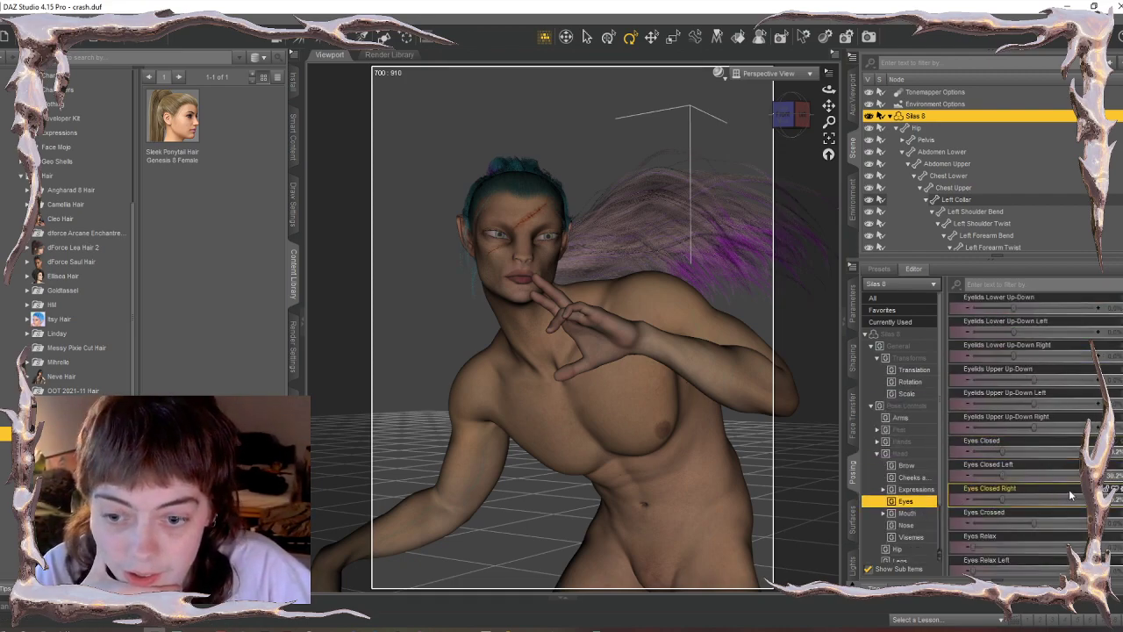
drag(1003, 451, 1031, 456)
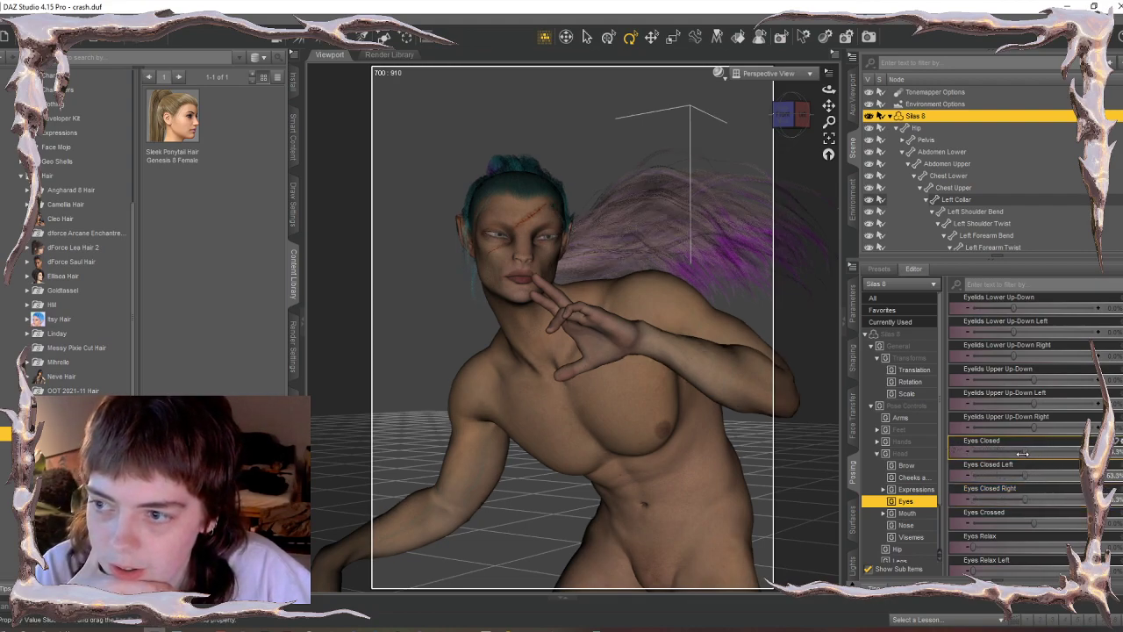
- Adjust Silas 8's gaze by setting Eyes Closed to about 45%, Eyes Crossed to about -7.8% and Eyes Side-Side to -50%
mouse_move(1011, 451)
mouse_down()
mouse_move(1079, 451)
mouse_move(1027, 451)
mouse_up()
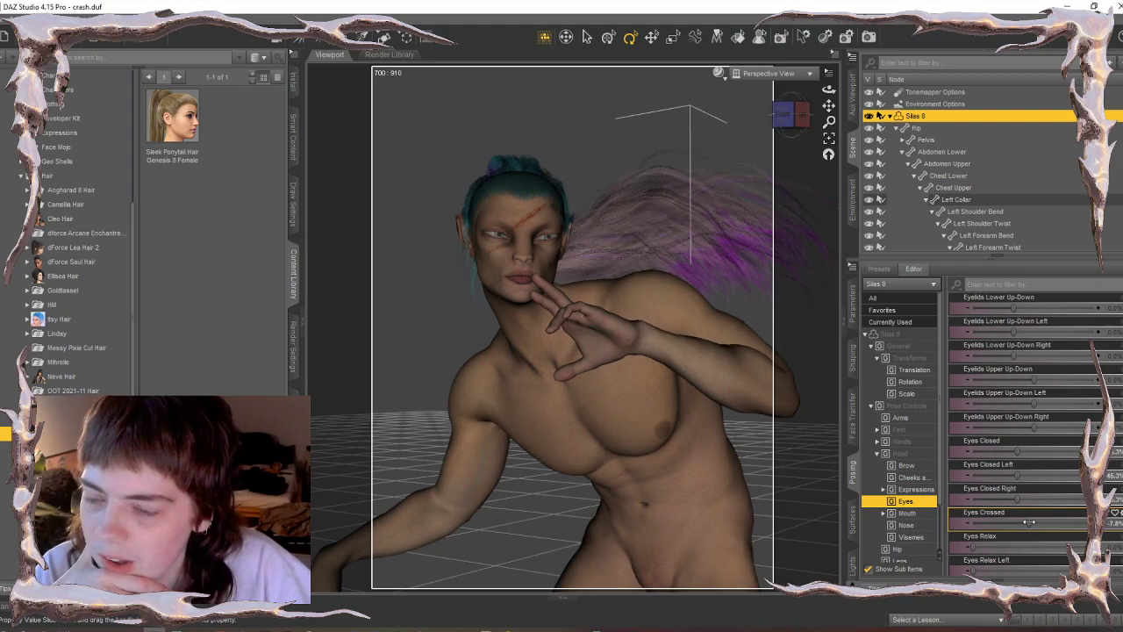
scroll(1053, 520, down, 5)
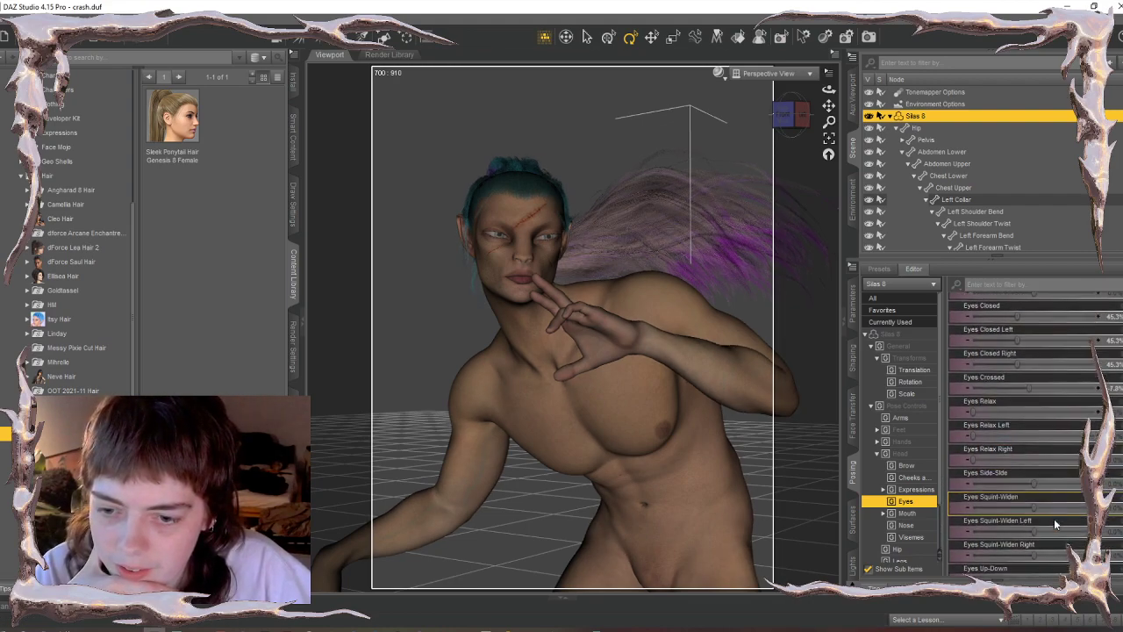
scroll(1054, 518, down, 1)
drag(1038, 475, 1022, 475)
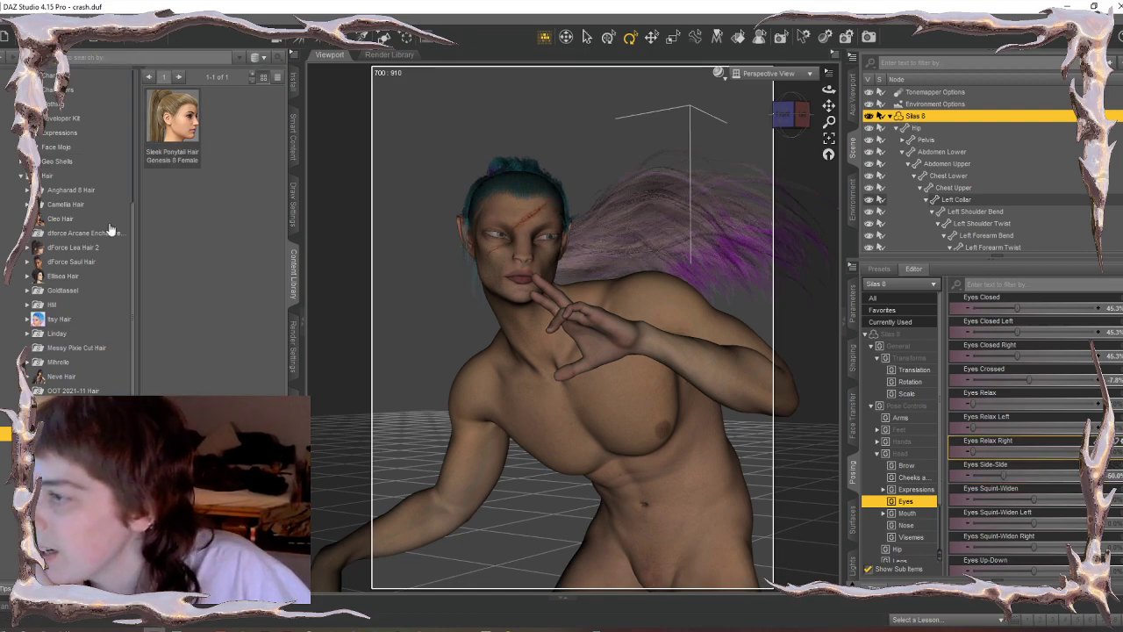
- Load the MoonAge Pants from the Genesis 8 Male clothing library onto Silas 8
scroll(70, 226, up, 4)
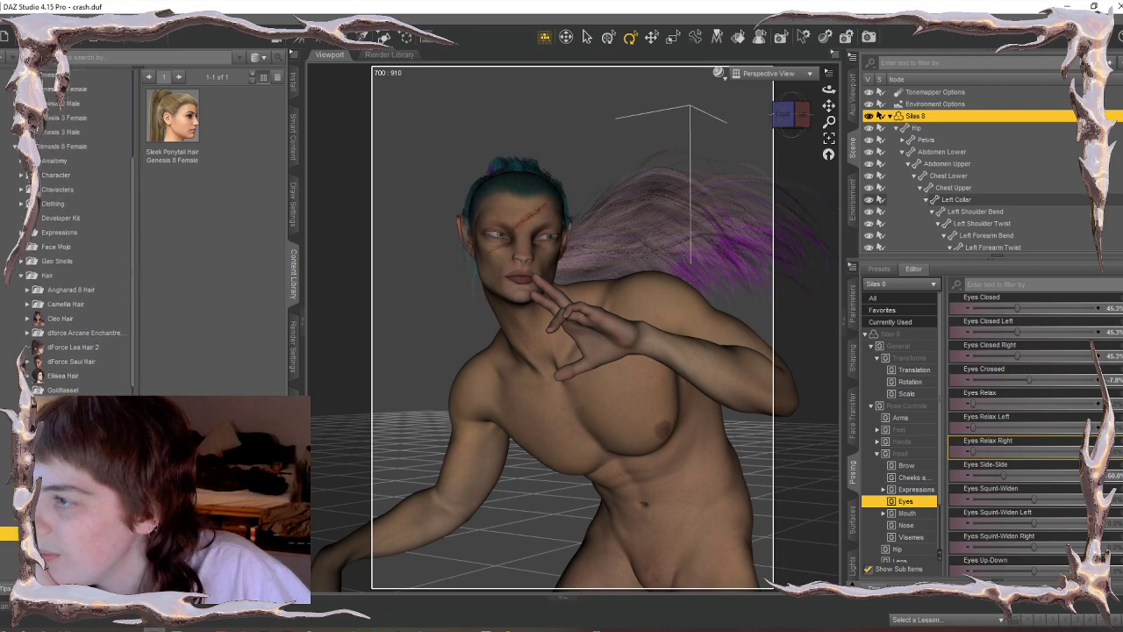
double_click(70, 215)
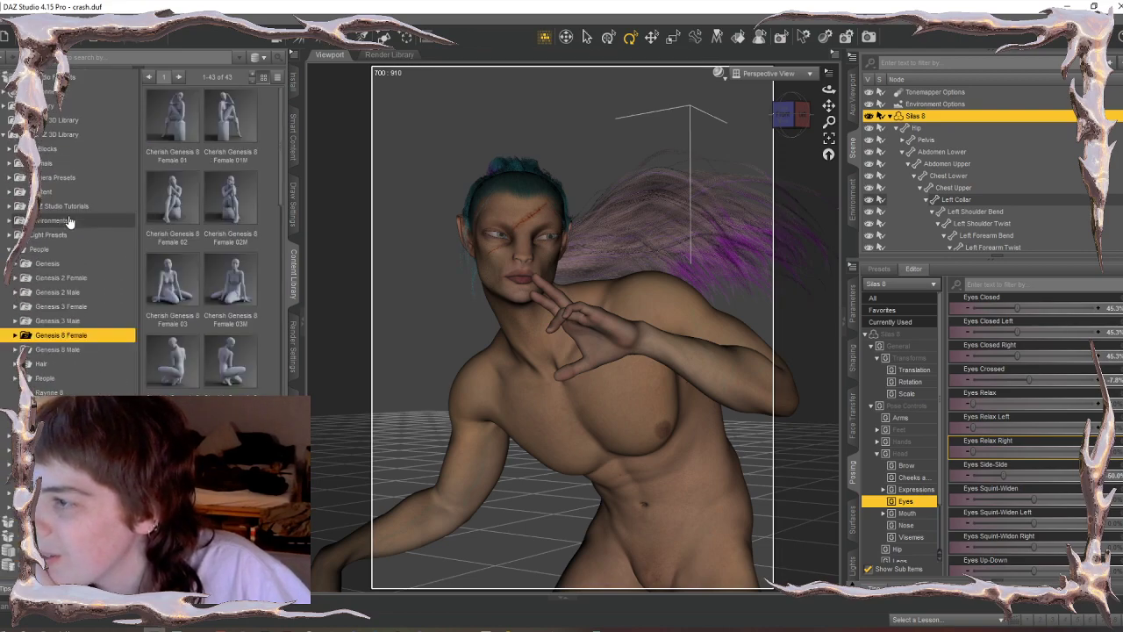
double_click(86, 352)
scroll(92, 399, down, 1)
scroll(83, 281, down, 1)
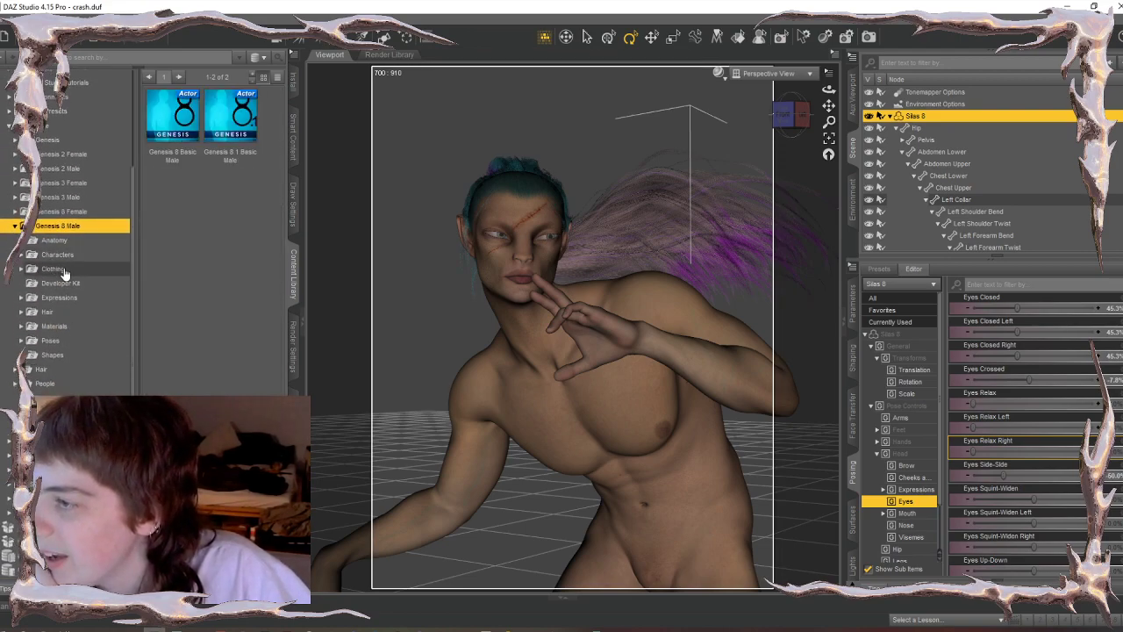
double_click(62, 269)
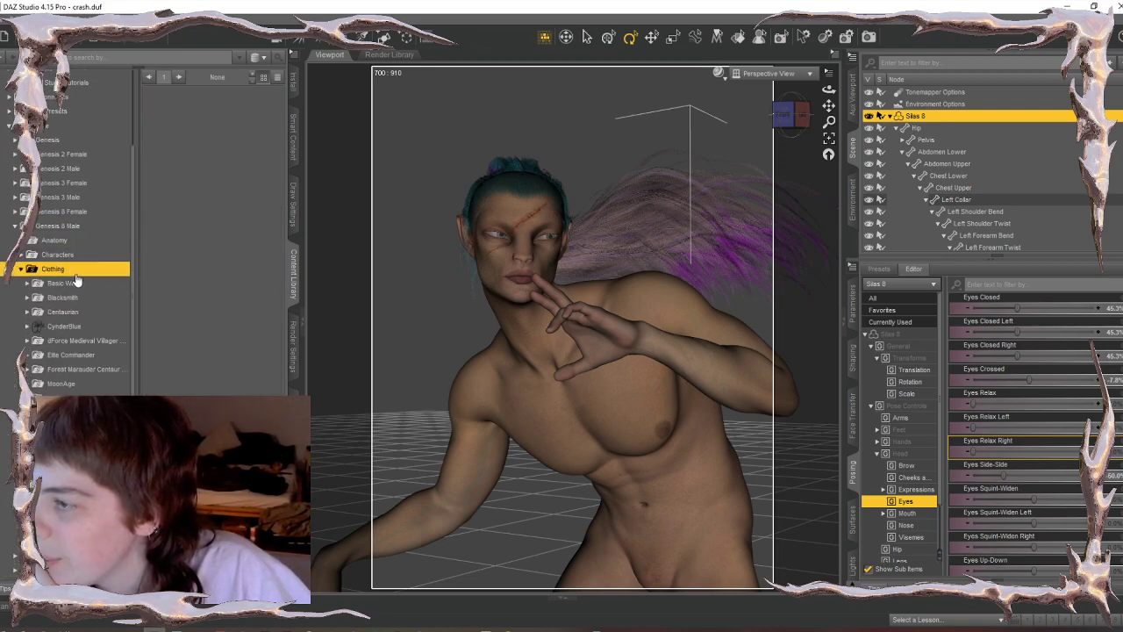
click(75, 369)
click(61, 383)
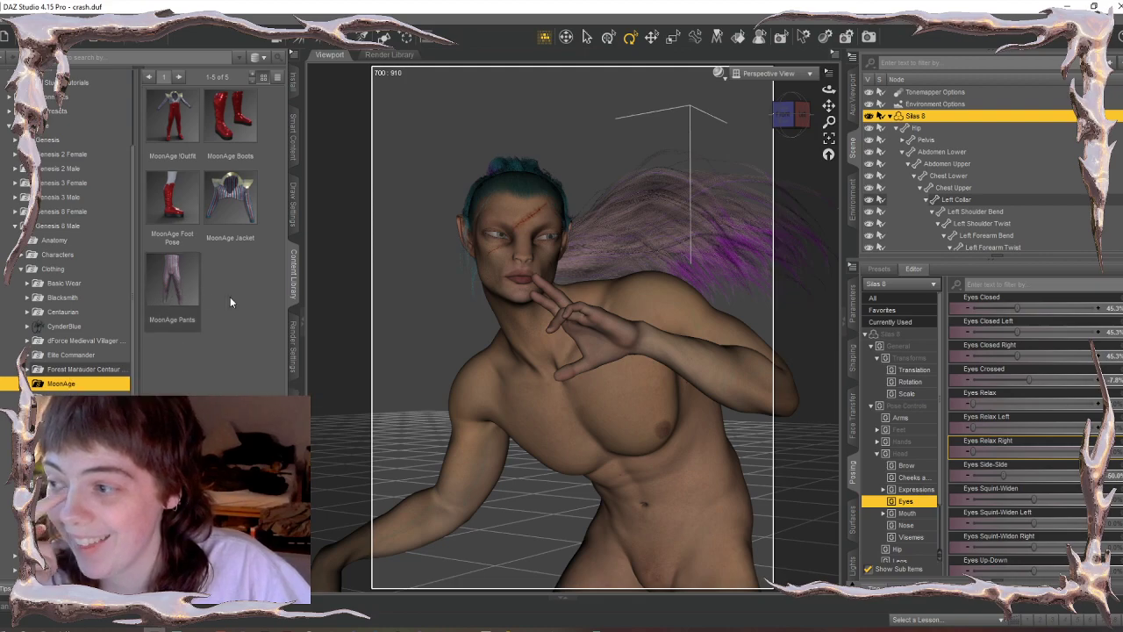
double_click(181, 296)
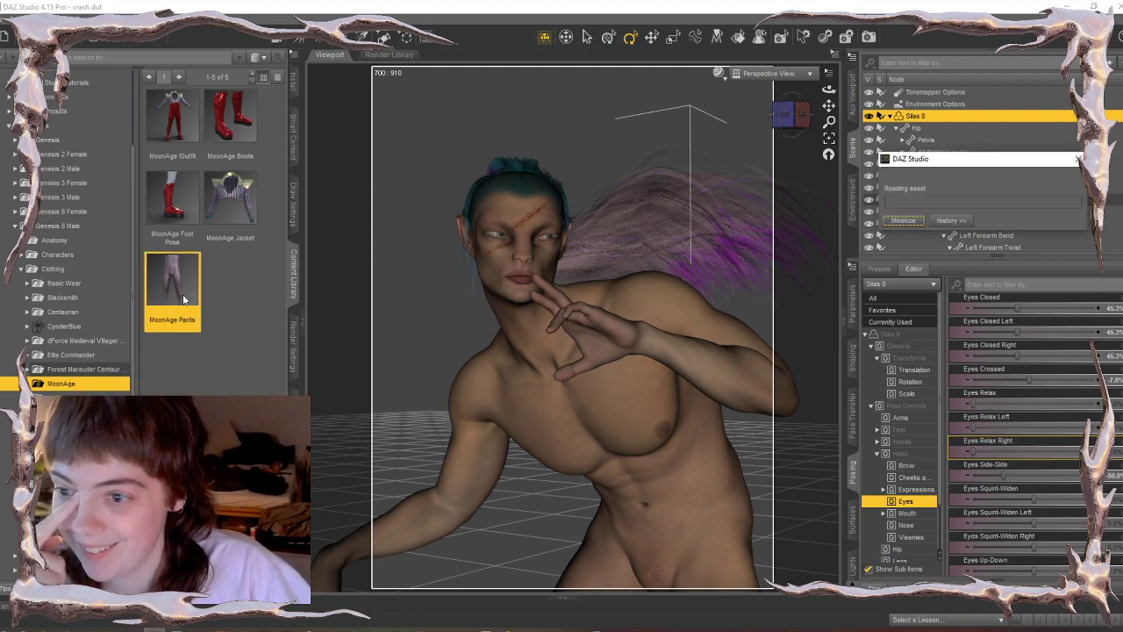
scroll(390, 369, down, 6)
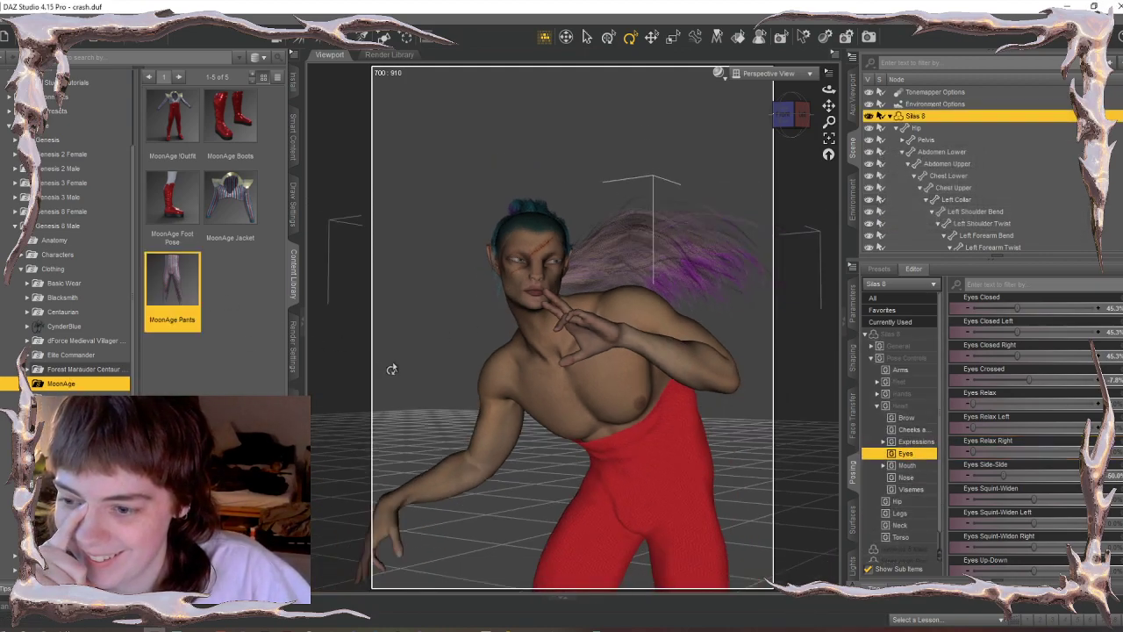
scroll(427, 350, down, 4)
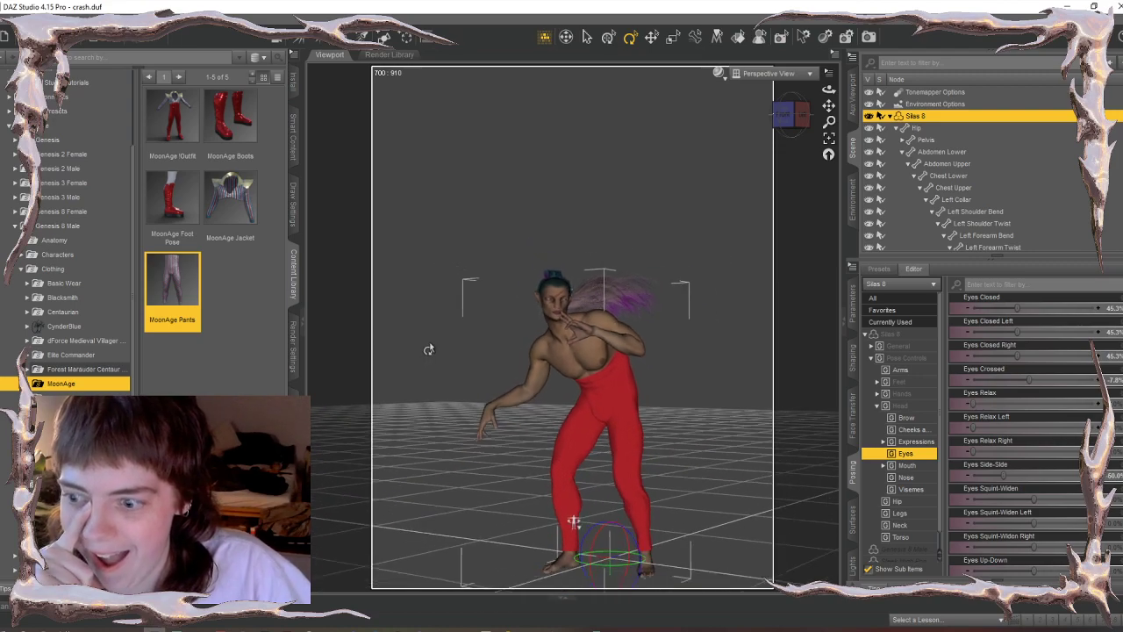
scroll(426, 351, up, 6)
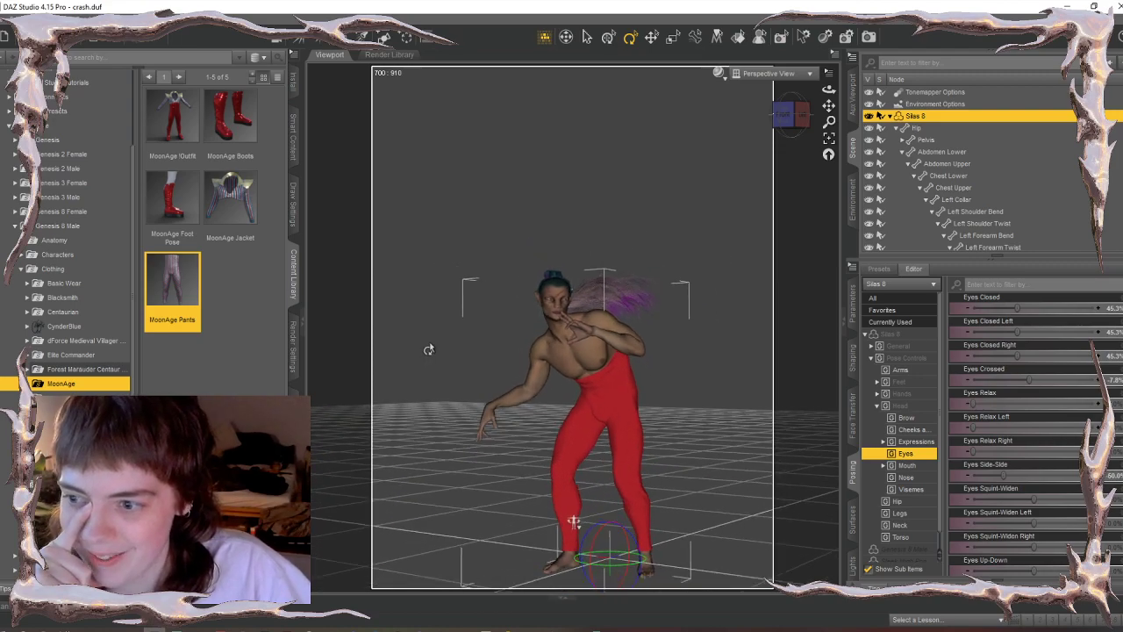
- Collapse Silas 8's bone hierarchy and apply the Moonage Classic Pants material to the MoonAge Pants
click(61, 398)
click(62, 411)
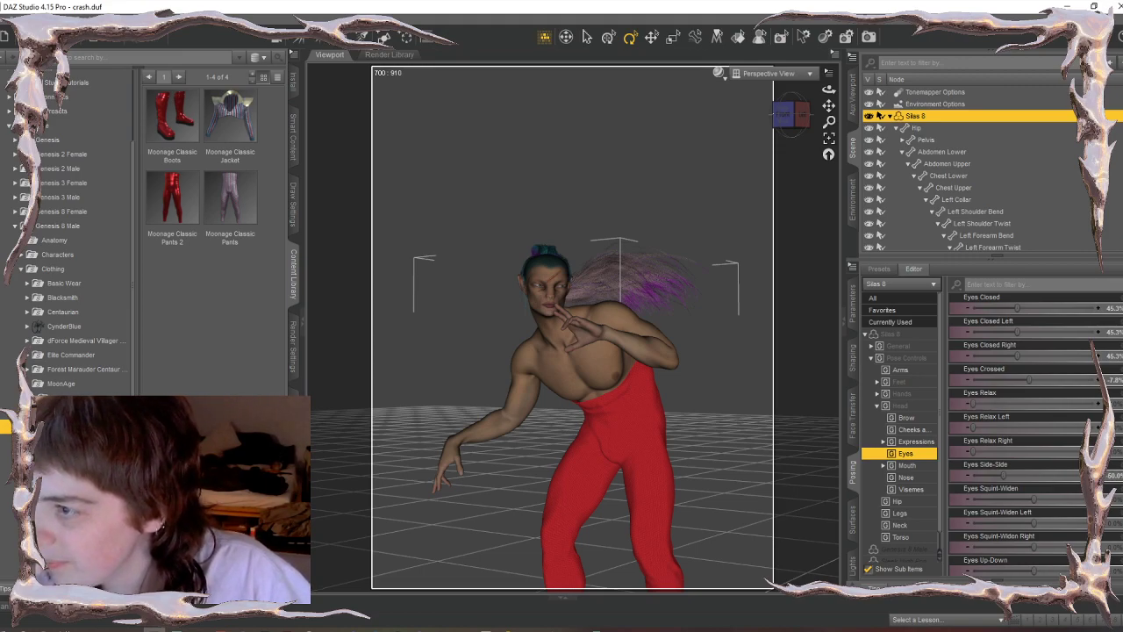
double_click(225, 220)
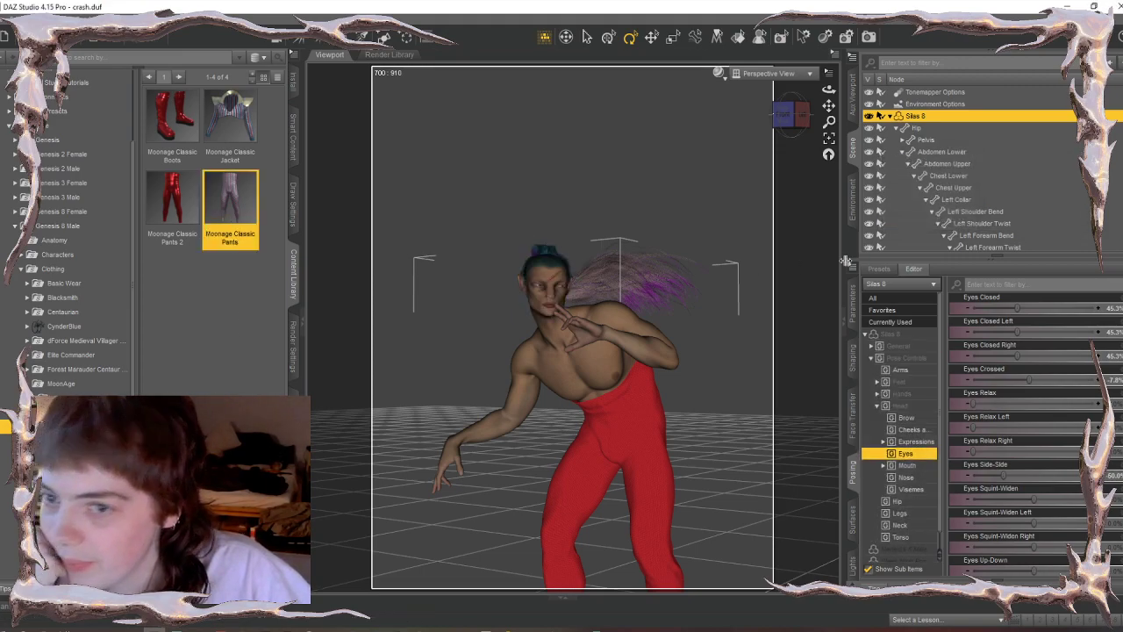
scroll(996, 223, down, 3)
scroll(996, 225, down, 1)
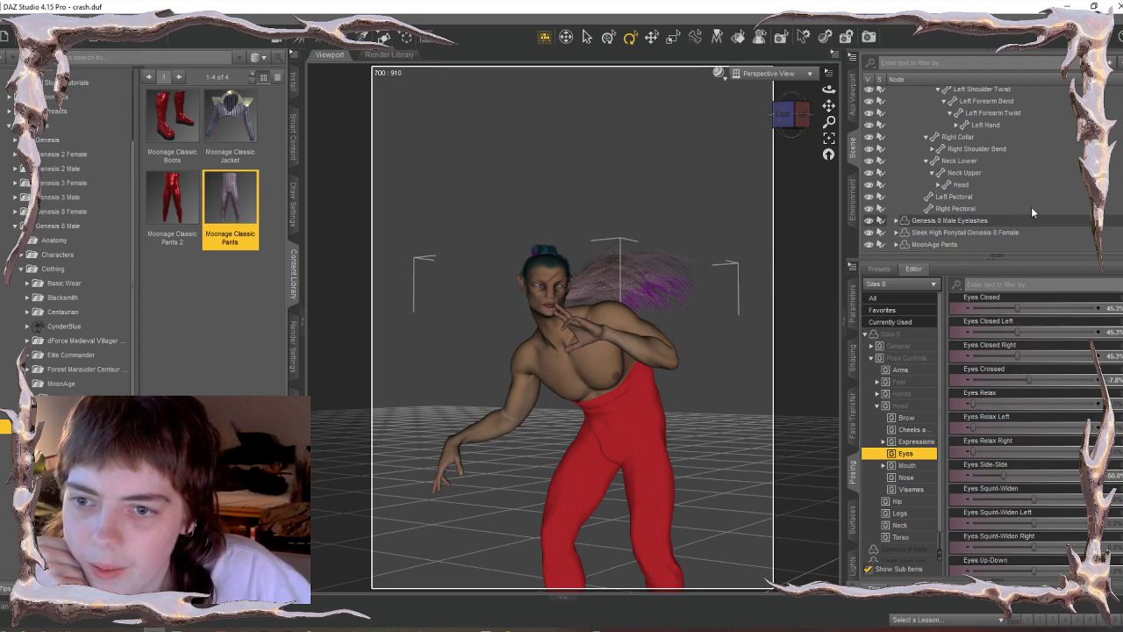
scroll(1031, 210, up, 5)
click(893, 117)
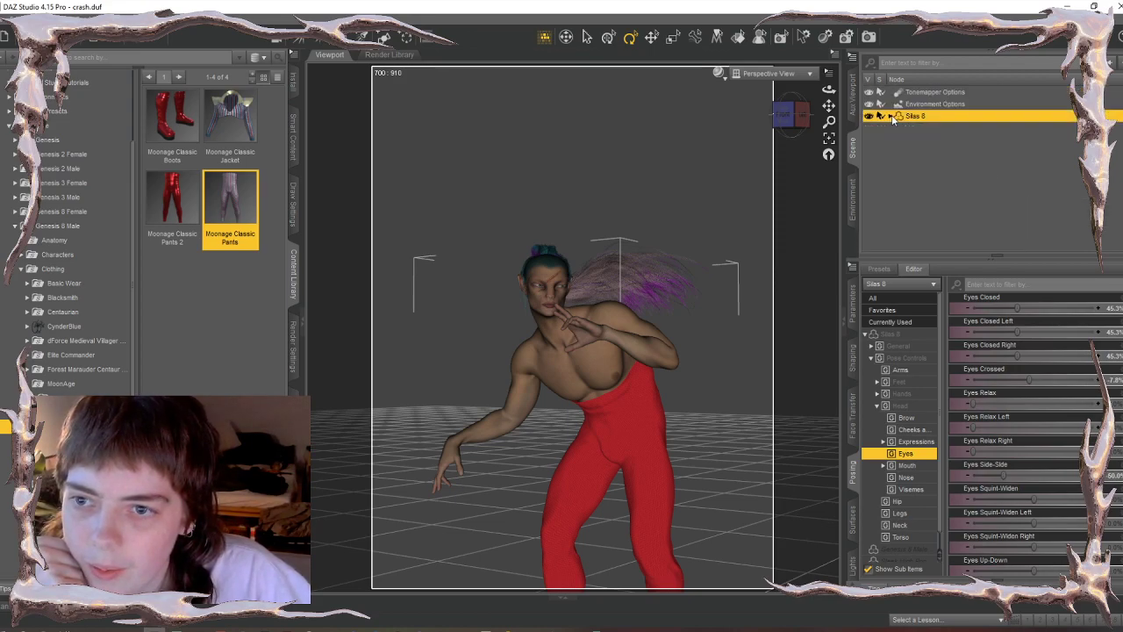
click(889, 116)
click(896, 129)
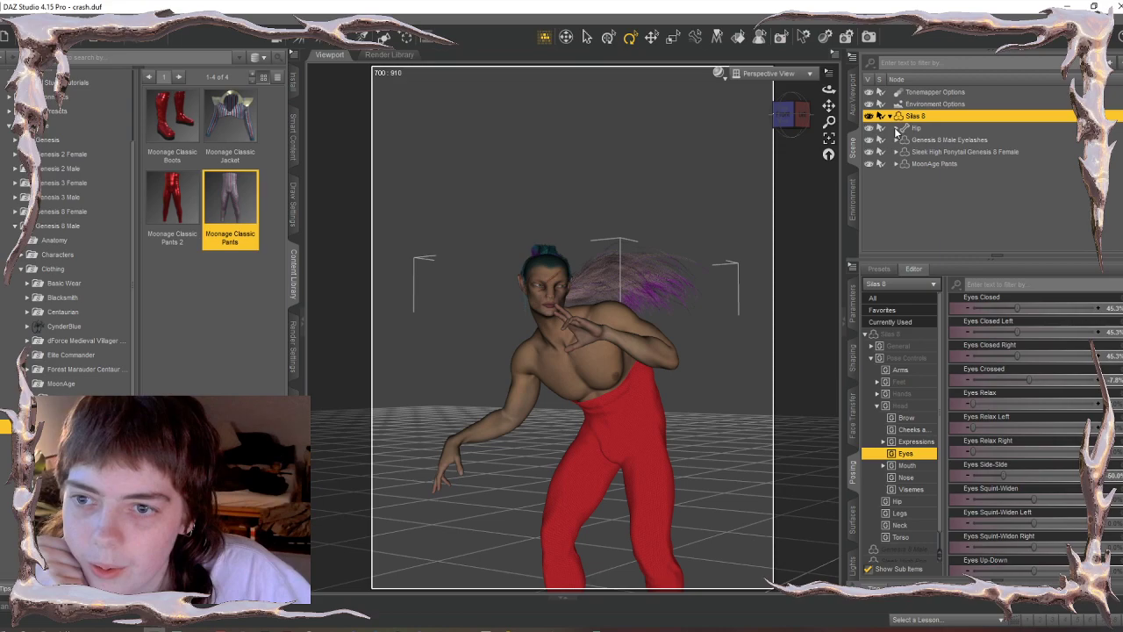
click(935, 164)
double_click(230, 208)
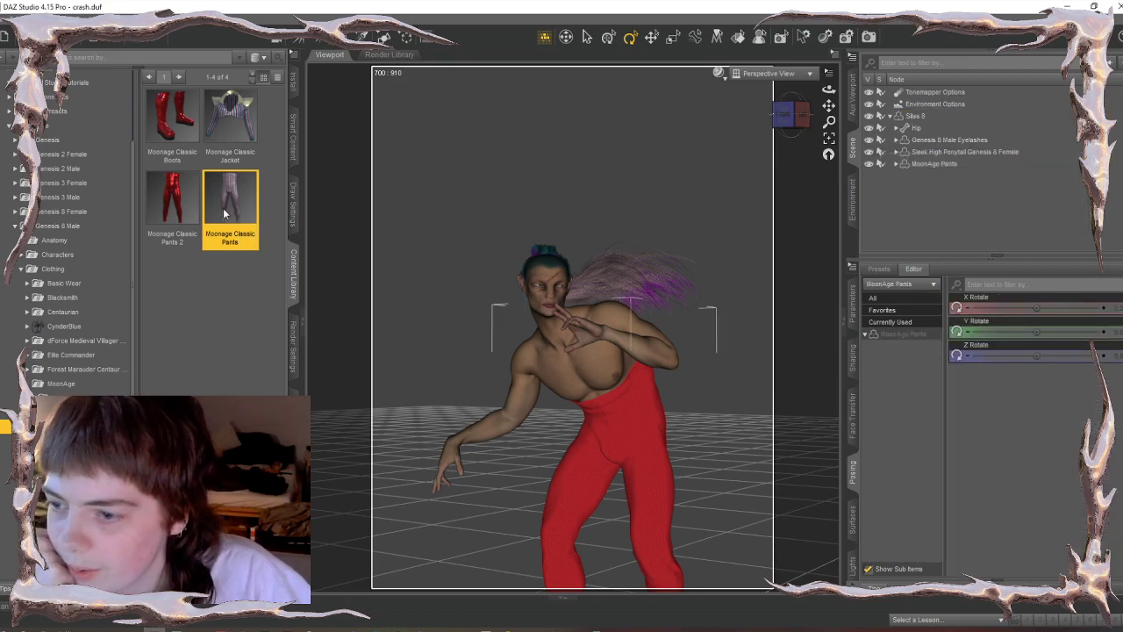
- Switch the viewport to NVIDIA Iray and compare the Moonage Classic Pants 2 material with Moonage Classic Pants on the trousers
click(719, 73)
click(711, 211)
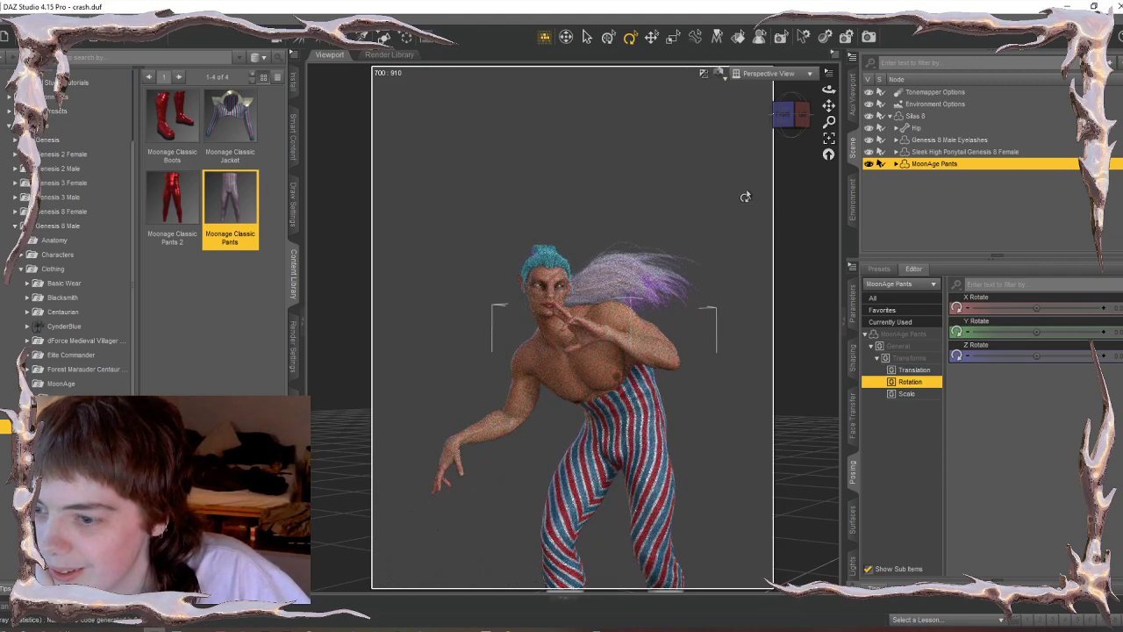
scroll(744, 197, up, 5)
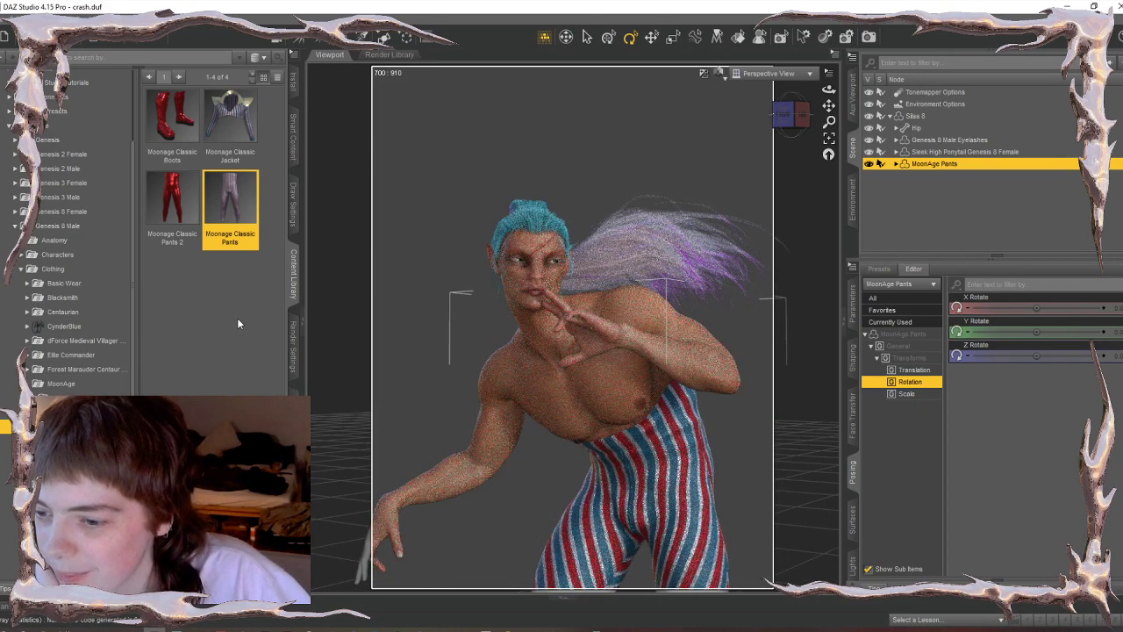
double_click(172, 203)
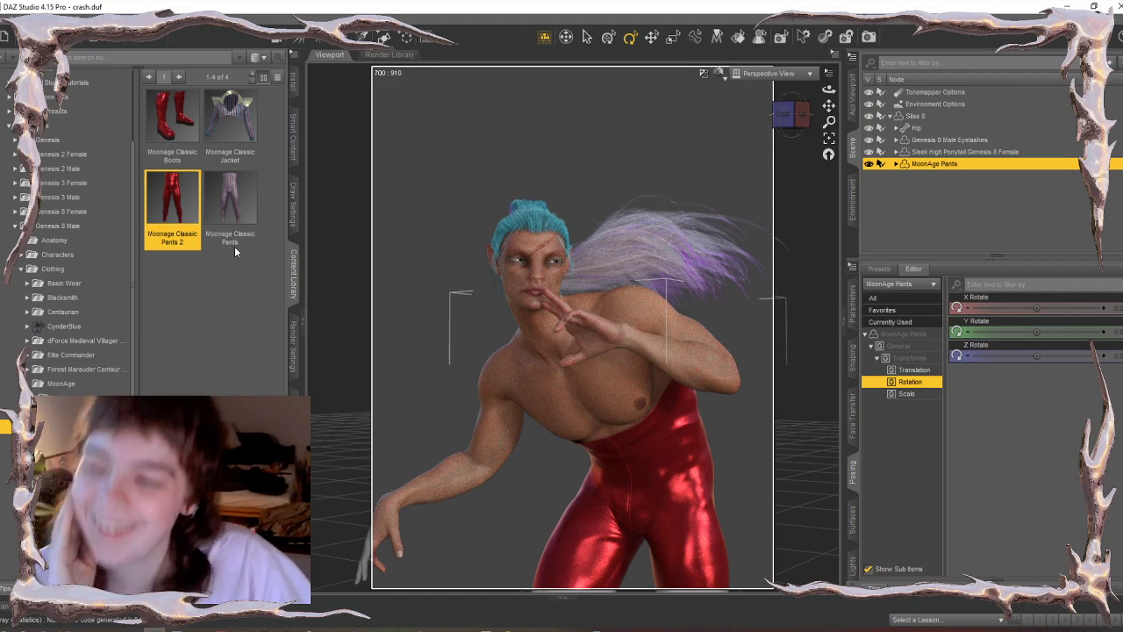
double_click(228, 209)
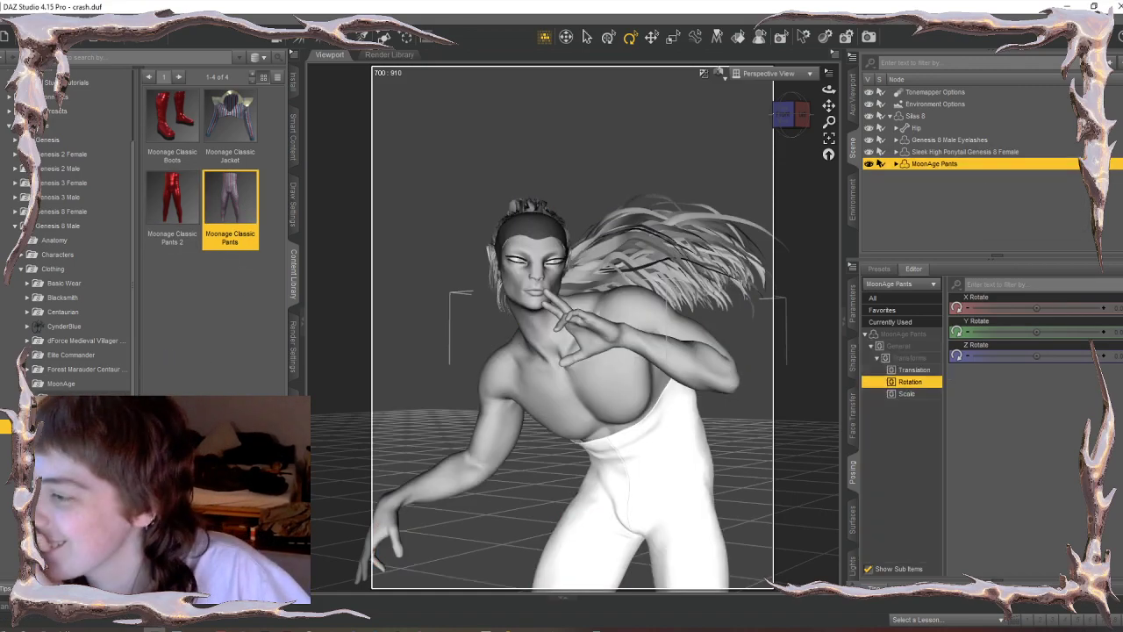
- Save the scene and load the MoonAge Jacket from the MoonAge clothing folder onto Silas 8
click(61, 383)
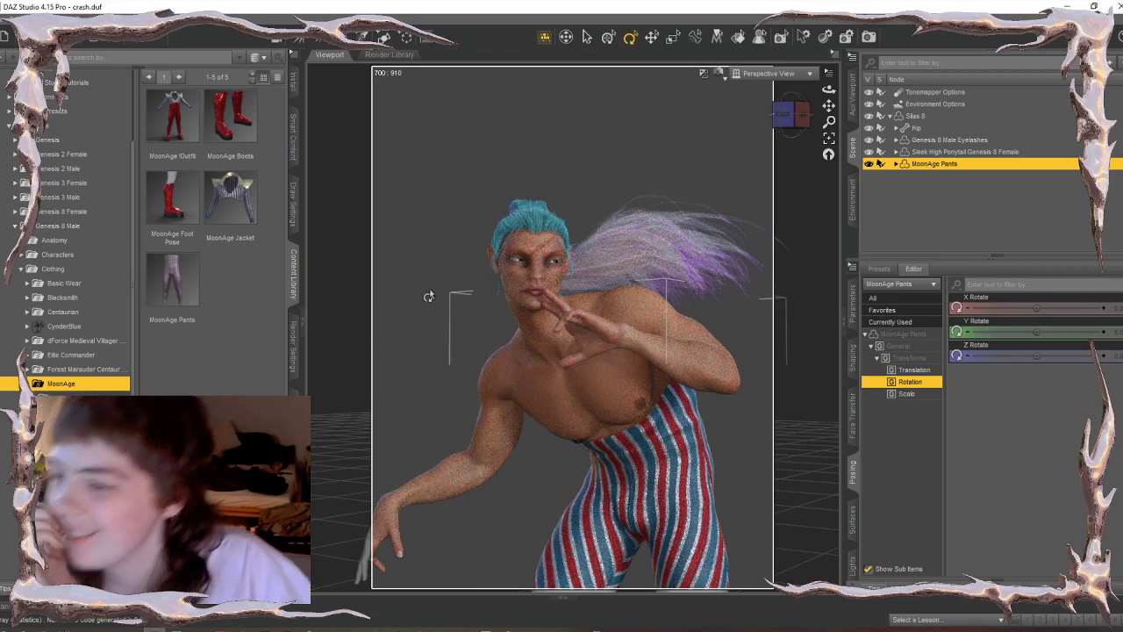
key(ctrl+s)
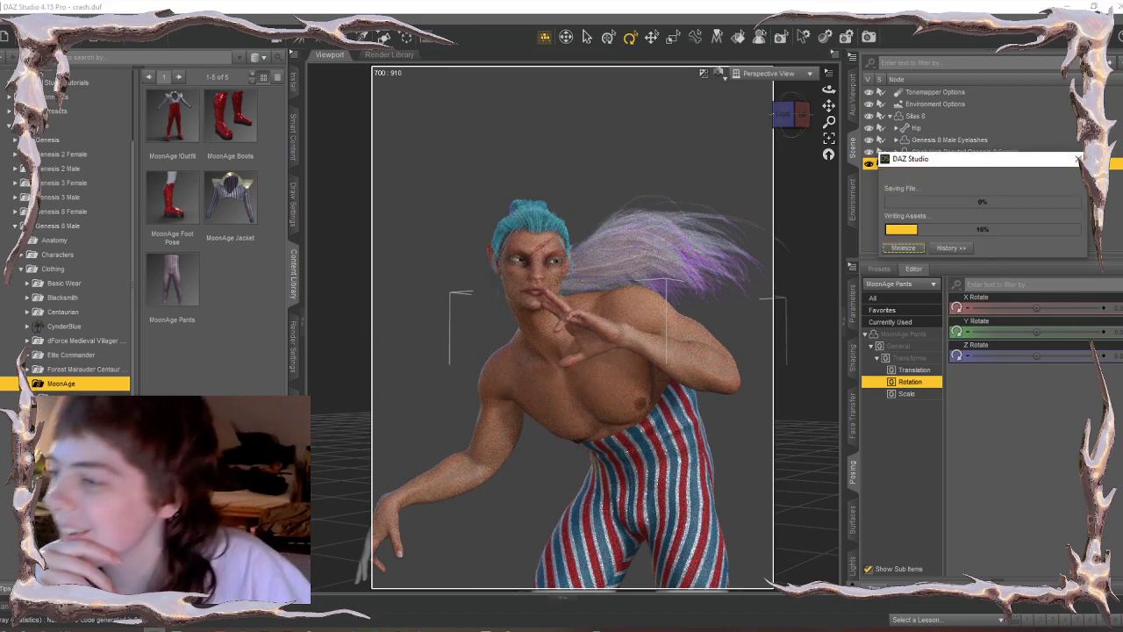
click(230, 200)
click(923, 115)
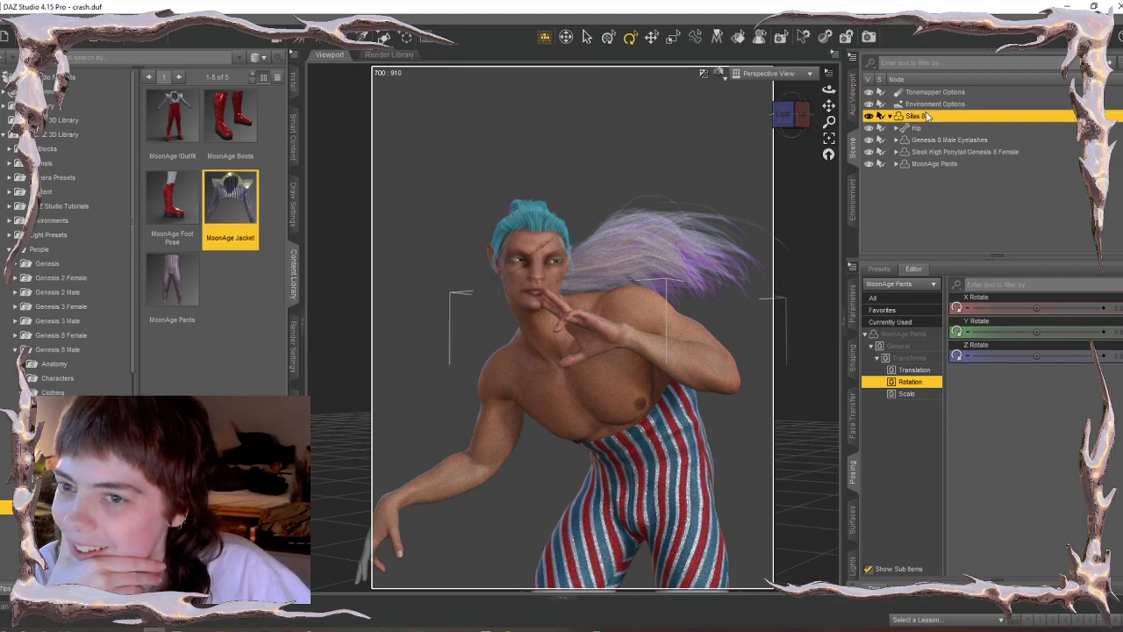
double_click(226, 208)
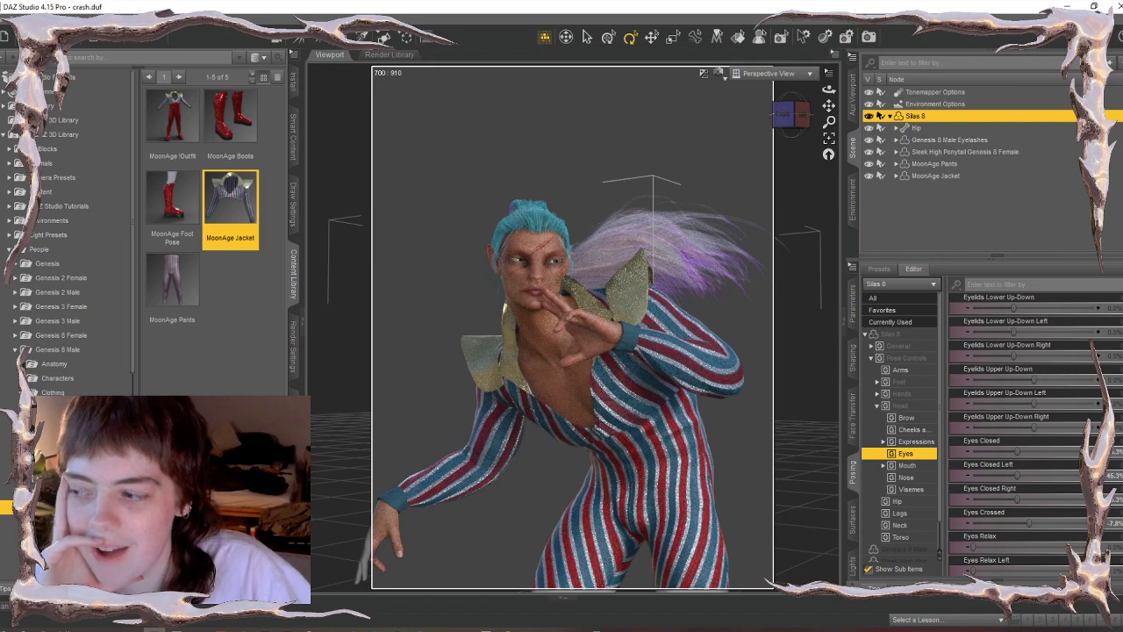
- Return to the Moonage materials and apply Moonage Classic Pants 2 to the MoonAge Pants beneath the striped jacket
click(64, 522)
scroll(74, 509, down, 3)
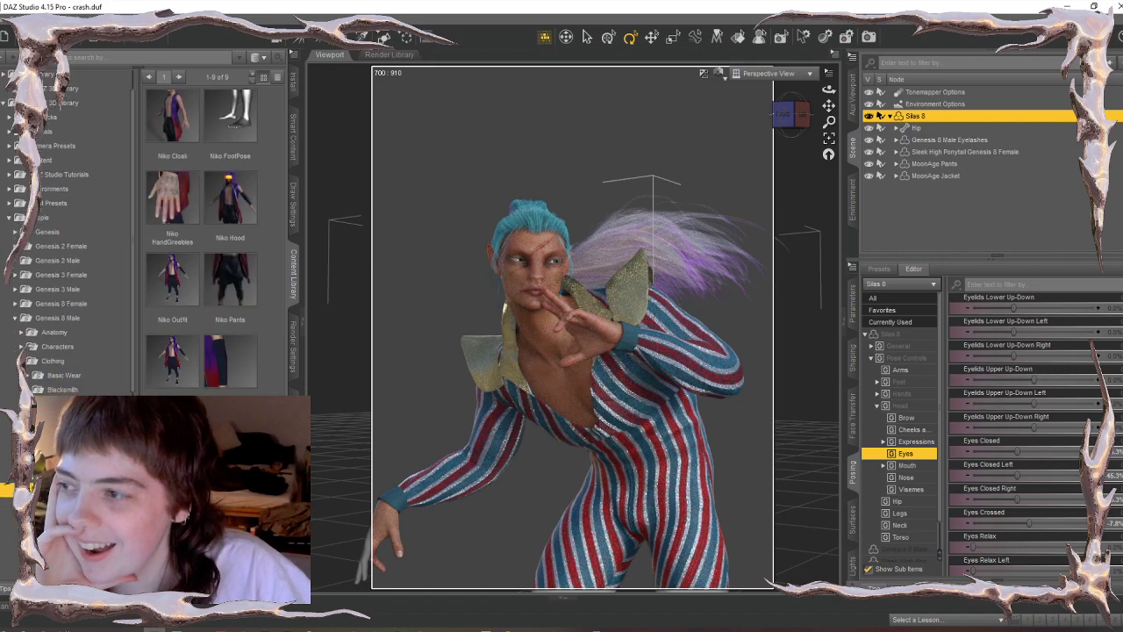
click(61, 383)
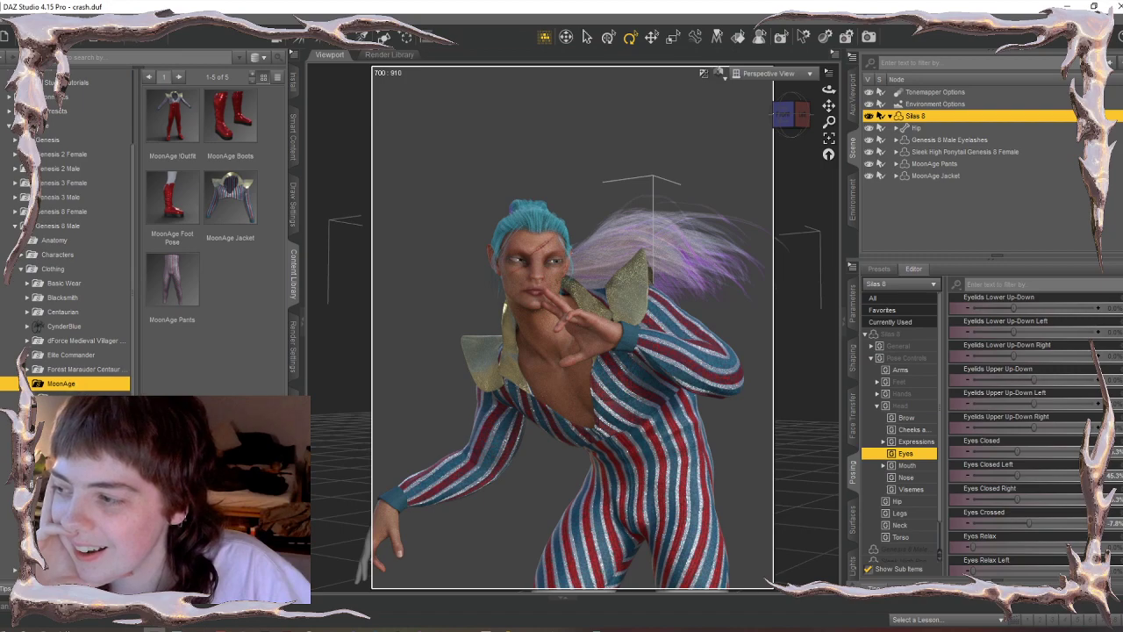
click(61, 397)
click(63, 413)
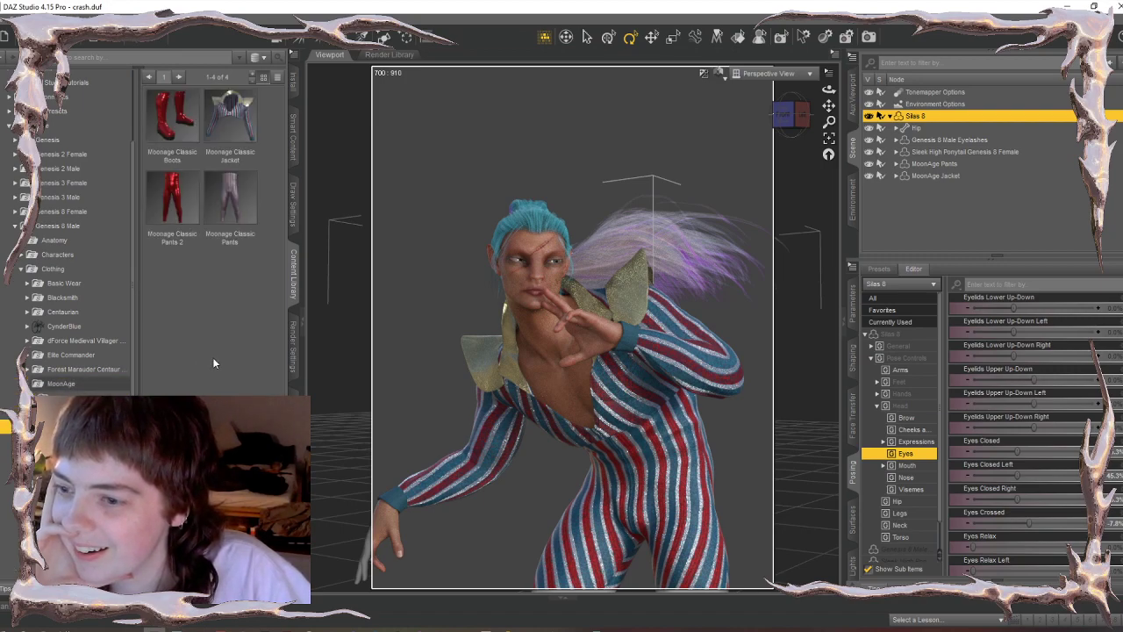
click(935, 165)
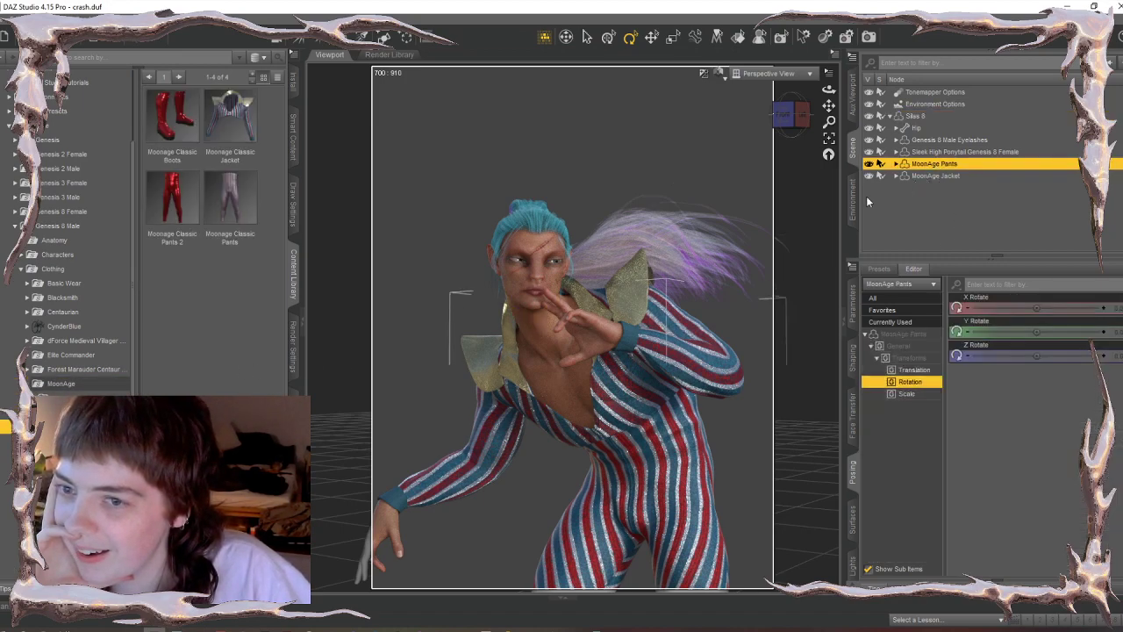
click(991, 177)
double_click(175, 199)
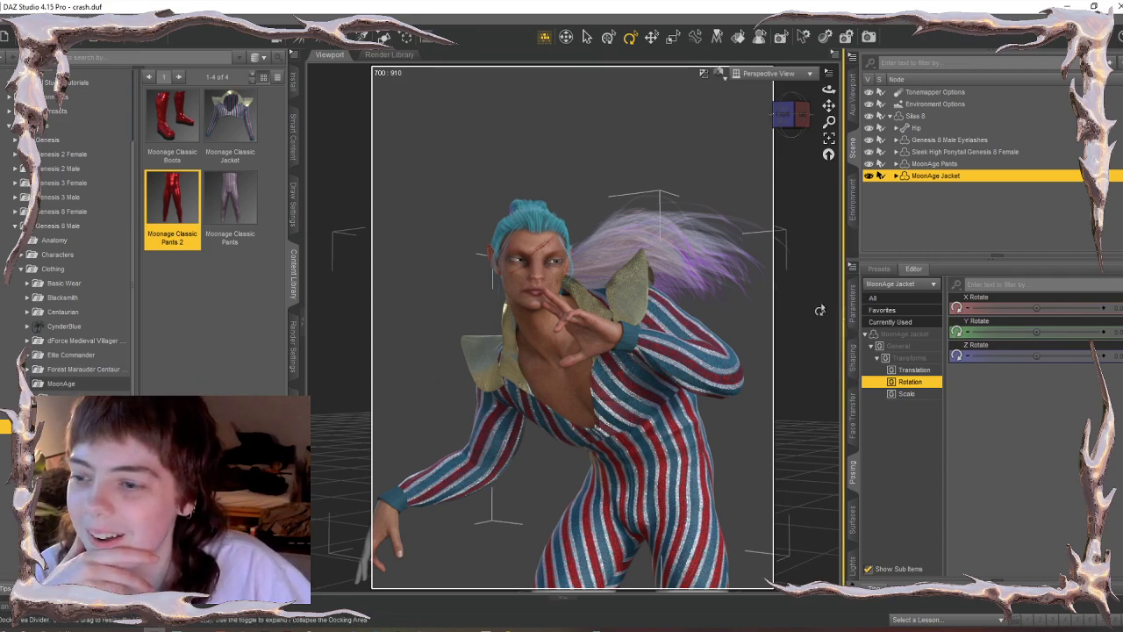
click(928, 164)
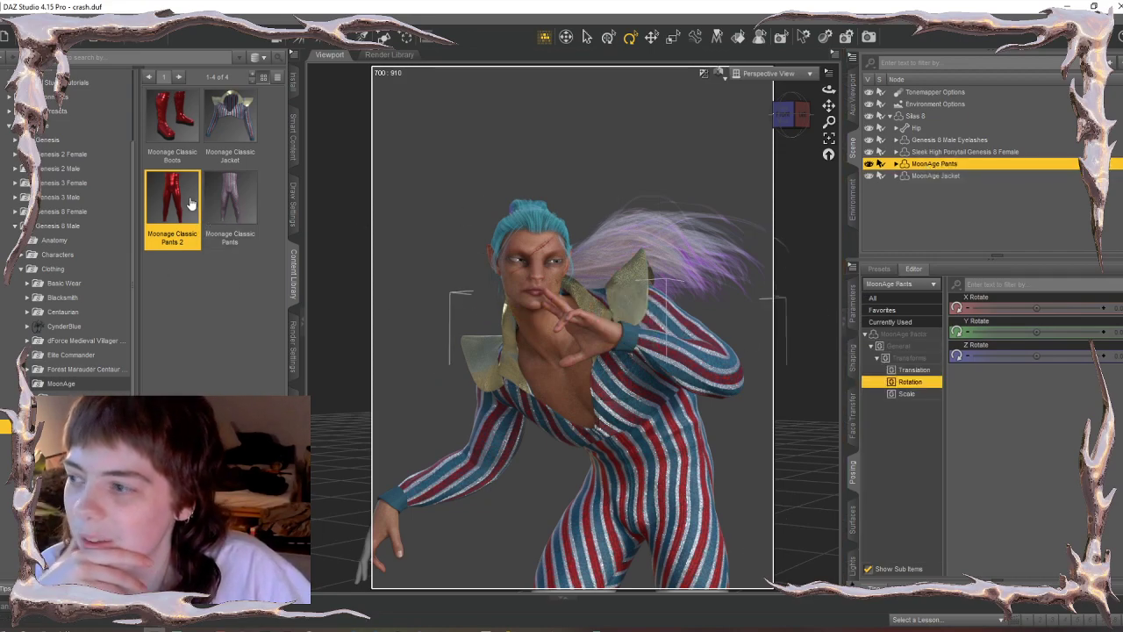
double_click(184, 195)
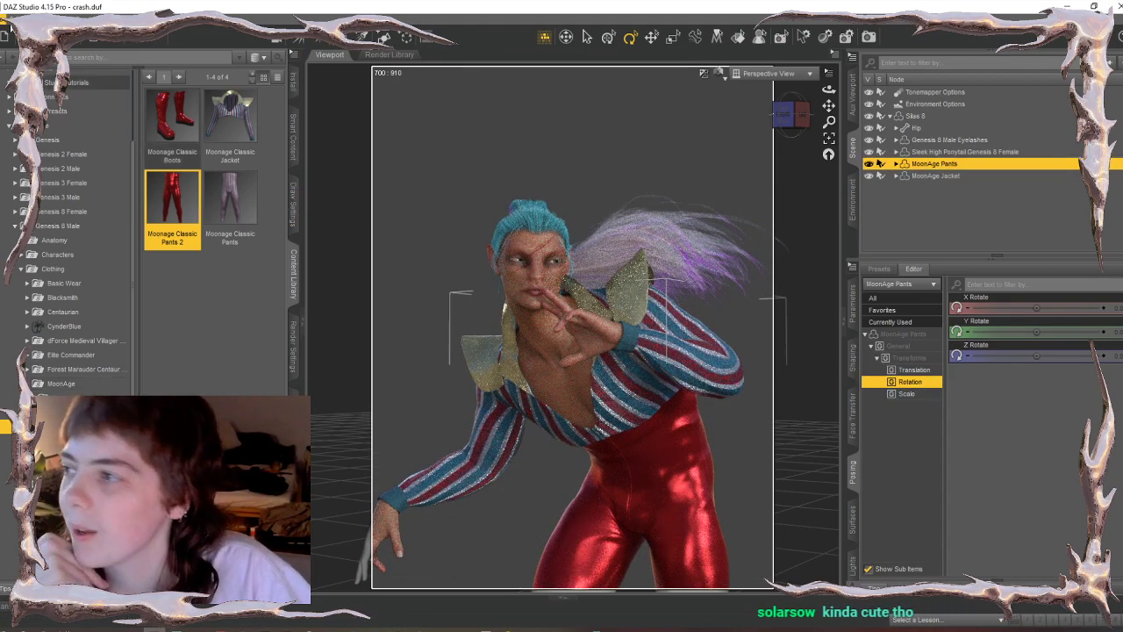
- Switch the viewport drawing style to Texture Shaded
click(13, 33)
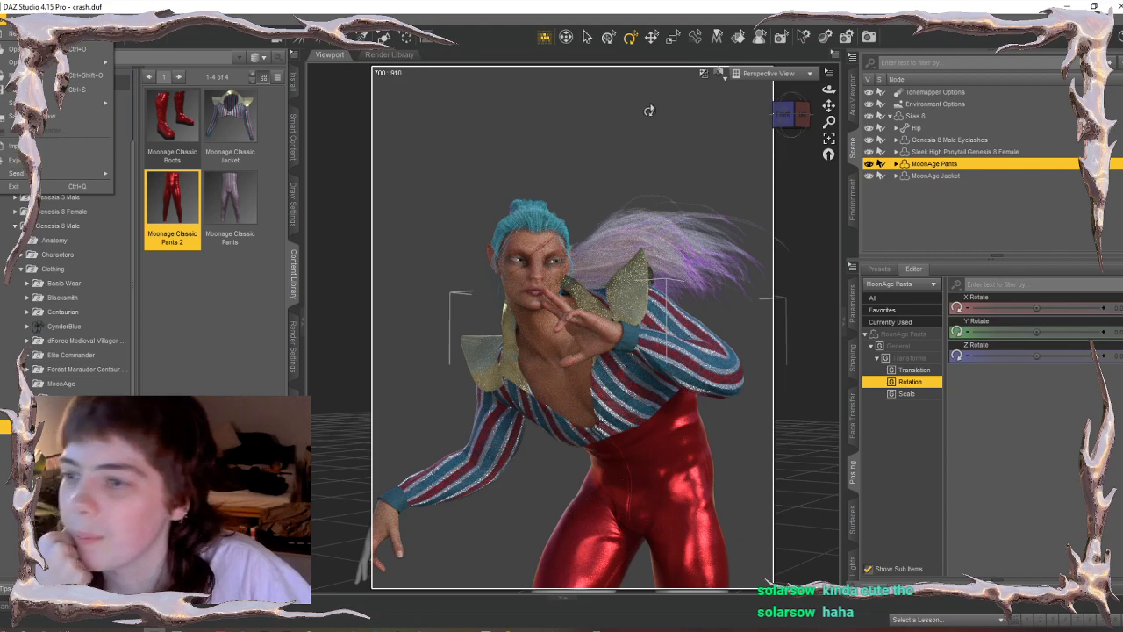
click(718, 74)
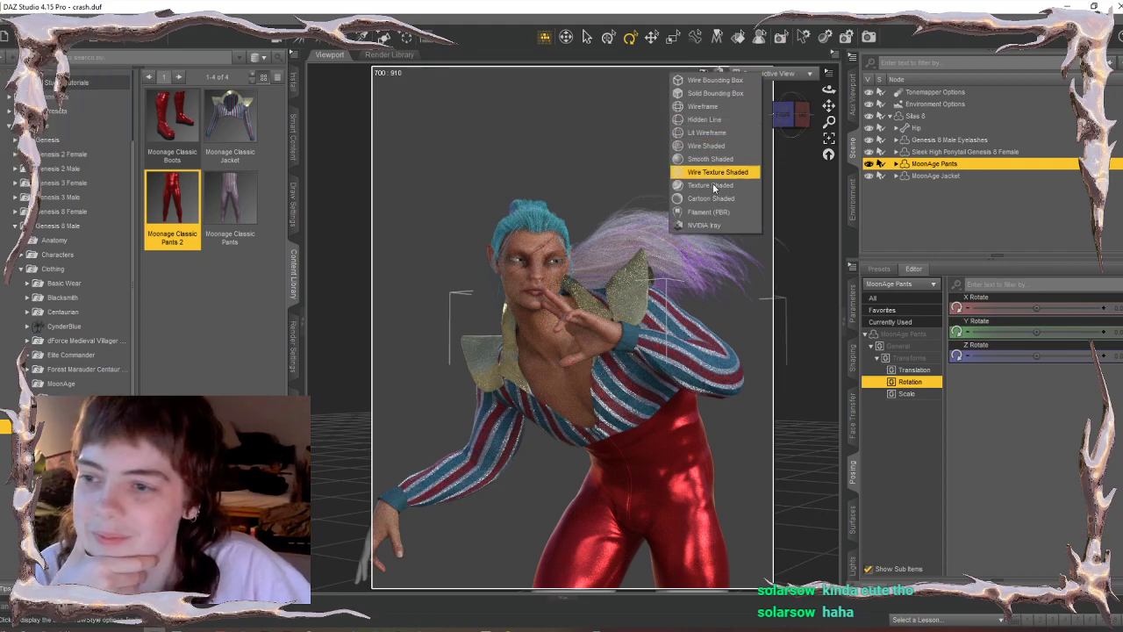
click(702, 184)
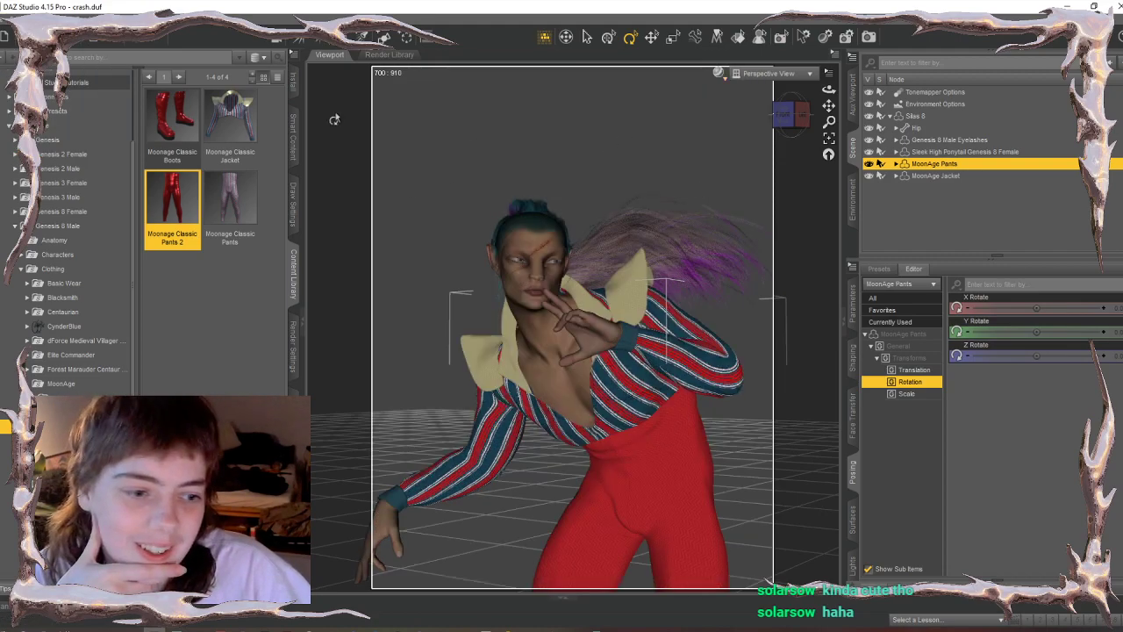
- Start exporting the dressed Silas 8 scene as an OBJ file into the models folder inside Desktop > Personal
click(5, 23)
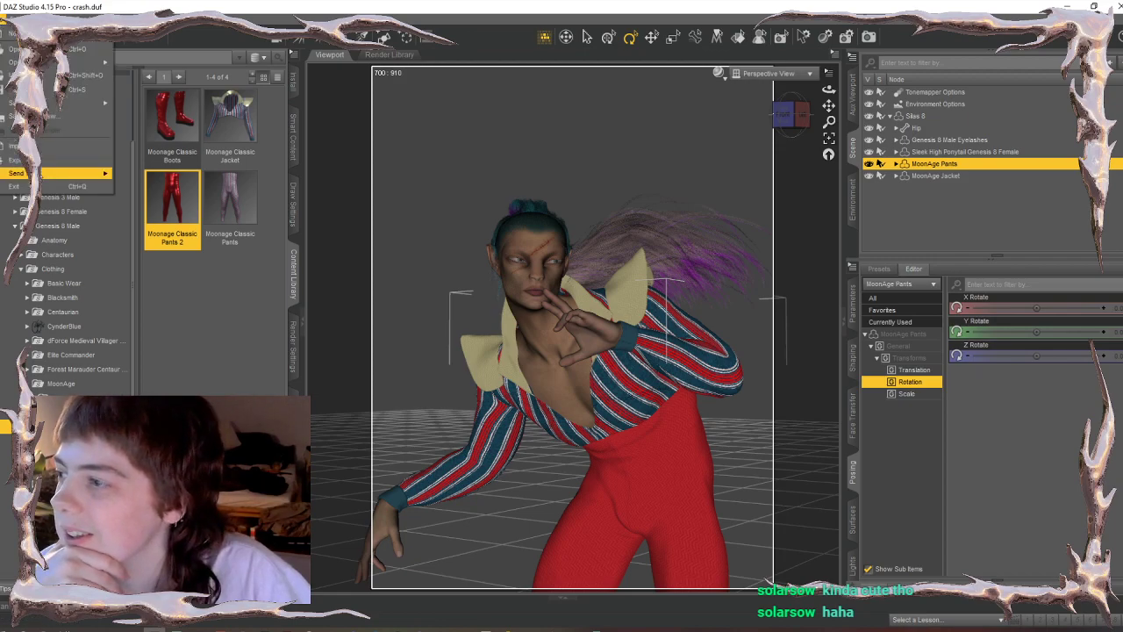
click(19, 160)
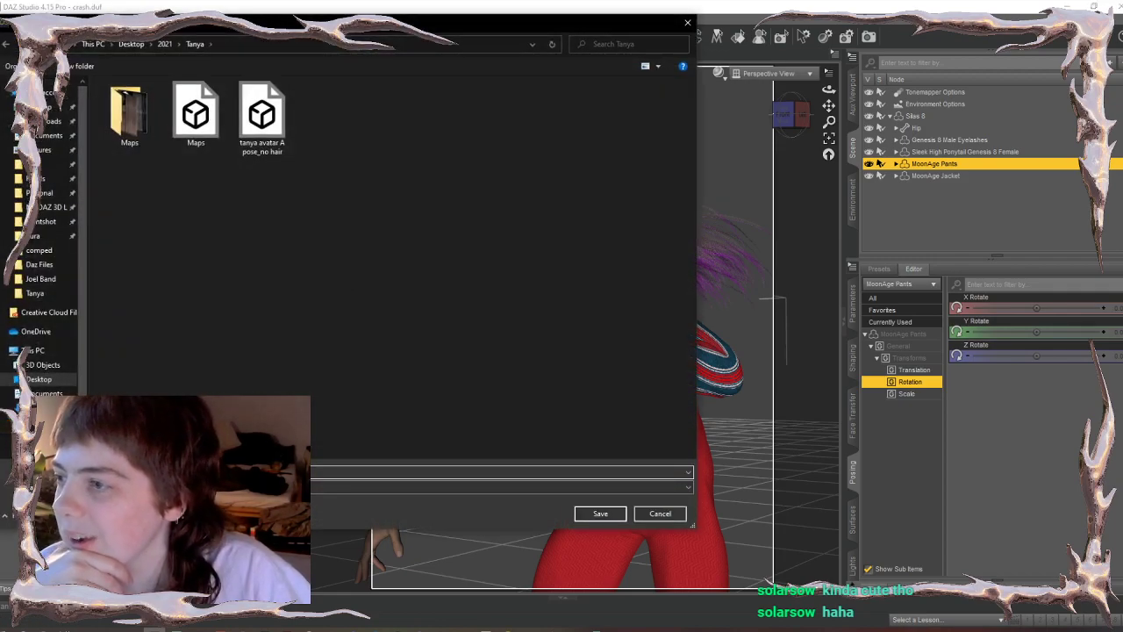
click(39, 192)
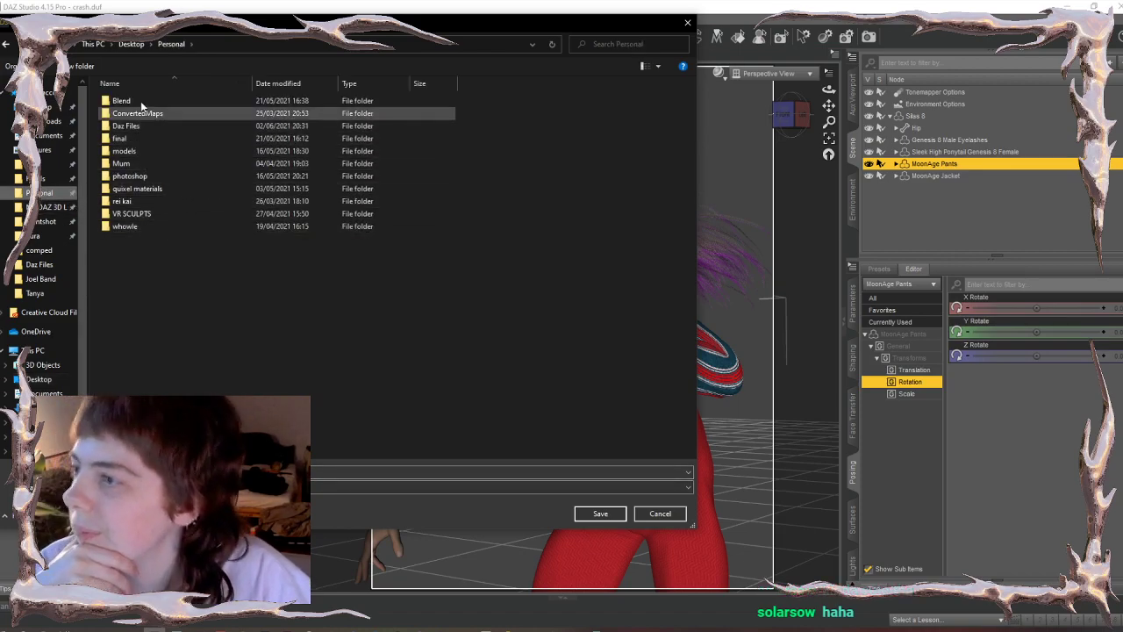
double_click(151, 149)
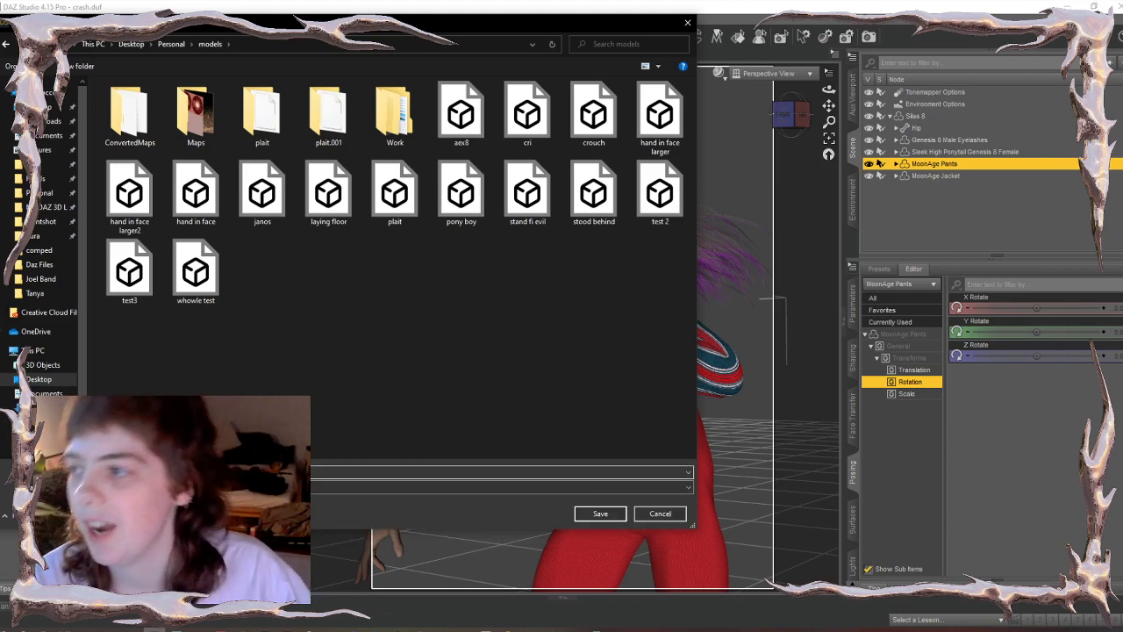
click(605, 513)
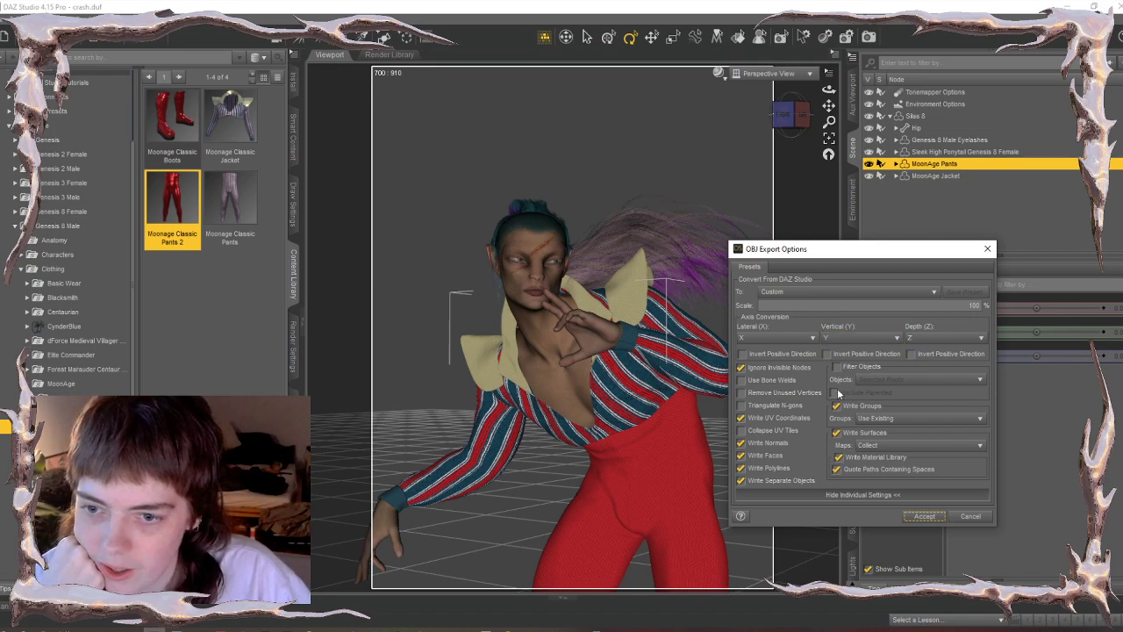
- Keep the Custom preset, adjust the export scale, and accept the OBJ export with the material library and collected maps
click(798, 294)
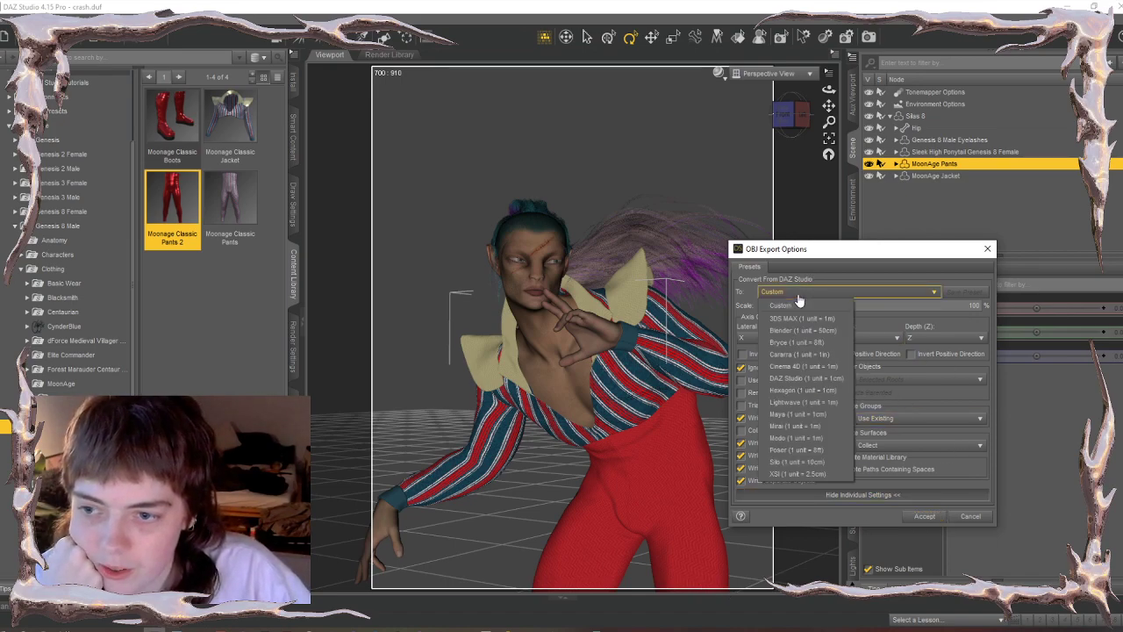
click(955, 307)
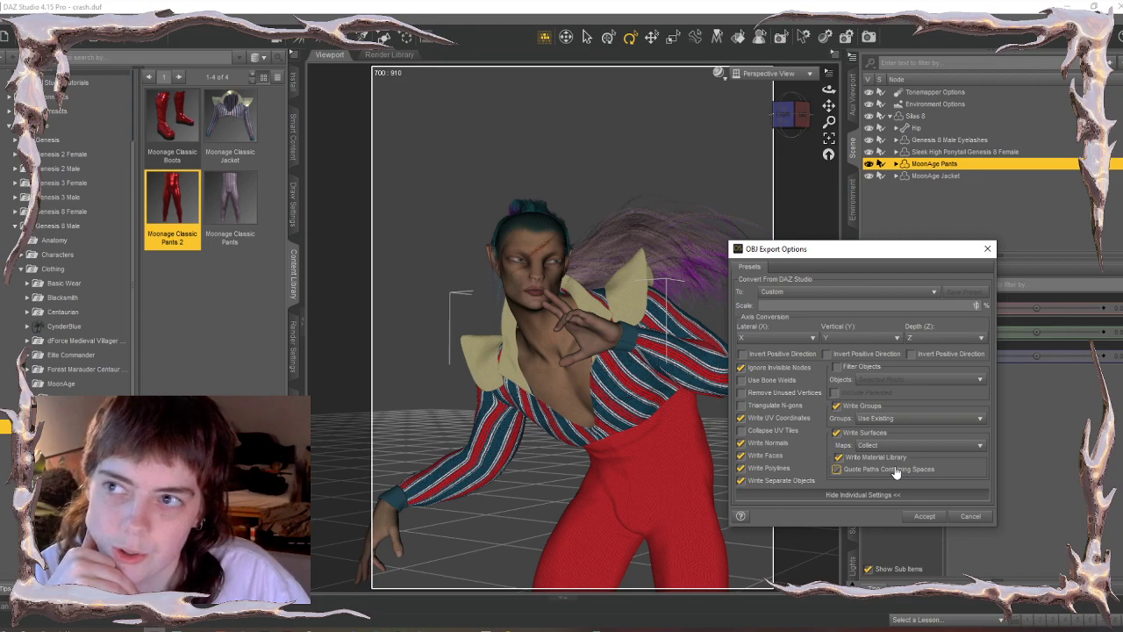
click(926, 516)
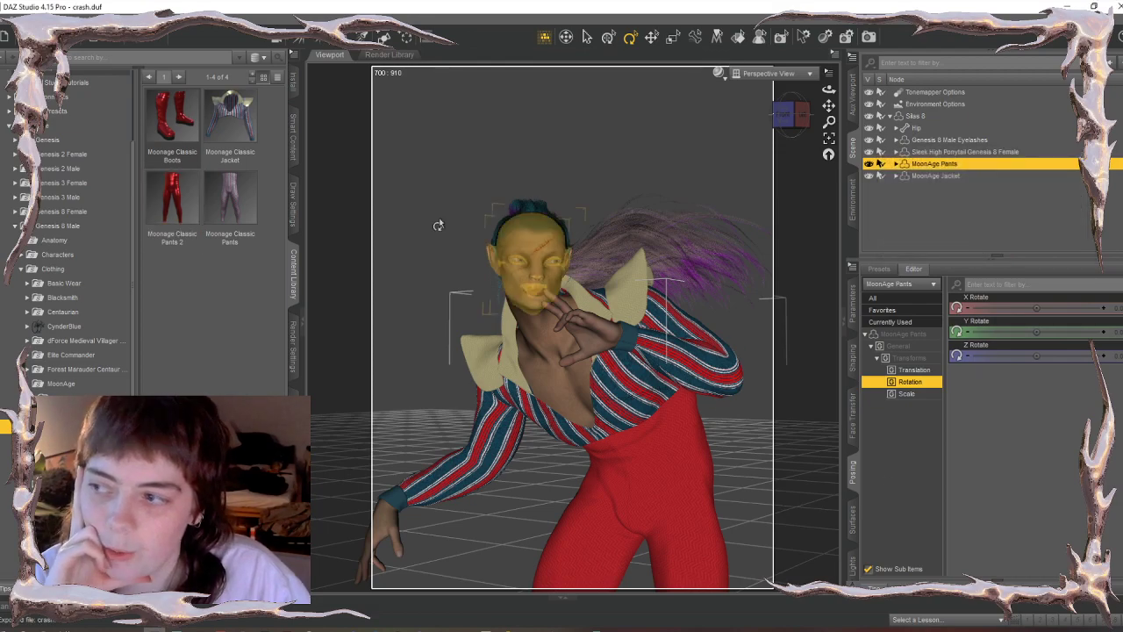
- Save the crash.duf scene and close DAZ Studio
click(7, 20)
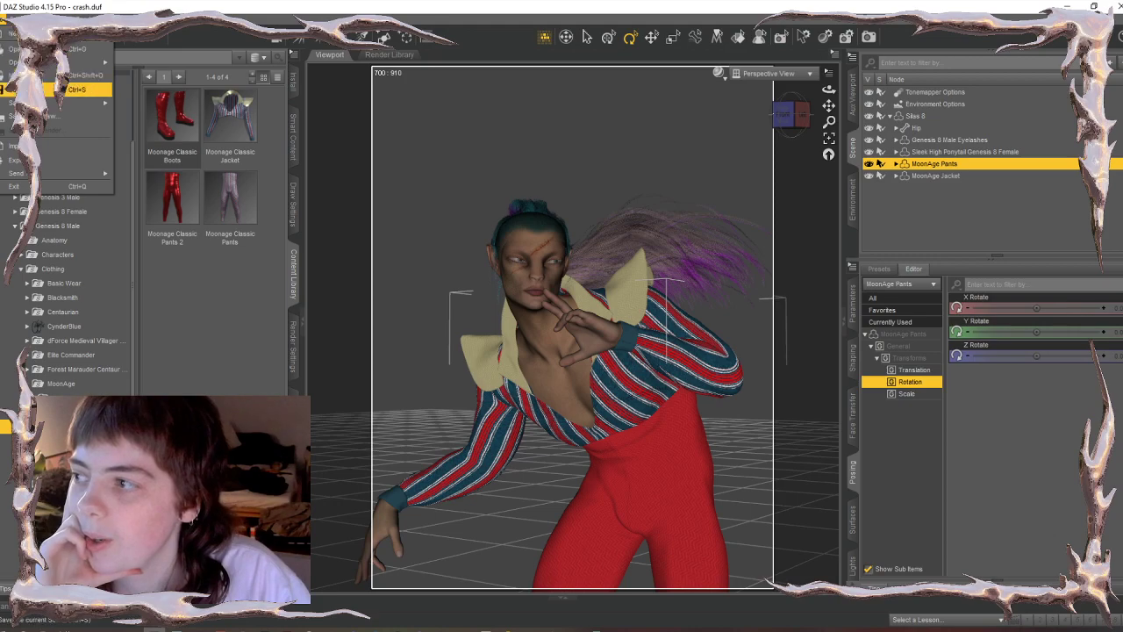
click(43, 90)
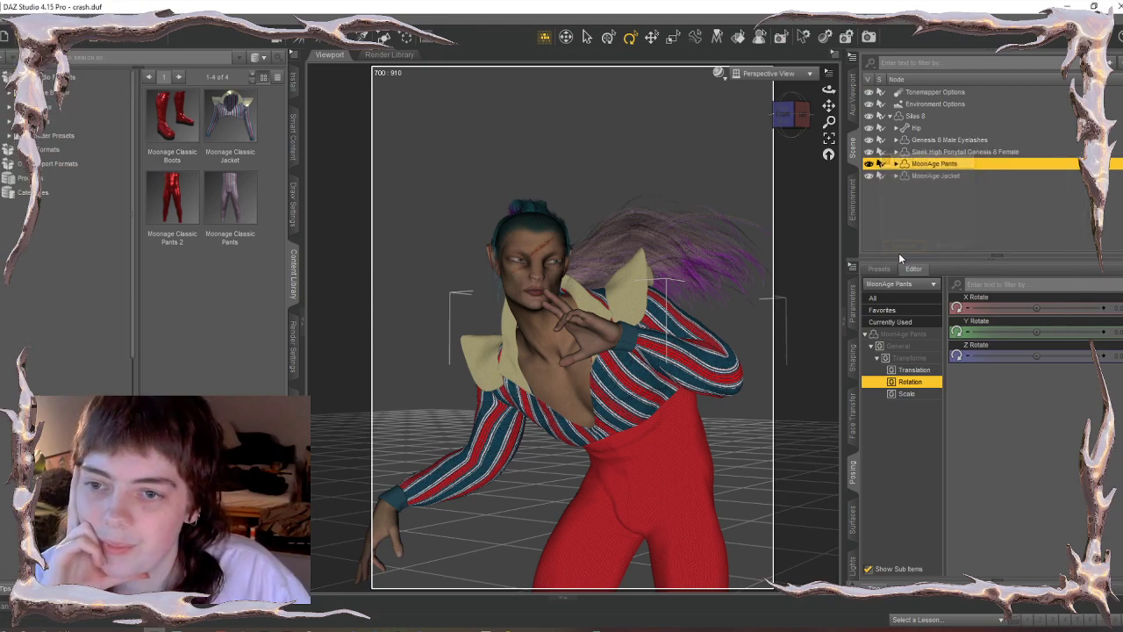
click(1117, 7)
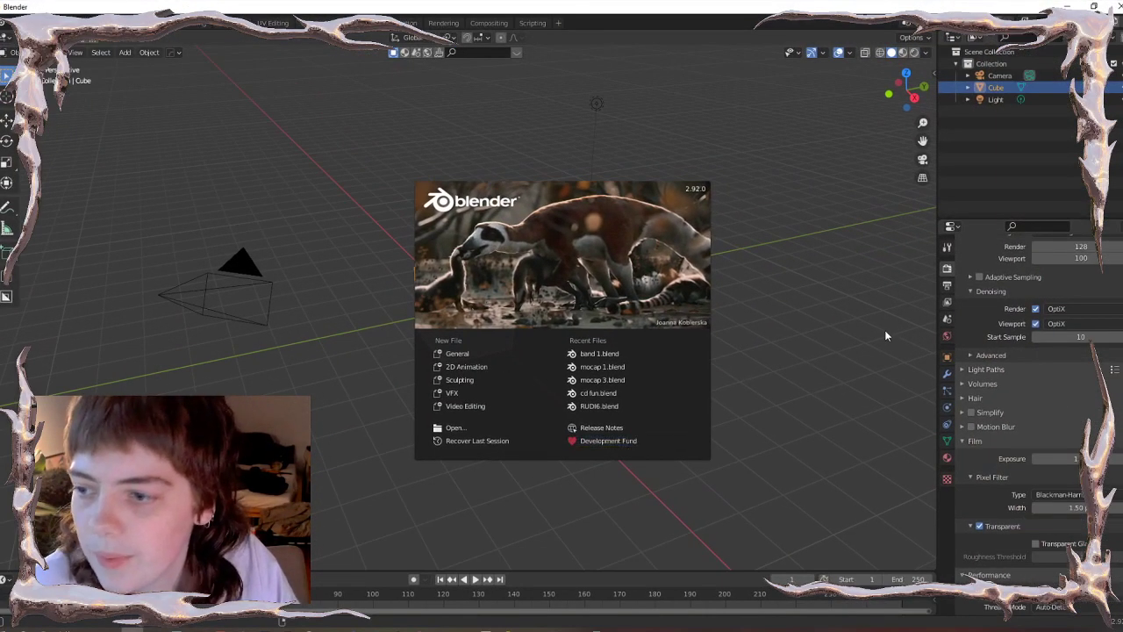
- Switch to Blender and delete the default camera, cube and light from the new scene
click(884, 330)
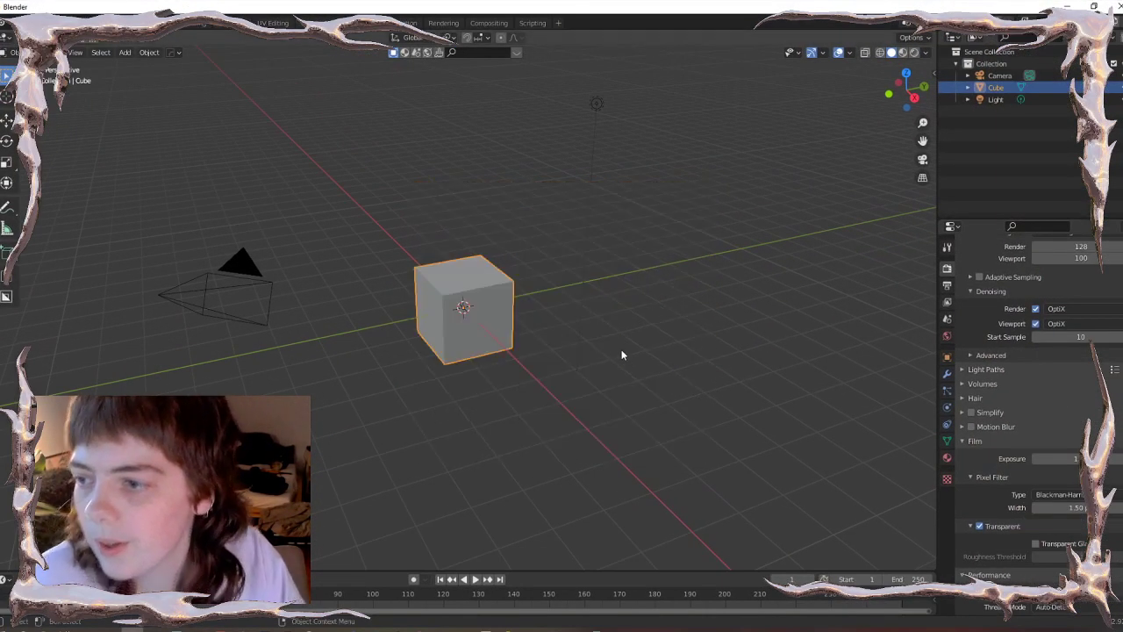
key(a)
key(x)
click(560, 416)
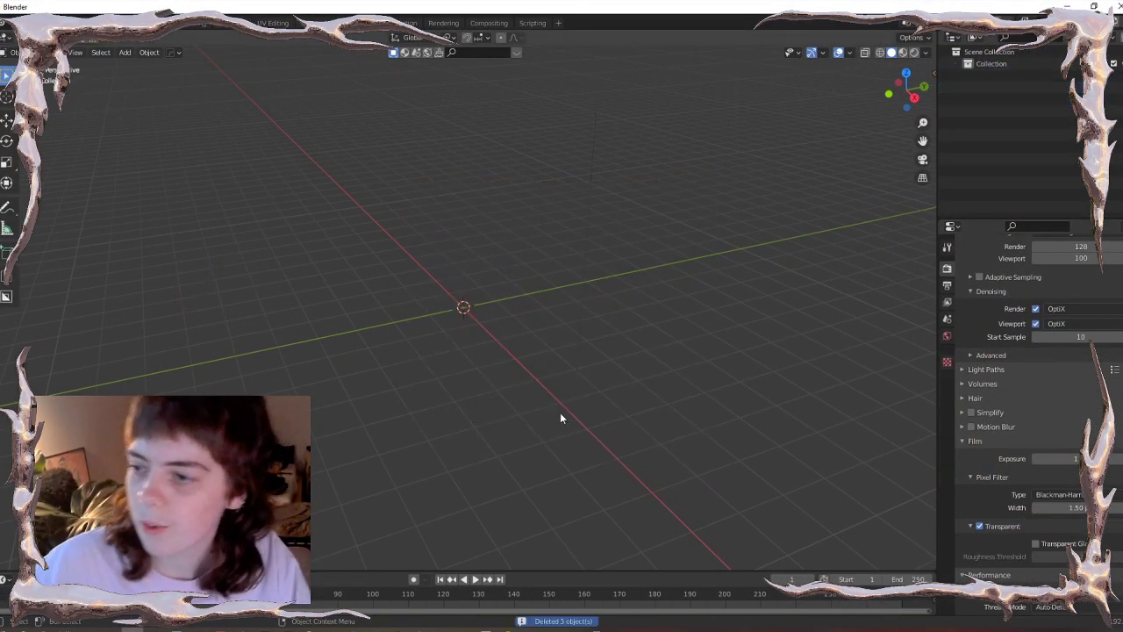
click(17, 23)
mouse_move(34, 182)
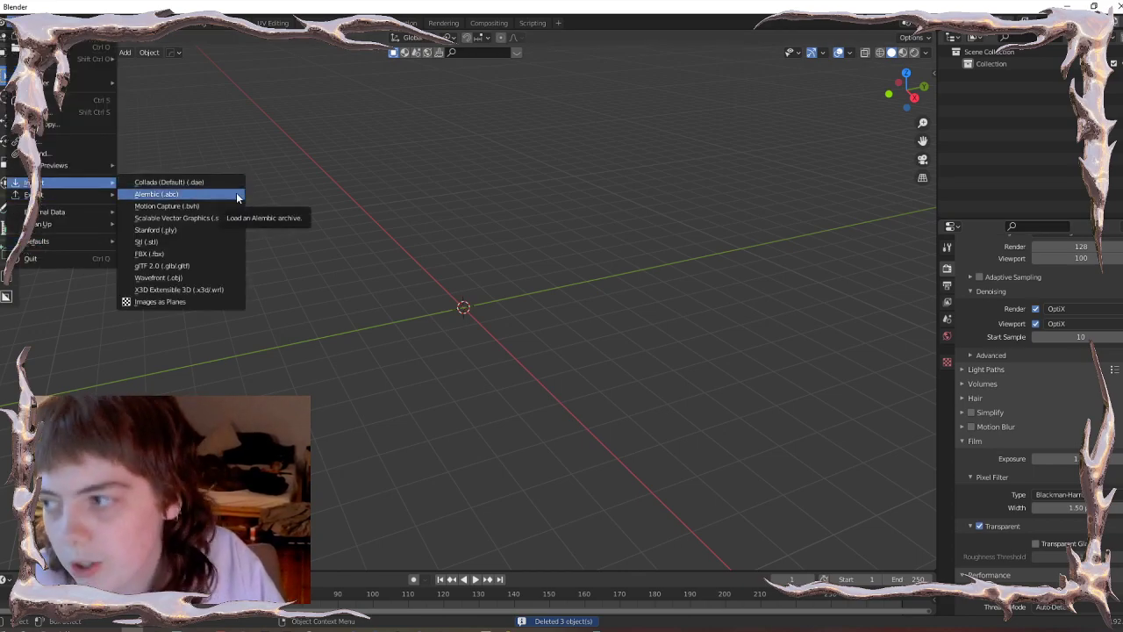
click(171, 194)
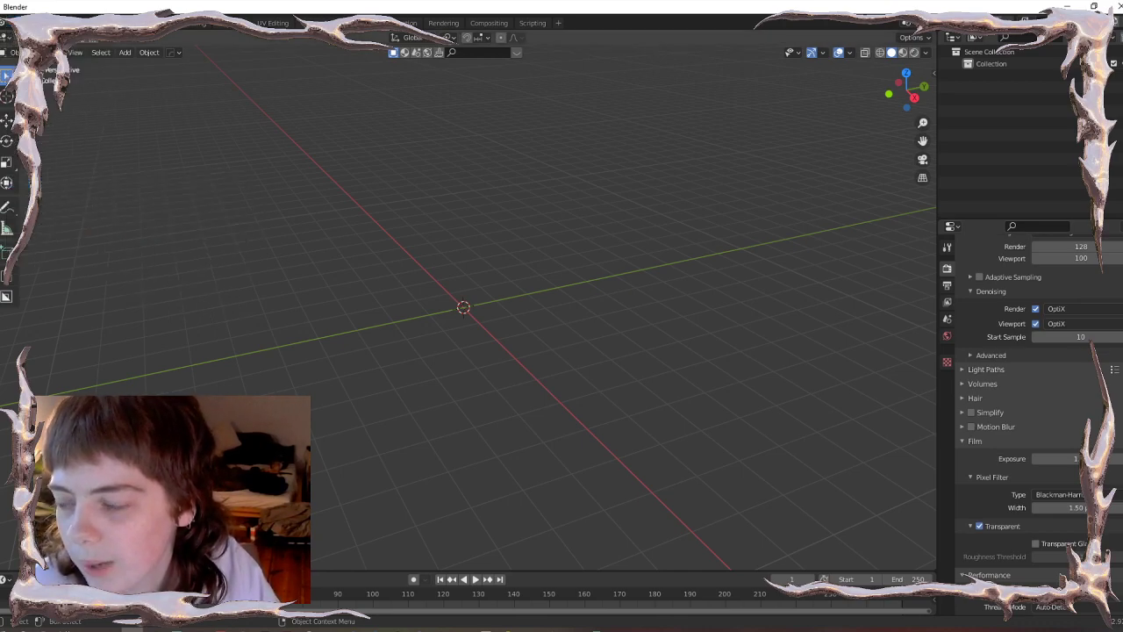
- Import the exported character as a Wavefront OBJ and clear the selection of its body and clothing meshes
click(26, 23)
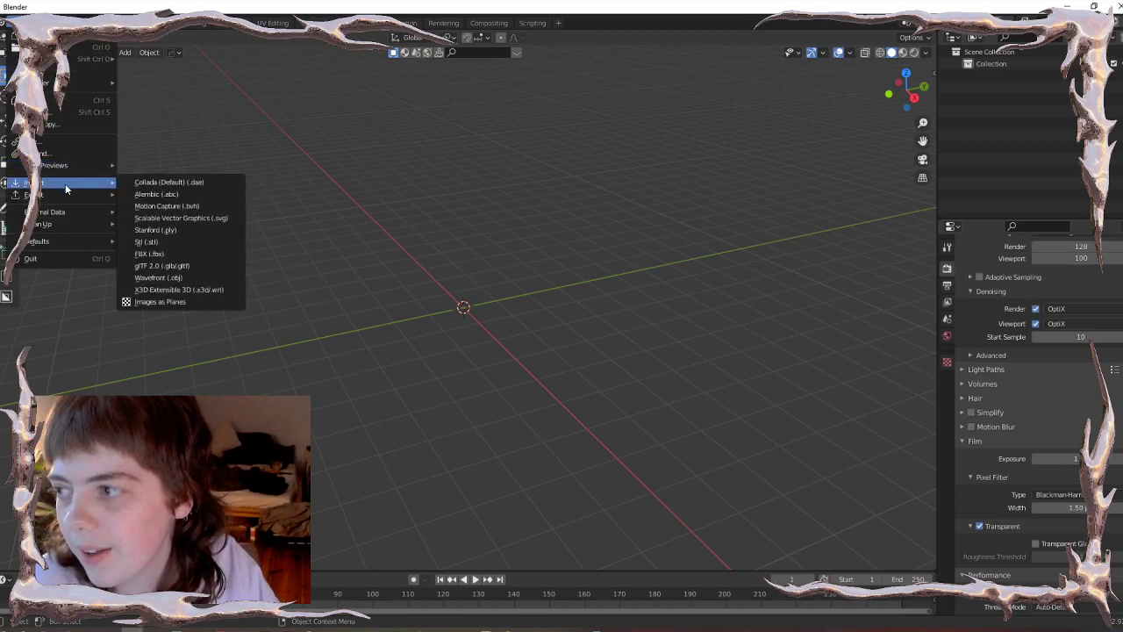
click(202, 277)
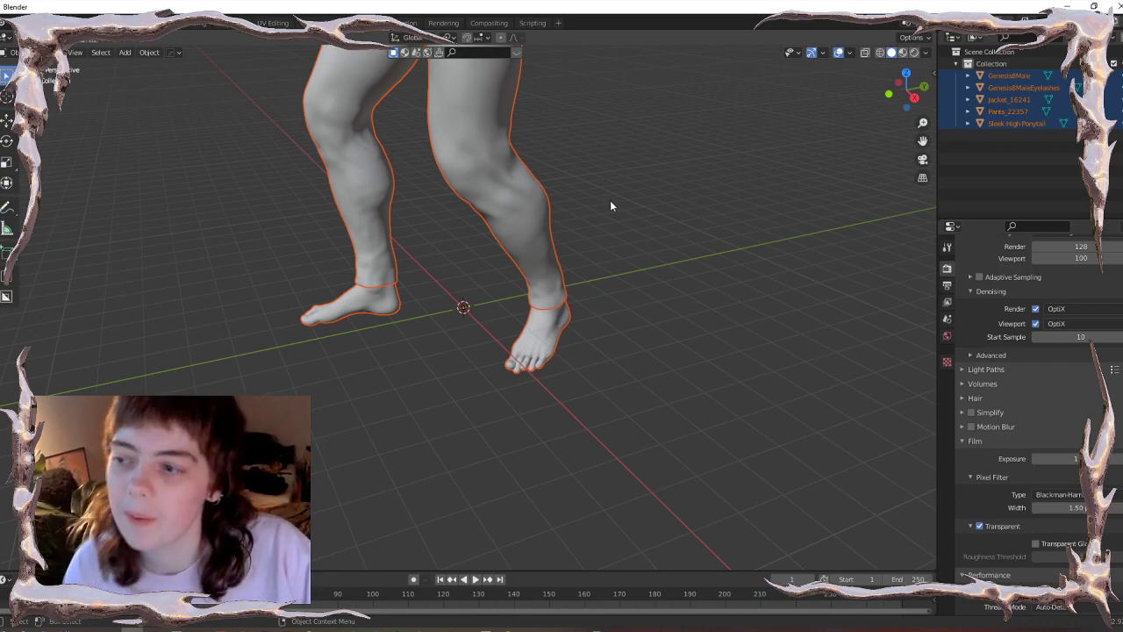
scroll(610, 201, down, 3)
shift+middle_drag(579, 132, 588, 332)
click(560, 365)
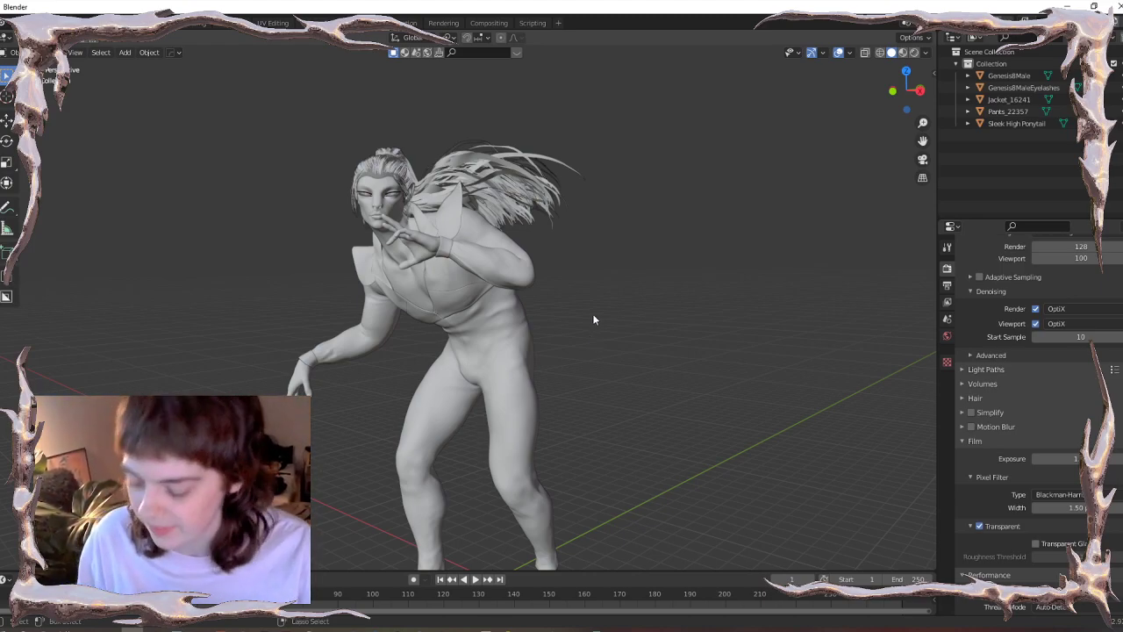
- Add a camera and align it to a front view framing the figure's upper body and blown ponytail
right_click(594, 318)
key(shift+a)
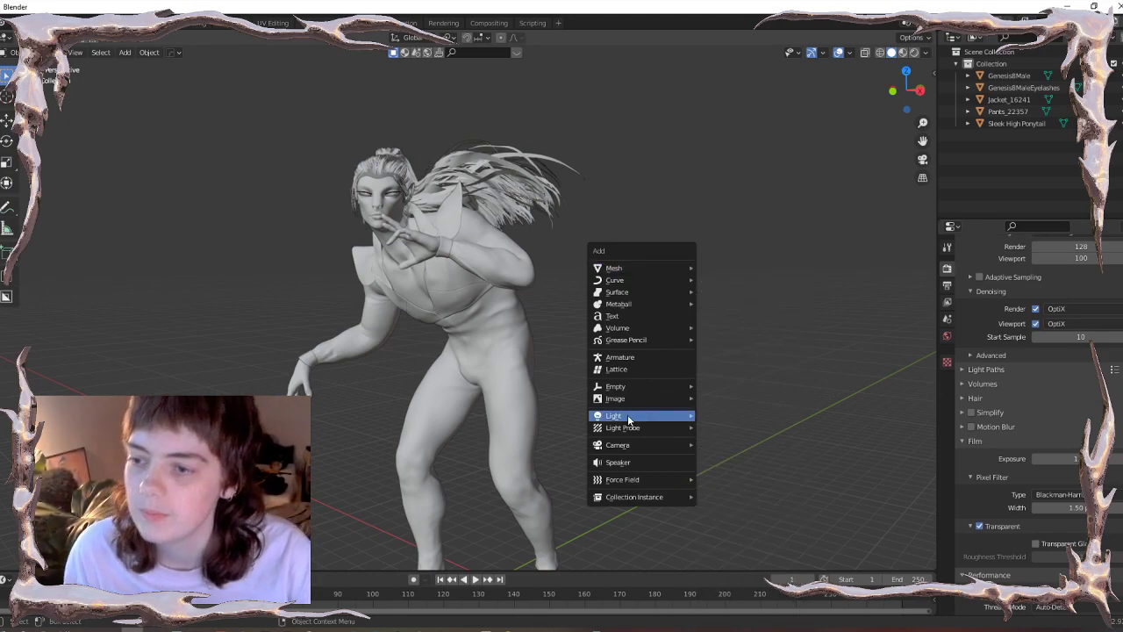
mouse_move(649, 445)
click(728, 445)
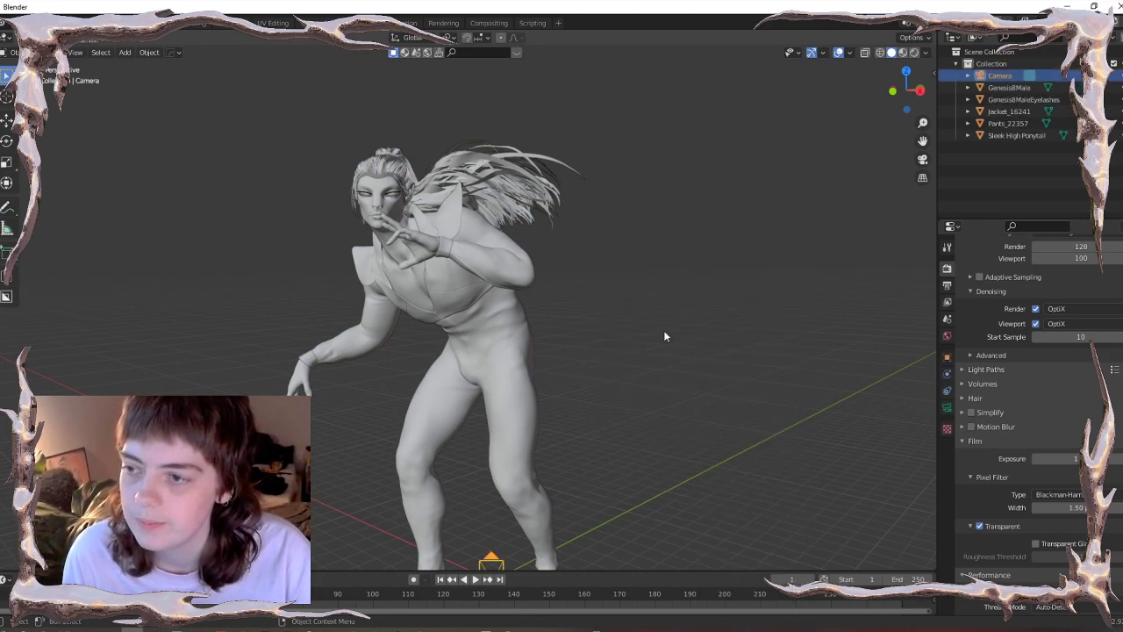
mouse_move(640, 331)
middle_down()
mouse_move(572, 301)
mouse_move(587, 296)
mouse_move(558, 263)
mouse_move(622, 331)
middle_up()
scroll(621, 291, up, 2)
middle_drag(621, 290, 627, 295)
key(ctrl+alt+KP_0)
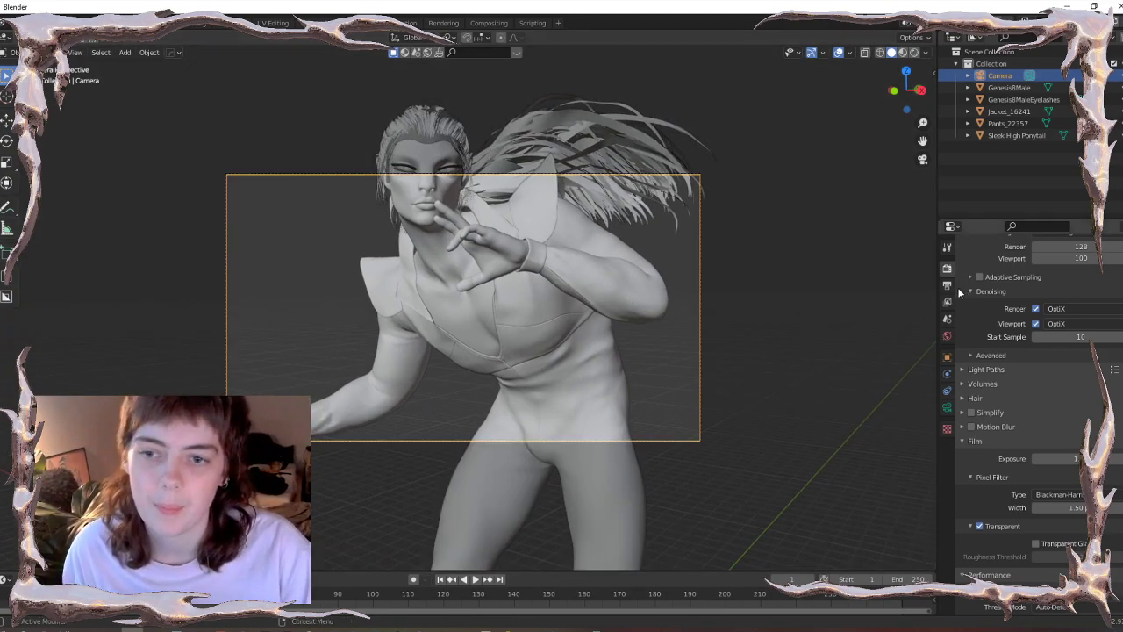
- Return to the camera view and make the frame taller than wide by setting the vertical output resolution to 2096 px
scroll(989, 355, up, 3)
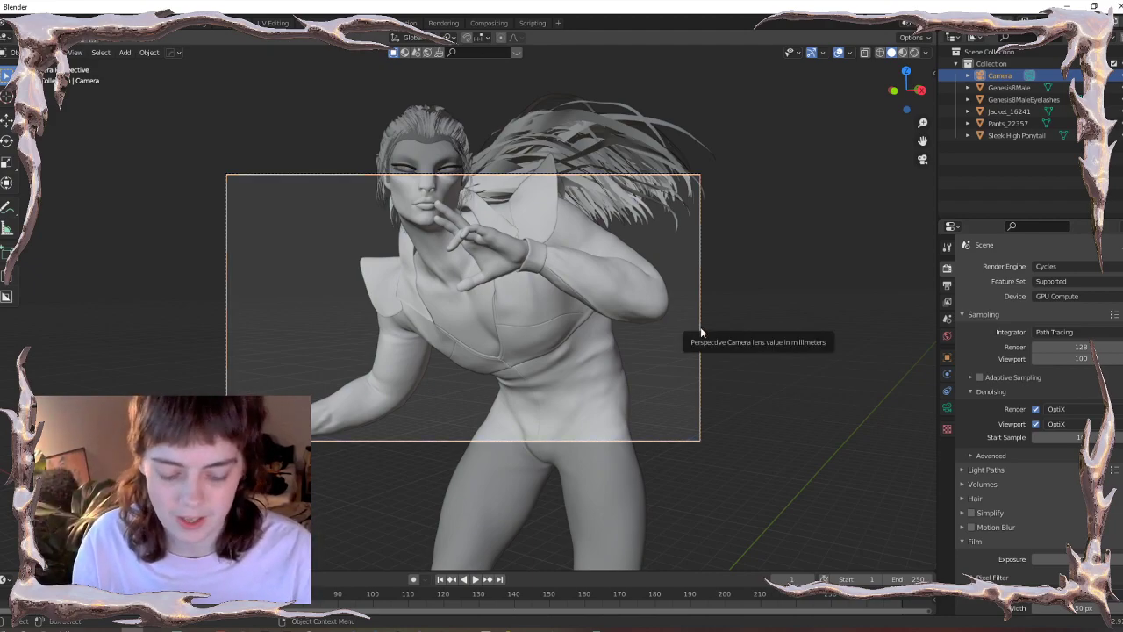
middle_drag(685, 345, 612, 351)
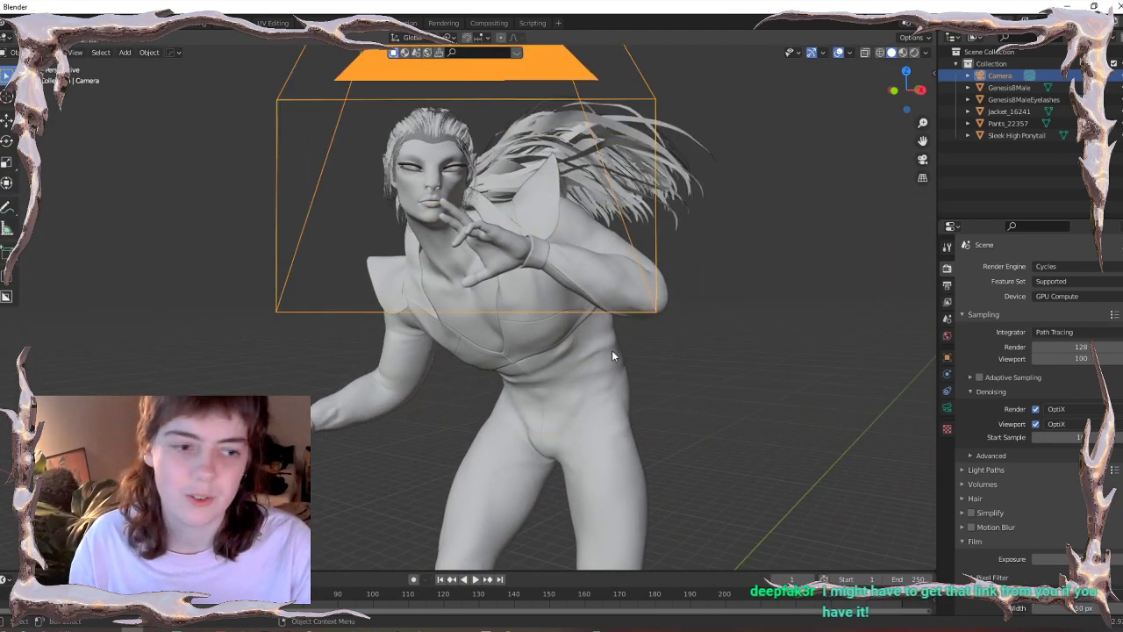
scroll(613, 351, down, 1)
scroll(612, 350, up, 2)
scroll(612, 350, down, 1)
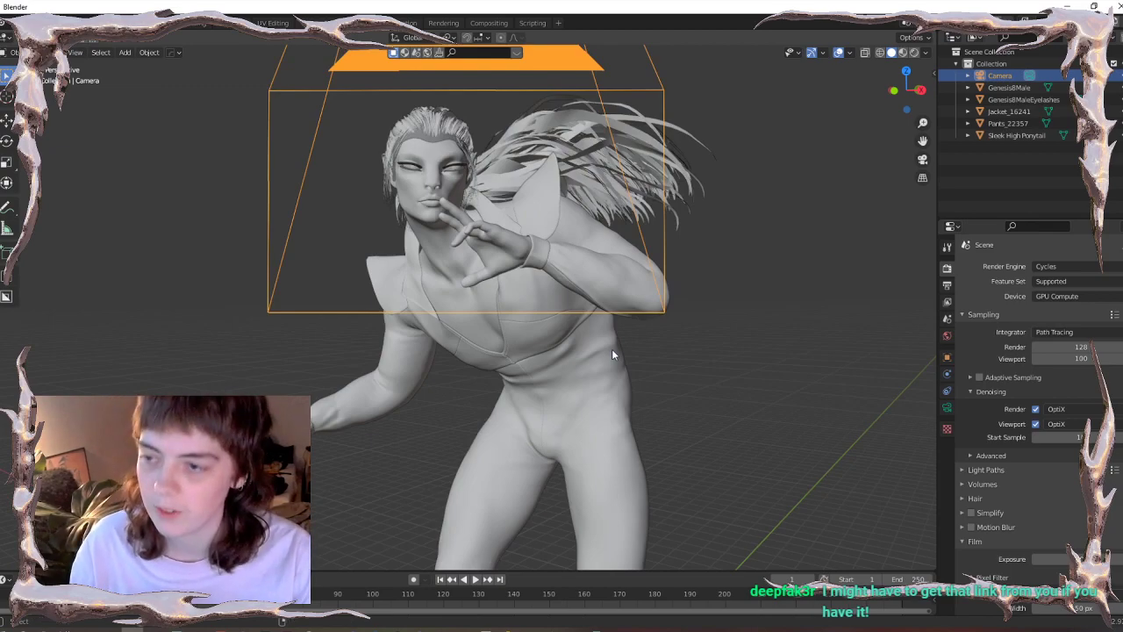
key(KP_0)
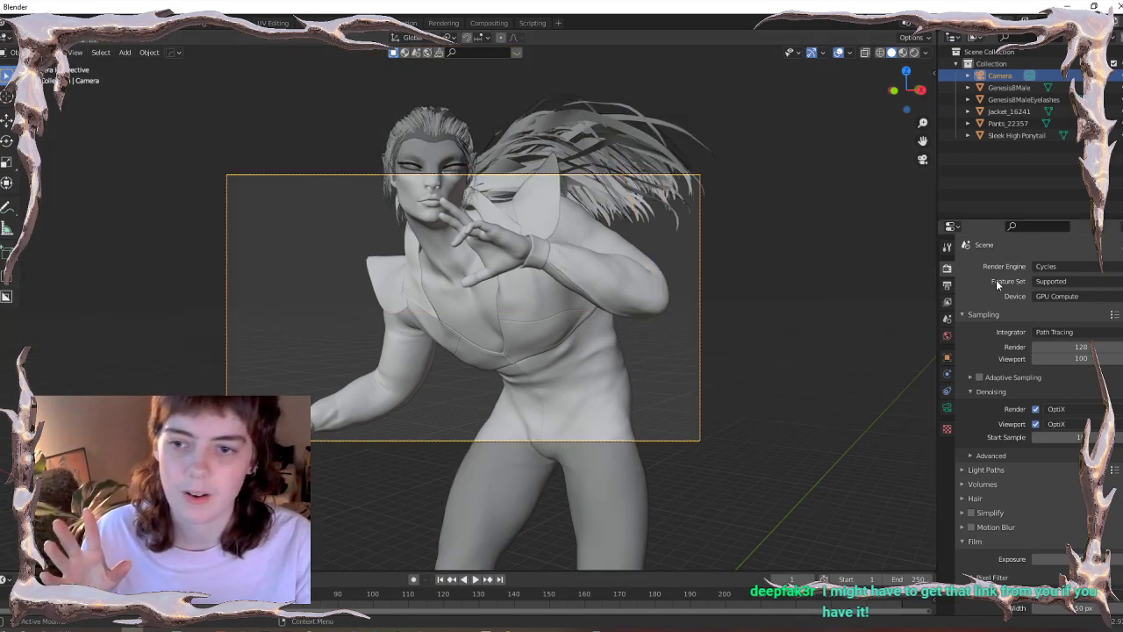
click(947, 285)
click(1075, 291)
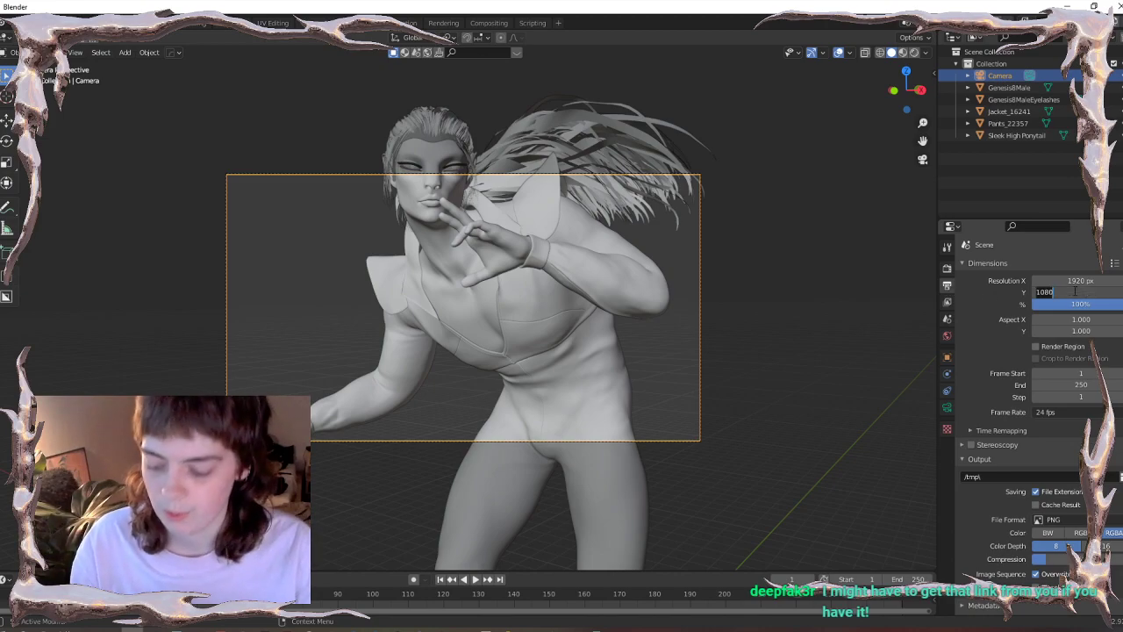
key(Return)
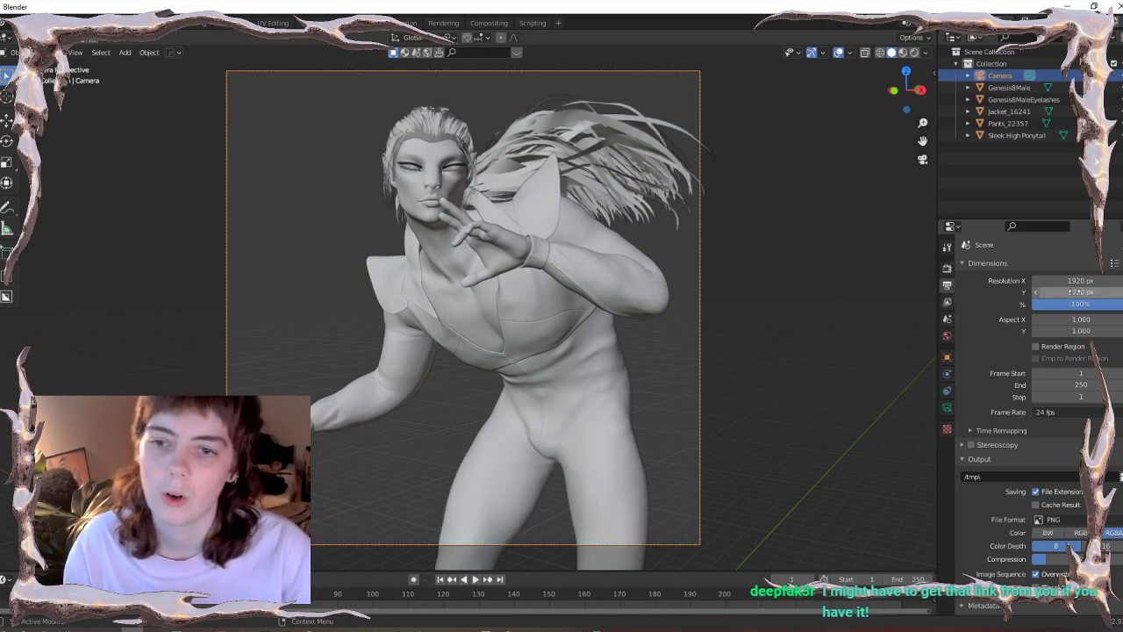
drag(1075, 293, 1091, 292)
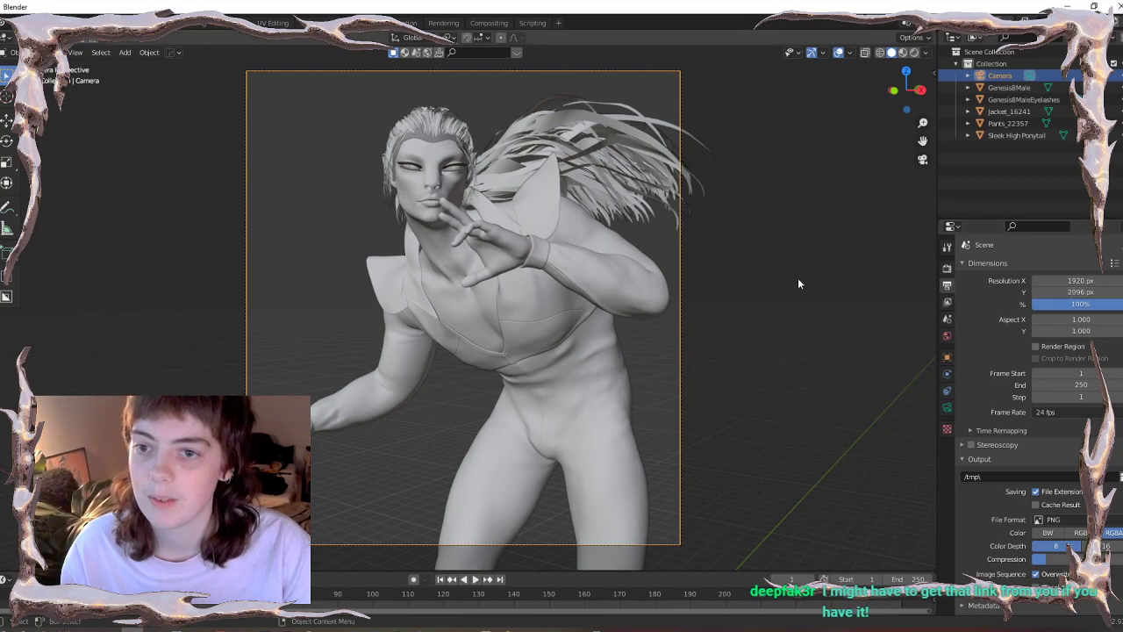
- Lock the camera to the view so that viewport navigation moves the camera
key(n)
click(930, 122)
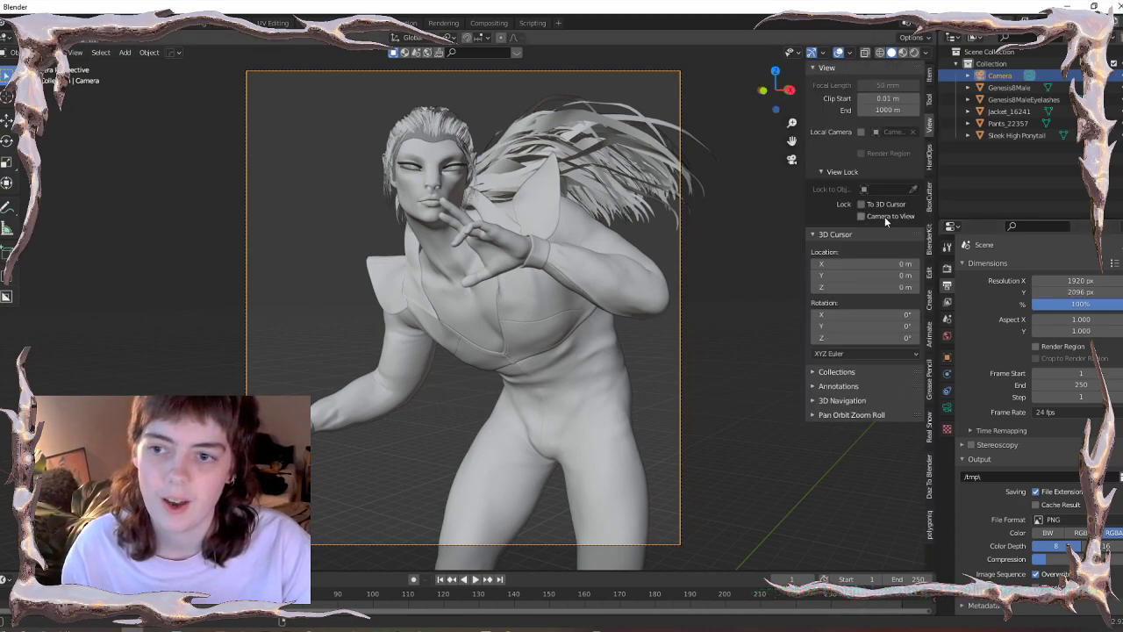
click(884, 216)
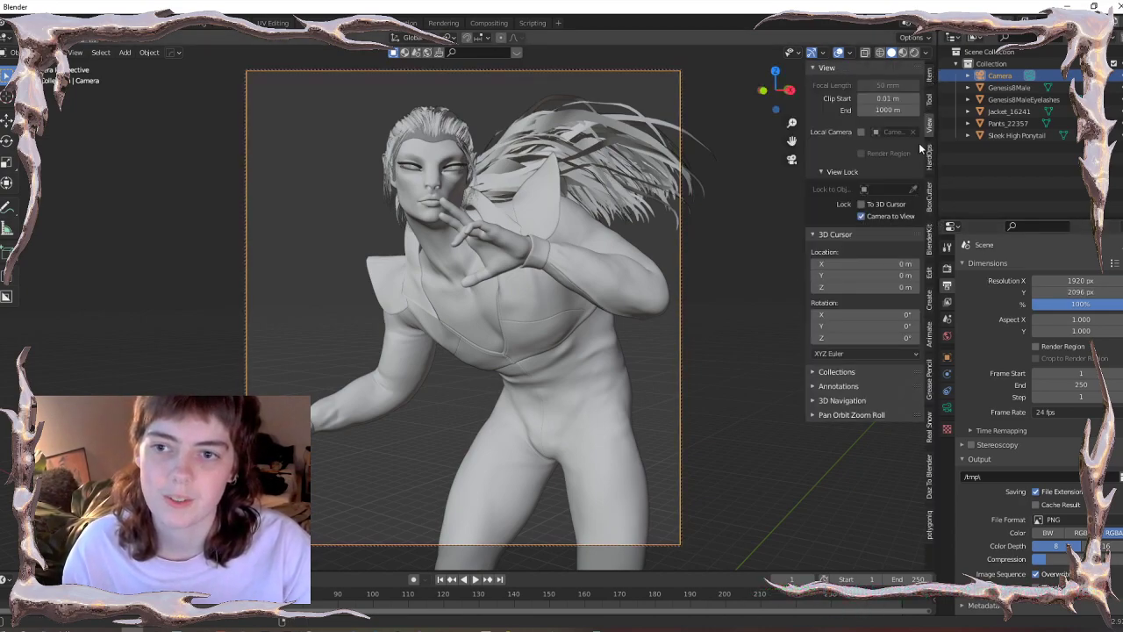
key(n)
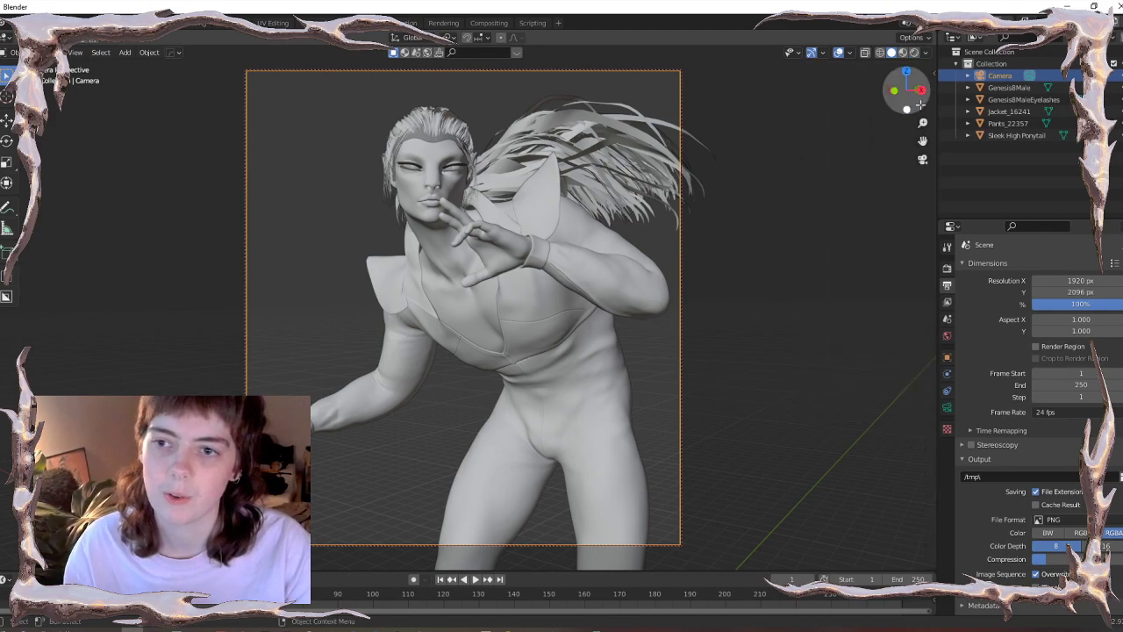
key(n)
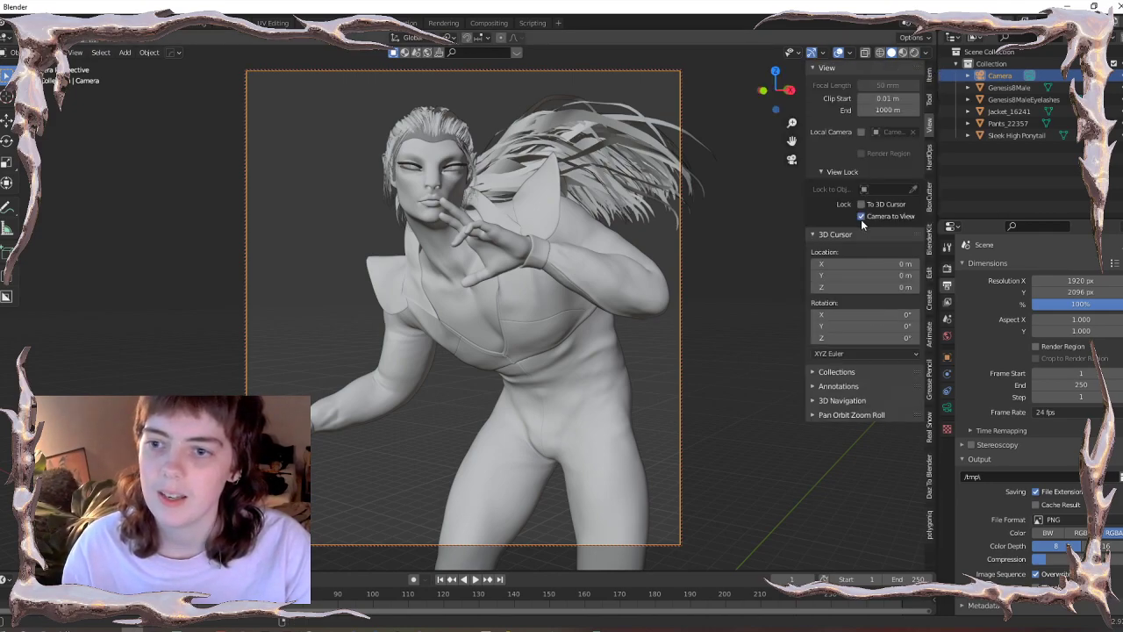
- Reframe the camera slightly farther back so the blown ponytail fits inside the frame, and unlock the camera from the view
scroll(587, 240, down, 6)
scroll(587, 244, up, 6)
shift+middle_drag(552, 295, 569, 337)
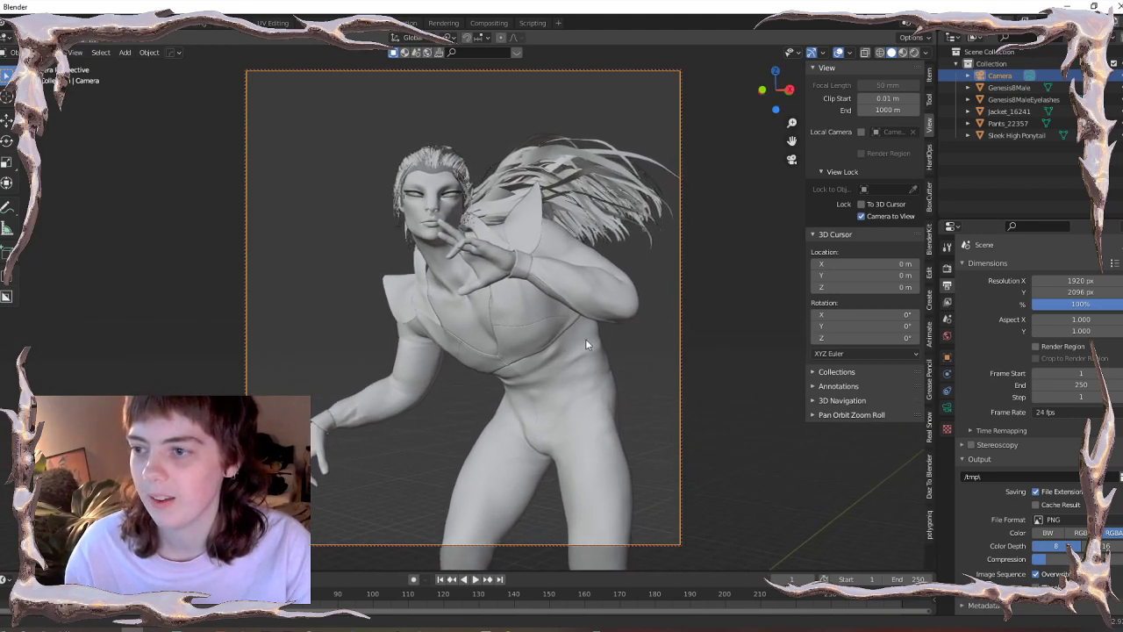
click(861, 216)
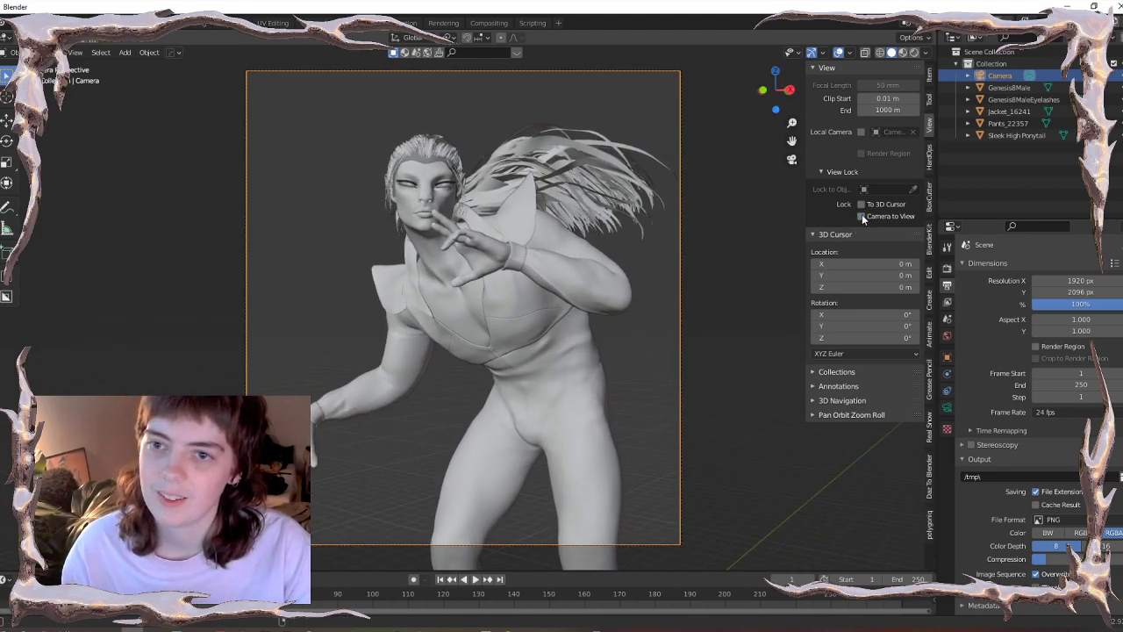
- Duplicate the camera in place and make the copy the active scene camera
key(shift+d)
click(612, 280)
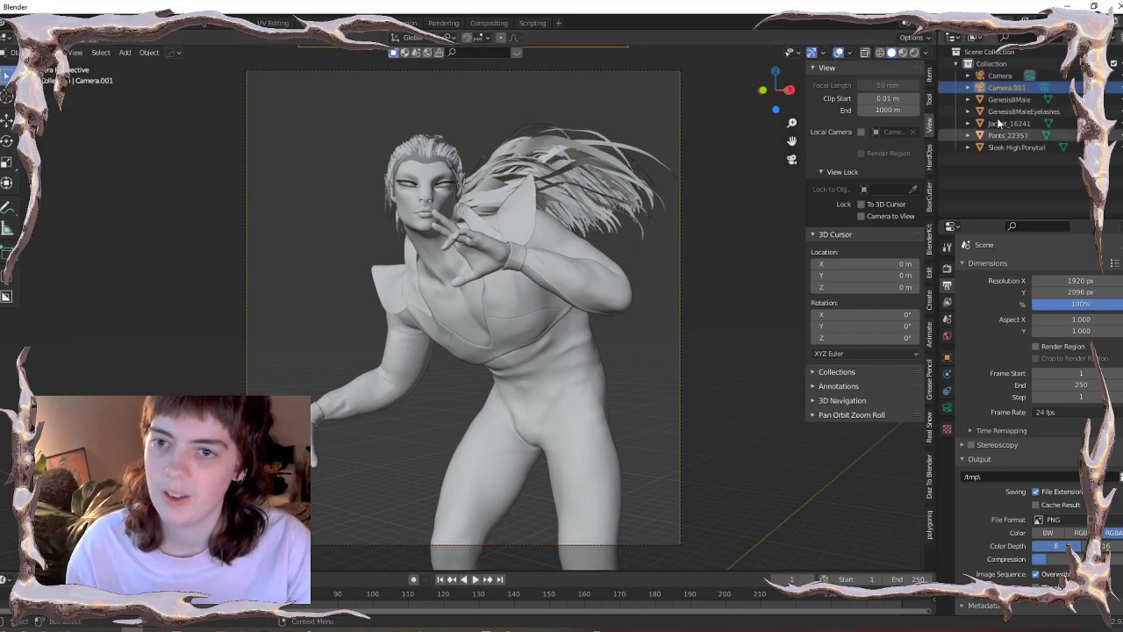
click(1045, 88)
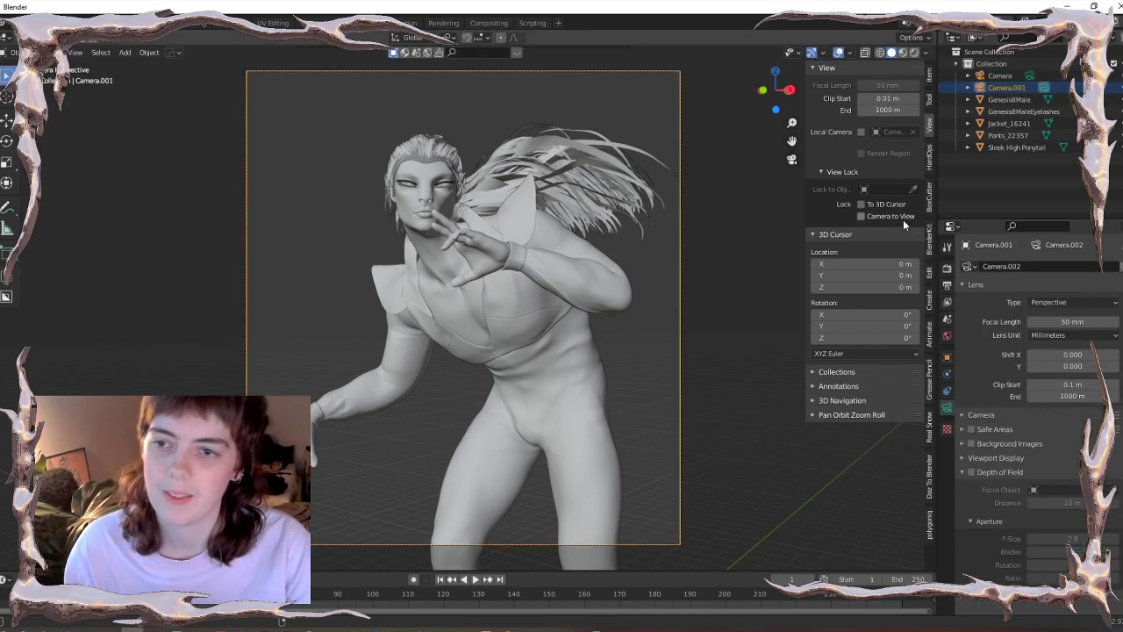
- Lock the duplicate camera to the view, frame a close-up of the face and raised hand, and unlock it
click(859, 215)
scroll(616, 241, up, 4)
shift+middle_drag(605, 230, 613, 345)
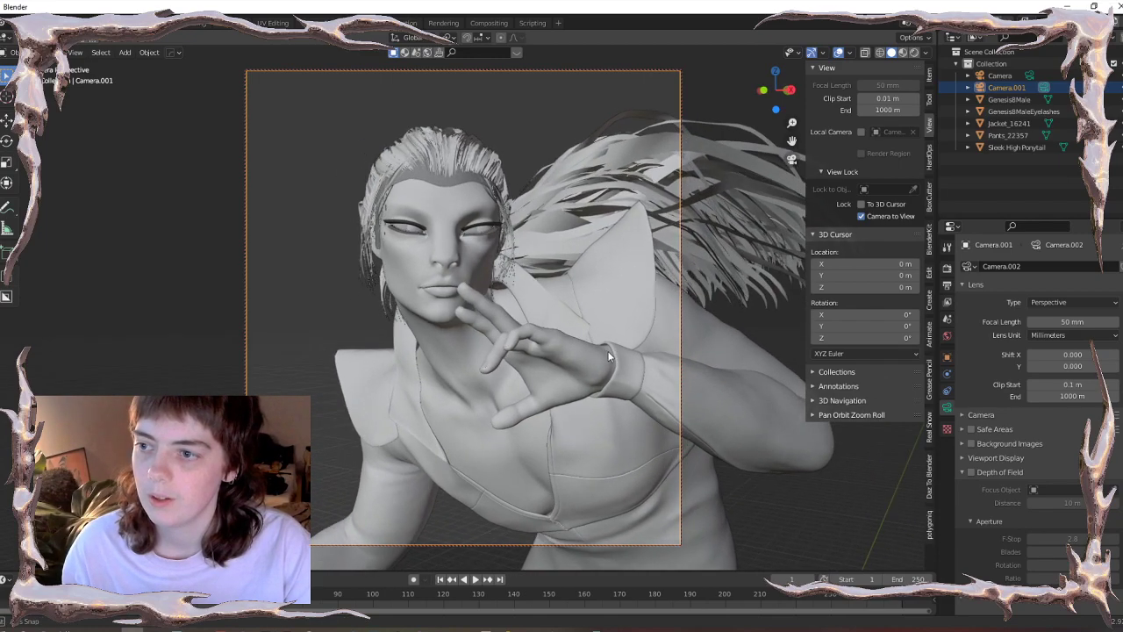
click(862, 215)
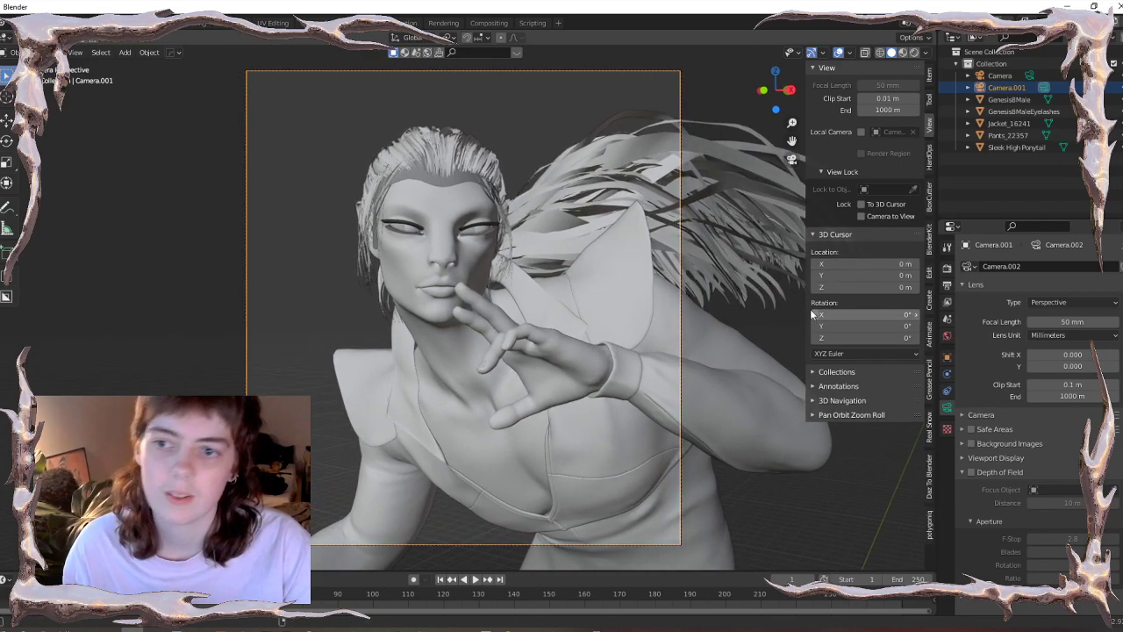
- Hide the sidebar, switch the viewport to rendered shading, and check its lighting options
key(n)
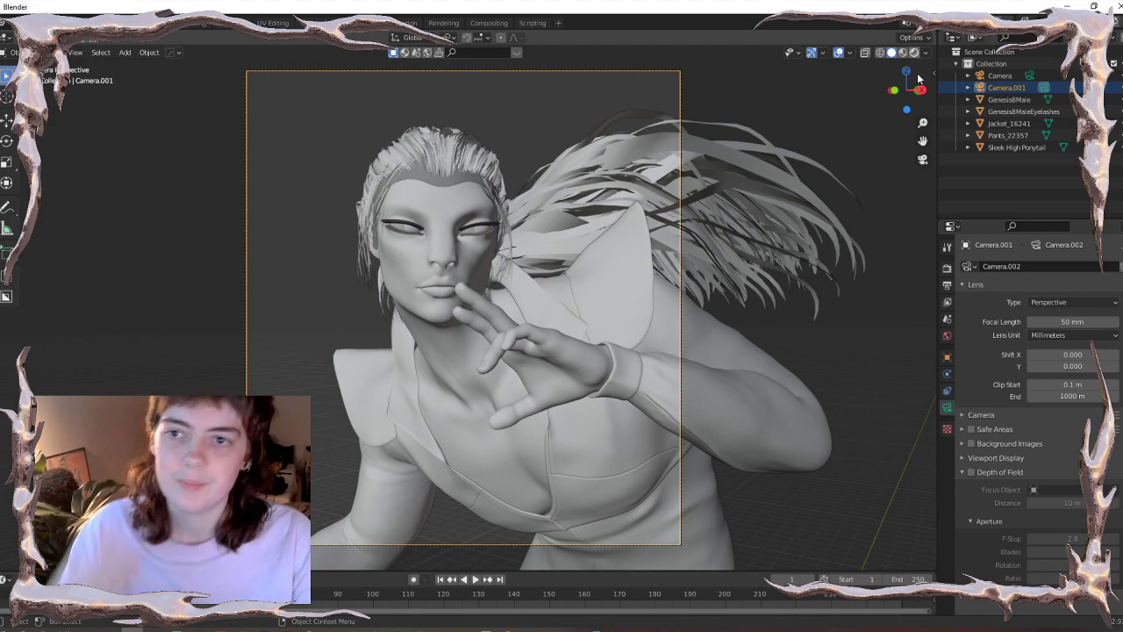
click(914, 51)
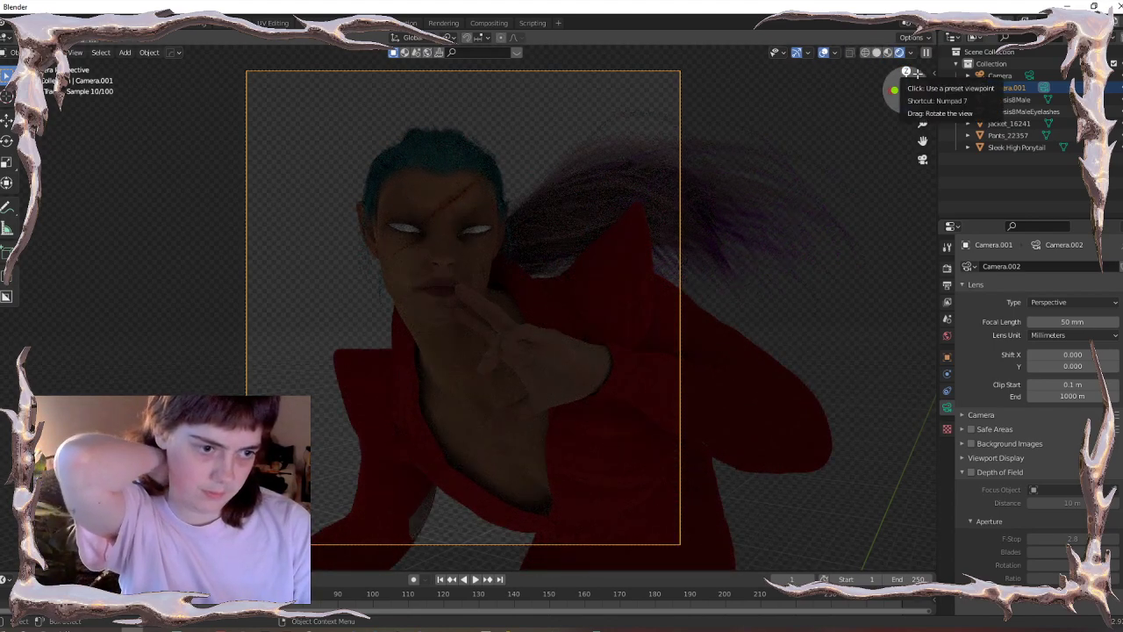
click(910, 53)
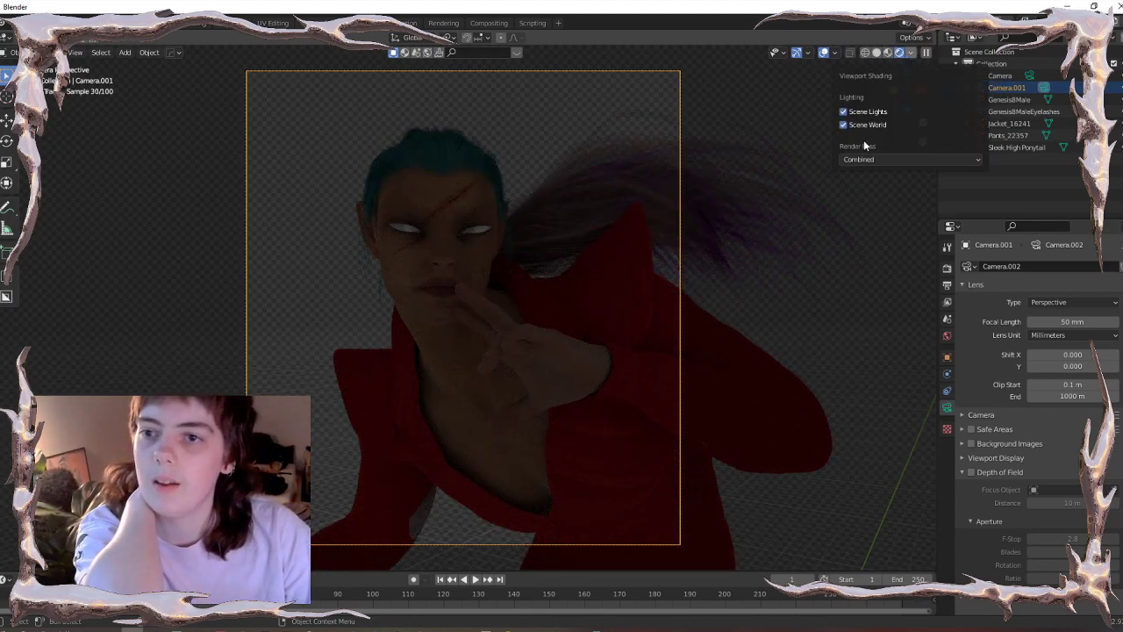
- Light the world with an environment texture using circus_arena_2k.hdr from the HDRIs folder
click(946, 337)
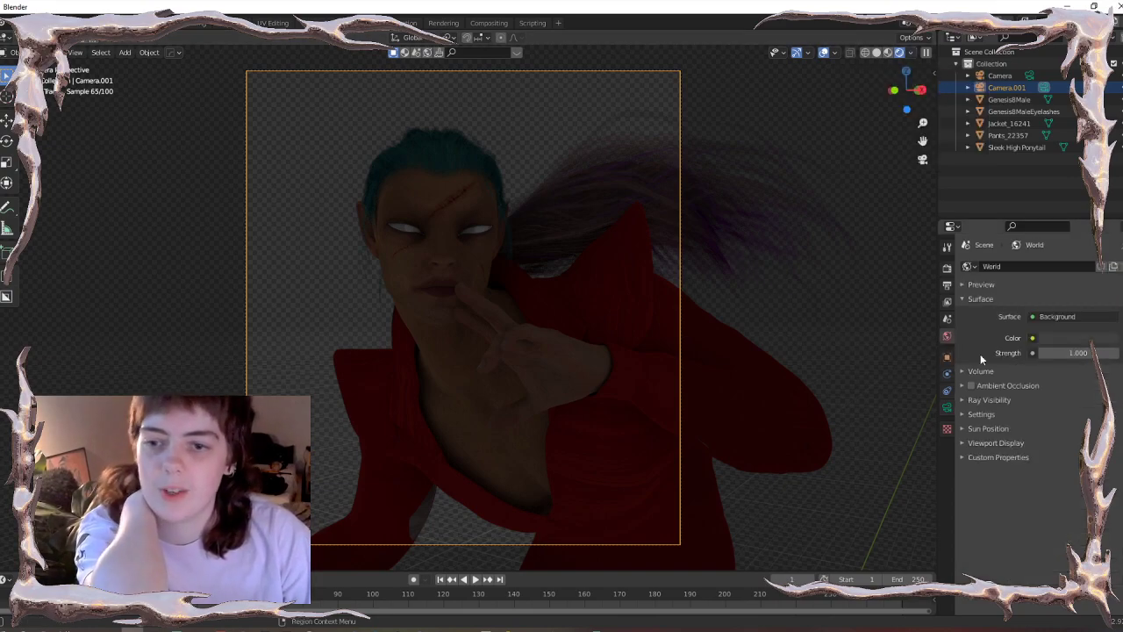
click(1033, 338)
click(802, 392)
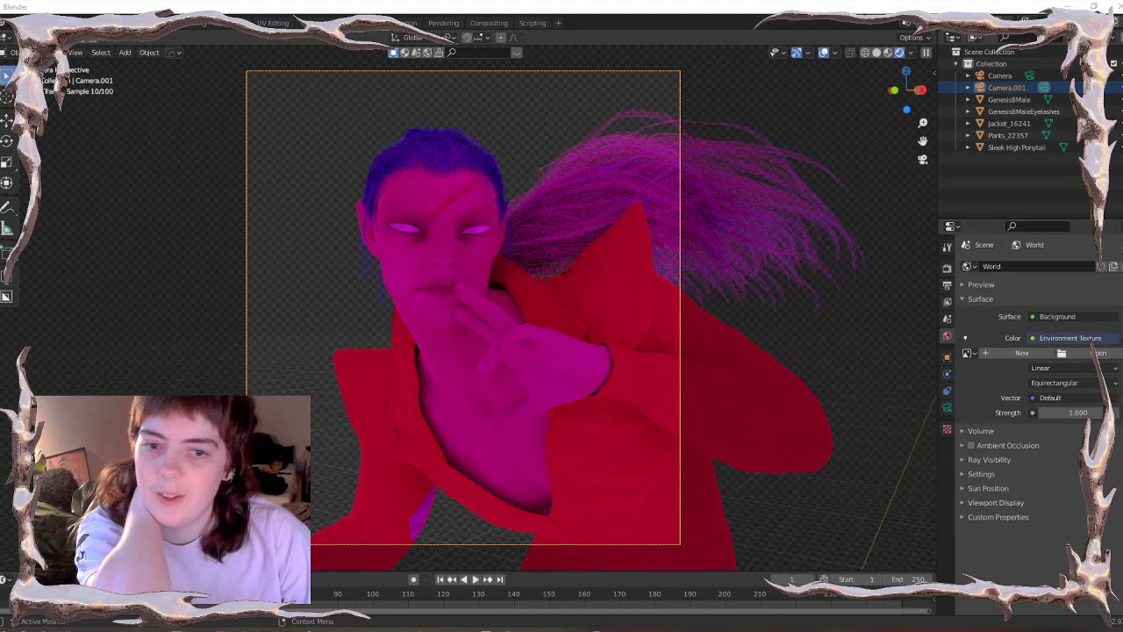
click(1098, 353)
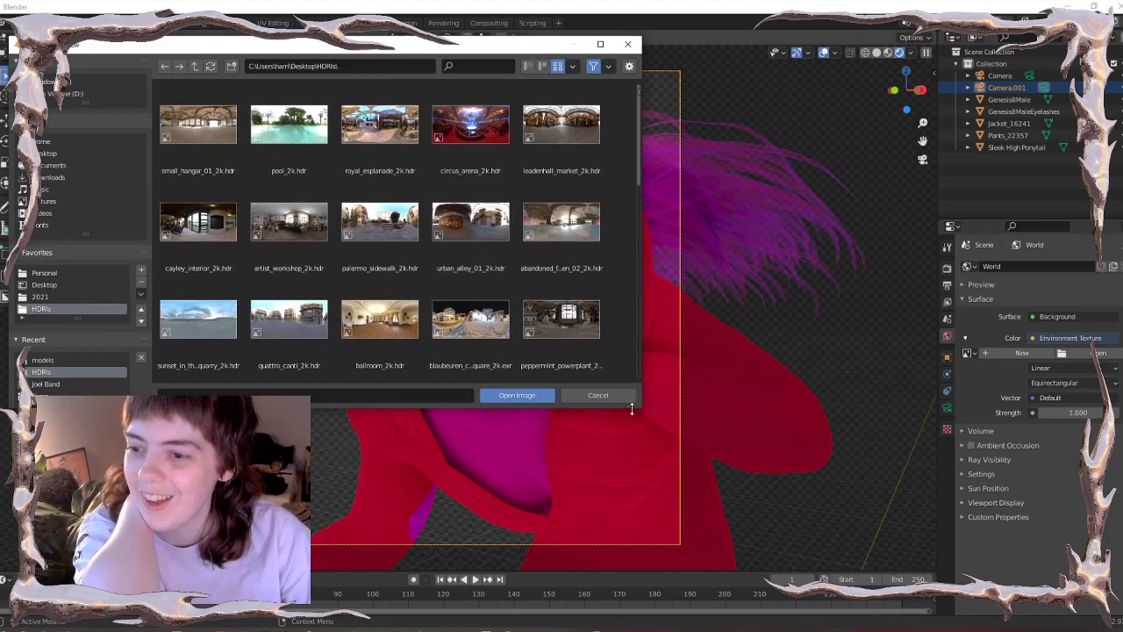
drag(644, 406, 864, 544)
scroll(700, 413, down, 2)
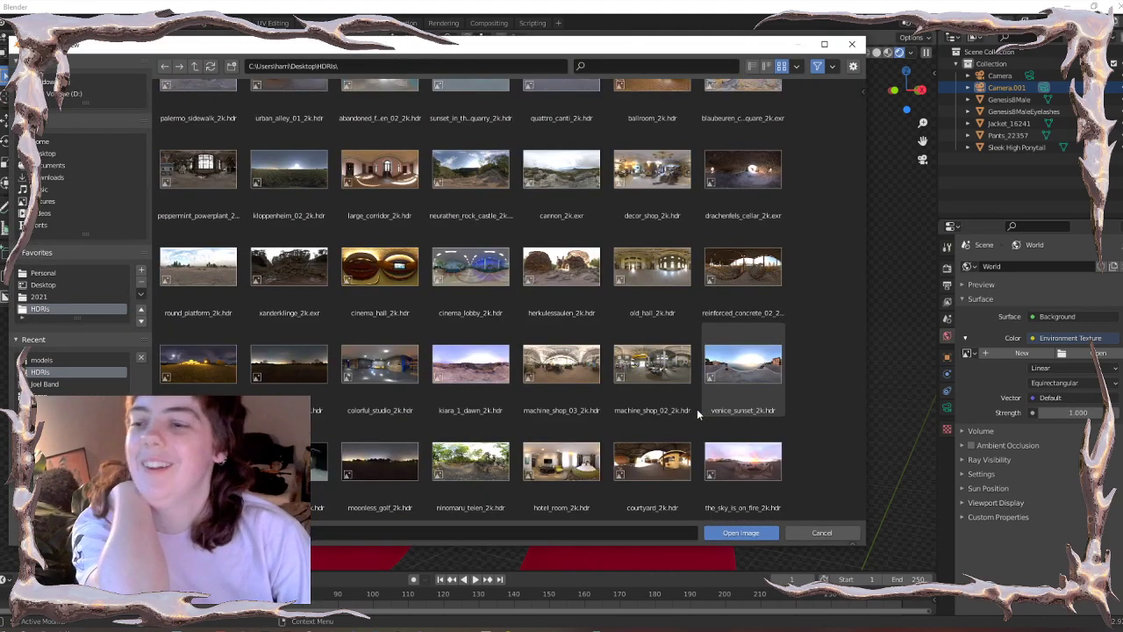
scroll(699, 414, up, 2)
double_click(470, 125)
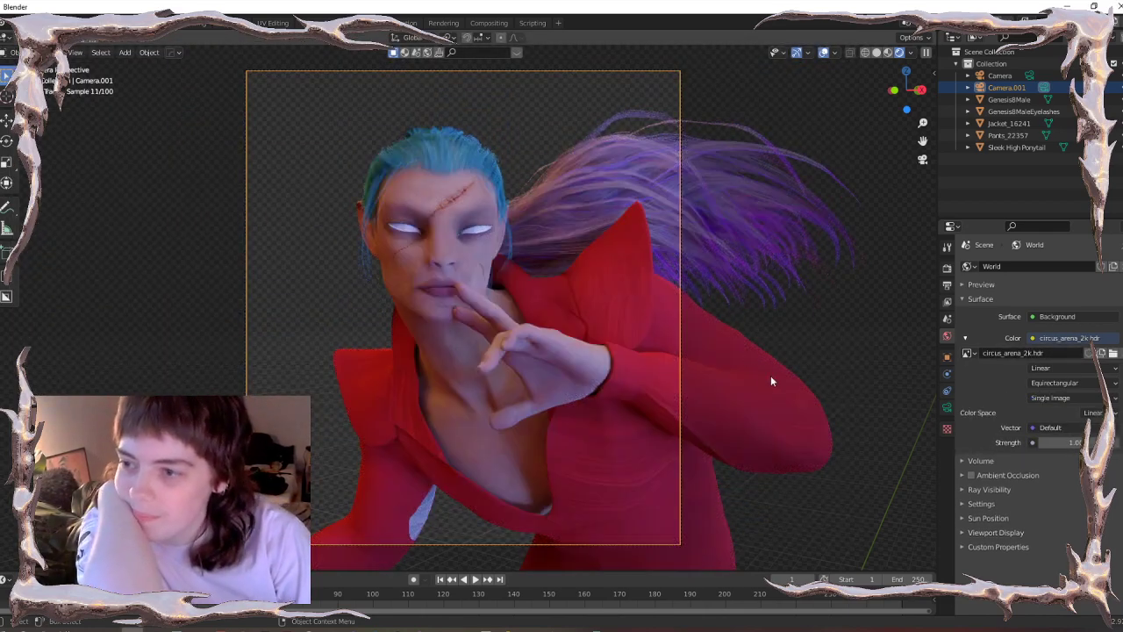
- Disable the transparent film to look around the HDRI backdrop, return to the camera view, and enable transparency again
click(947, 268)
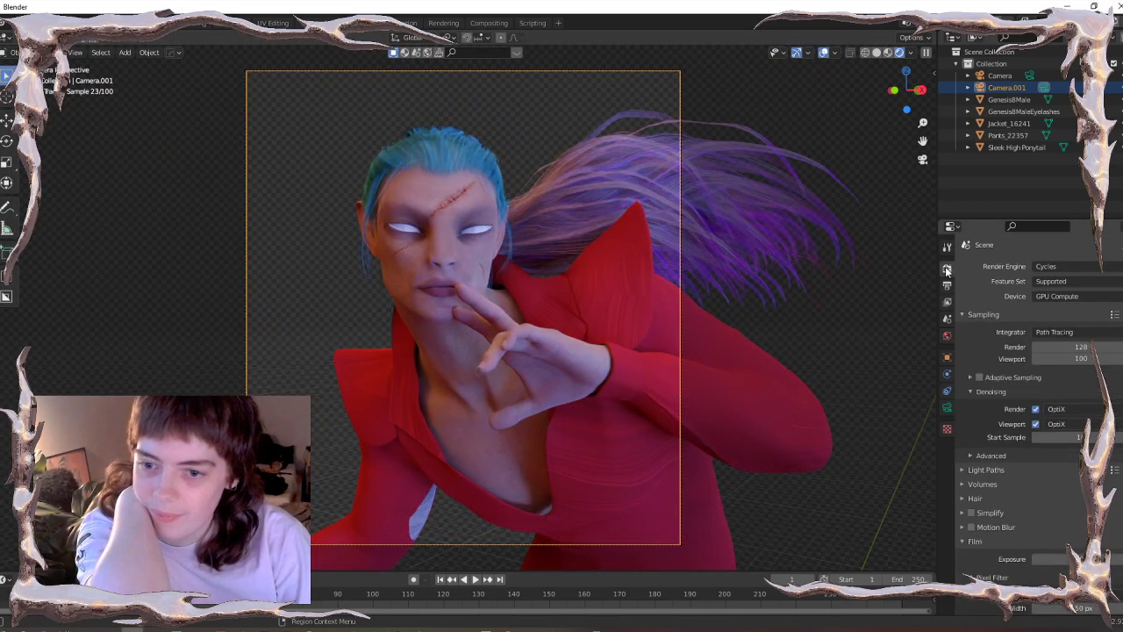
scroll(1042, 515, down, 4)
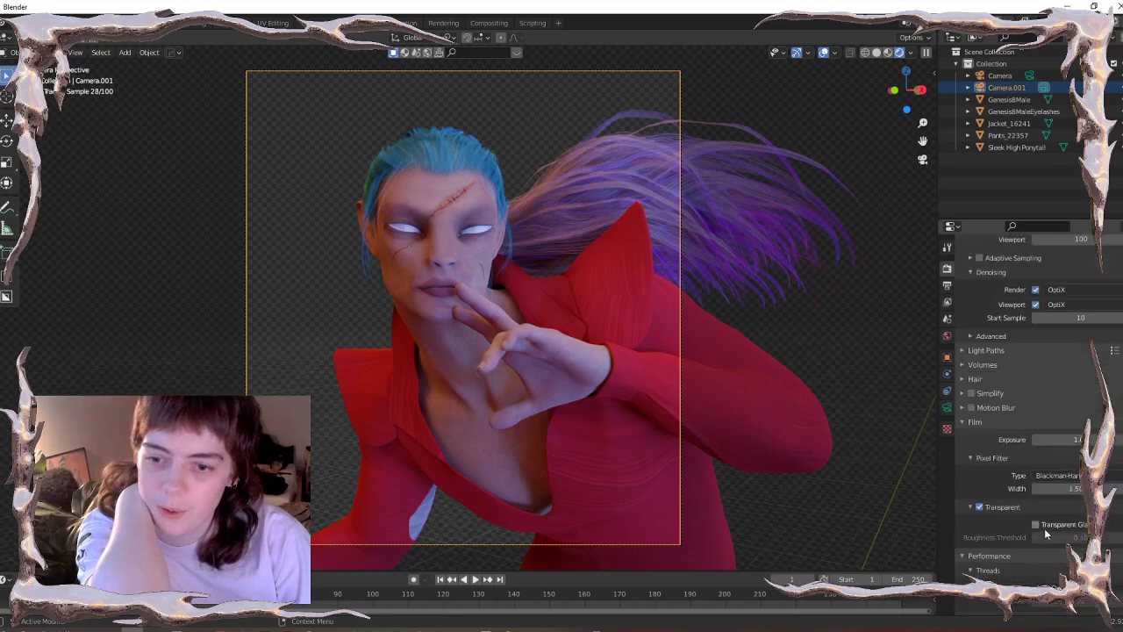
click(980, 507)
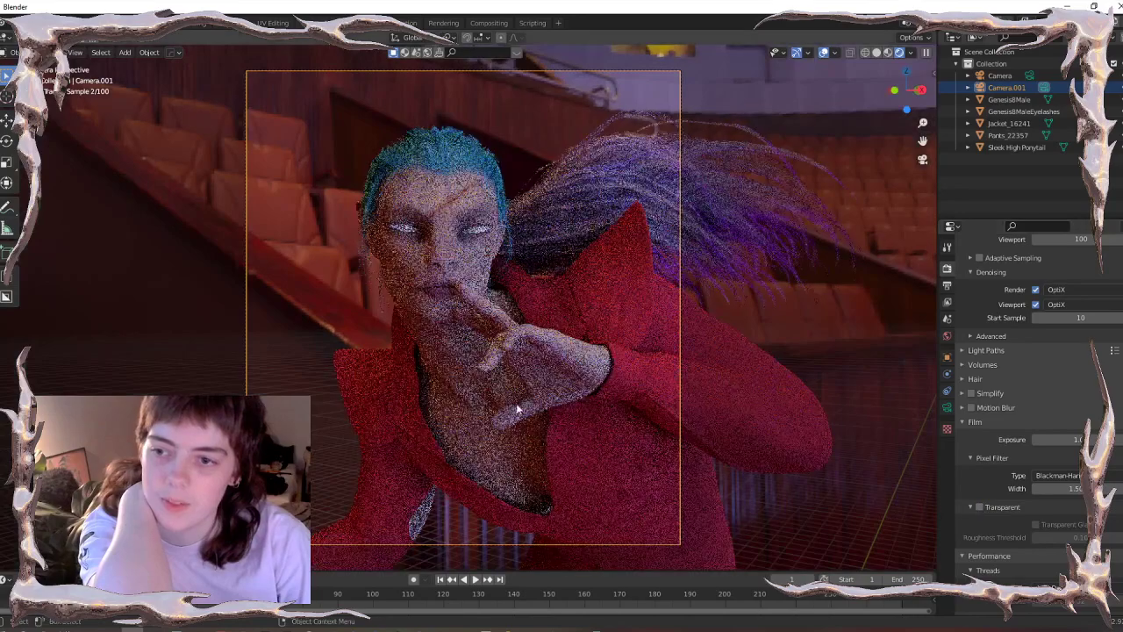
middle_drag(517, 404, 617, 392)
scroll(709, 396, down, 8)
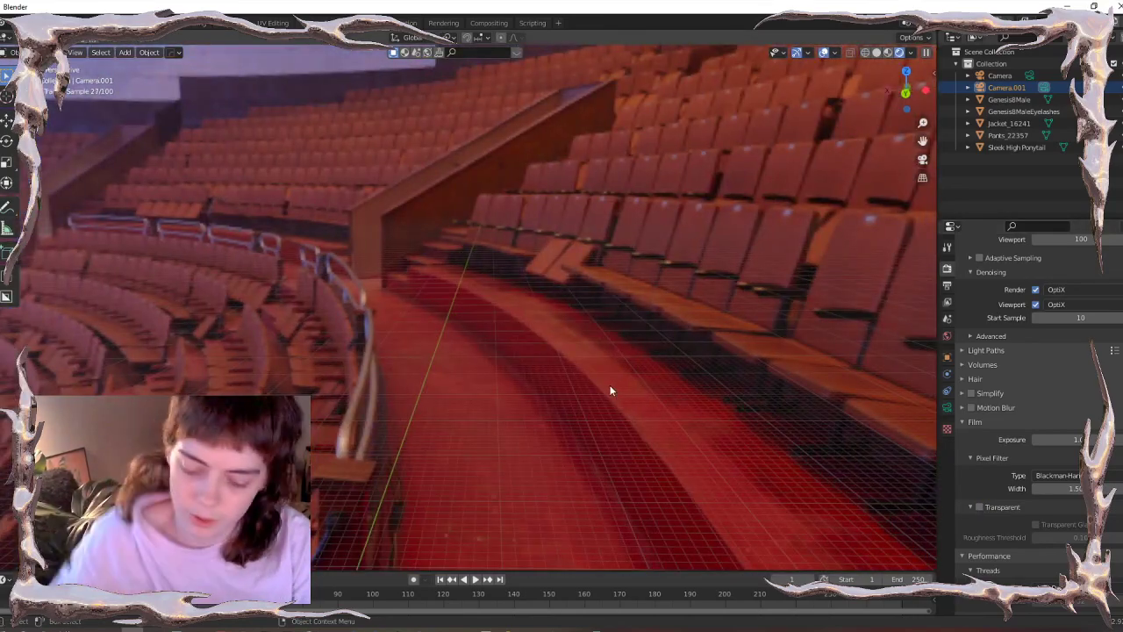
key(KP_0)
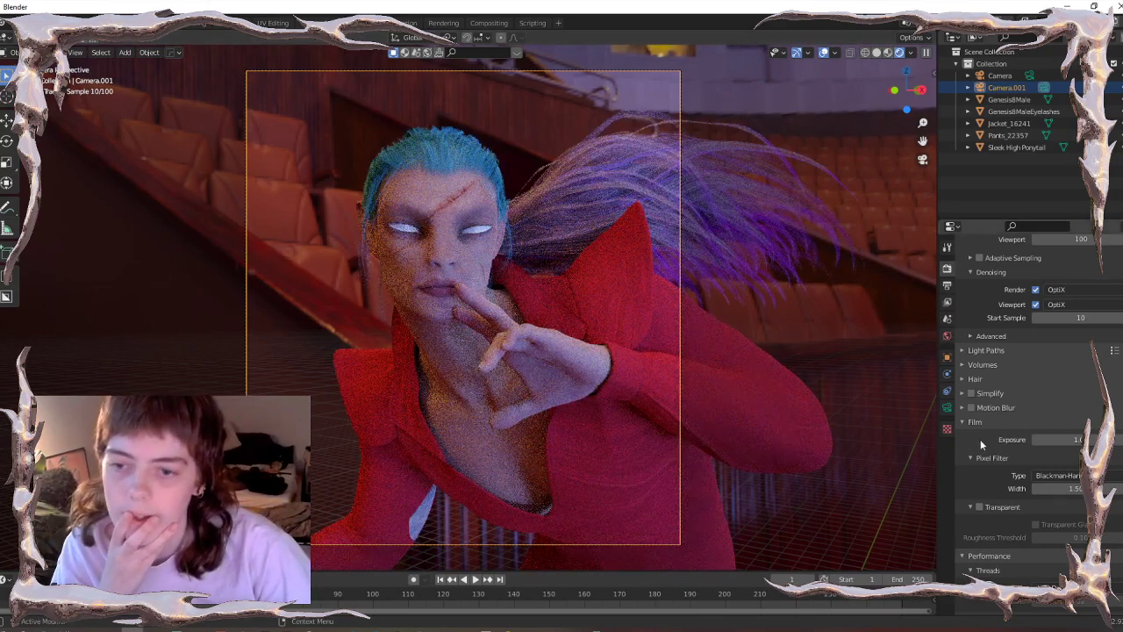
click(979, 506)
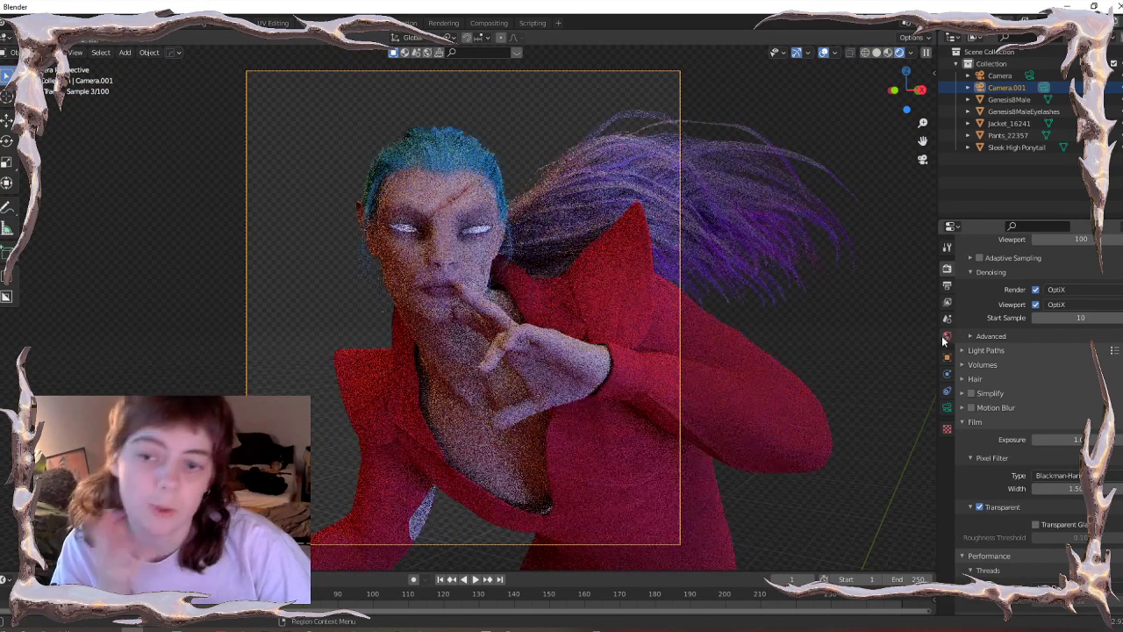
- Try pool_2k.hdr as the environment texture and replace it with royal_esplanade_2k.hdr
click(946, 336)
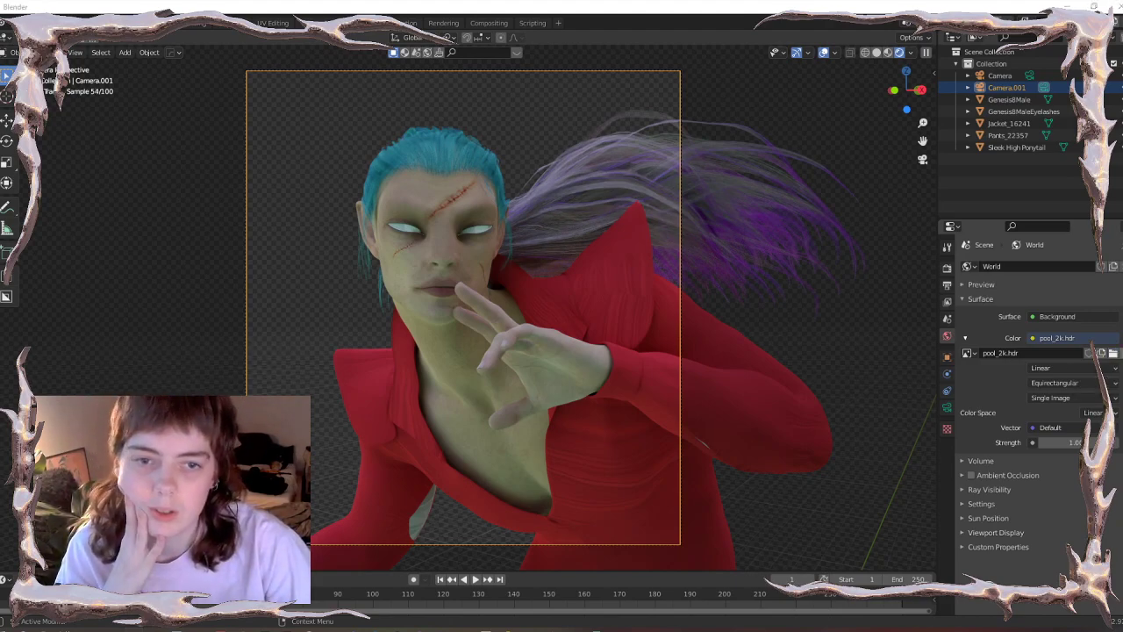
double_click(916, 476)
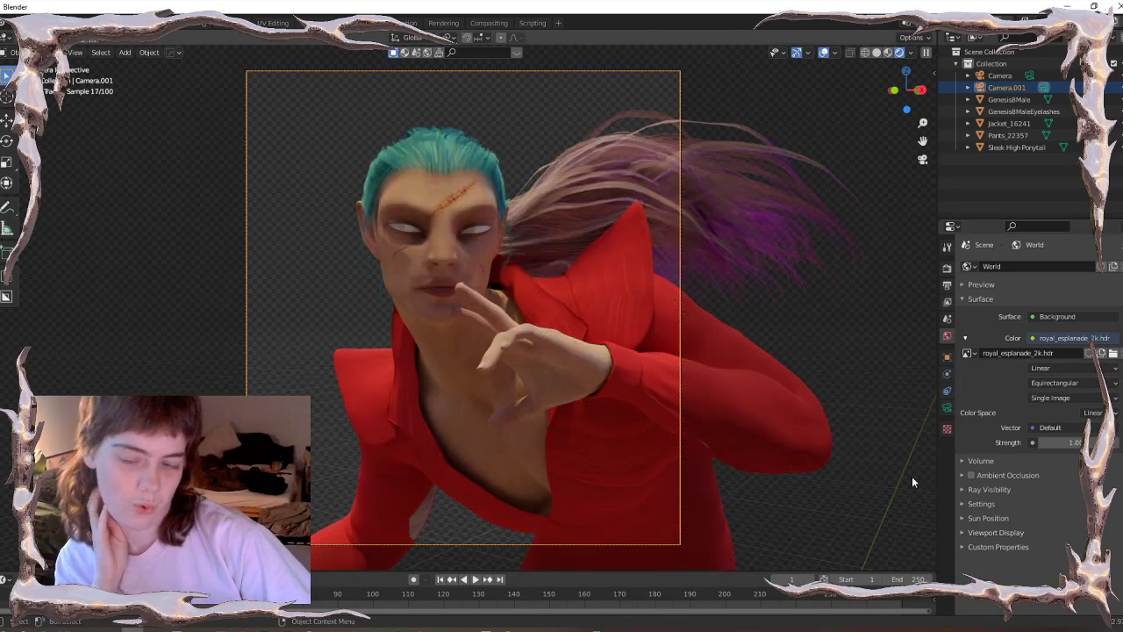
- Select the character's body mesh, open the Shading workspace, and collapse the file browser and image editor areas
click(598, 421)
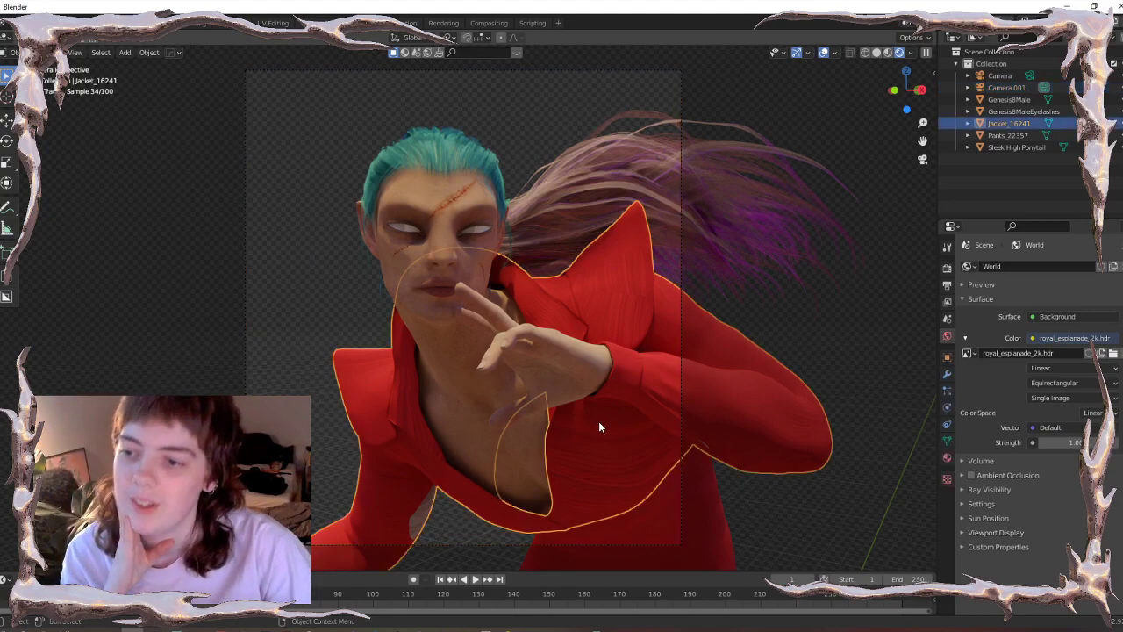
click(449, 137)
click(292, 228)
click(427, 186)
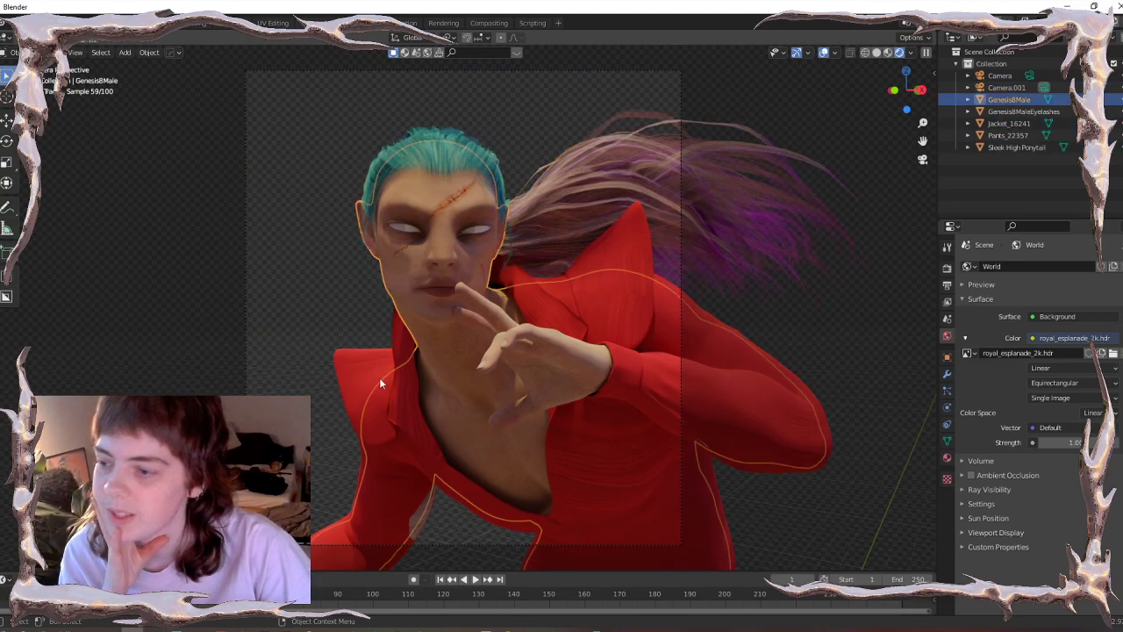
click(361, 23)
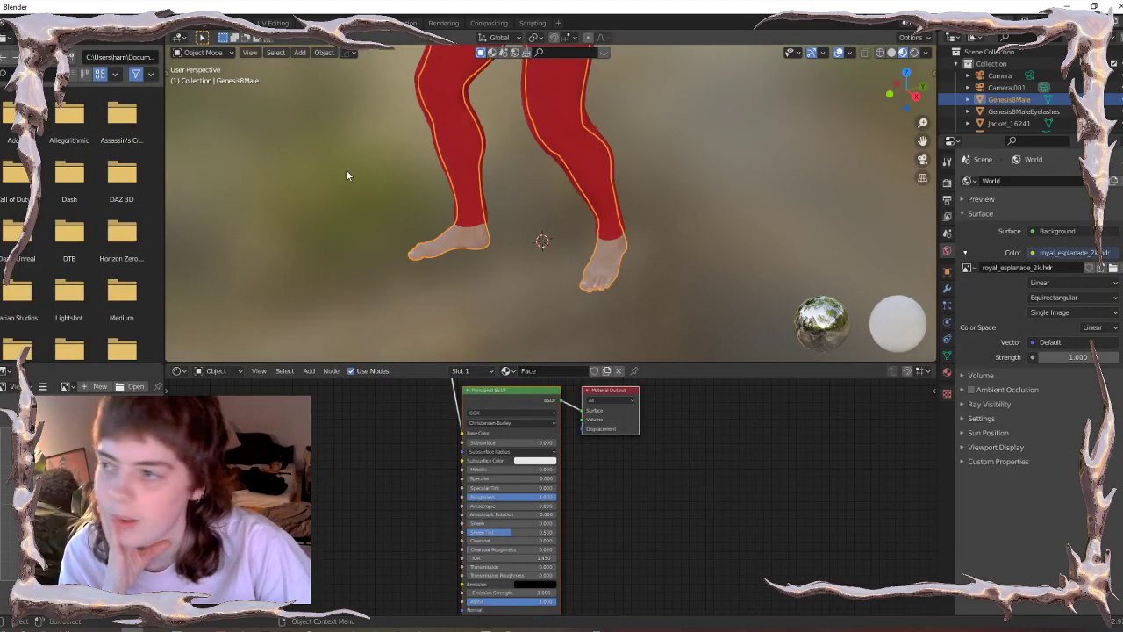
drag(162, 33, 127, 70)
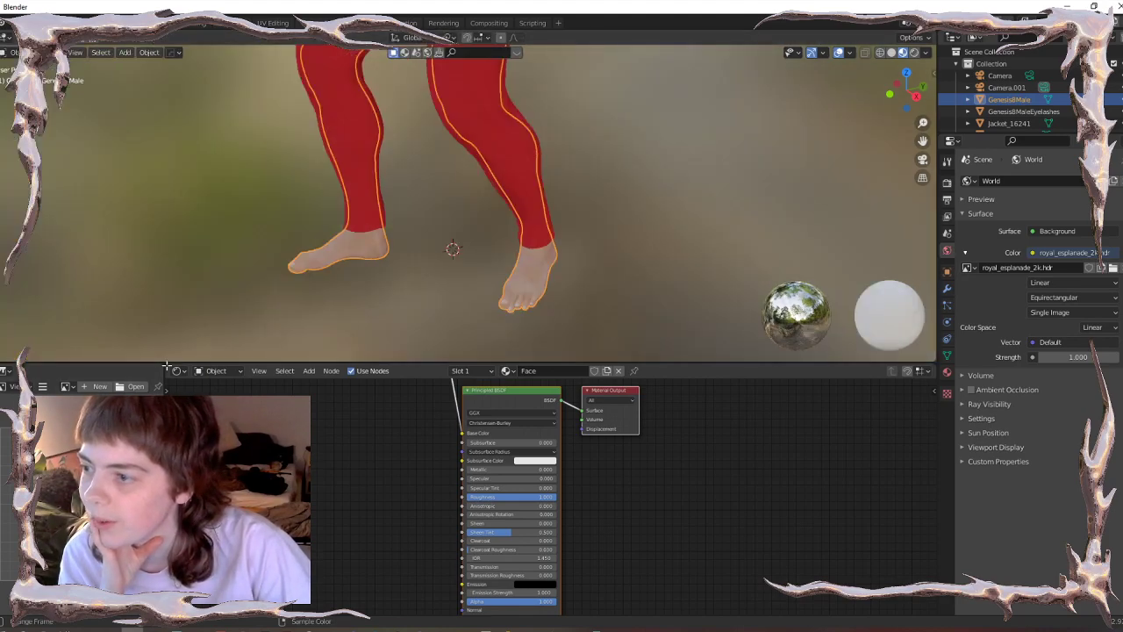
drag(167, 364, 123, 386)
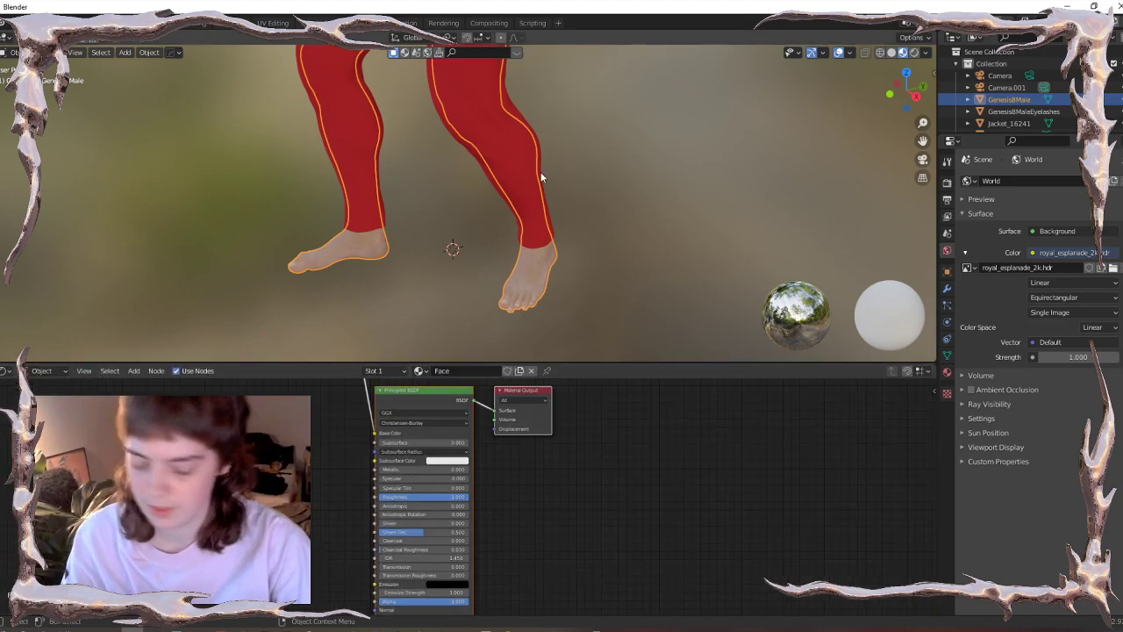
- Set the Face material's specular to 1 and roughness to about 0.37, and preview the face in rendered shading
key(KP_0)
scroll(619, 186, up, 3)
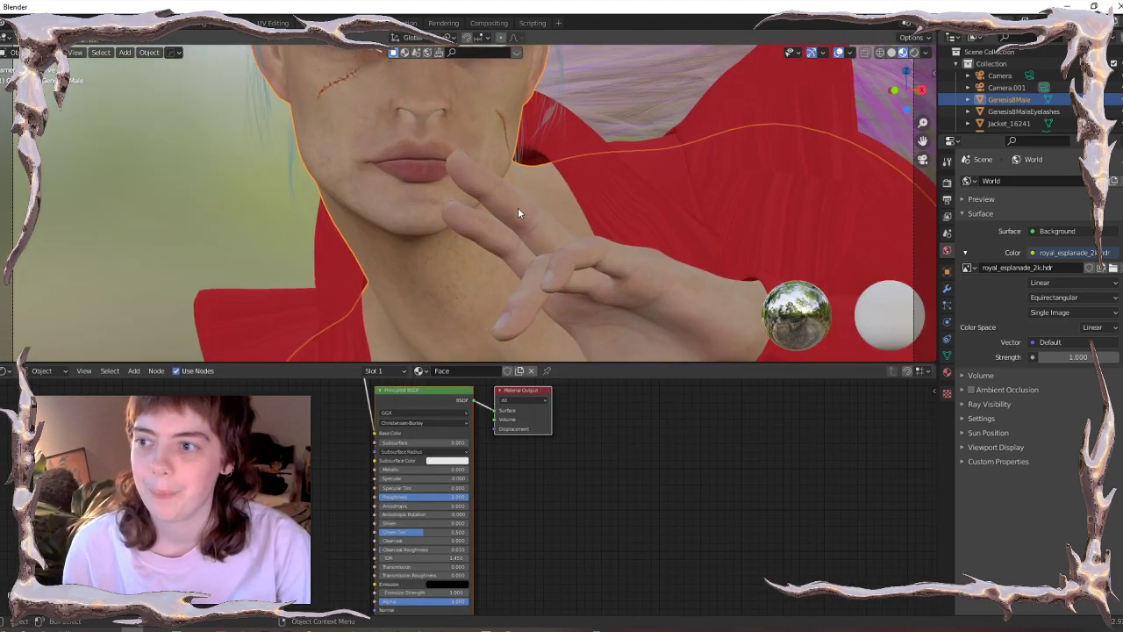
middle_drag(645, 424, 642, 485)
click(947, 371)
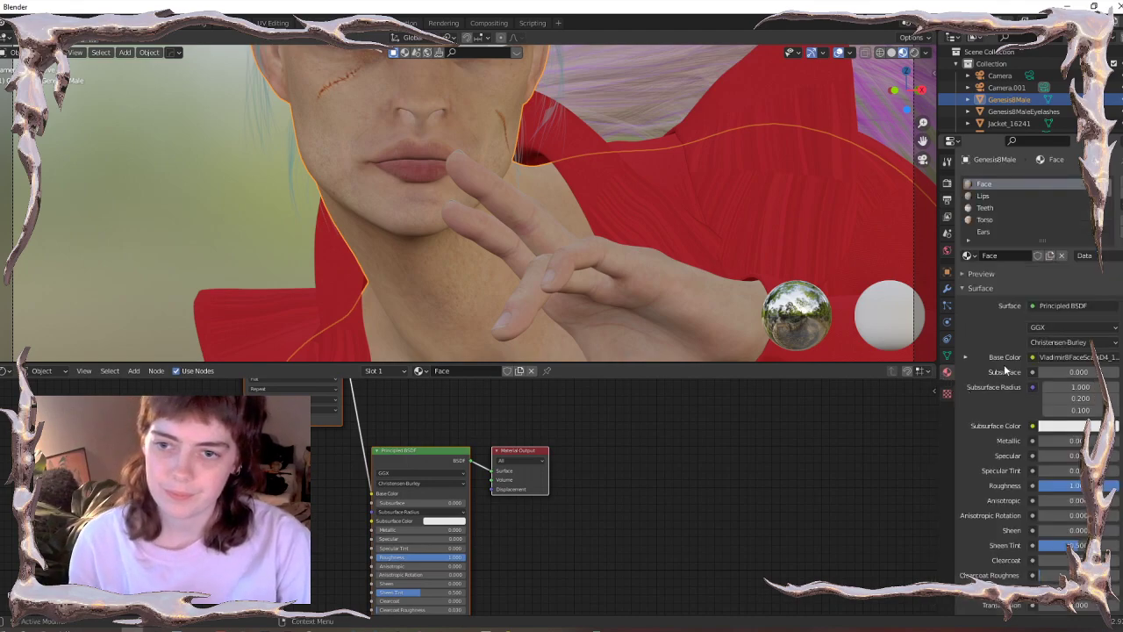
middle_drag(584, 540, 674, 501)
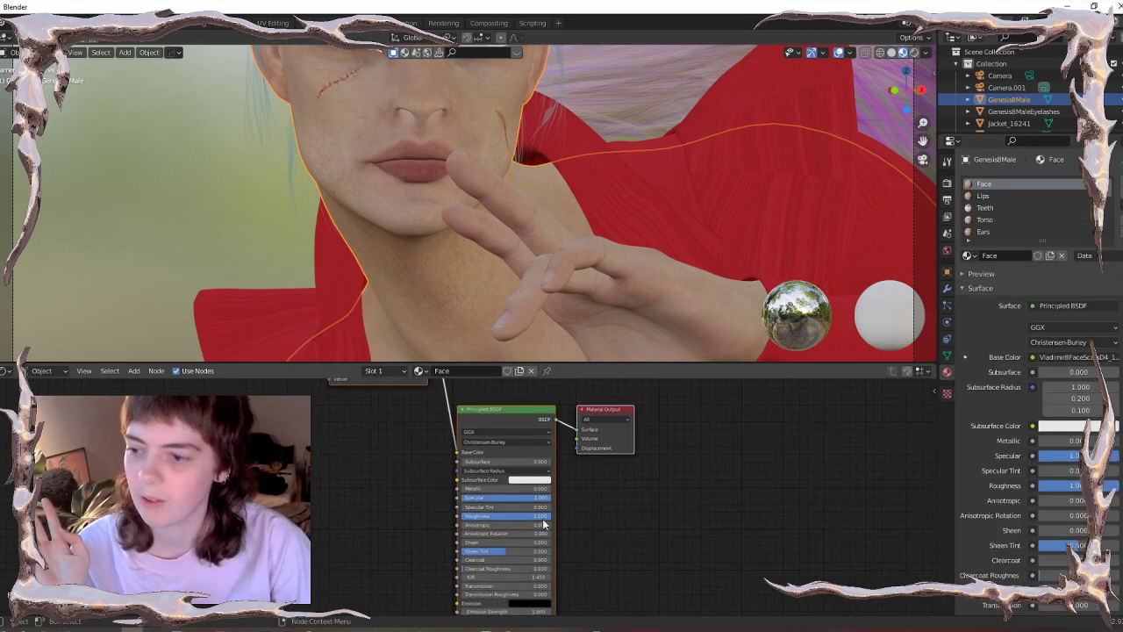
drag(544, 517, 497, 517)
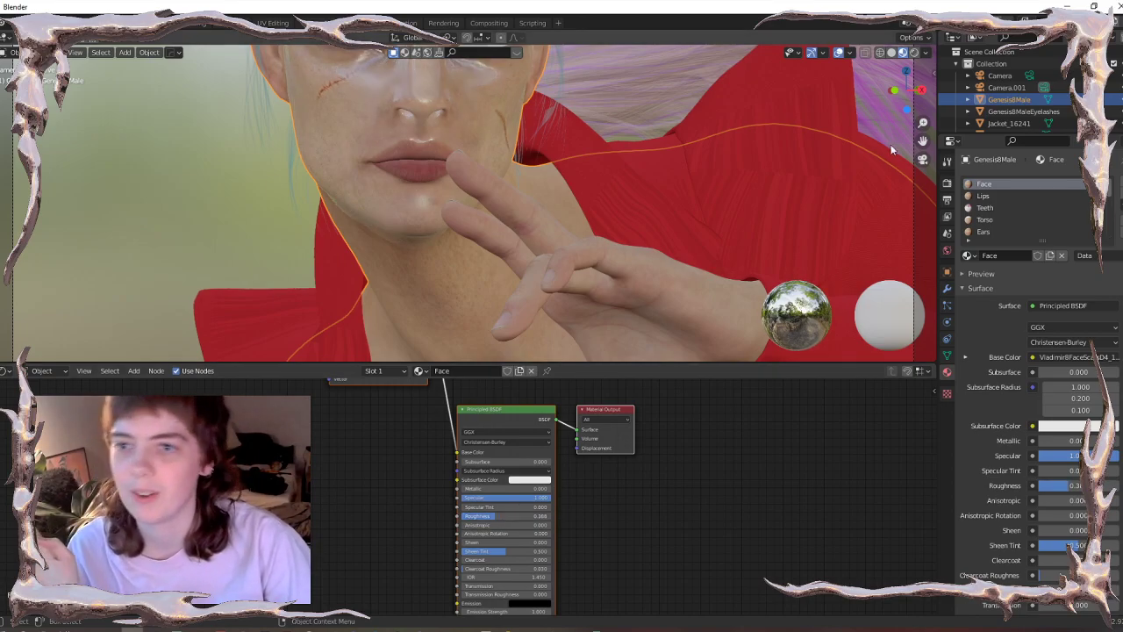
click(914, 52)
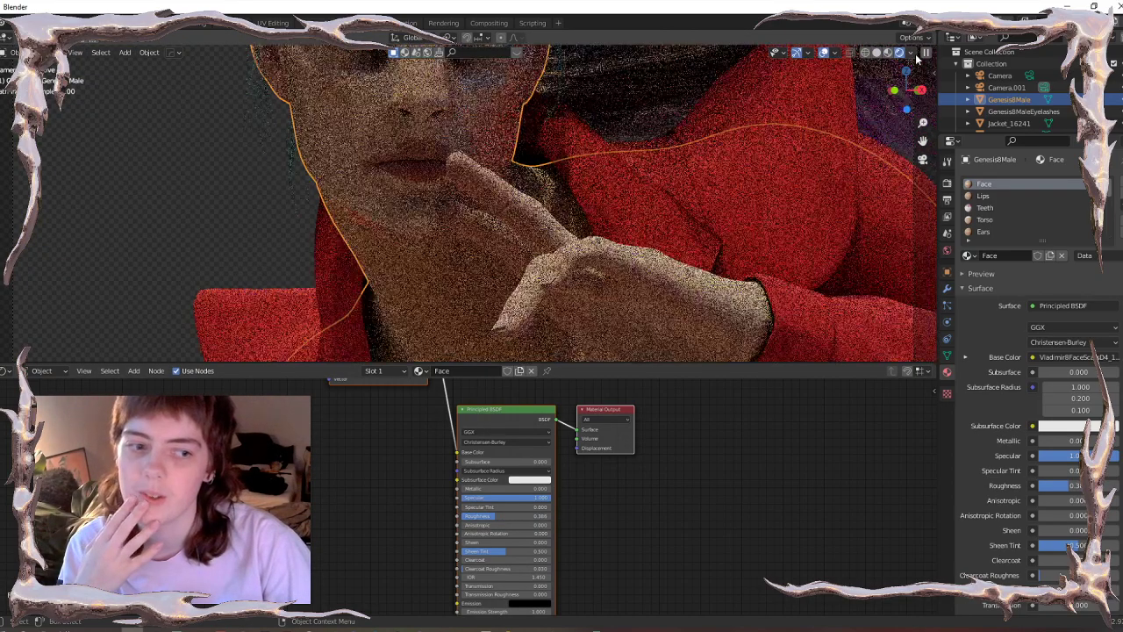
shift+middle_drag(585, 95, 601, 194)
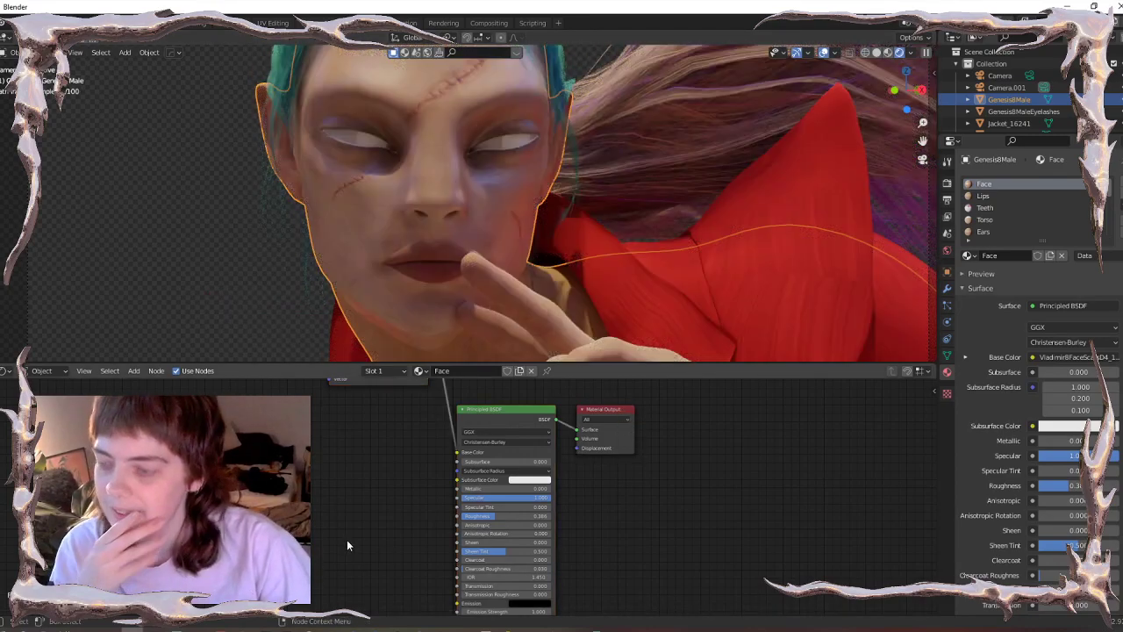
- Open the search for a new shader node to add to the Face material
key(shift+a)
click(304, 488)
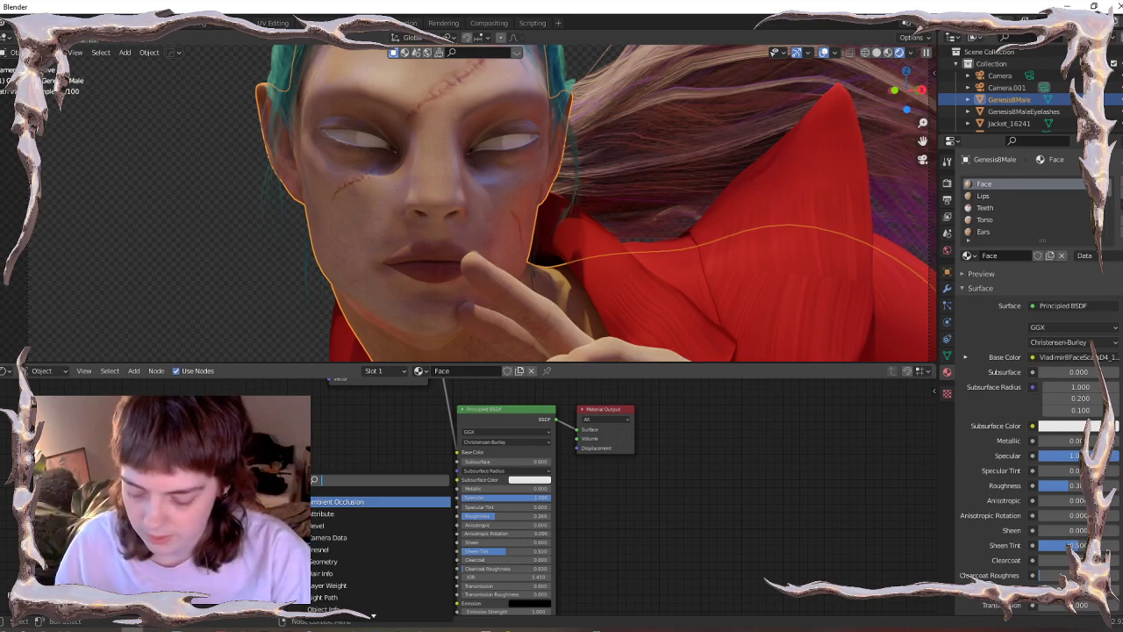
- Add a Bump node to the Face material and connect the face texture's color output to its Height input
text(bump)
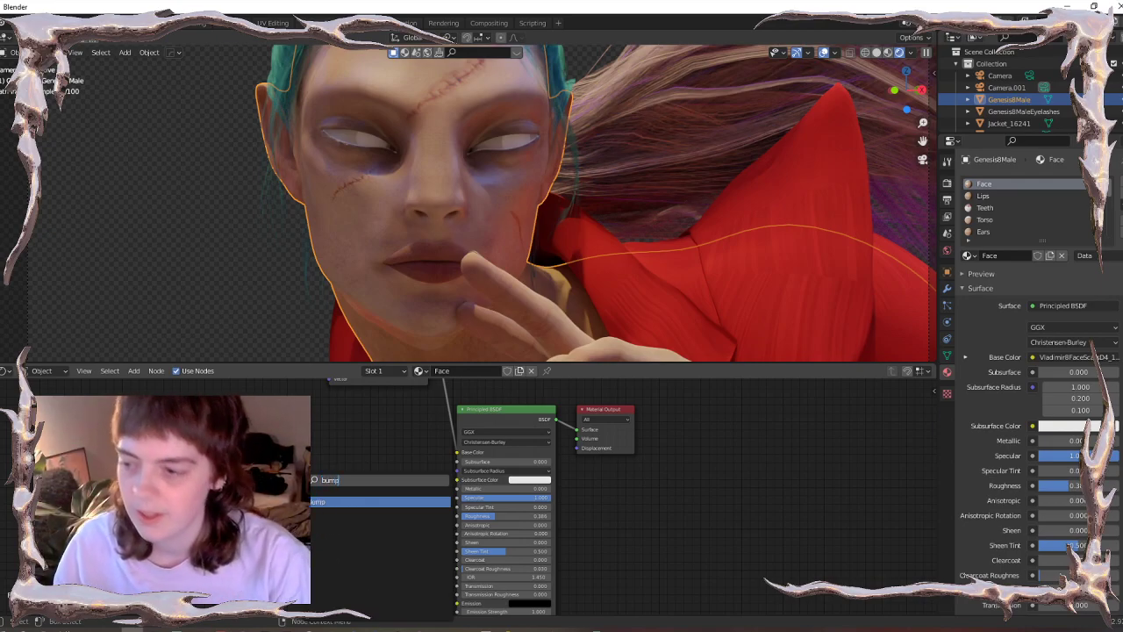
click(341, 501)
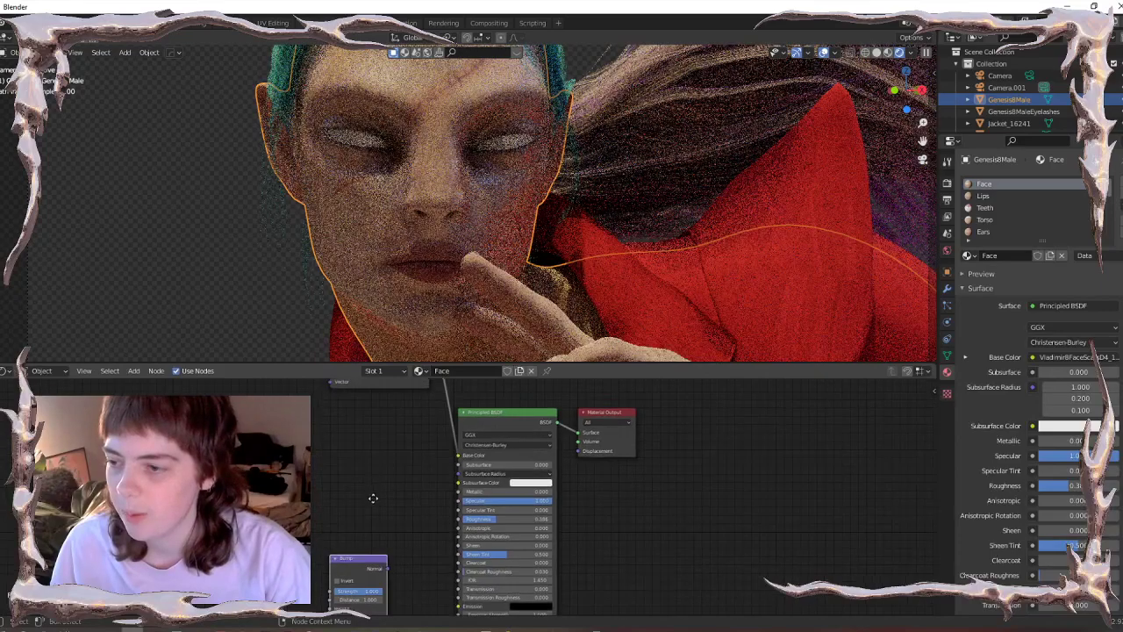
click(363, 468)
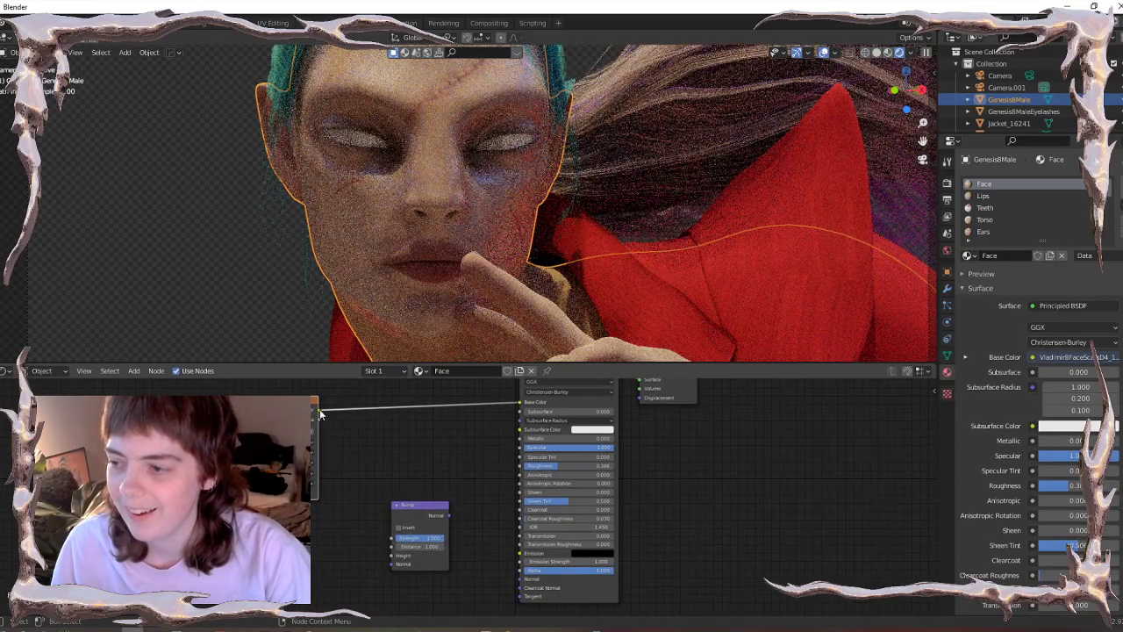
drag(392, 568, 394, 560)
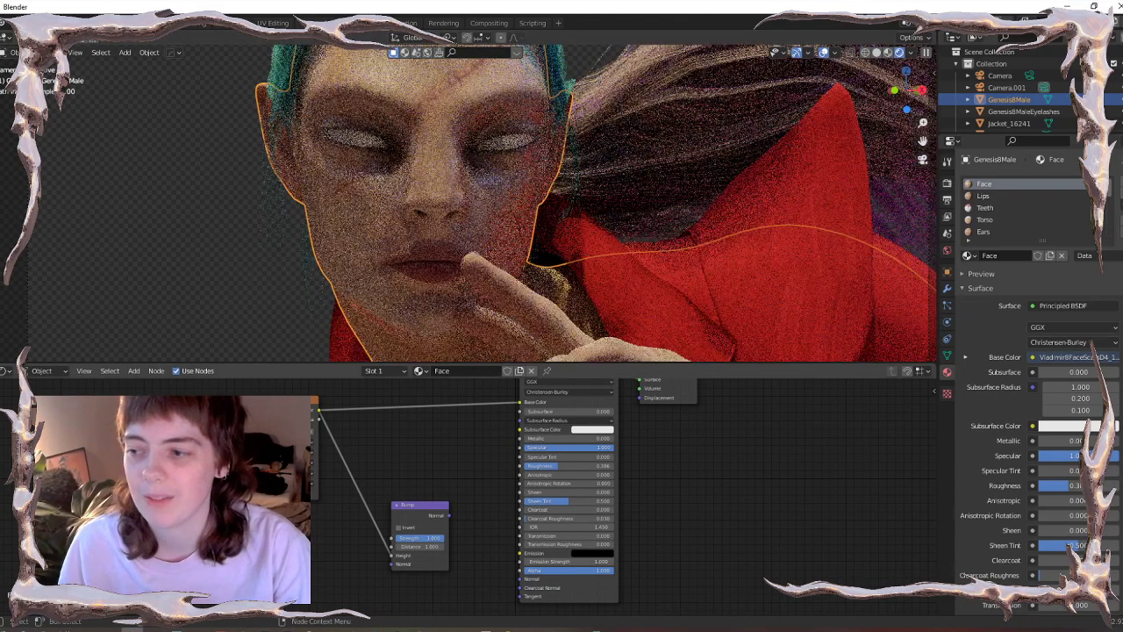
- Switch to File Explorer and look through the Personal > models > Maps folders for face texture maps
click(88, 629)
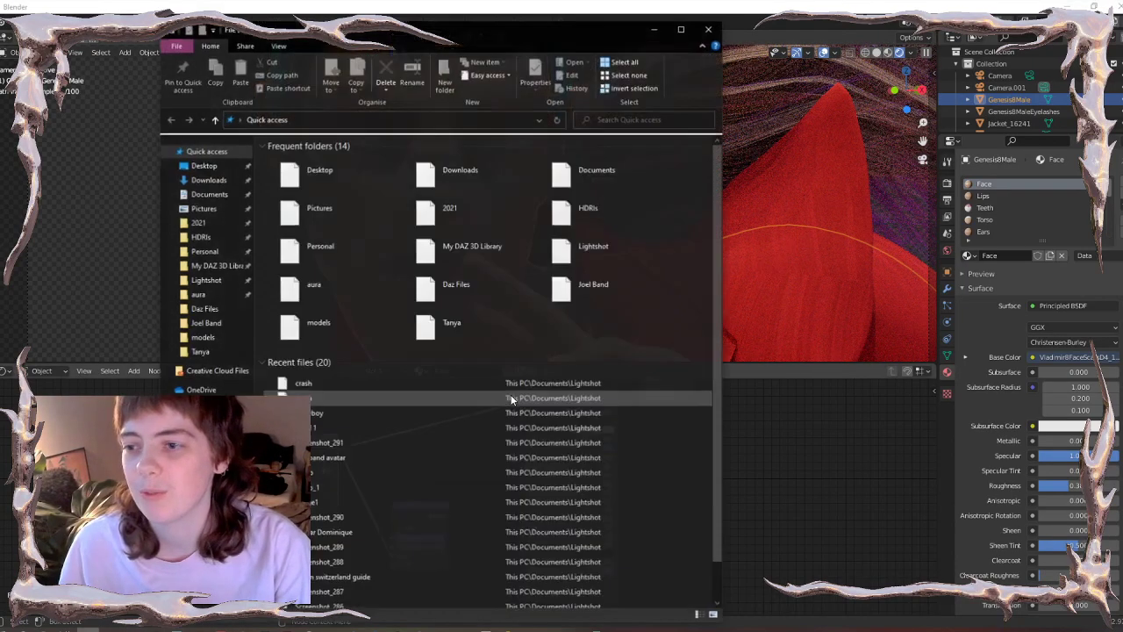
click(205, 252)
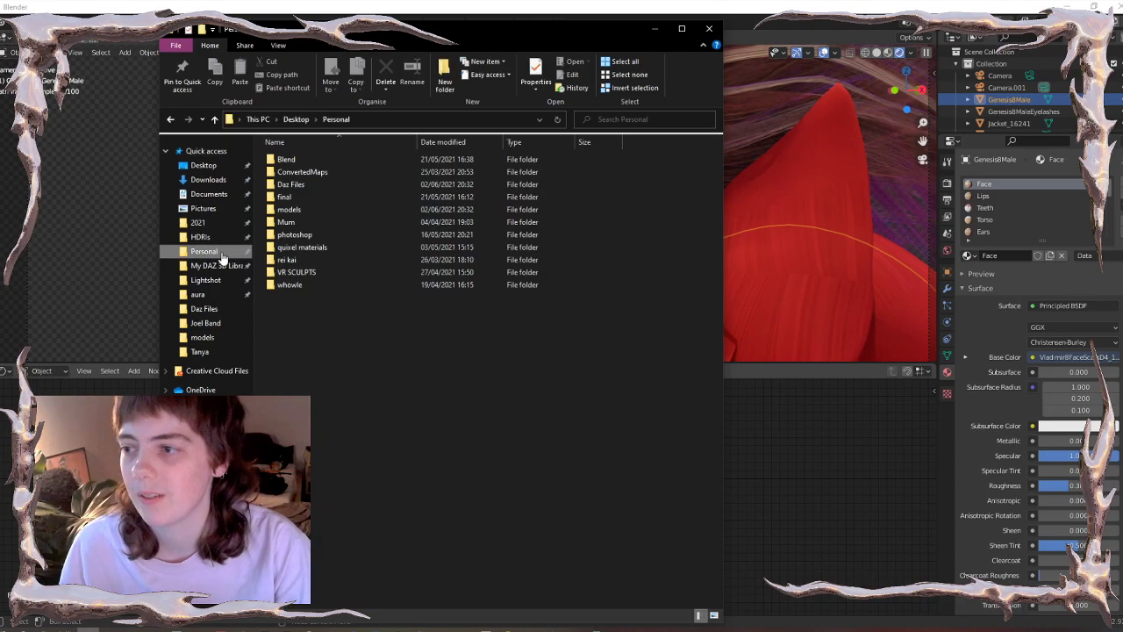
double_click(290, 210)
double_click(365, 173)
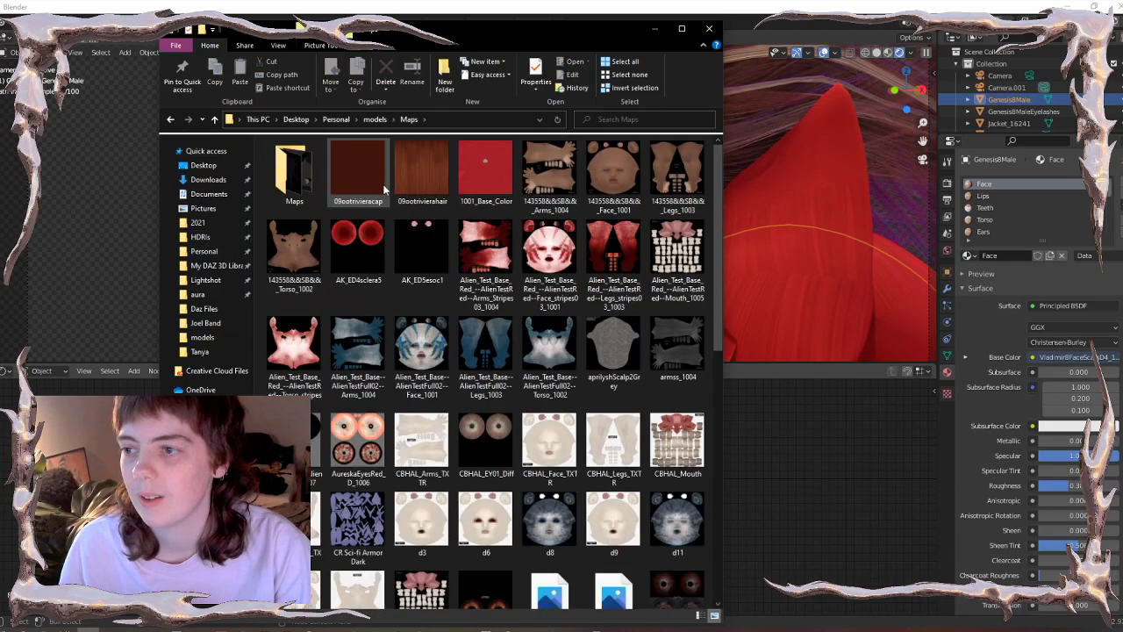
scroll(725, 289, down, 1)
drag(725, 290, 729, 188)
double_click(296, 163)
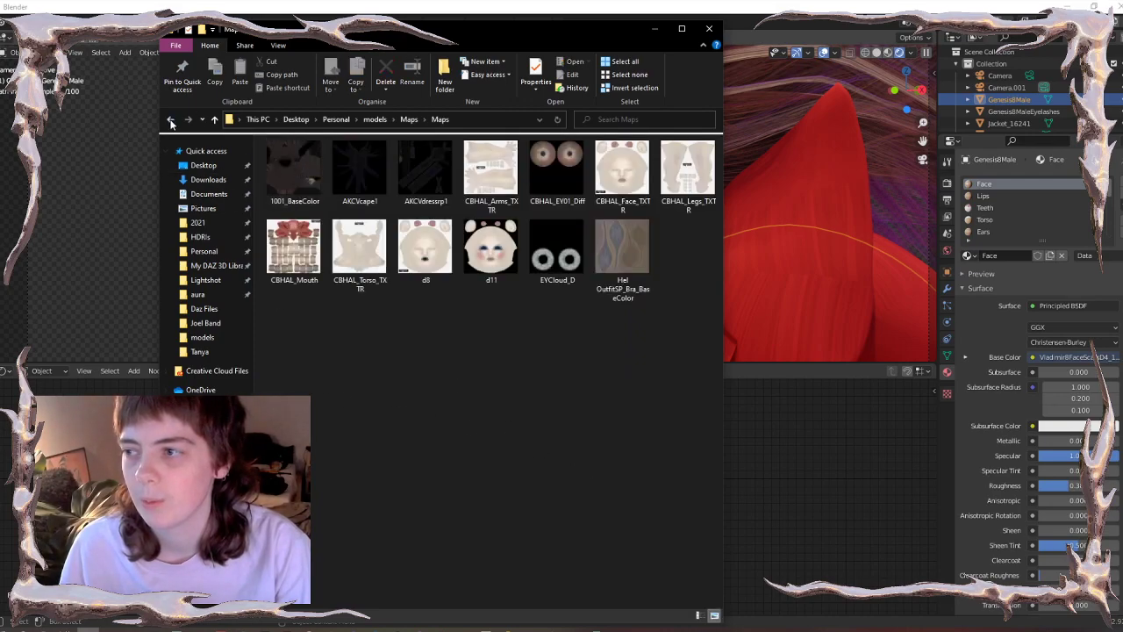
click(171, 123)
click(171, 123)
double_click(278, 183)
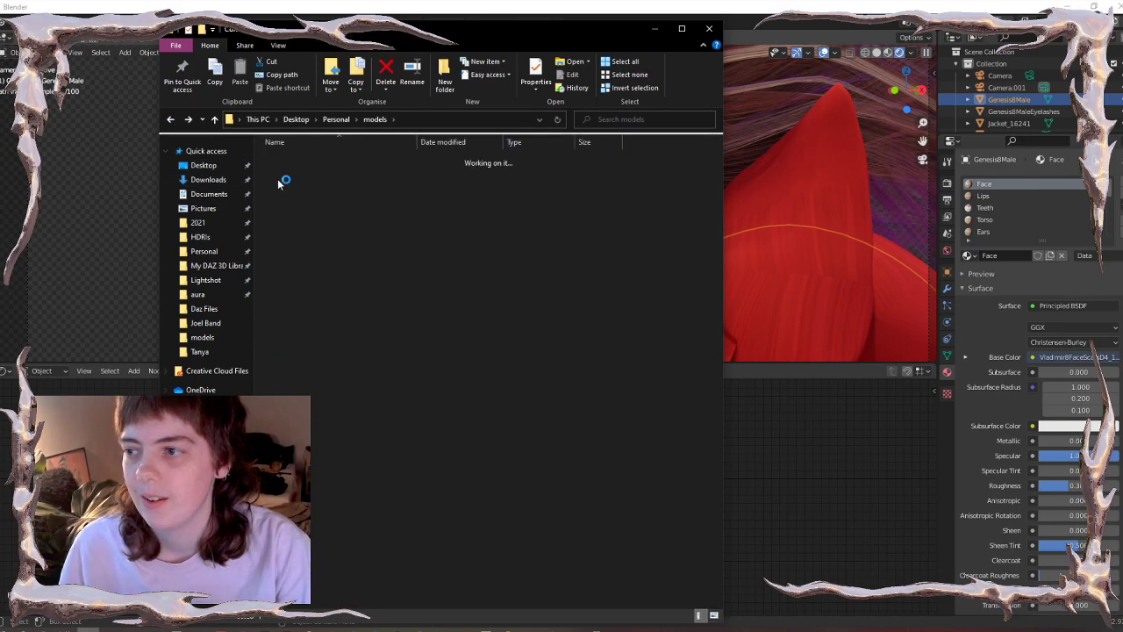
click(710, 29)
- Connect the Bump node's Normal output to the Principled BSDF's Normal input and set the bump strength to 0.2
scroll(442, 449, up, 2)
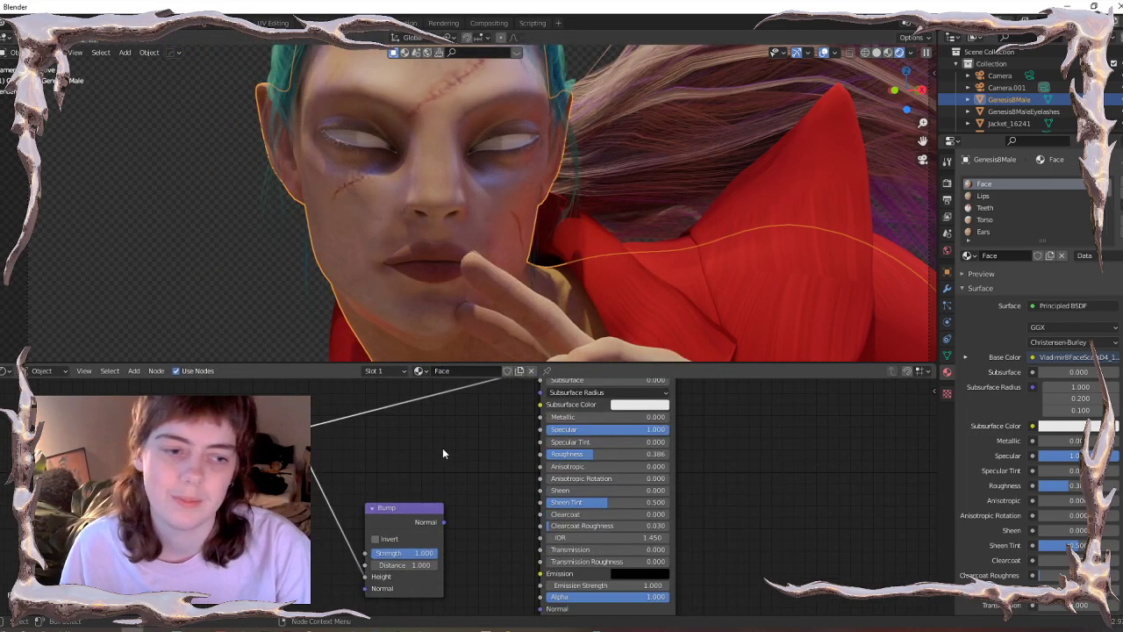
drag(444, 522, 541, 608)
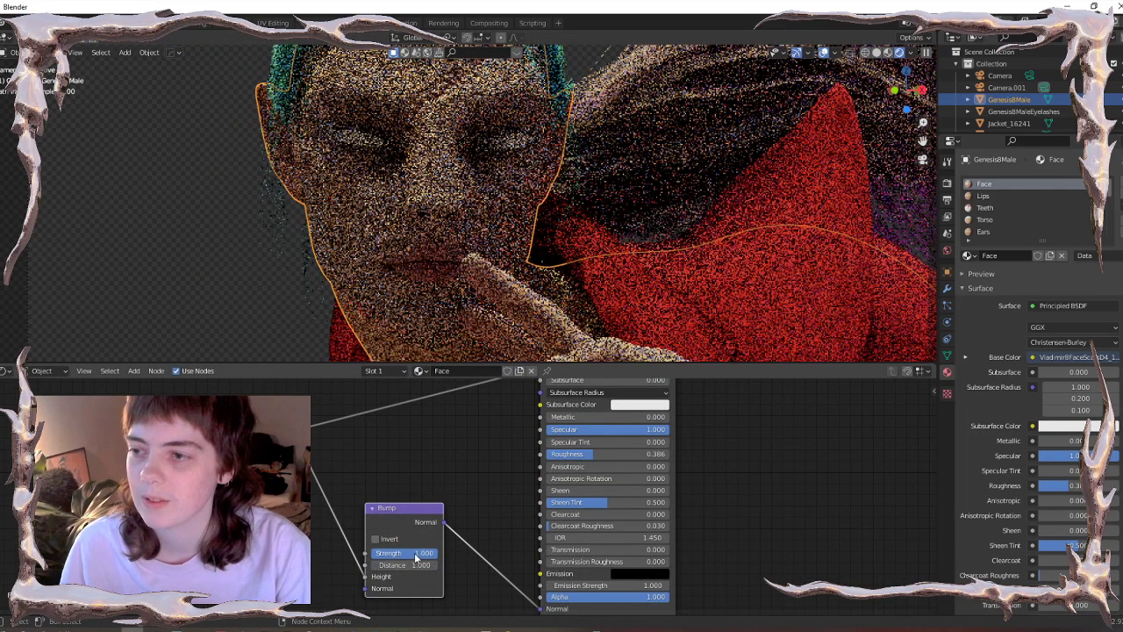
click(427, 555)
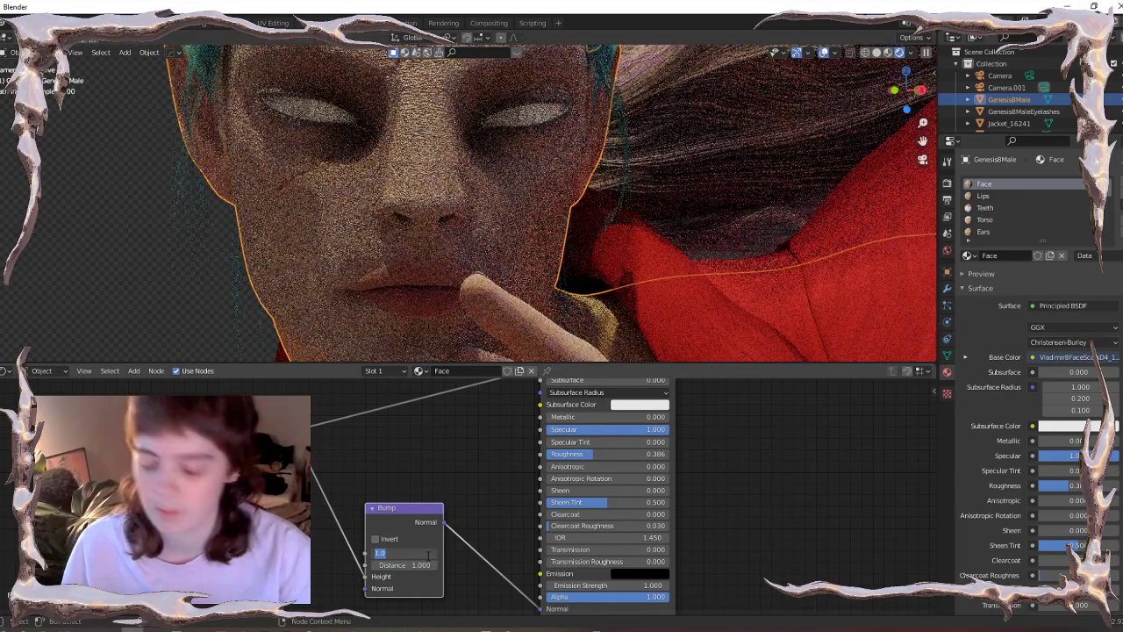
text(0.2)
key(Return)
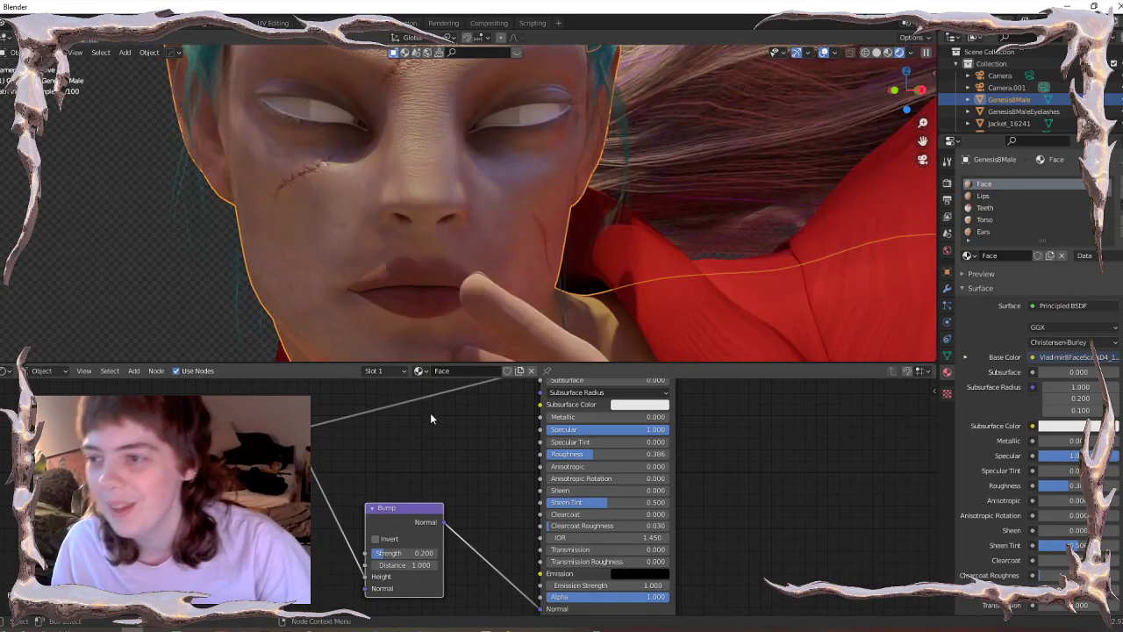
- Lower the Face material's Principled BSDF roughness to 0.141 for shinier skin
shift+middle_drag(465, 109, 485, 240)
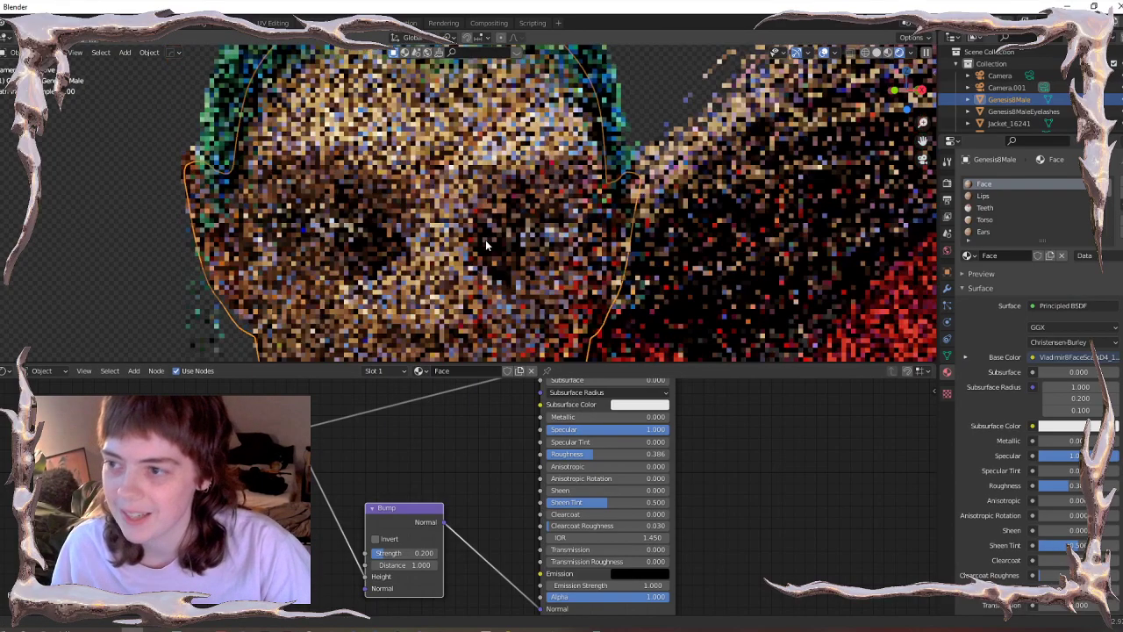
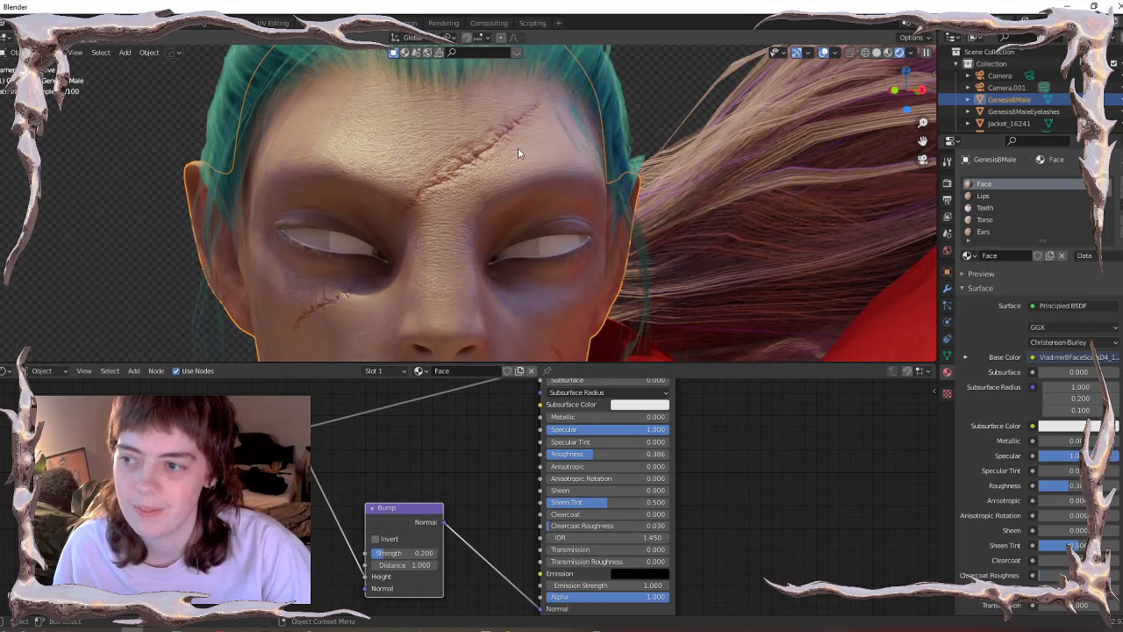
middle_drag(343, 504, 350, 476)
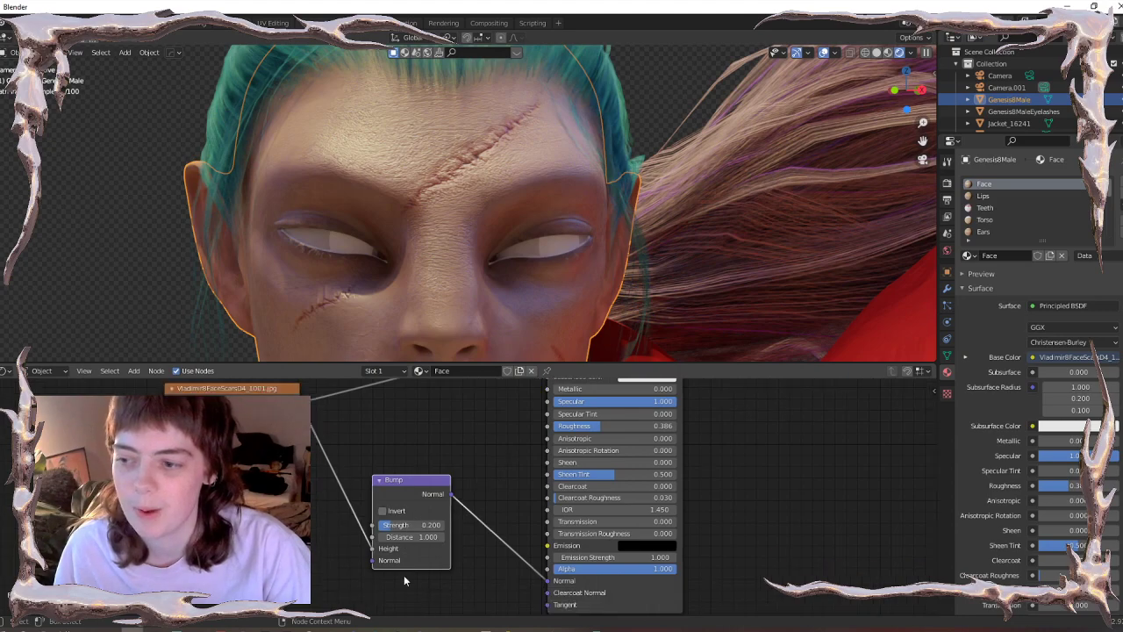
middle_drag(403, 579, 415, 546)
middle_drag(508, 444, 491, 528)
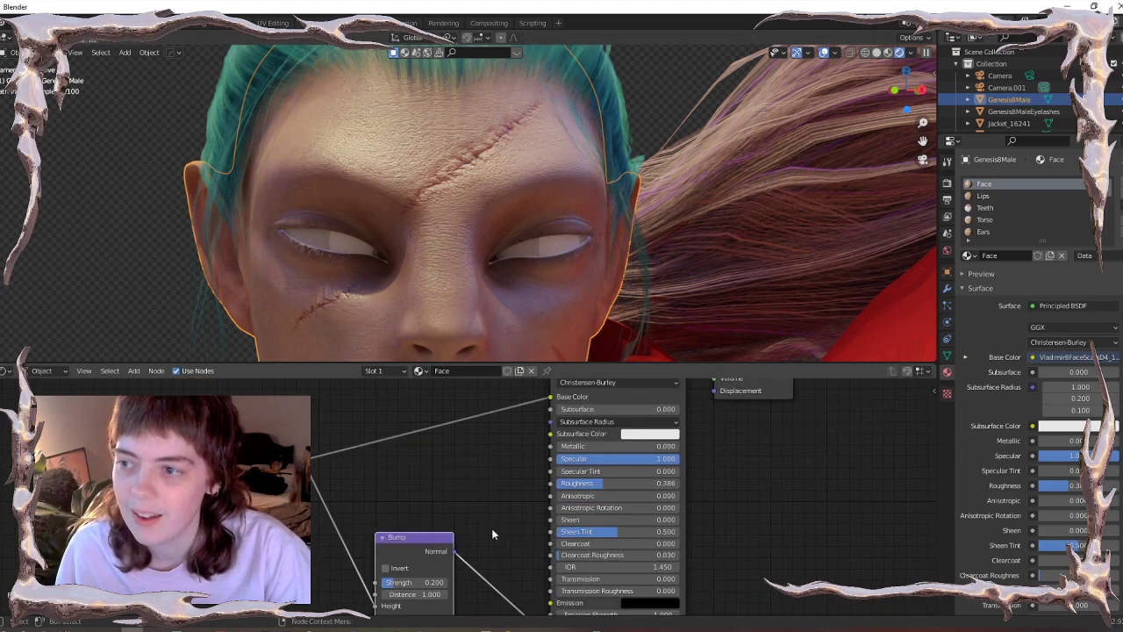
drag(605, 484, 445, 483)
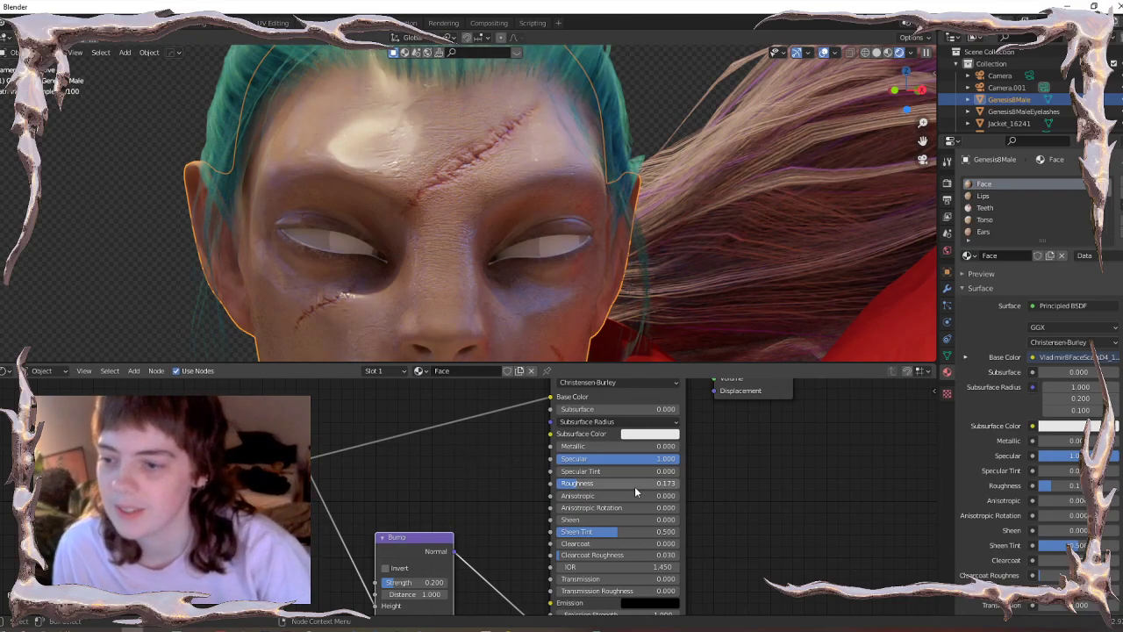
drag(634, 483, 573, 483)
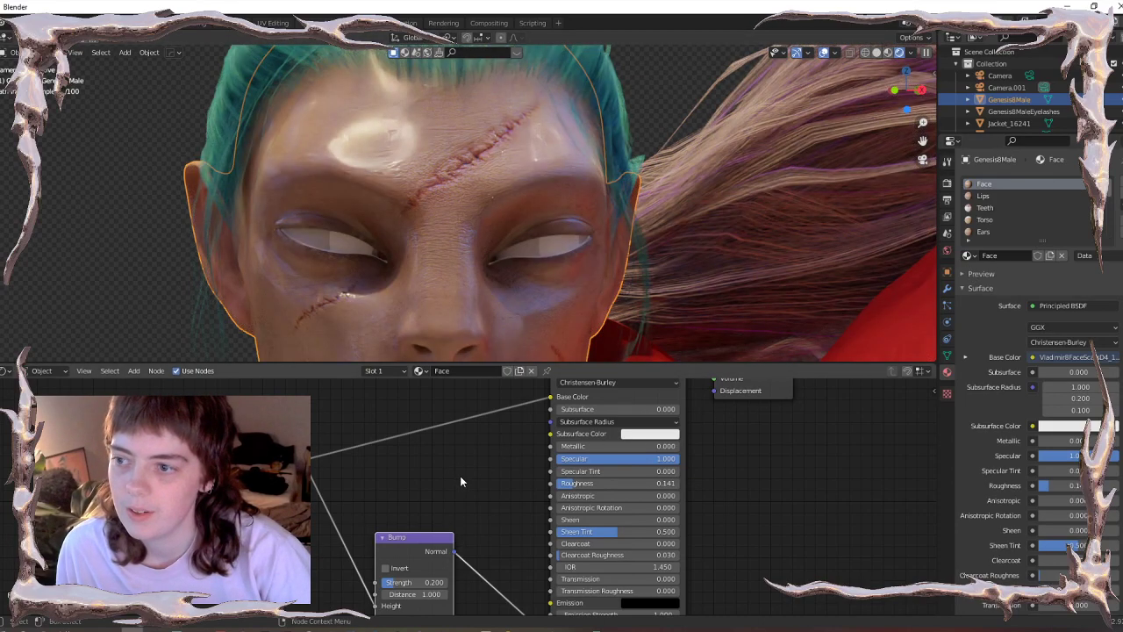
- Enlarge the viewport around the head and hide the Sleek High Ponytail hair and the red jacket
drag(575, 363, 574, 483)
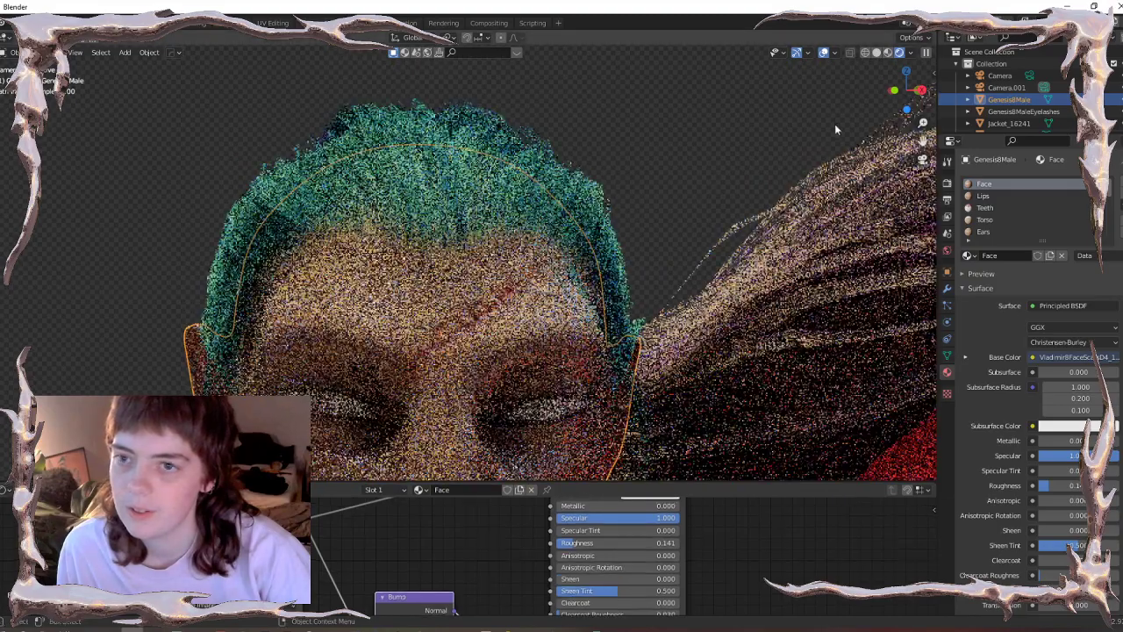
shift+middle_drag(671, 368, 682, 278)
shift+middle_drag(672, 405, 672, 365)
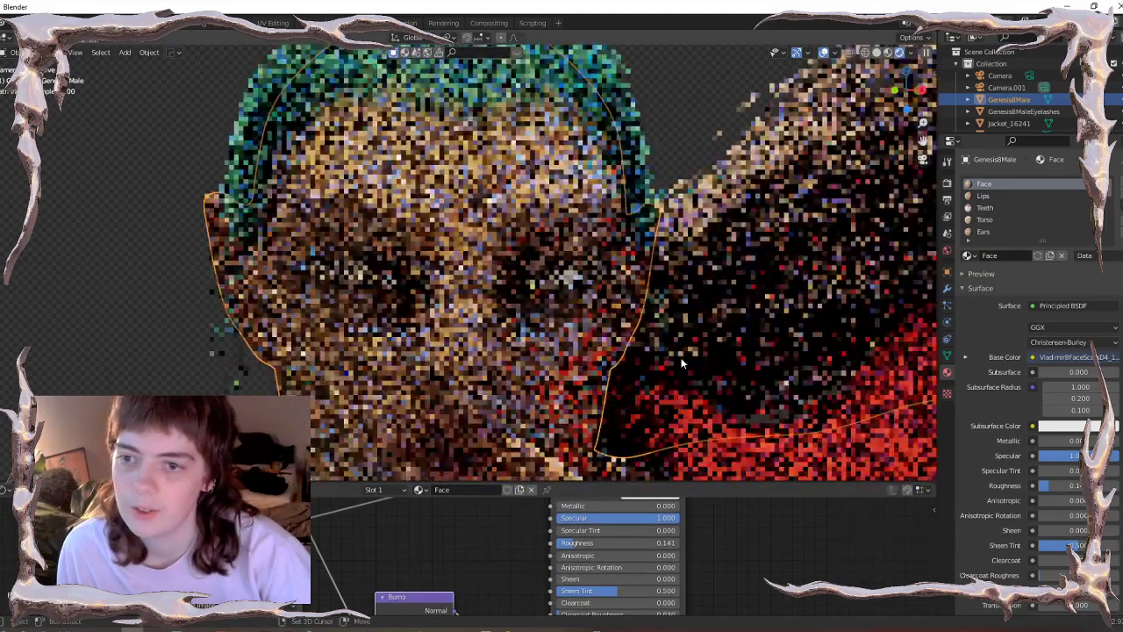
click(612, 88)
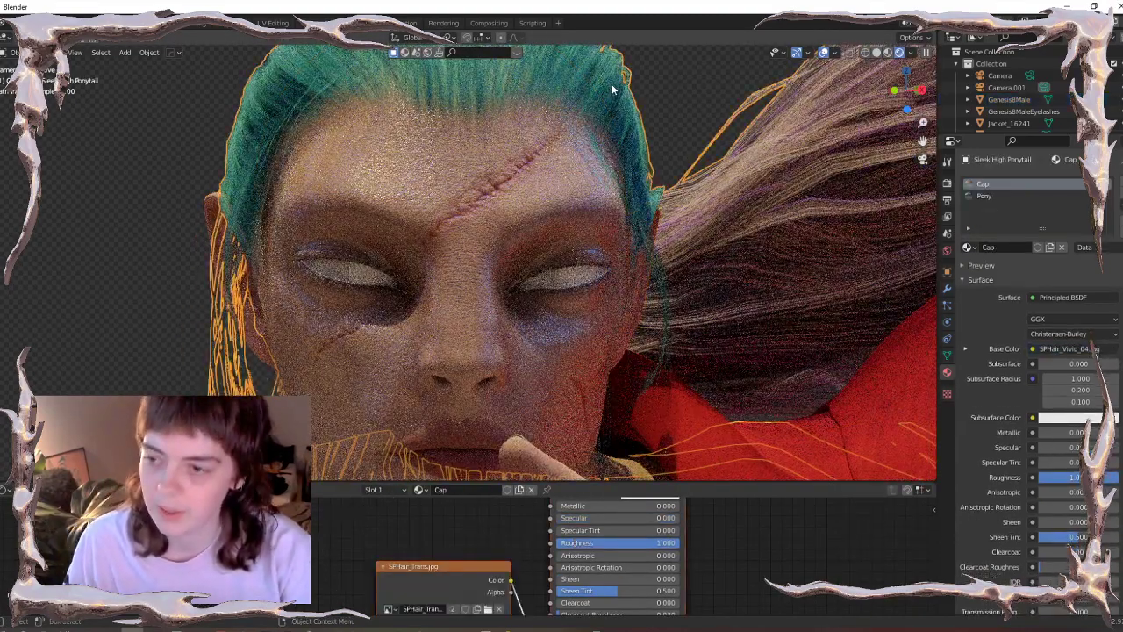
key(h)
click(685, 432)
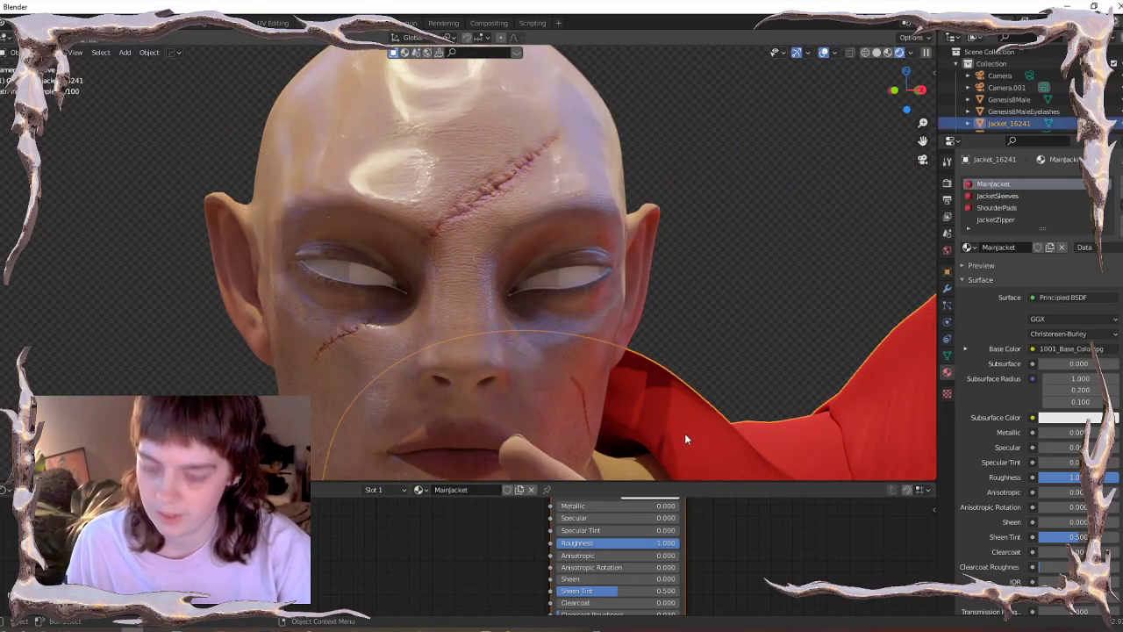
key(h)
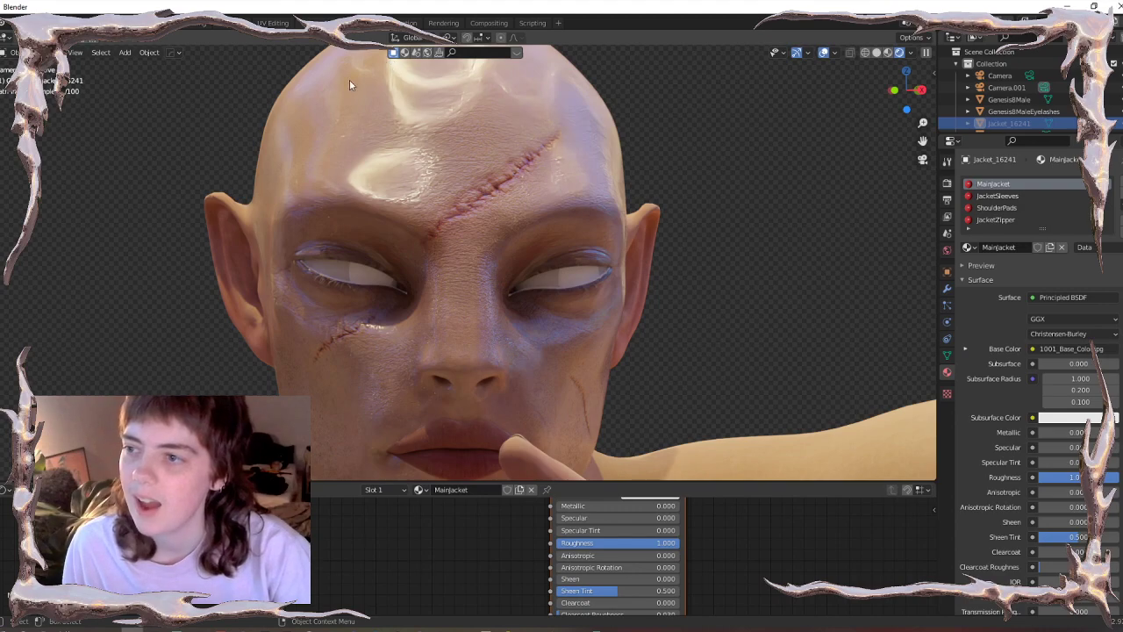
- Show the World shader nodes and add a mapping setup to the royal_esplanade_2k.hdr environment texture
click(53, 517)
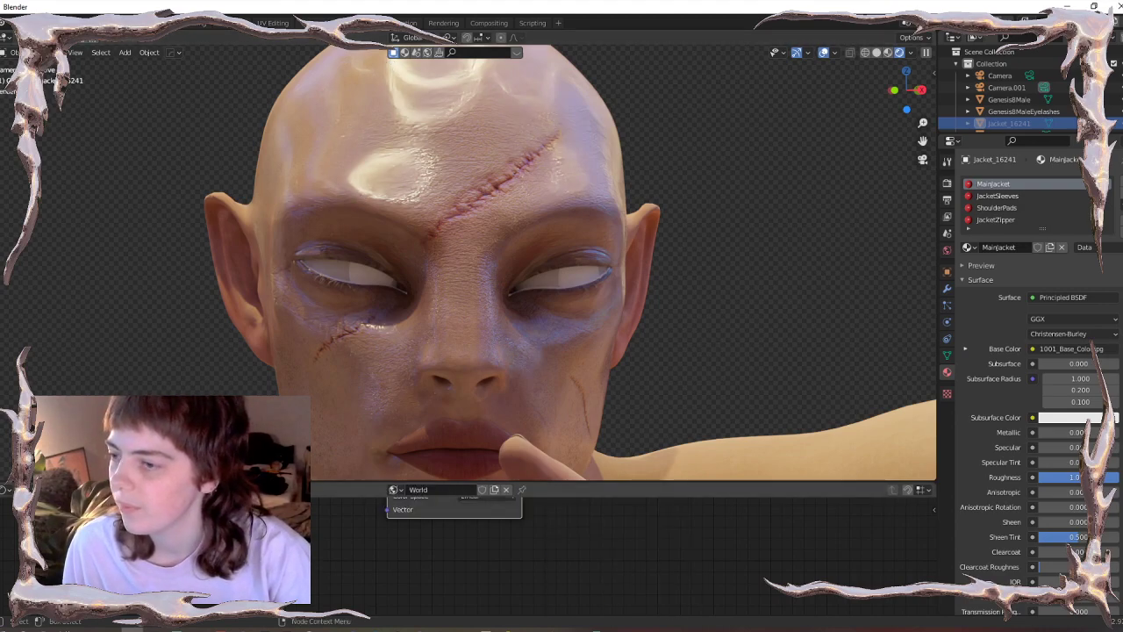
drag(298, 481, 307, 321)
middle_drag(321, 388, 271, 478)
click(274, 476)
click(372, 416)
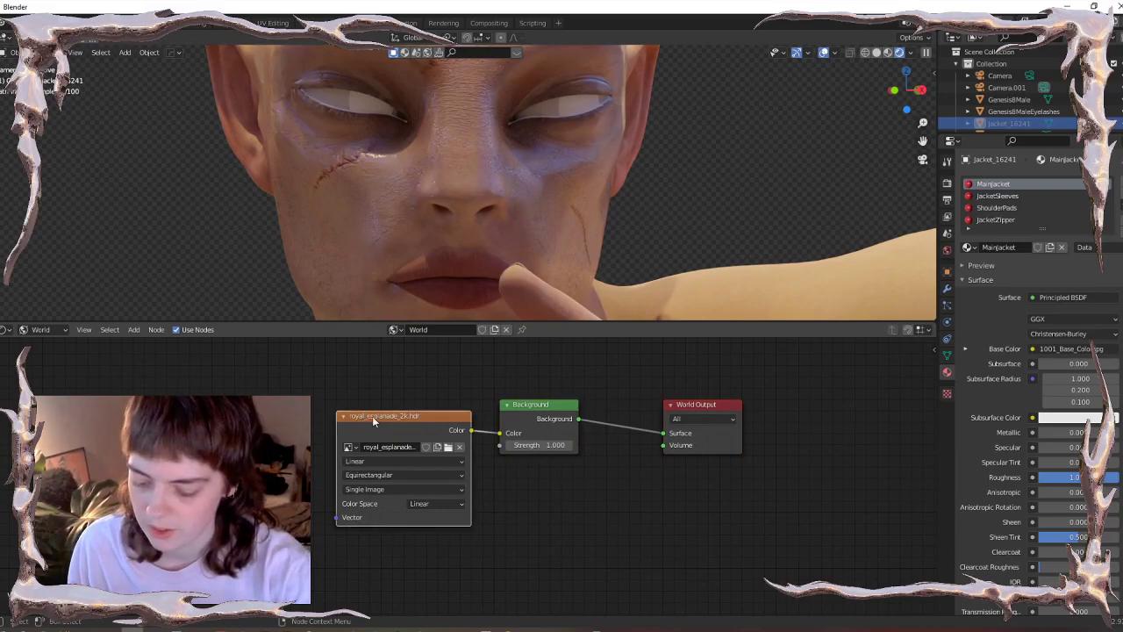
key(ctrl+t)
- Set the environment mapping's Z rotation to 81.7° and look at the lighting on the head
middle_drag(428, 367, 461, 389)
drag(326, 551, 344, 550)
scroll(619, 152, down, 3)
scroll(618, 155, up, 3)
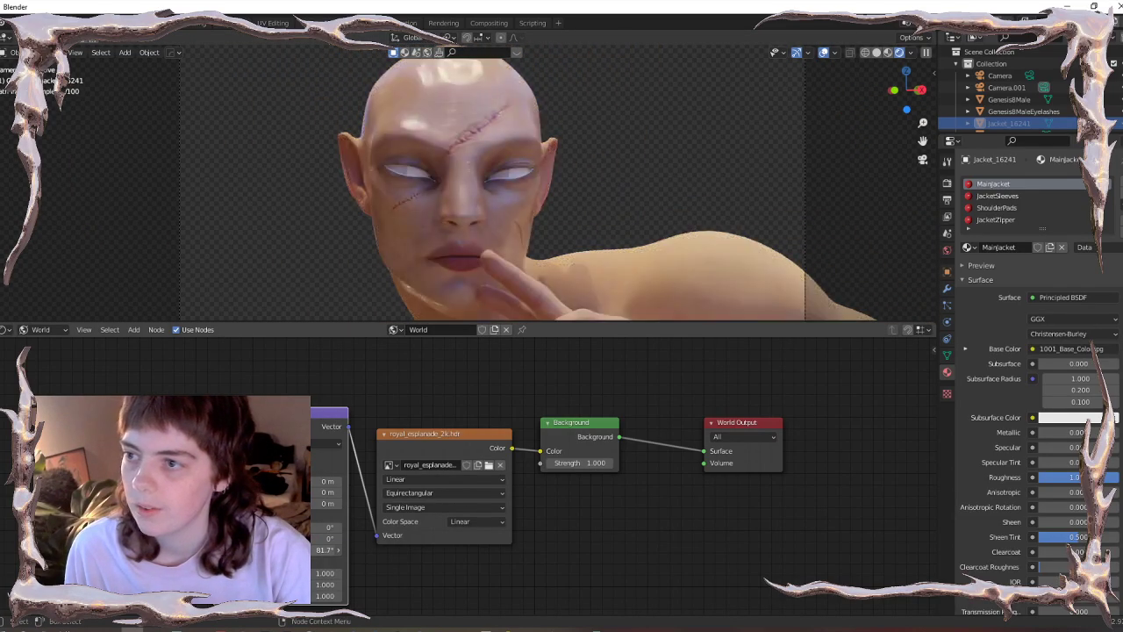
- Switch the viewport to Material Preview shading with Scene World and Scene Lights enabled
click(887, 52)
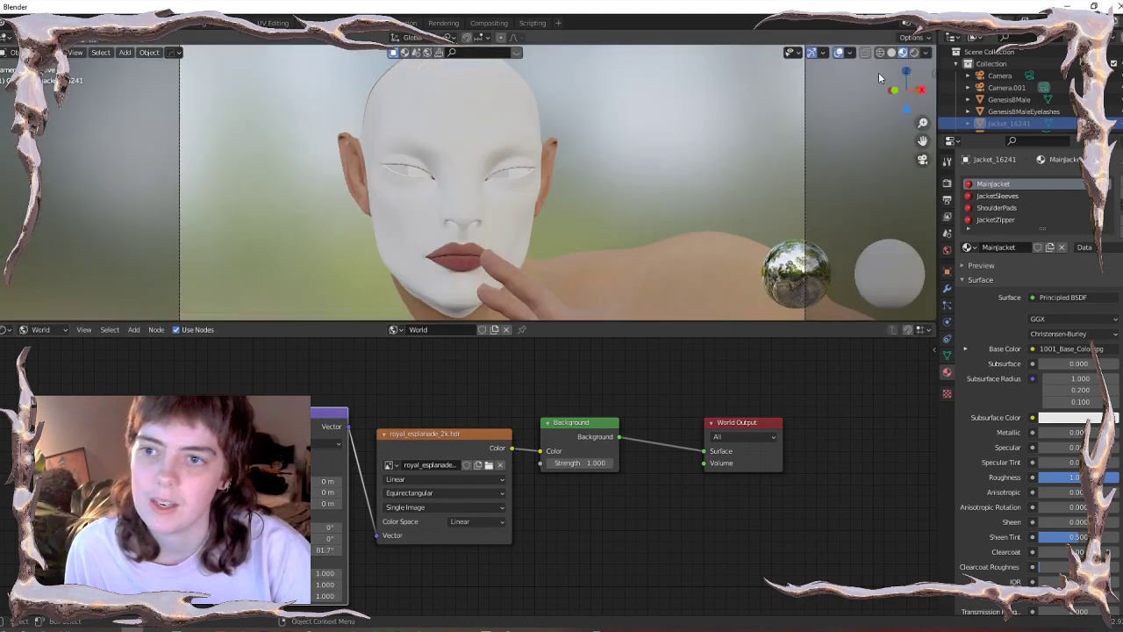
click(926, 52)
click(865, 125)
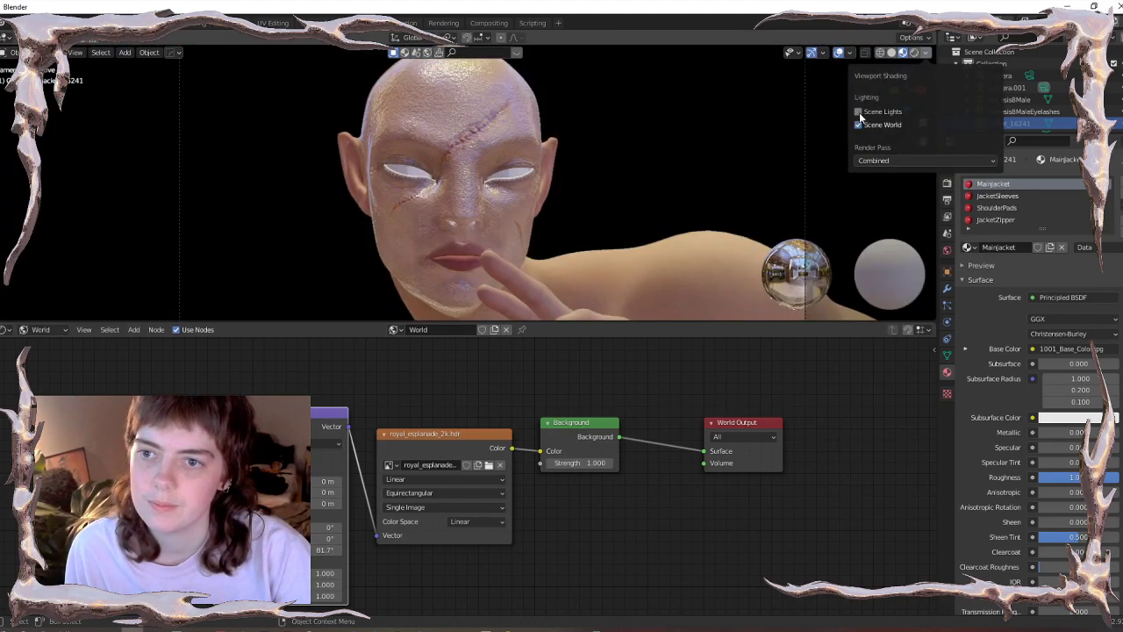
click(859, 112)
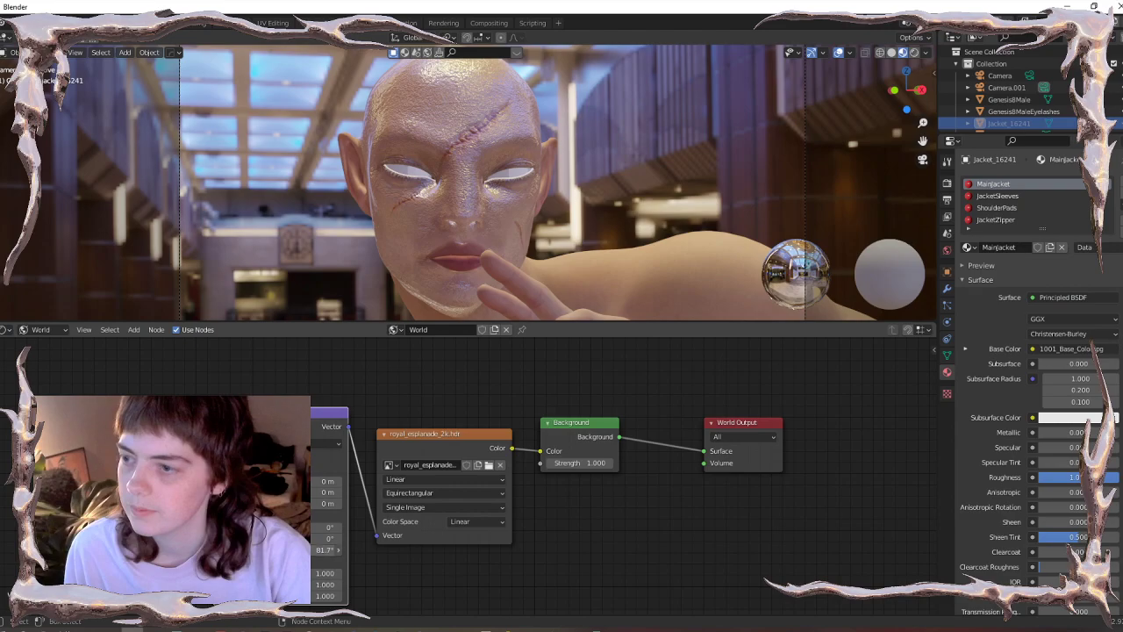
- Set the environment mapping rotation to X 43.8°, Y 34.2° and Z 246°, and return the enlarged viewport to rendered shading
drag(326, 551, 465, 550)
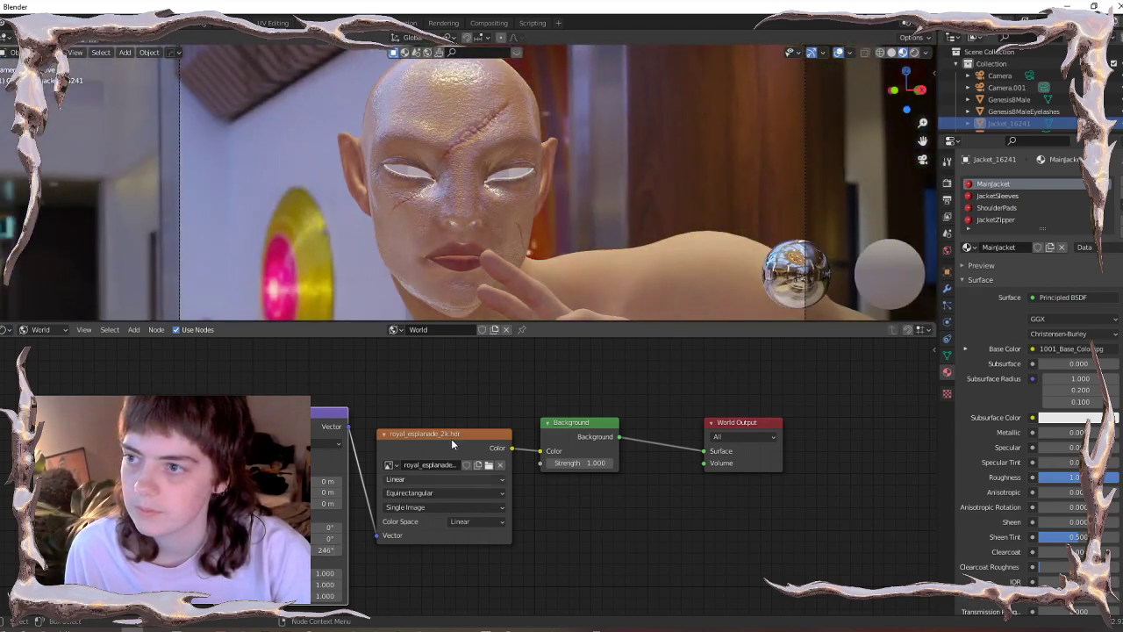
drag(327, 537, 381, 527)
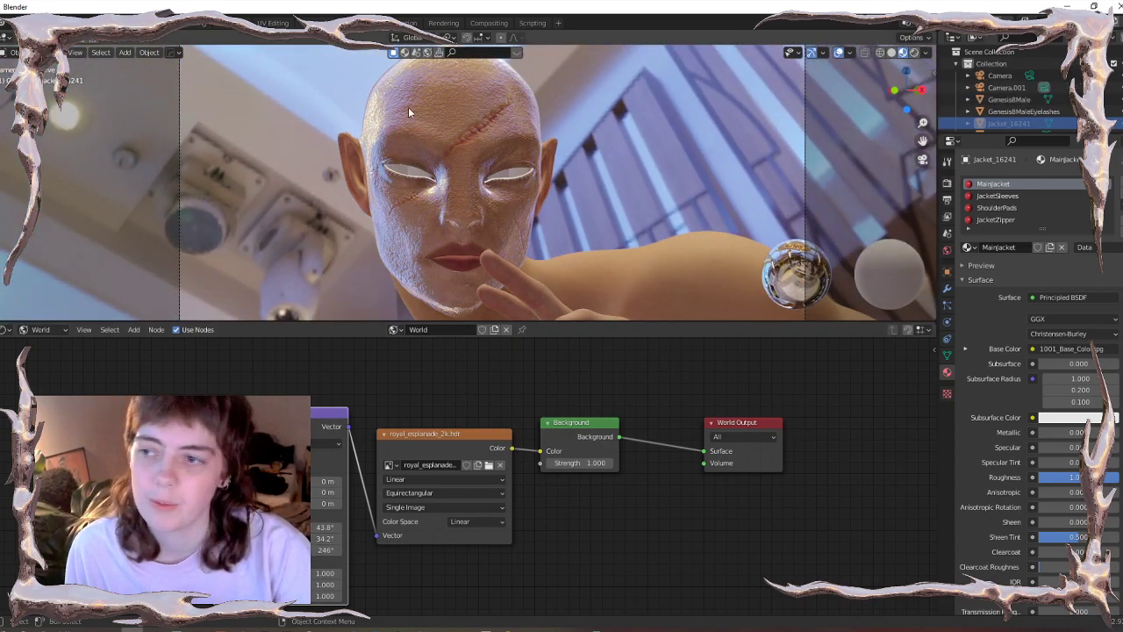
click(914, 53)
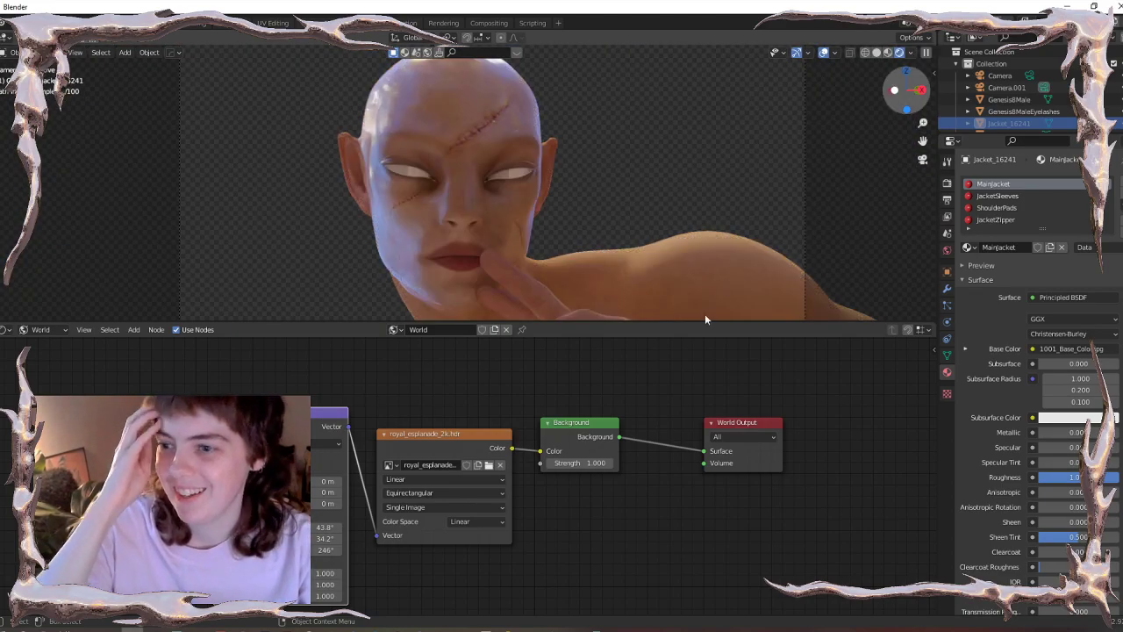
drag(707, 321, 697, 493)
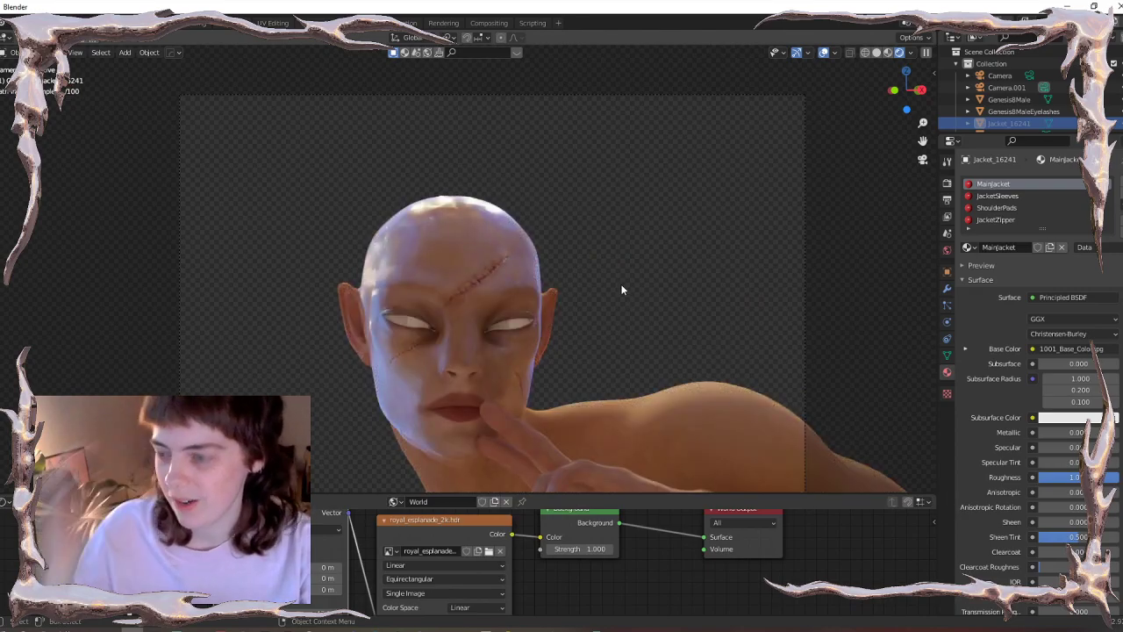
scroll(620, 287, up, 3)
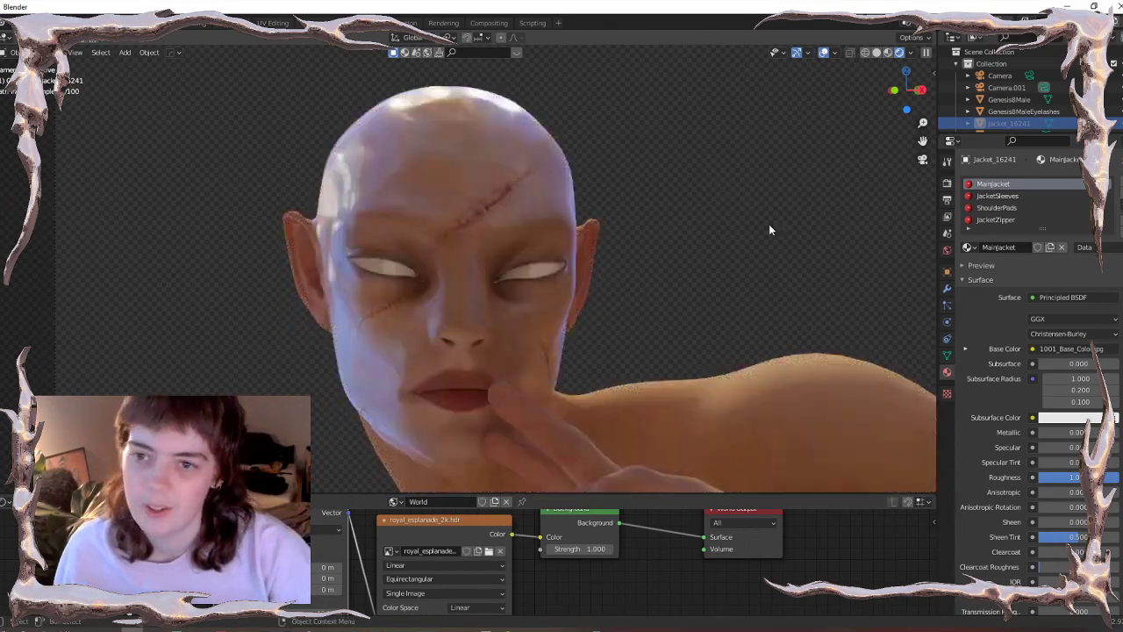
- Show the character's Face material nodes, try a roughness of 0.3 on the Principled BSDF, and lower it to 0
click(441, 158)
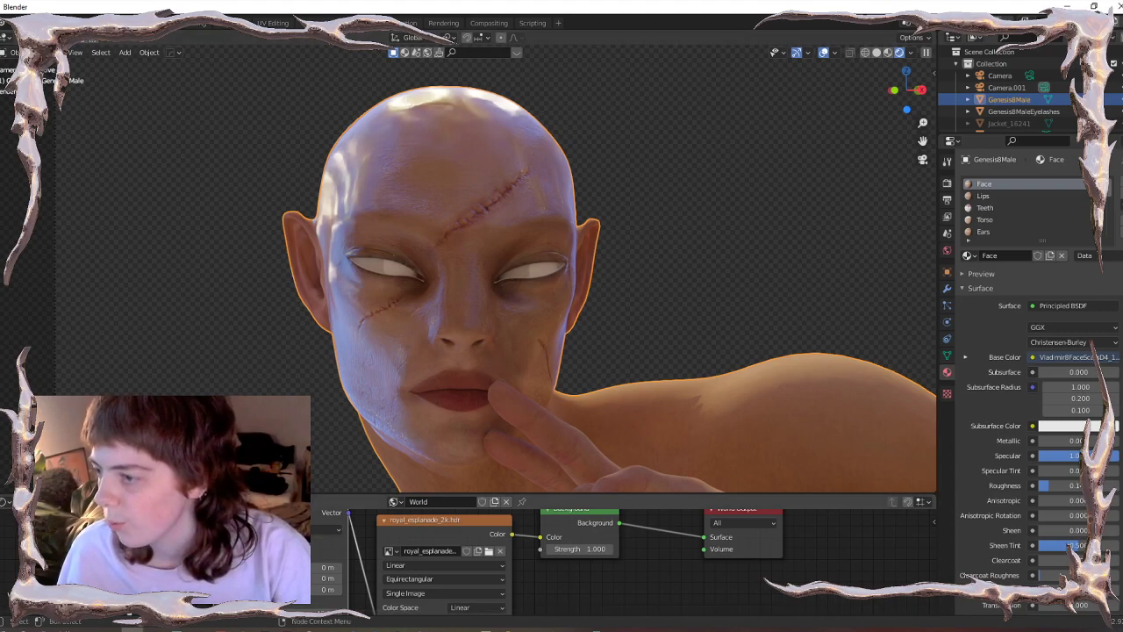
click(54, 520)
middle_drag(471, 550, 432, 586)
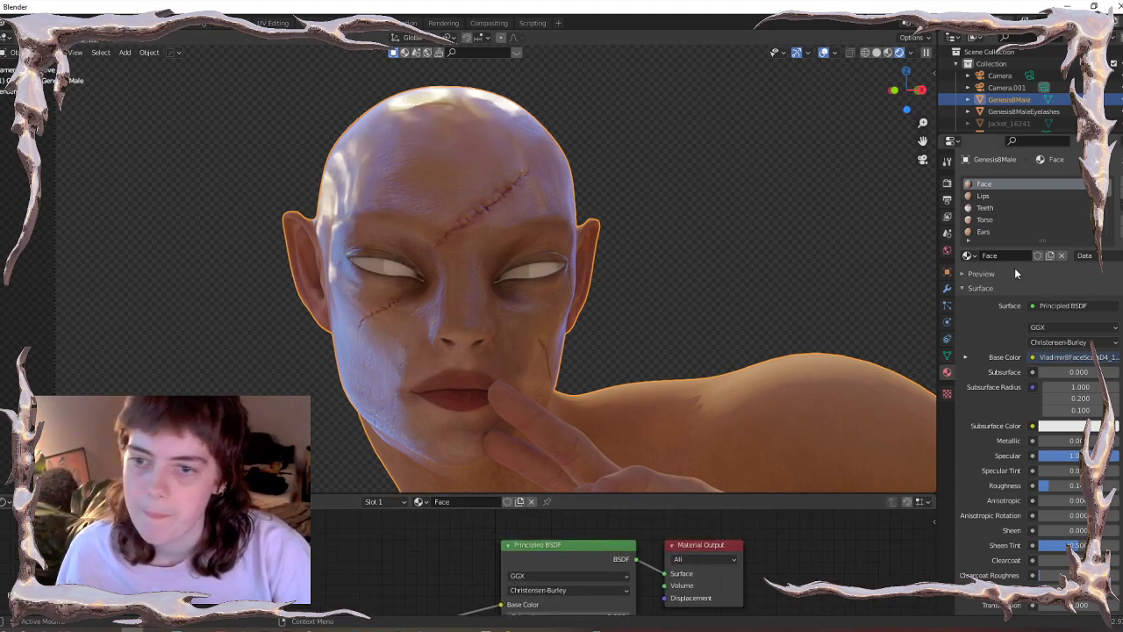
middle_drag(674, 605, 656, 509)
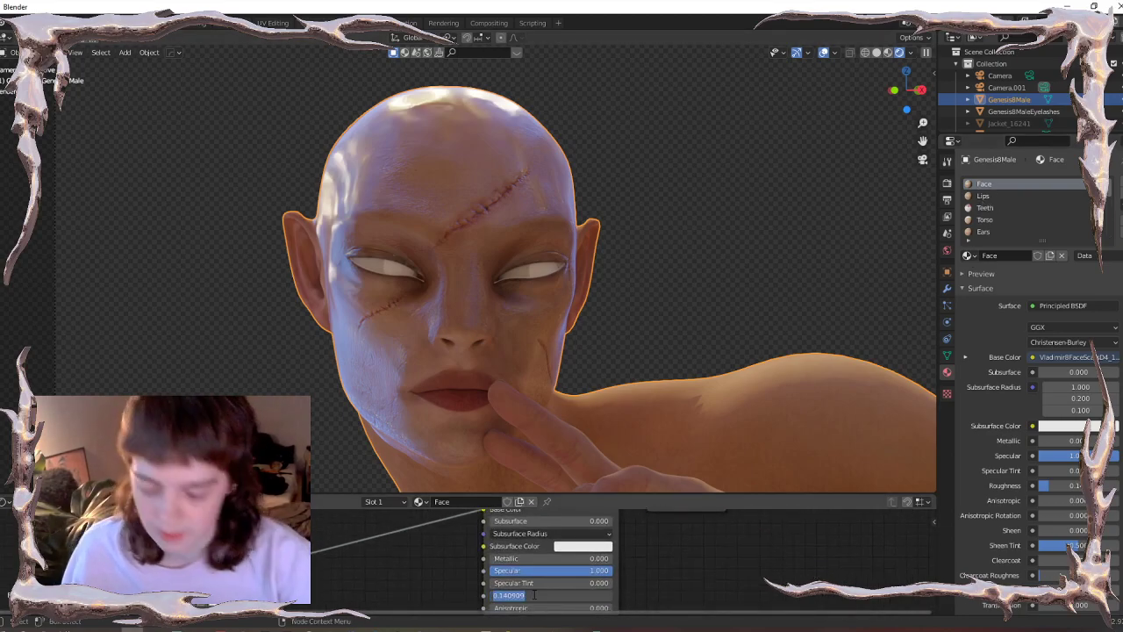
text(0.3)
key(Return)
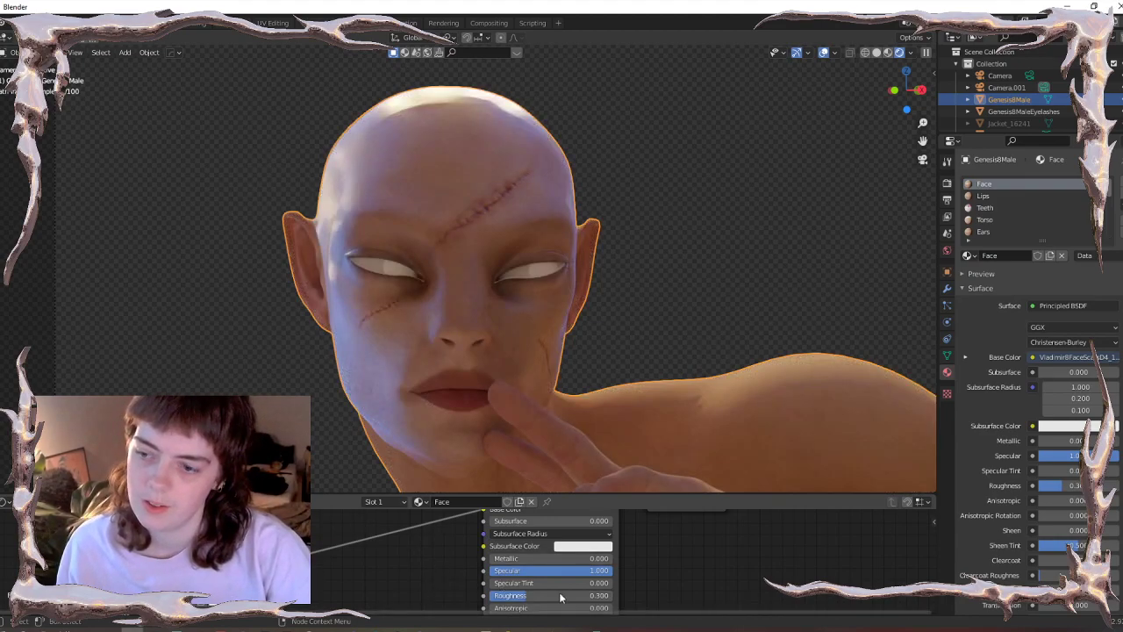
drag(561, 597, 405, 591)
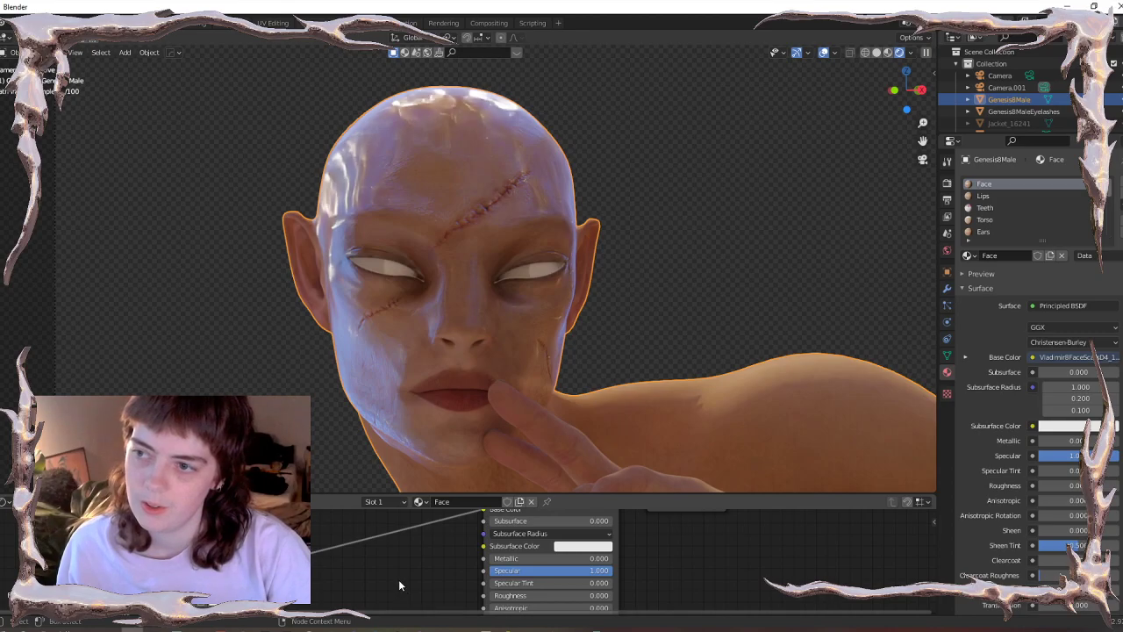
- Set the Face material's Metallic value to 0.3
drag(502, 559, 641, 559)
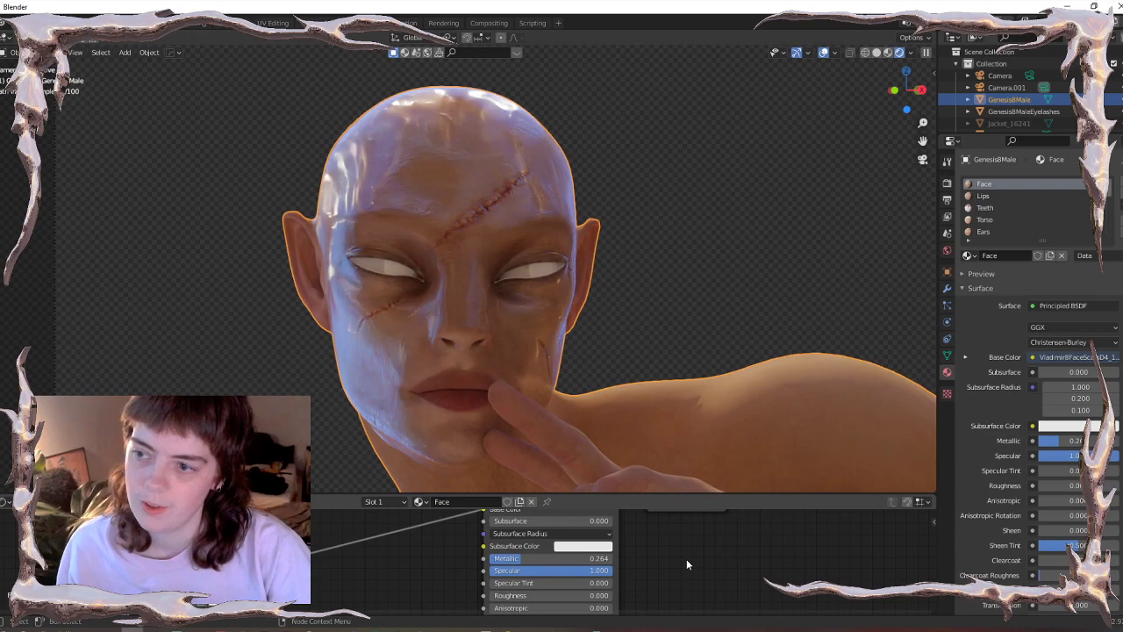
click(560, 559)
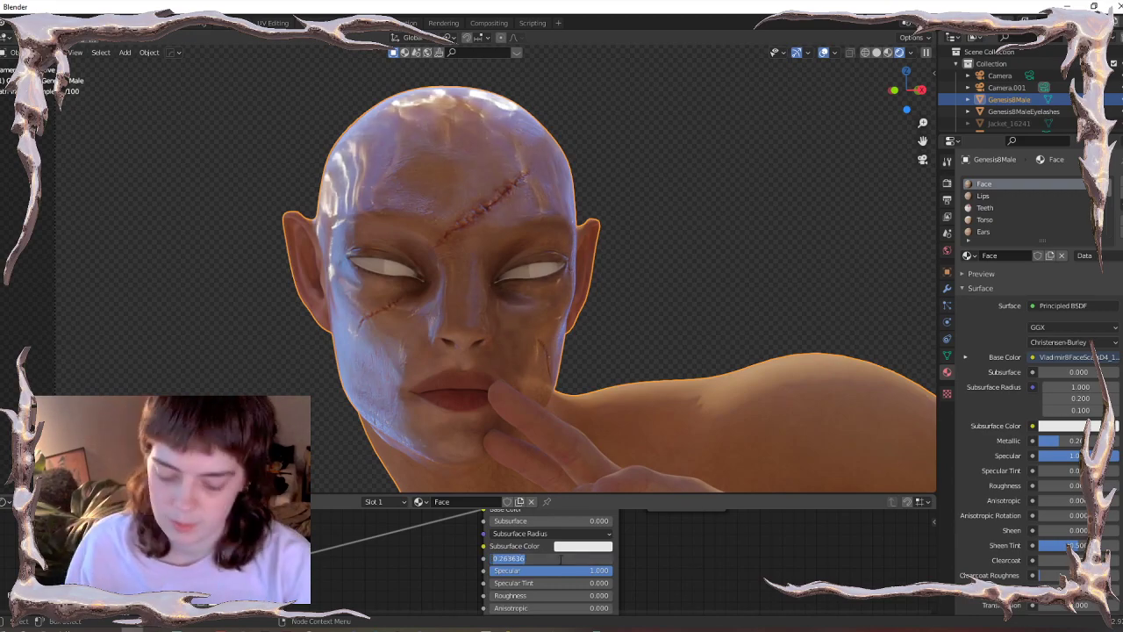
text(0.3)
key(Return)
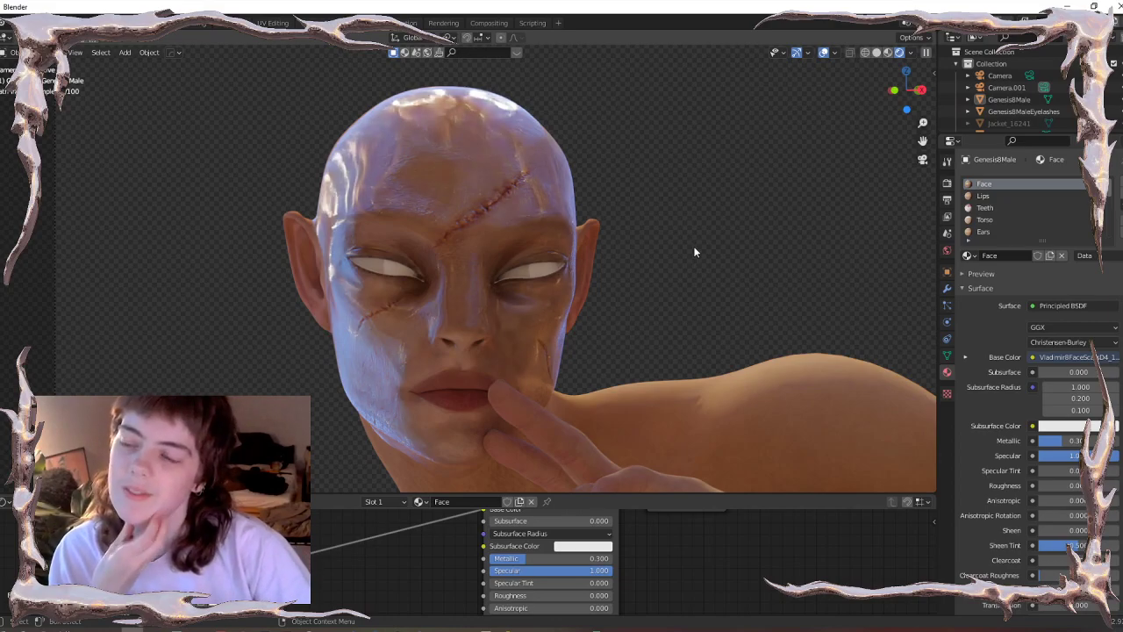
- Unhide Jacket_16241, and briefly show the Sleek High Ponytail to check the look before hiding it again
drag(1004, 133, 1008, 207)
click(1121, 123)
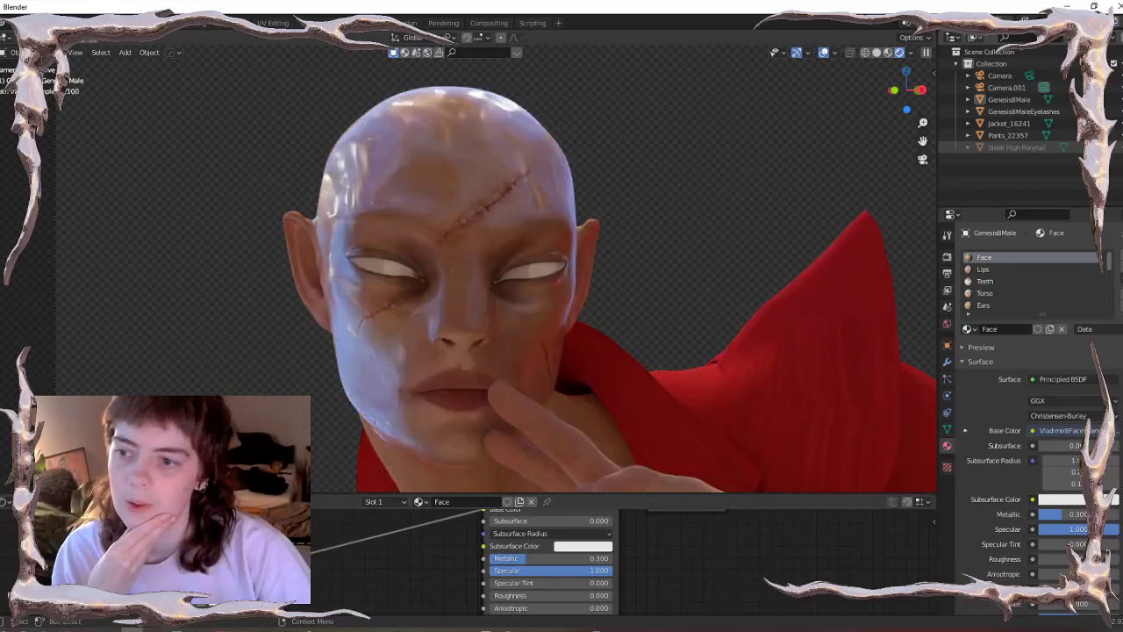
click(1121, 147)
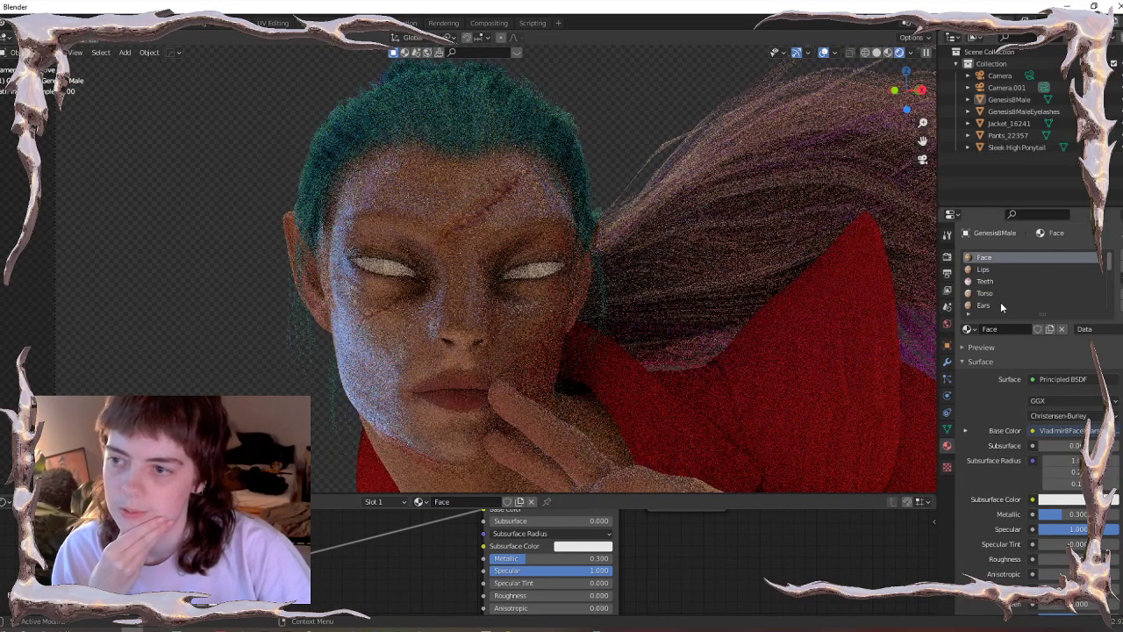
click(1113, 146)
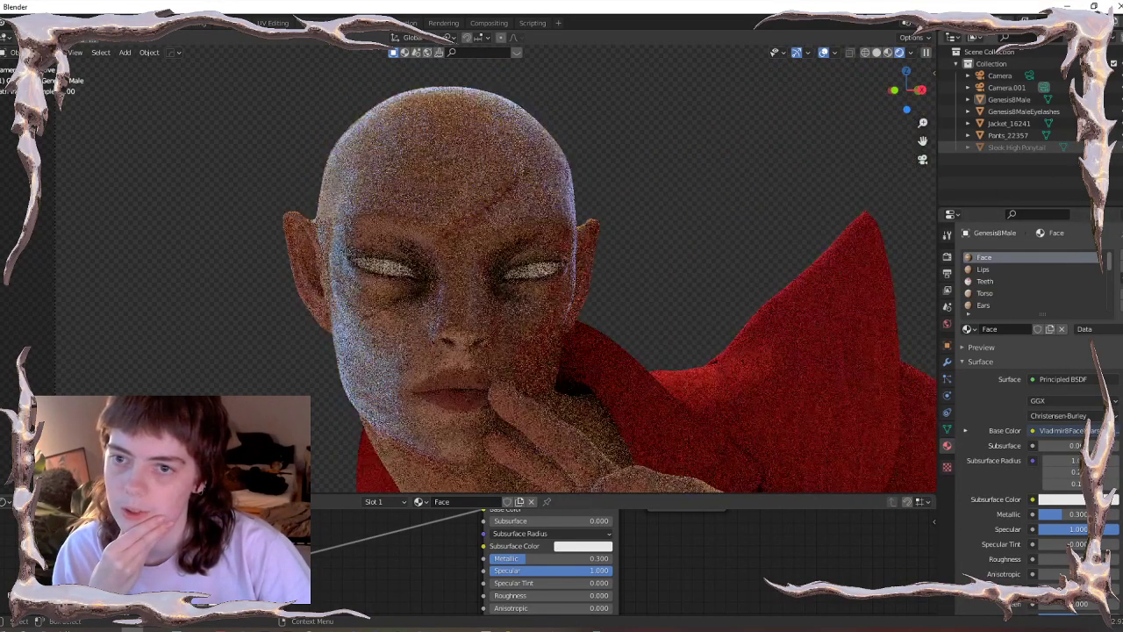
- Enlarge the node editor and copy the Principled BSDF and Bump nodes from the character's Face material
click(518, 226)
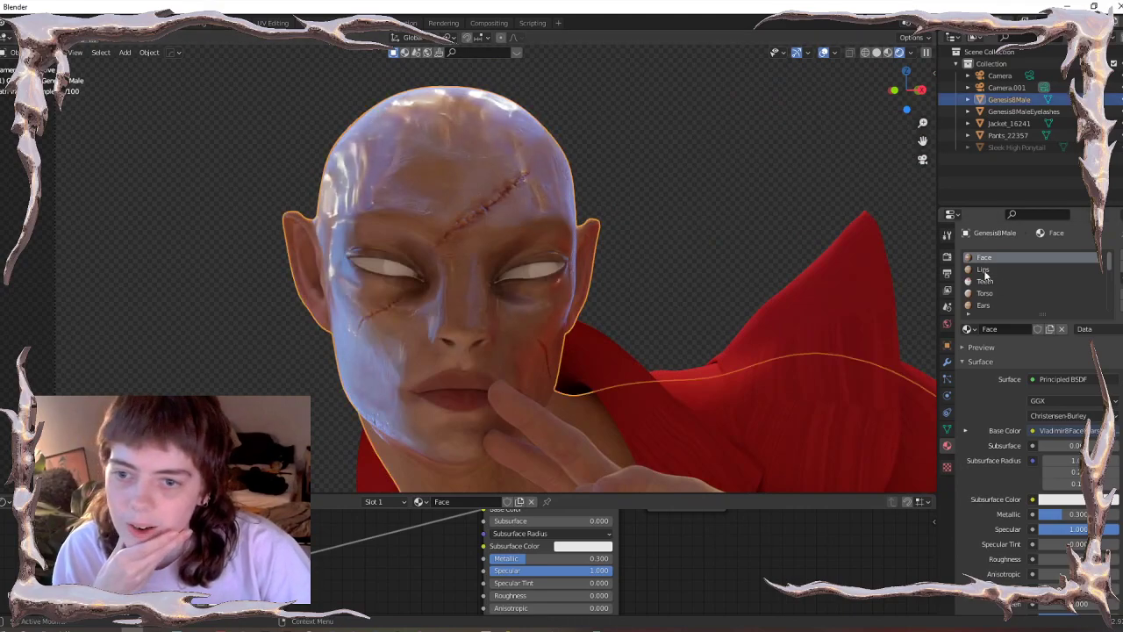
drag(632, 496, 632, 120)
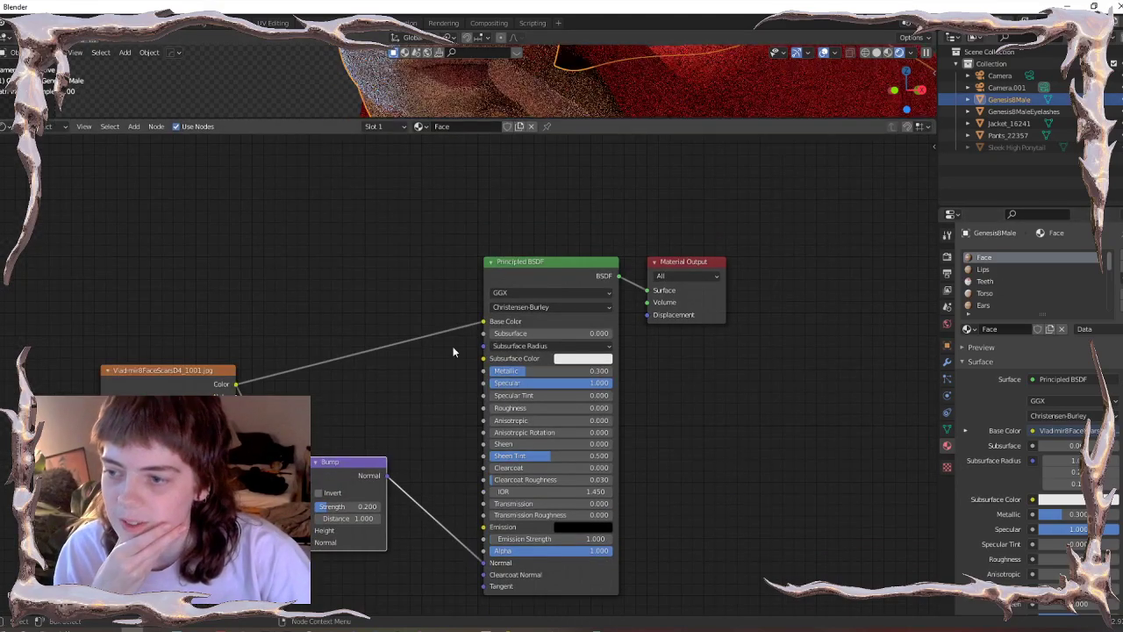
drag(308, 212, 560, 547)
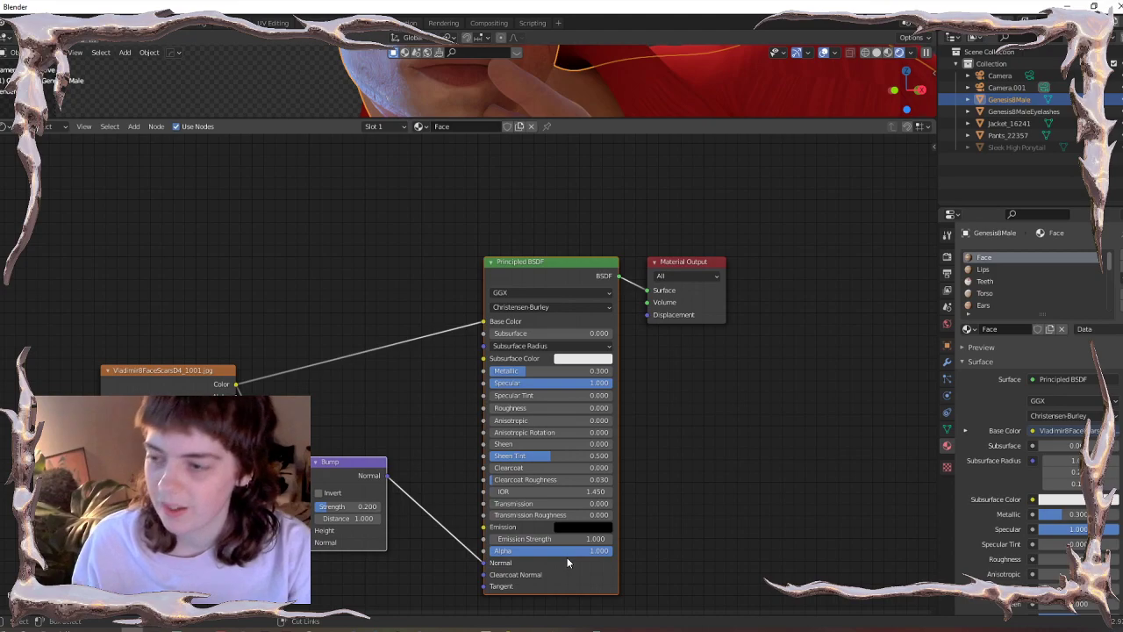
- Replace the Lips material's shader with the copied nodes, linking them to the Material Output and the face texture to Base Color and bump Height
click(984, 271)
click(566, 261)
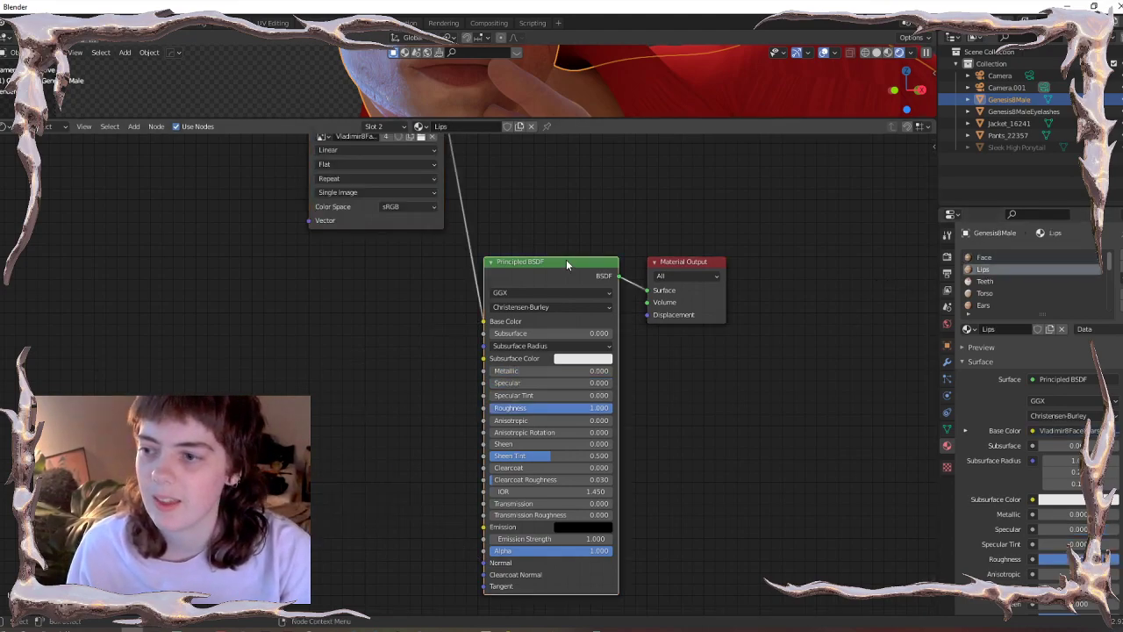
key(x)
key(ctrl+v)
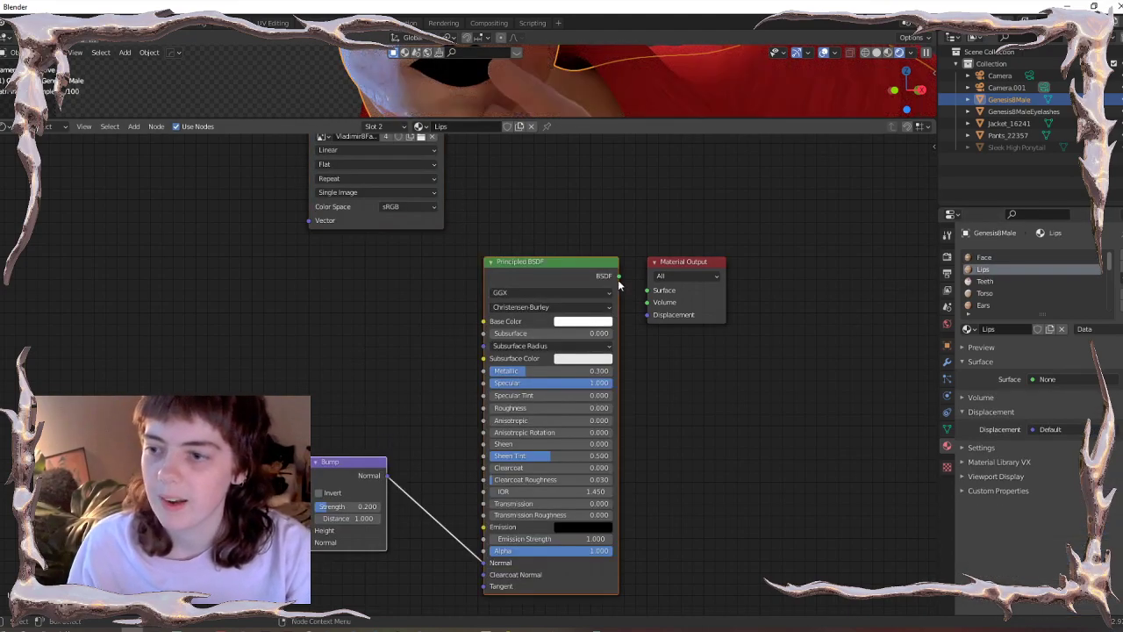
drag(619, 275, 647, 290)
drag(433, 132, 483, 321)
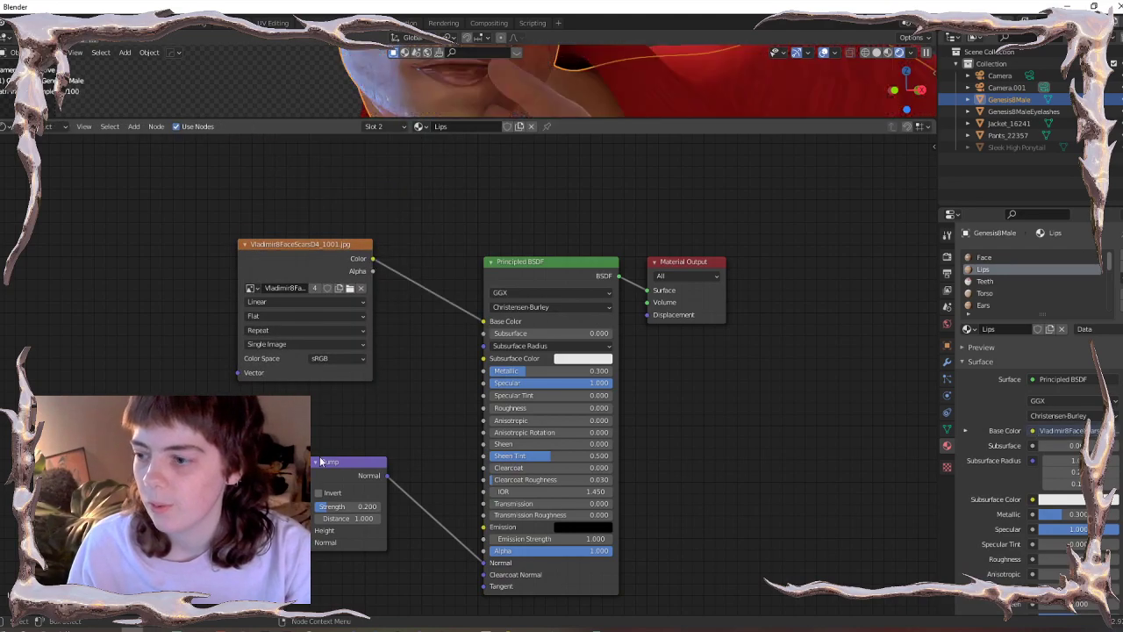
drag(372, 259, 312, 530)
- Replace the Ears material's shader with the copied nodes and link them to the Material Output and the face texture
click(1009, 257)
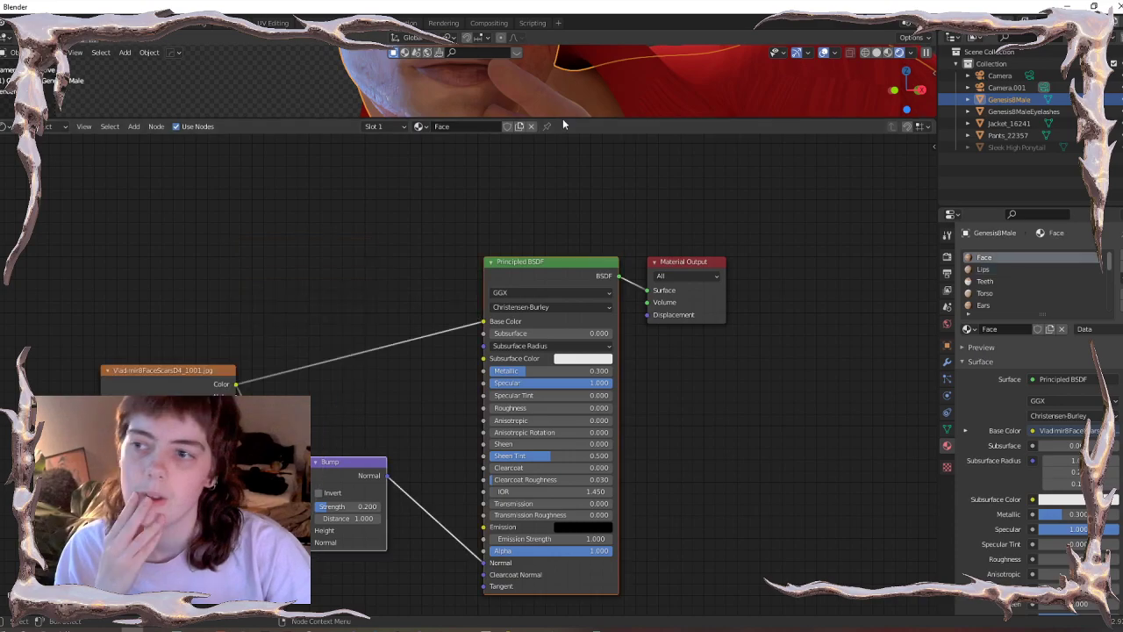
click(983, 305)
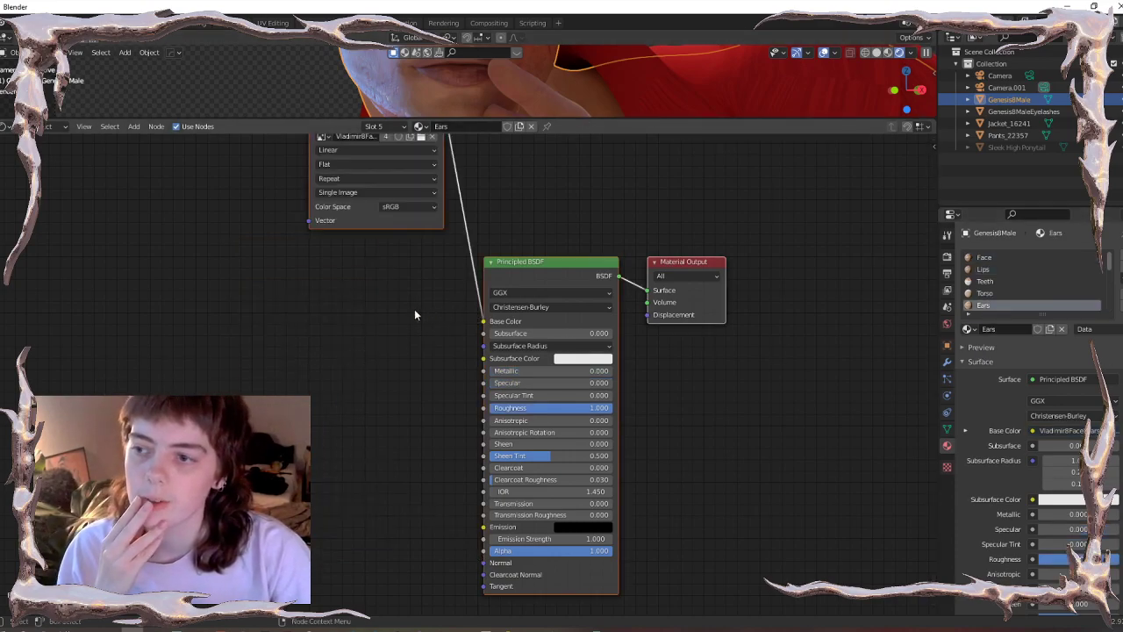
key(ctrl+v)
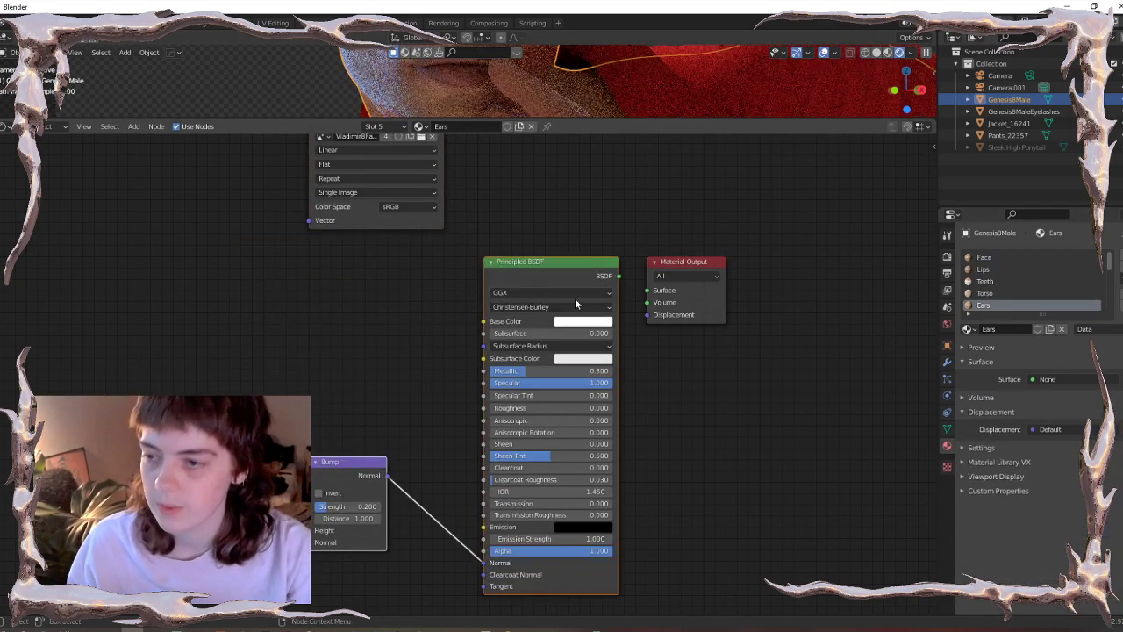
drag(619, 274, 647, 290)
key(g)
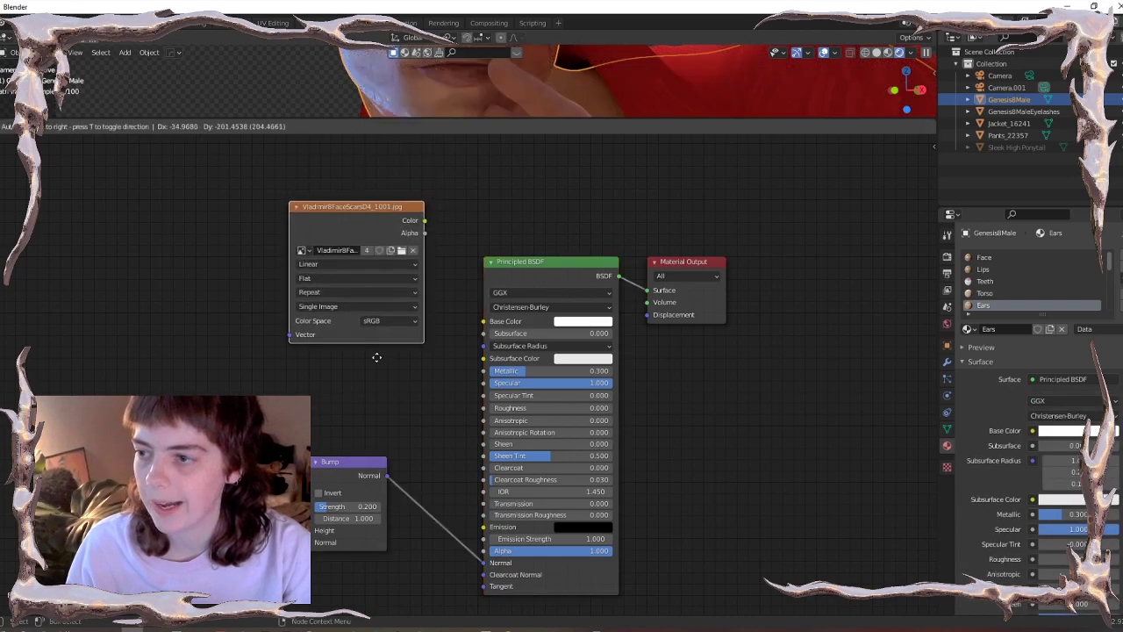
click(399, 281)
drag(483, 321, 425, 240)
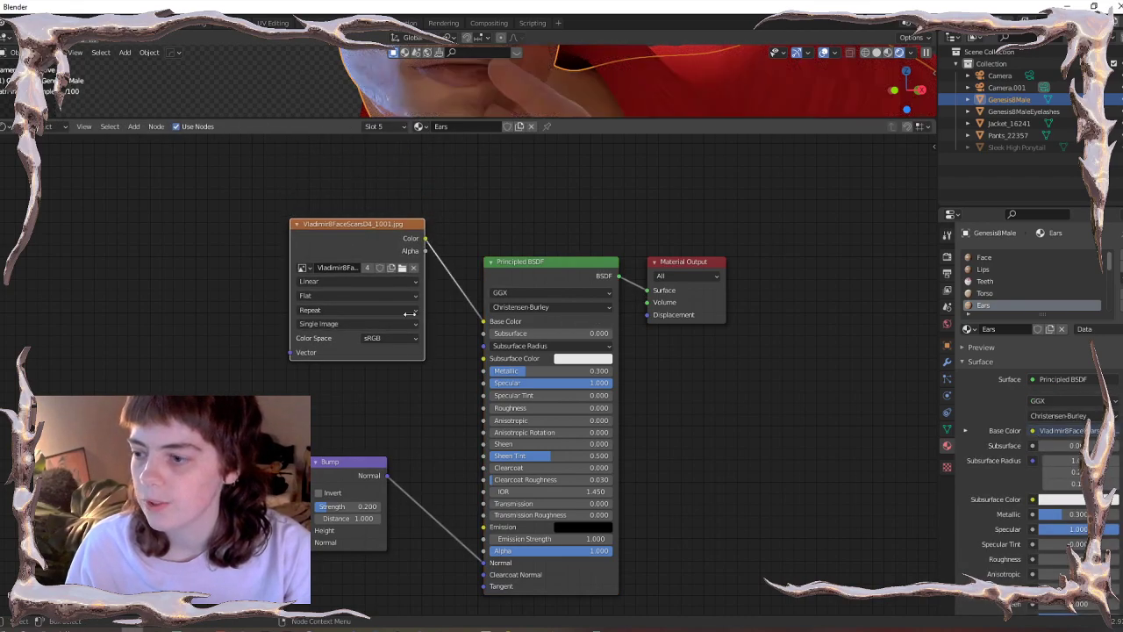
- Enlarge the viewport on the face and ears, try a strong Subsurface value on the Ears material, and set it to 0.1
drag(481, 121, 481, 436)
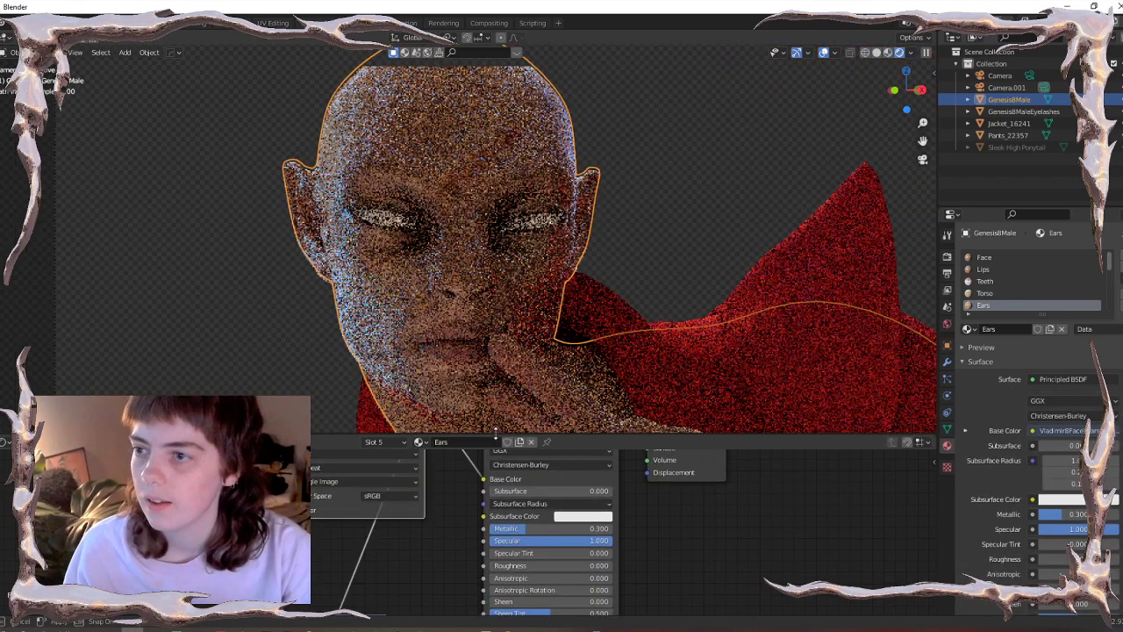
scroll(605, 230, up, 3)
shift+middle_drag(353, 268, 461, 292)
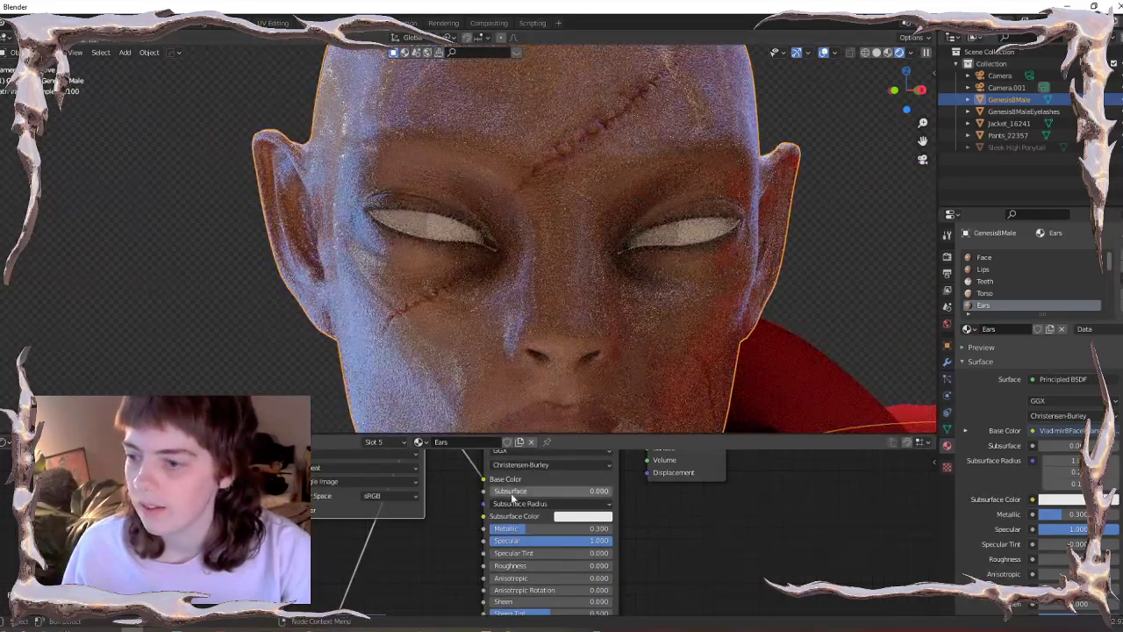
drag(511, 492, 589, 492)
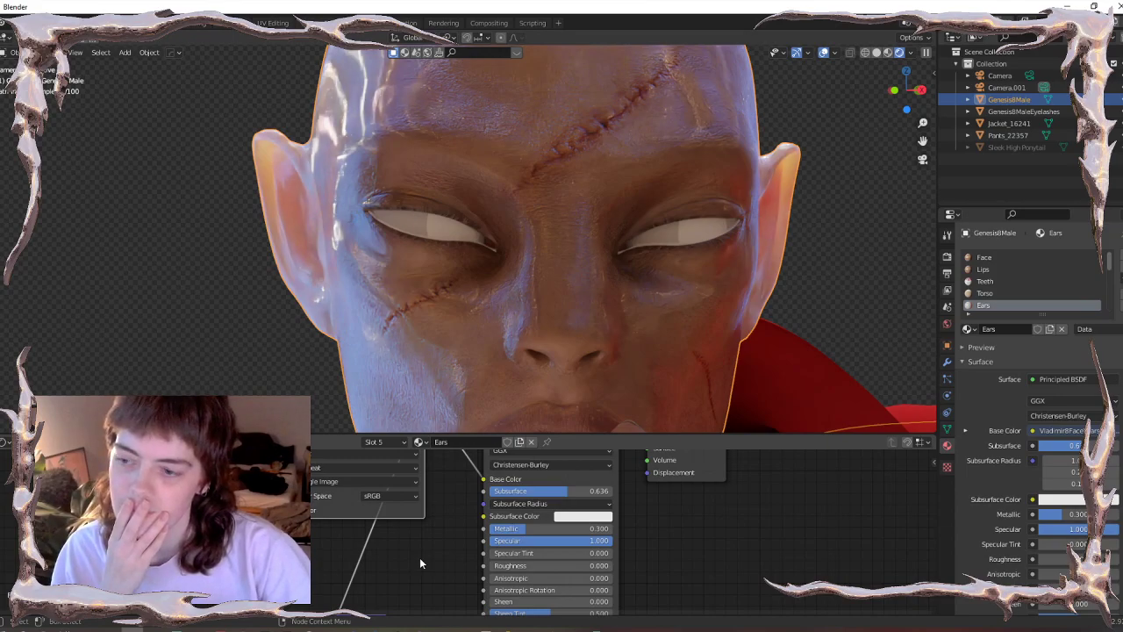
click(564, 492)
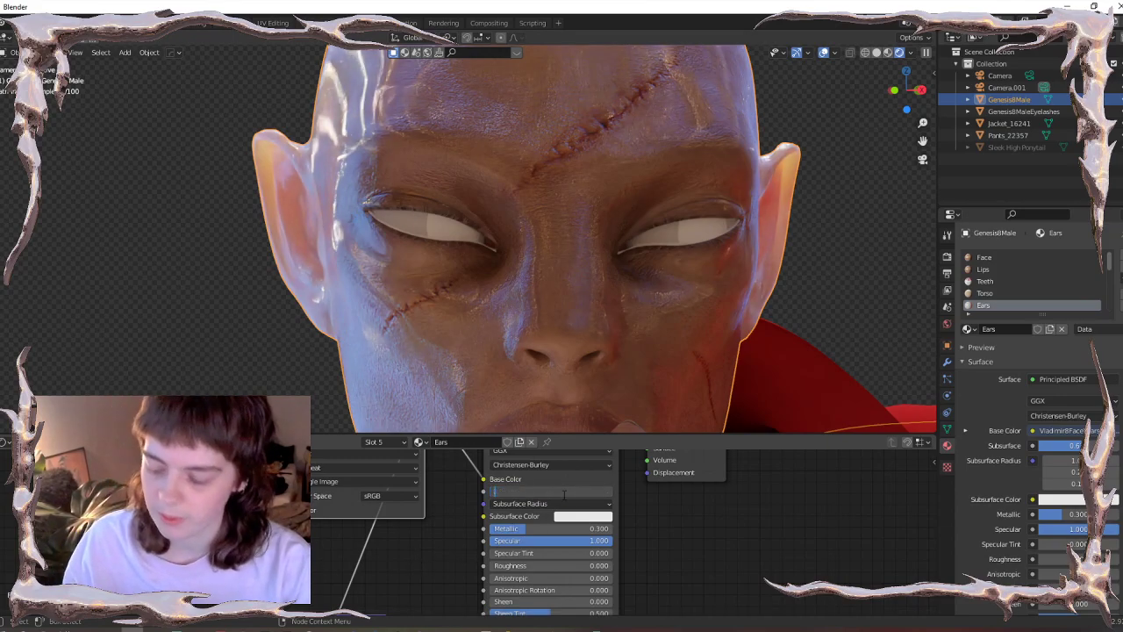
text(0.1)
key(Return)
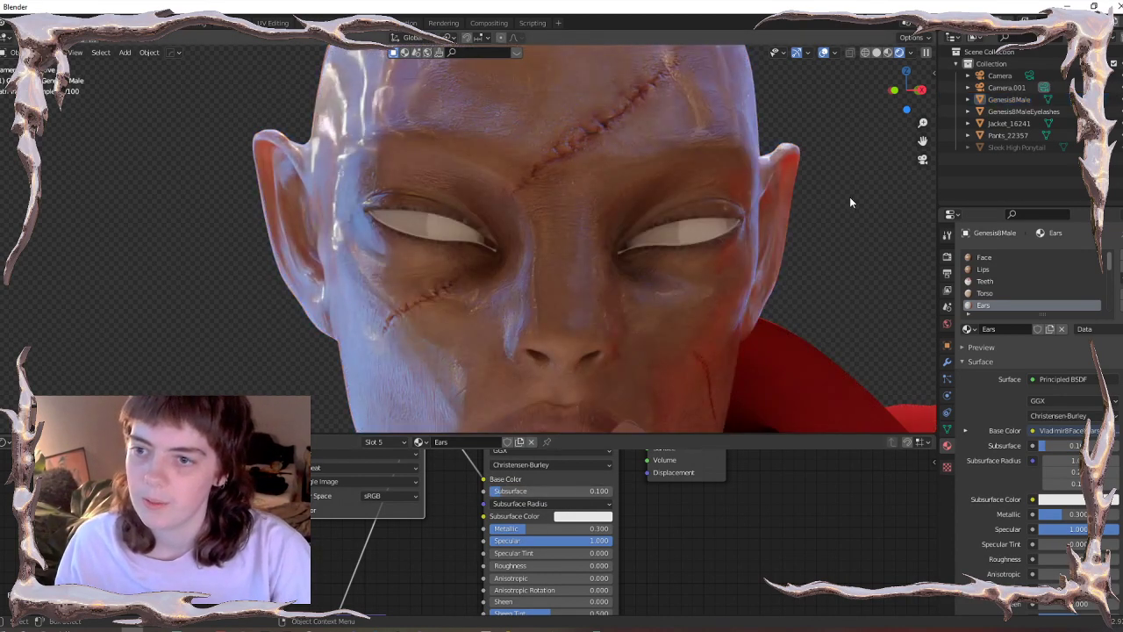
- Set Subsurface to 0.1 on both the Face and the Lips materials
click(983, 257)
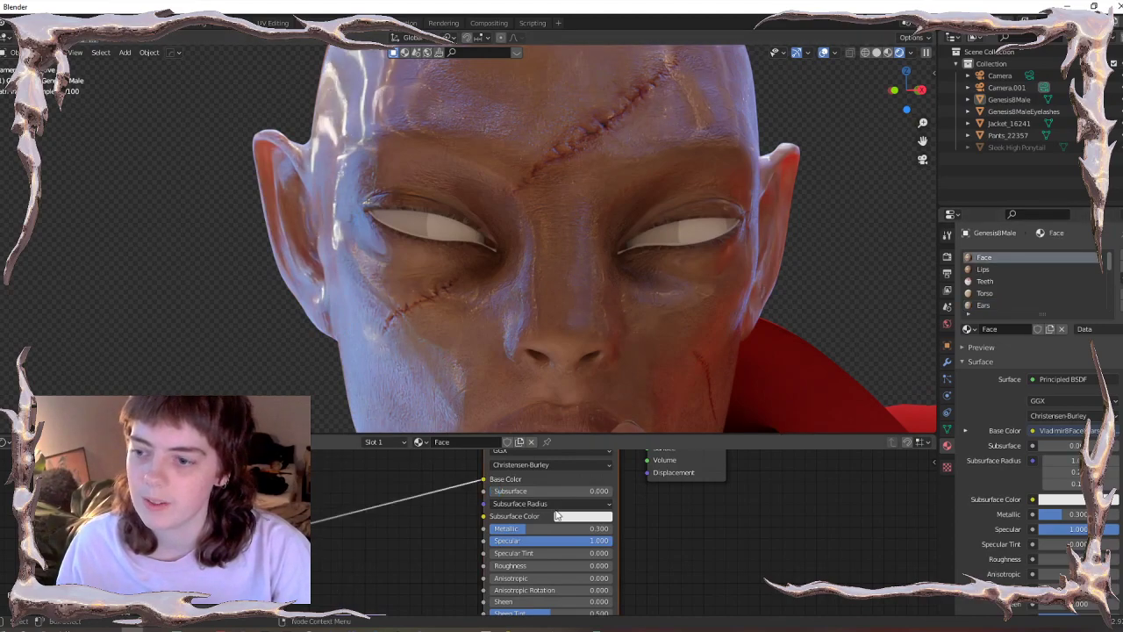
click(528, 491)
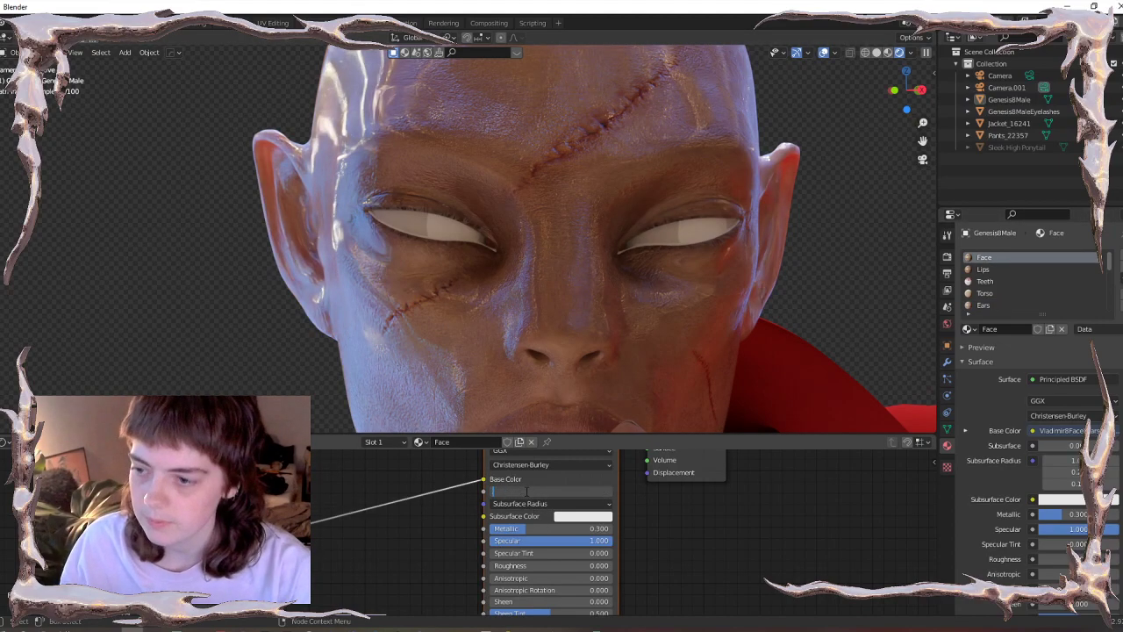
key(Return)
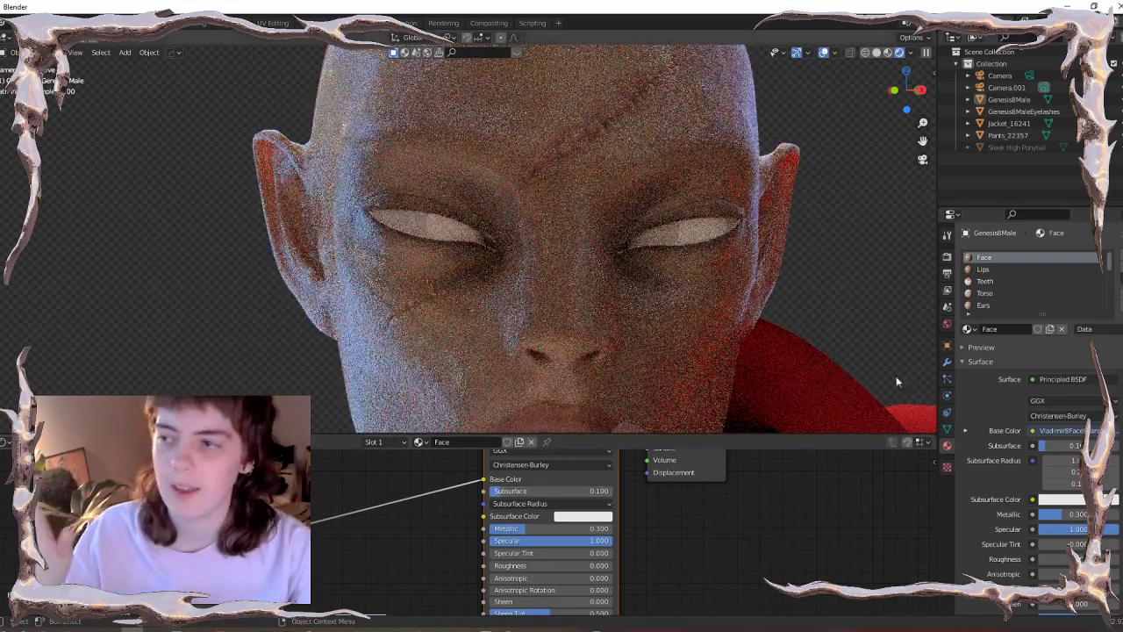
click(983, 271)
click(538, 491)
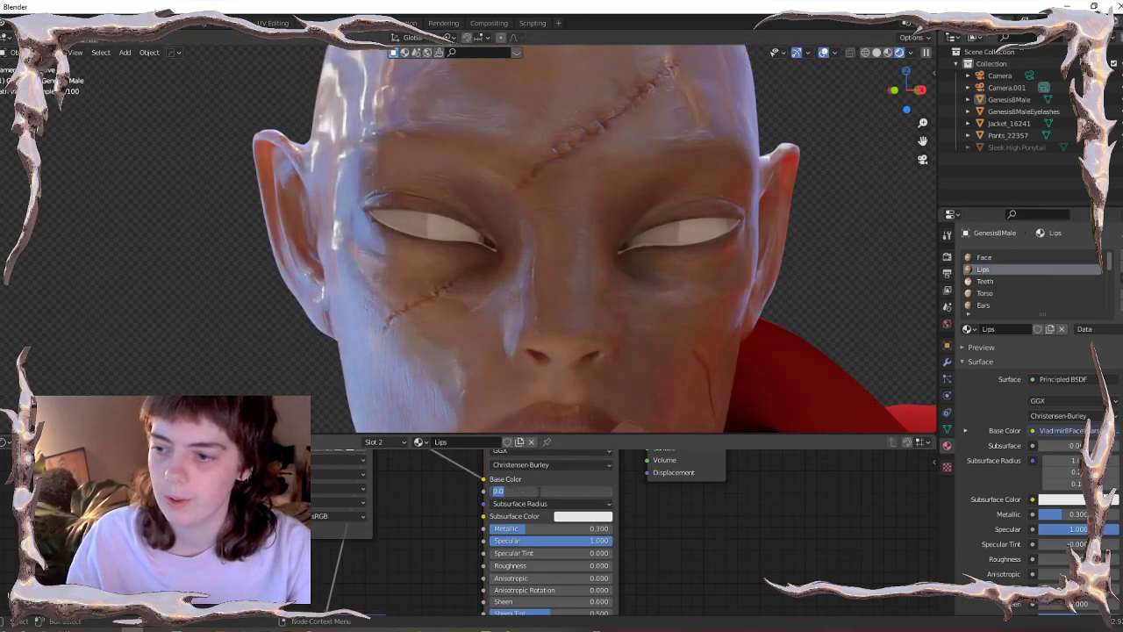
text(.1)
key(Return)
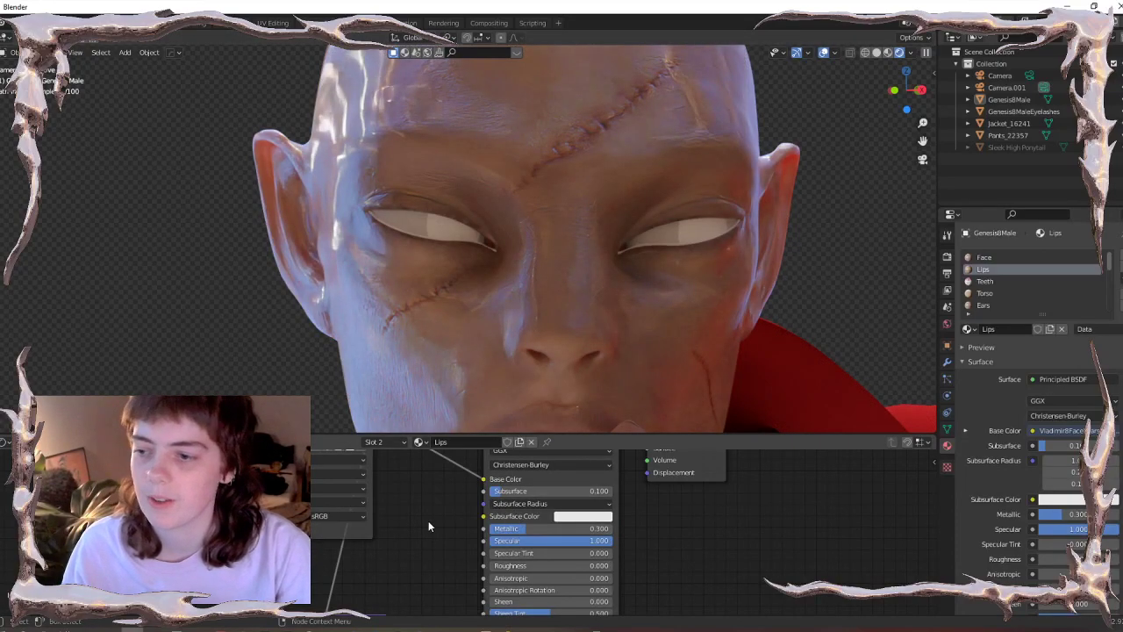
- Replace the Torso material's shader with the copied nodes, linking them to the Material Output and the torso texture to Base Color and bump Height
scroll(428, 520, down, 2)
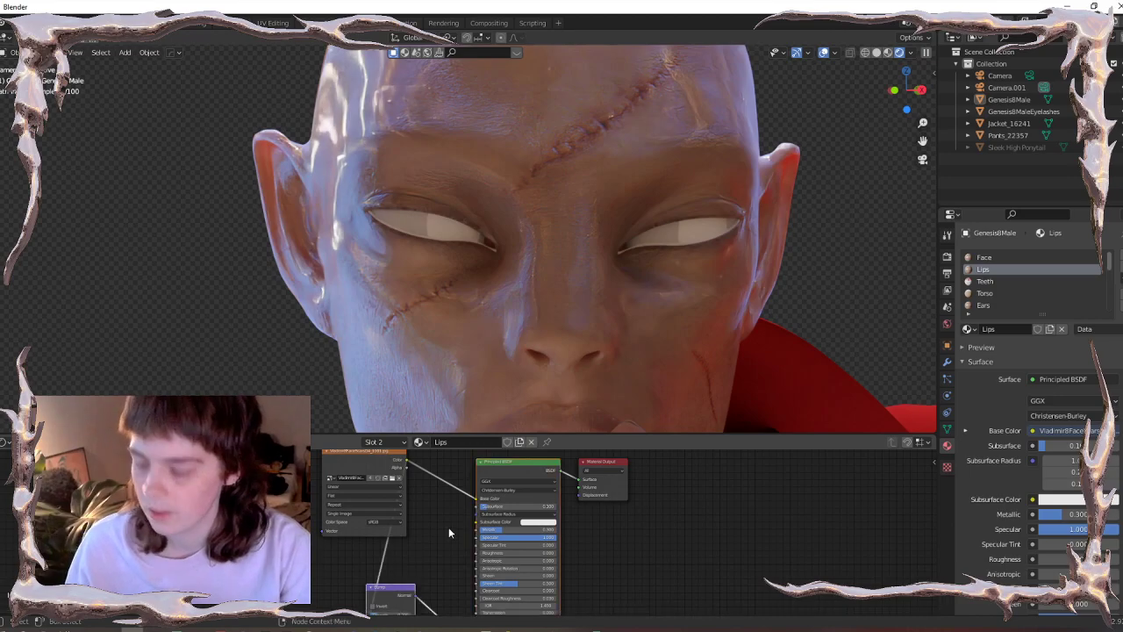
click(986, 293)
key(Delete)
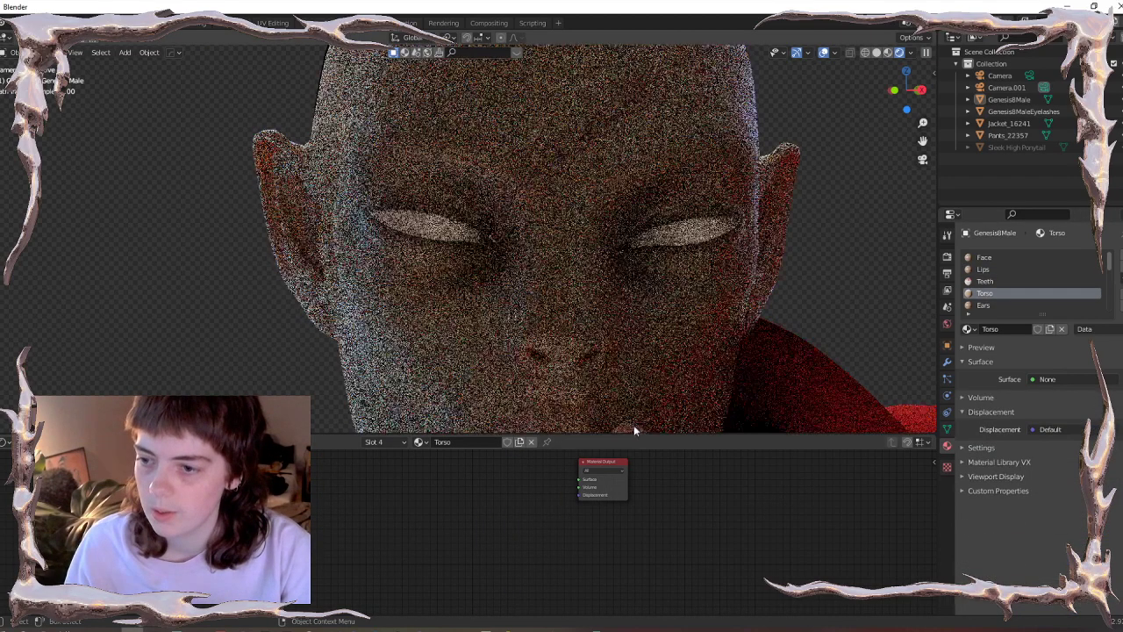
drag(635, 433, 615, 86)
key(ctrl+v)
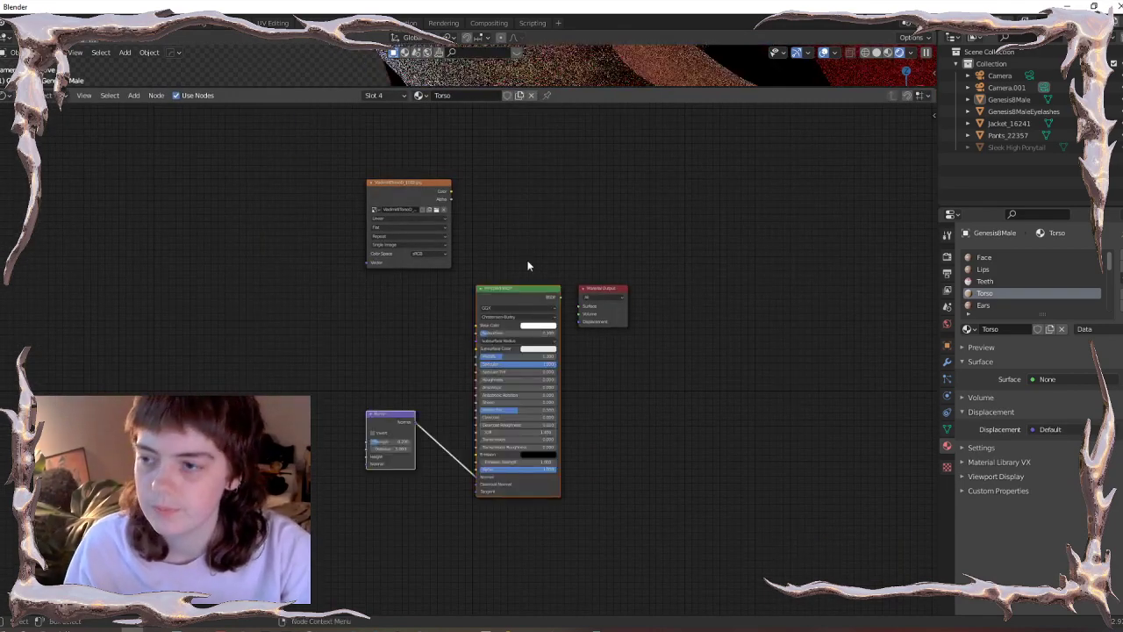
scroll(527, 268, up, 3)
drag(645, 245, 653, 268)
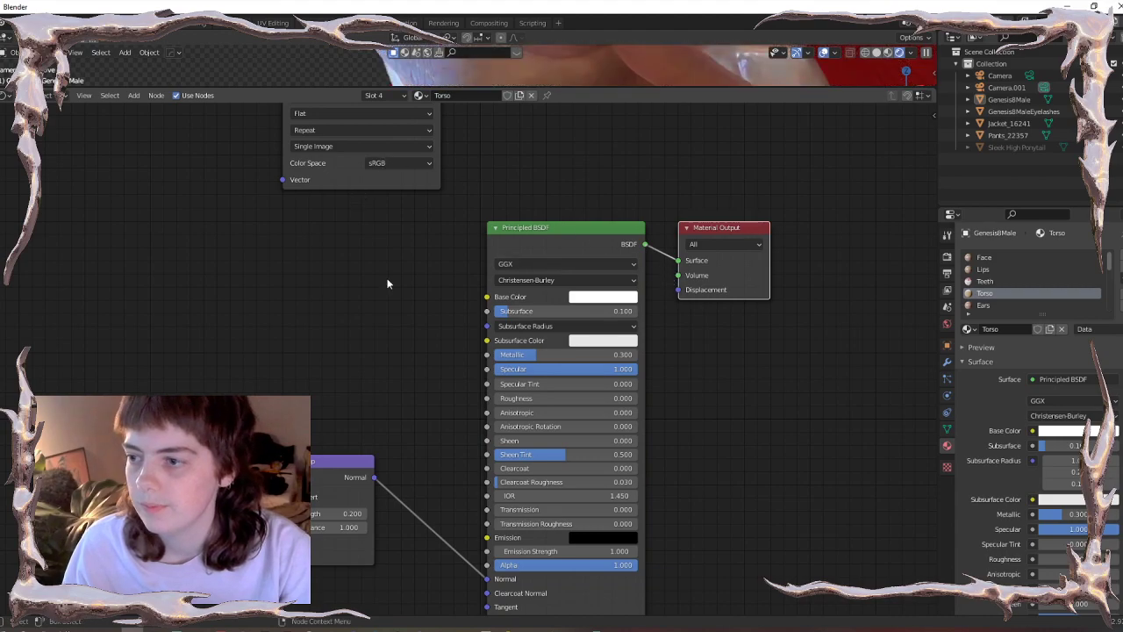
key(ctrl+z)
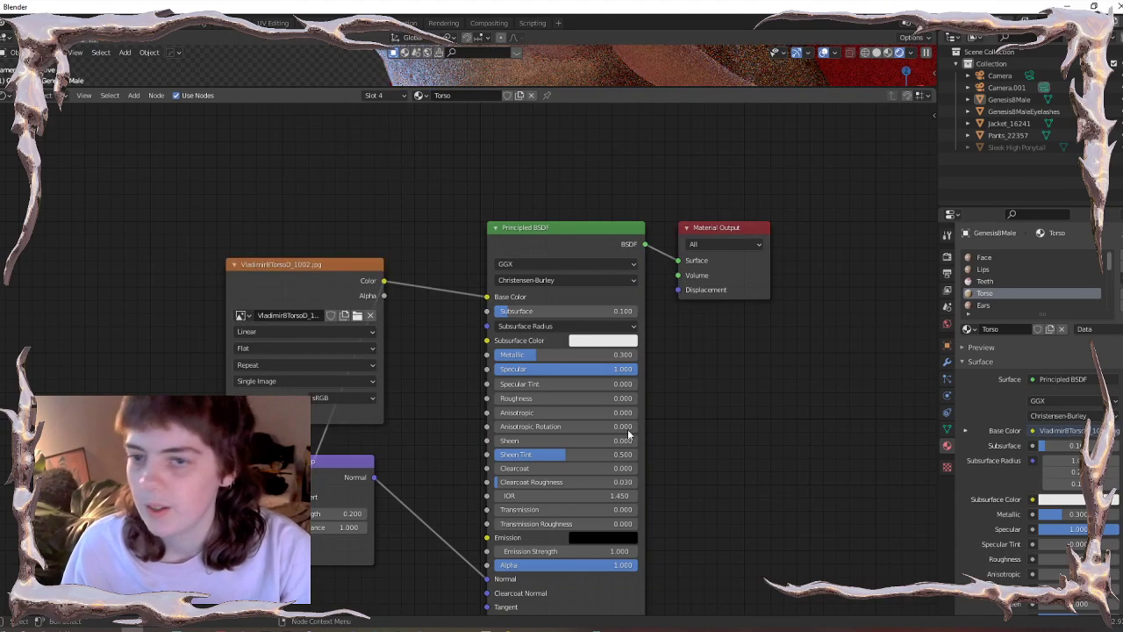
- Expand the material list and replace the Arms material's shader with the copied nodes, linked to the Material Output and the arms texture
drag(976, 208, 979, 144)
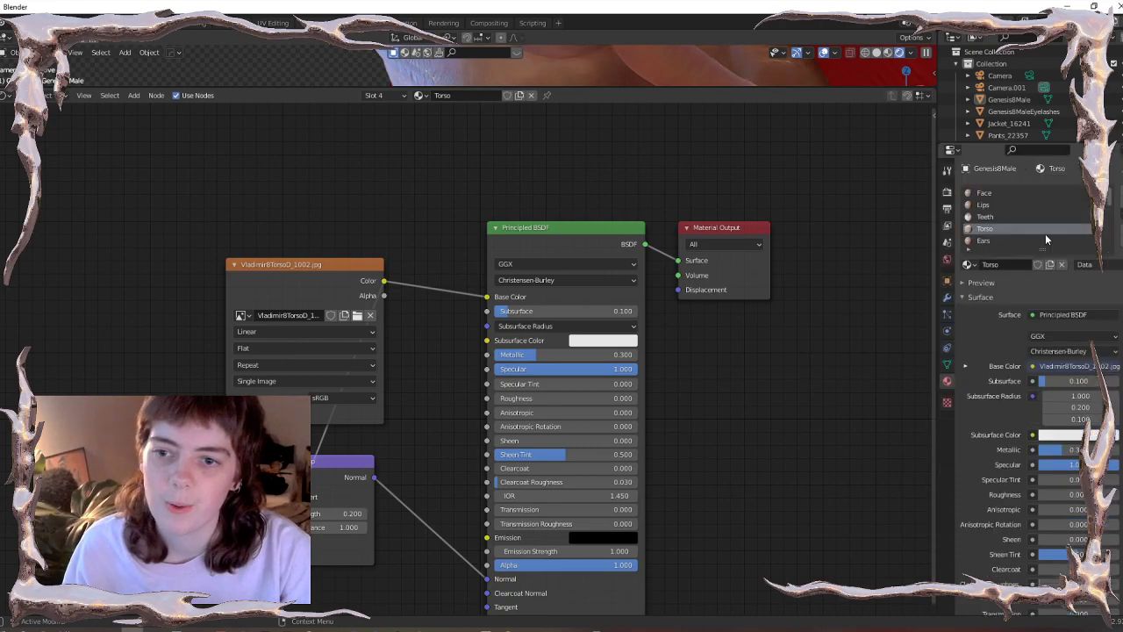
drag(1044, 249, 1042, 402)
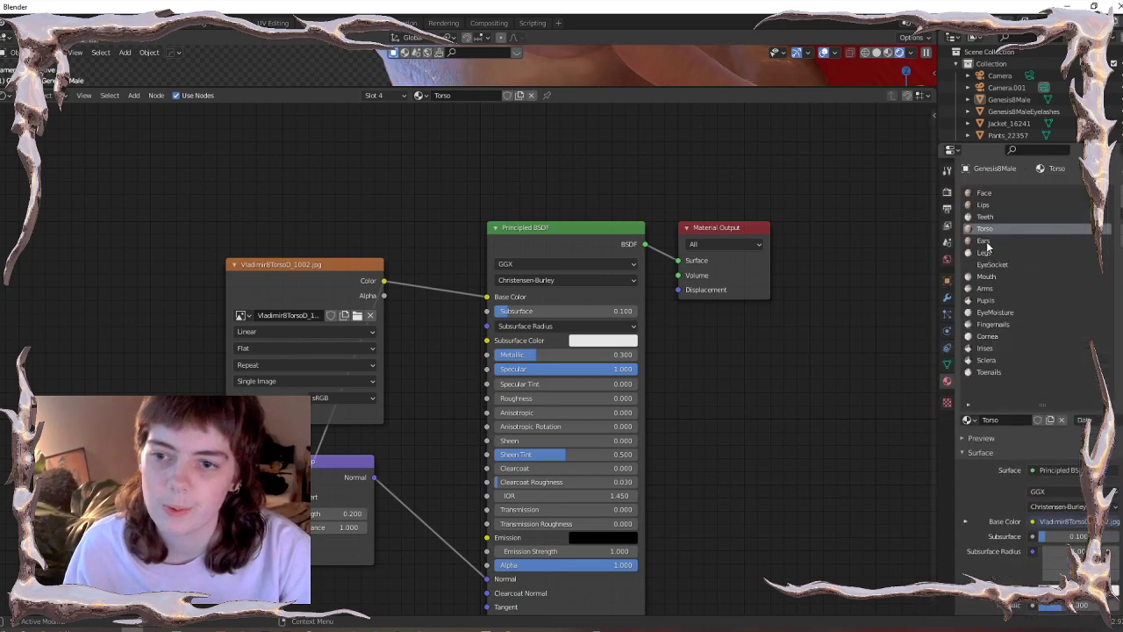
click(985, 288)
click(551, 246)
key(x)
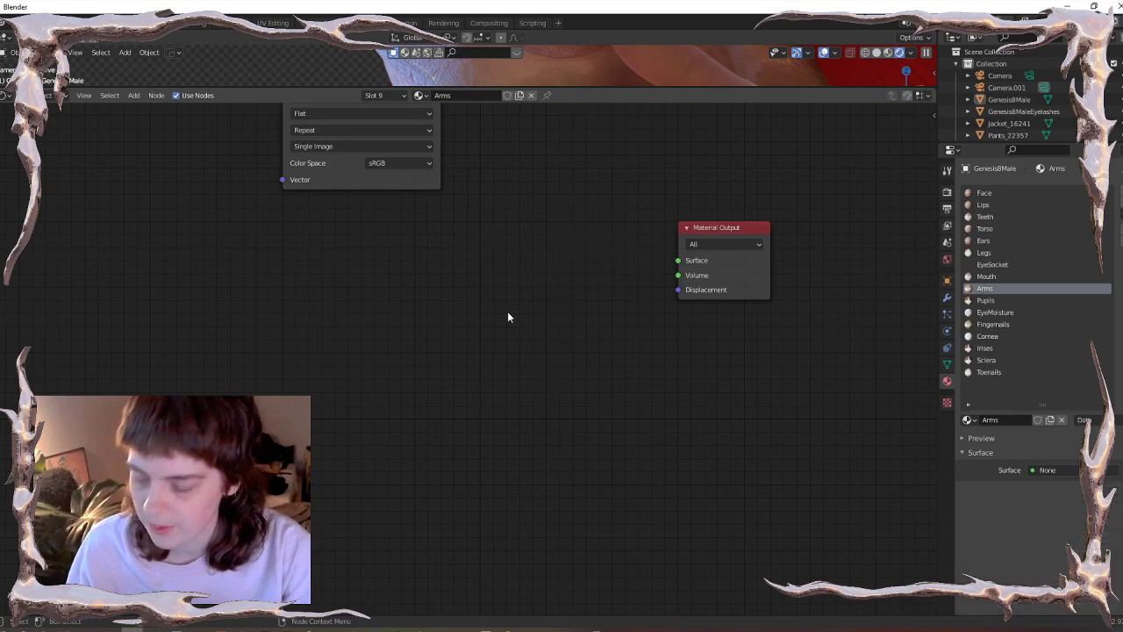
key(ctrl+z)
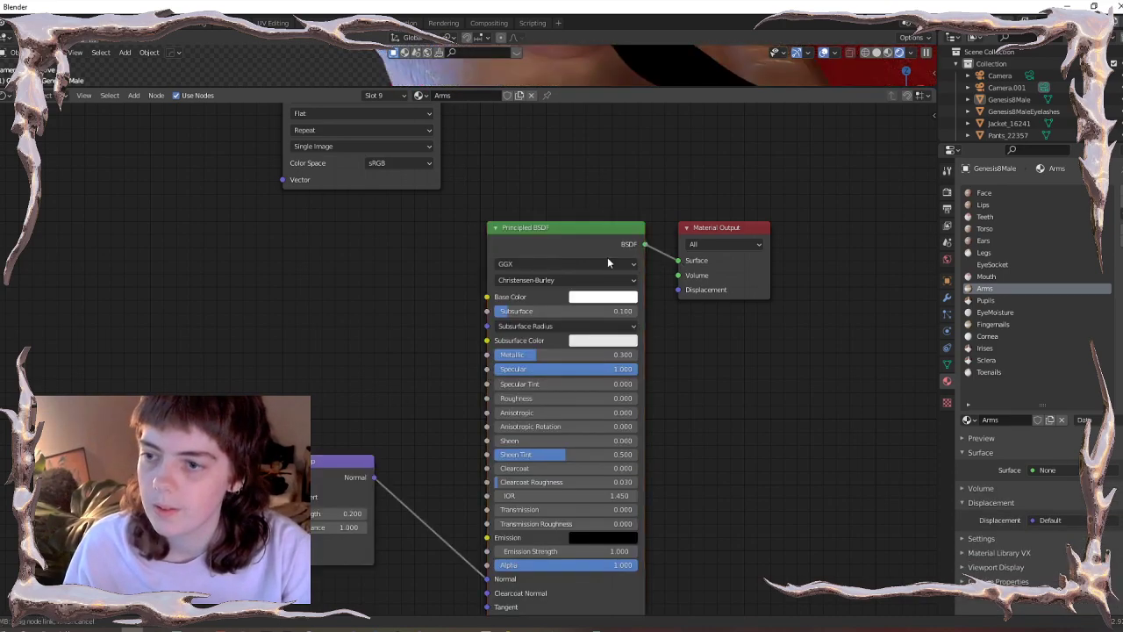
drag(371, 195, 344, 398)
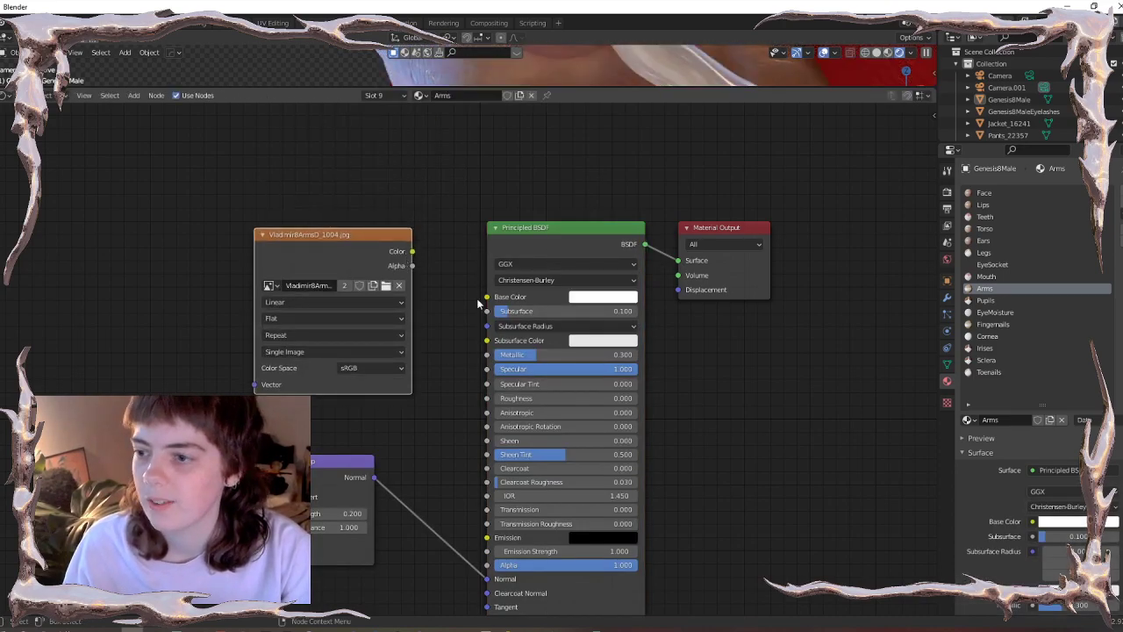
drag(412, 252, 282, 541)
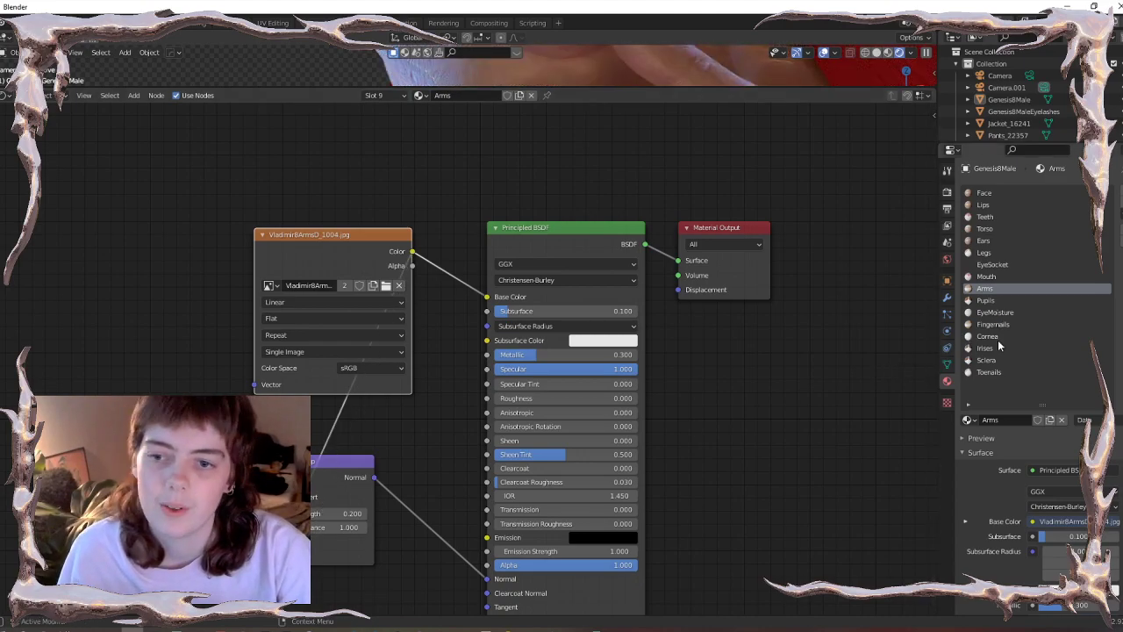
- Replace the Legs material's shader with the copied nodes and link them to the Material Output and the legs texture
click(986, 252)
click(528, 248)
key(x)
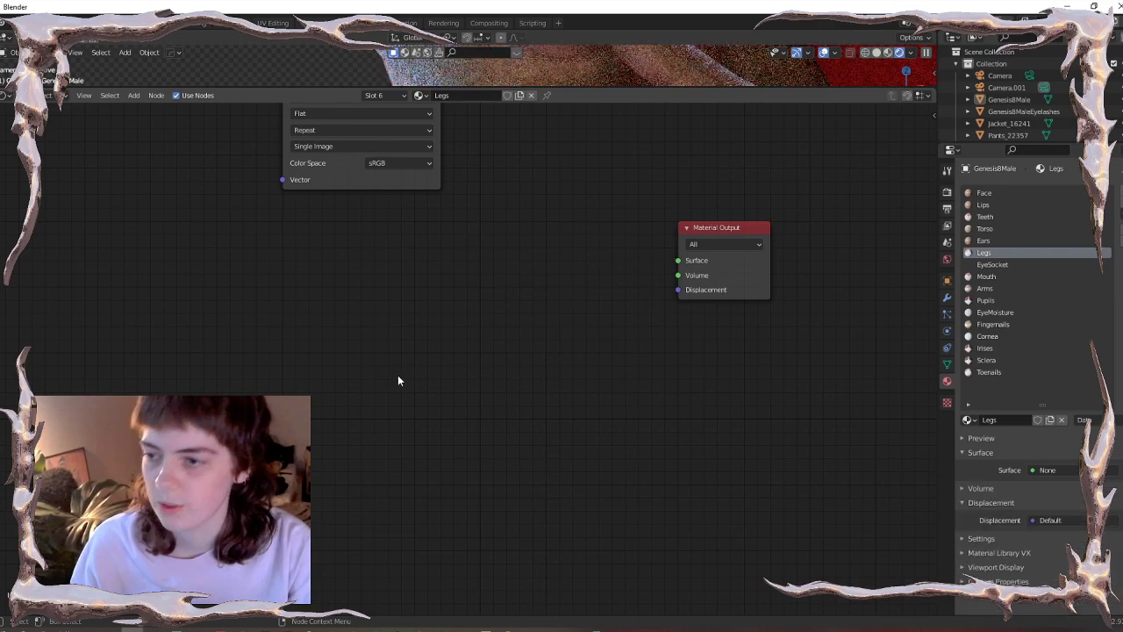
key(ctrl+v)
drag(646, 245, 678, 261)
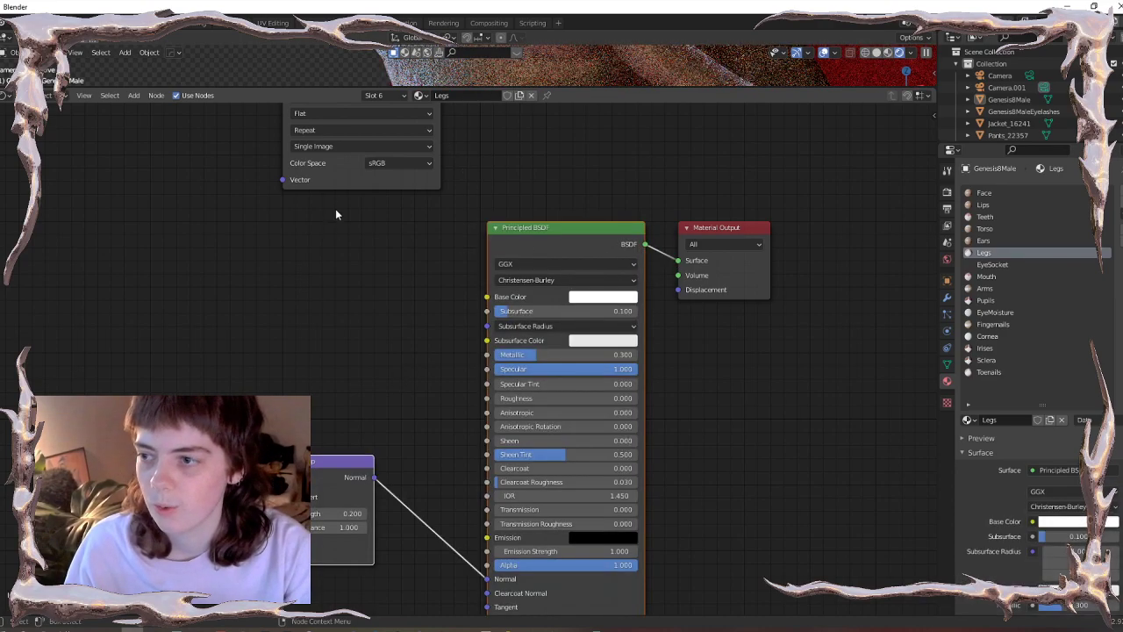
drag(338, 179, 295, 340)
drag(392, 219, 392, 224)
drag(398, 213, 487, 296)
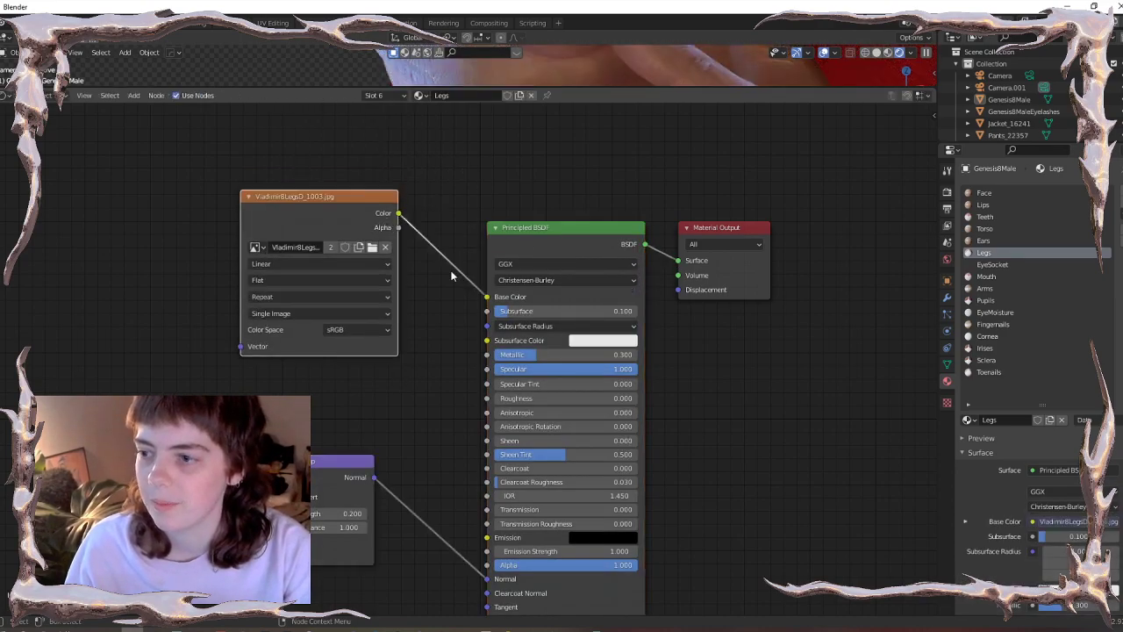
drag(399, 214, 282, 541)
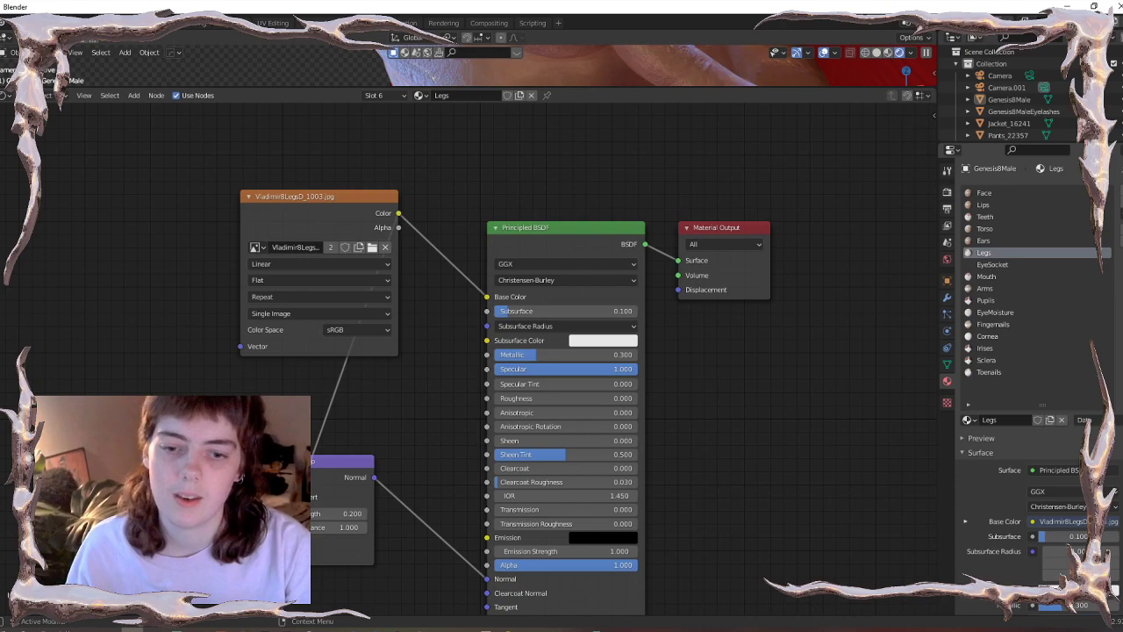
- Switch to the browser, search the web for "alembic exporter daz", look through the results, and return to Blender
click(1067, 7)
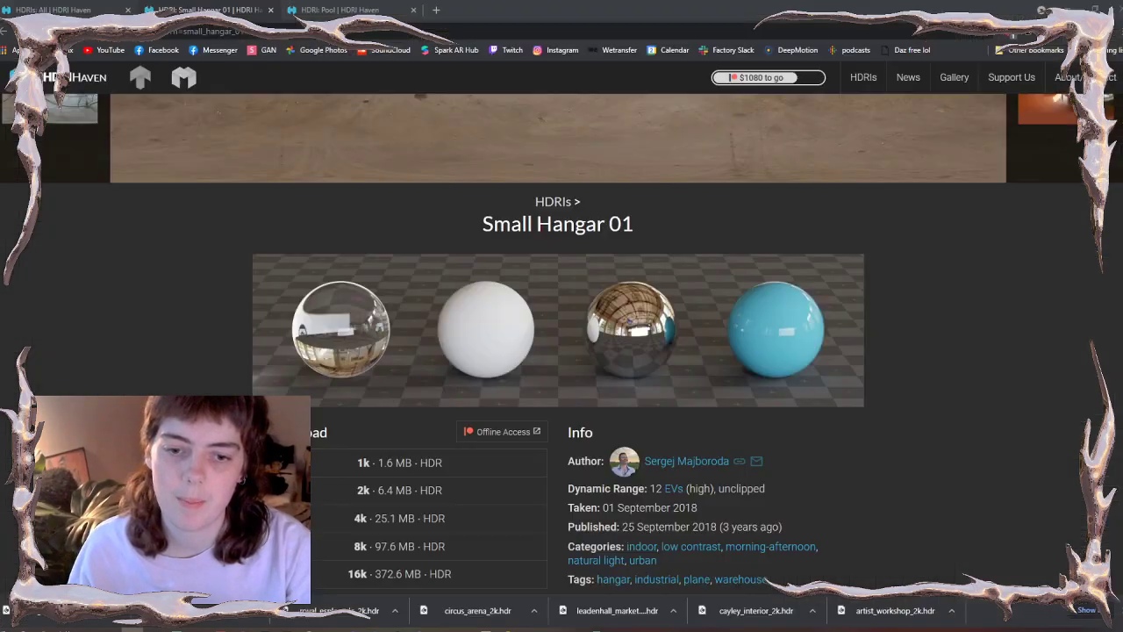
click(435, 8)
text(alembic)
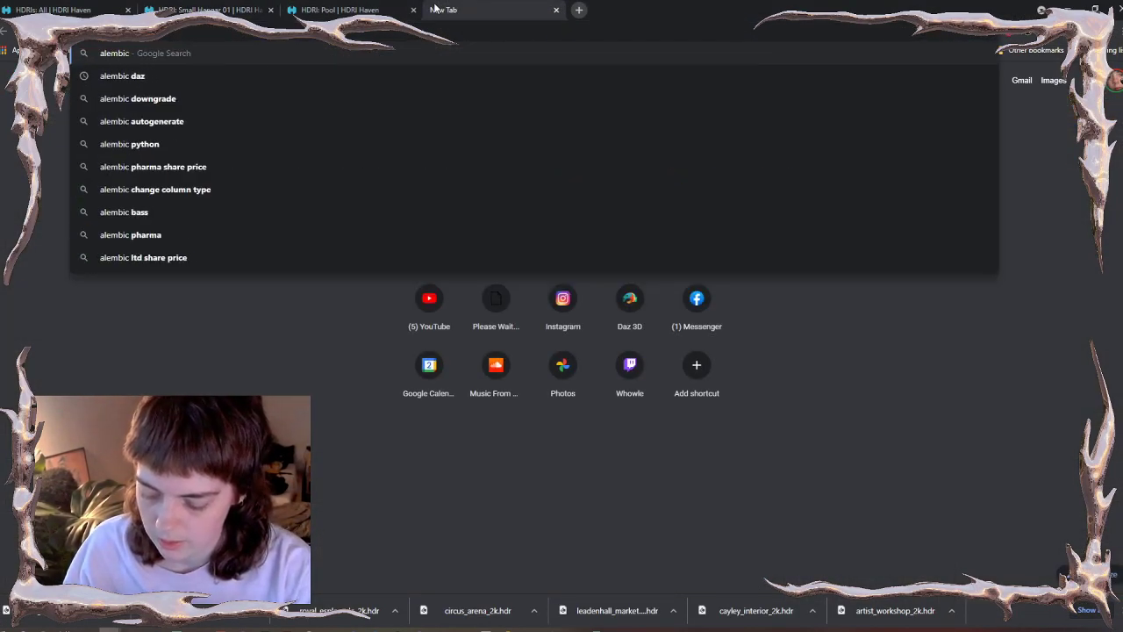
text( exporter daz)
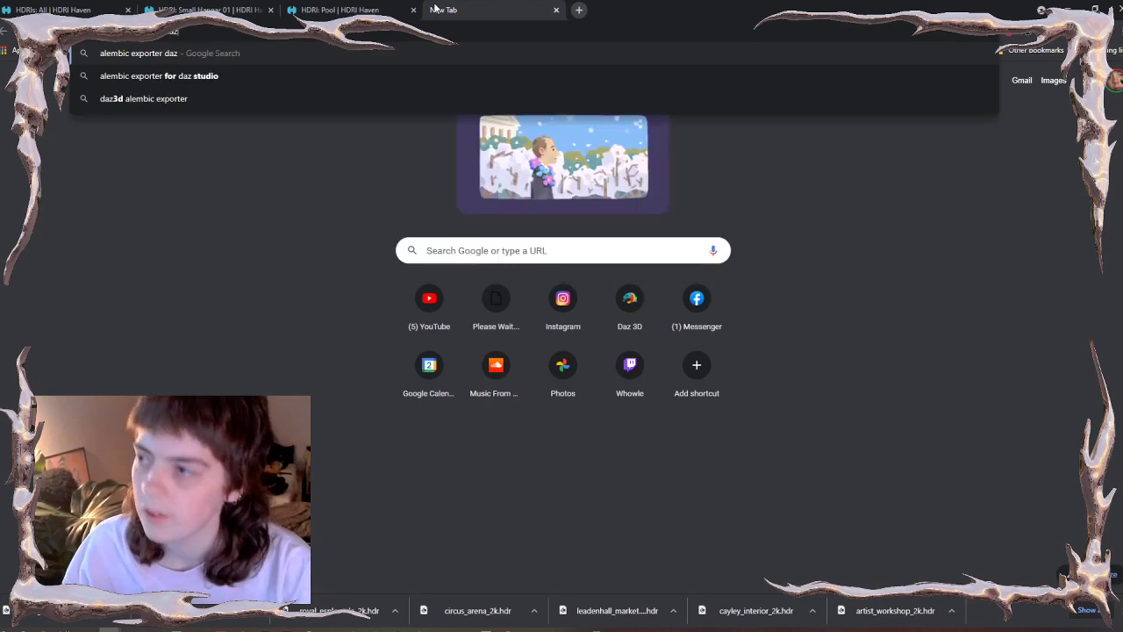
key(Return)
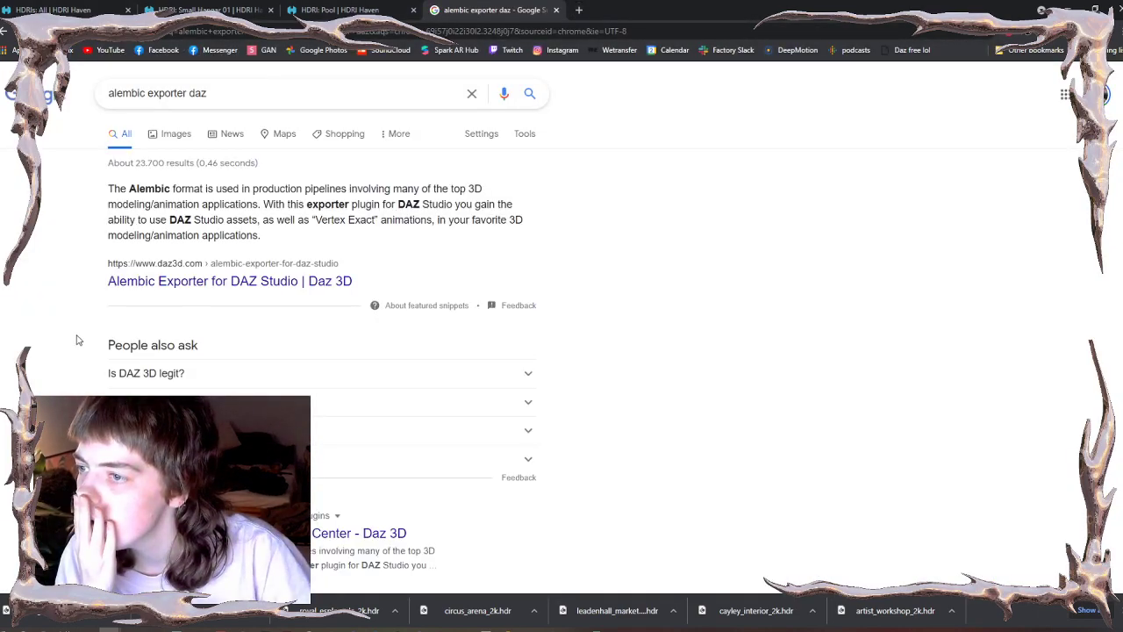
scroll(77, 340, down, 2)
scroll(77, 339, down, 6)
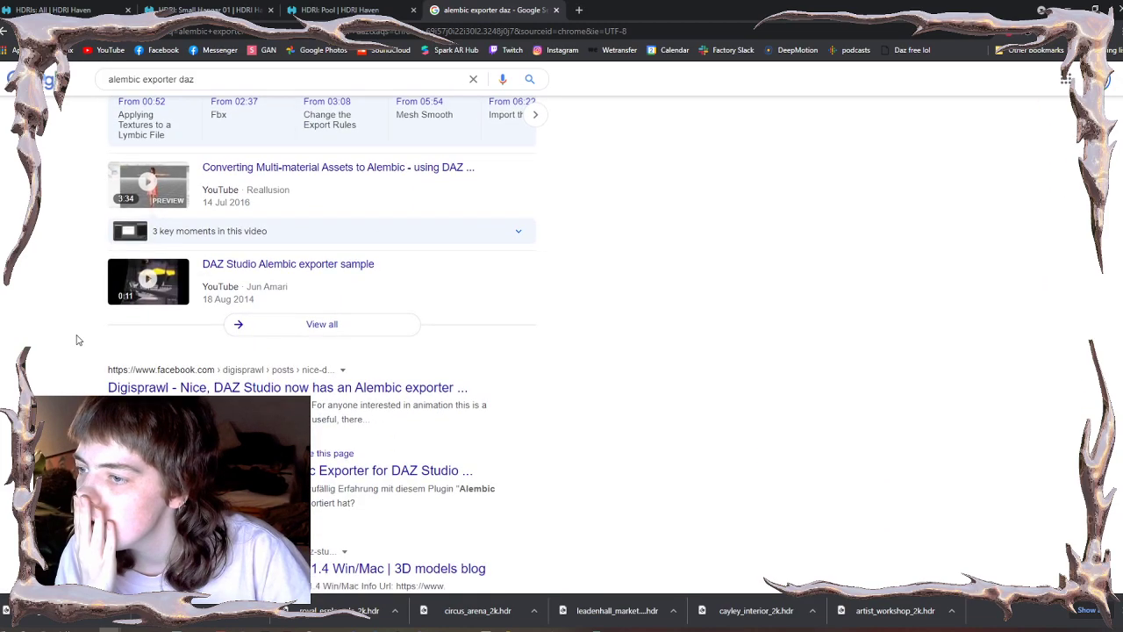
scroll(76, 339, down, 2)
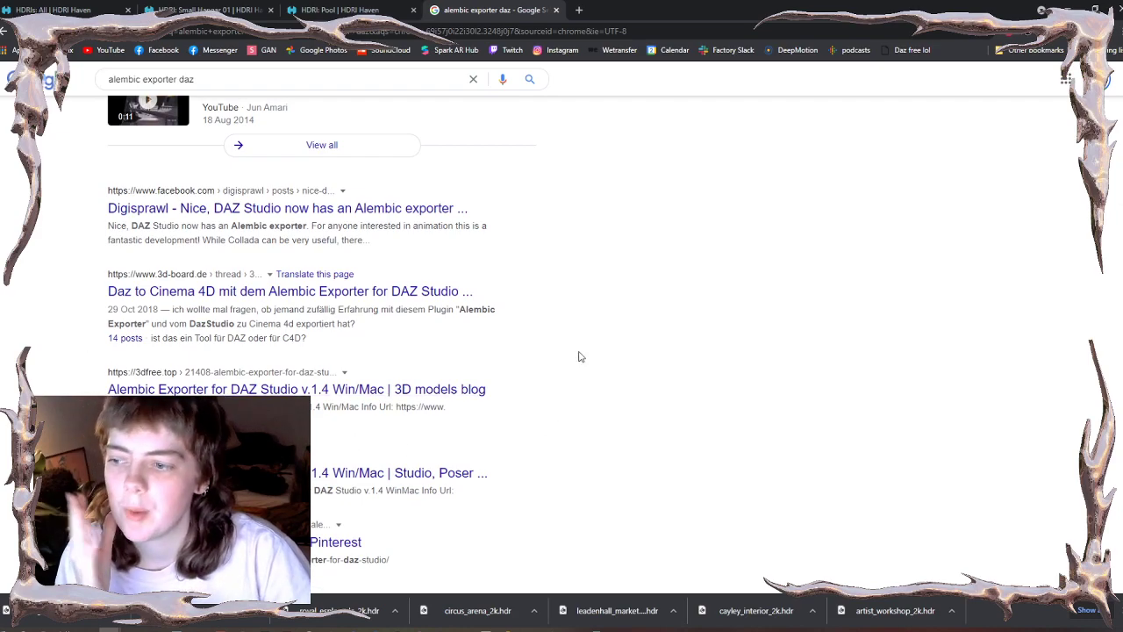
click(555, 10)
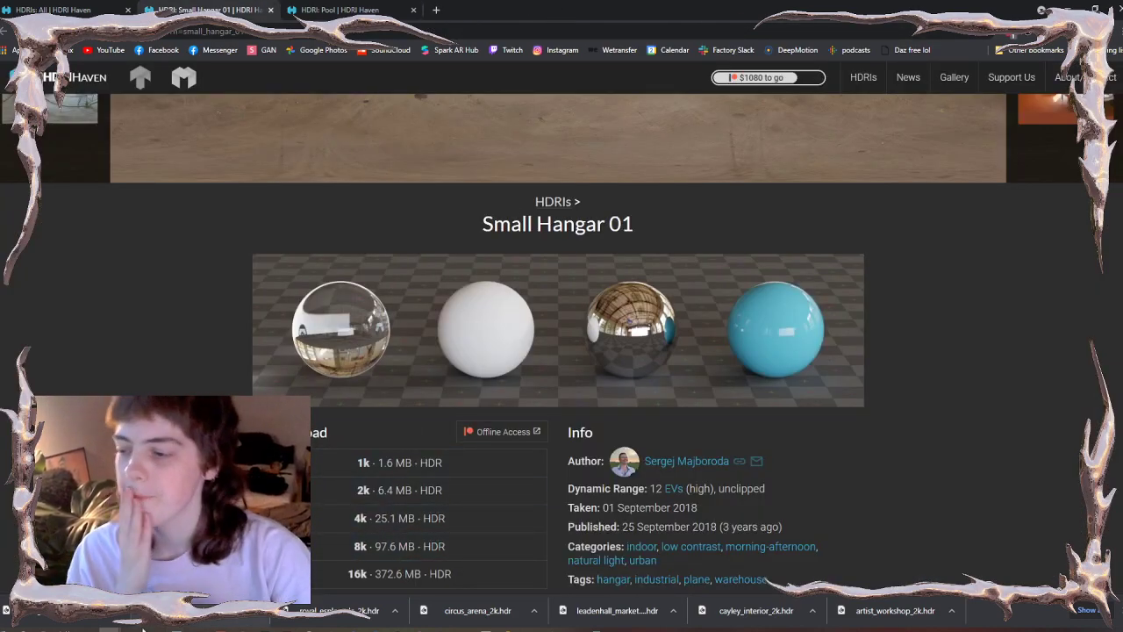
click(132, 629)
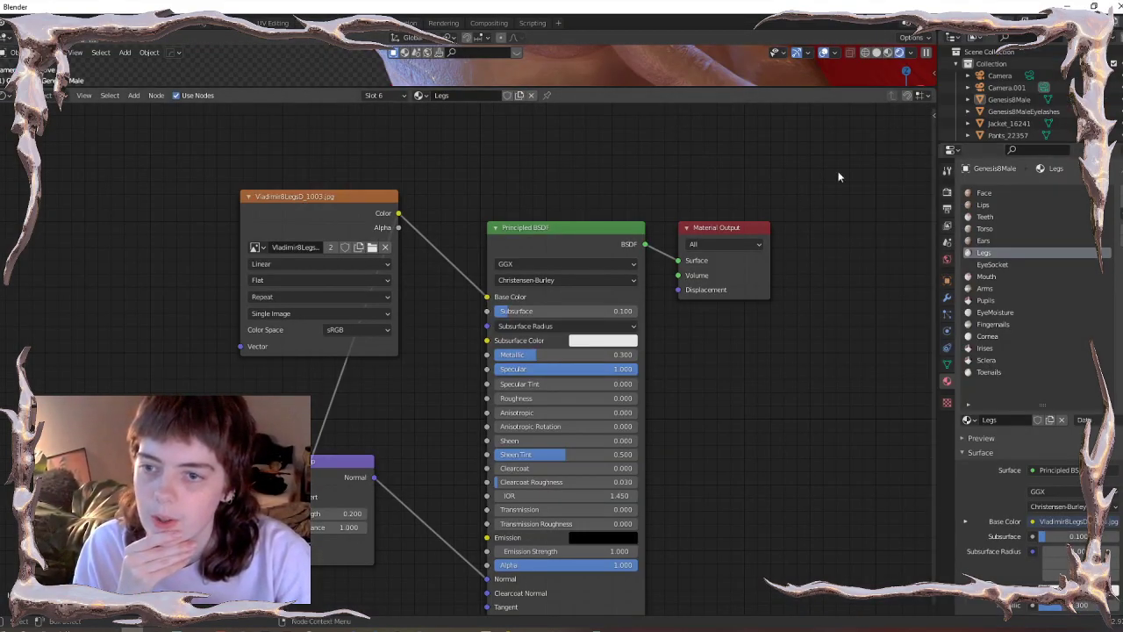
- Enlarge the viewport on the eyes and set the Cornea material's Transmission to 1, Specular to 1 and Roughness to 0.11
drag(699, 87, 702, 502)
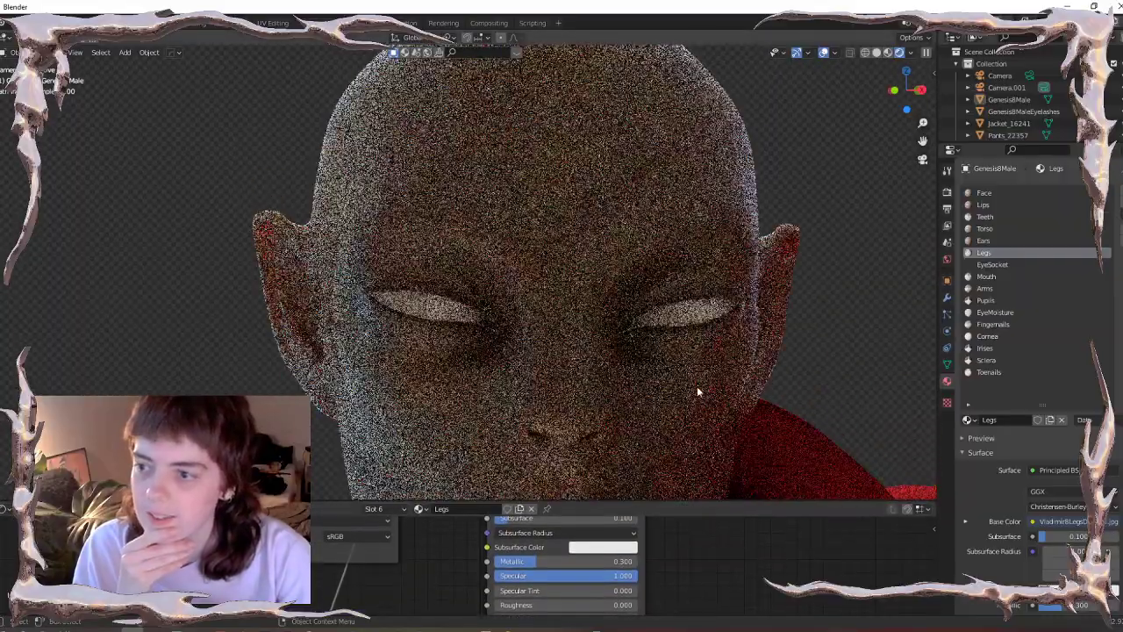
scroll(713, 363, up, 3)
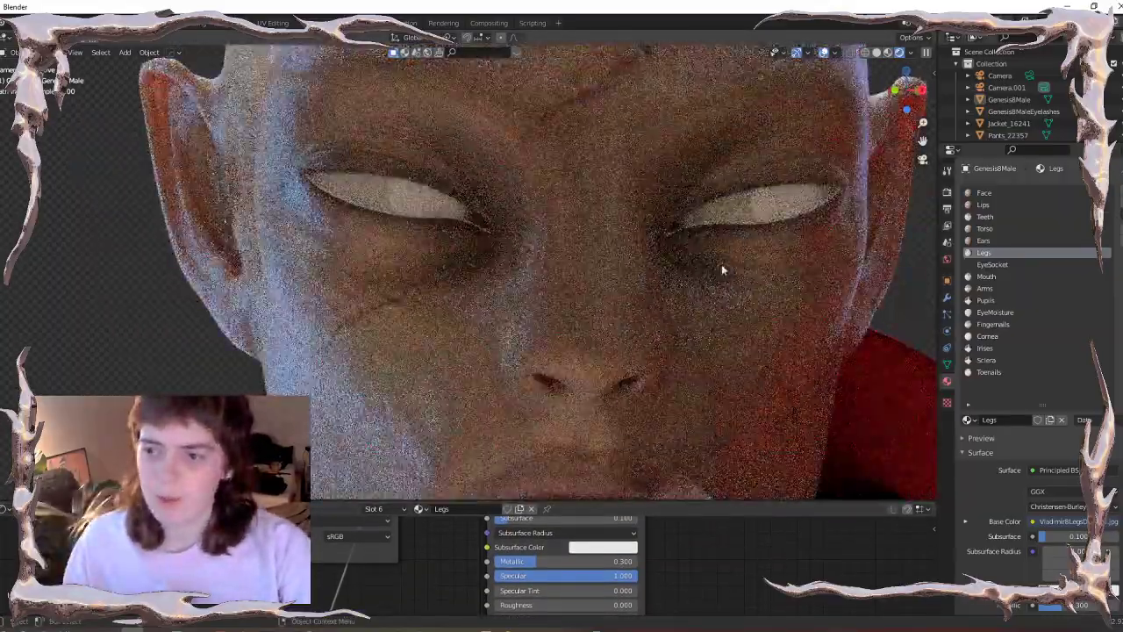
shift+middle_drag(722, 269, 663, 277)
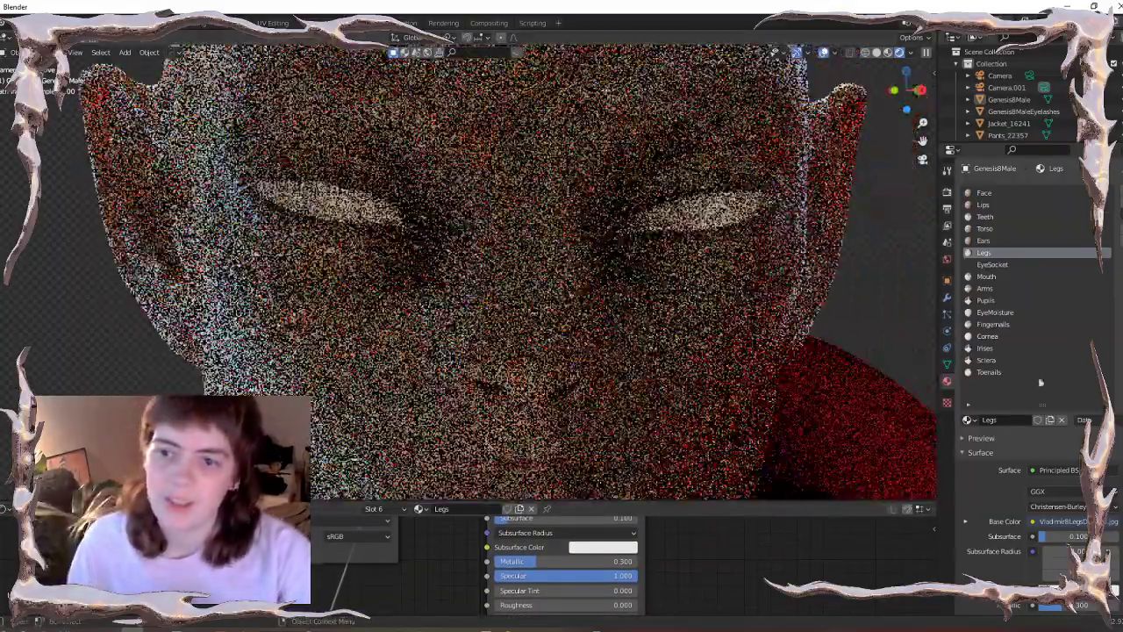
click(993, 323)
click(988, 336)
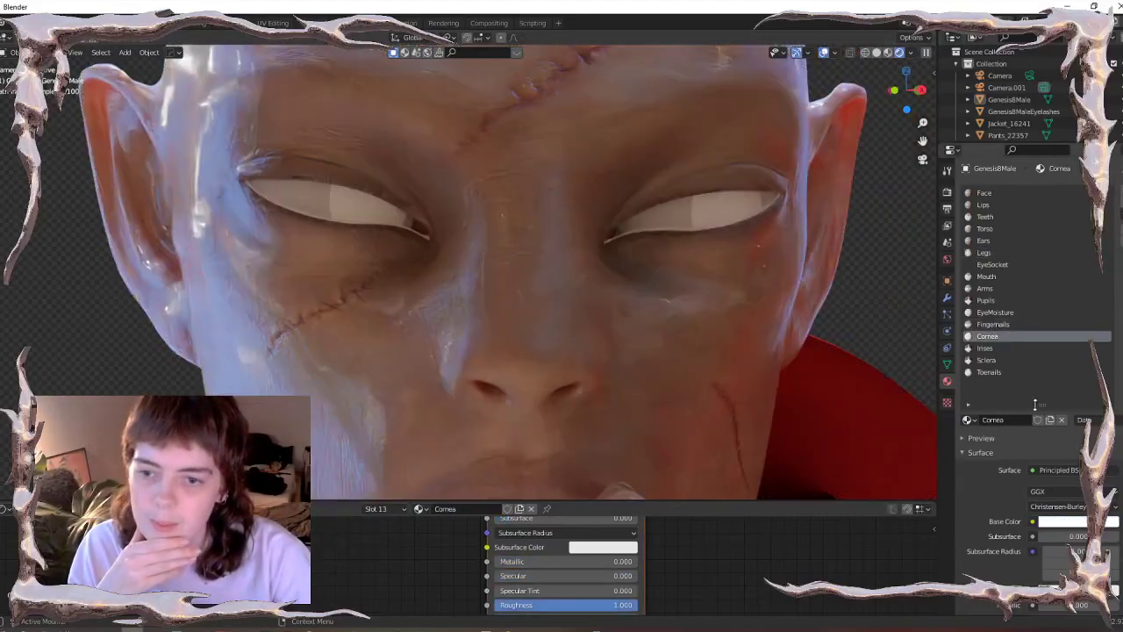
drag(1042, 404, 1040, 239)
scroll(988, 481, down, 5)
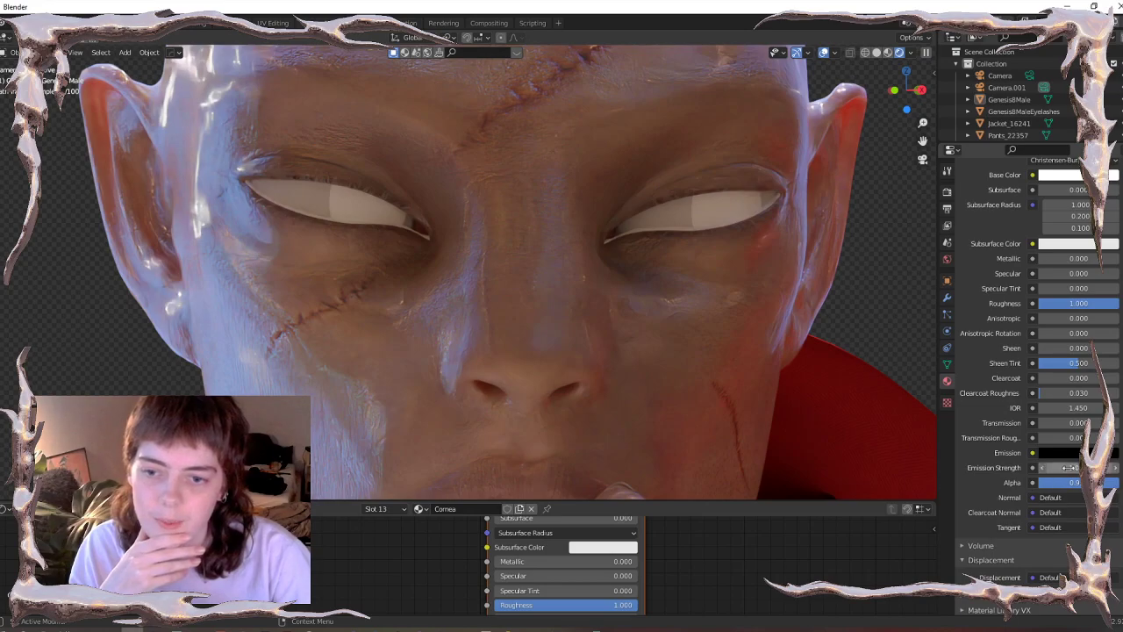
drag(1058, 425, 1118, 425)
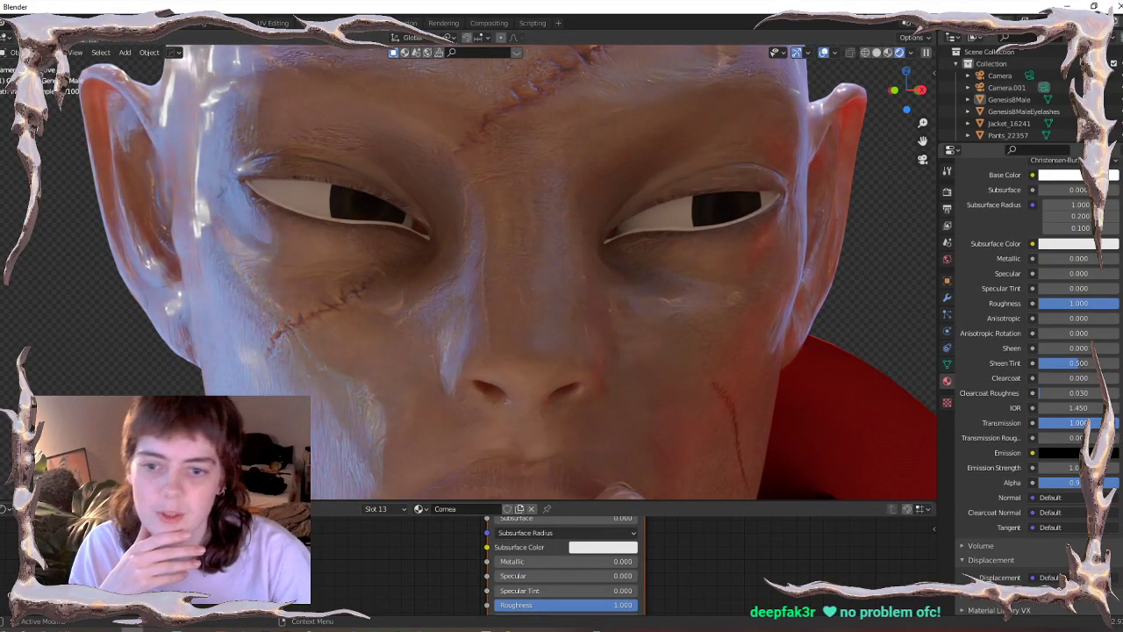
mouse_move(1113, 423)
mouse_down()
mouse_move(1054, 422)
mouse_move(1117, 422)
mouse_up()
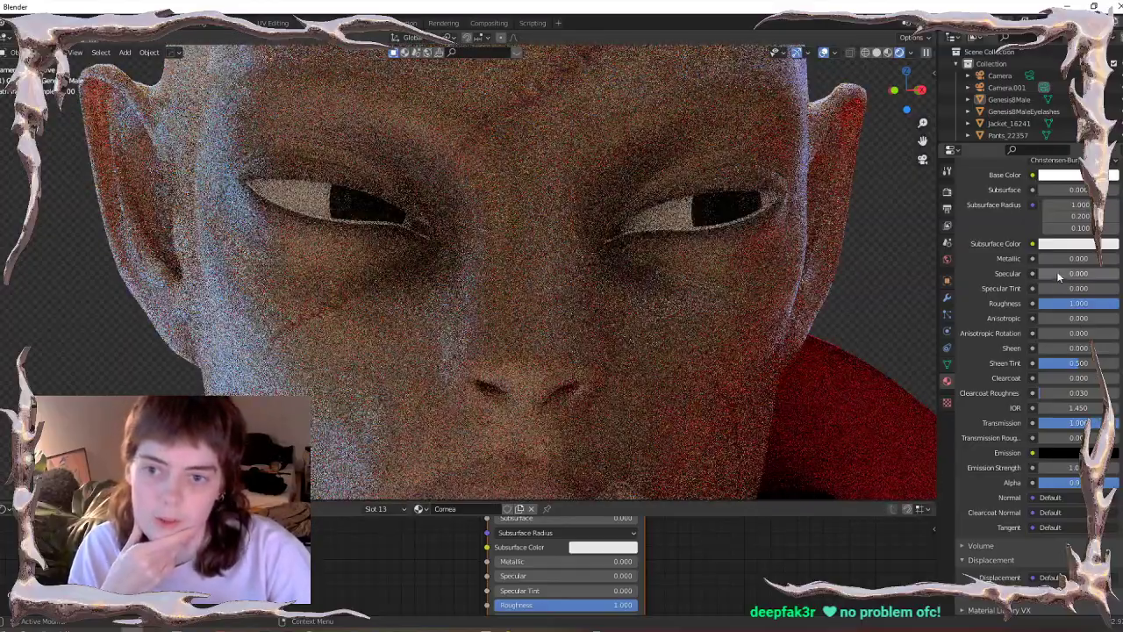
drag(1058, 275, 1044, 303)
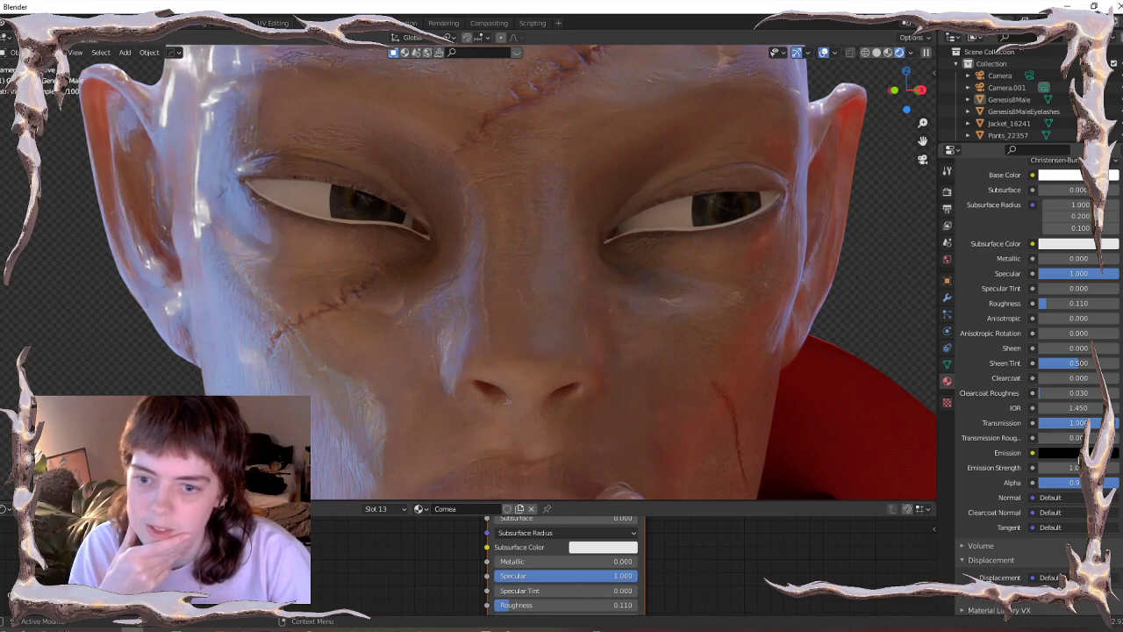
- Try a white Emission color on the Cornea material and restore it to black
click(1060, 452)
drag(1110, 367, 1110, 283)
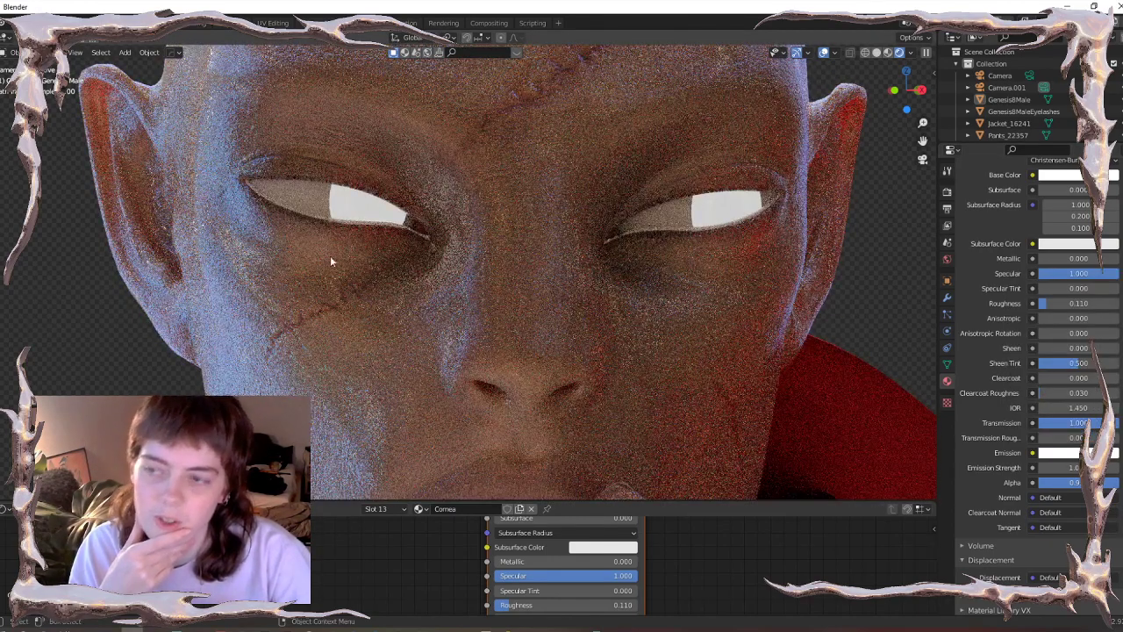
click(1064, 453)
drag(1110, 283, 1110, 367)
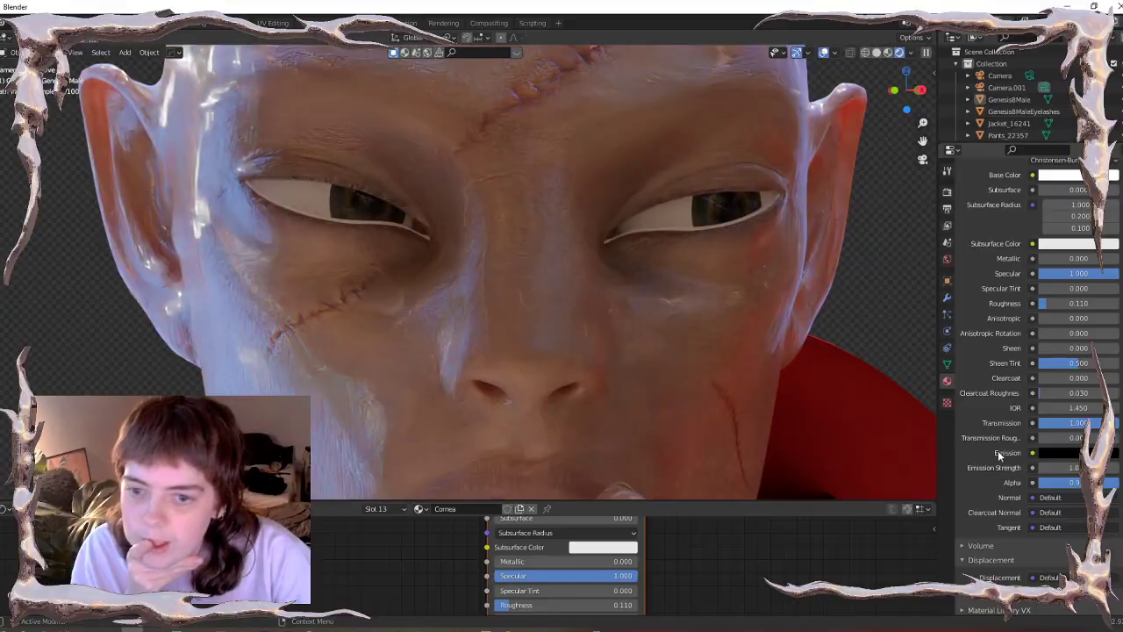
- Lower the Cornea material's Alpha slightly and rename the material "eye shine"
mouse_move(1105, 486)
mouse_down()
mouse_move(1031, 485)
mouse_move(1088, 484)
mouse_up()
scroll(1000, 448, up, 5)
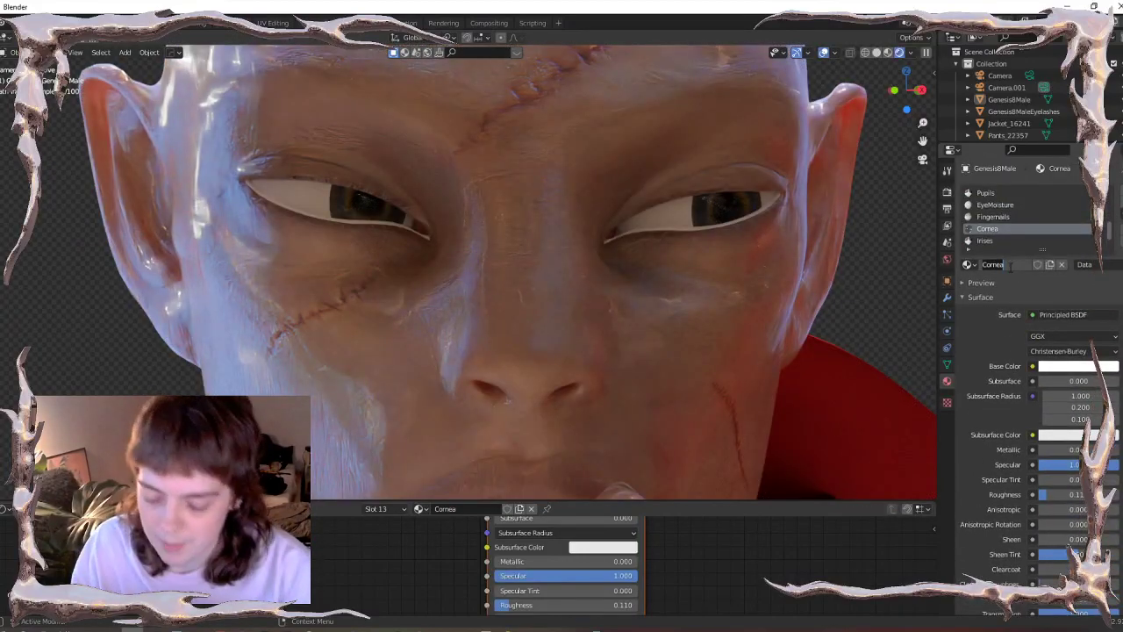
text(eye shine)
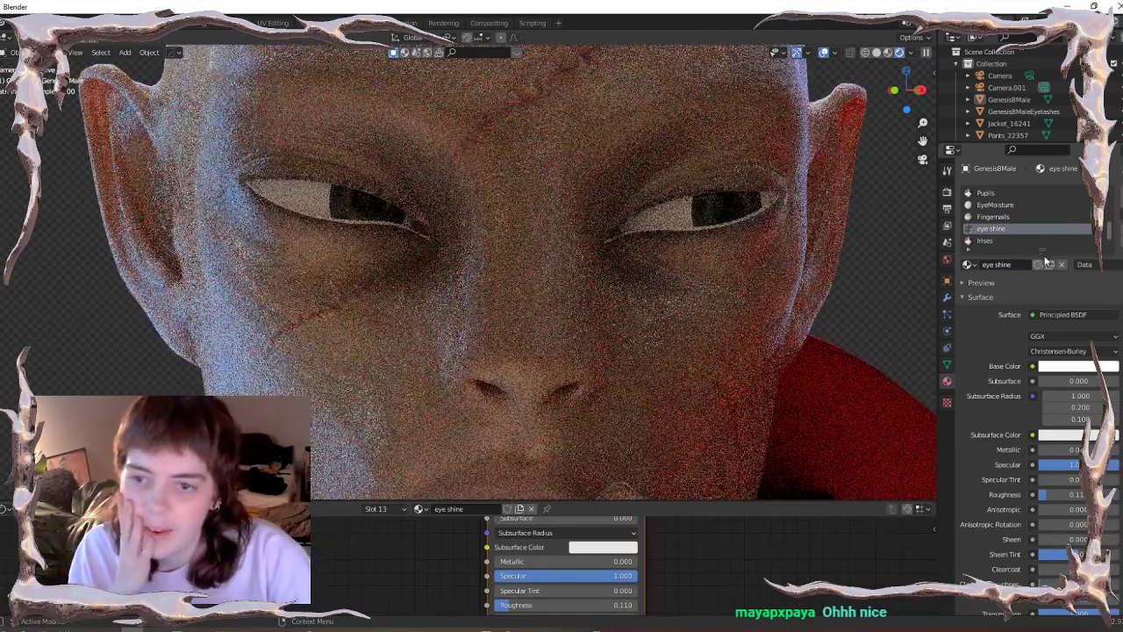
- Enlarge the body's material slot list and replace the EyeMoisture slot's material with eye shine
drag(1043, 251, 1060, 334)
click(1000, 265)
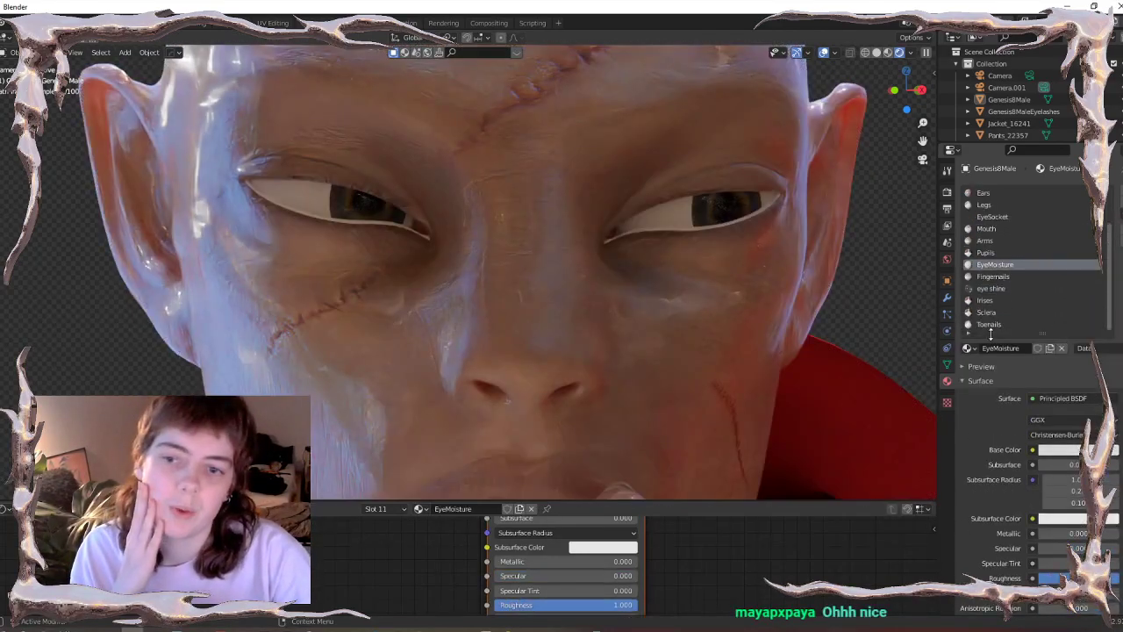
click(967, 348)
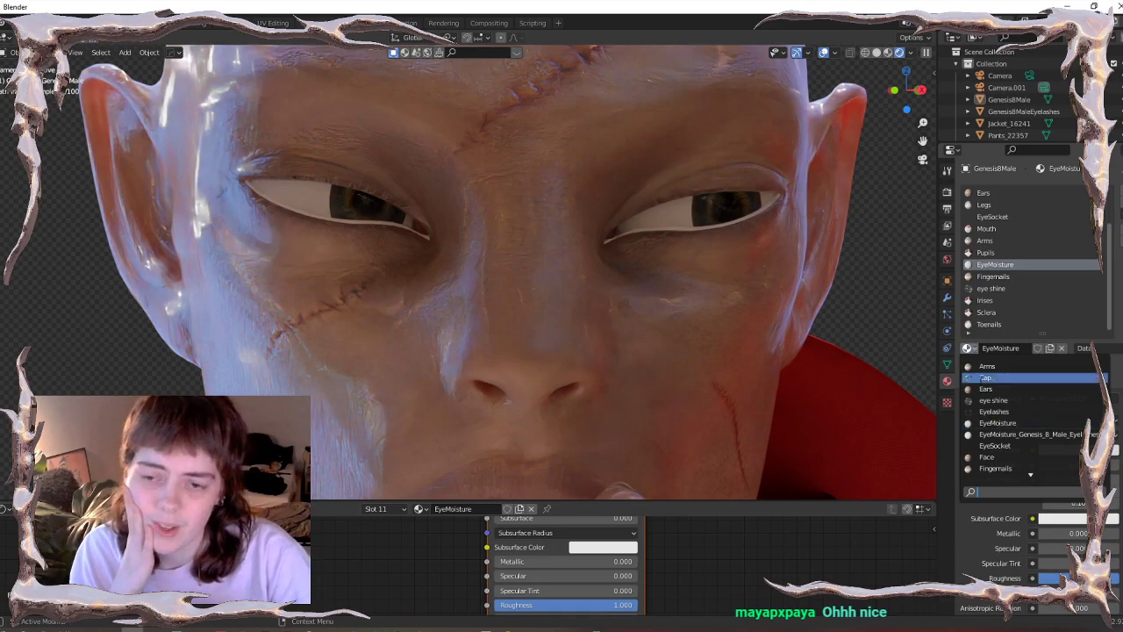
click(994, 400)
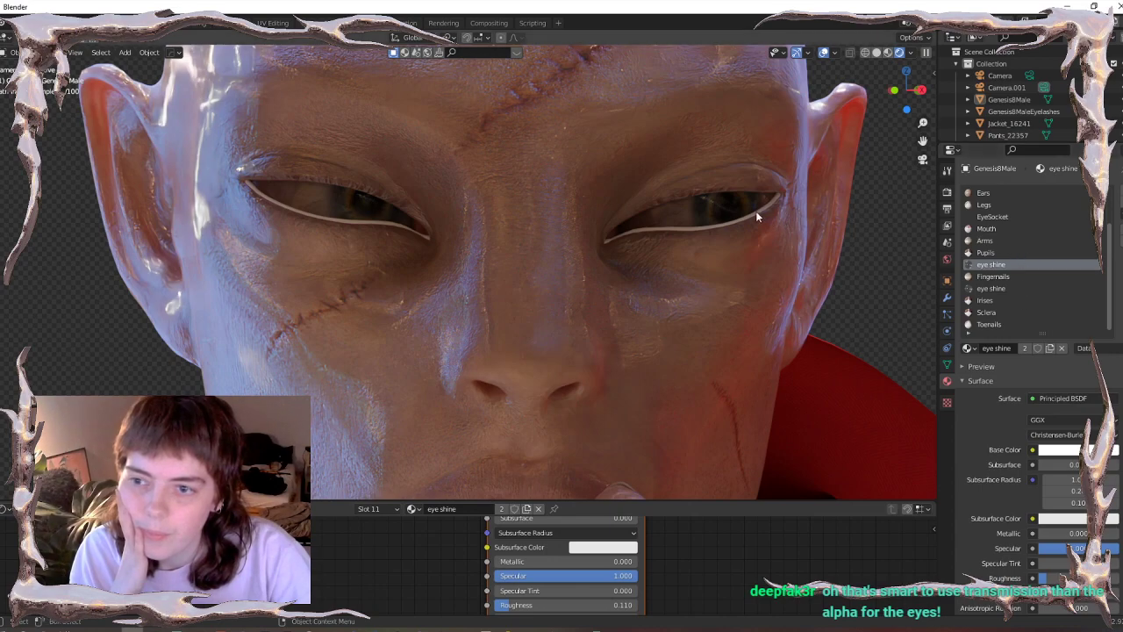
- Assign the eye shine material to the eyelashes object's EyeMoisture slot in place of its current material
scroll(1009, 291, up, 4)
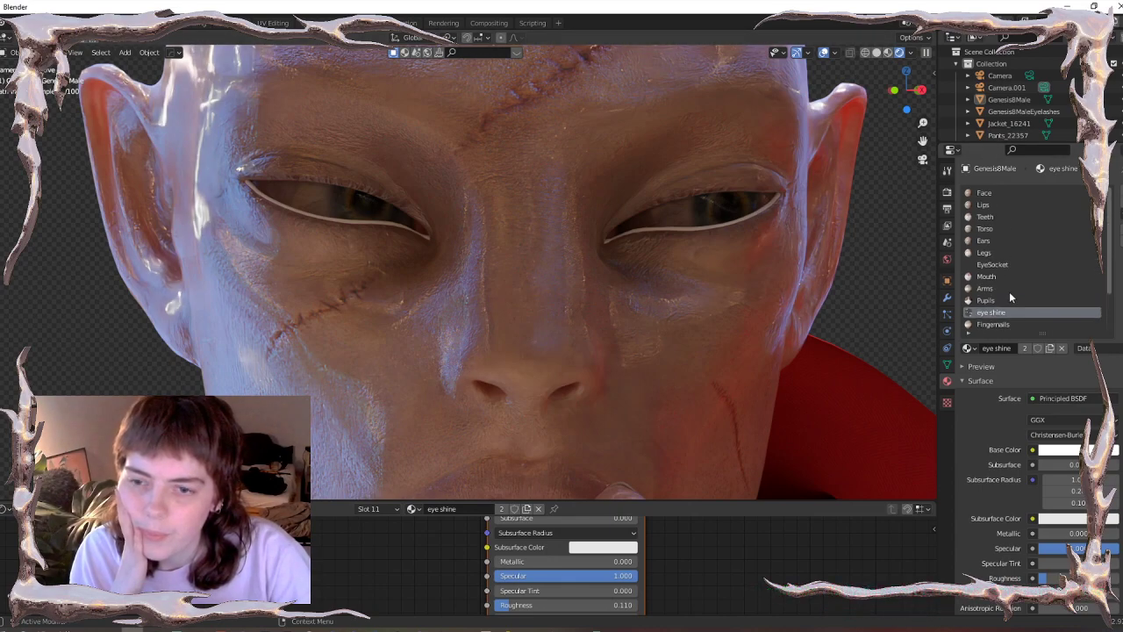
click(1023, 112)
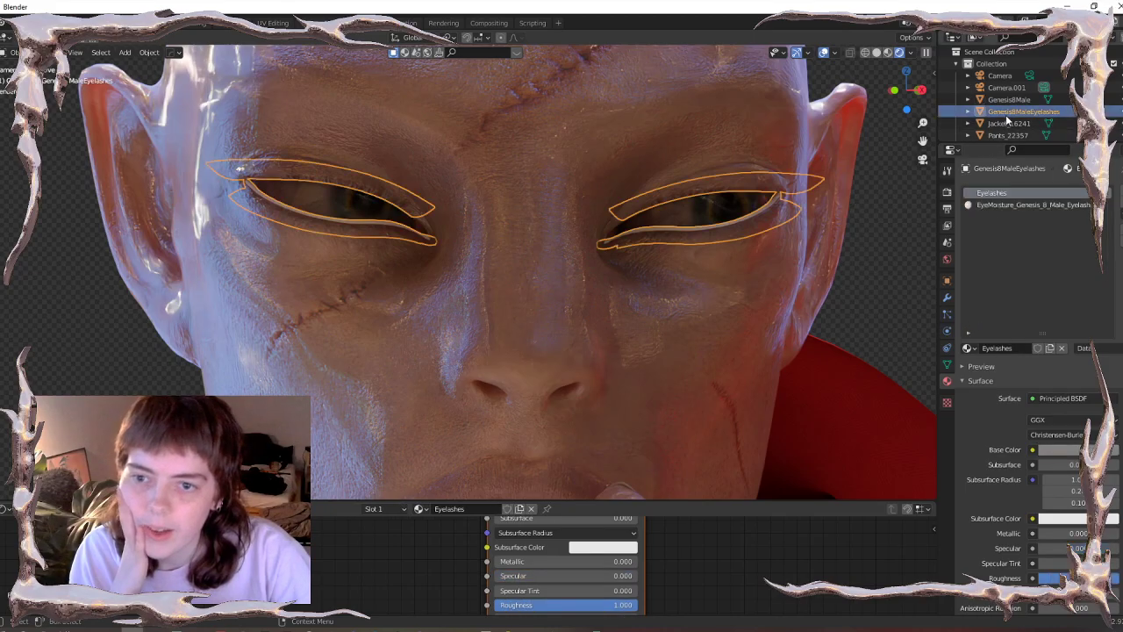
click(1010, 204)
click(968, 349)
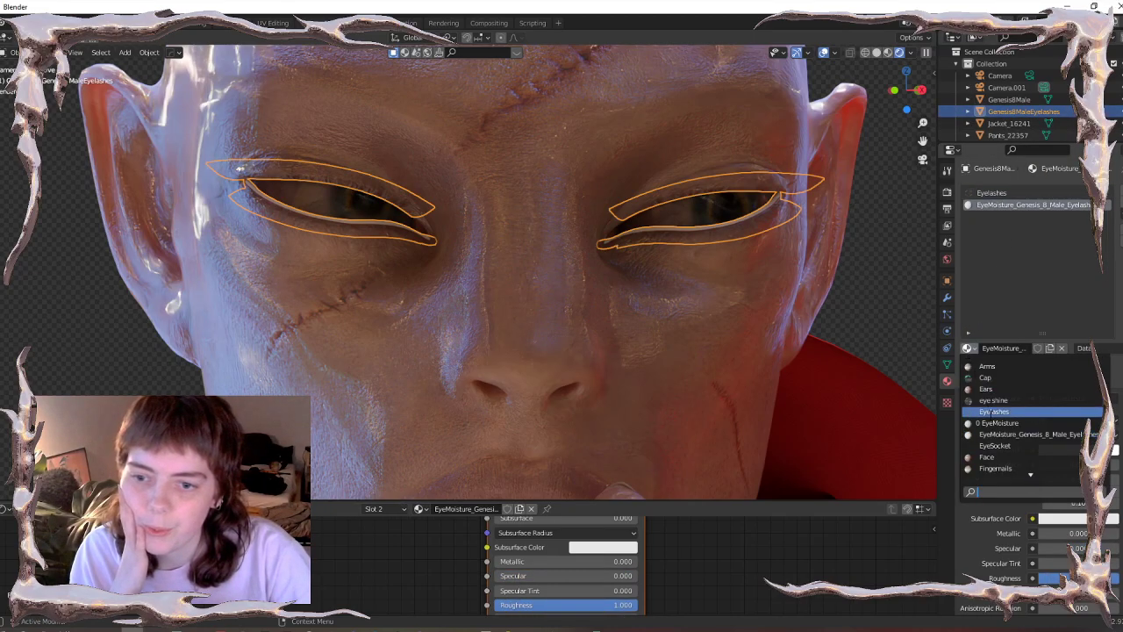
click(995, 396)
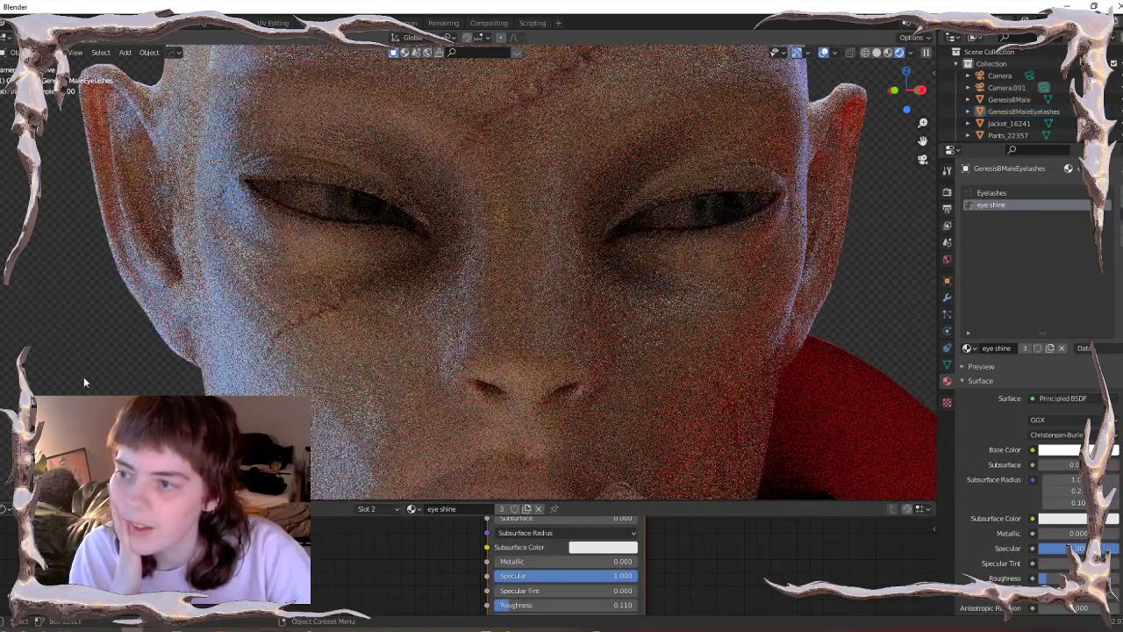
- Select the body and set the eye shine material's Roughness to 0.206 and Alpha to about 0.238
click(601, 397)
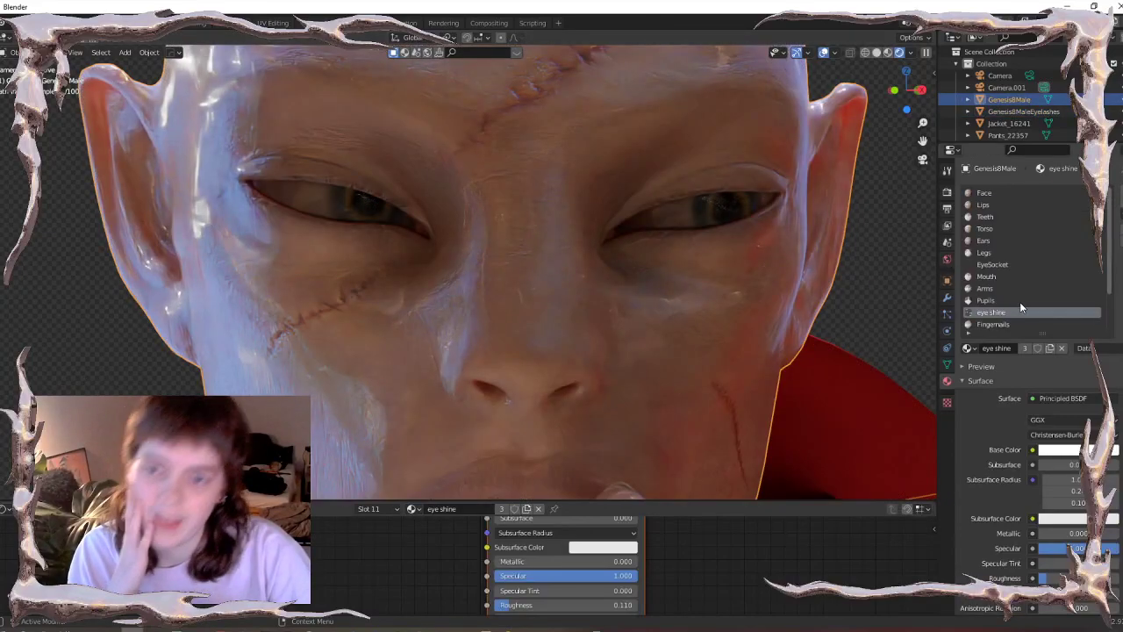
scroll(1020, 302, down, 2)
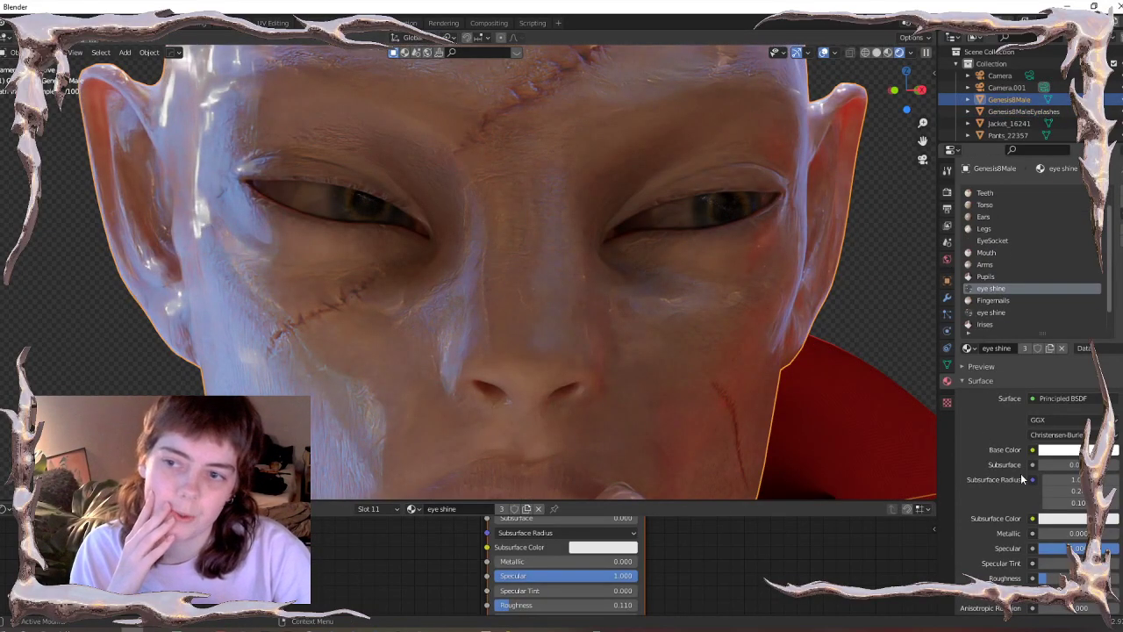
scroll(1020, 477, down, 3)
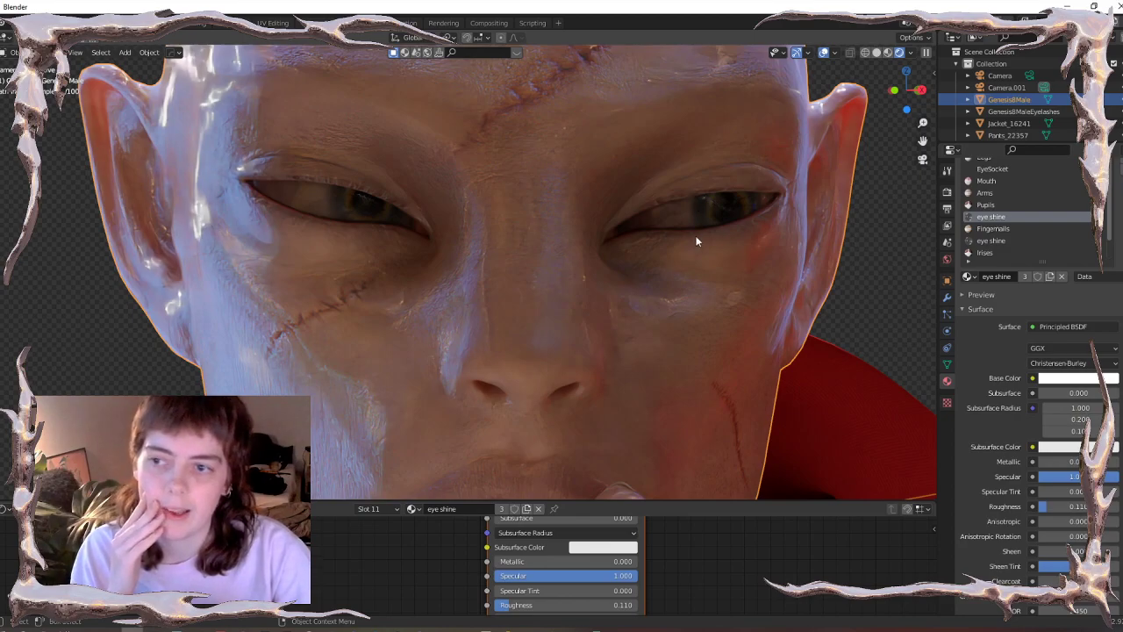
scroll(1013, 483, down, 5)
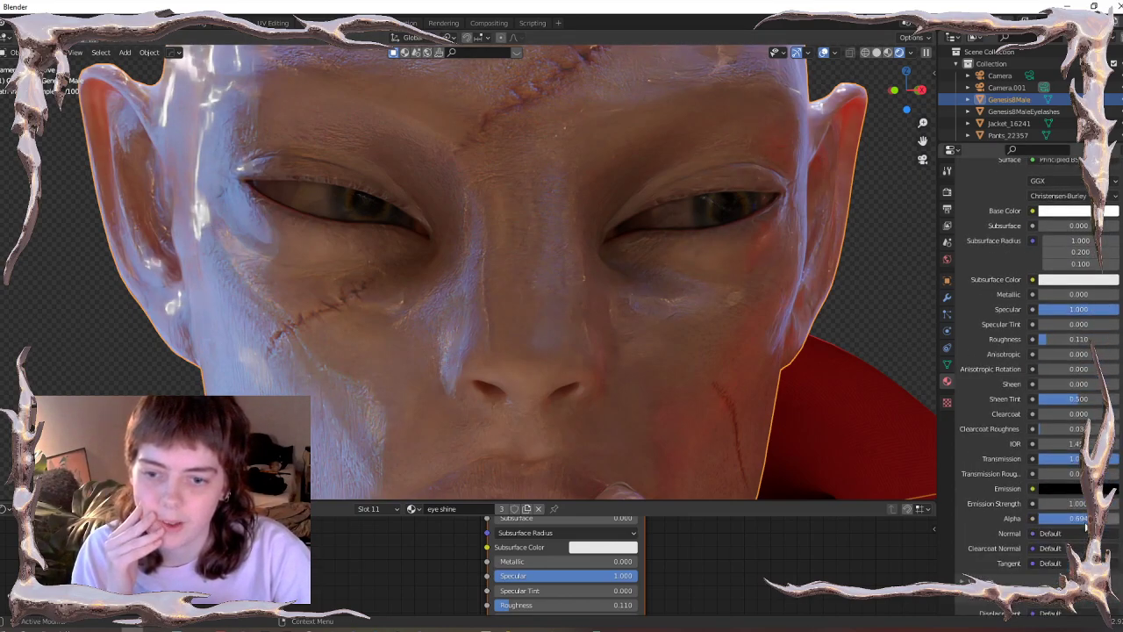
drag(1076, 519, 1069, 518)
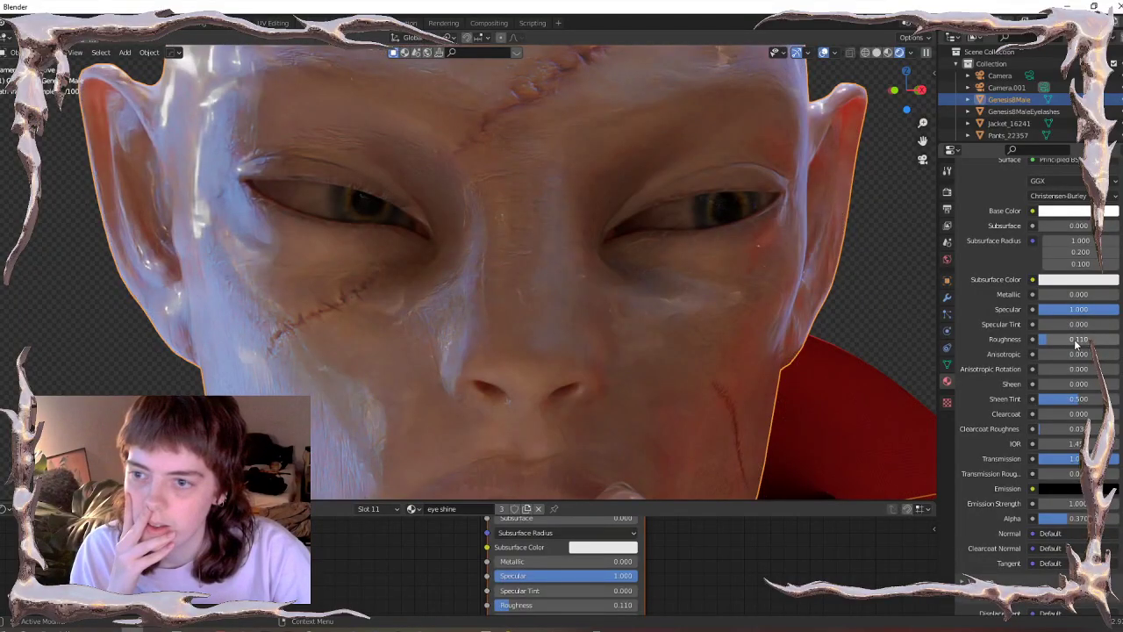
drag(1077, 344, 1104, 344)
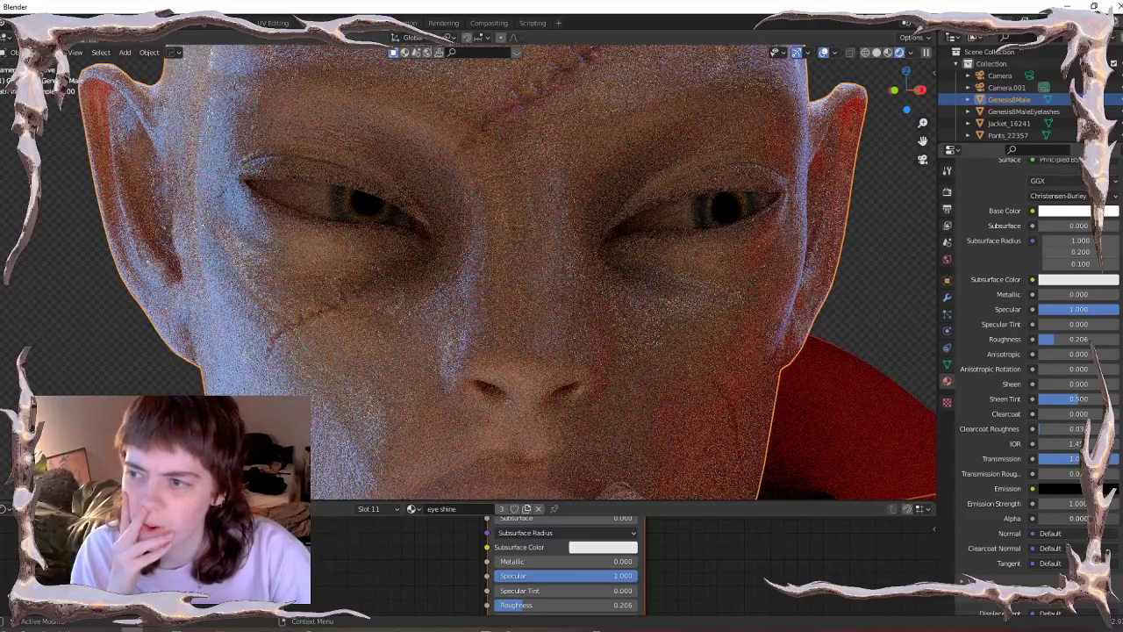
drag(1066, 518, 1085, 518)
click(114, 413)
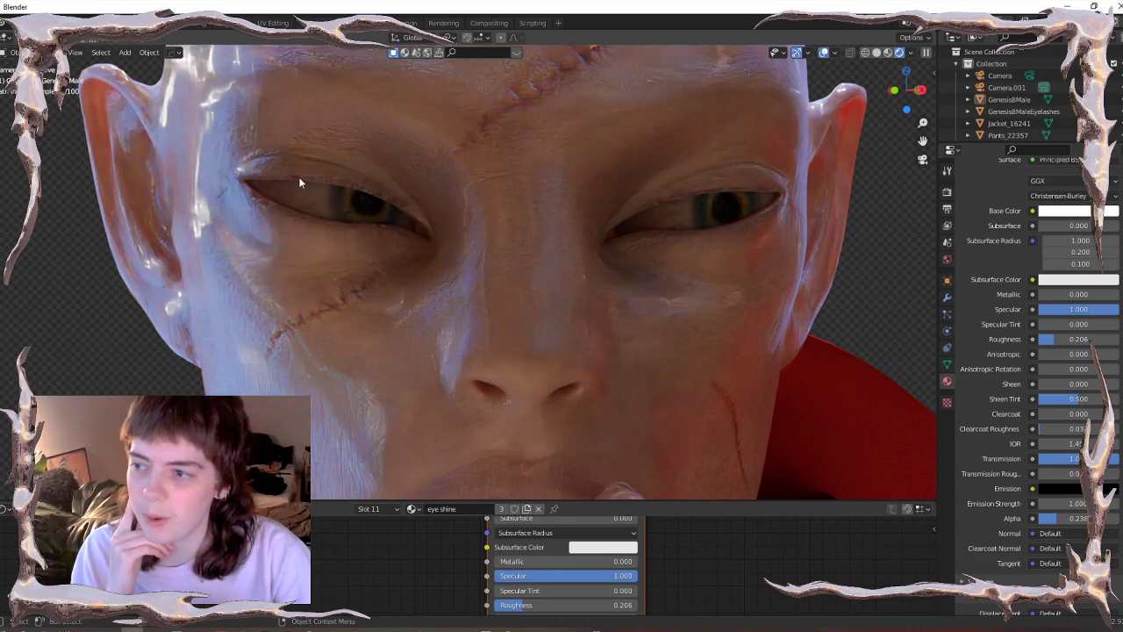
- Place the 3D cursor on the character's right eye and add a point light there
middle_drag(123, 367, 493, 286)
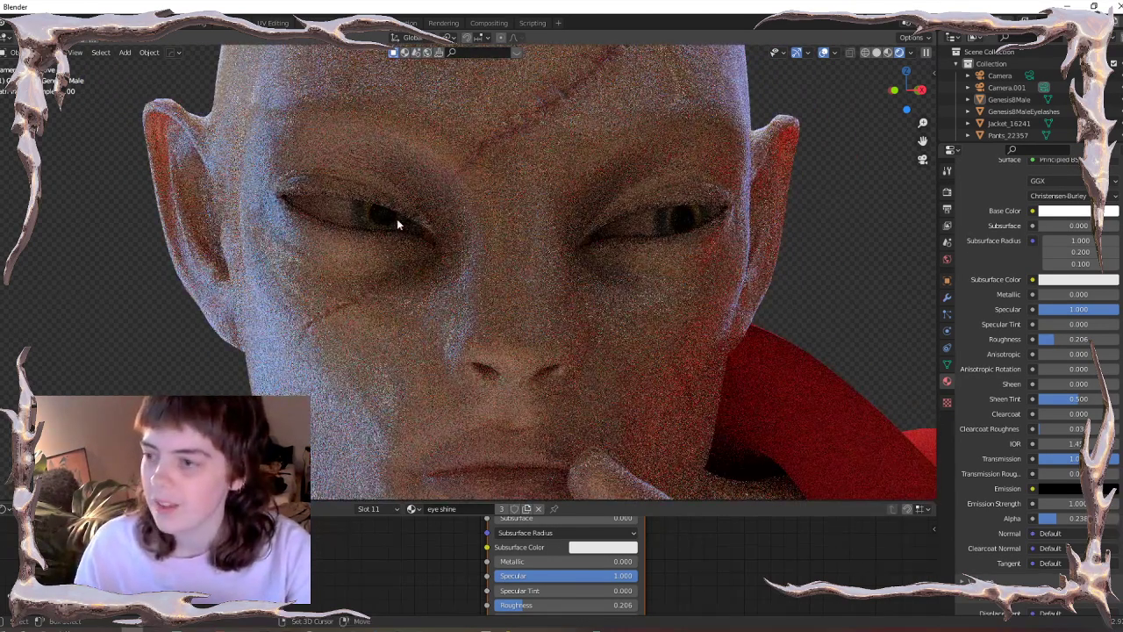
click(390, 231)
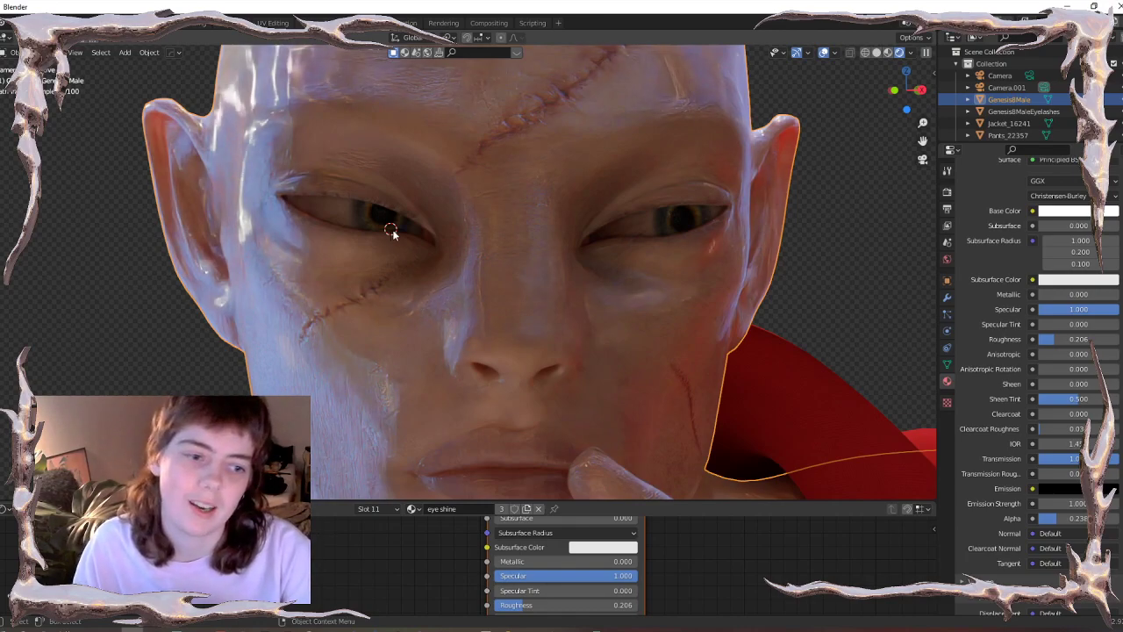
key(shift+a)
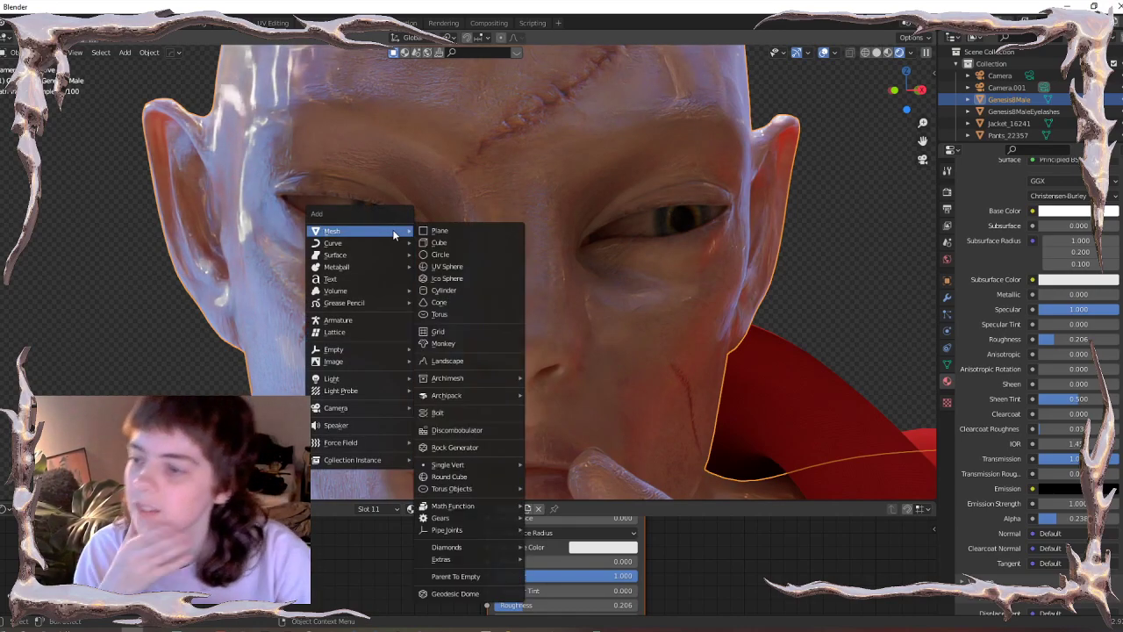
mouse_move(377, 379)
click(435, 378)
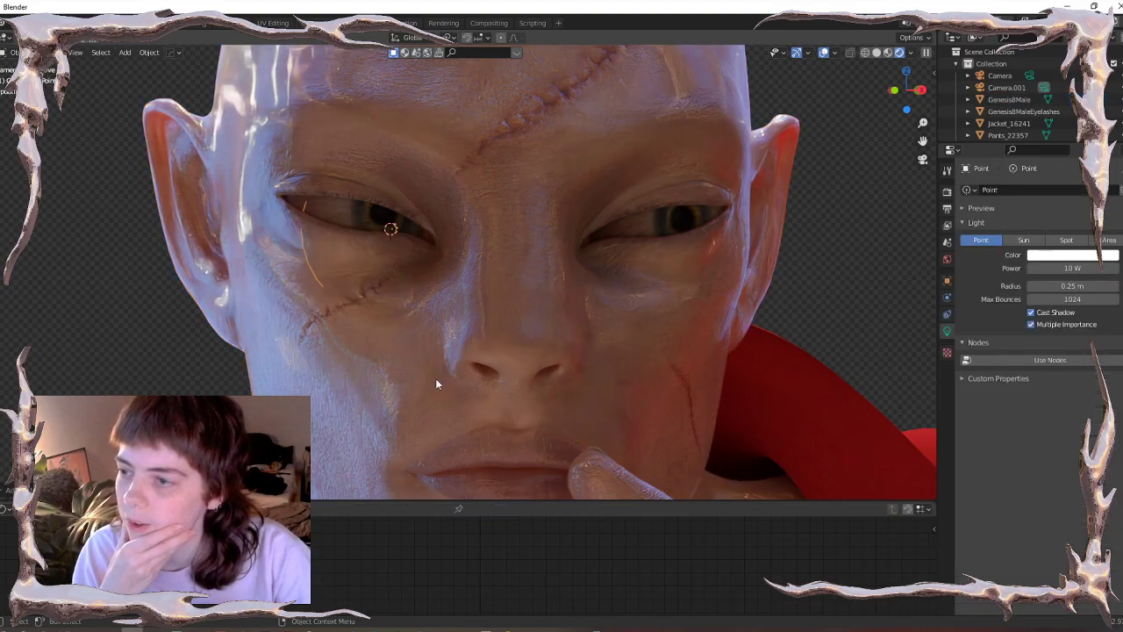
- Scale the point light down, switch the viewport to Material Preview shading and set the light's Radius to 0 m
key(r)
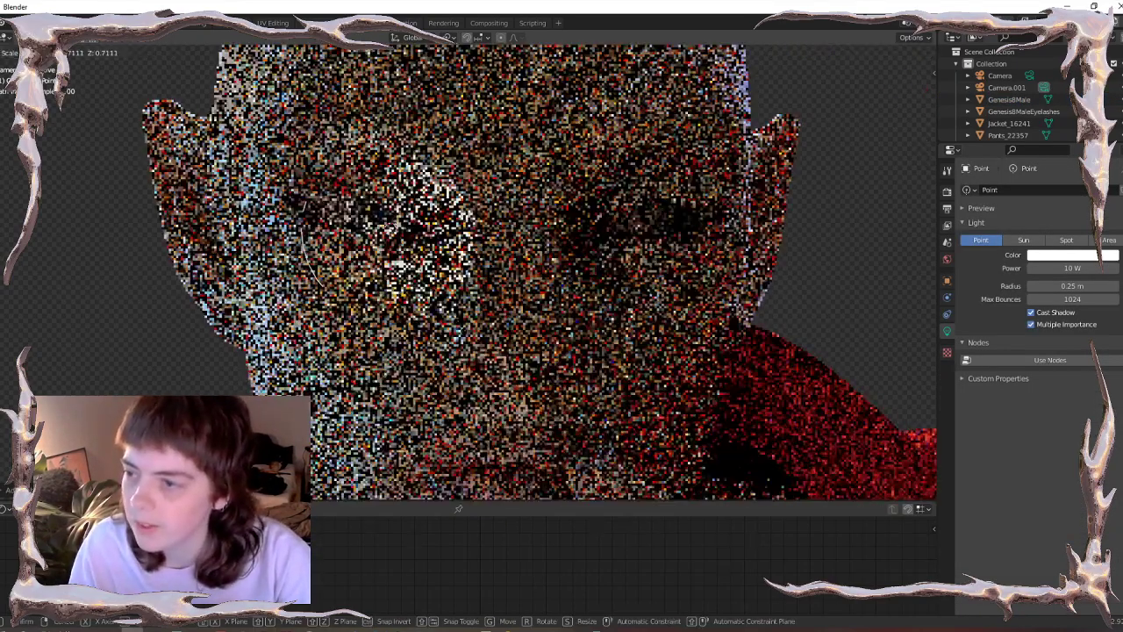
click(444, 299)
click(888, 53)
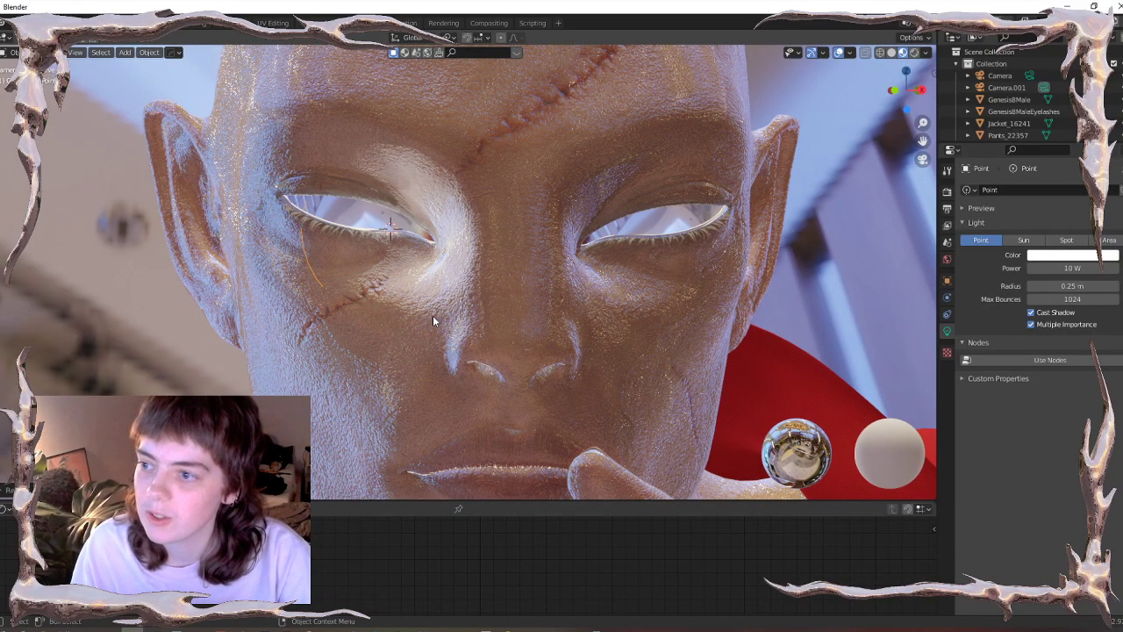
key(g)
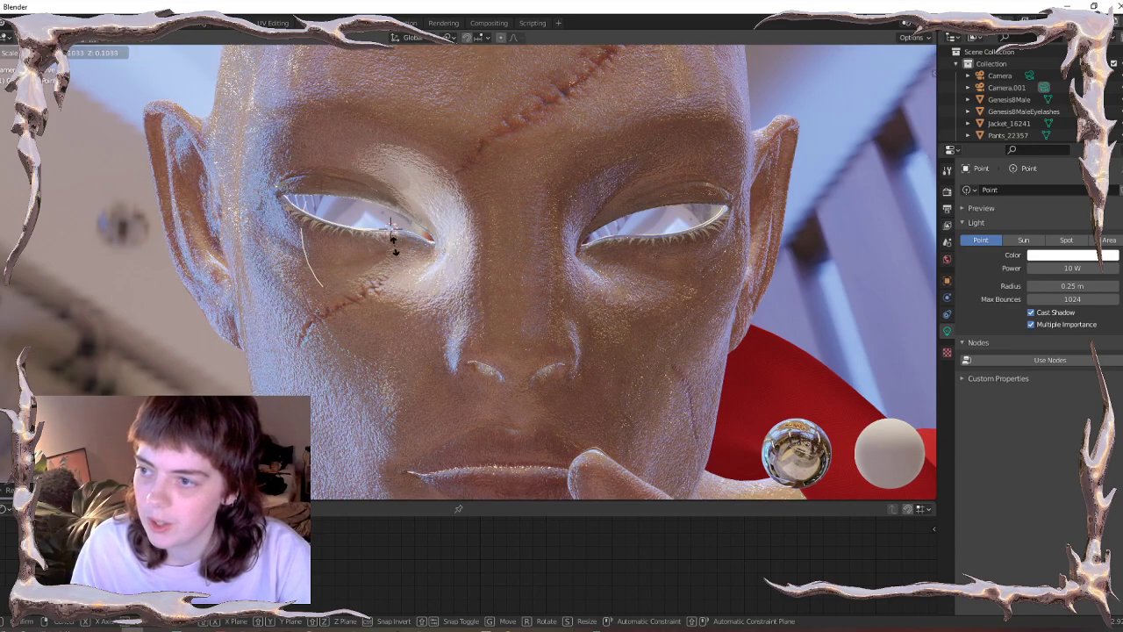
click(395, 248)
drag(1094, 290, 1026, 290)
- Reposition the point light near the right eye and, from a side view, shift it forward along Y with the Transform gizmo
key(g)
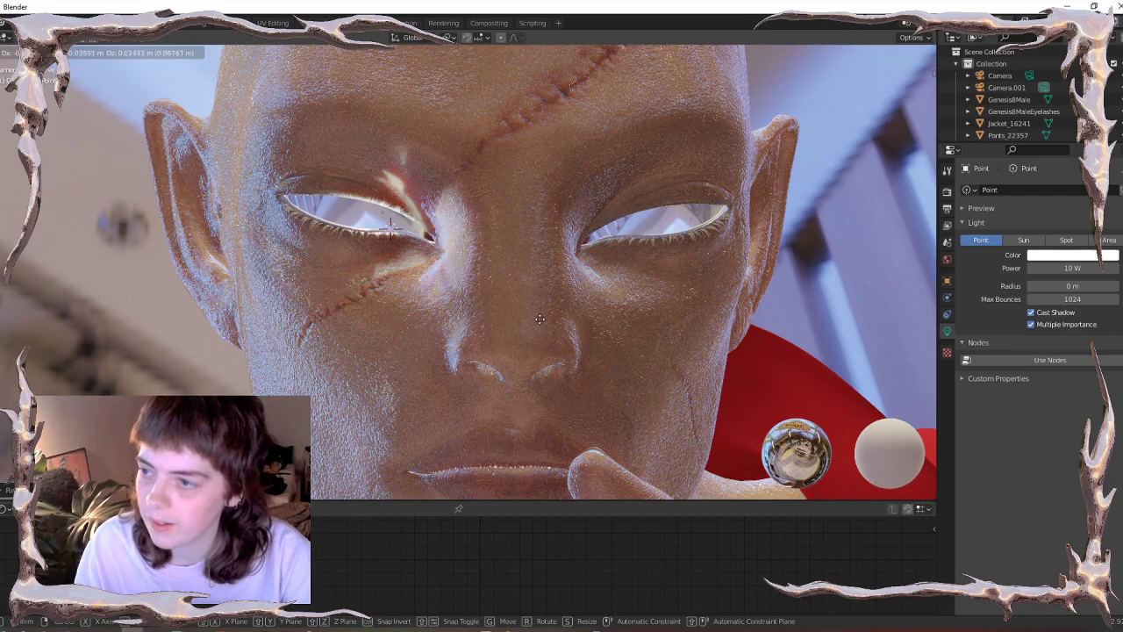
click(428, 345)
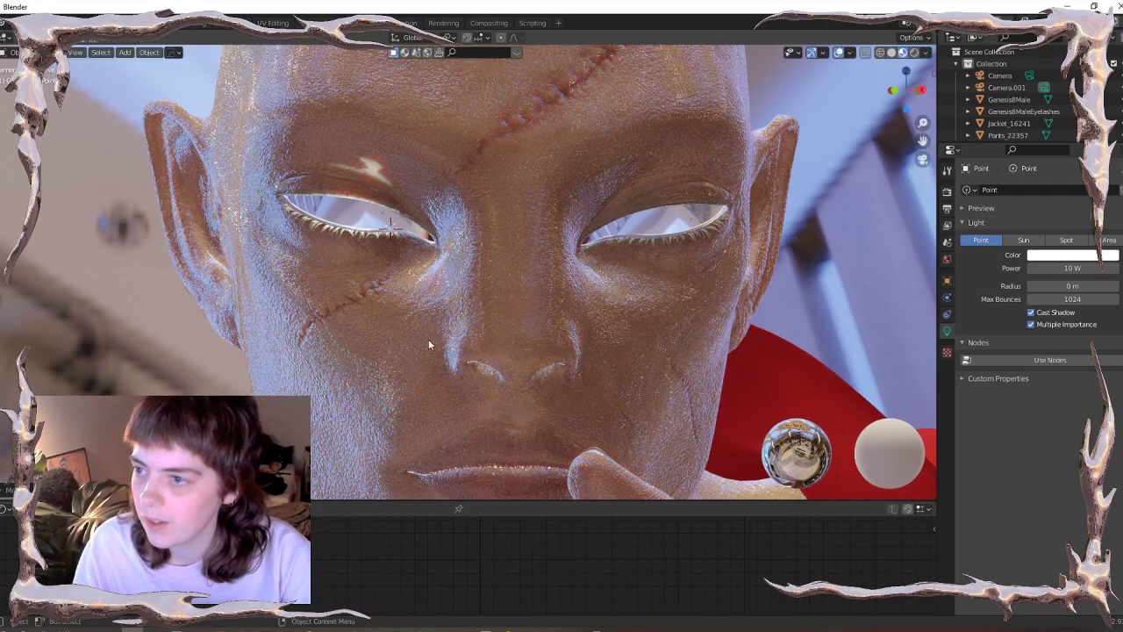
middle_drag(313, 326, 499, 344)
key(t)
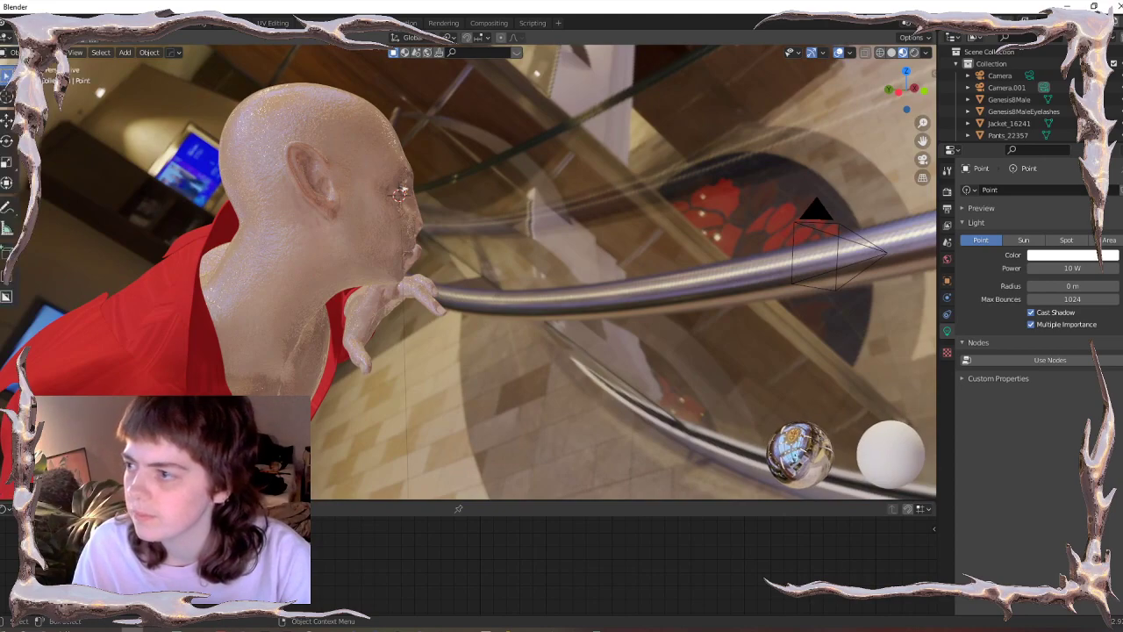
click(7, 183)
scroll(446, 217, up, 4)
shift+middle_drag(445, 217, 485, 318)
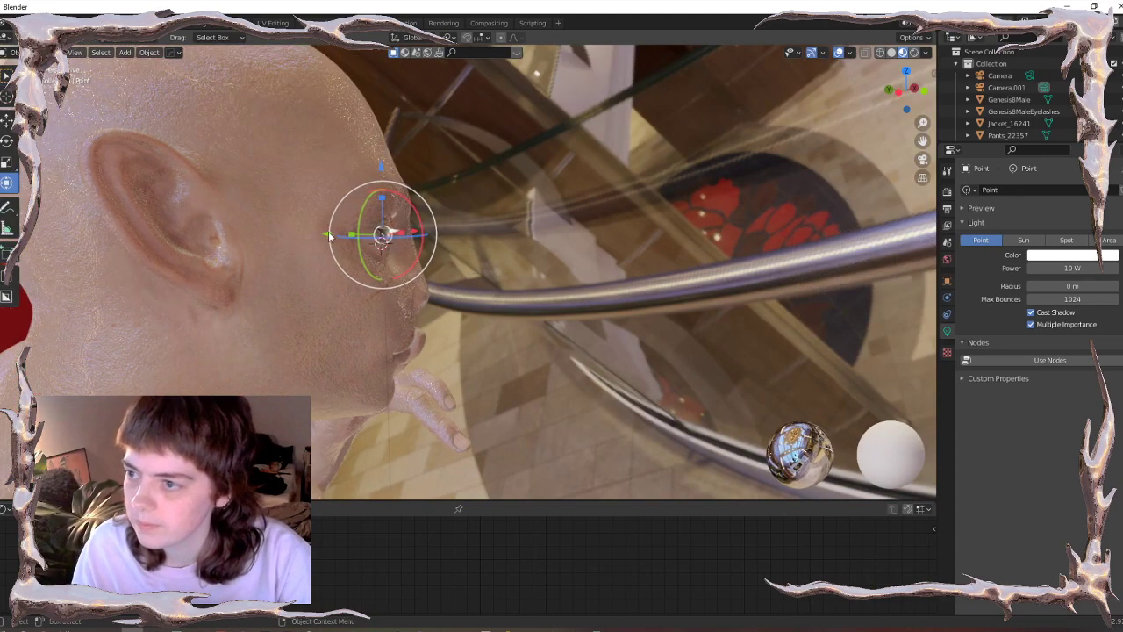
drag(329, 235, 355, 237)
- Return to the camera view and move the point light over the iris of the character's right eye
key(KP_0)
scroll(451, 262, up, 3)
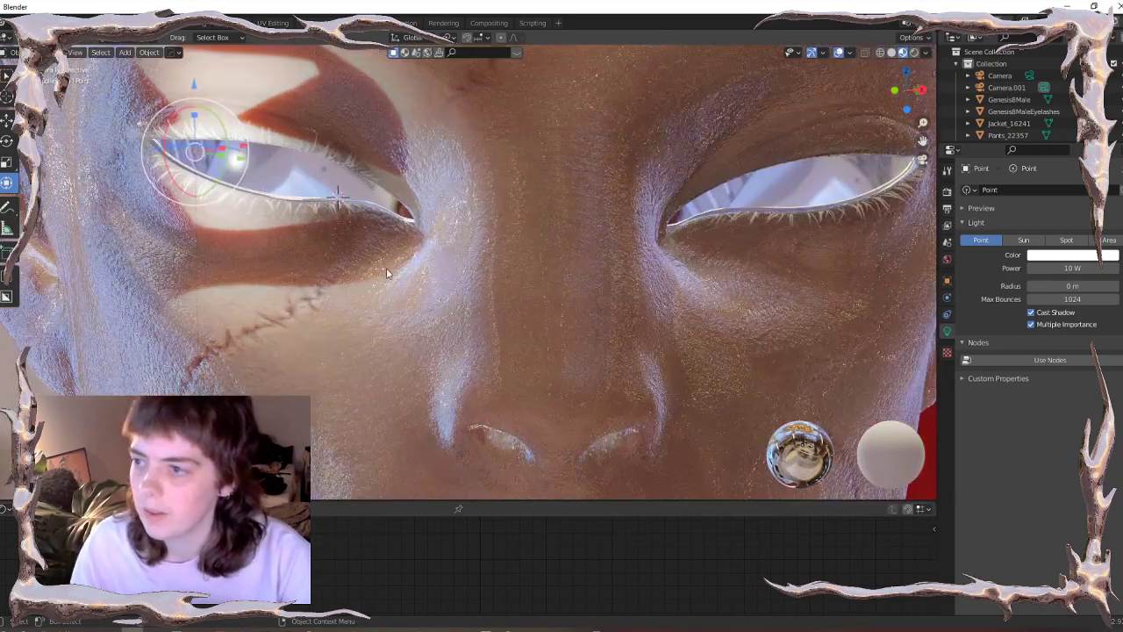
key(g)
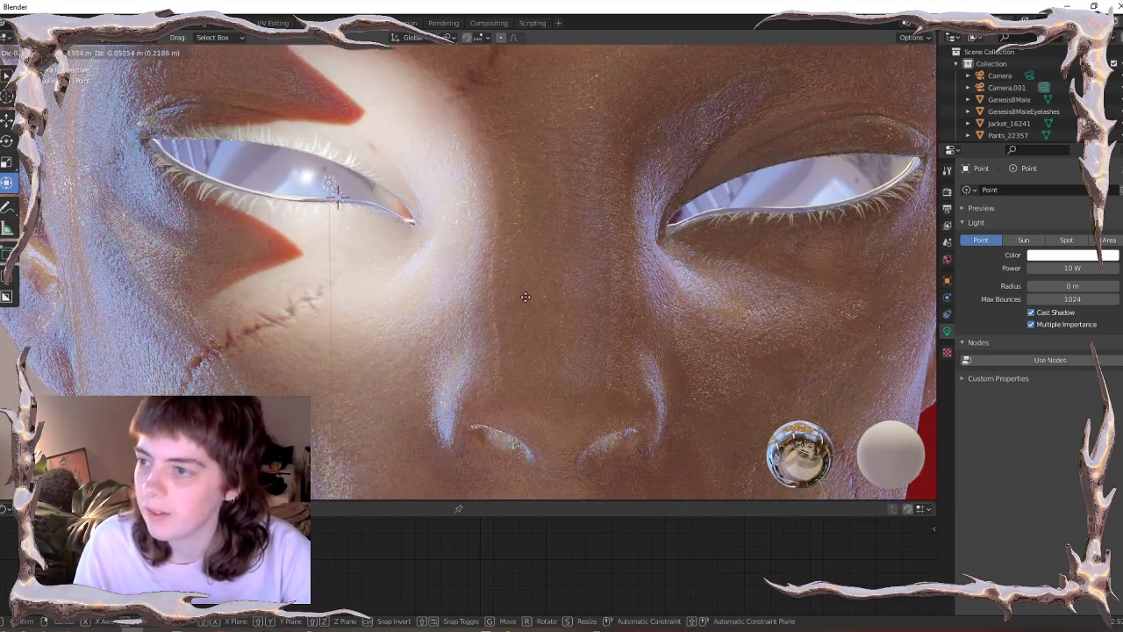
click(384, 301)
scroll(384, 302, down, 4)
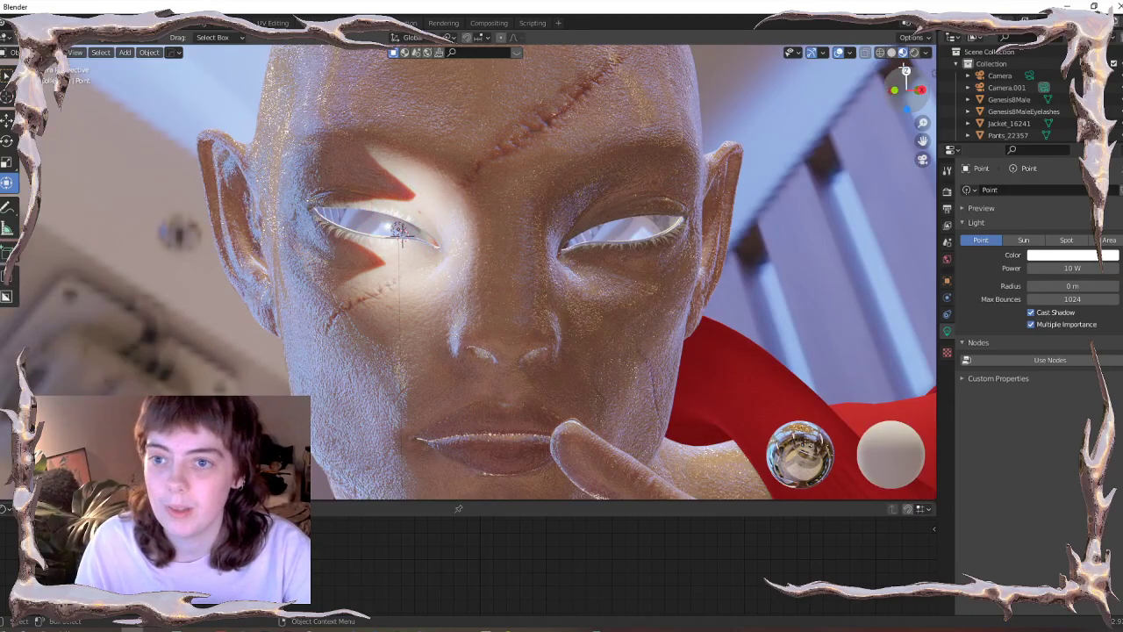
- Switch the viewport to Rendered shading and set the point light's Power to 1 W
click(914, 54)
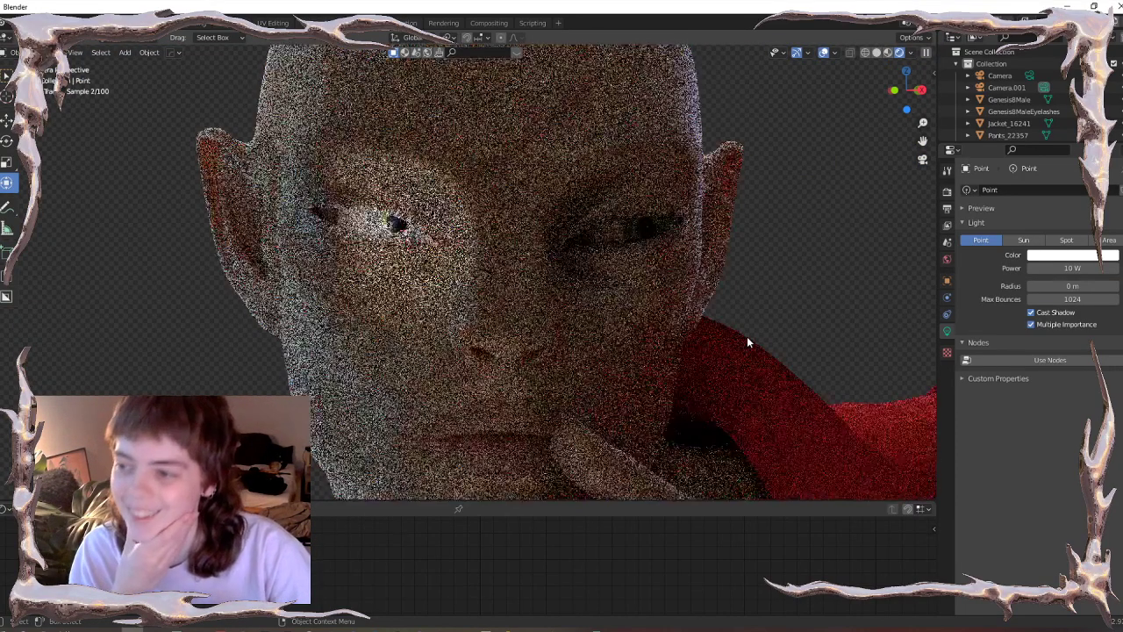
click(1072, 267)
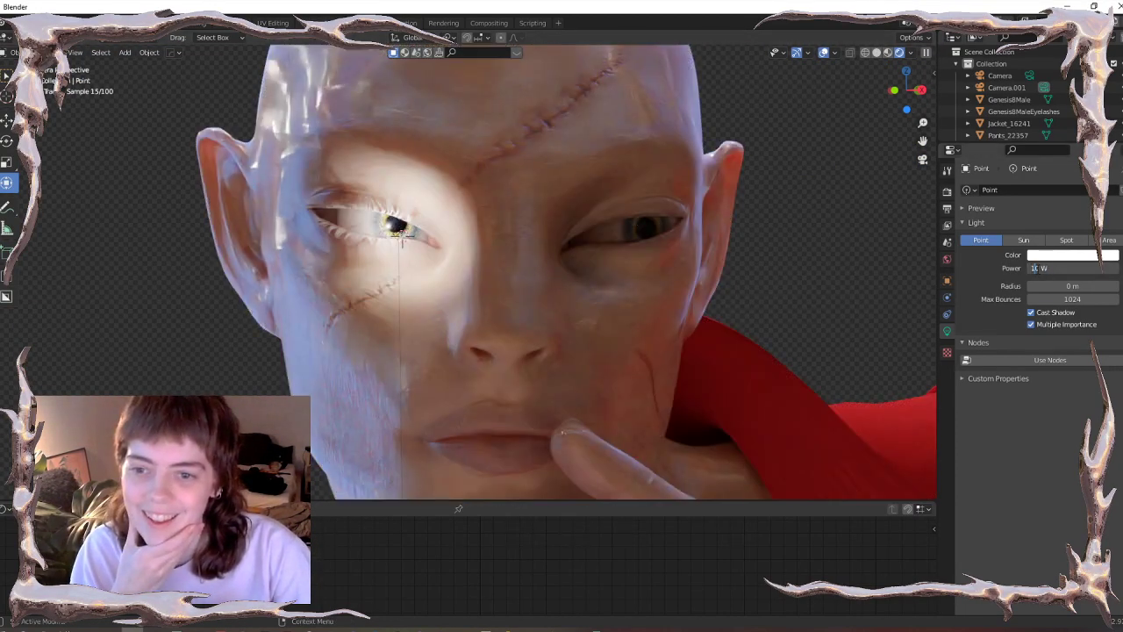
text(1)
key(Return)
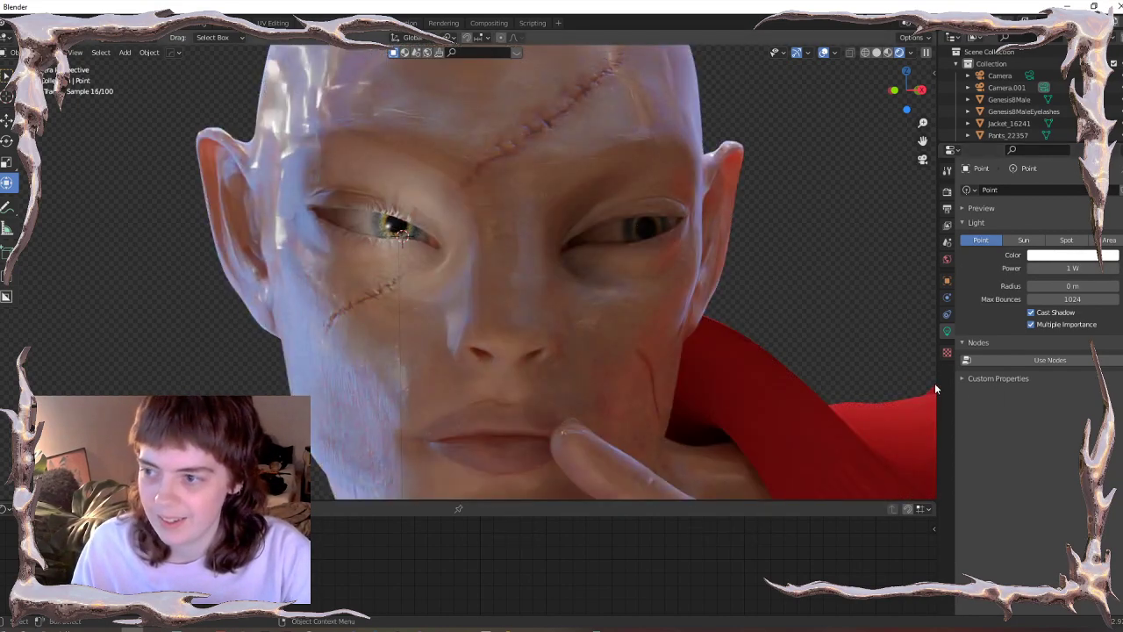
- Darken the point light's color from white to grey
click(1050, 269)
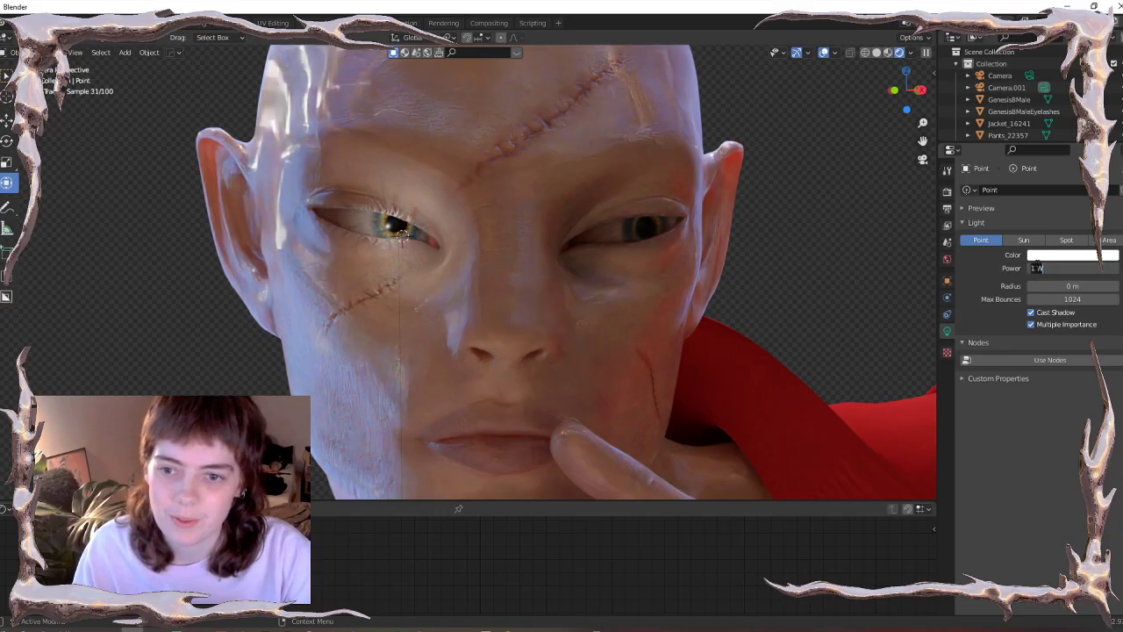
click(1053, 254)
click(1053, 254)
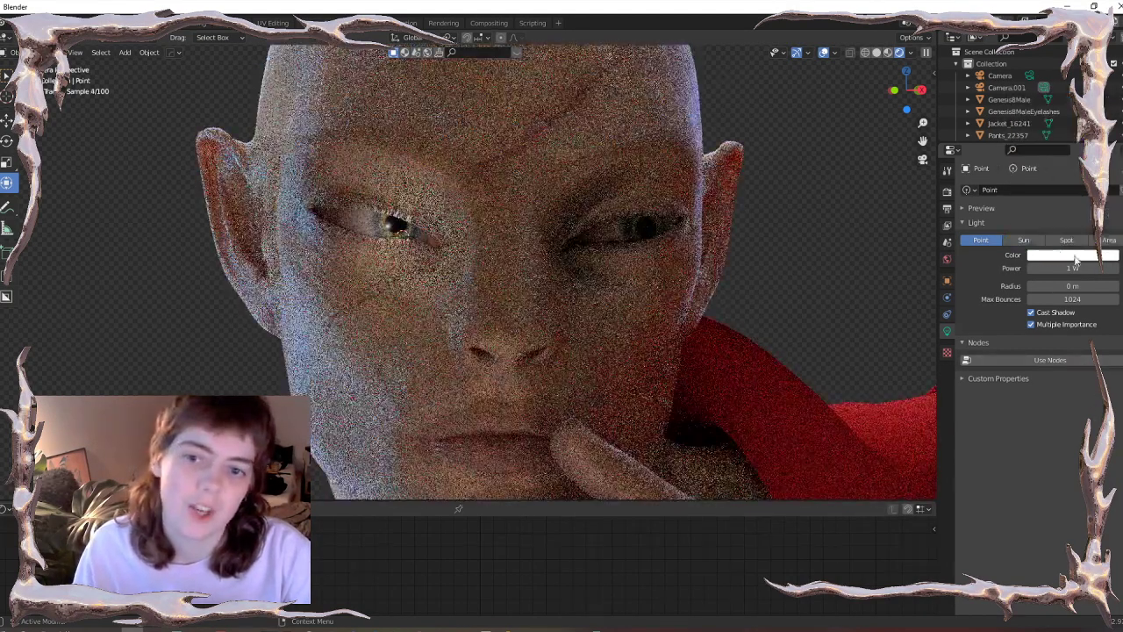
click(1076, 258)
drag(1109, 102, 1109, 160)
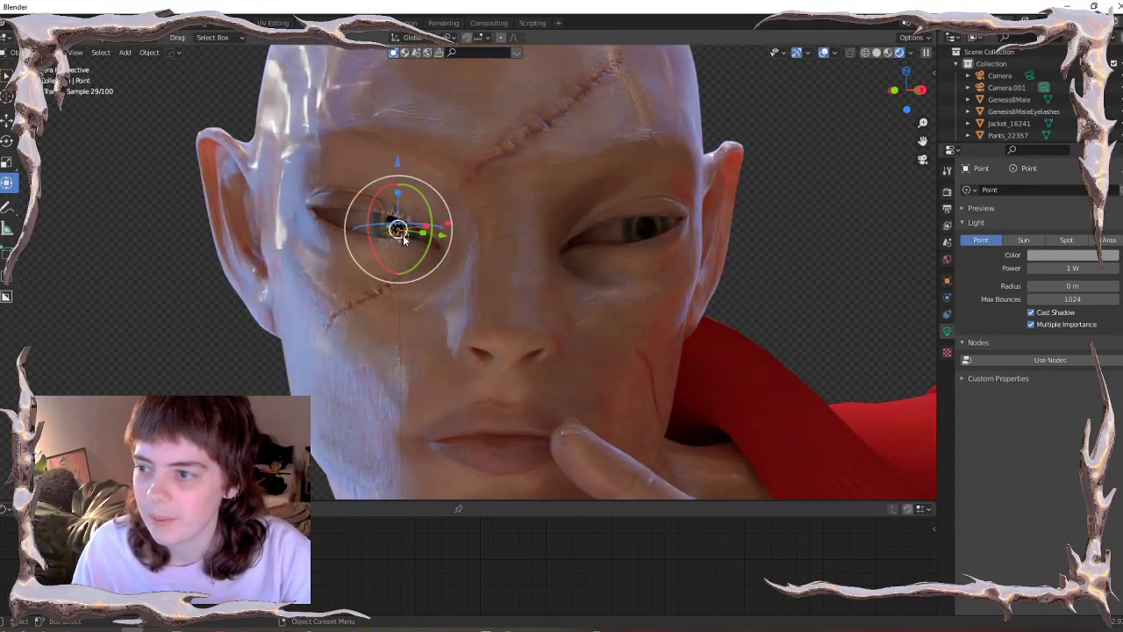
- Duplicate the point light over the character's left eye and adjust the copy's depth along Y and X from a side view in Material Preview
key(shift+d)
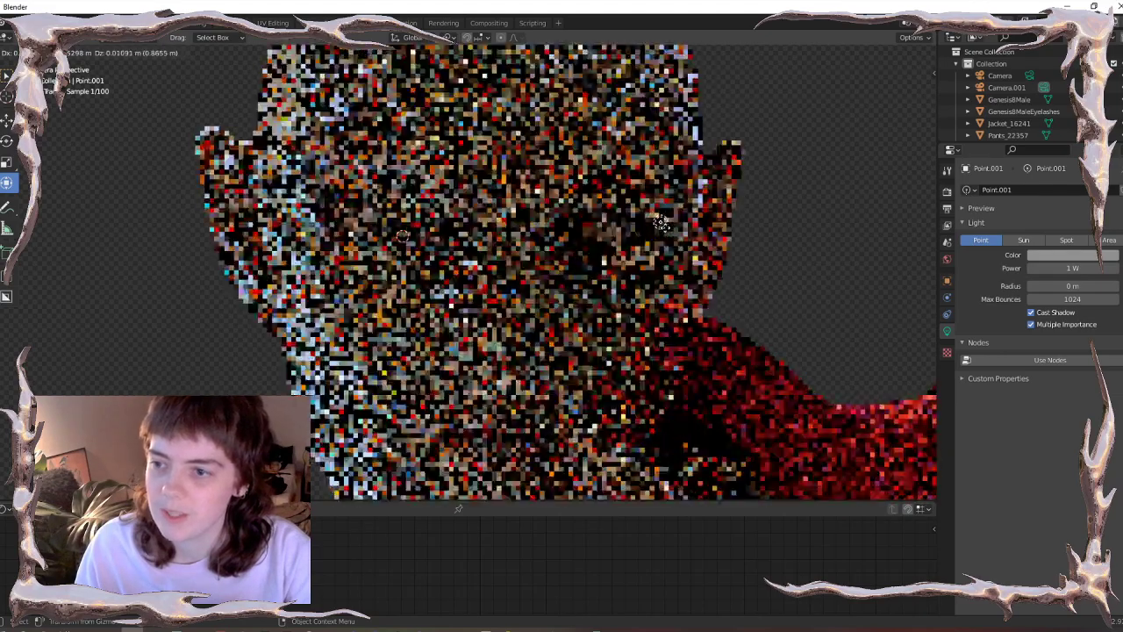
click(782, 274)
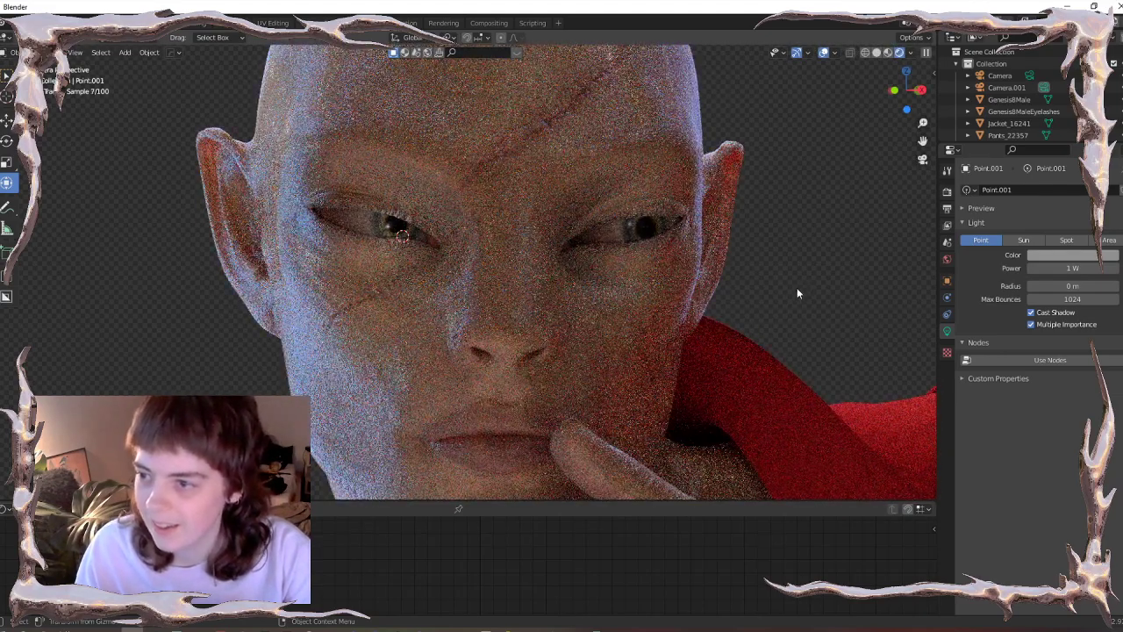
click(888, 52)
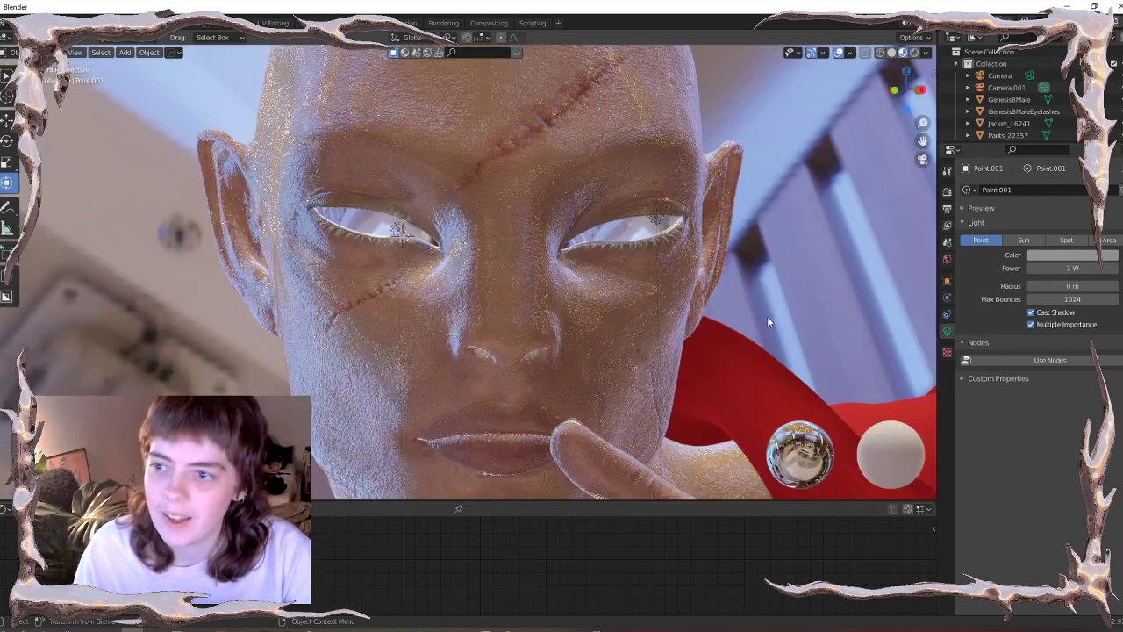
middle_drag(760, 279, 525, 223)
drag(543, 213, 552, 221)
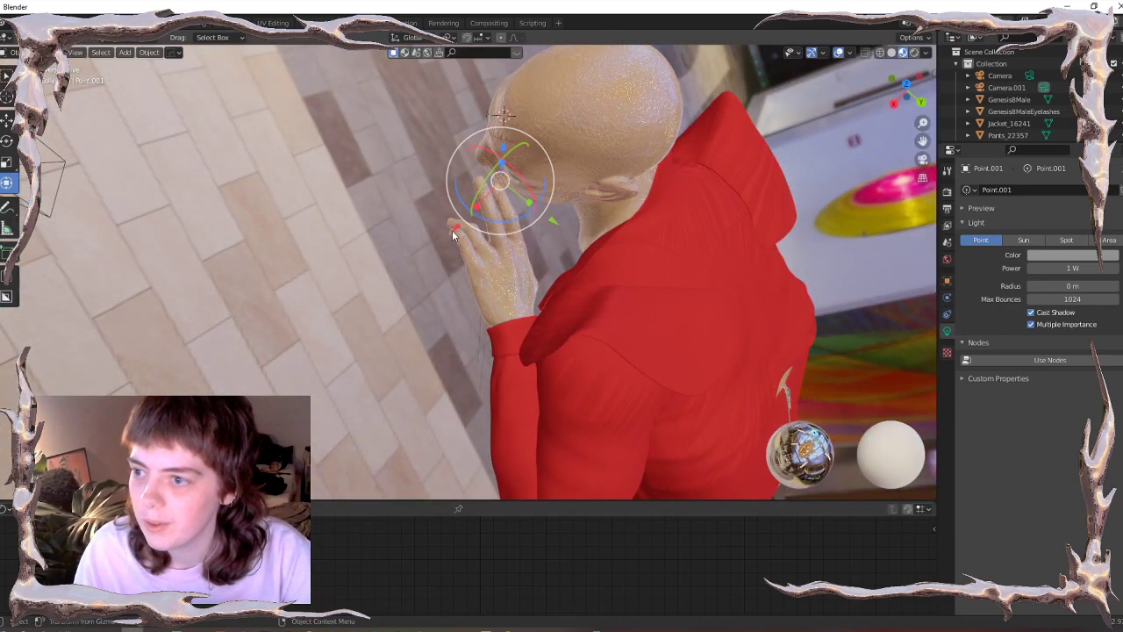
drag(454, 233, 460, 227)
key(KP_0)
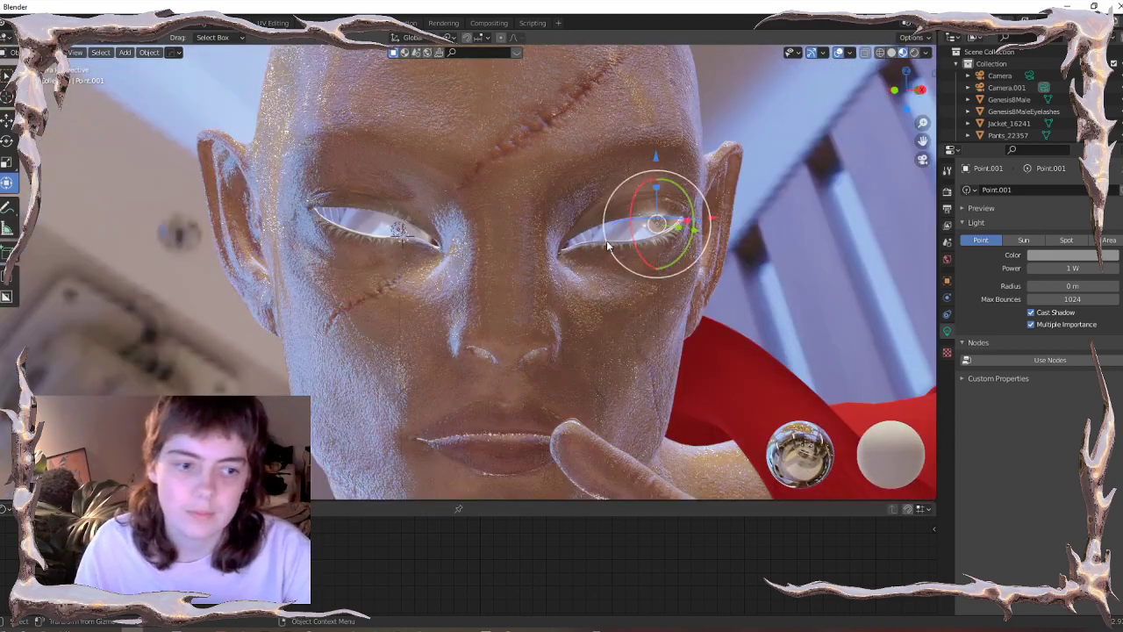
- Switch to Rendered shading and nudge the duplicated light toward the outer corner of the character's left eye
scroll(701, 234, up, 2)
mouse_move(766, 245)
mouse_down()
mouse_move(751, 243)
mouse_move(769, 252)
mouse_up()
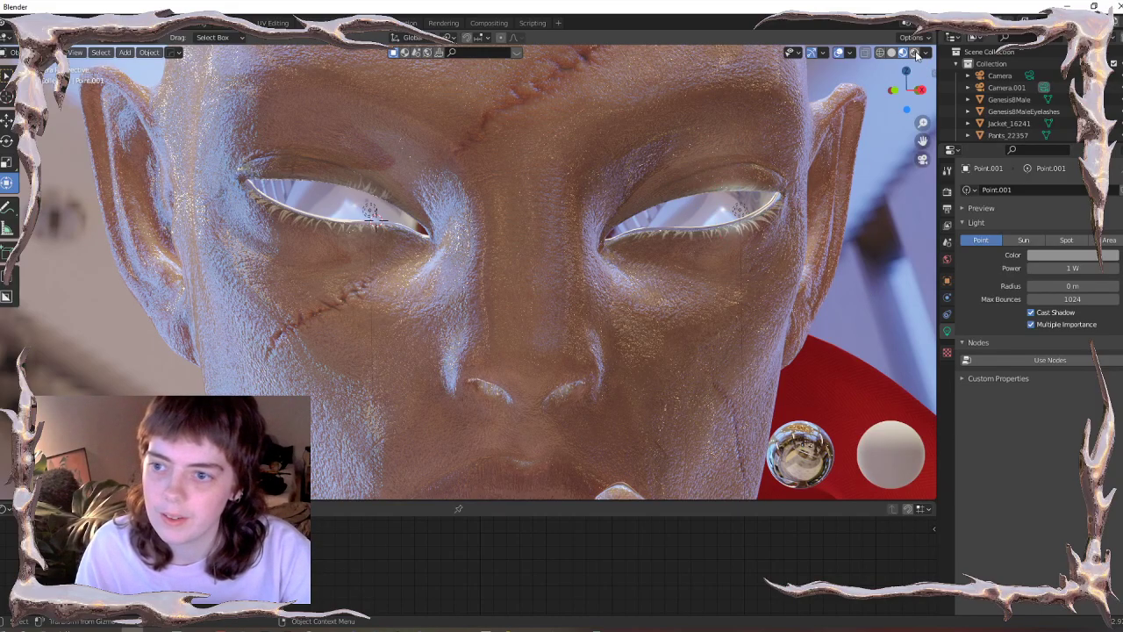
click(914, 53)
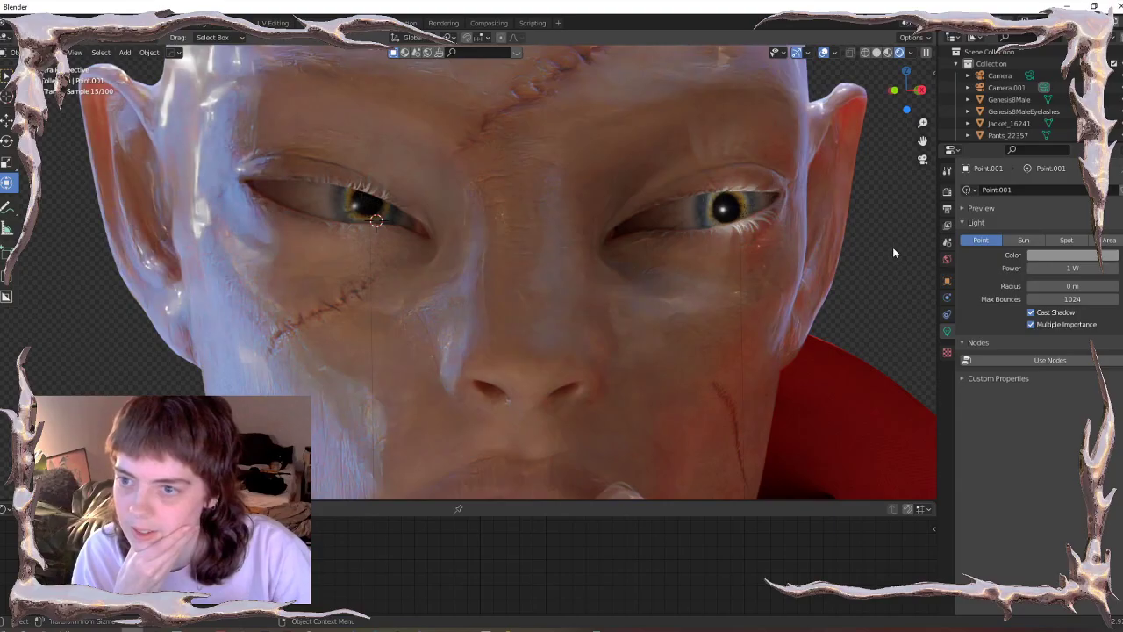
scroll(893, 250, down, 2)
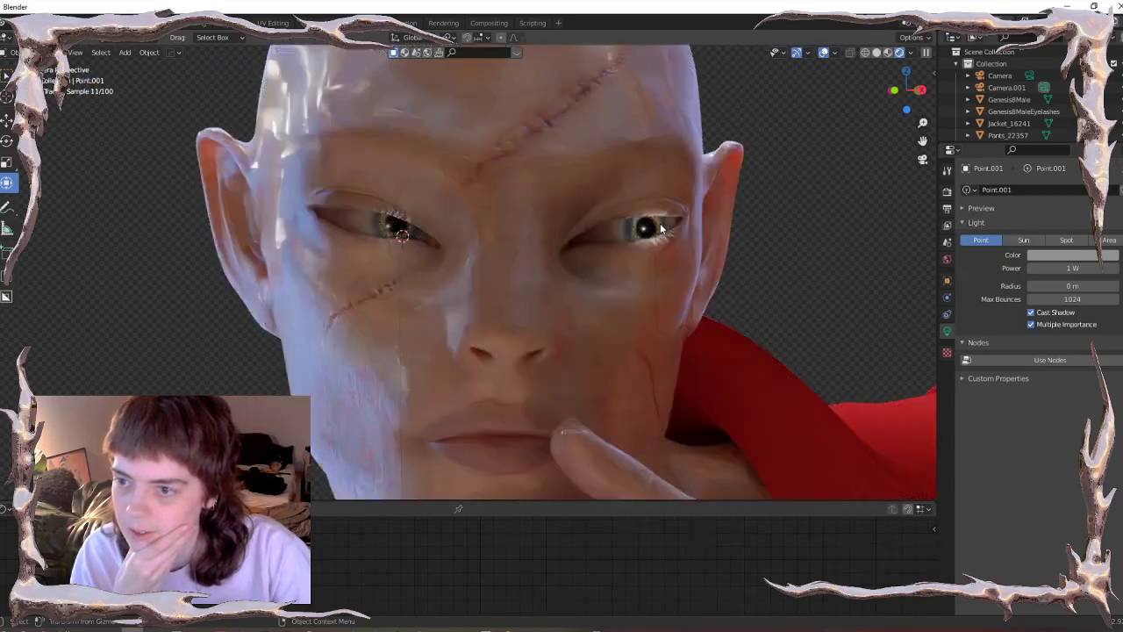
drag(675, 243, 684, 249)
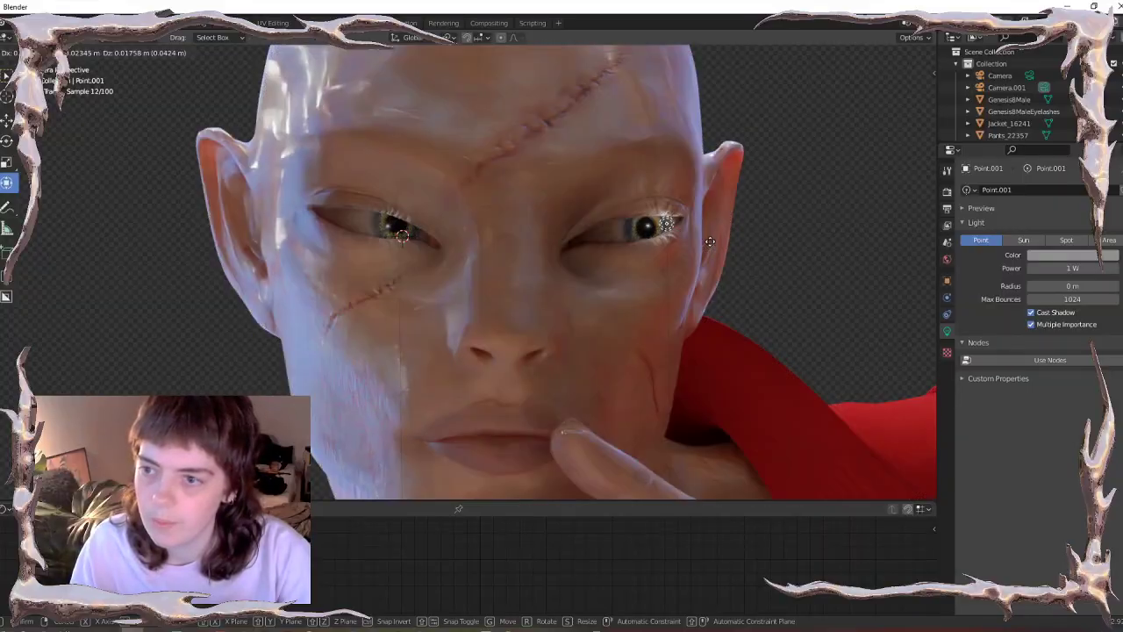
click(710, 241)
- Reposition the duplicated light near the left eye with moves constrained to the global Y and X axes
key(g)
key(z)
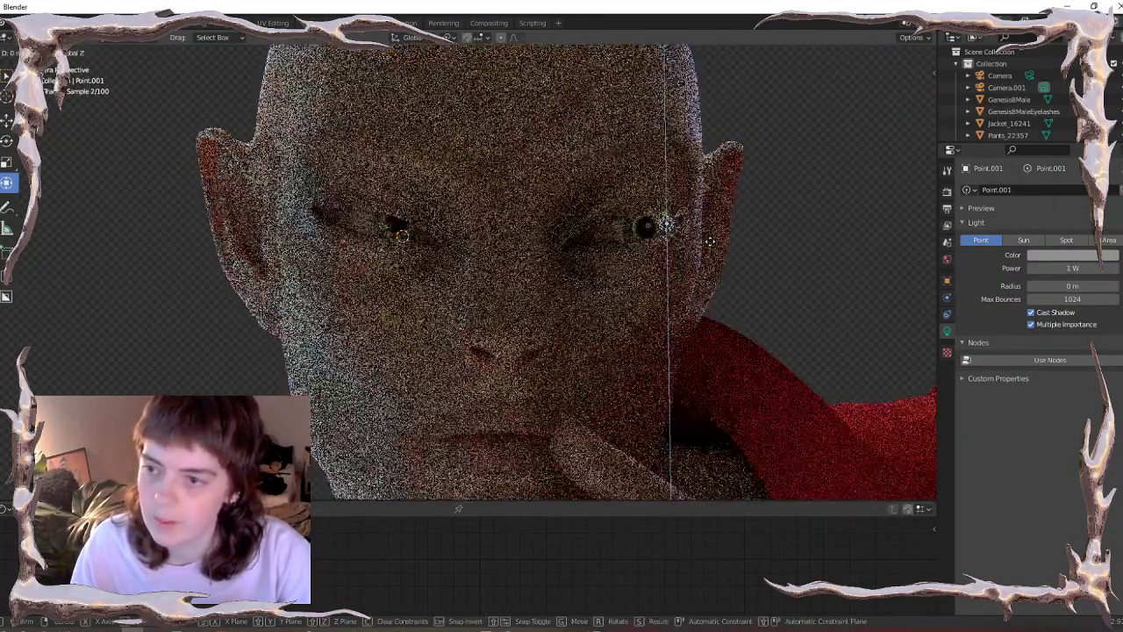
key(x)
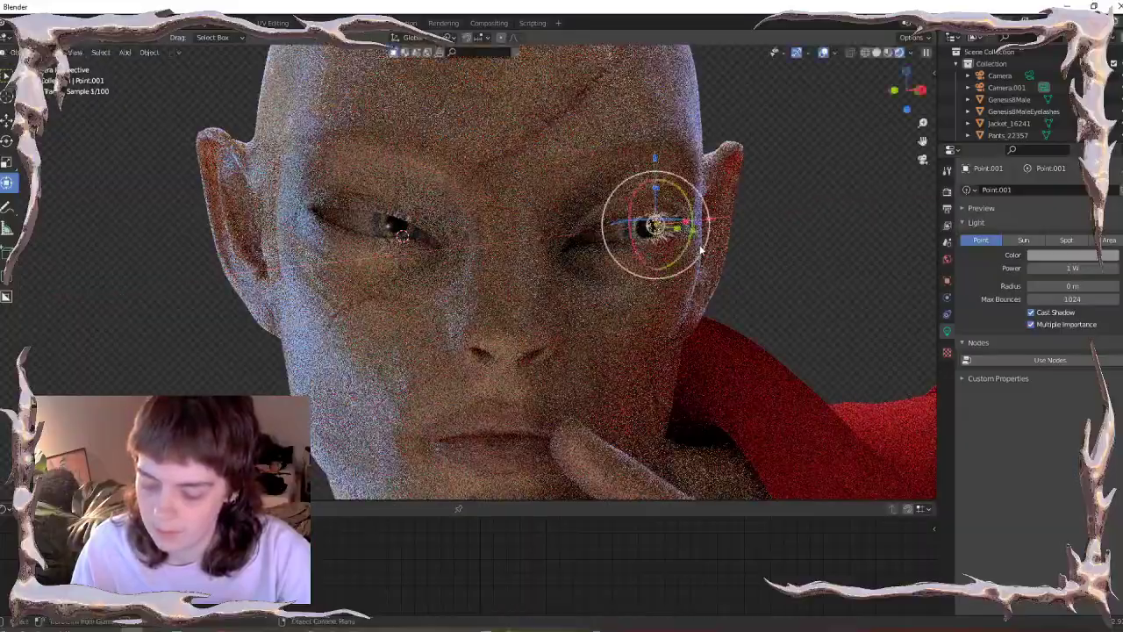
key(y)
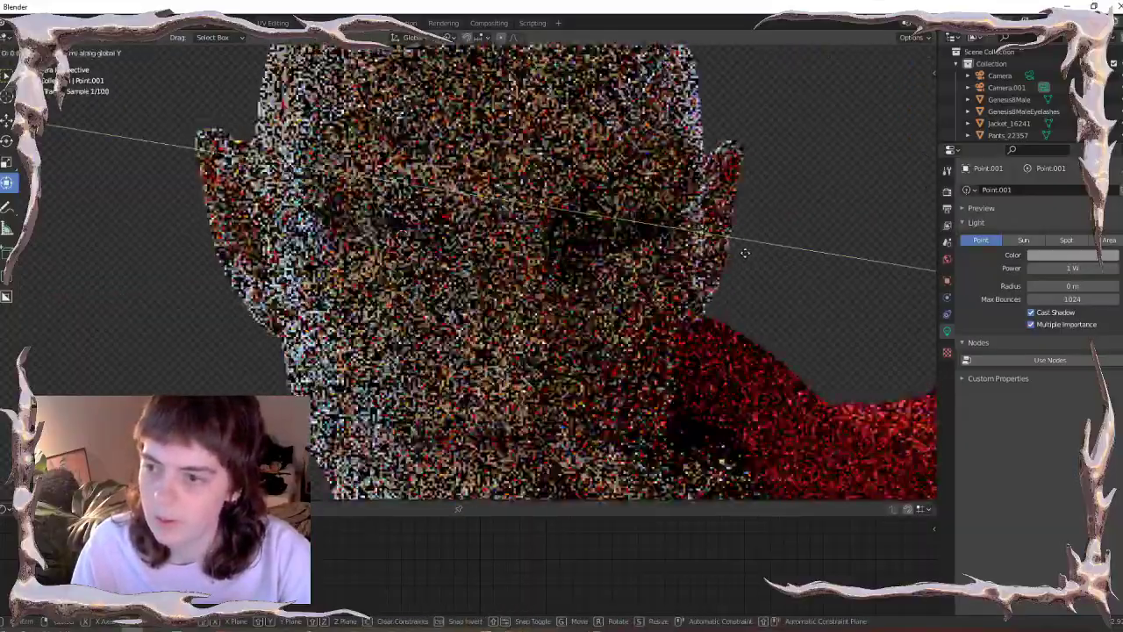
click(741, 253)
key(g)
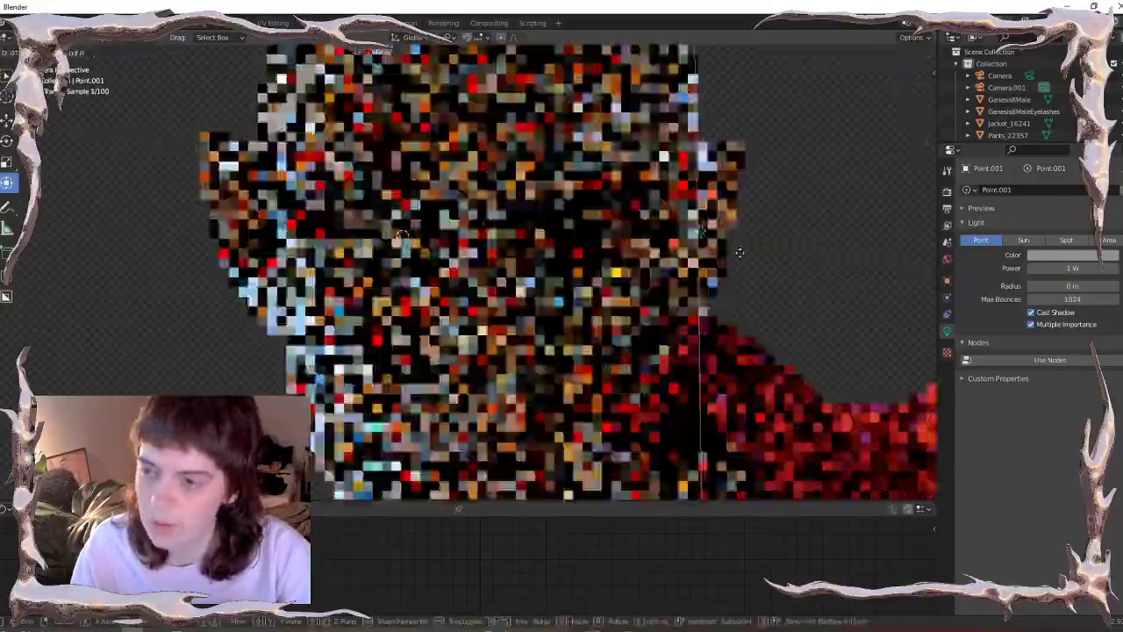
key(x)
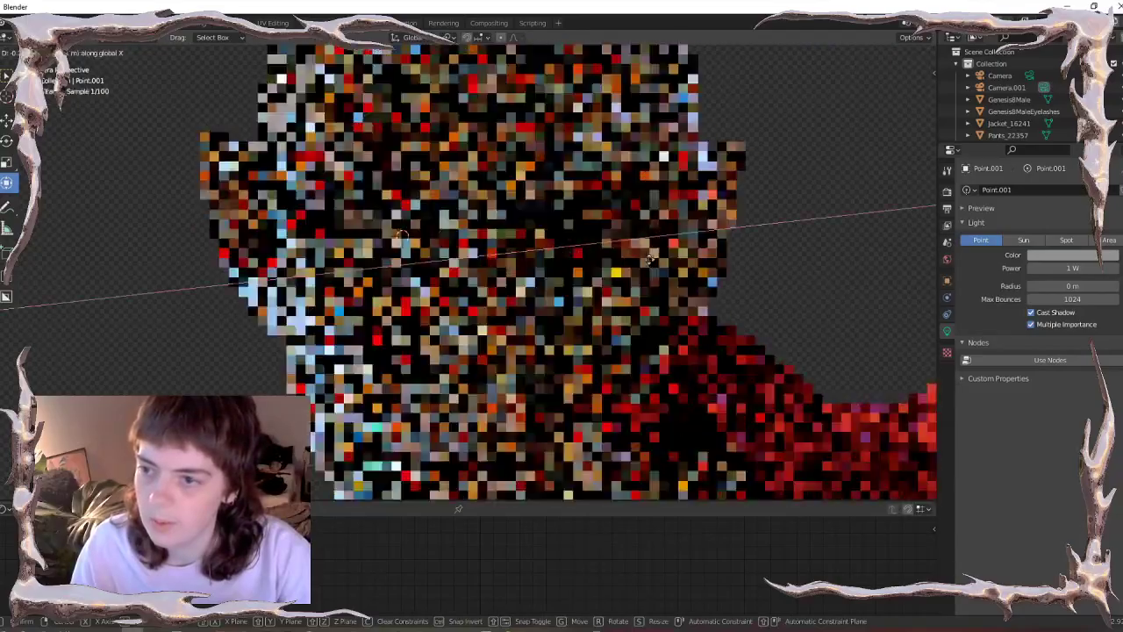
click(650, 265)
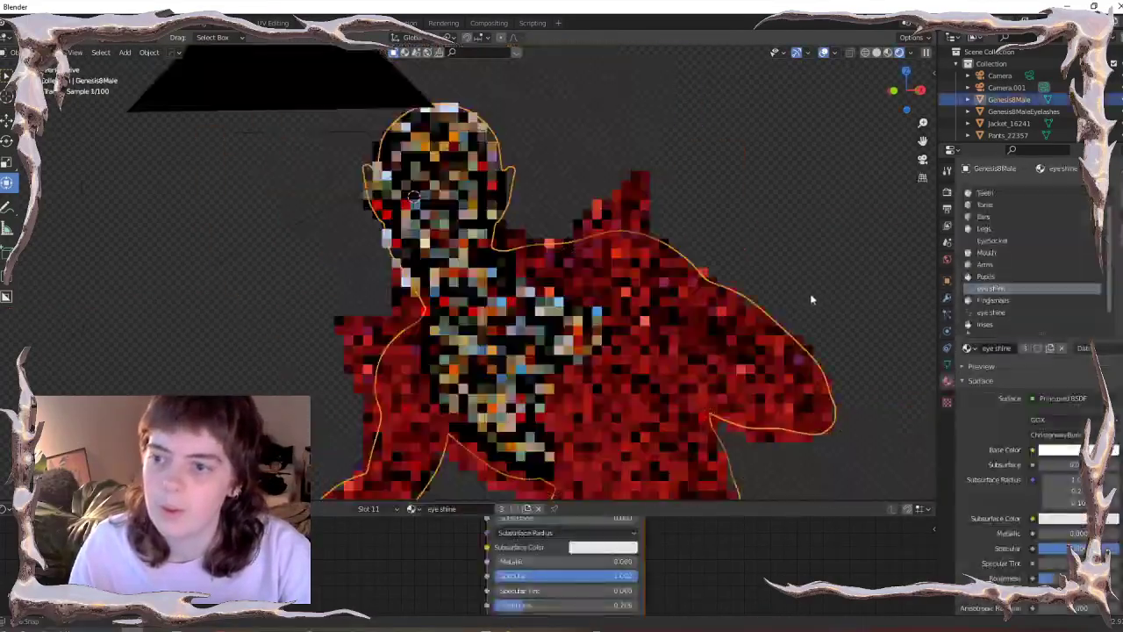
- In Material Preview, select the duplicated light and shift it along Y and X with the Transform gizmo from a raised view
click(903, 52)
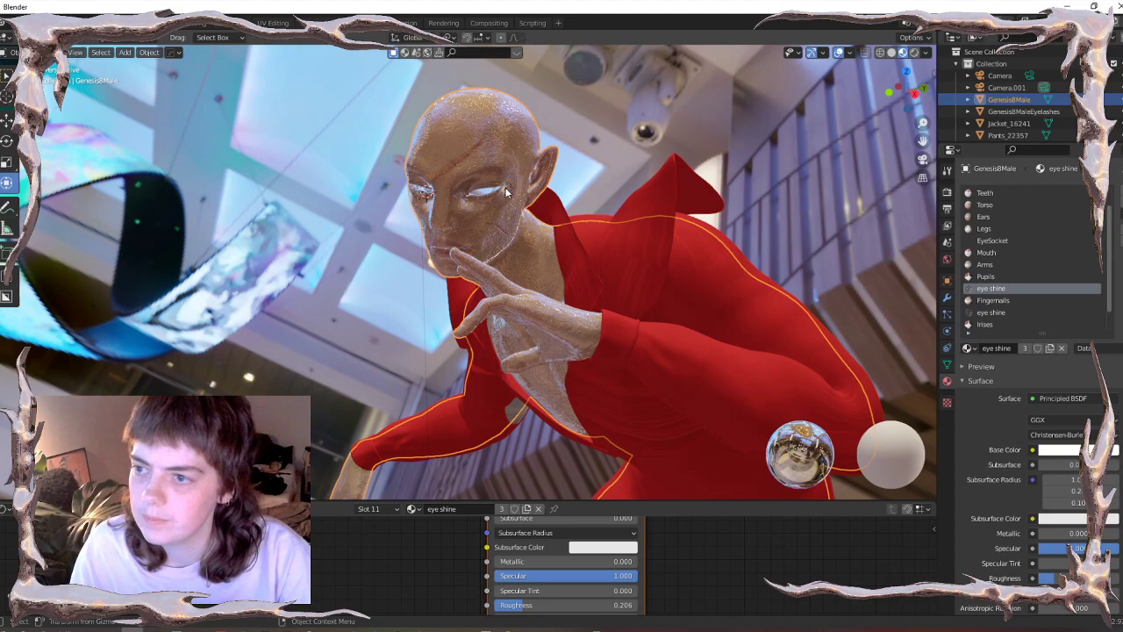
middle_drag(506, 193, 559, 285)
click(541, 268)
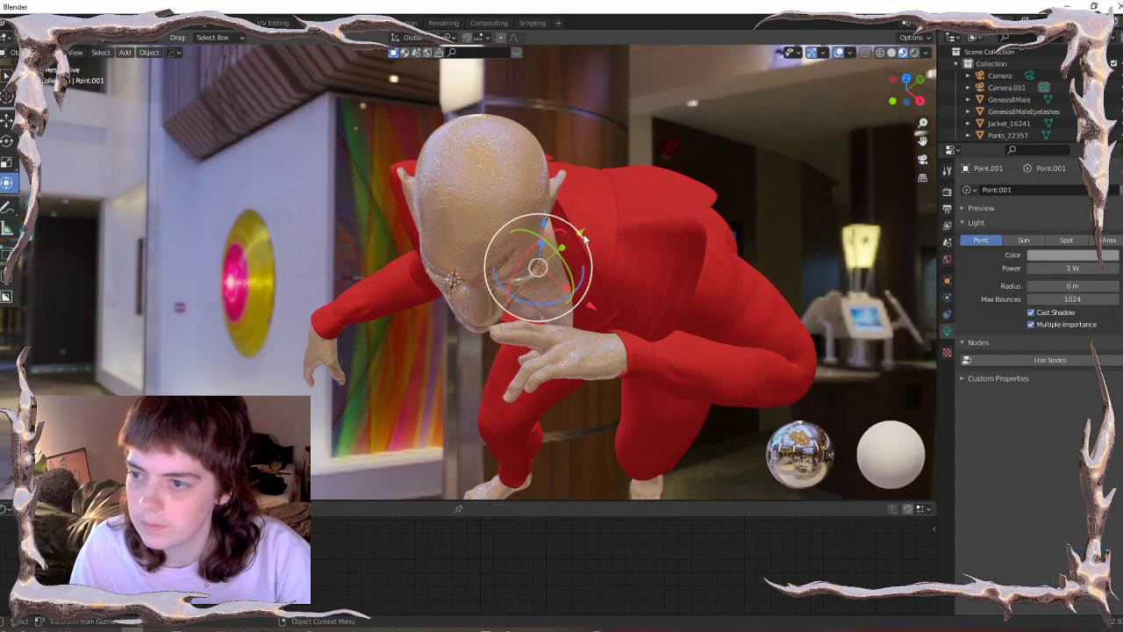
drag(584, 239, 568, 252)
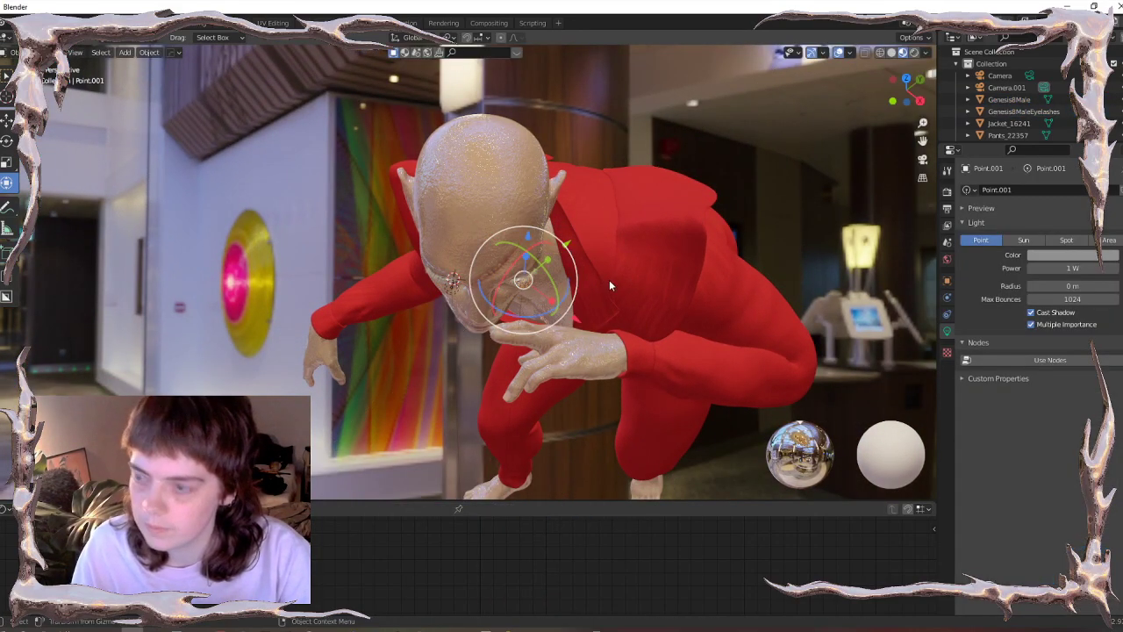
drag(574, 322, 575, 287)
drag(568, 249, 580, 325)
key(KP_0)
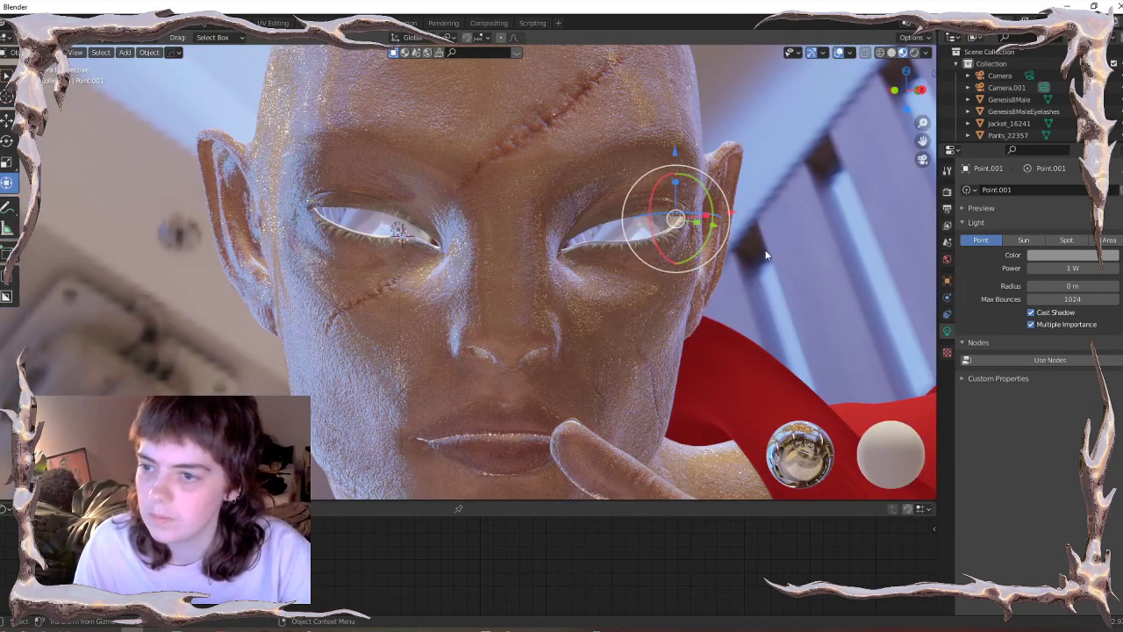
- Move the duplicated light over the left eye in the camera view and switch to Rendered shading
key(g)
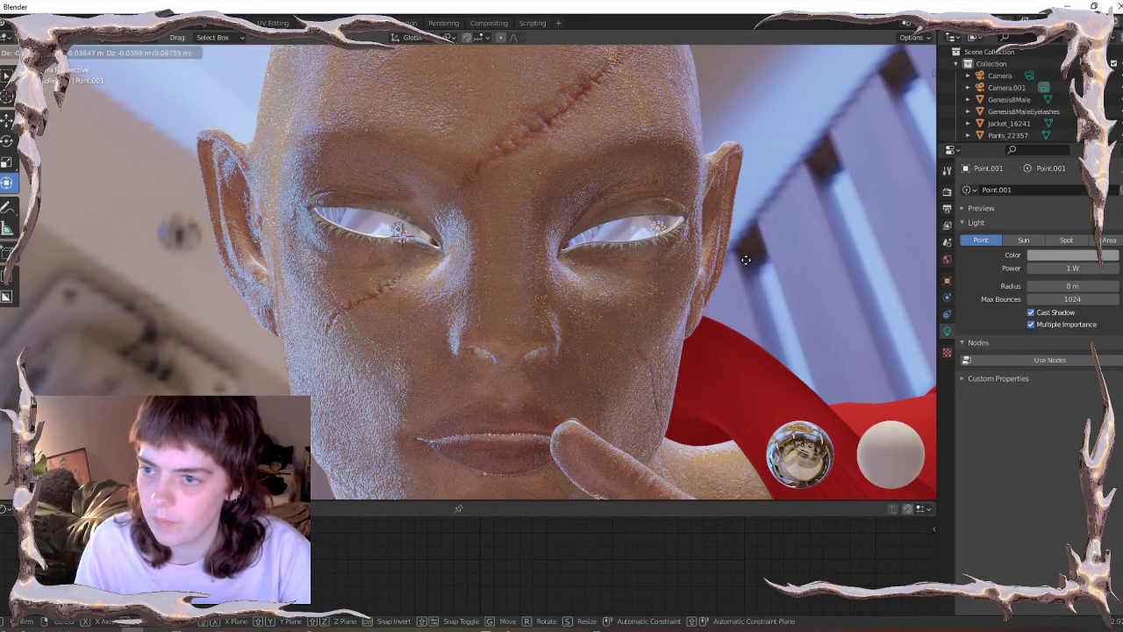
click(746, 258)
click(913, 53)
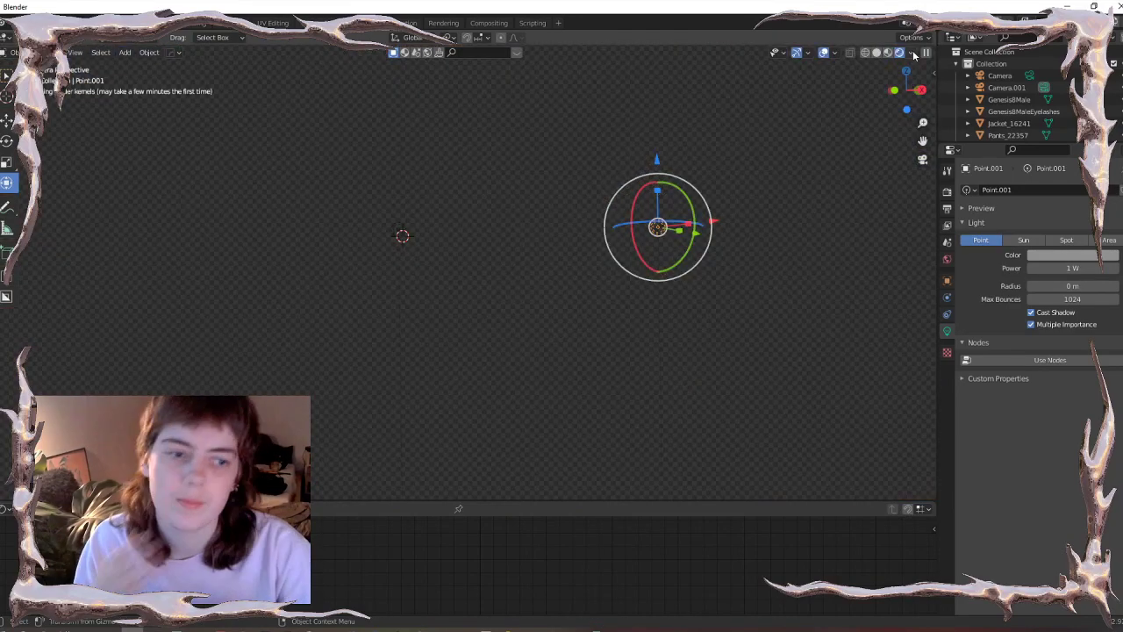
click(870, 233)
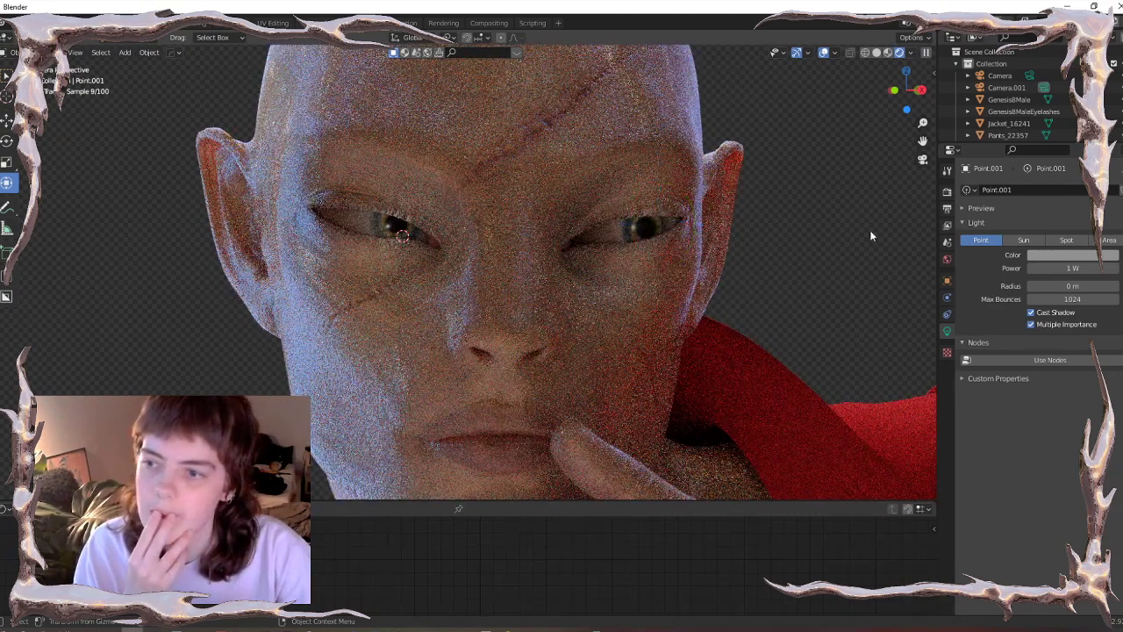
- Set the character's eye shine material Roughness to 0.029 and lower its Alpha
click(637, 297)
scroll(1018, 476, down, 3)
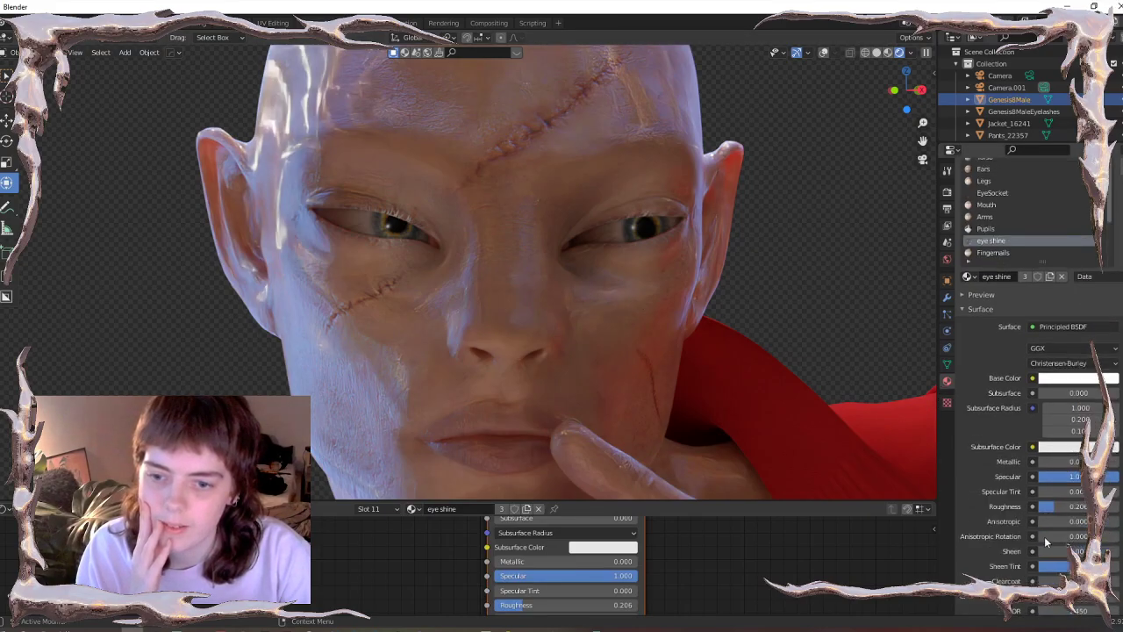
drag(1056, 507, 1107, 471)
scroll(1022, 514, down, 9)
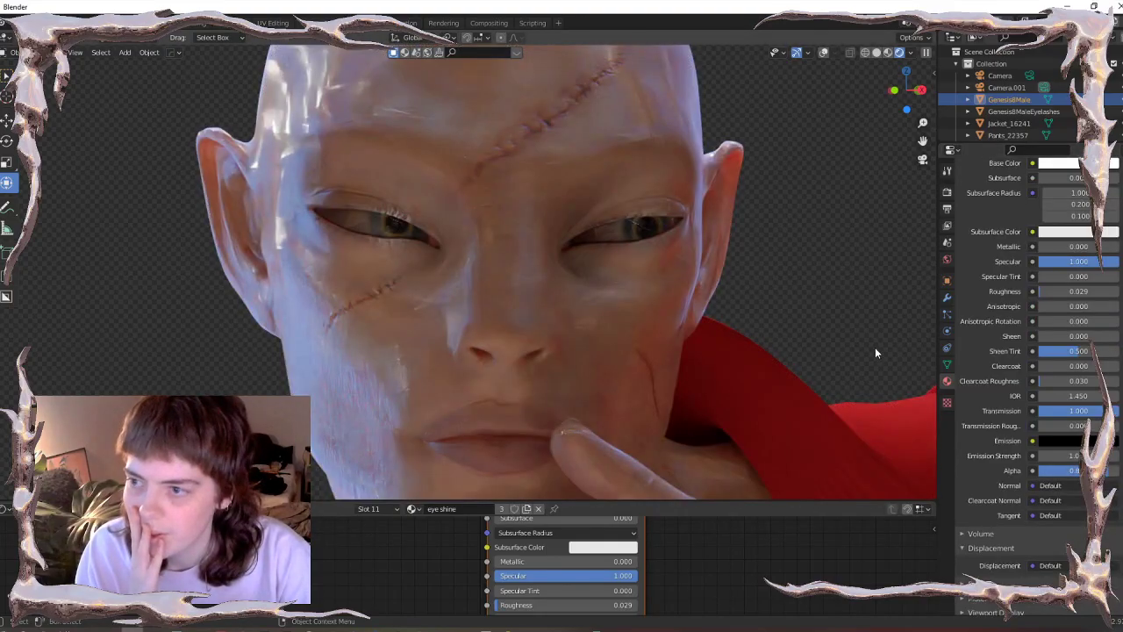
drag(1100, 471, 1072, 471)
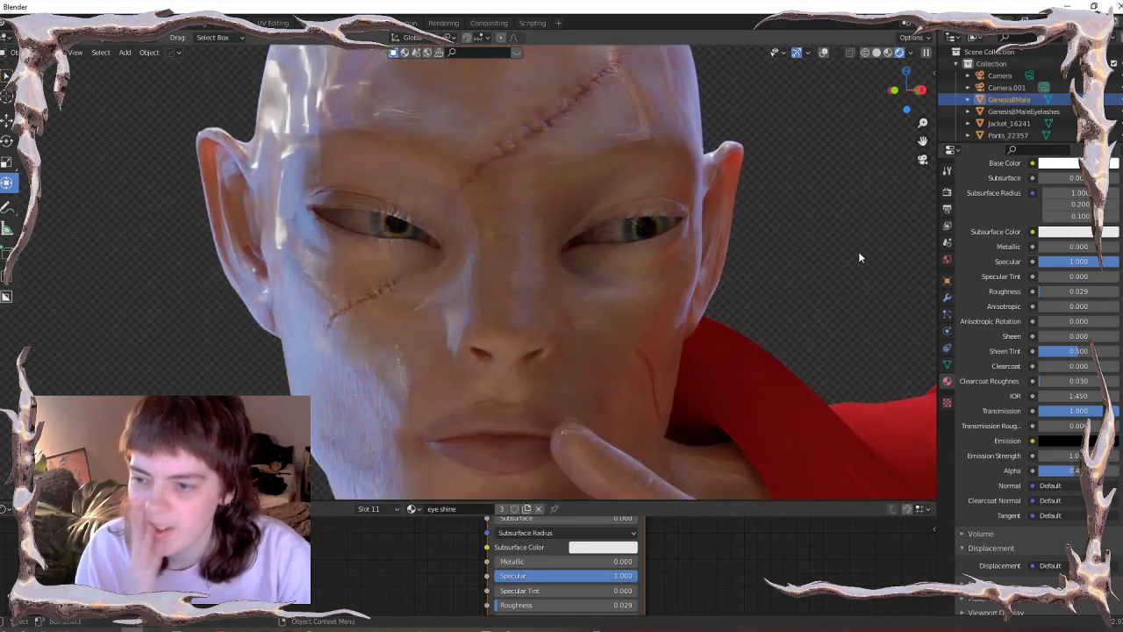
- Select the Lips material and set its Roughness to 0.228
scroll(1052, 411, up, 8)
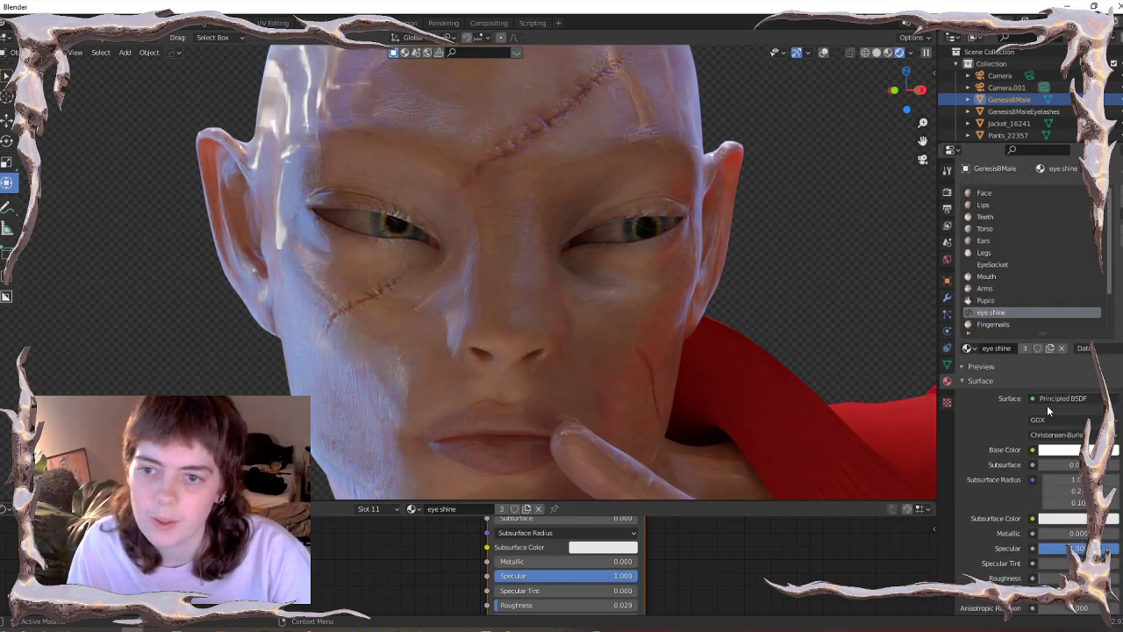
click(980, 206)
scroll(1009, 394, down, 3)
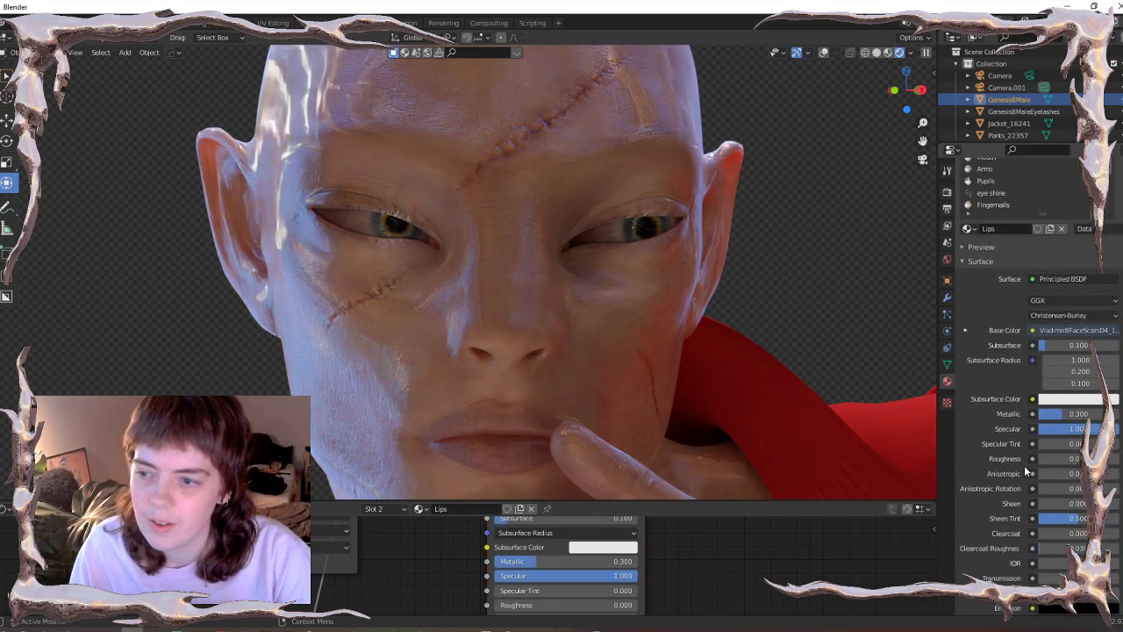
drag(1058, 460, 1059, 464)
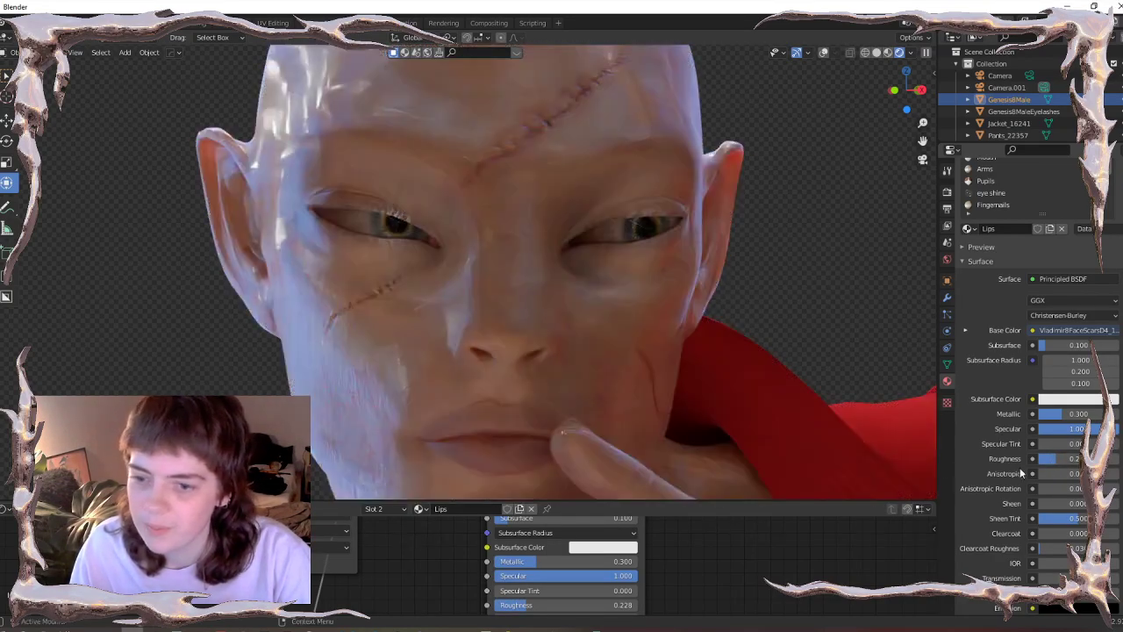
- Try a Clearcoat value of 10 on the Lips material
scroll(1070, 491, down, 1)
drag(1056, 510, 1116, 510)
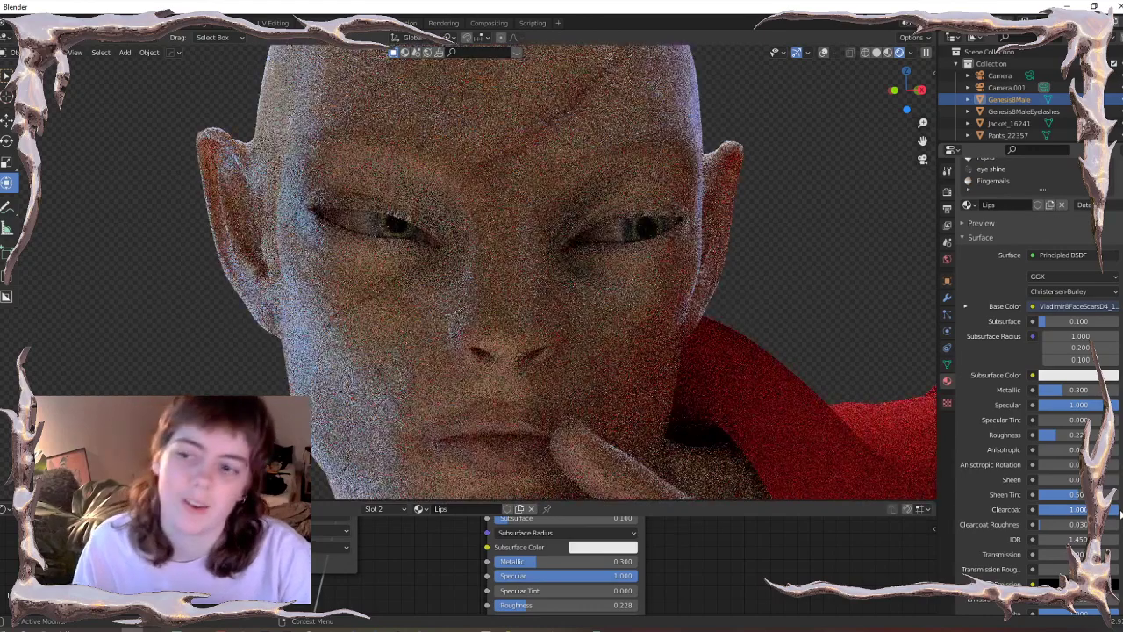
click(1107, 510)
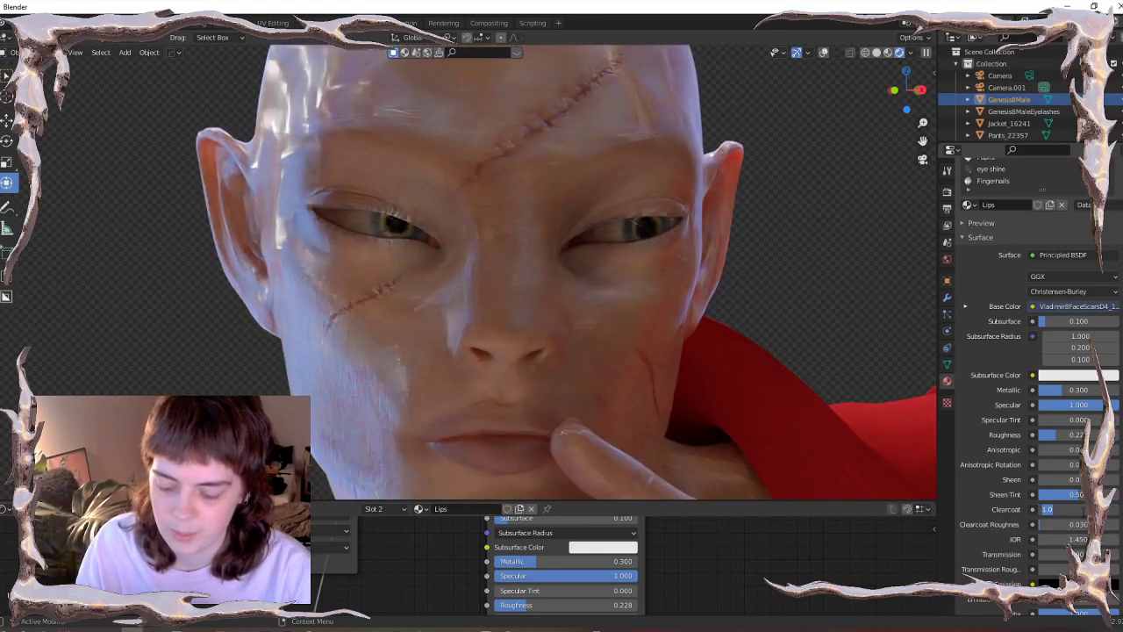
text(10)
key(Return)
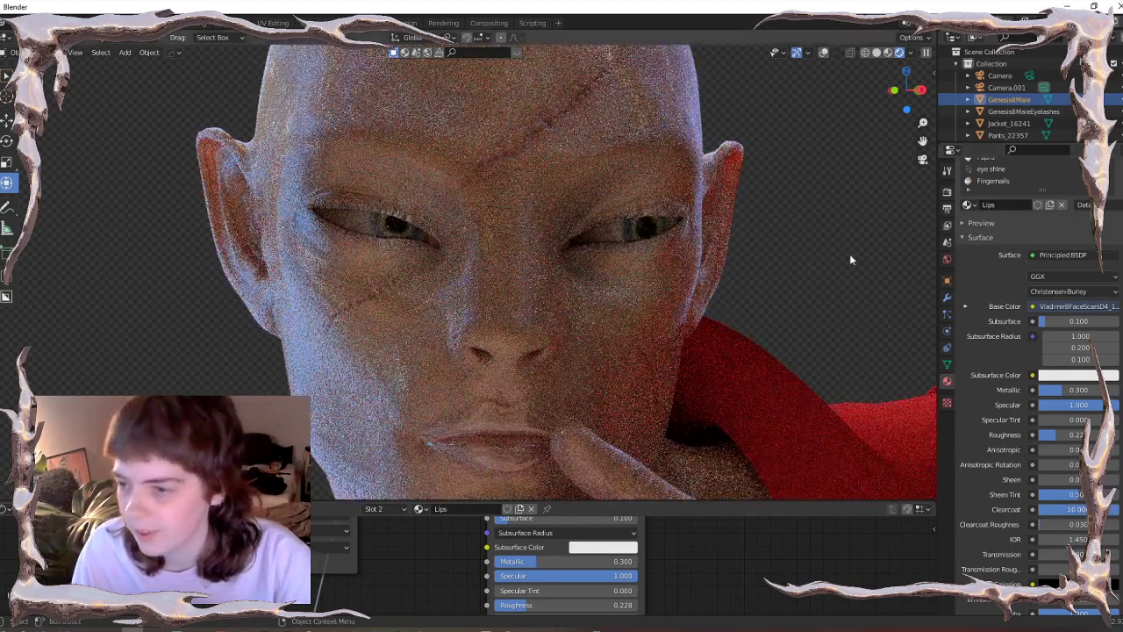
- Reduce the Clearcoat of the Lips material to 5 with the whole face in view
middle_drag(857, 261, 791, 256)
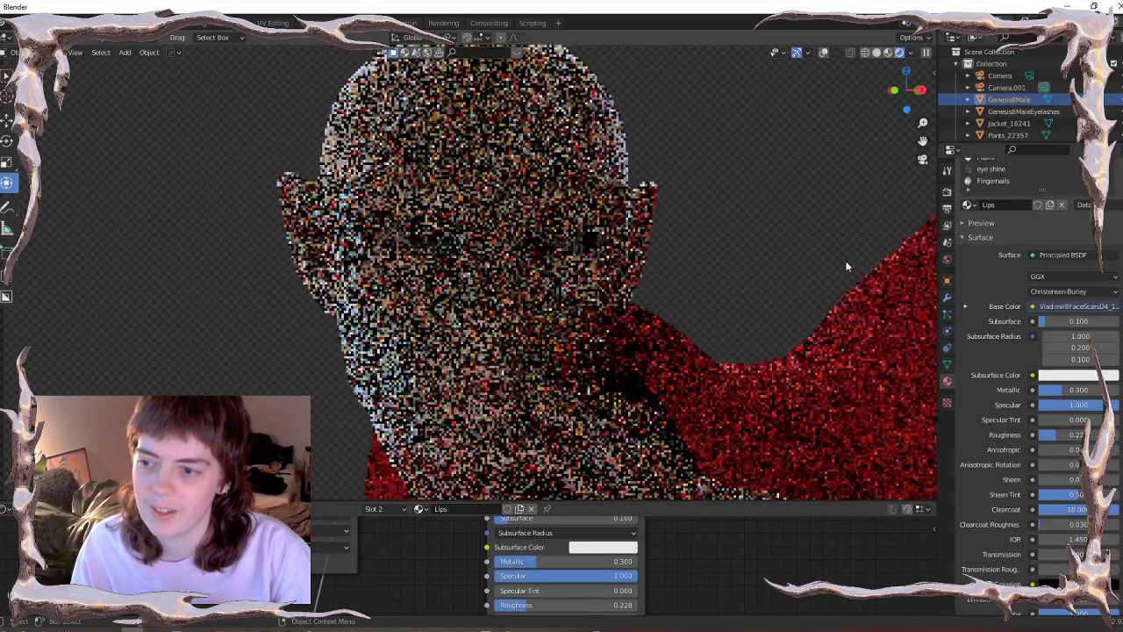
click(1068, 509)
text(5)
key(Return)
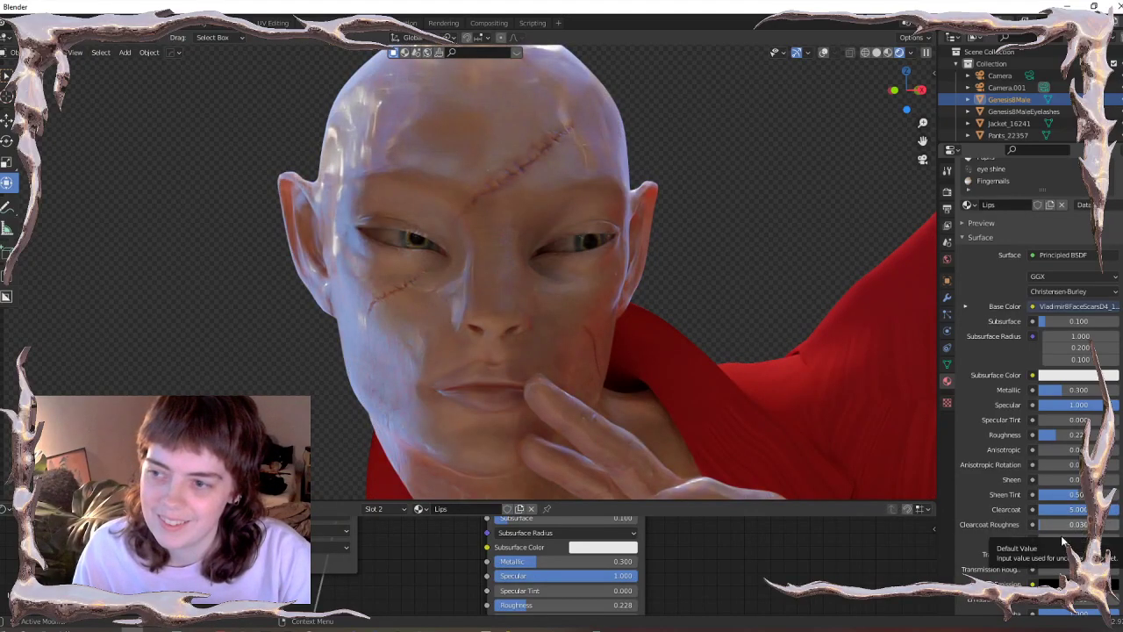
- Set the Lips material's Clearcoat to 0 and its Metallic to 0.851
drag(1107, 514, 1043, 513)
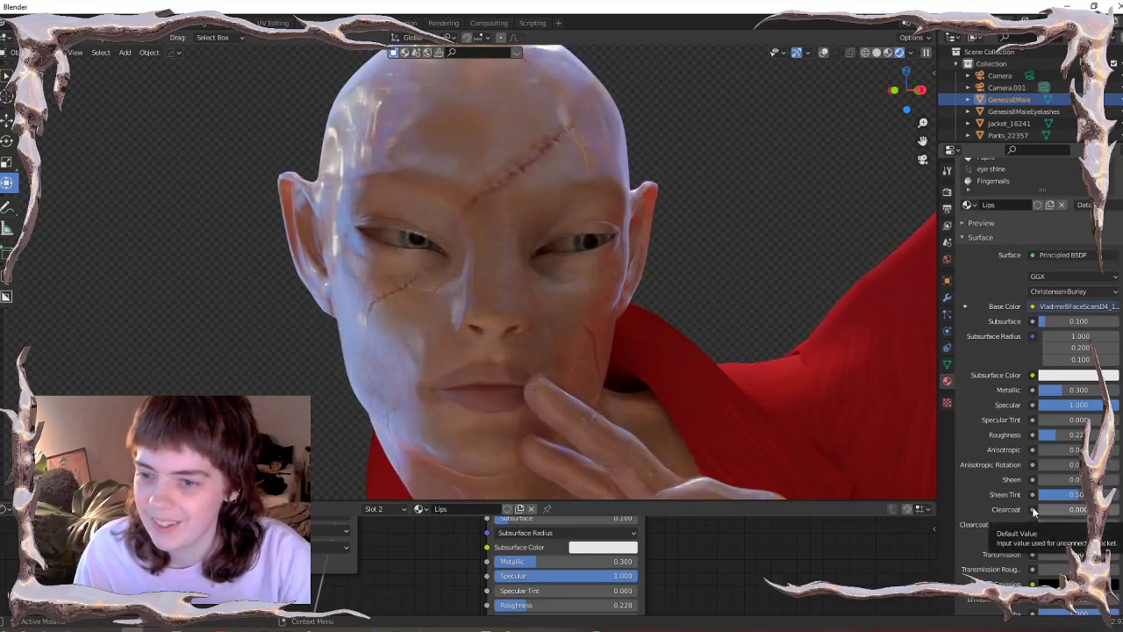
drag(1066, 389, 1108, 389)
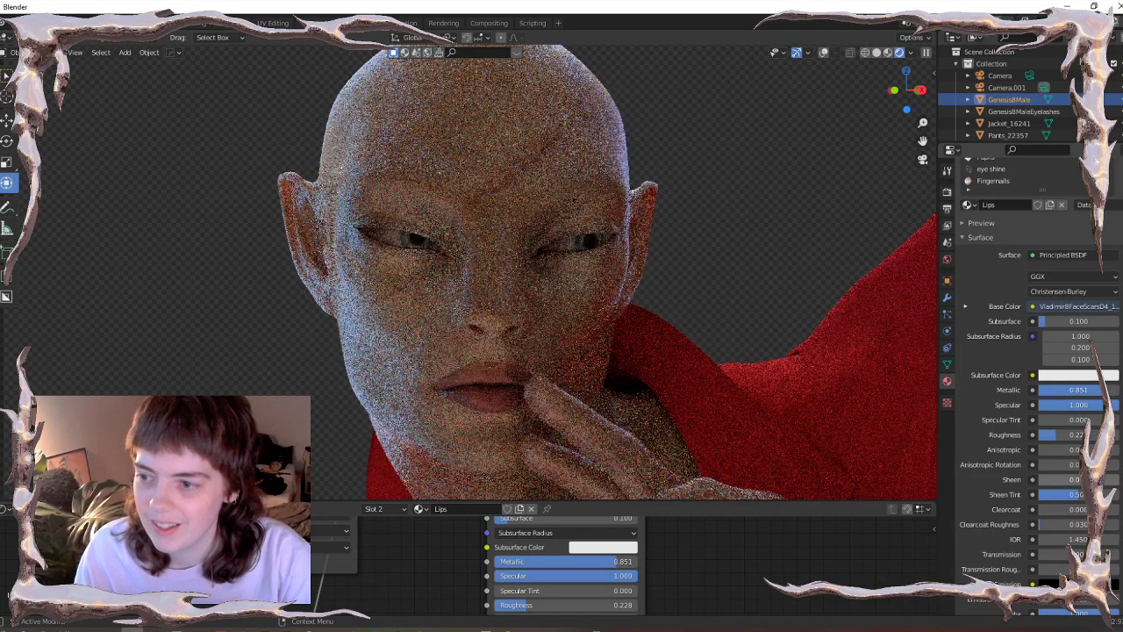
- Lower the Metallic value of the Lips material to 0.491 while checking the whole head
scroll(686, 357, down, 3)
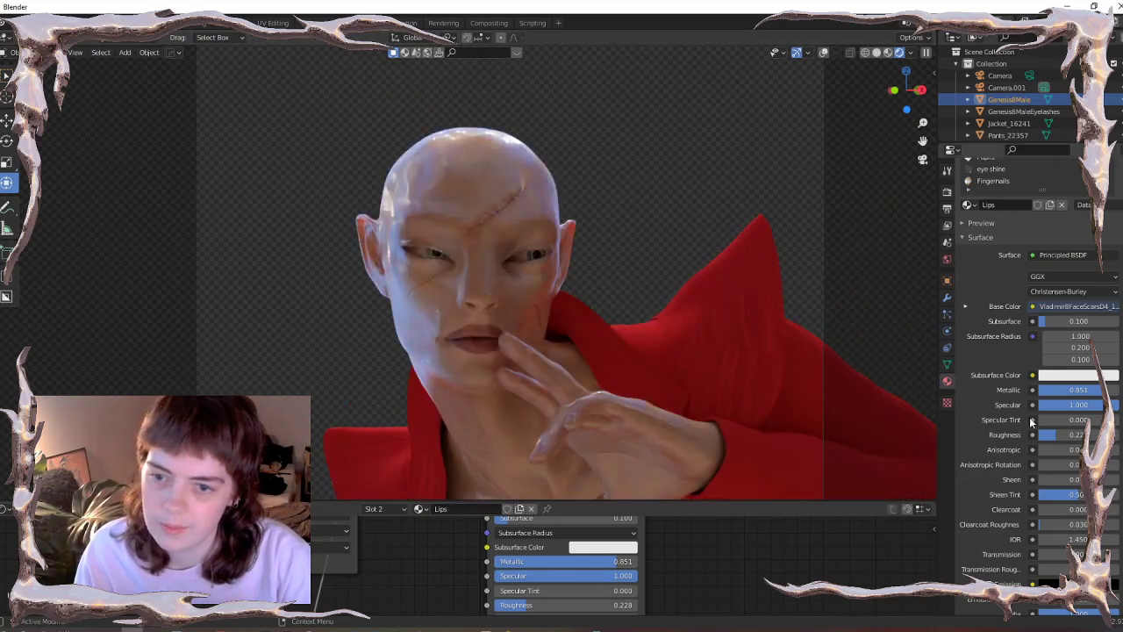
drag(1107, 389, 1079, 390)
scroll(684, 236, up, 4)
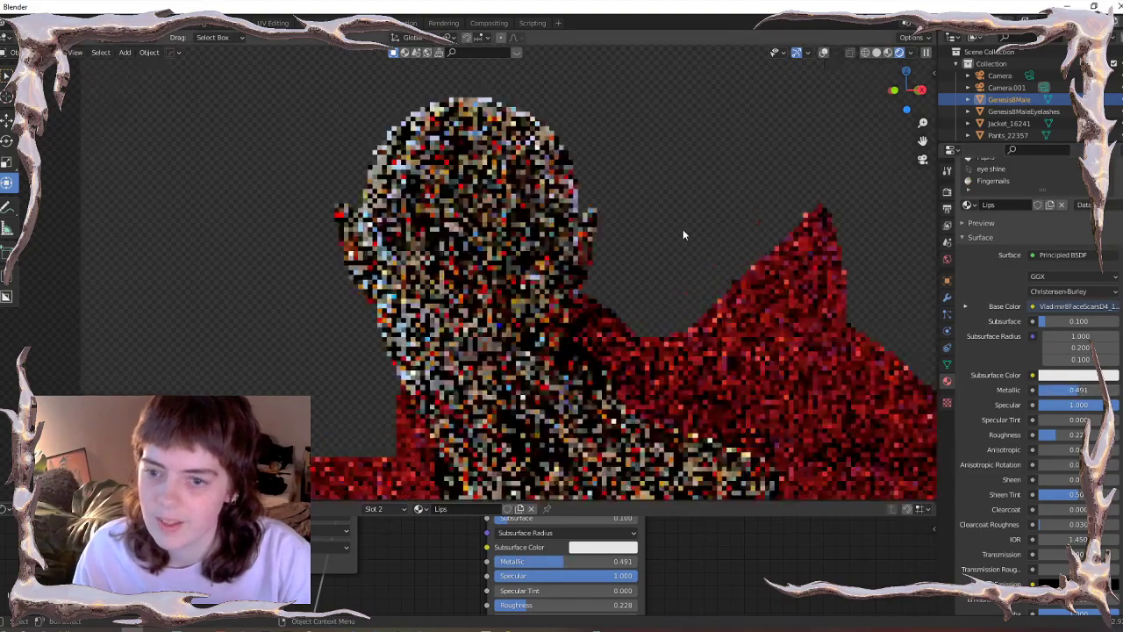
- Disconnect the bump input from the Normal socket of the Lips material's Principled BSDF node
scroll(685, 236, up, 2)
middle_drag(655, 588, 651, 514)
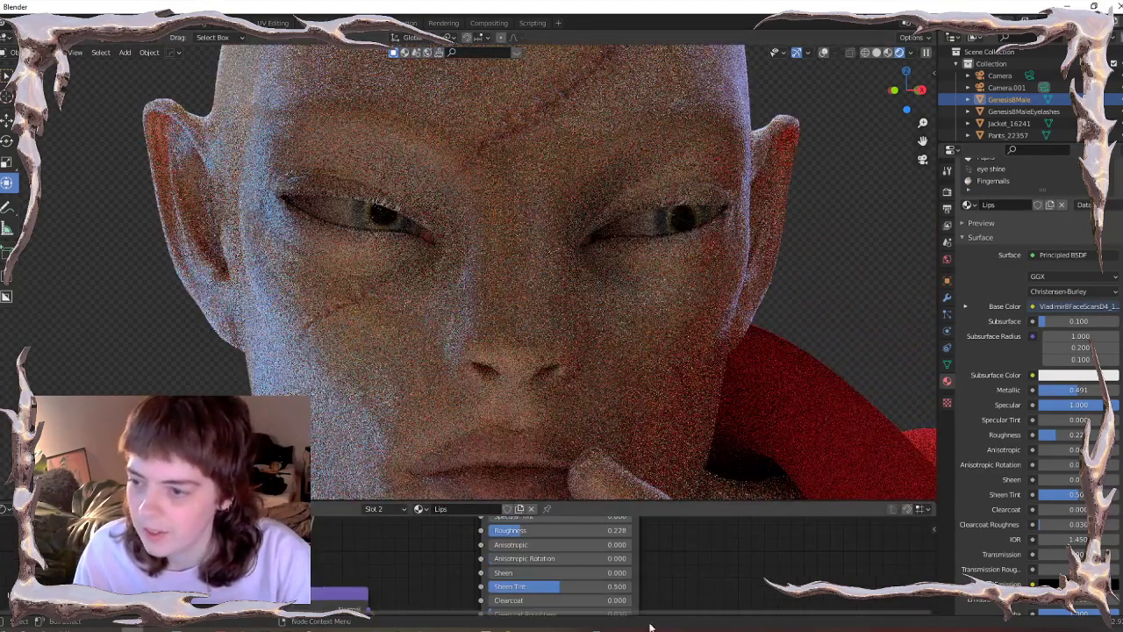
middle_drag(461, 555, 456, 469)
middle_drag(428, 605, 453, 516)
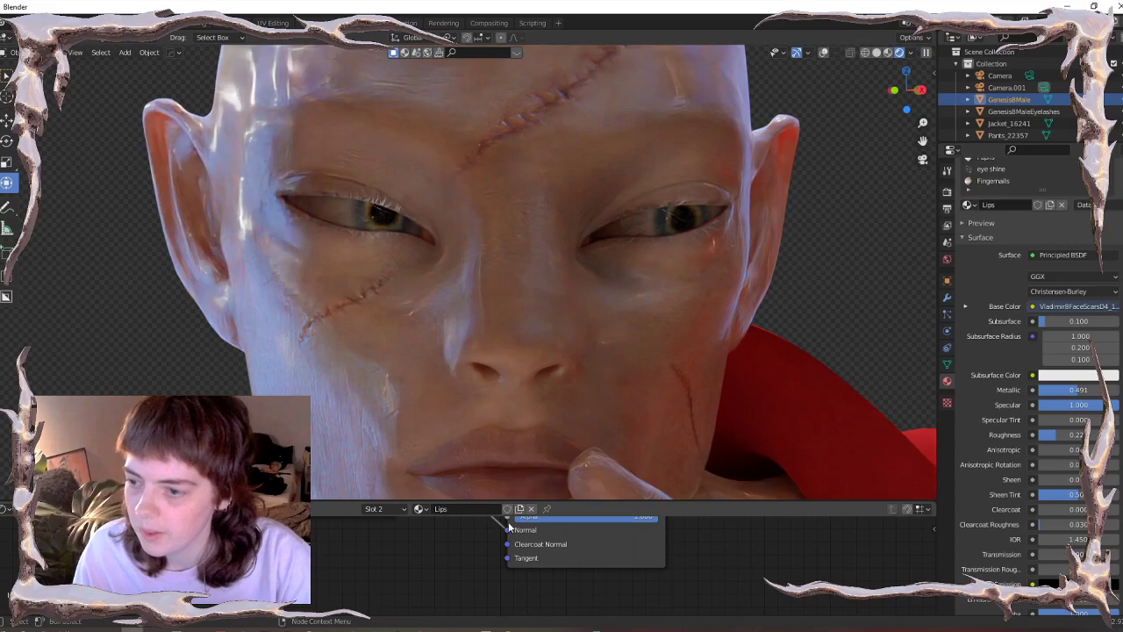
drag(507, 531, 562, 485)
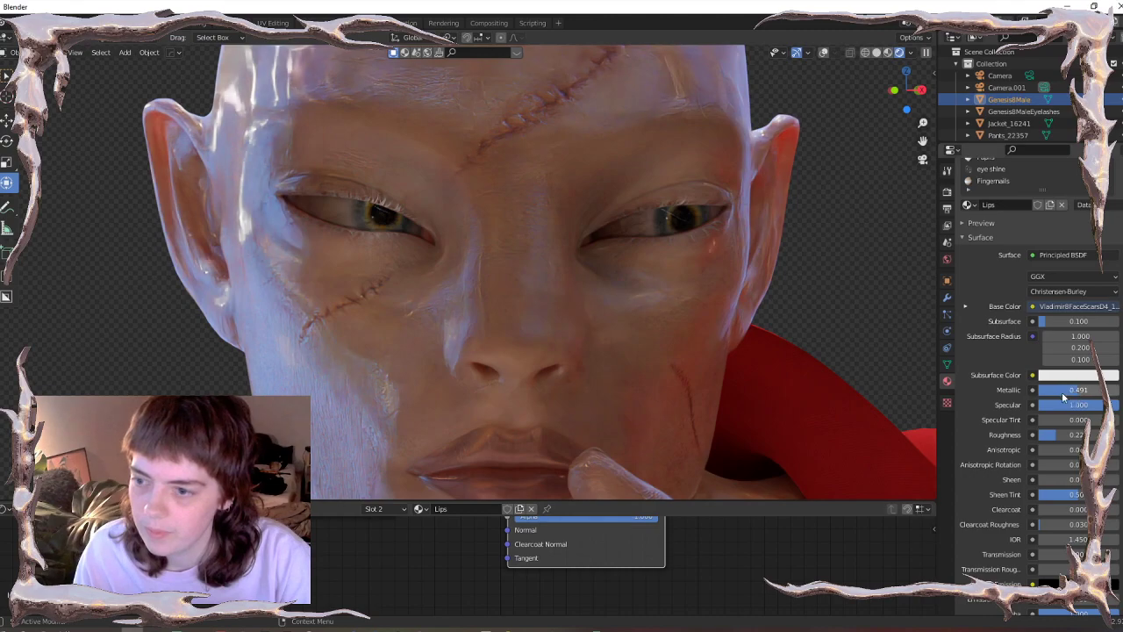
- Enlarge the material slot list, check the Face material for comparison, and set the Lips material's Metallic to 0.3
drag(976, 188, 977, 305)
click(982, 169)
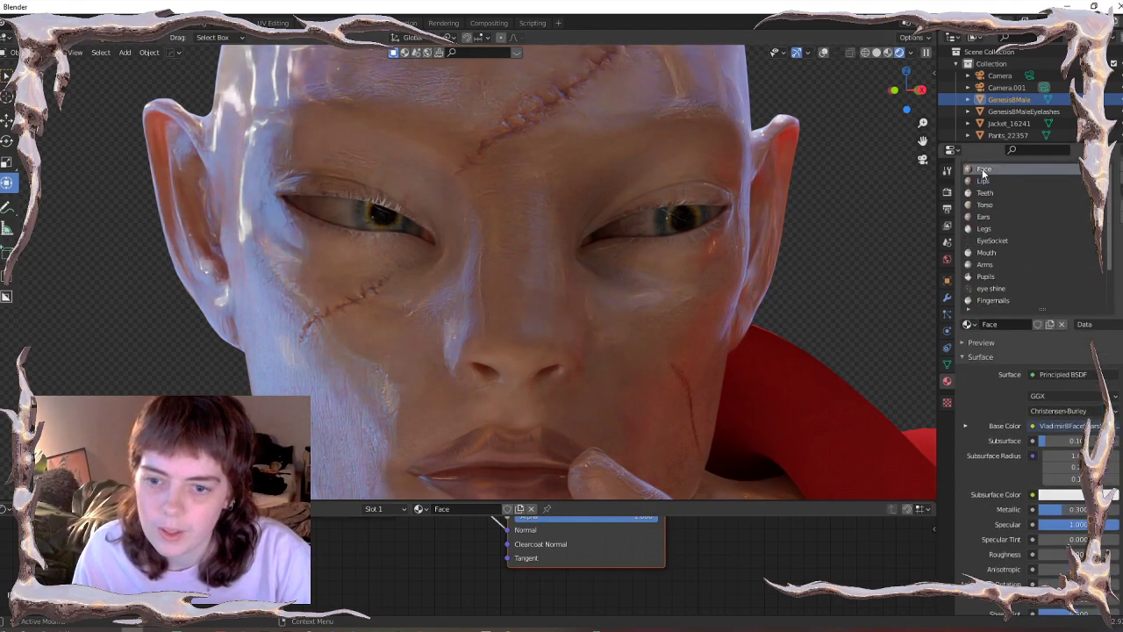
click(984, 180)
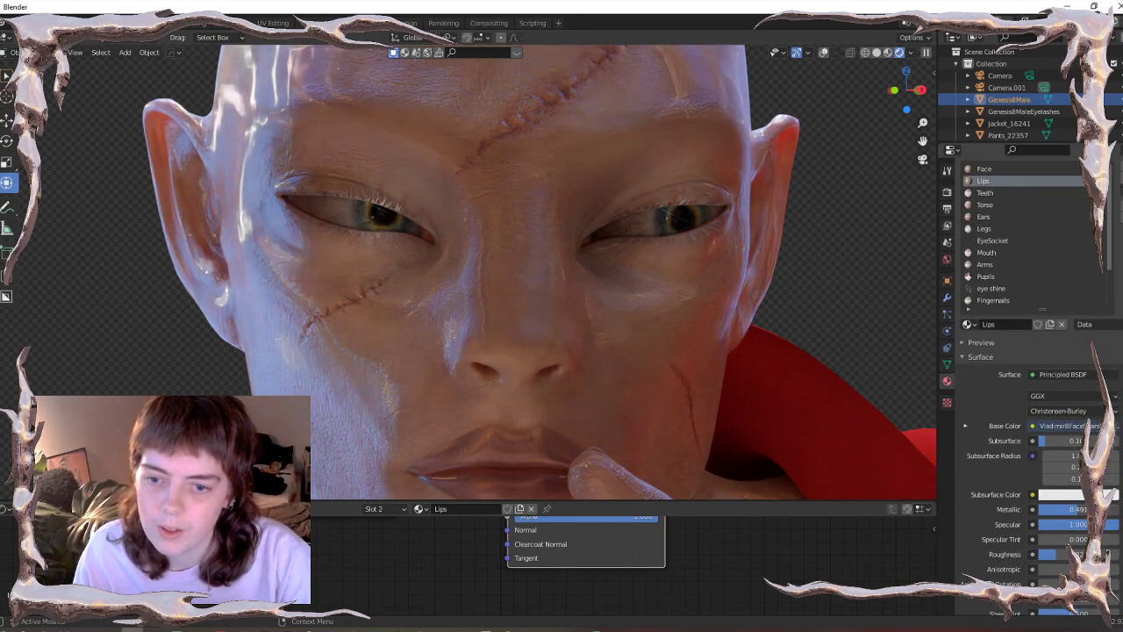
click(1075, 510)
text(0.3)
key(Return)
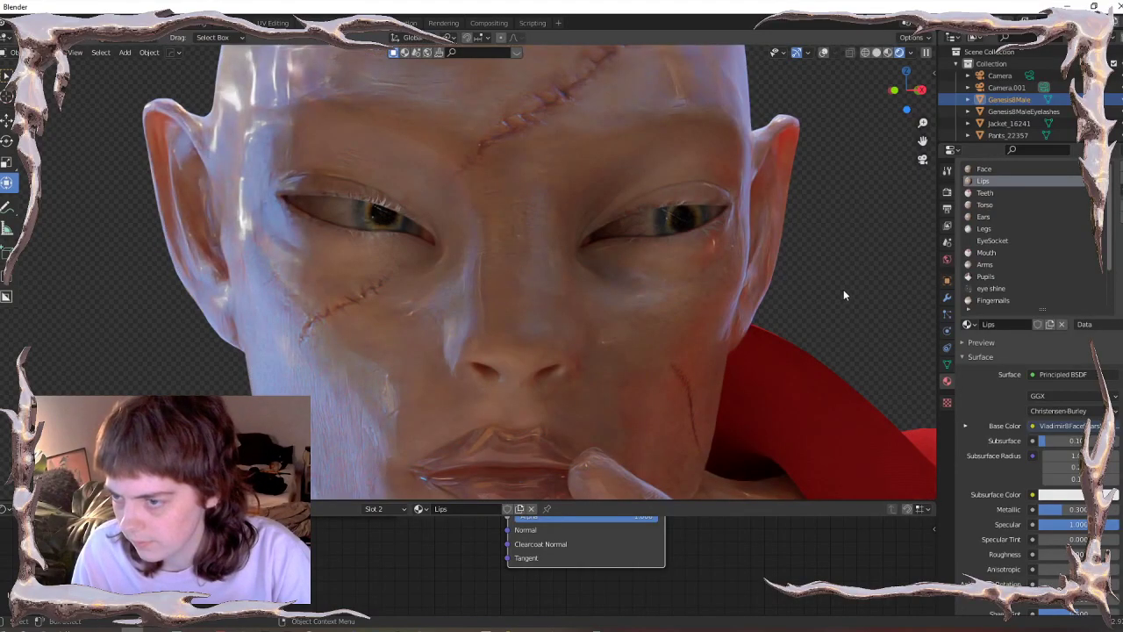
- Reconnect the Bump node to the Lips shader's Normal input and set the bump Strength to 0.1
middle_drag(462, 596, 470, 624)
scroll(456, 438, down, 5)
scroll(434, 556, down, 4)
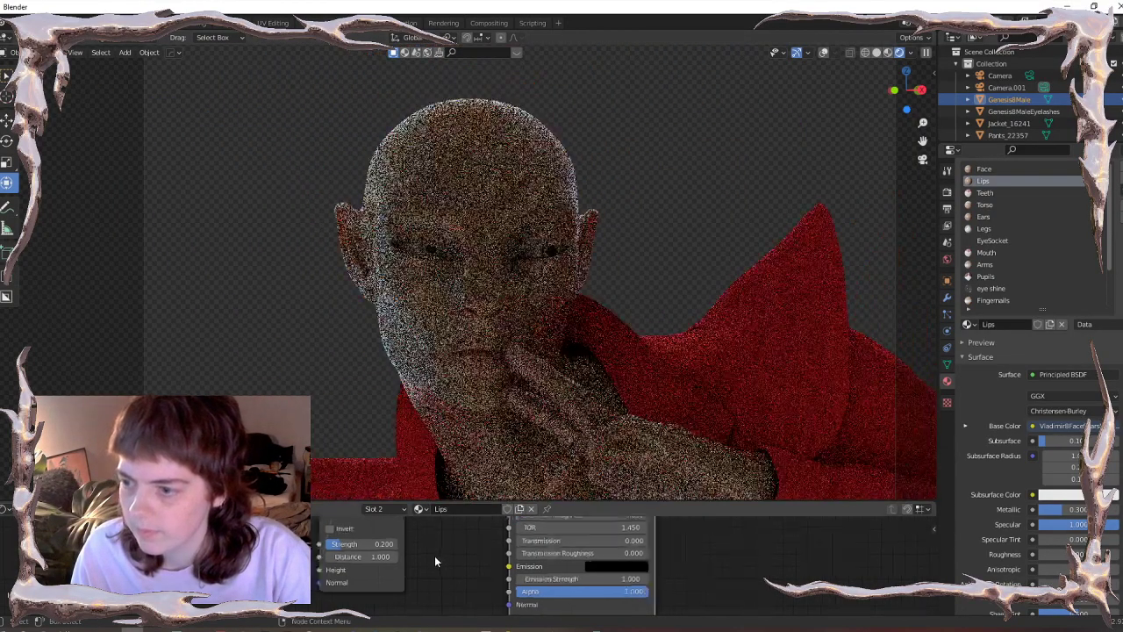
drag(418, 523, 498, 598)
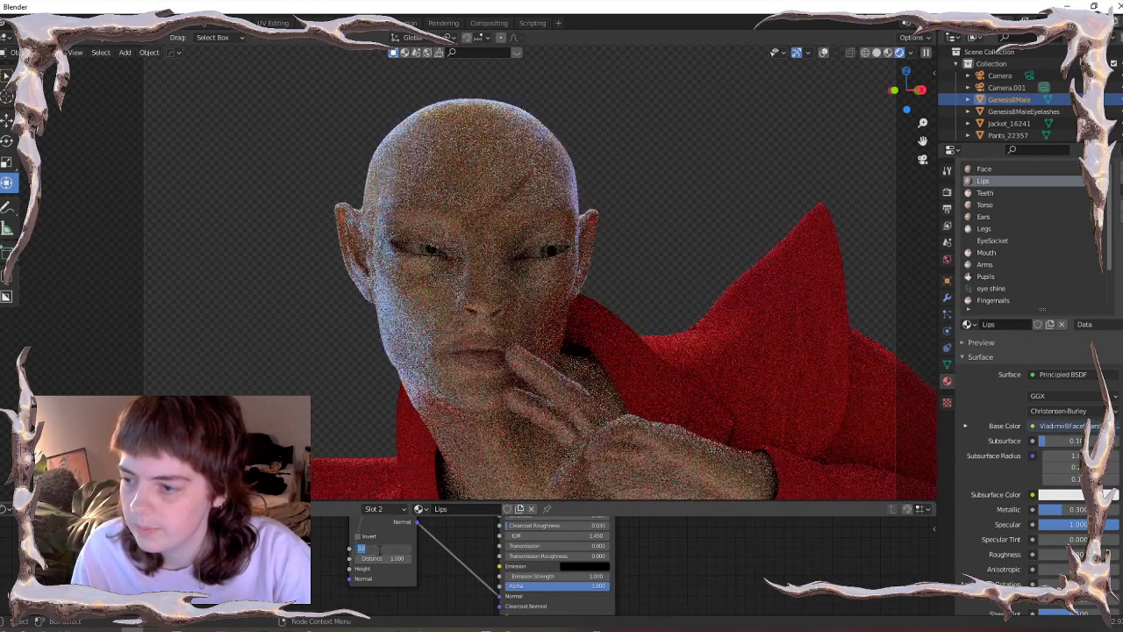
double_click(379, 549)
text(0.1)
key(Return)
scroll(602, 471, up, 4)
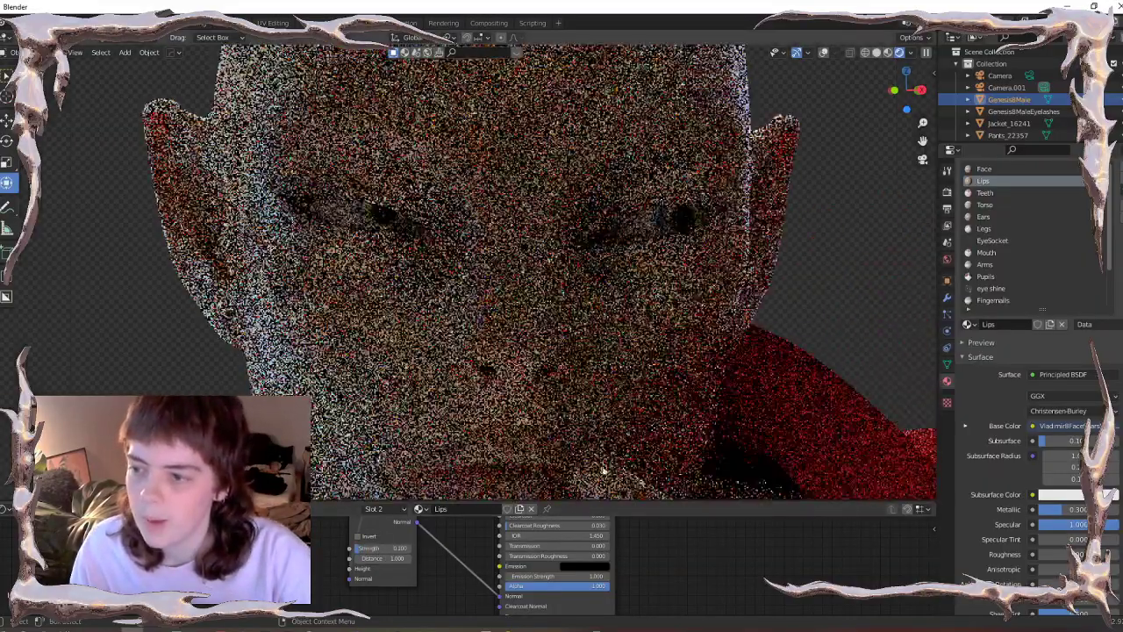
scroll(603, 471, up, 6)
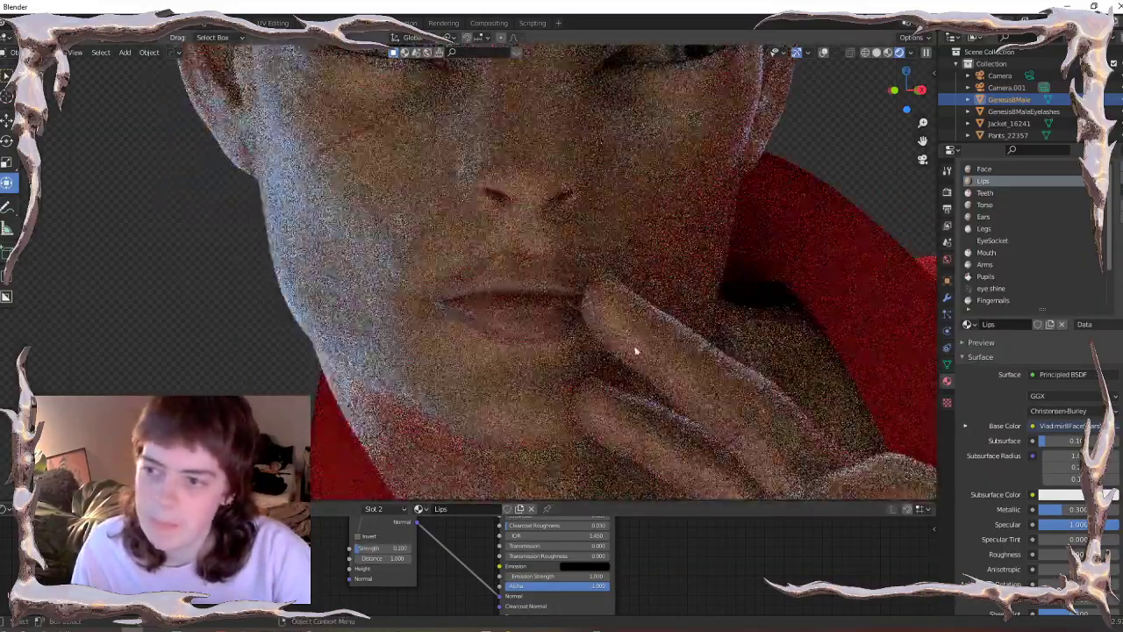
scroll(744, 369, down, 3)
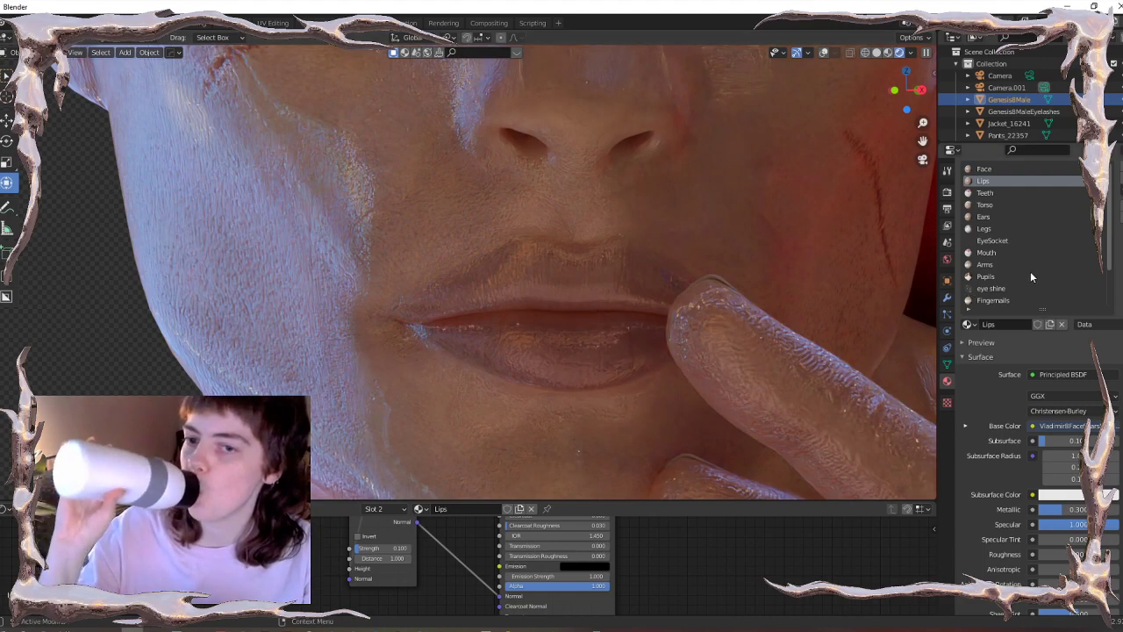
- Select the Fingernails material slot of the character and bring the hand into view
scroll(1008, 282, down, 1)
click(1005, 290)
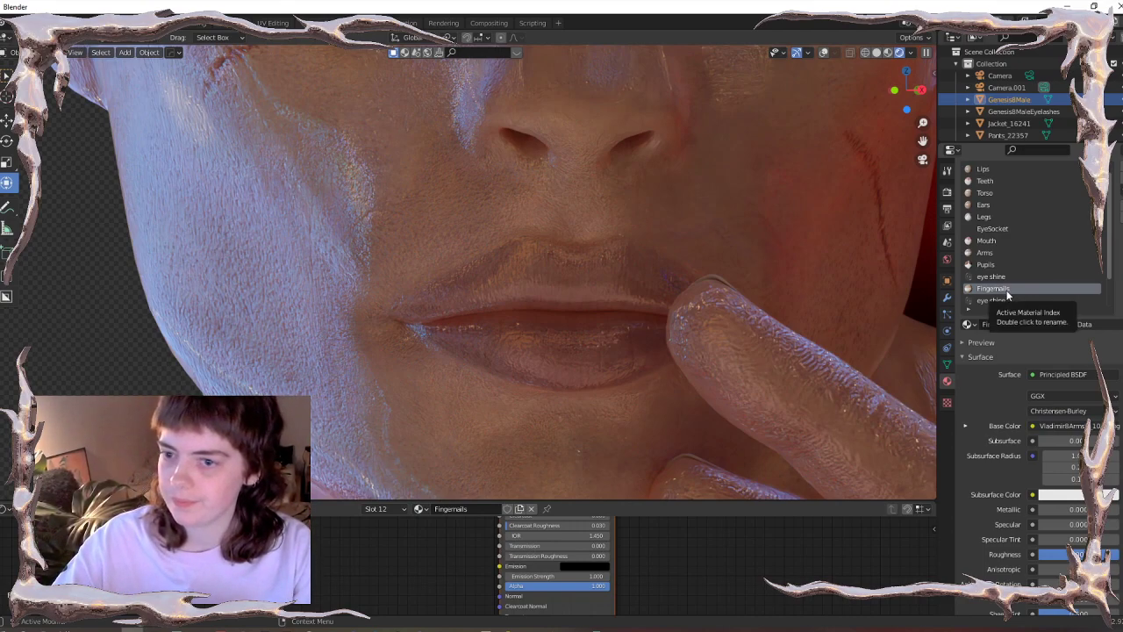
scroll(784, 260, down, 5)
scroll(783, 260, down, 2)
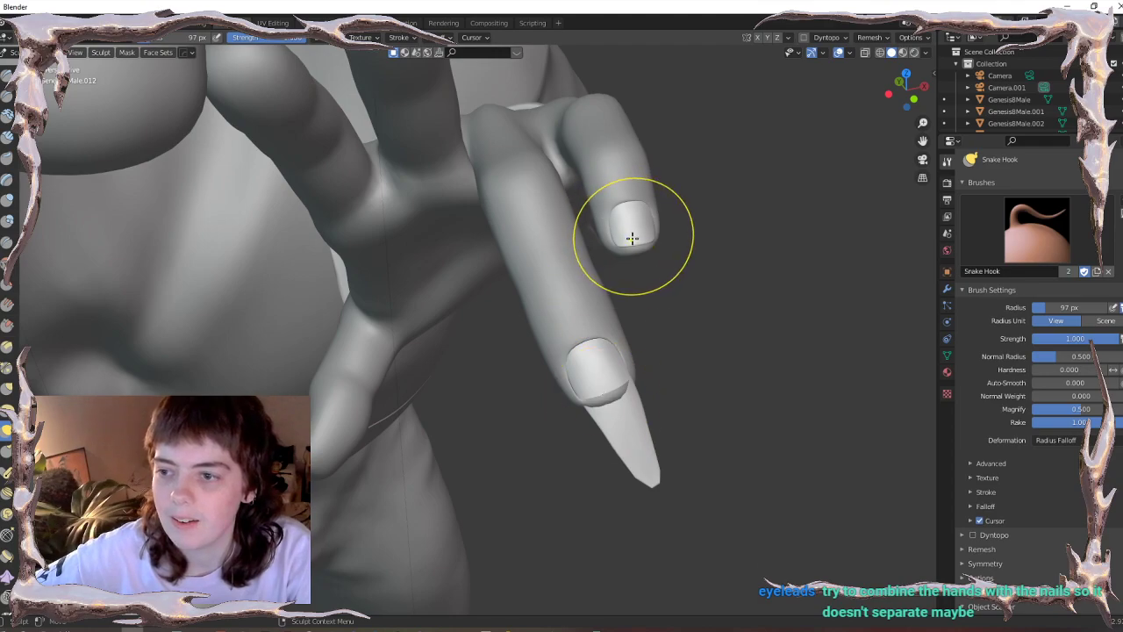
- Try to stretch the shorter fingernail into a long pointed tip with the Snake Hook brush
drag(634, 240, 654, 323)
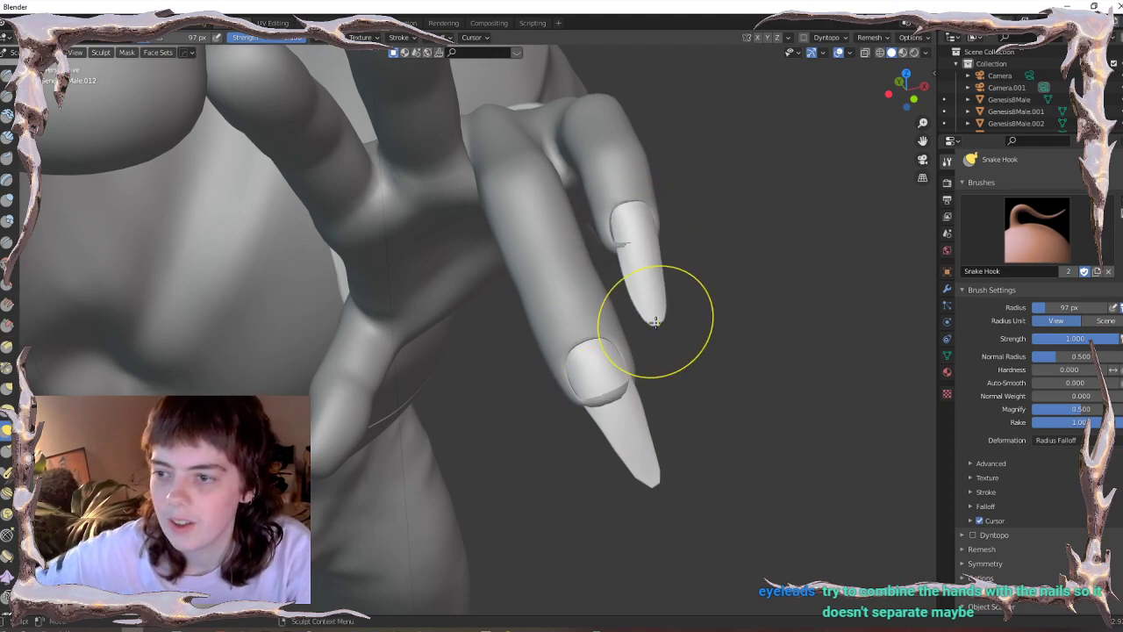
key(ctrl+z)
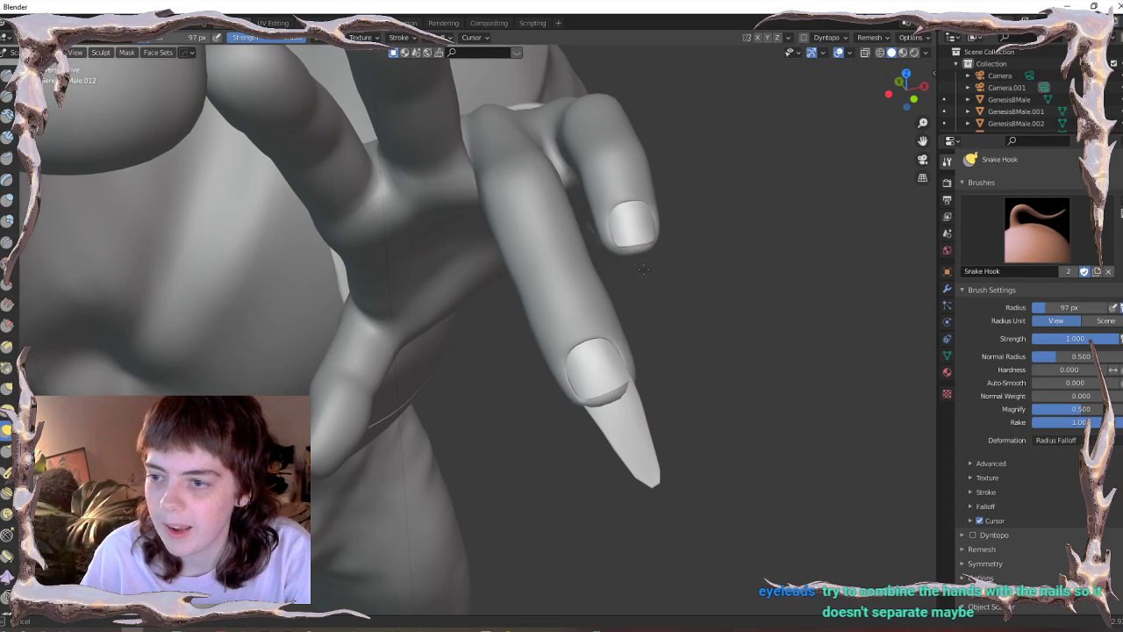
drag(635, 242, 646, 281)
key(ctrl+z)
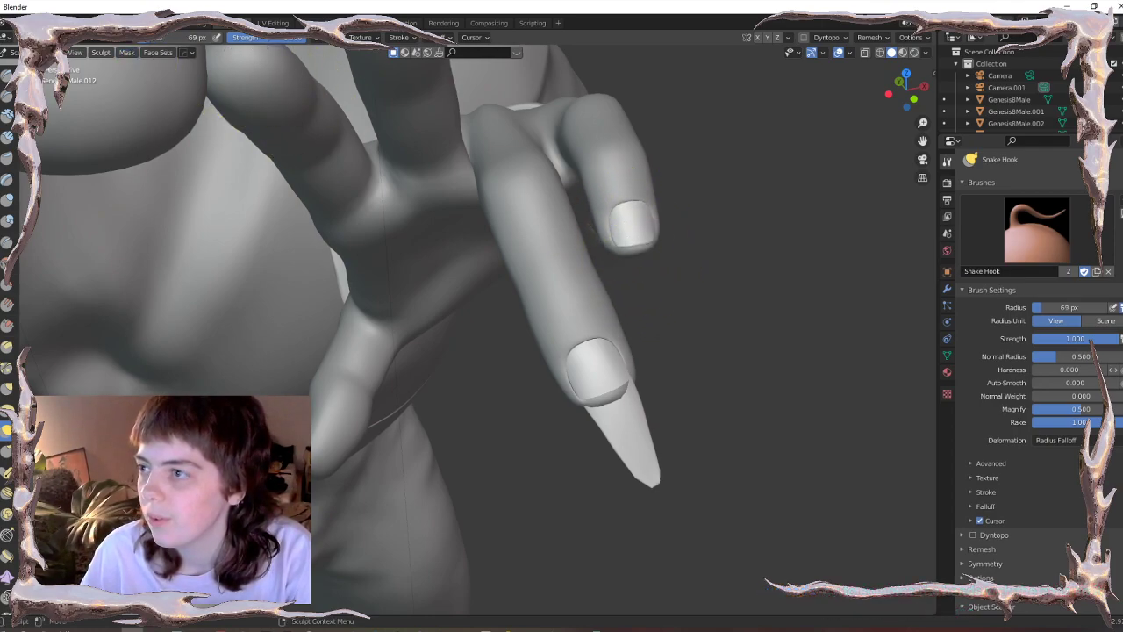
- Reshape the two long pointed fingernails with the Grab brush in camera view and check them in the Layout workspace
key(KP_0)
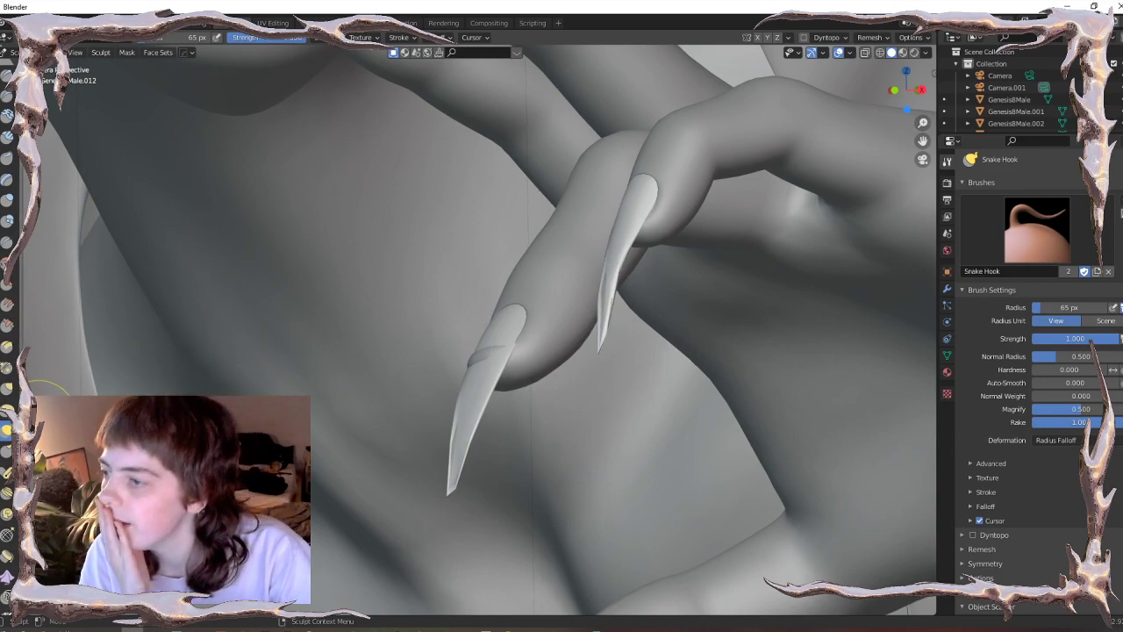
click(6, 389)
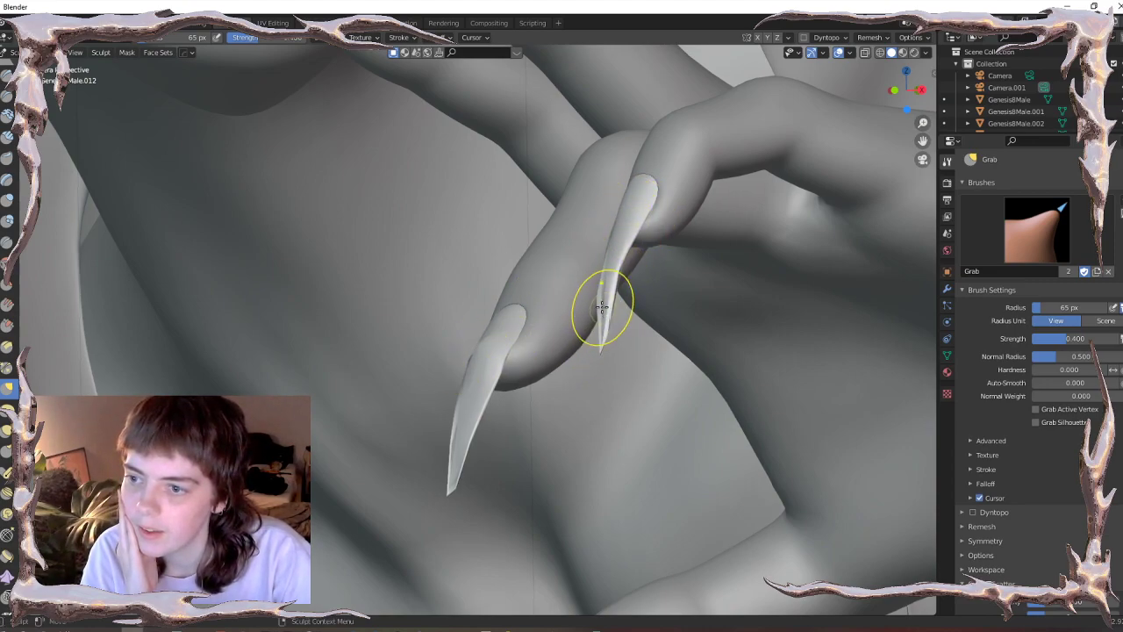
scroll(697, 425, up, 2)
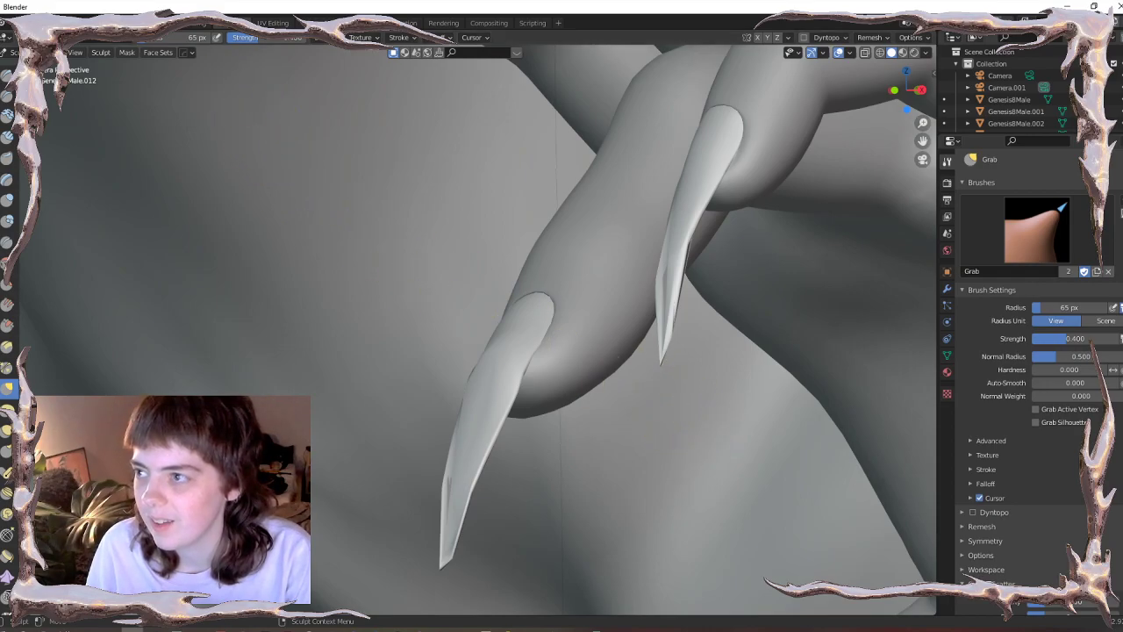
click(152, 23)
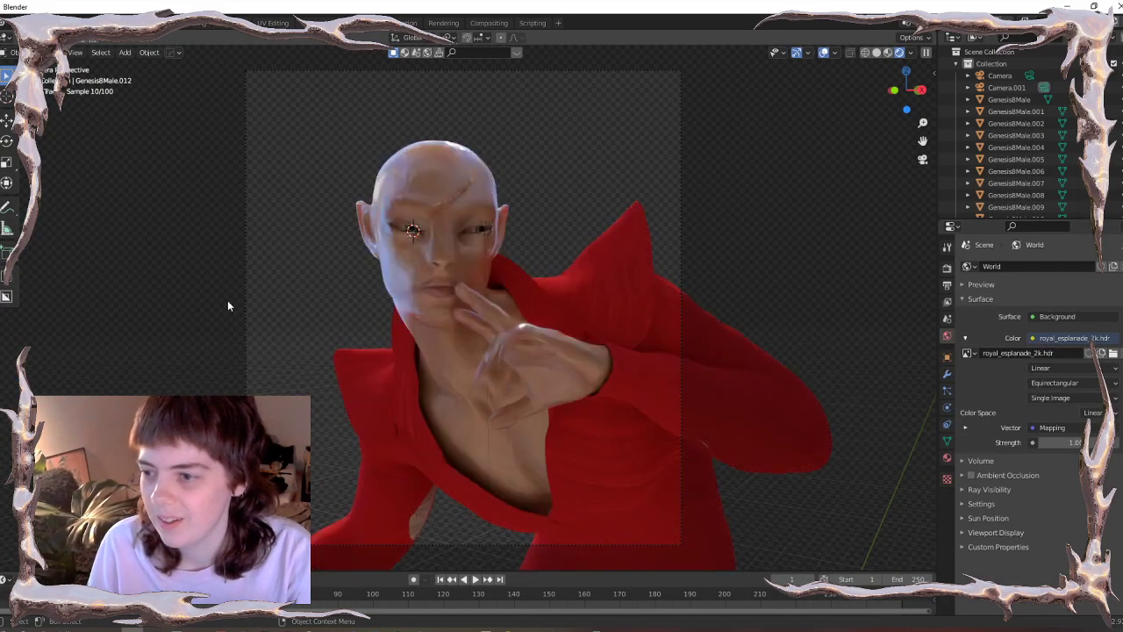
- Refine the outline of the long fingernails with a smaller sculpt brush and switch the camera view to rendered shading
scroll(565, 438, up, 3)
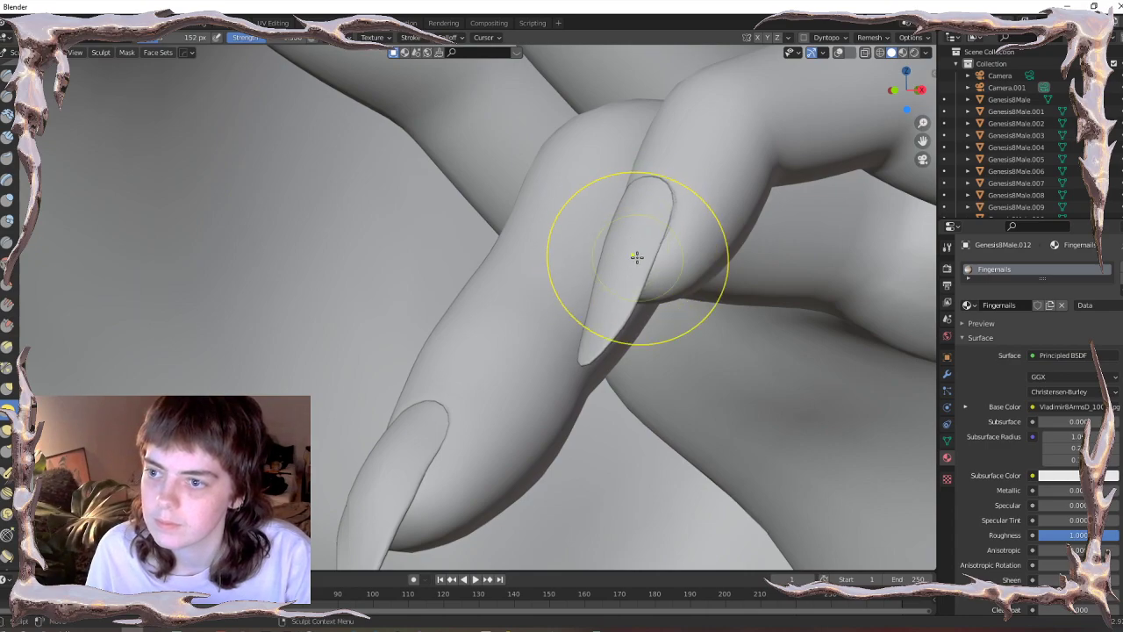
drag(184, 38, 182, 38)
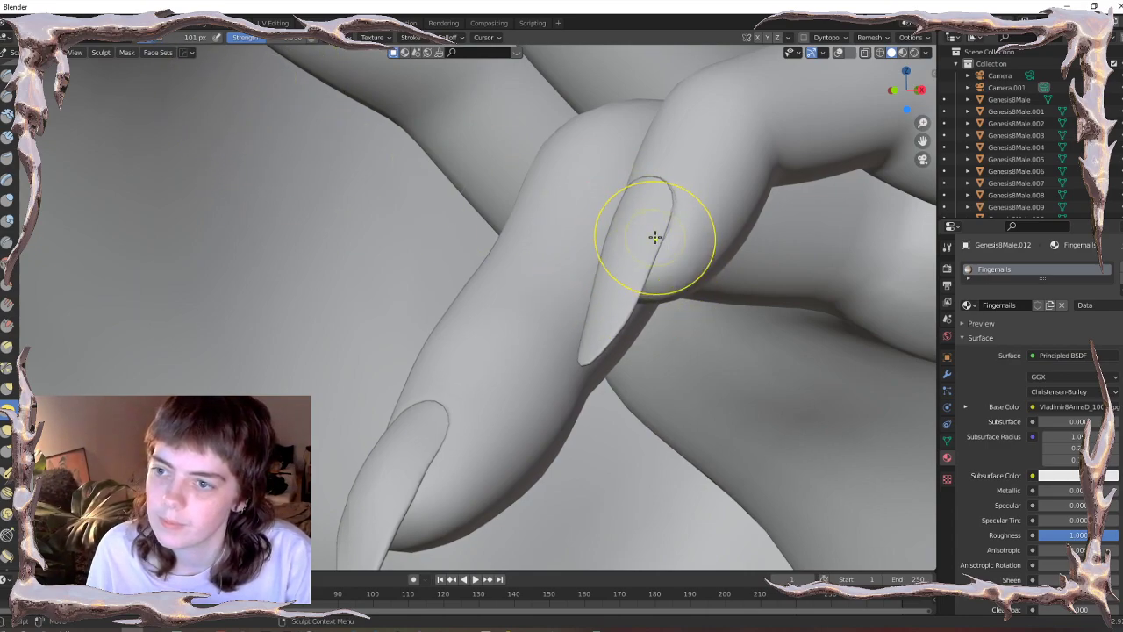
drag(657, 238, 658, 237)
shift+middle_drag(660, 237, 698, 154)
drag(183, 37, 178, 37)
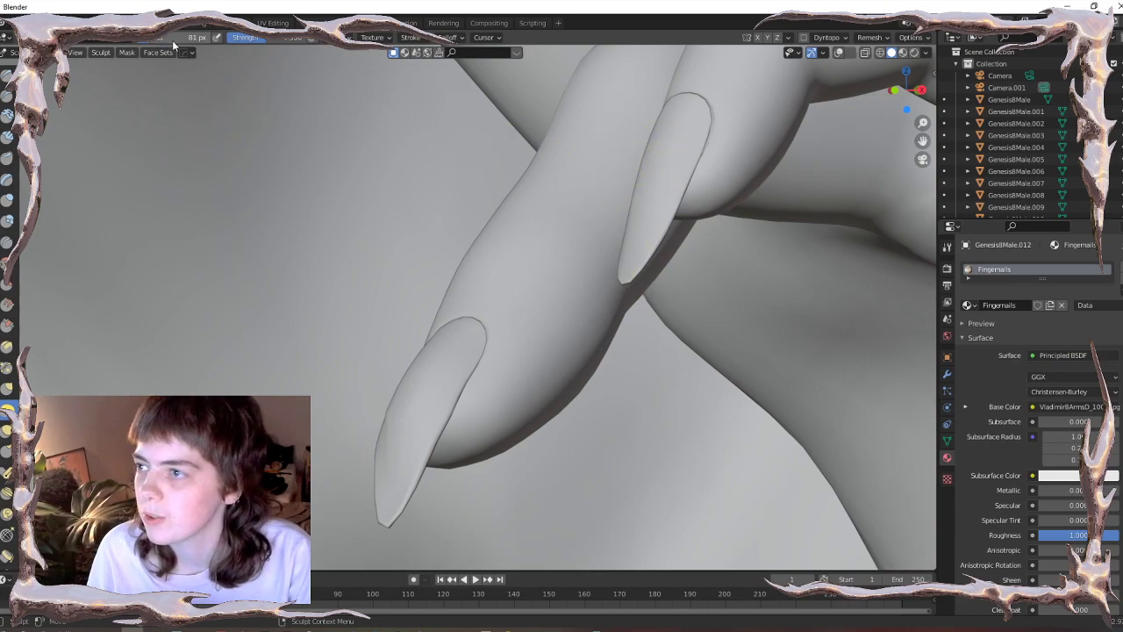
drag(648, 173, 648, 168)
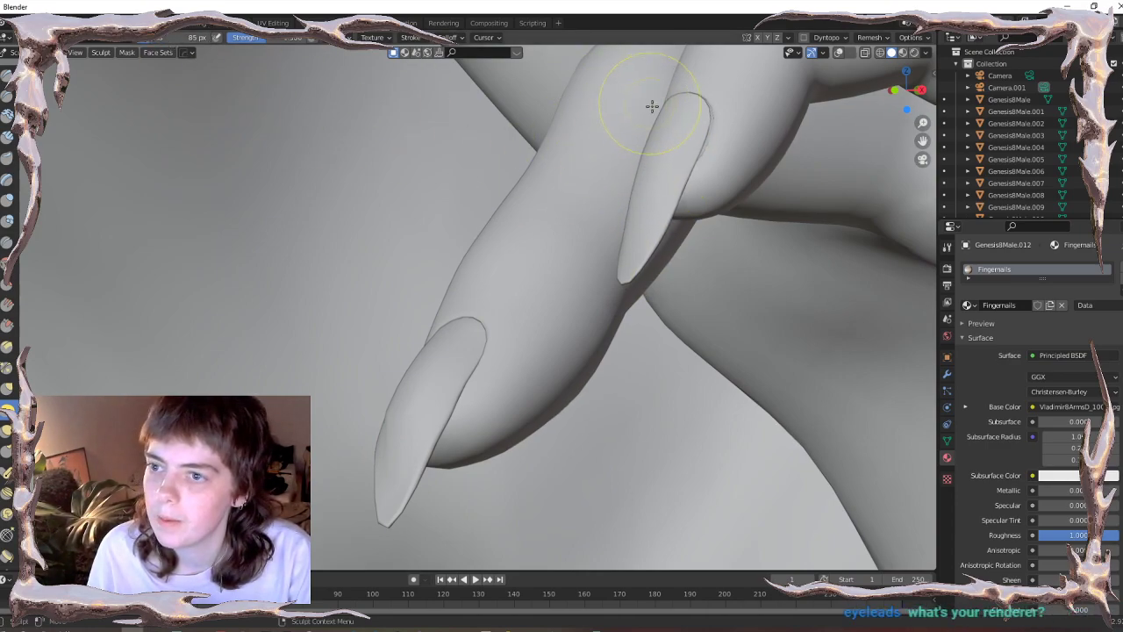
key(KP_0)
click(914, 51)
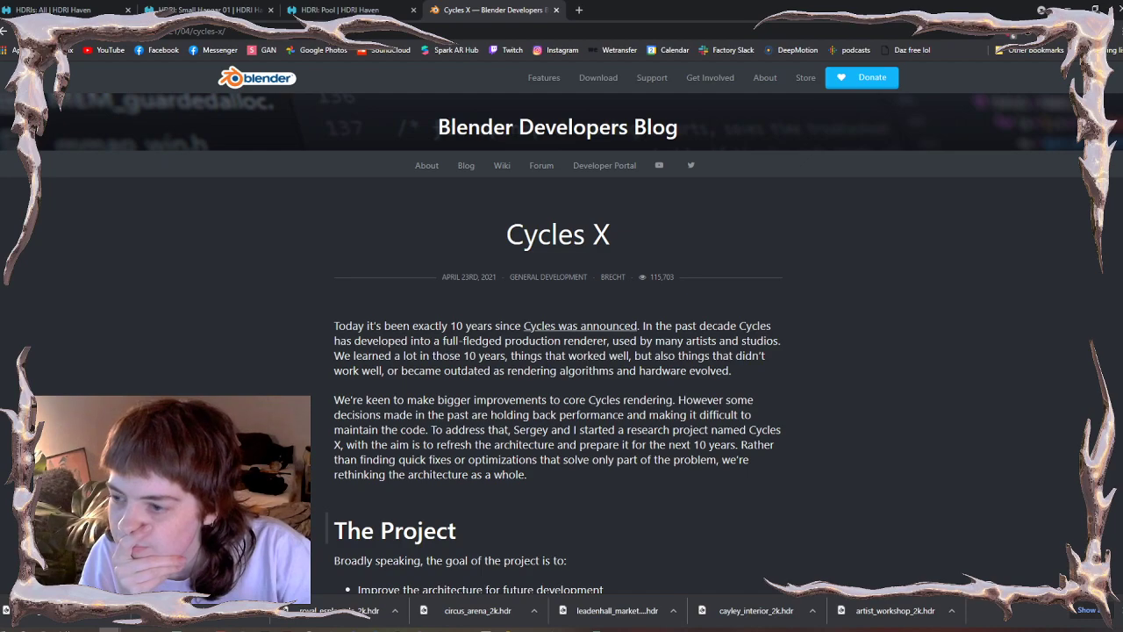
- Read the Cycles X article on the Blender Developers Blog in the browser and return to Blender
scroll(557, 351, down, 2)
scroll(557, 351, down, 2)
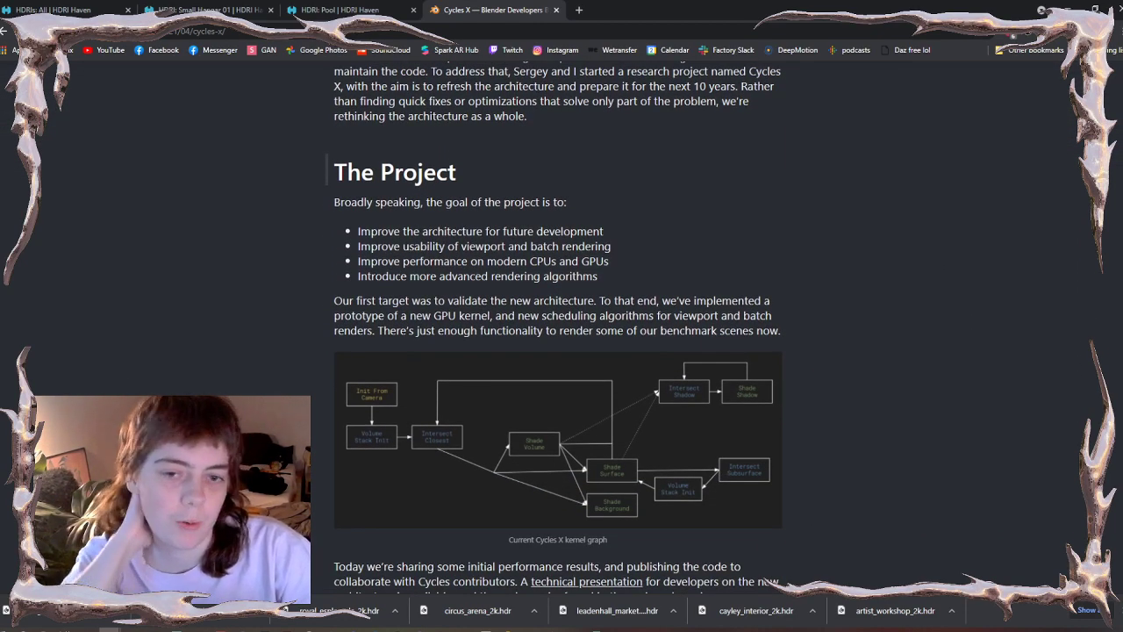
scroll(860, 507, down, 5)
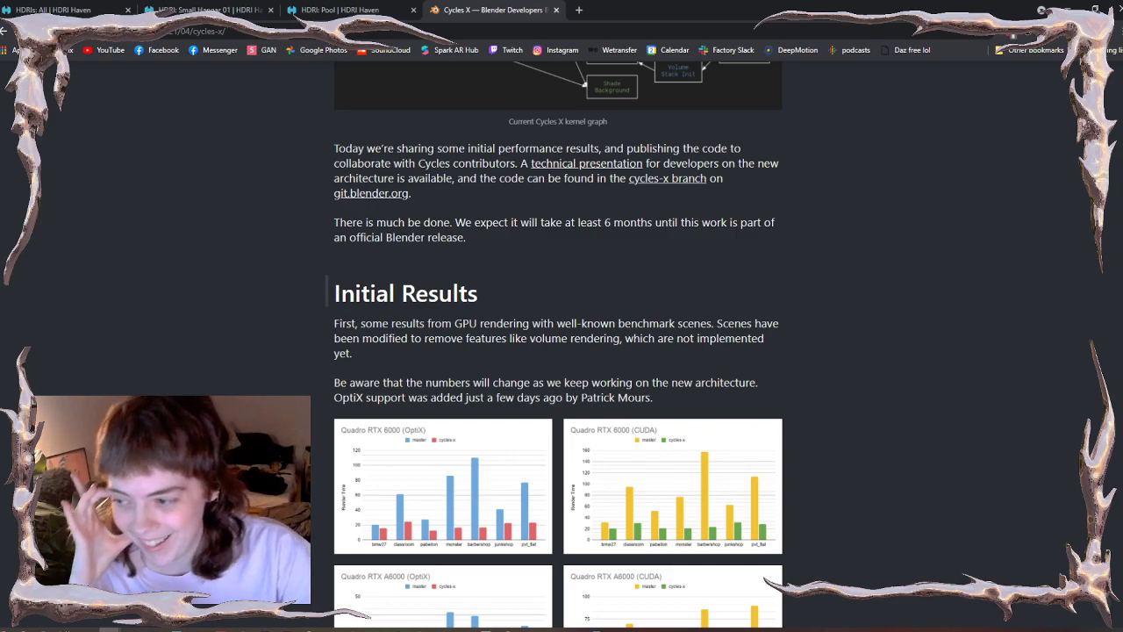
key(alt+Tab)
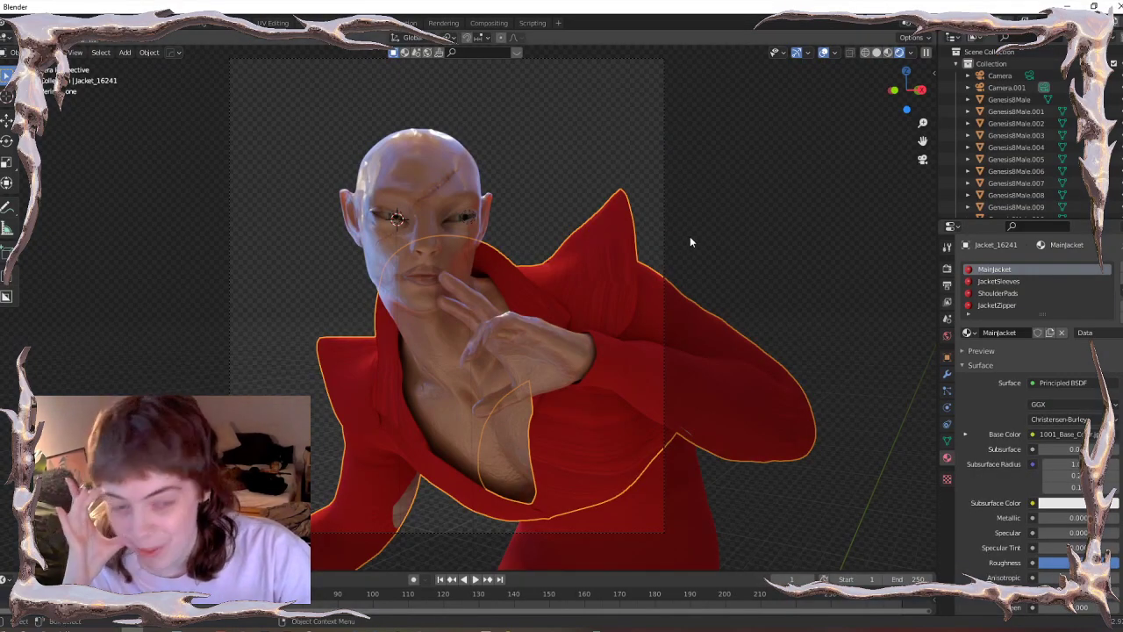
- Browse BlenderKit's glass materials and apply the wave glass material to the main part of the jacket
scroll(1034, 148, down, 5)
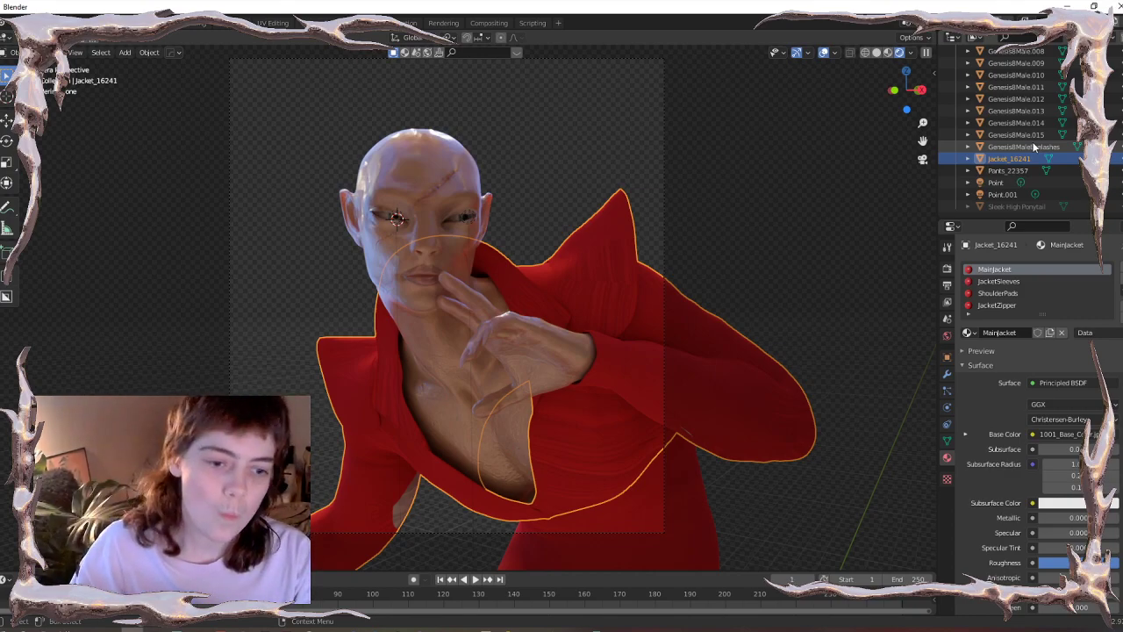
key(n)
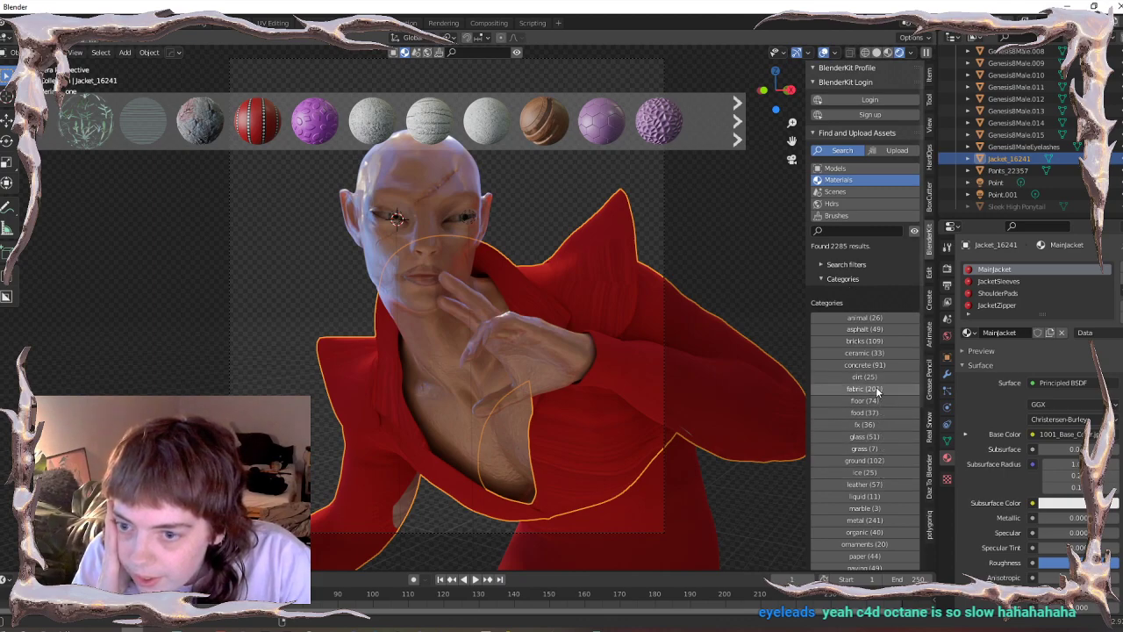
click(888, 438)
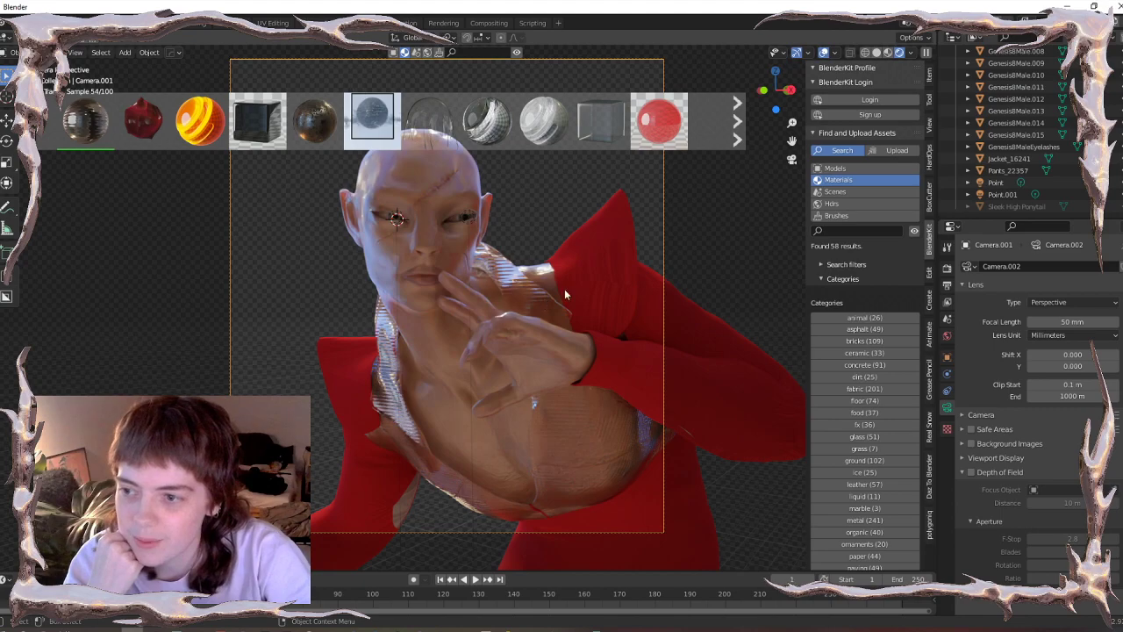
- Select the jacket's JacketSleeves material slot and assign the existing wave glass 001 material to it
click(564, 294)
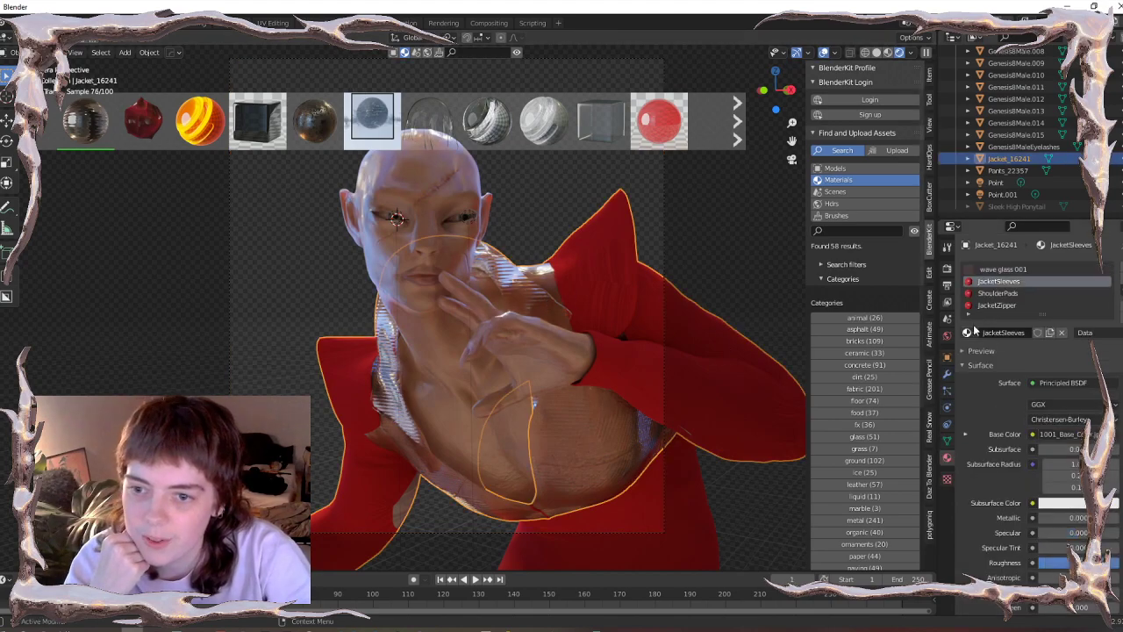
click(967, 332)
click(994, 360)
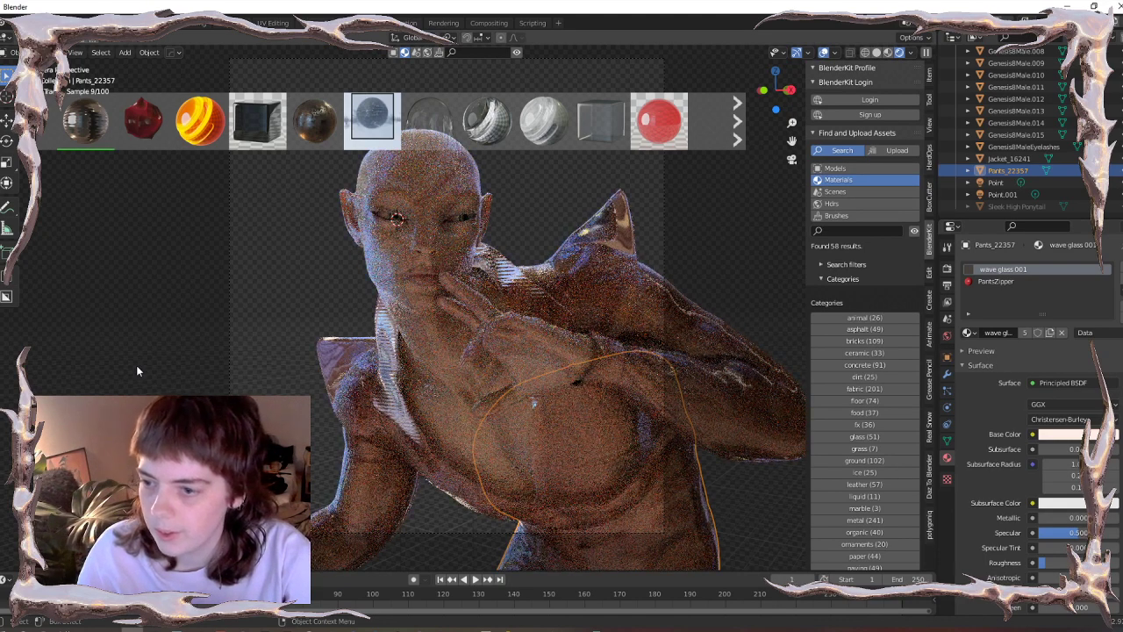
- Select the pants' PantsZipper material slot and open the list of existing materials for it
click(137, 369)
click(998, 281)
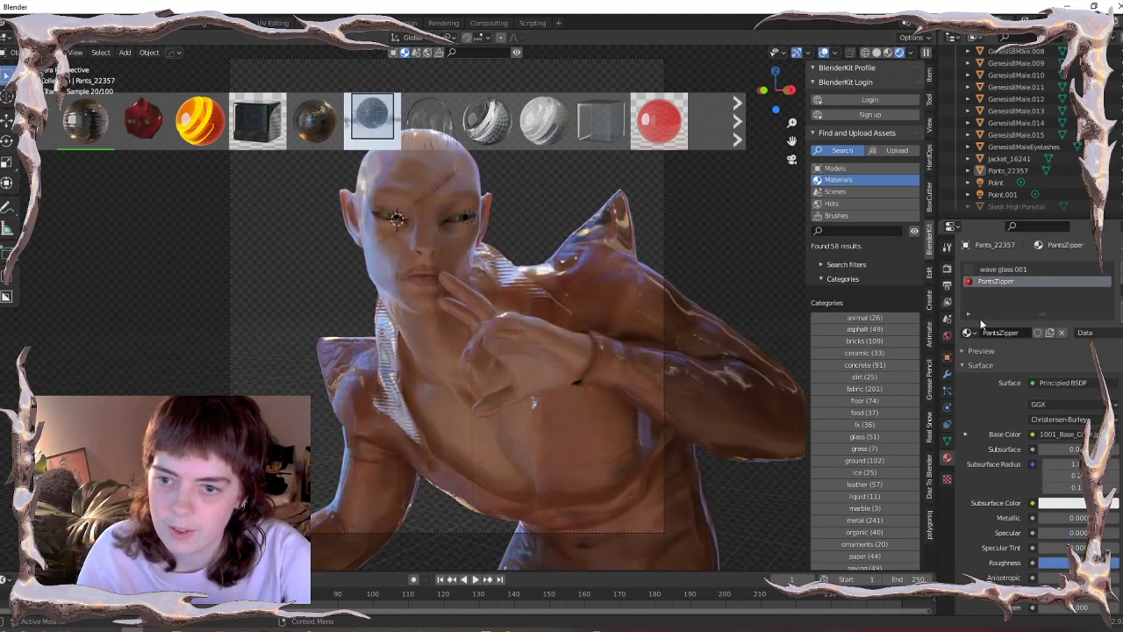
click(968, 333)
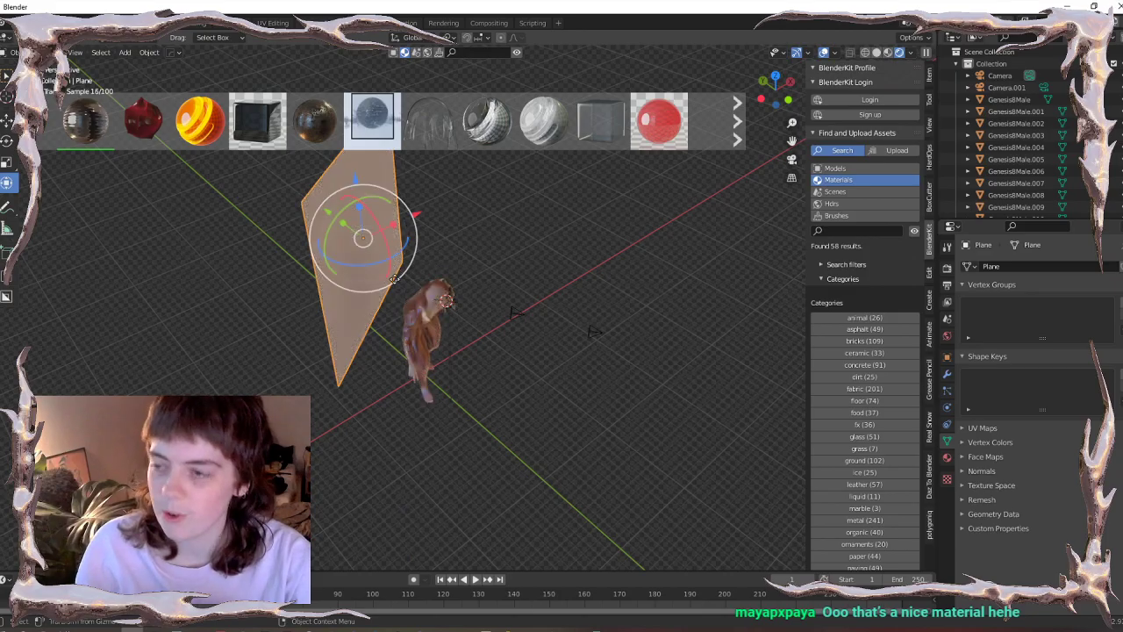
- Scale up the plane behind the character in the camera view so that it fills the background
key(KP_0)
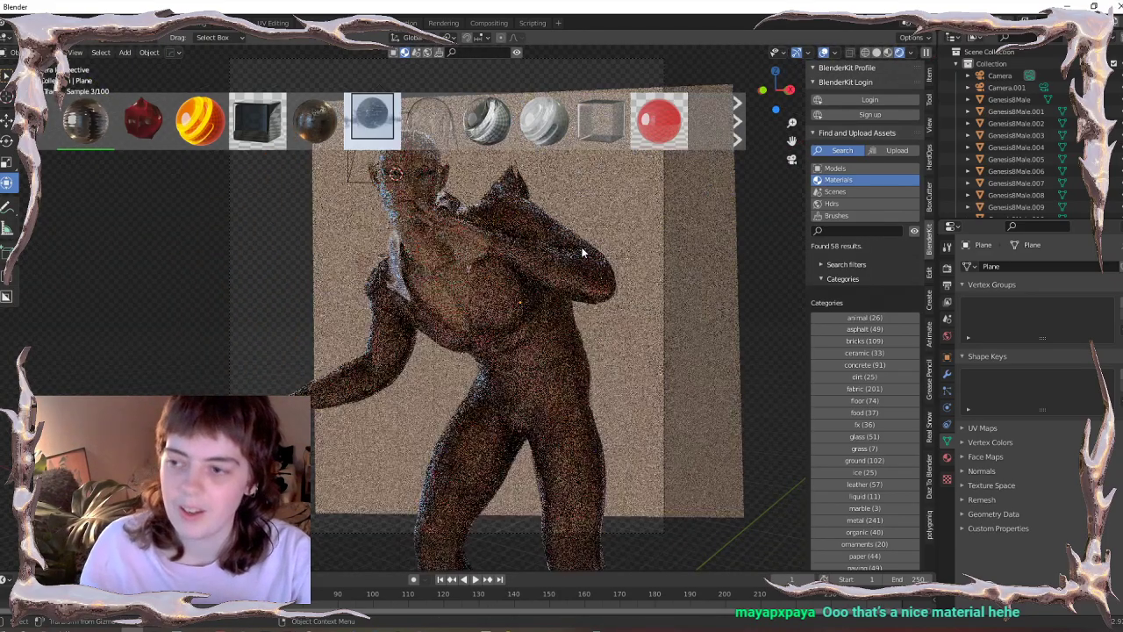
click(698, 344)
key(s)
click(749, 329)
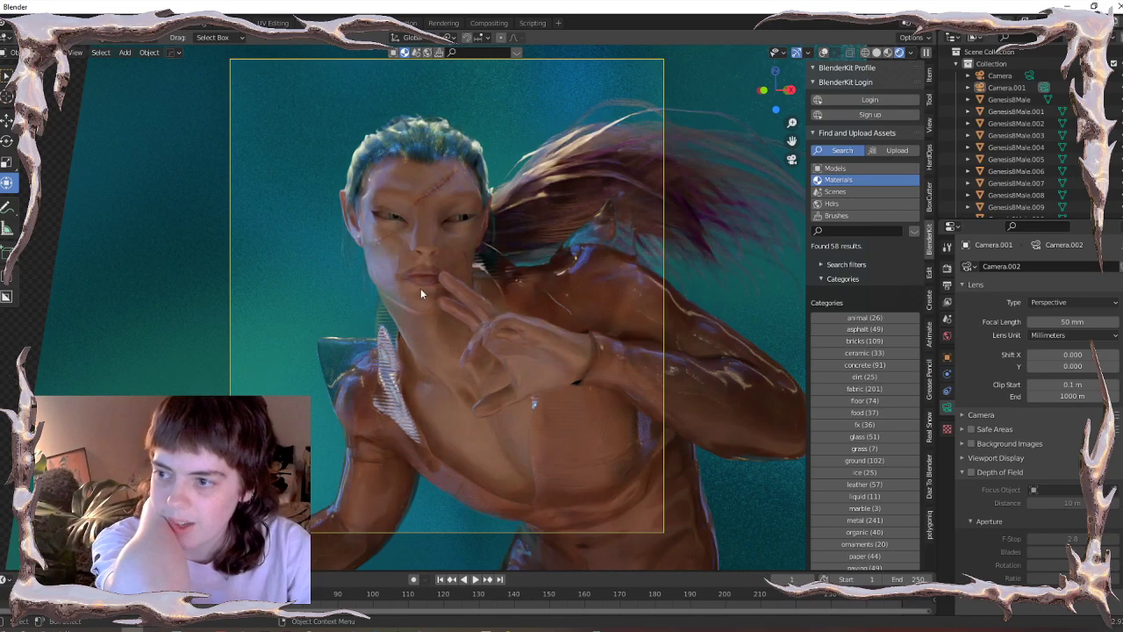
- Select the character mesh at the chest and show its material settings
click(440, 406)
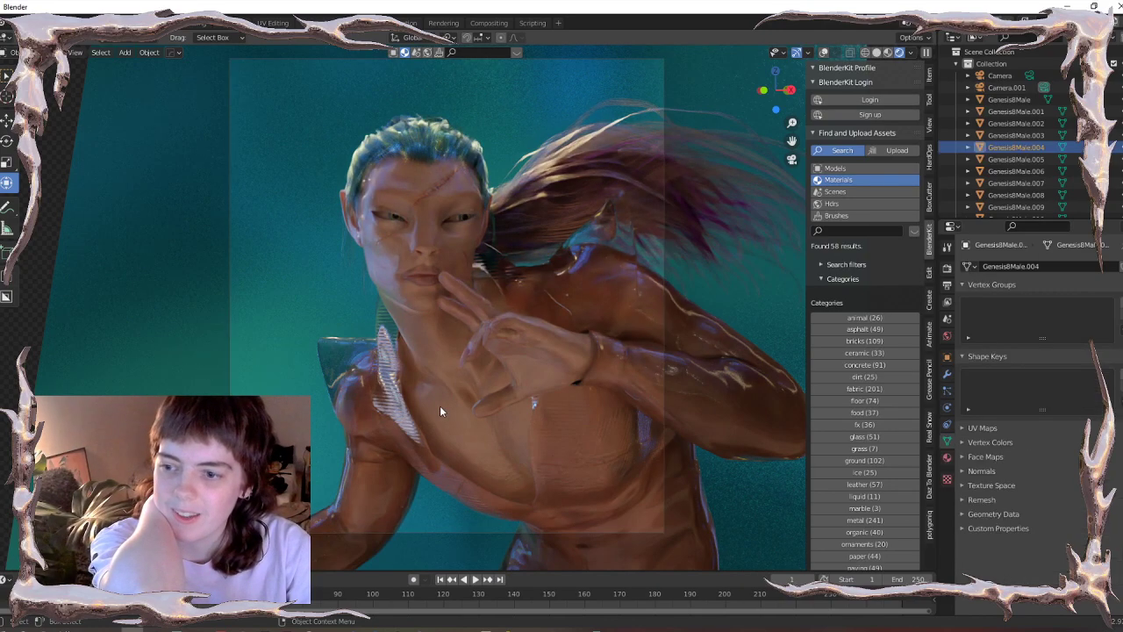
click(946, 457)
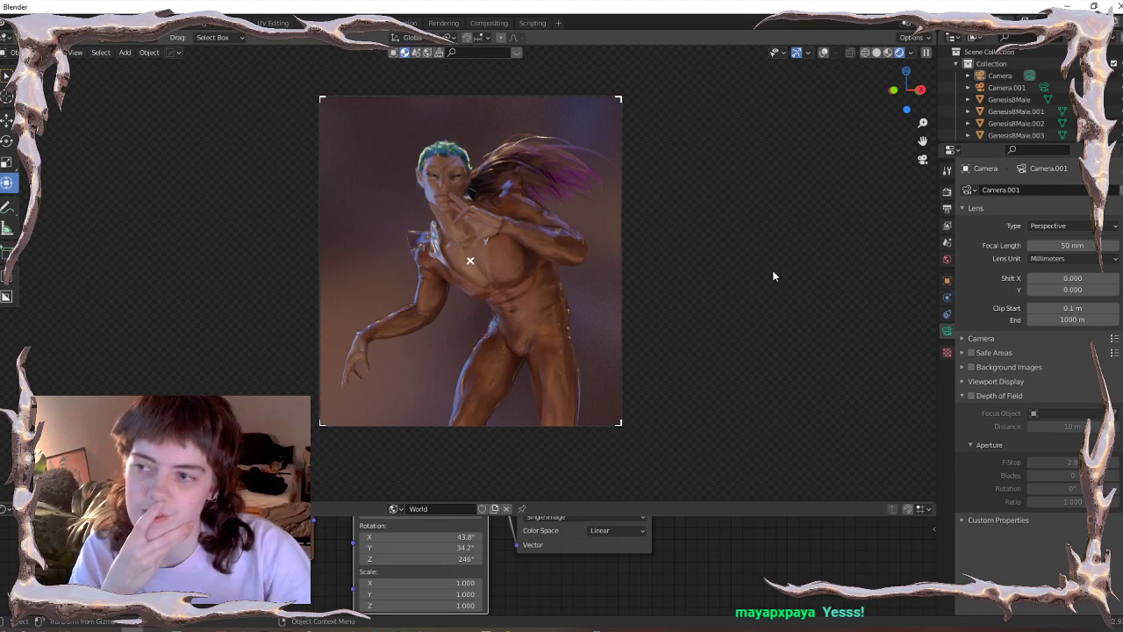
- Check the scene's output dimensions, view layer passes and render settings
click(947, 209)
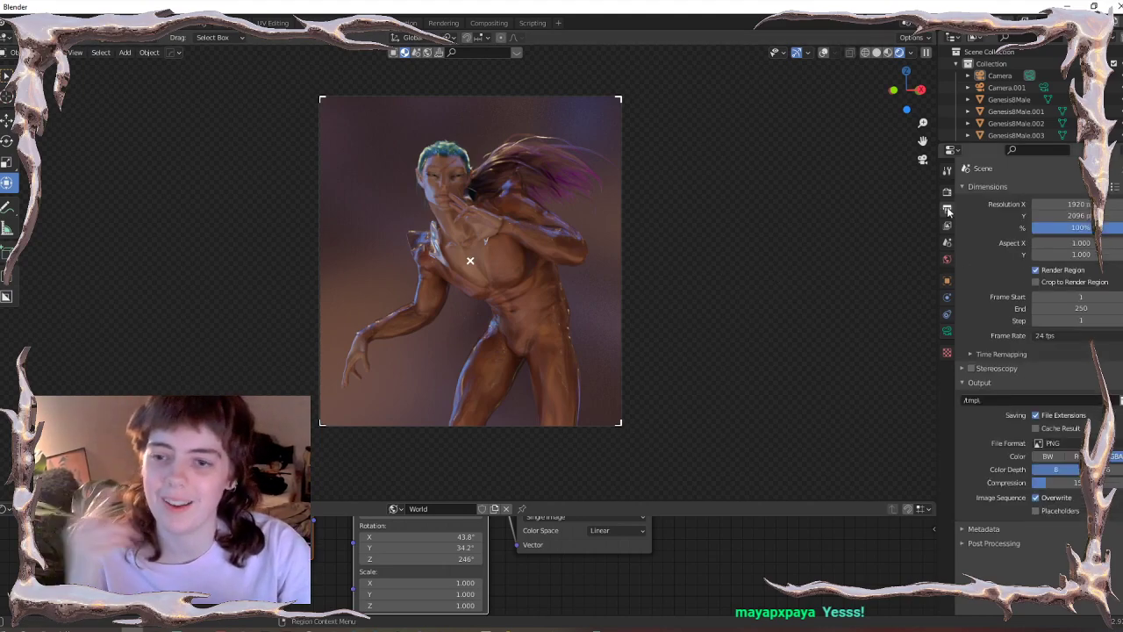
click(946, 225)
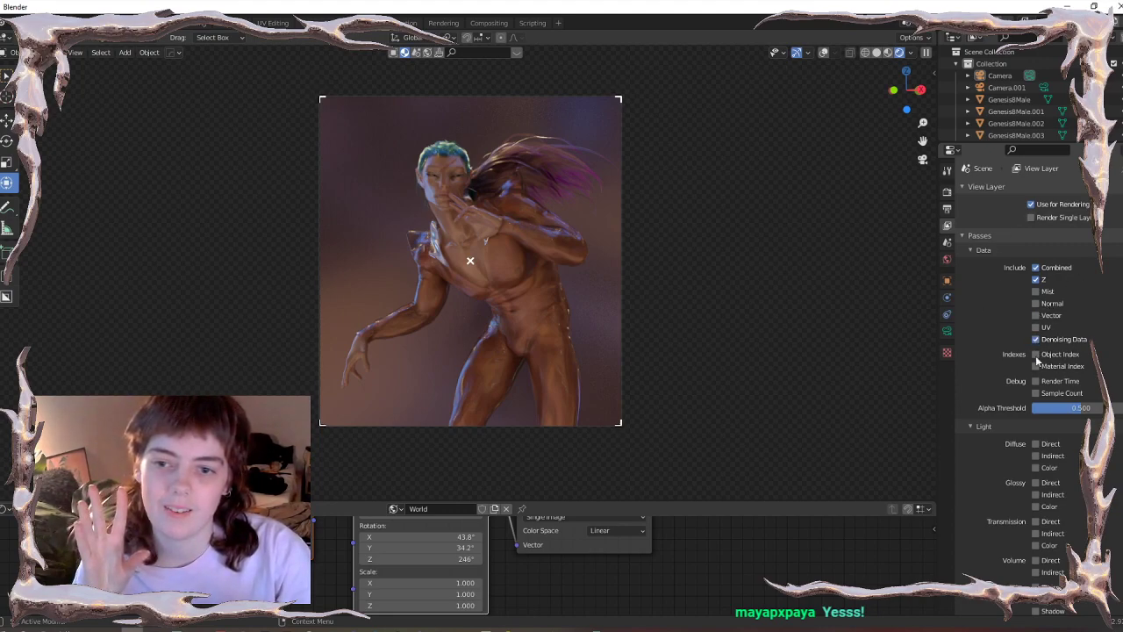
click(946, 191)
- Enable compositing nodes and chain Denoise, Mix with factor 0.3 and Streaks Glare between Render Layers and Composite
click(489, 22)
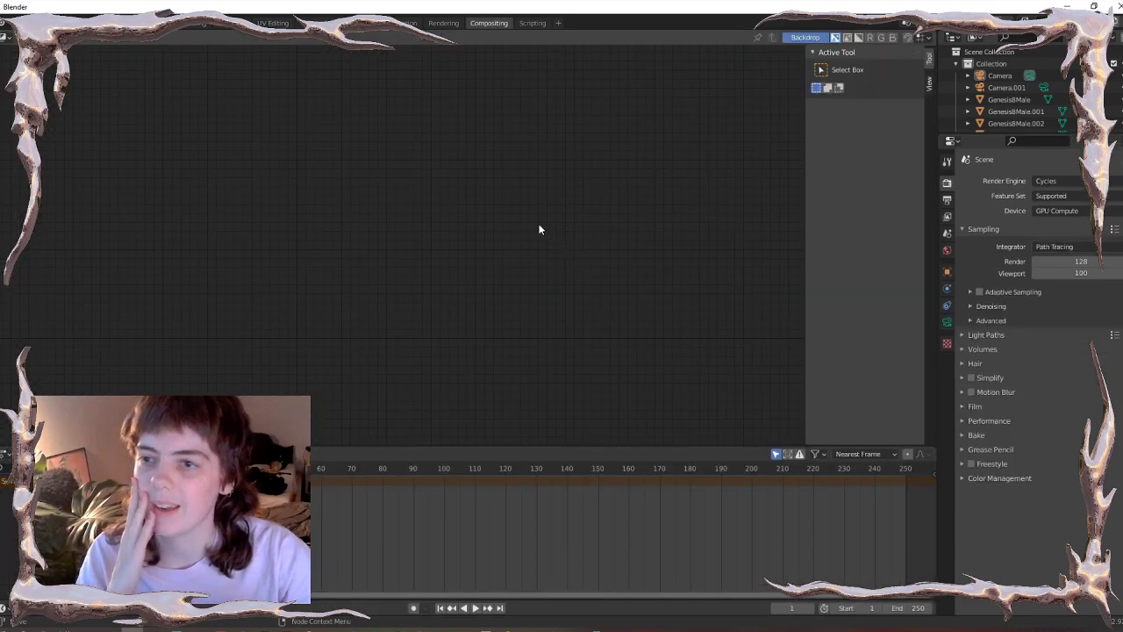
click(130, 45)
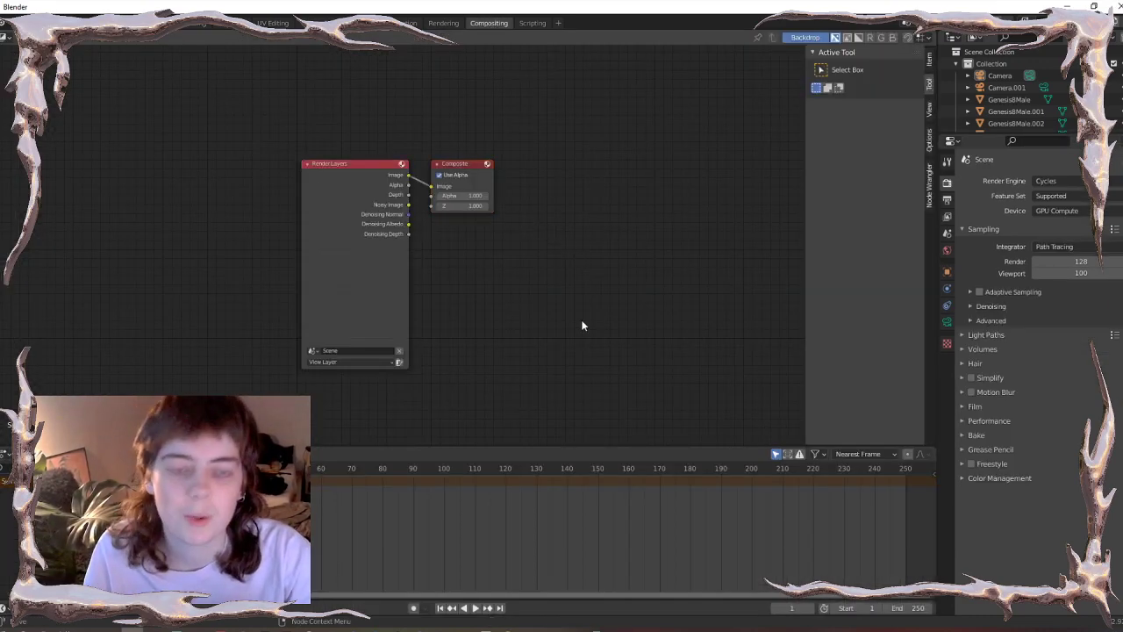
key(shift+a)
mouse_move(578, 319)
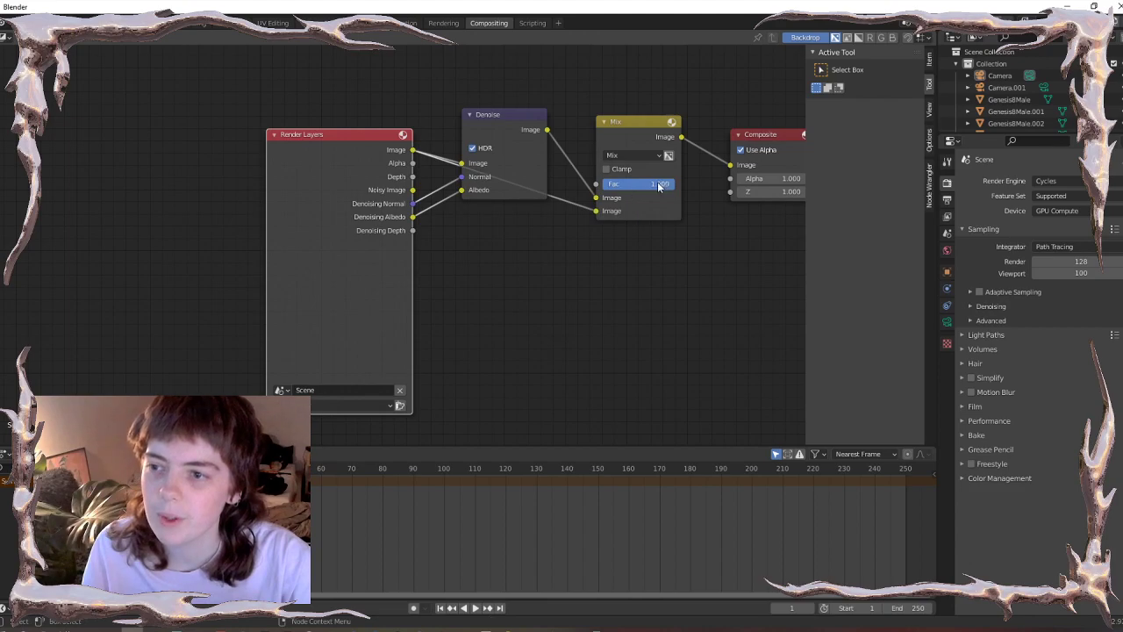
drag(645, 183, 629, 184)
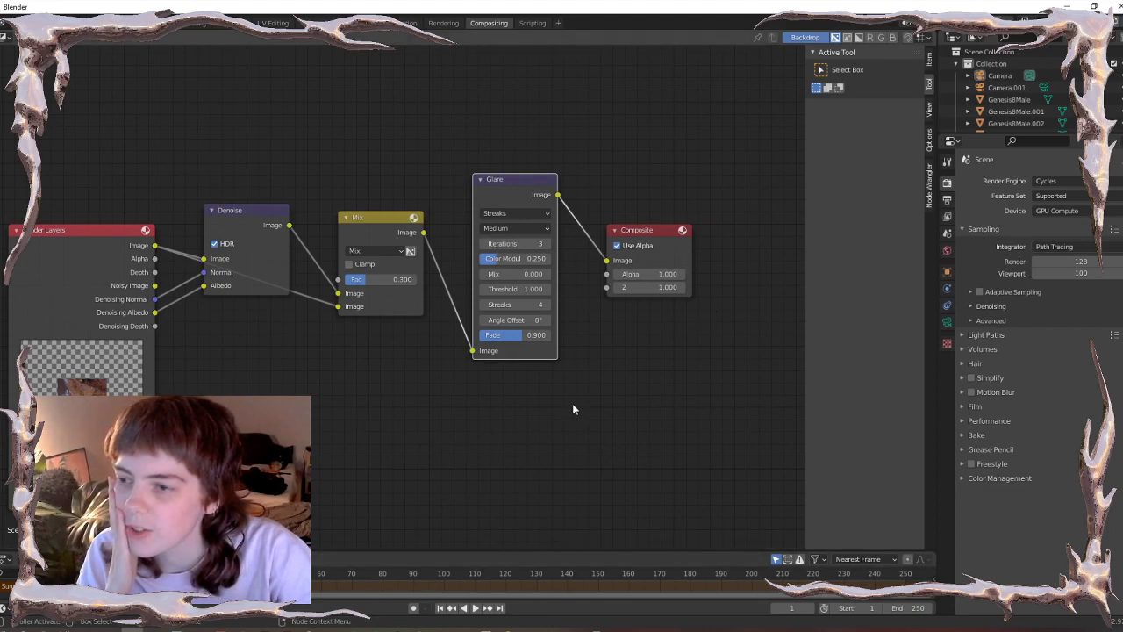
- Examine the glare streaks around the hair and shoulder in the rendered image and close the render window
scroll(572, 408, up, 2)
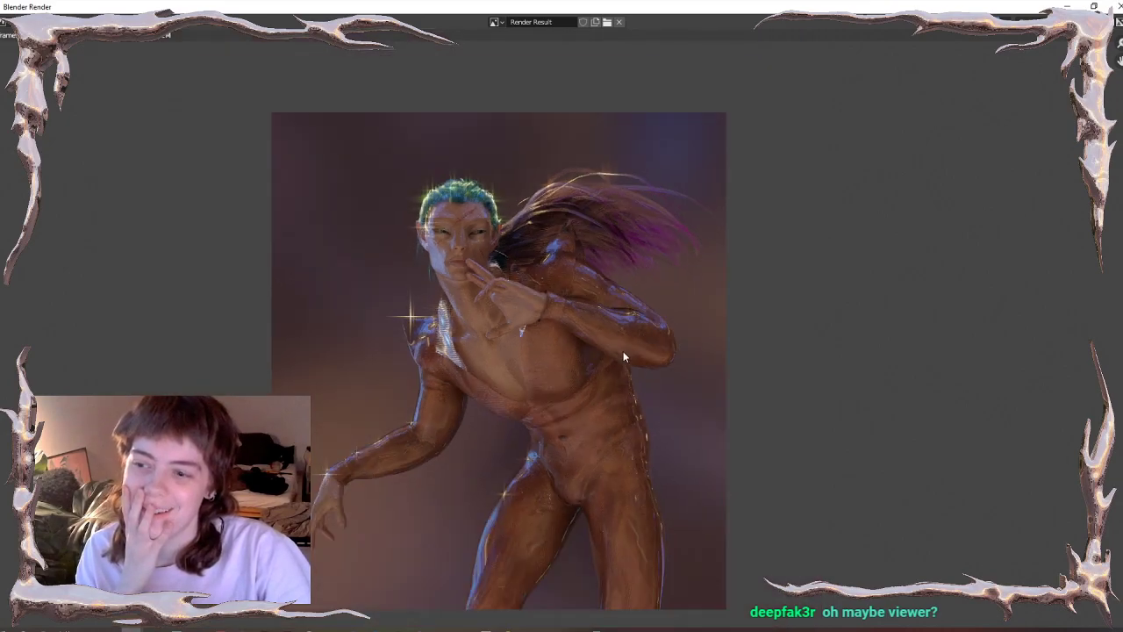
scroll(623, 355, up, 1)
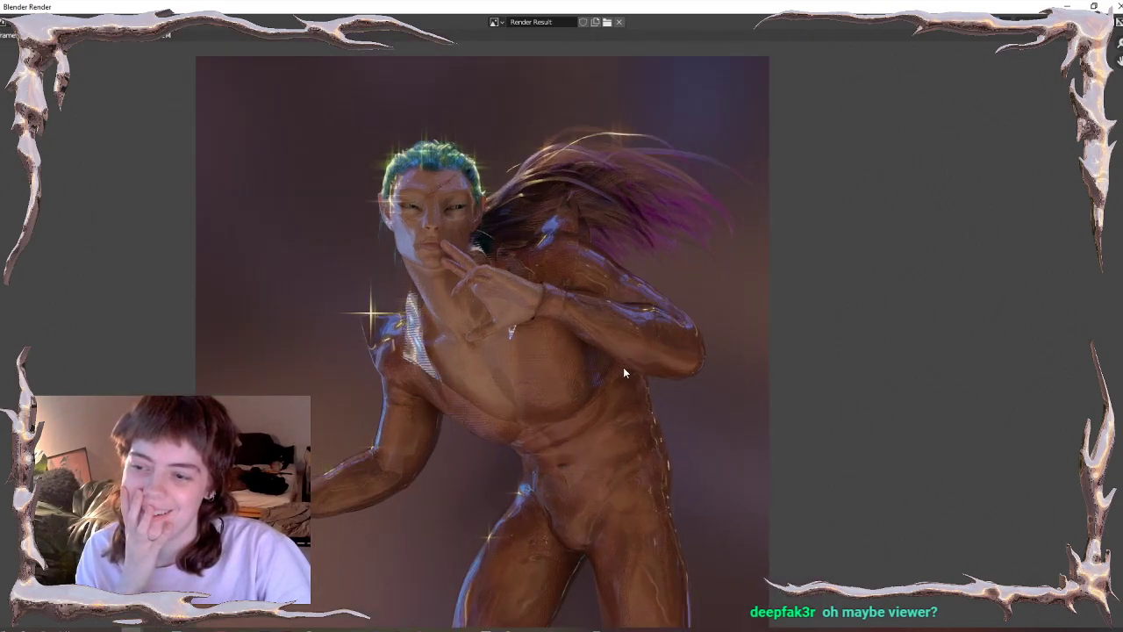
middle_drag(624, 373, 633, 373)
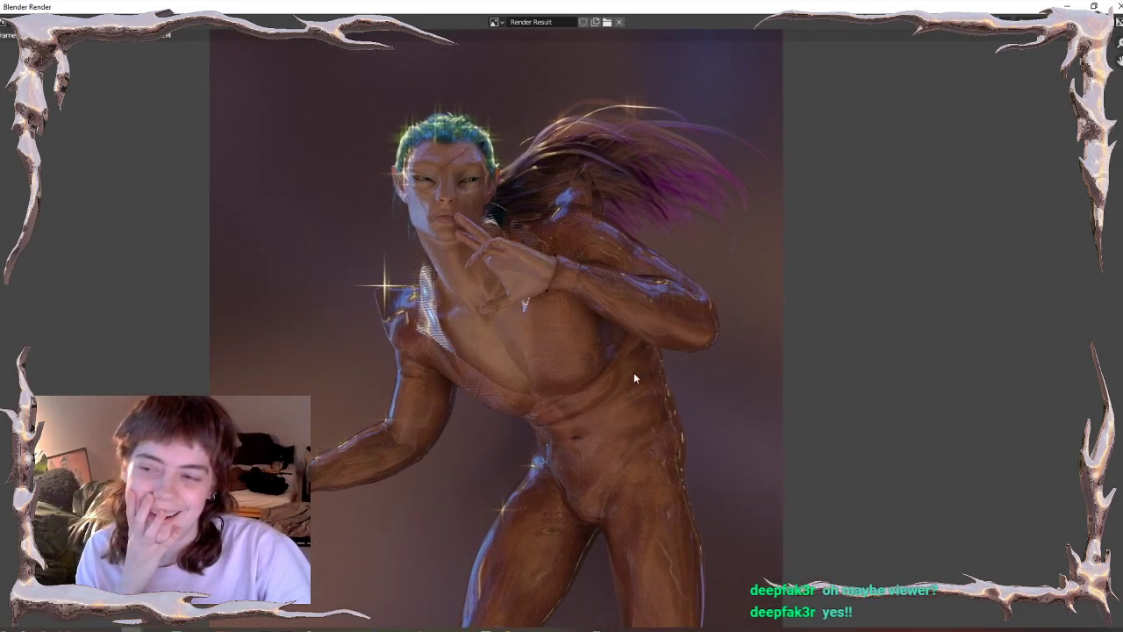
scroll(633, 378, up, 4)
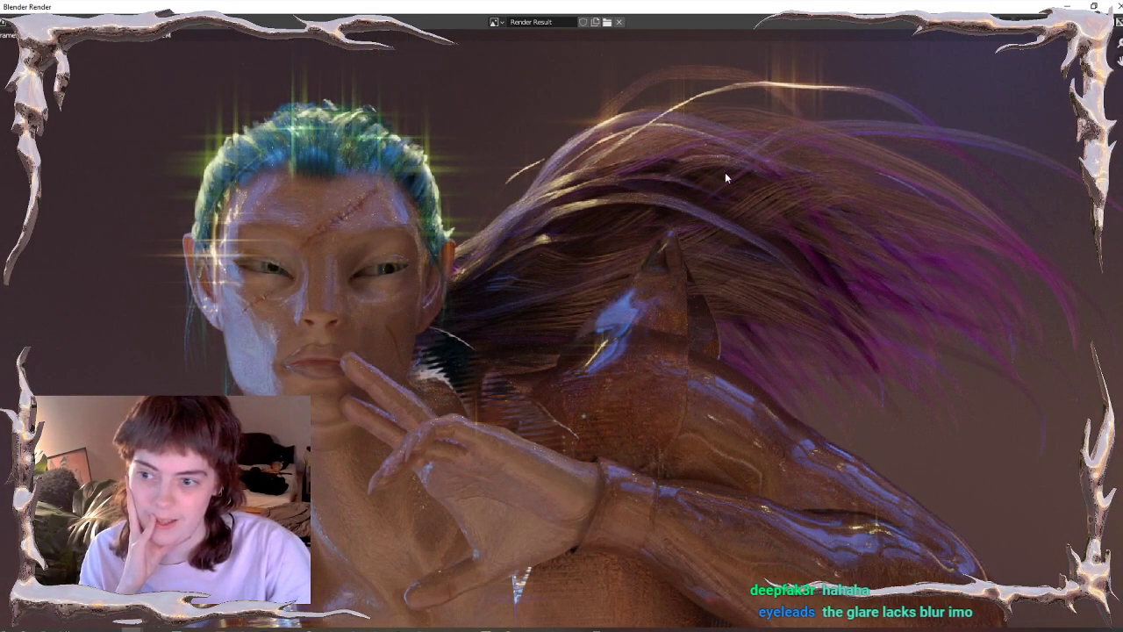
scroll(754, 230, down, 4)
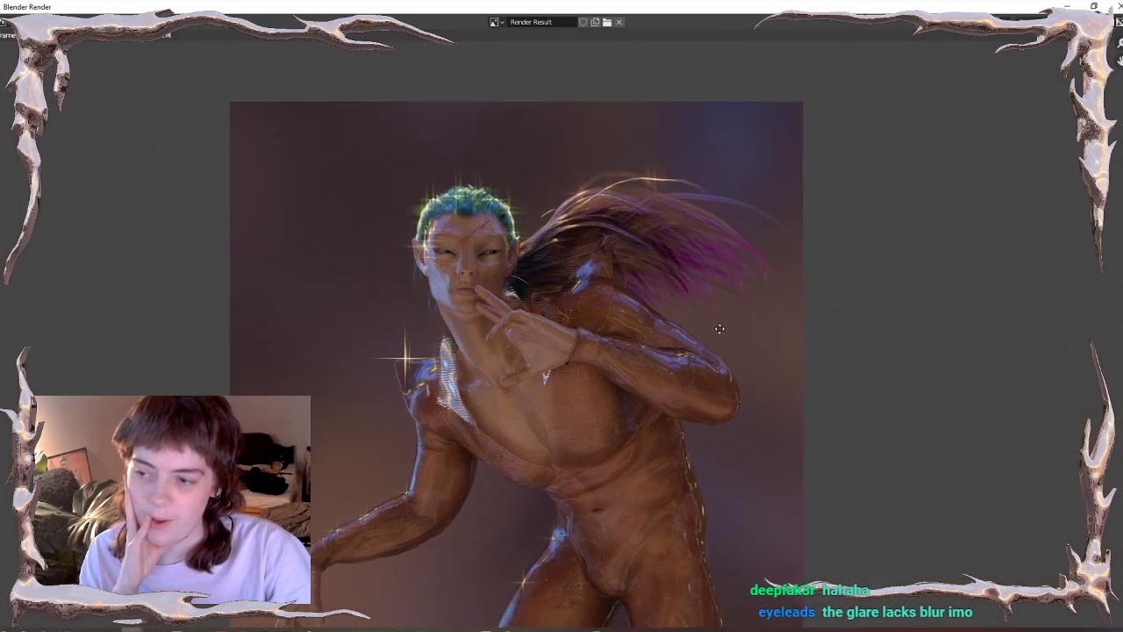
key(Escape)
key(F11)
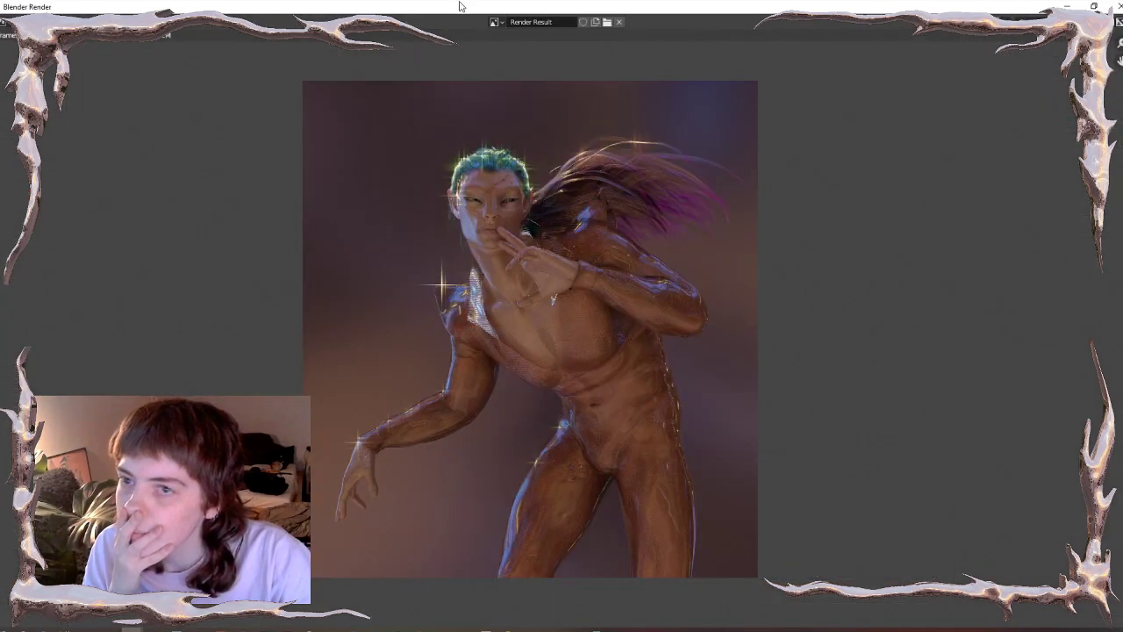
key(Escape)
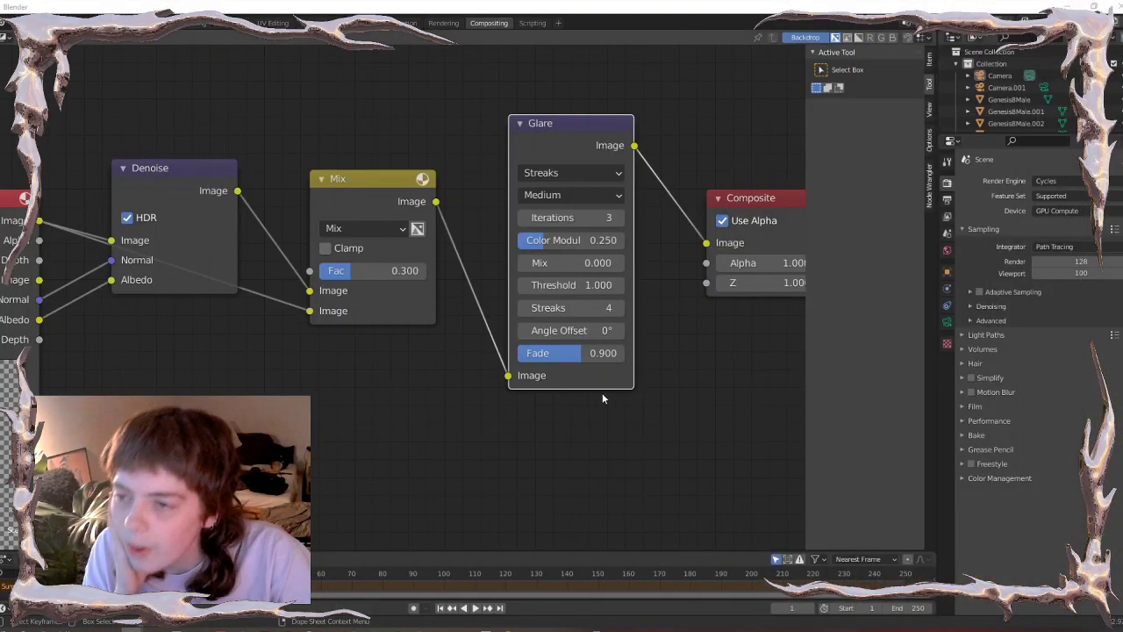
- Add a Viewer node fed by the Glare image output and render the image again
scroll(489, 399, down, 4)
click(328, 414)
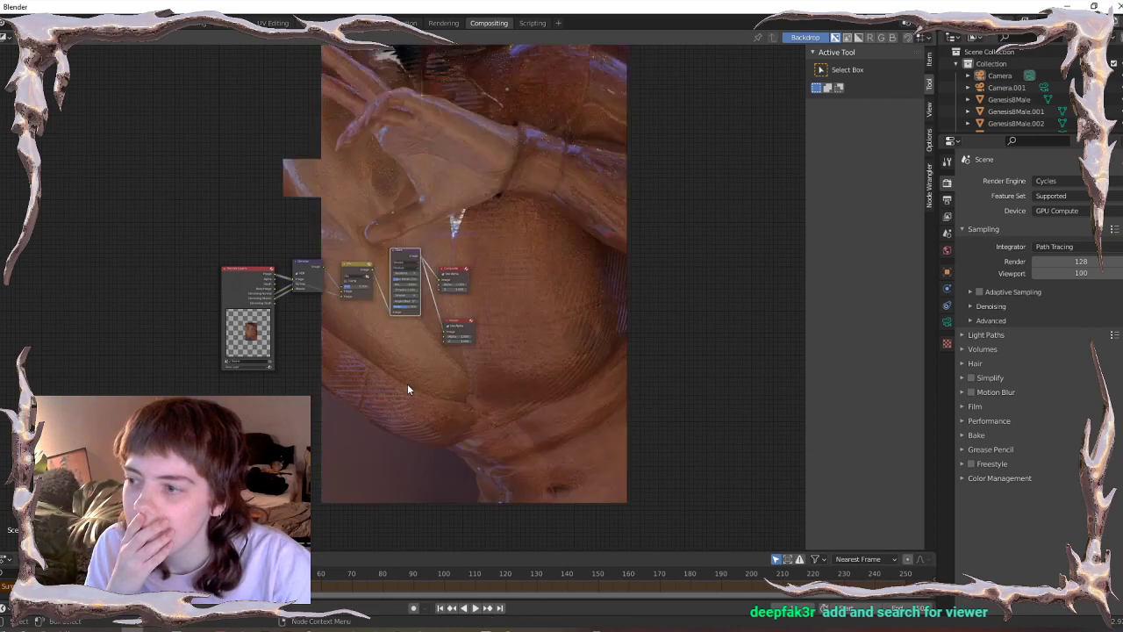
scroll(407, 386, up, 5)
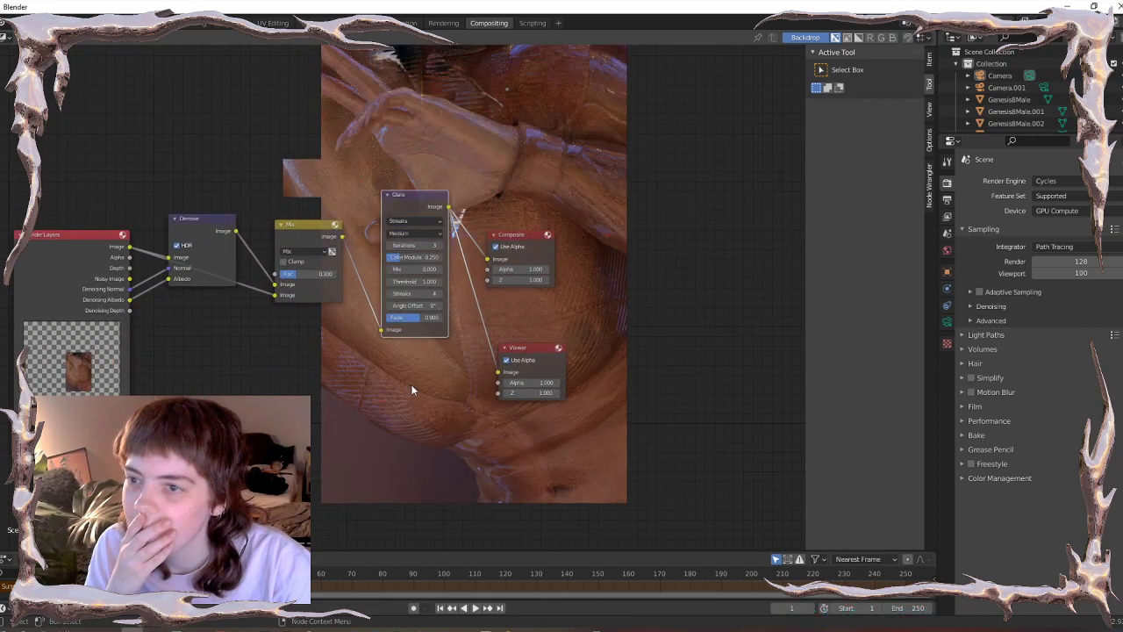
scroll(541, 407, up, 2)
key(F12)
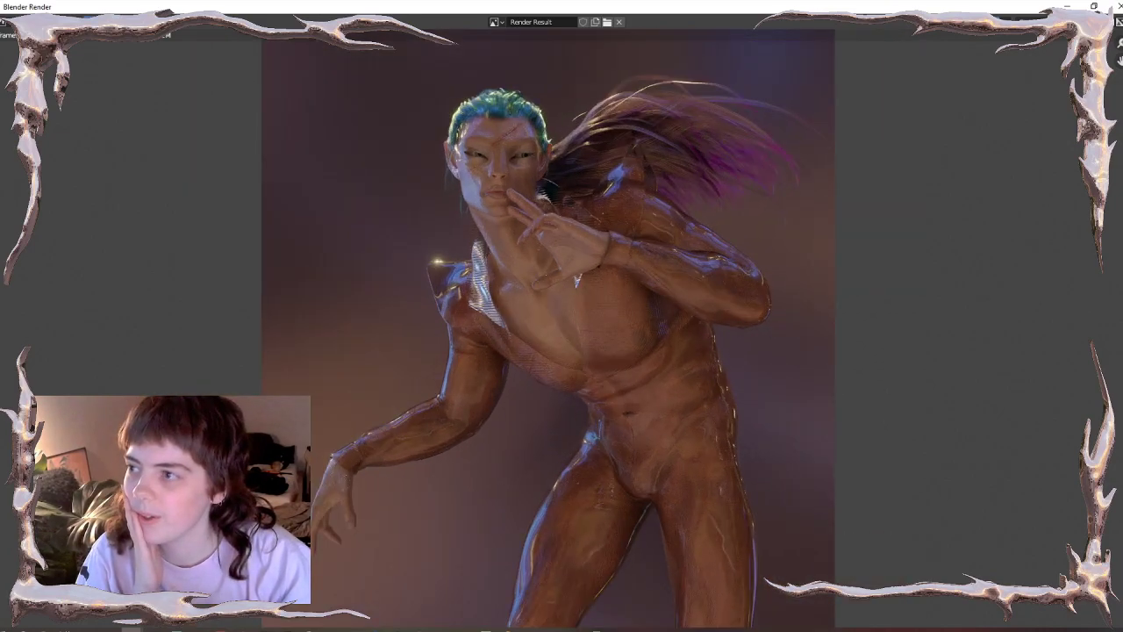
- Save the rendered full-figure image as a file
click(95, 22)
click(113, 97)
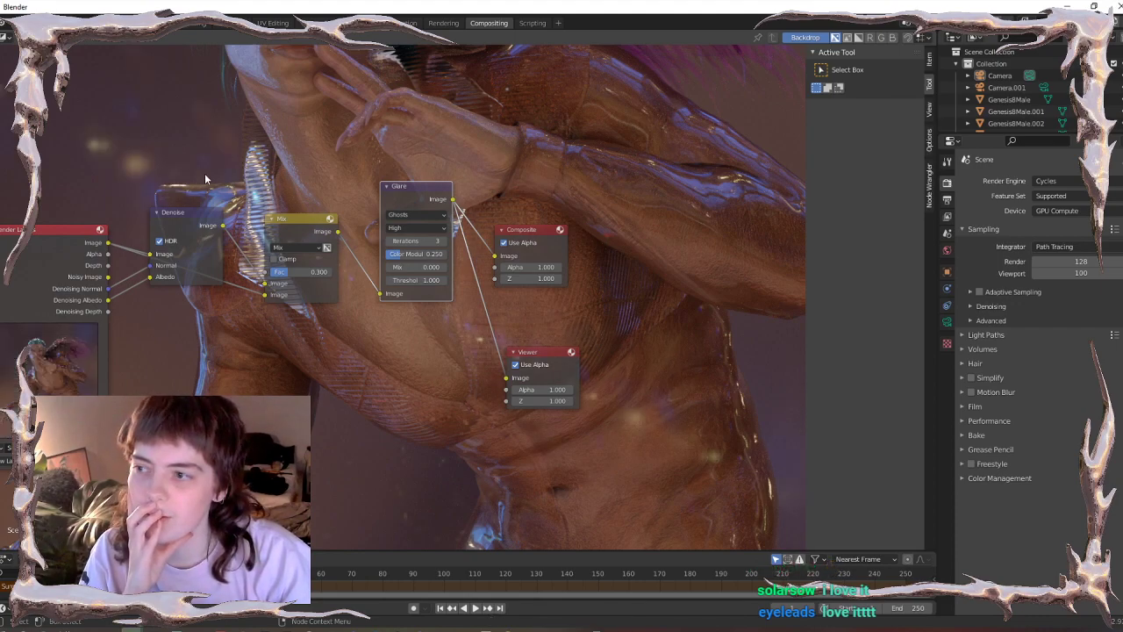
- Try the Simple Star type on the Glare node and undo the change
scroll(316, 167, down, 2)
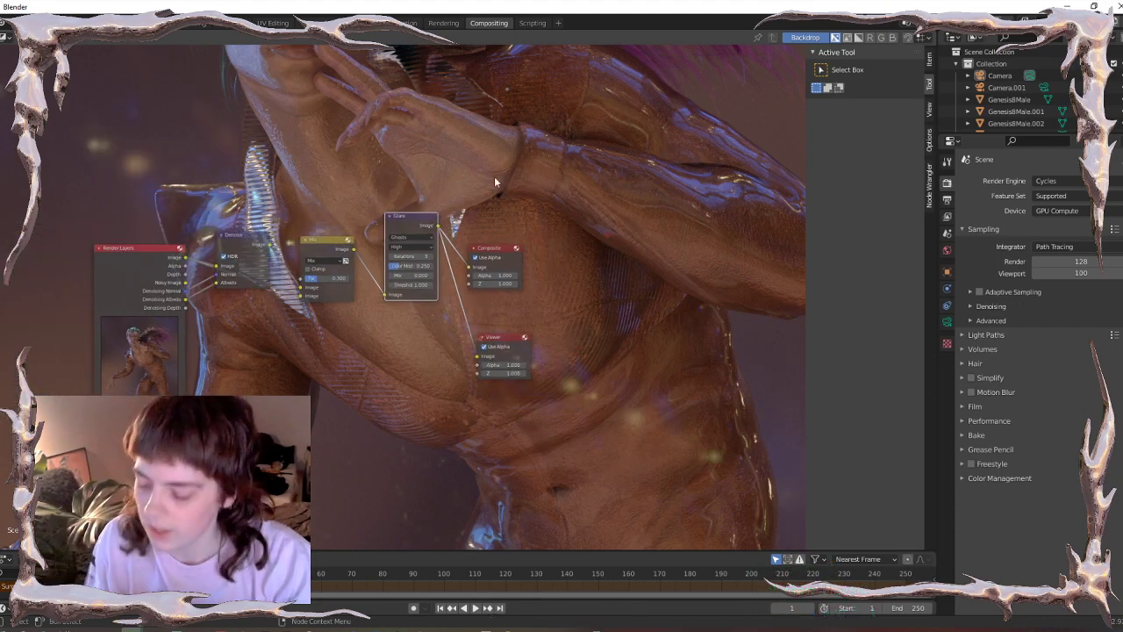
scroll(494, 177, up, 1)
click(441, 227)
click(448, 264)
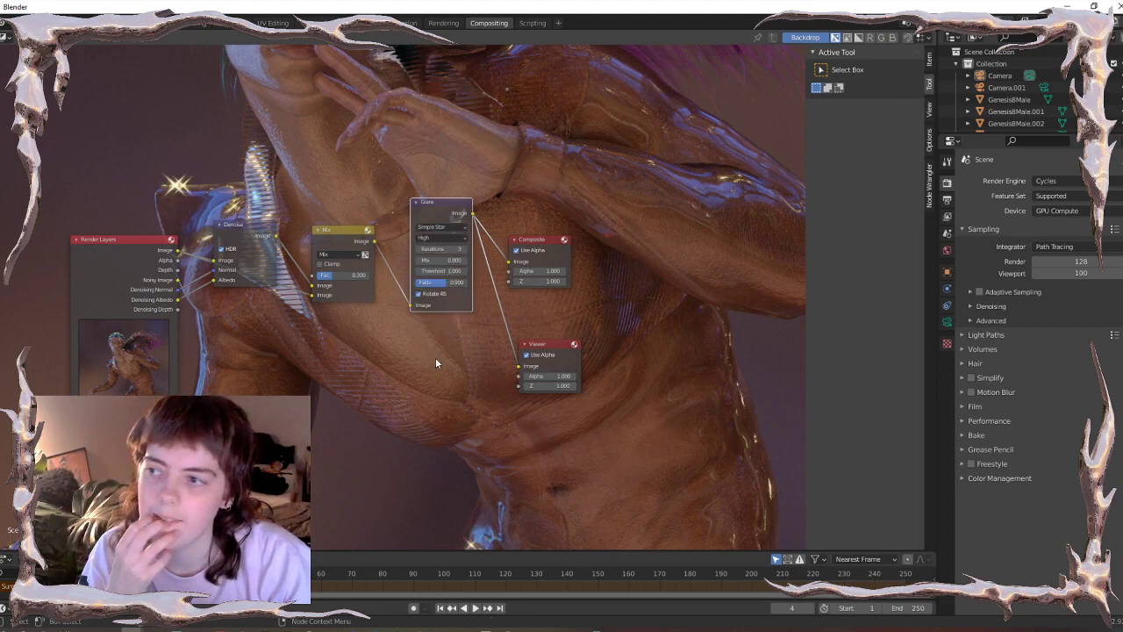
key(ctrl+z)
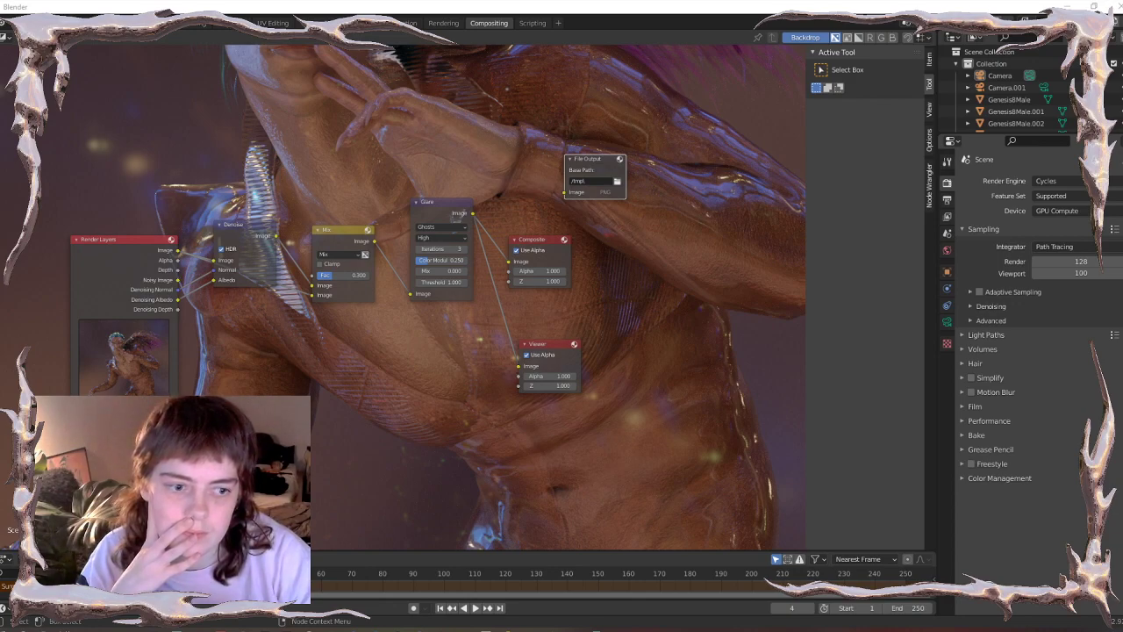
- Set the File Output node's base path to the chosen folder and connect the Glare image output to it
click(906, 316)
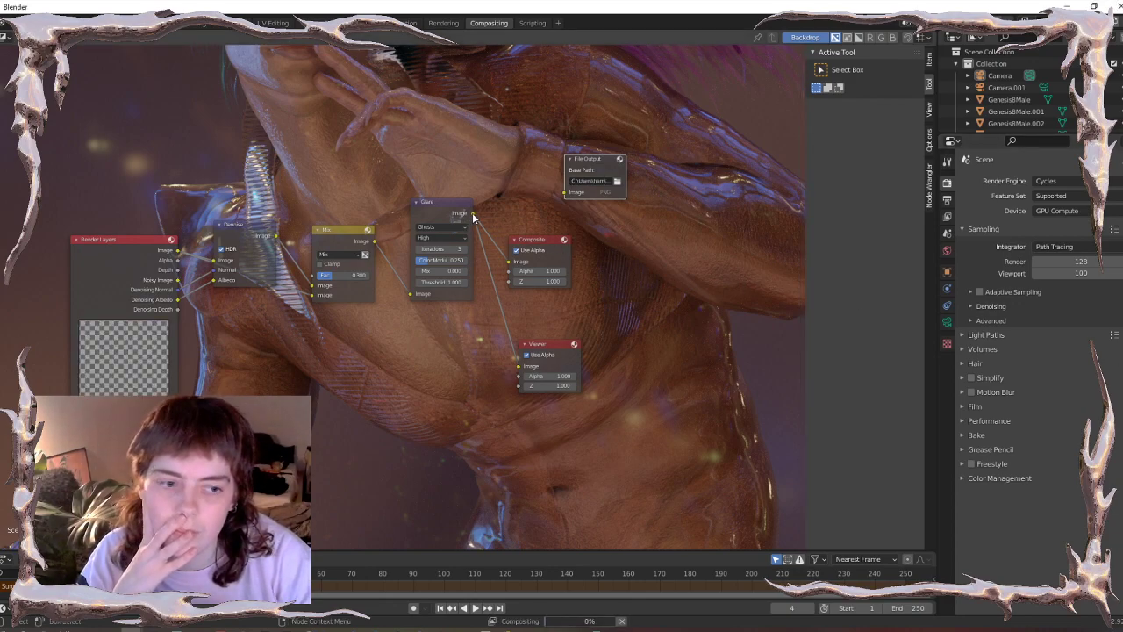
drag(474, 213, 564, 193)
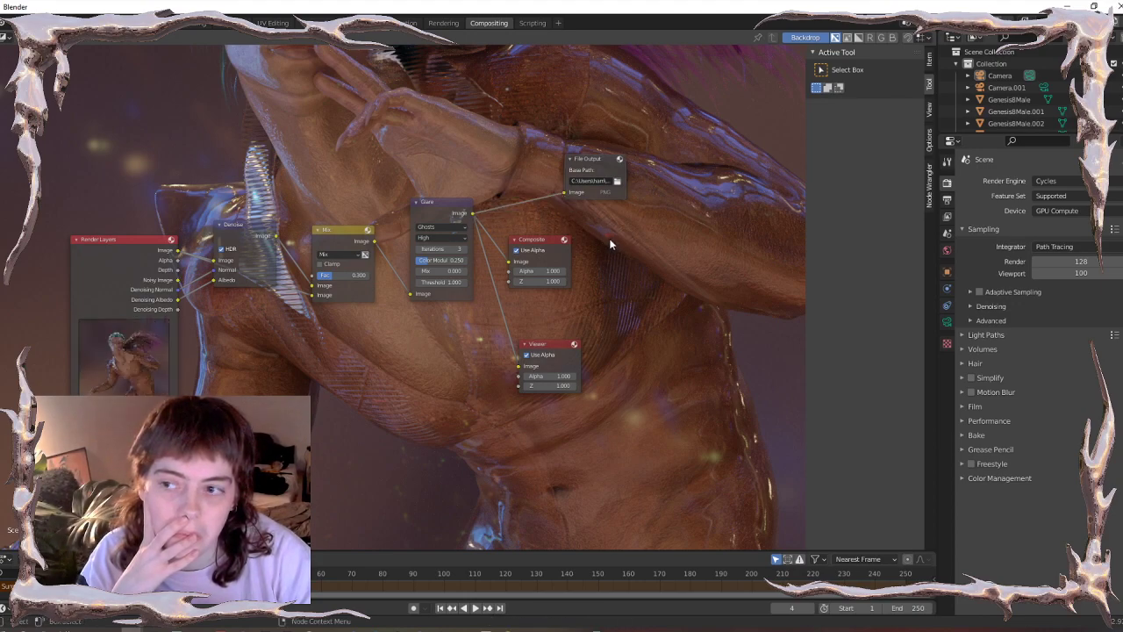
- Switch to File Explorer and check the crash1 image in the final folder
click(517, 630)
click(285, 247)
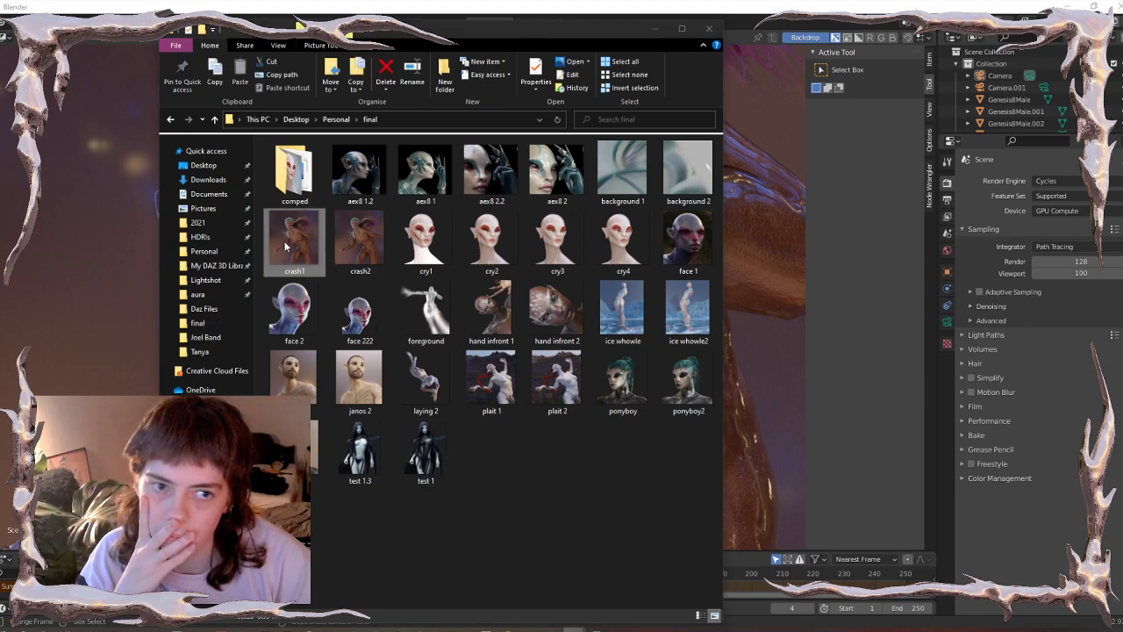
drag(287, 233, 266, 255)
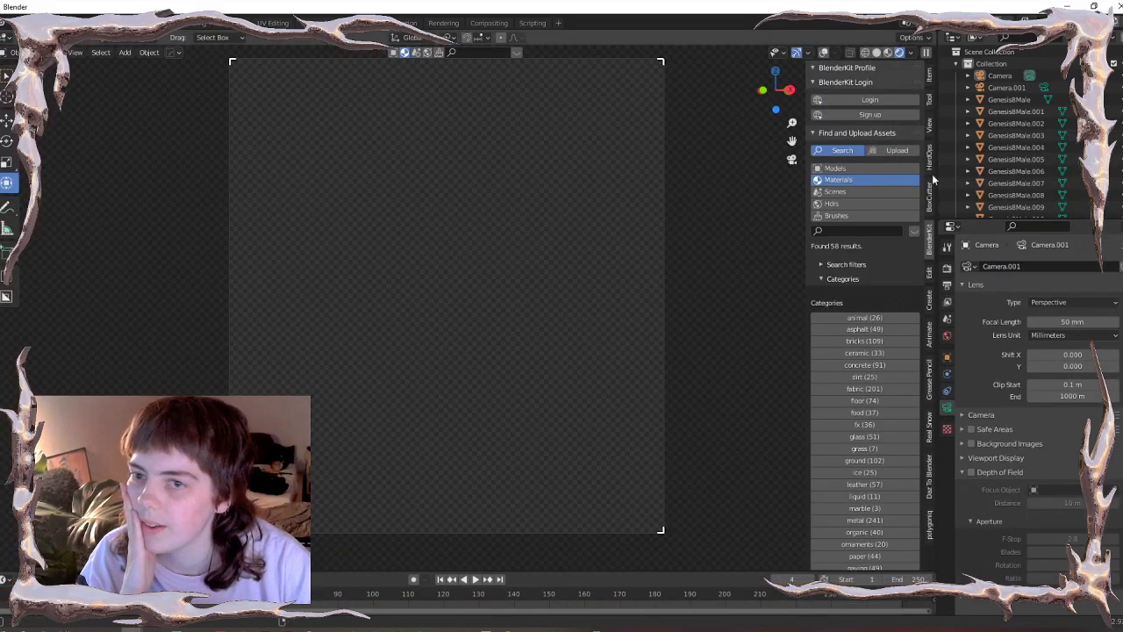
- Make Camera.001 the active camera, render the close-up and examine the character's face and hand
click(1043, 88)
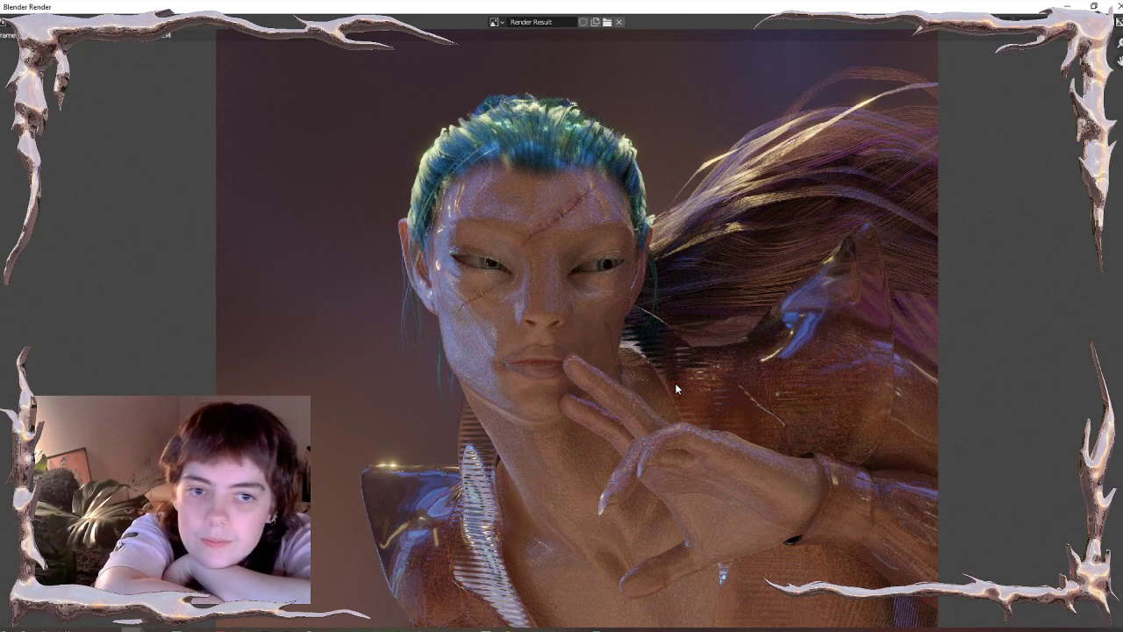
scroll(618, 317, down, 3)
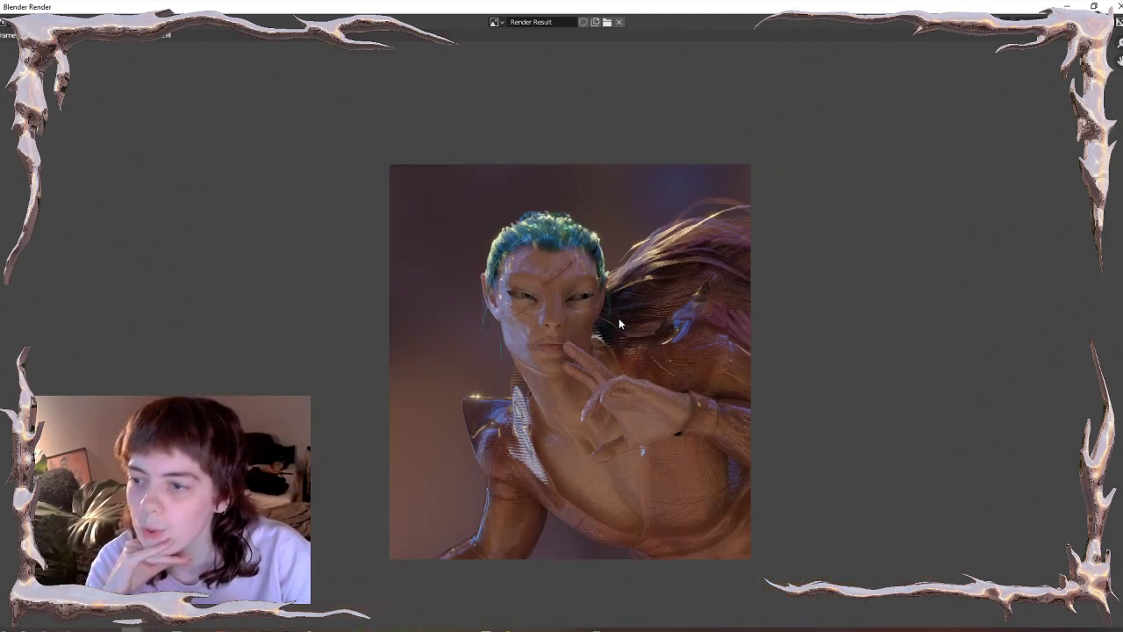
scroll(618, 317, up, 1)
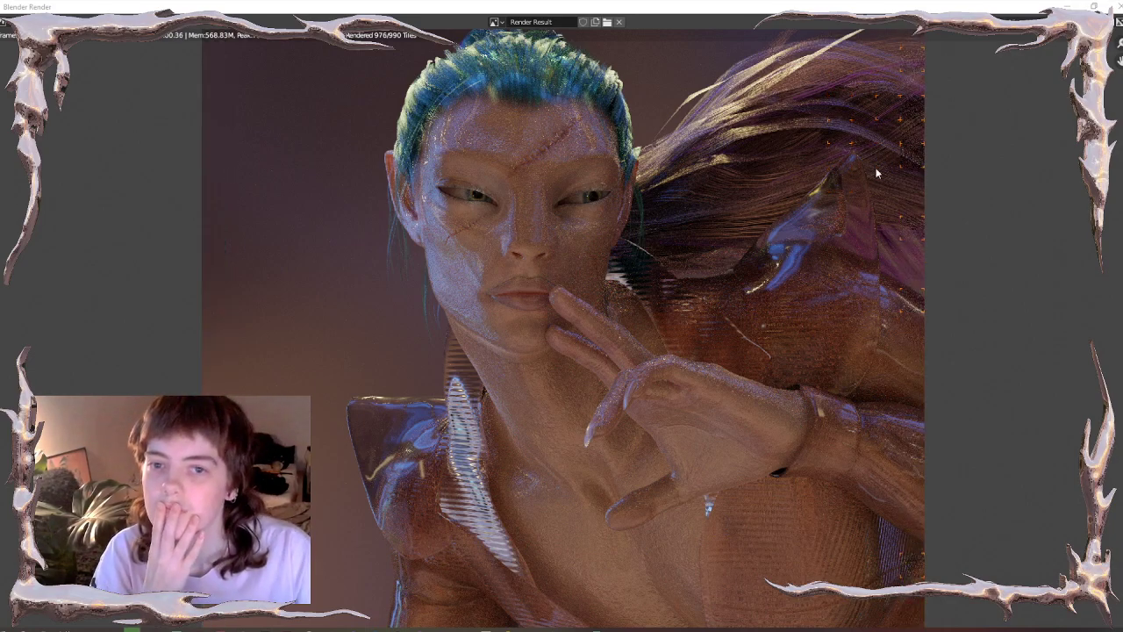
scroll(847, 209, up, 3)
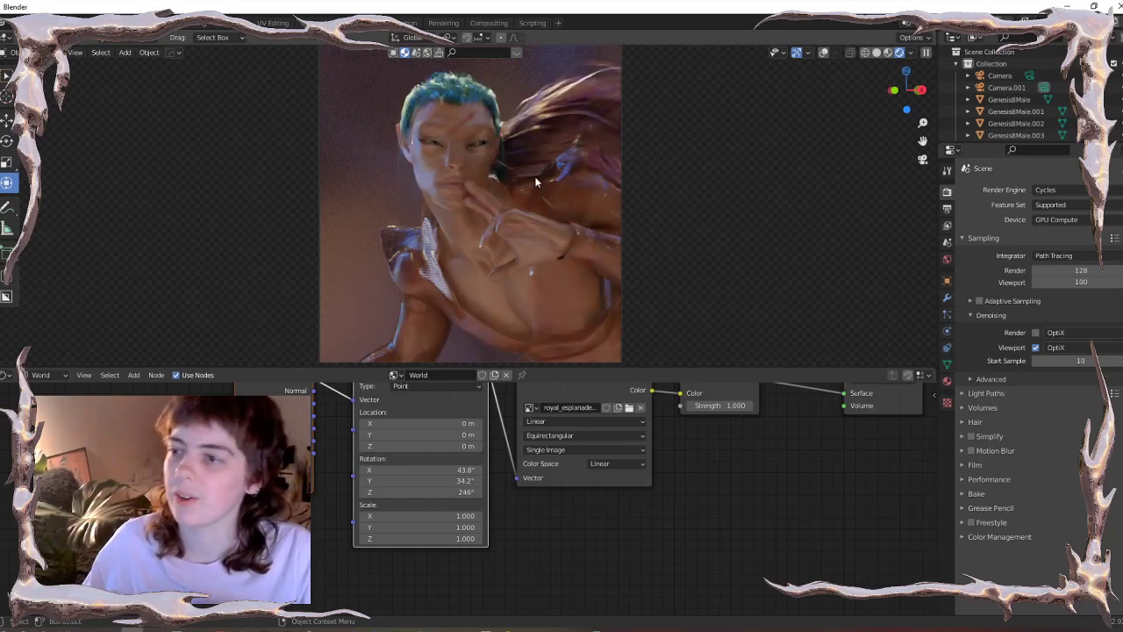
scroll(536, 180, up, 5)
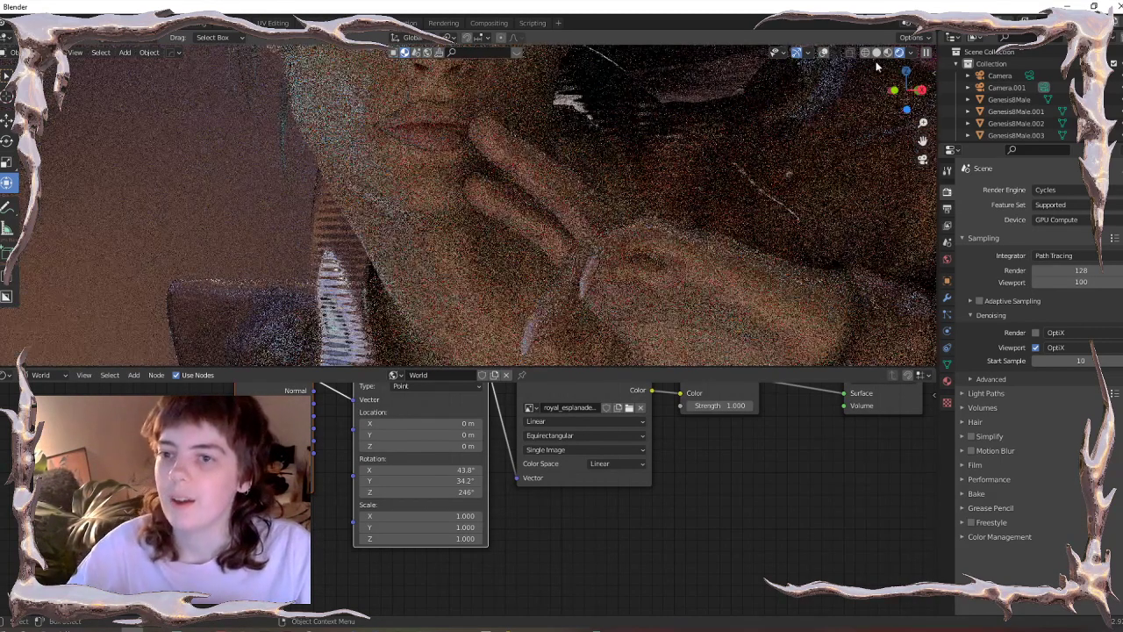
- Switch to Photoshop and examine the mouth and hand in the crashclose 2 render up close
click(875, 51)
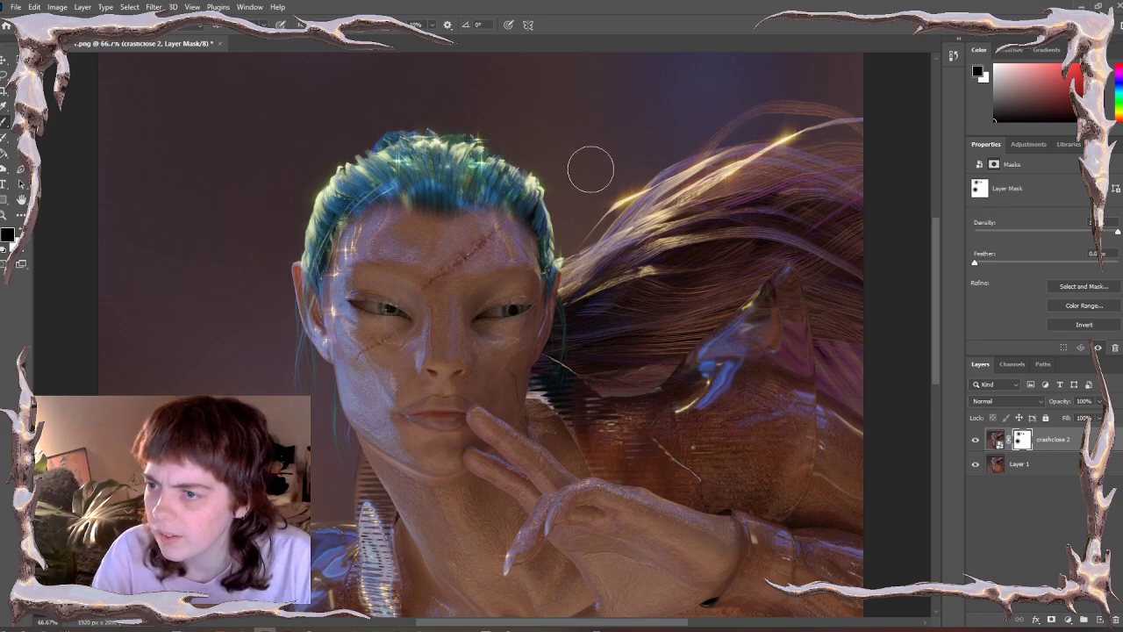
alt+scroll(590, 171, up, 5)
drag(591, 170, 535, 379)
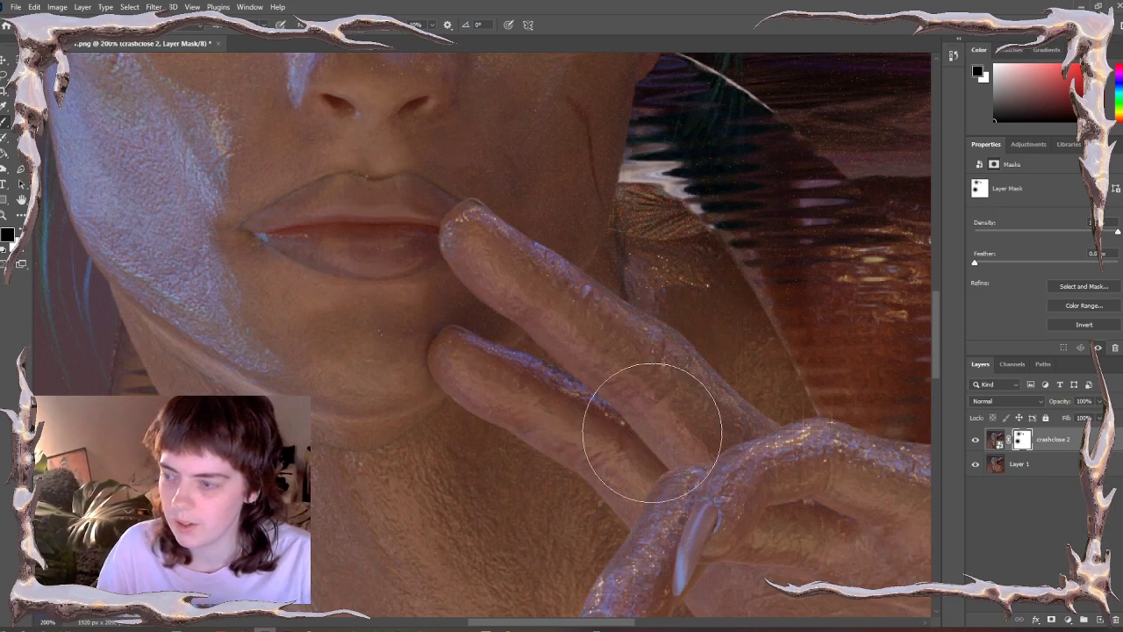
alt+scroll(651, 431, up, 3)
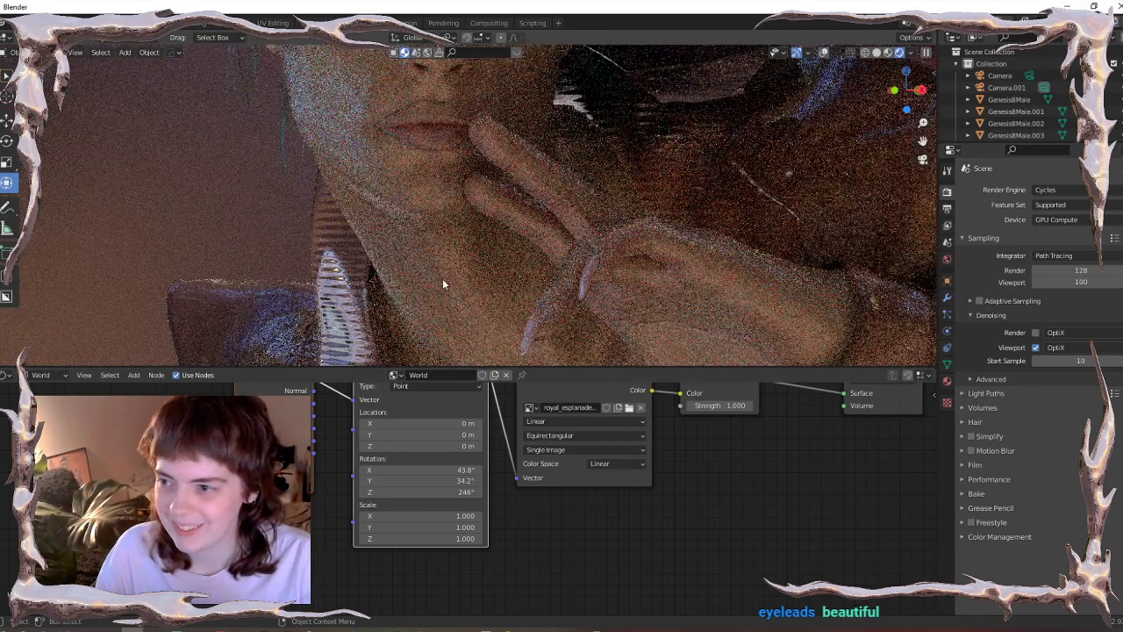
- Switch to Blender, lasso-select the neck and chest vertices of the body mesh and try extruding them
scroll(443, 283, up, 5)
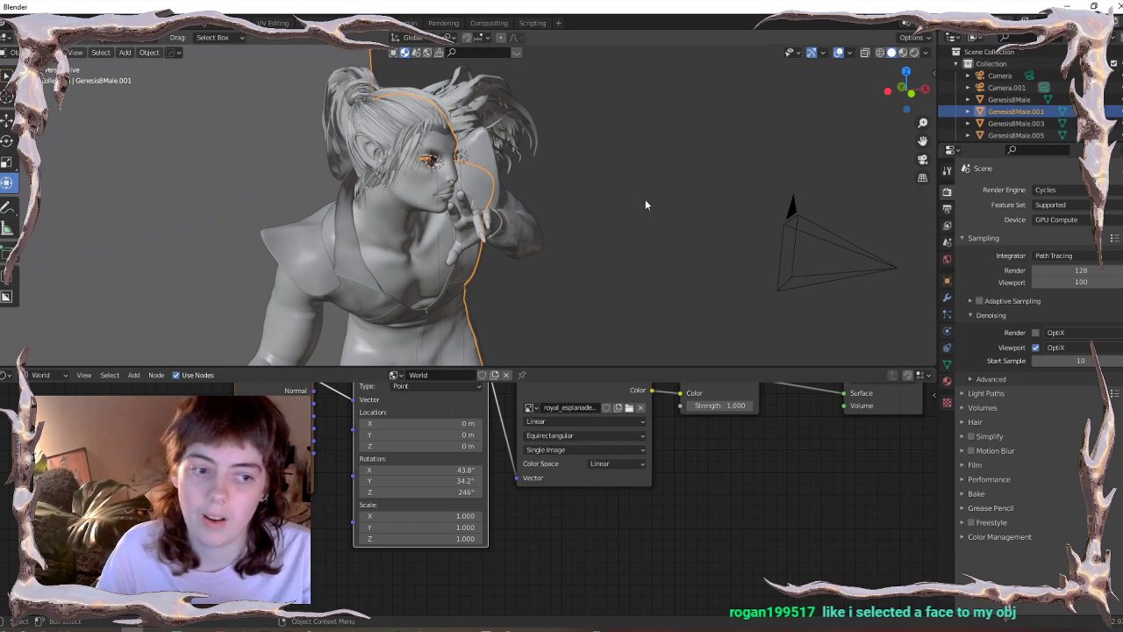
mouse_move(645, 205)
ctrl+right_down()
mouse_move(660, 252)
mouse_move(624, 260)
ctrl+right_up()
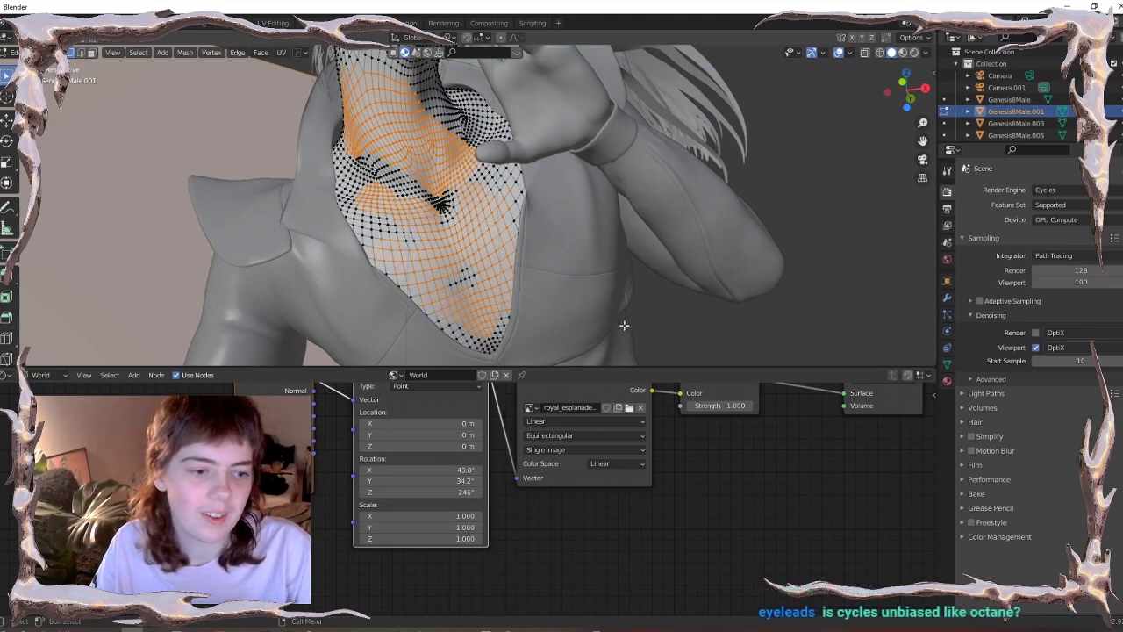
key(e)
click(574, 5)
scroll(700, 234, down, 2)
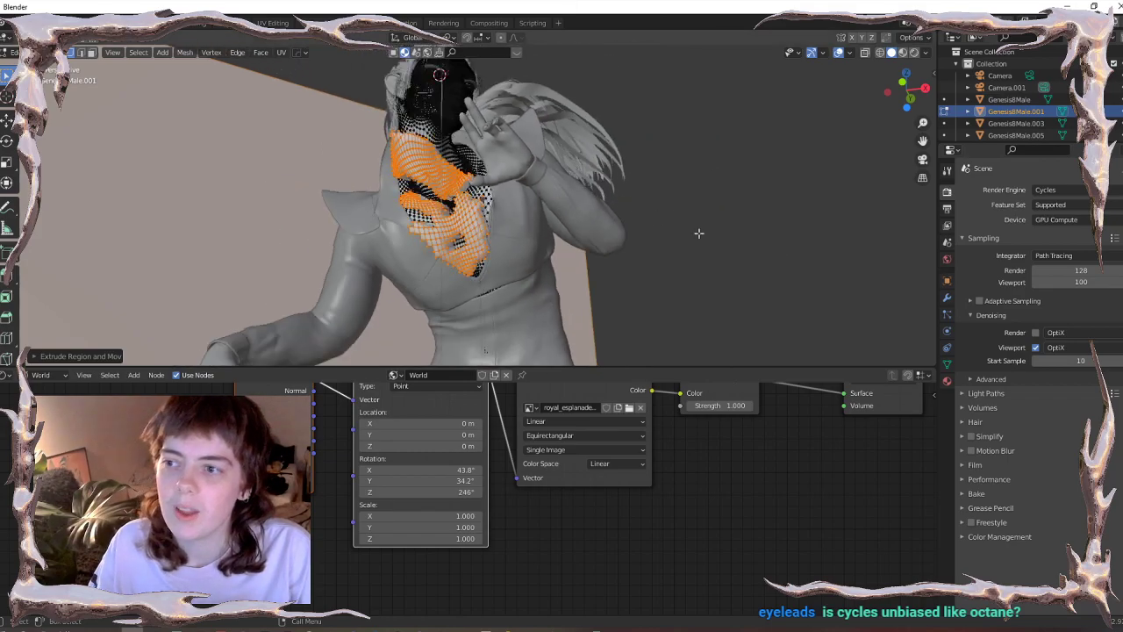
click(783, 261)
- Undo the extrusion of the neck and chest vertices
scroll(564, 261, down, 2)
middle_drag(564, 262, 536, 311)
key(ctrl+z)
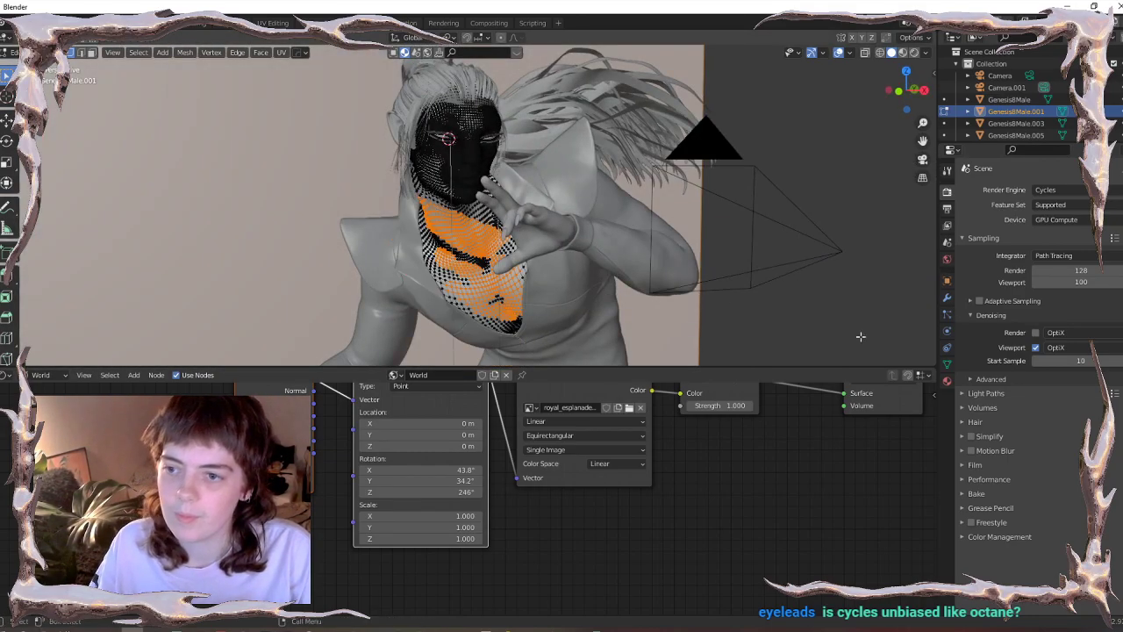
key(ctrl+z)
- Switch to Chrome and read the answer to "Is cycles a good renderer?" in the search results
key(alt+Tab)
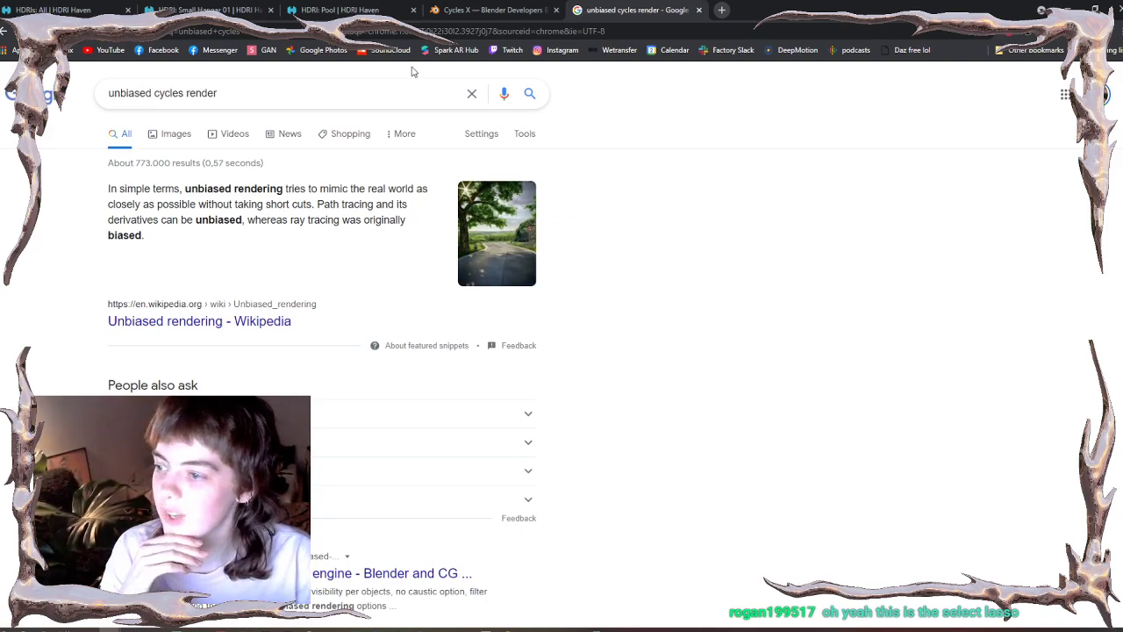
click(210, 443)
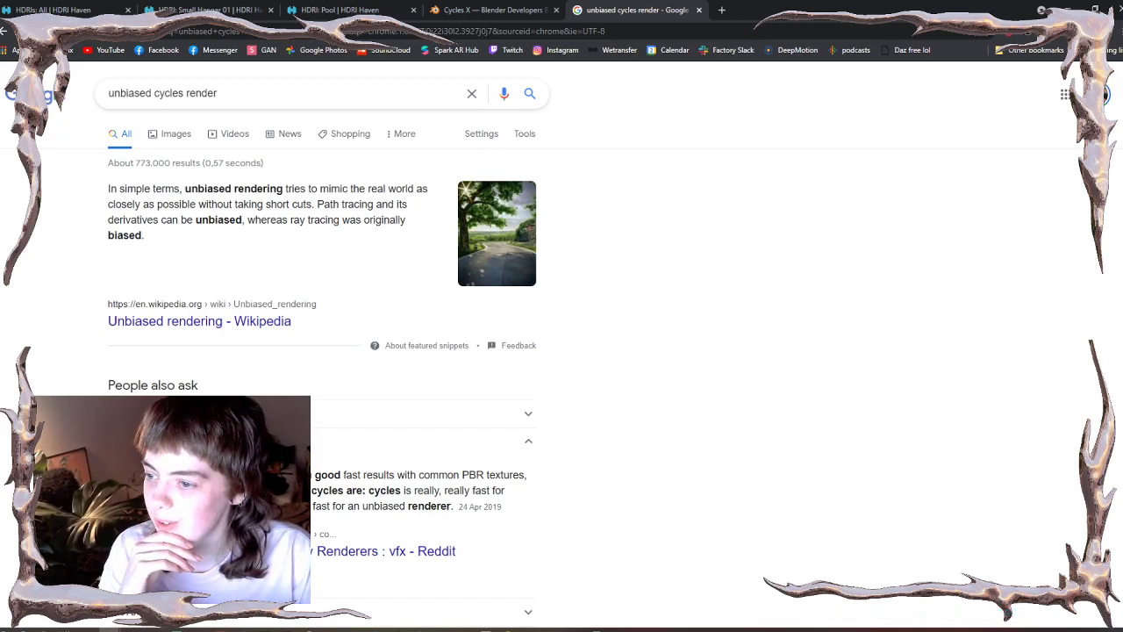
drag(335, 509, 430, 508)
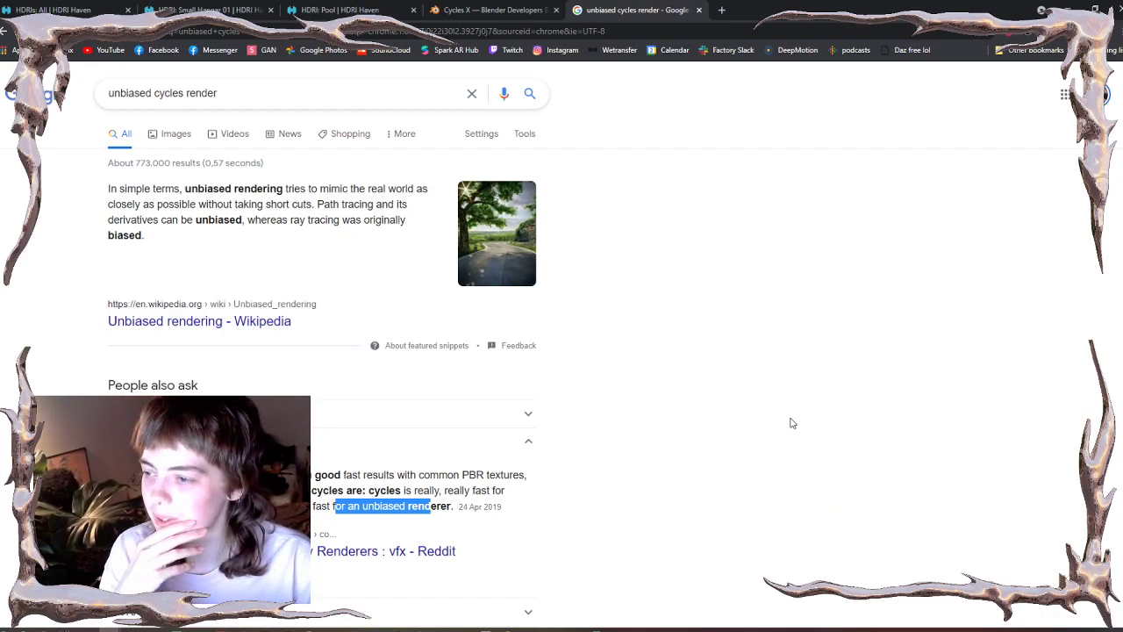
- Read the Reddit thread "Comparing Cycles to other industry Renderers" and return to the search results
scroll(790, 421, down, 2)
scroll(356, 439, down, 1)
click(346, 254)
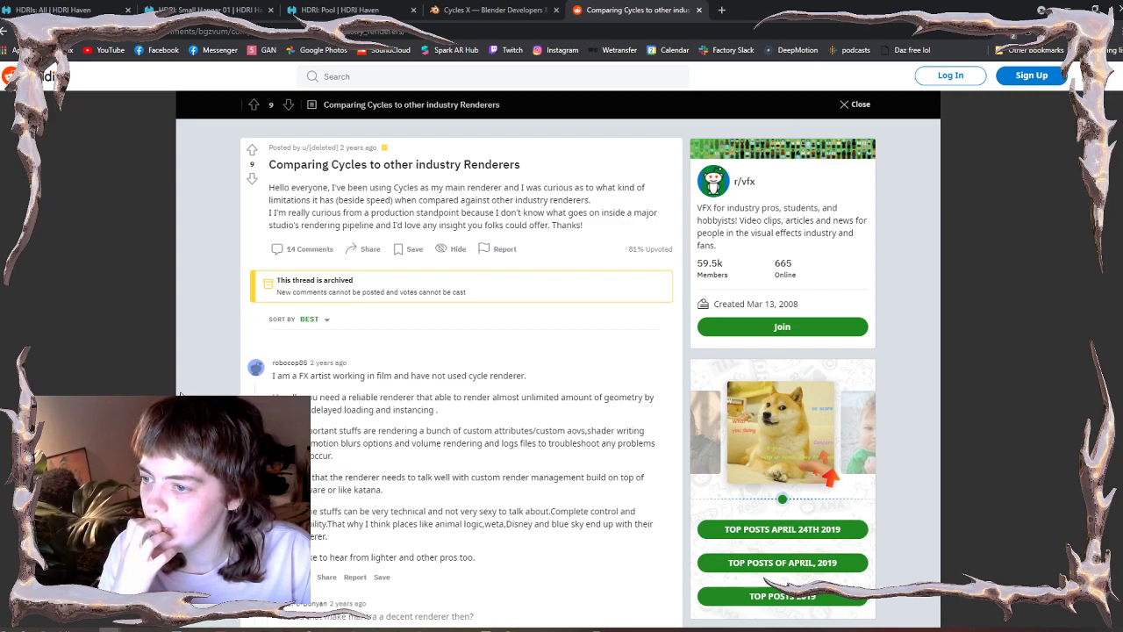
scroll(180, 395, down, 2)
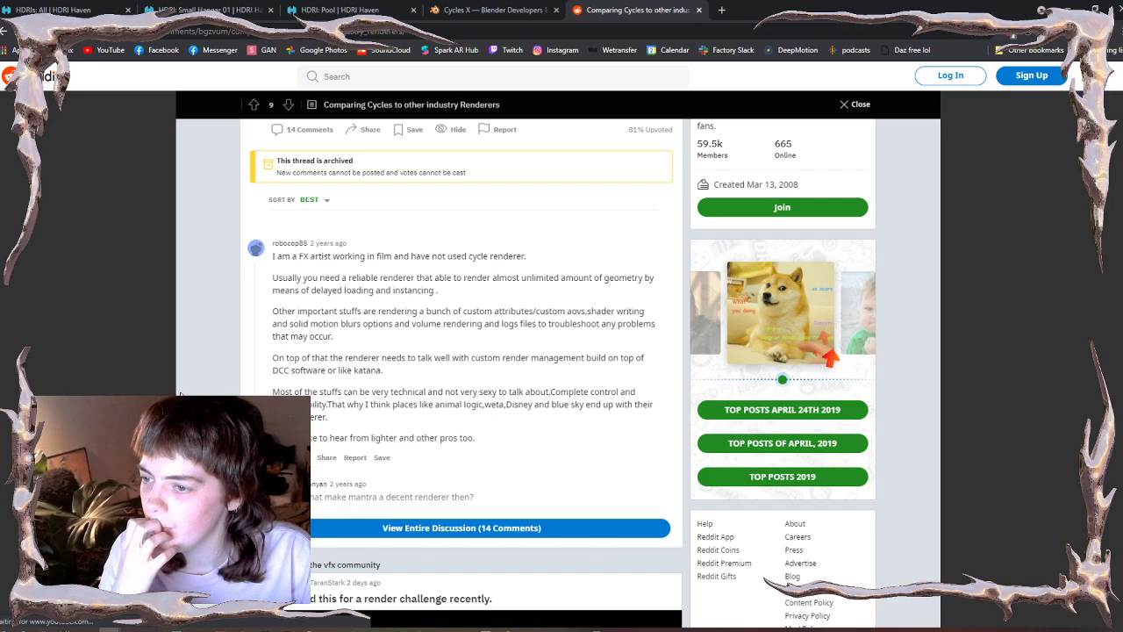
click(3, 32)
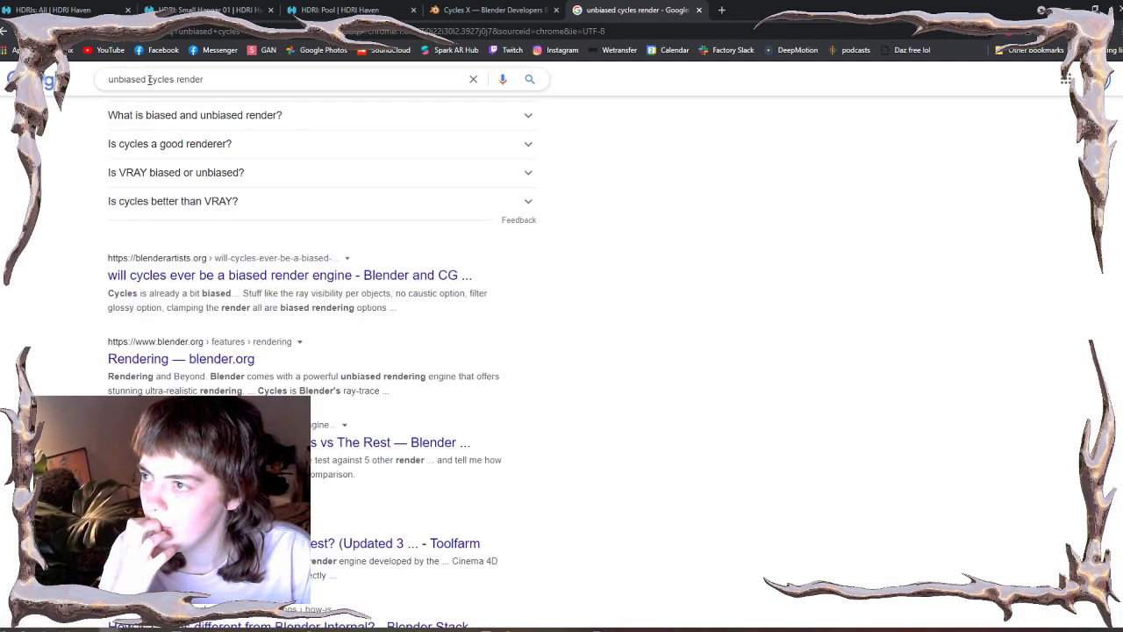
- Search Google for "is cycles unbiased render" and read the featured answer
drag(149, 79, 87, 85)
text(is cycles )
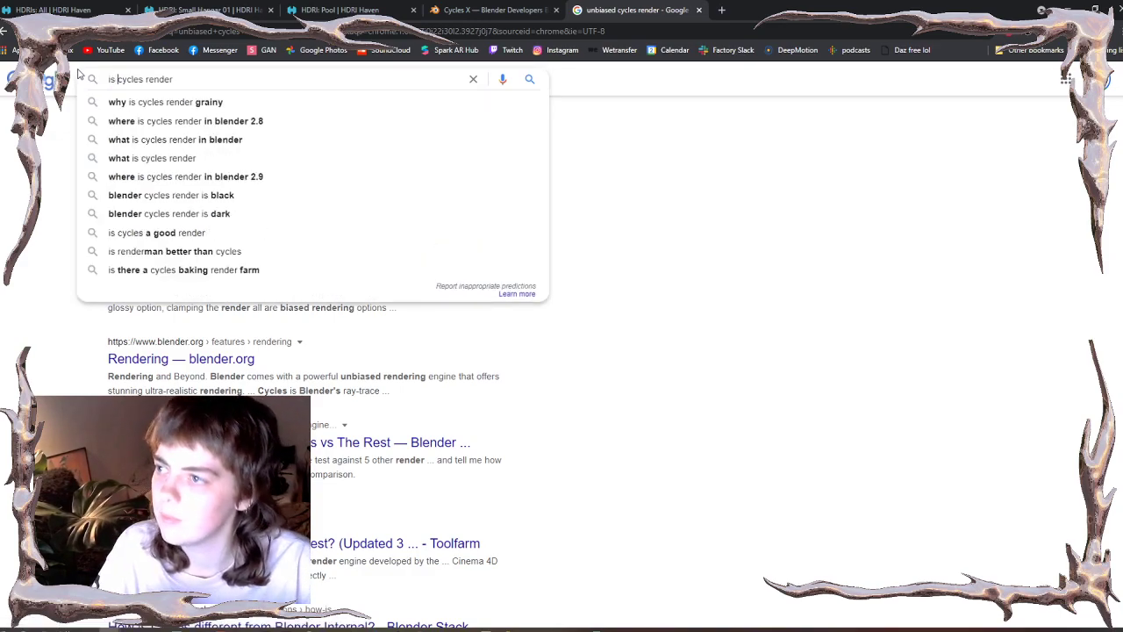
text(unbiased)
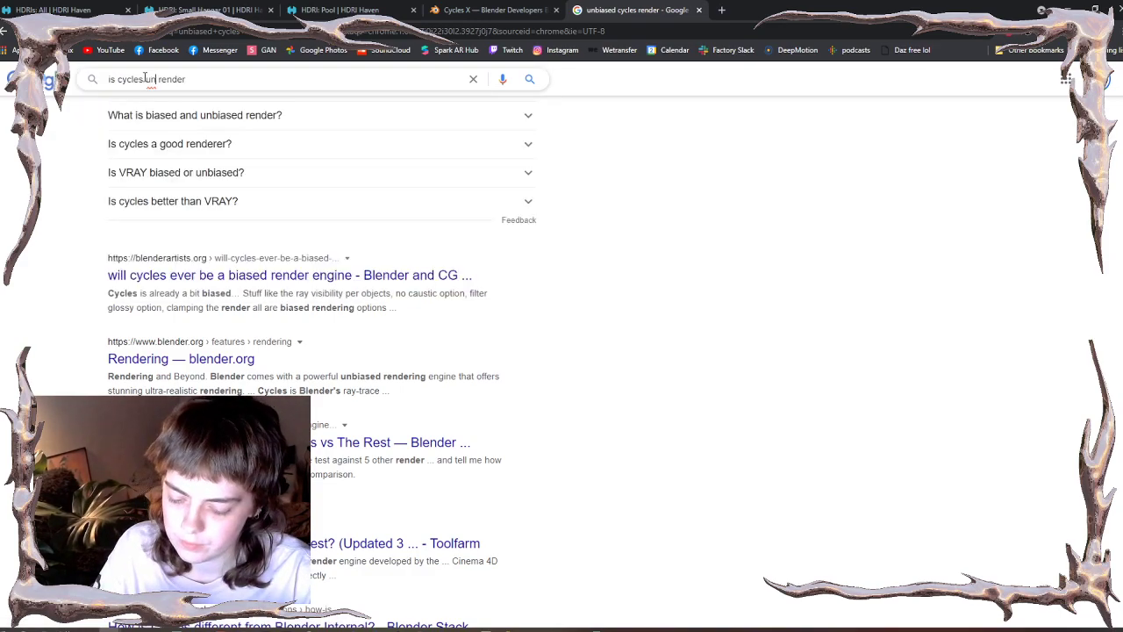
key(Return)
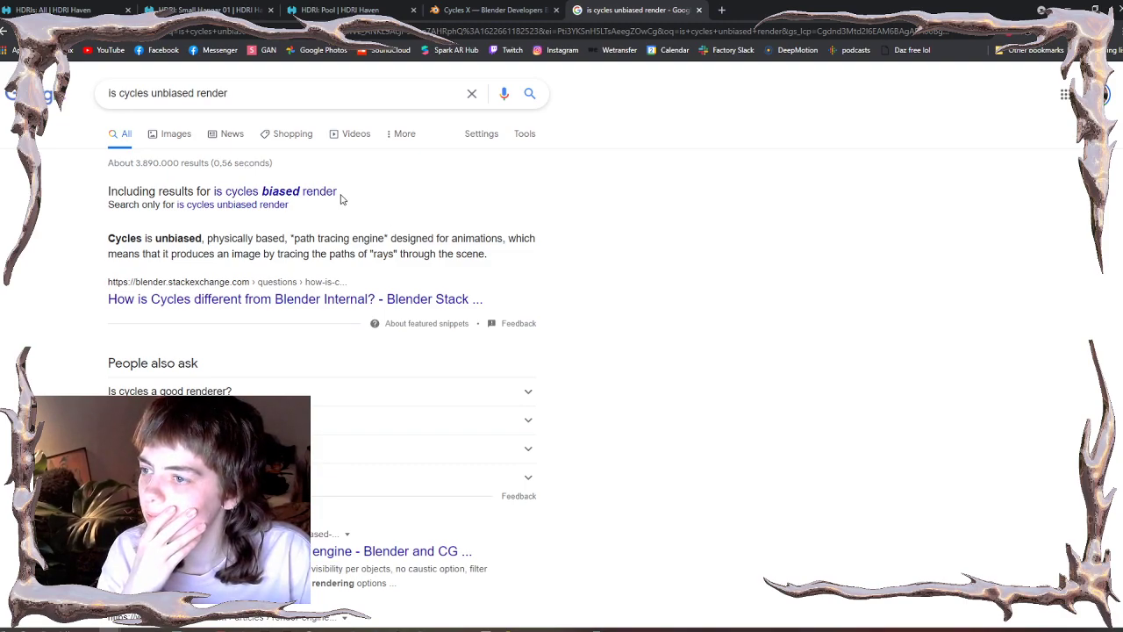
drag(115, 238, 634, 308)
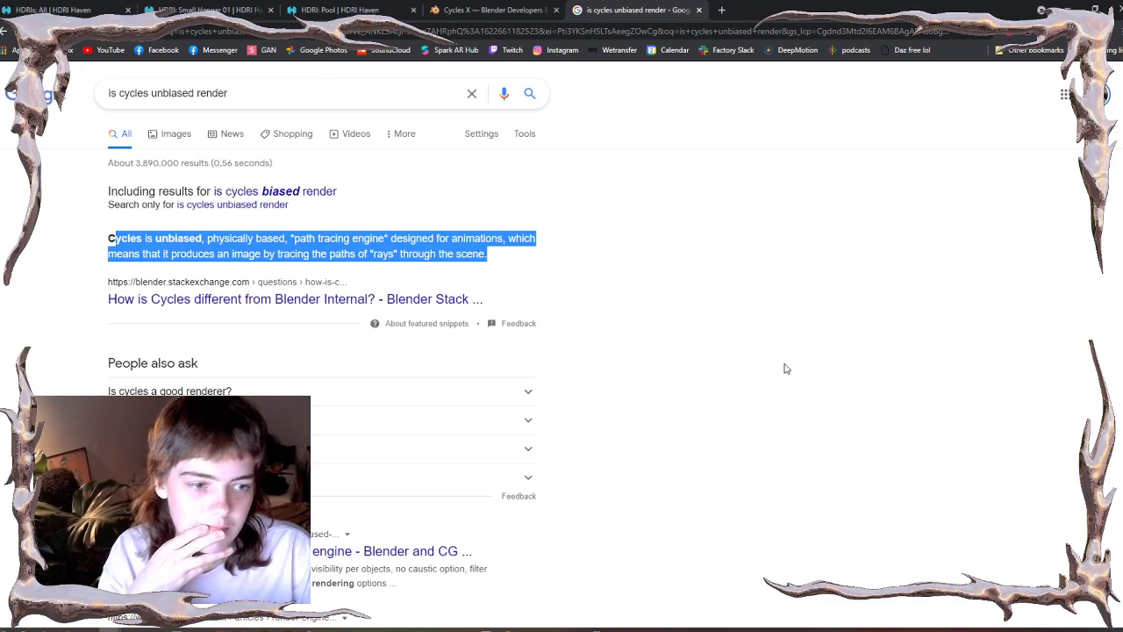
click(40, 321)
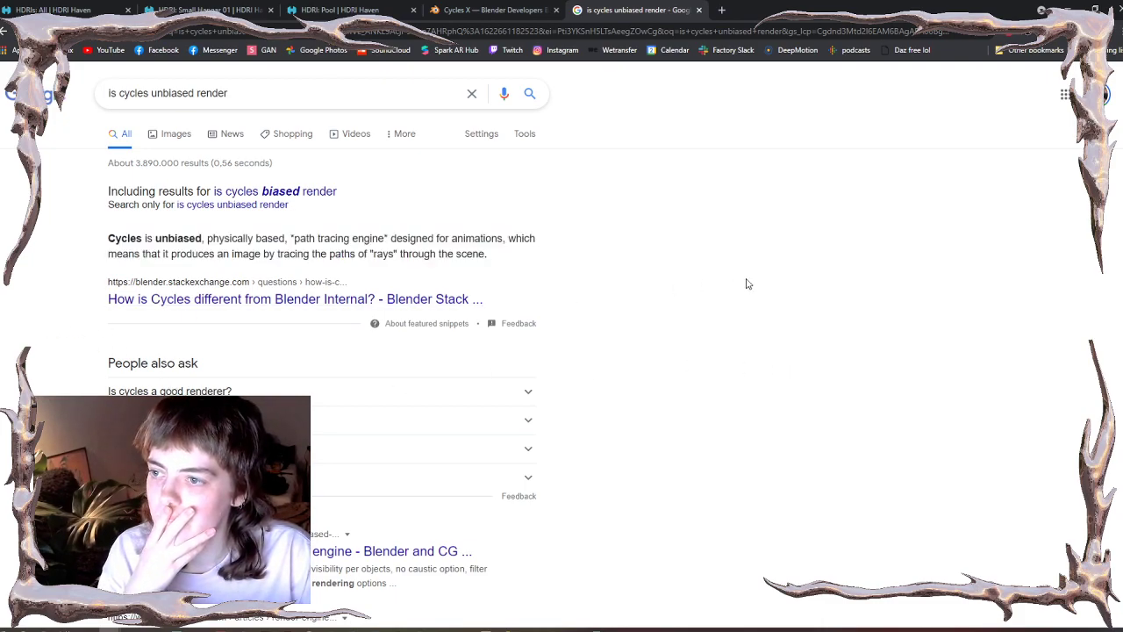
- Close the search results tab and switch through Blender to the close-up image in Photoshop
click(699, 10)
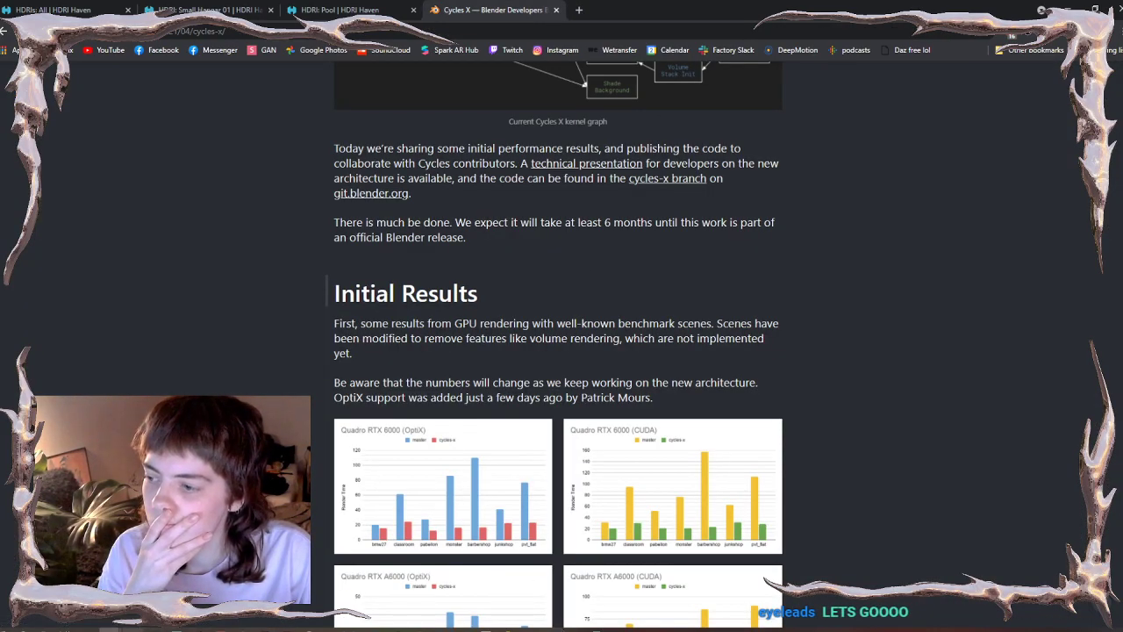
click(316, 629)
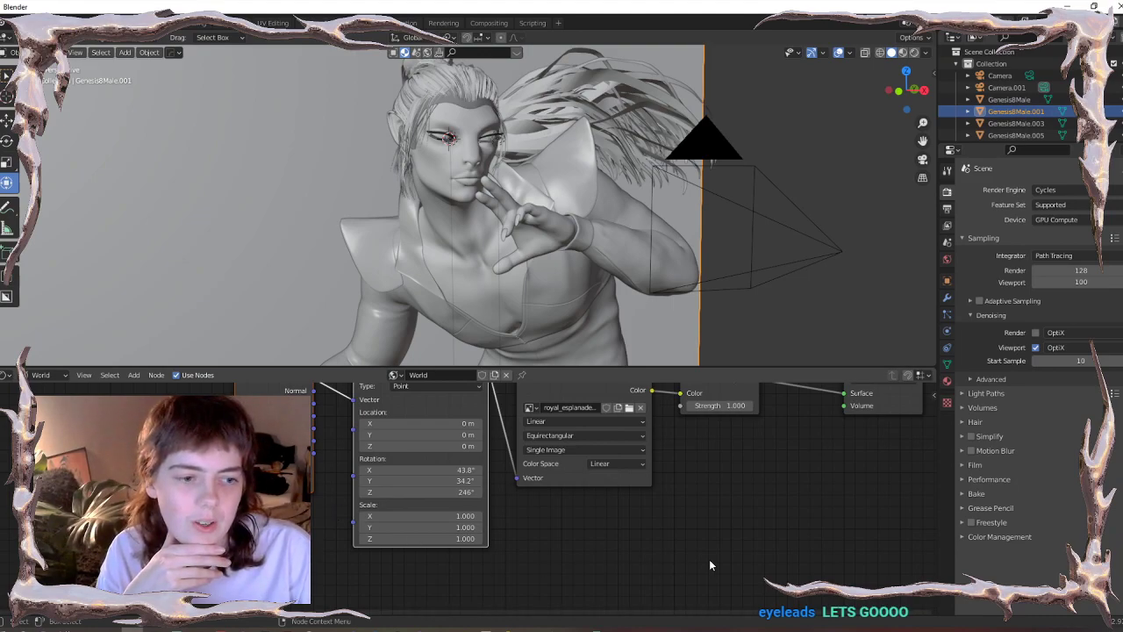
click(265, 629)
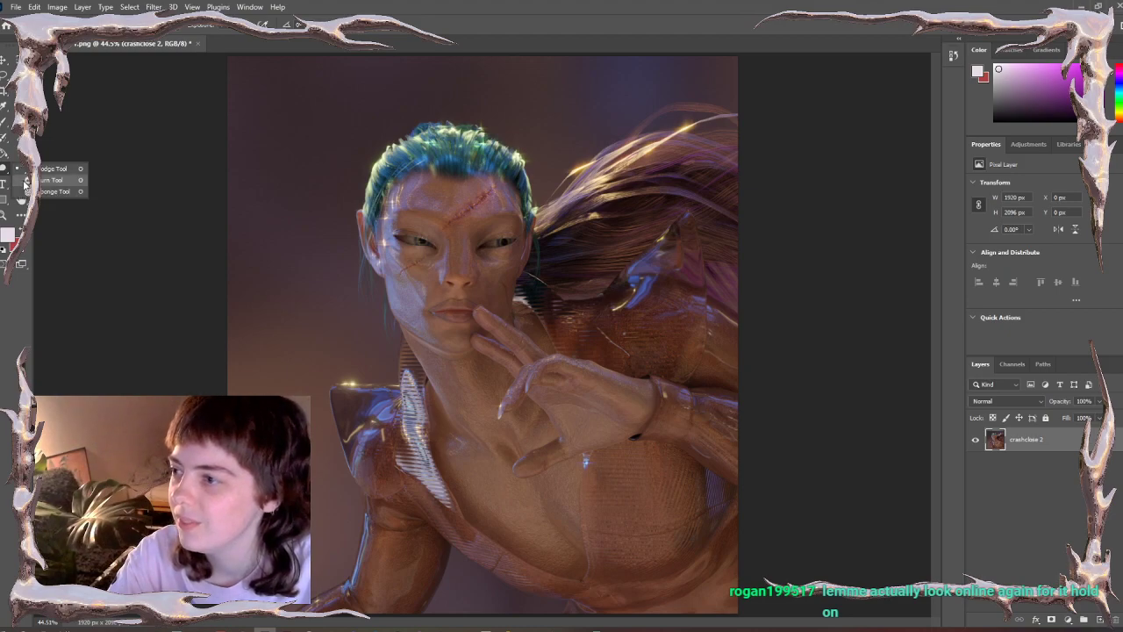
- Shrink the Burn tool's brush for retouching the close-up and enlarge it again slightly
key(bracketleft)
key(bracketleft)
key(bracketleft)
key(bracketleft)
key(bracketleft)
key(bracketleft)
key(bracketleft)
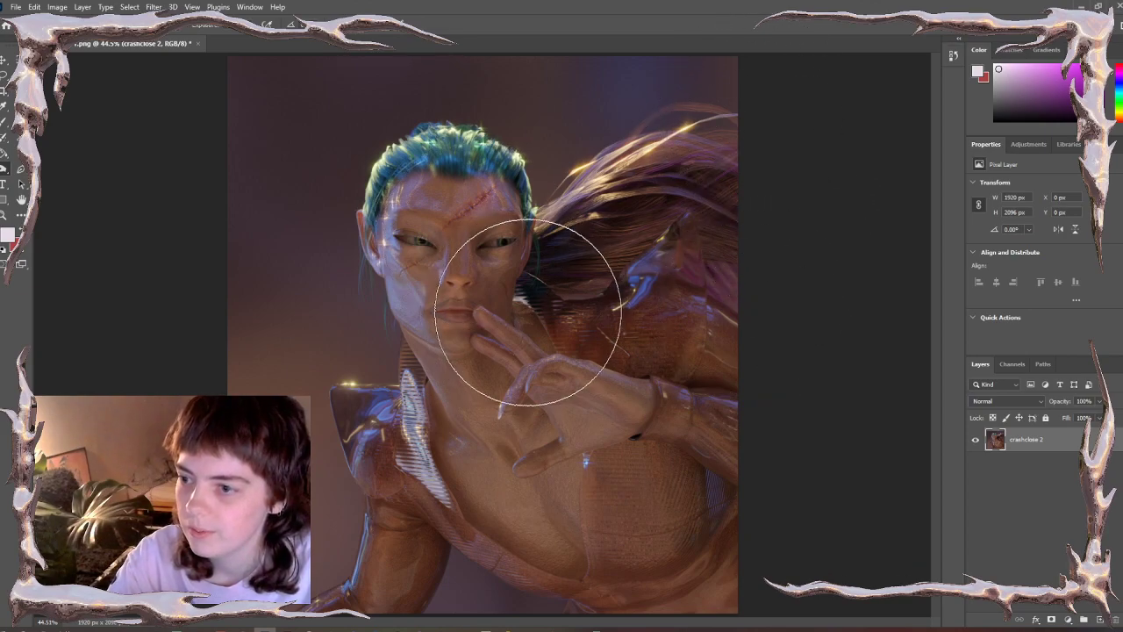
key(bracketleft)
key(bracketleft)
key(bracketleft)
key(bracketleft)
key(bracketleft)
key(bracketleft)
key(bracketleft)
key(bracketleft)
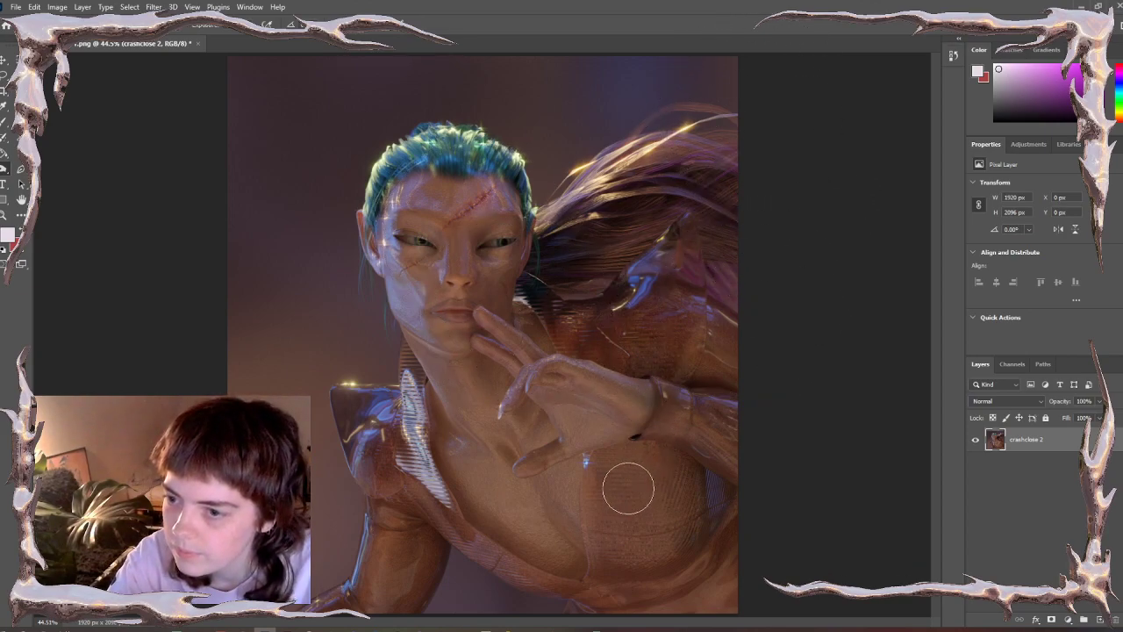
key(bracketright)
key(bracketright)
key(bracketright)
key(bracketright)
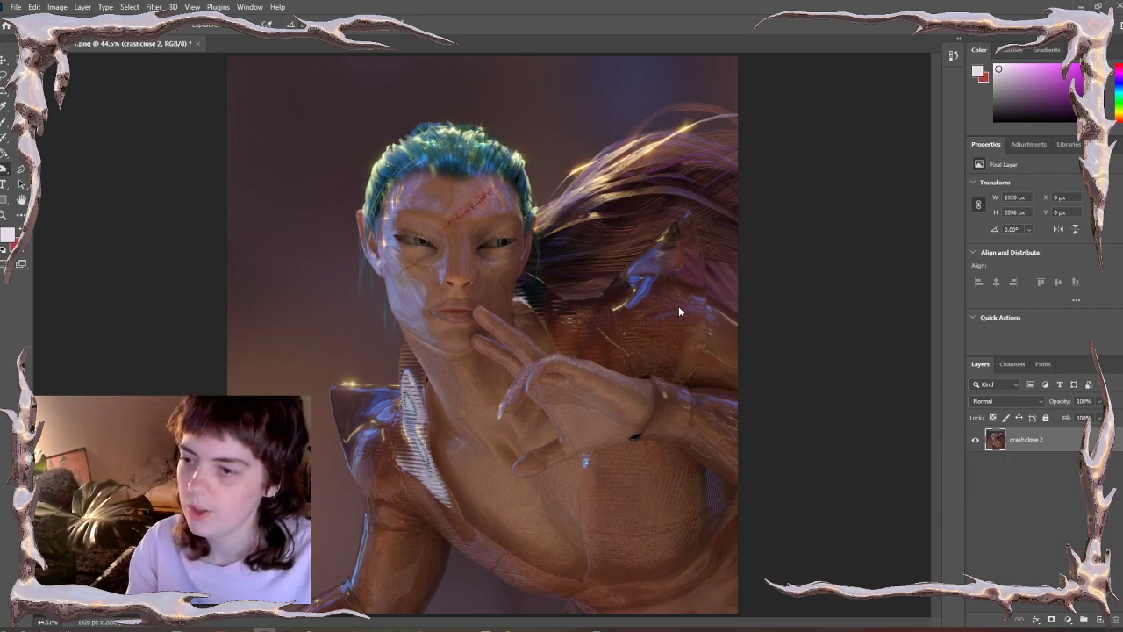
- Save the composited close-up as crashclose in the comped folder
key(ctrl+shift+s)
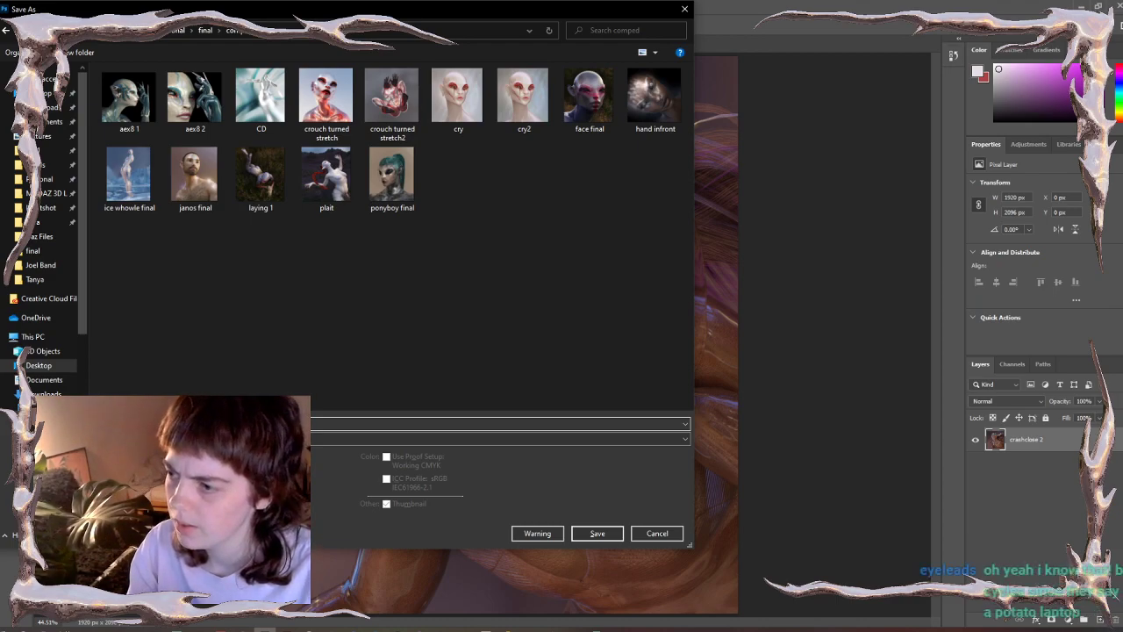
key(Return)
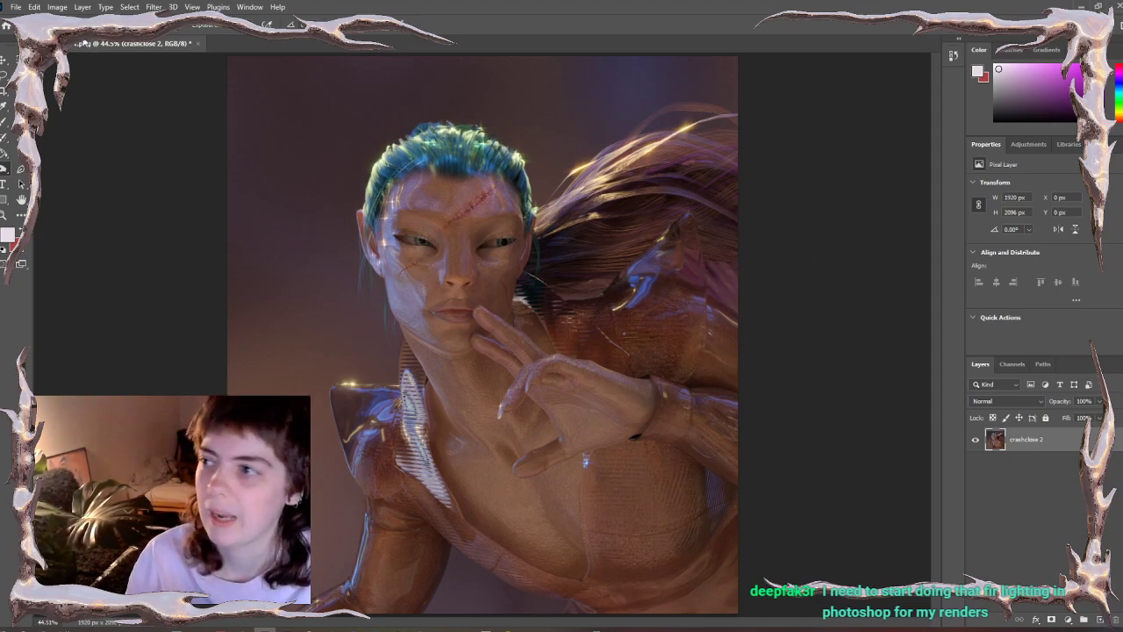
- Open crash1 from the final folder and place the crash2 image over it as a new layer
click(14, 8)
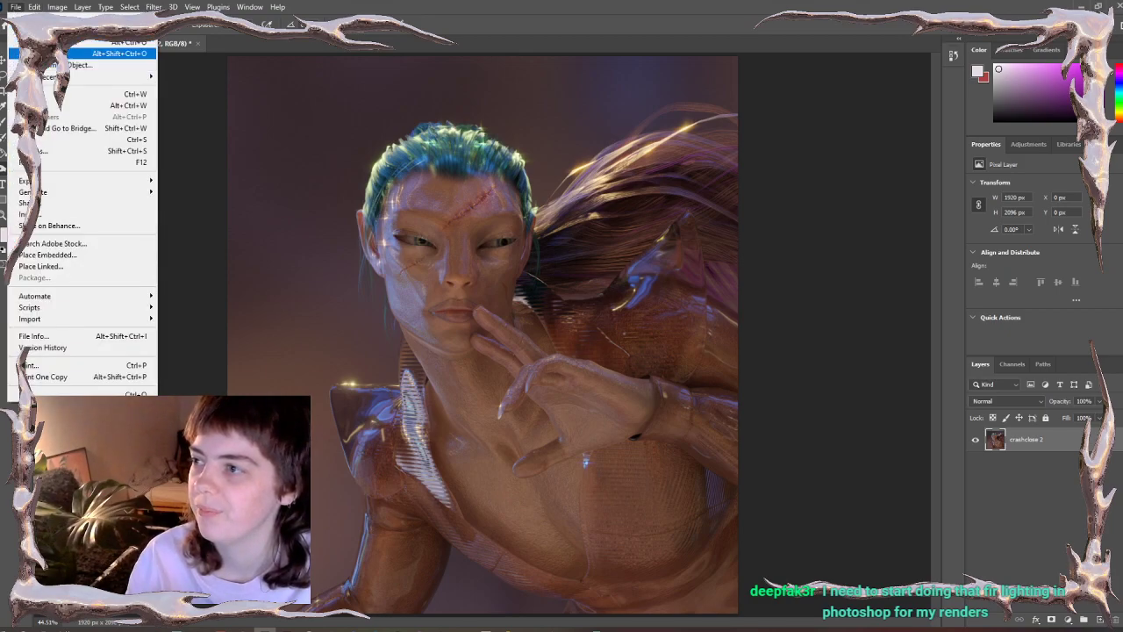
click(33, 30)
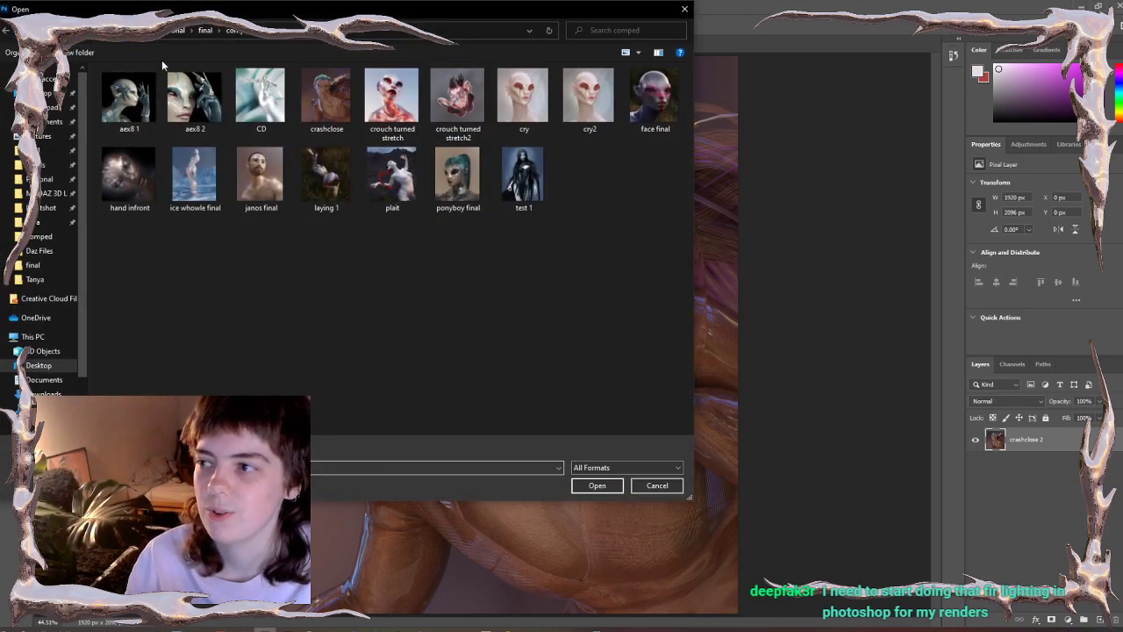
click(203, 30)
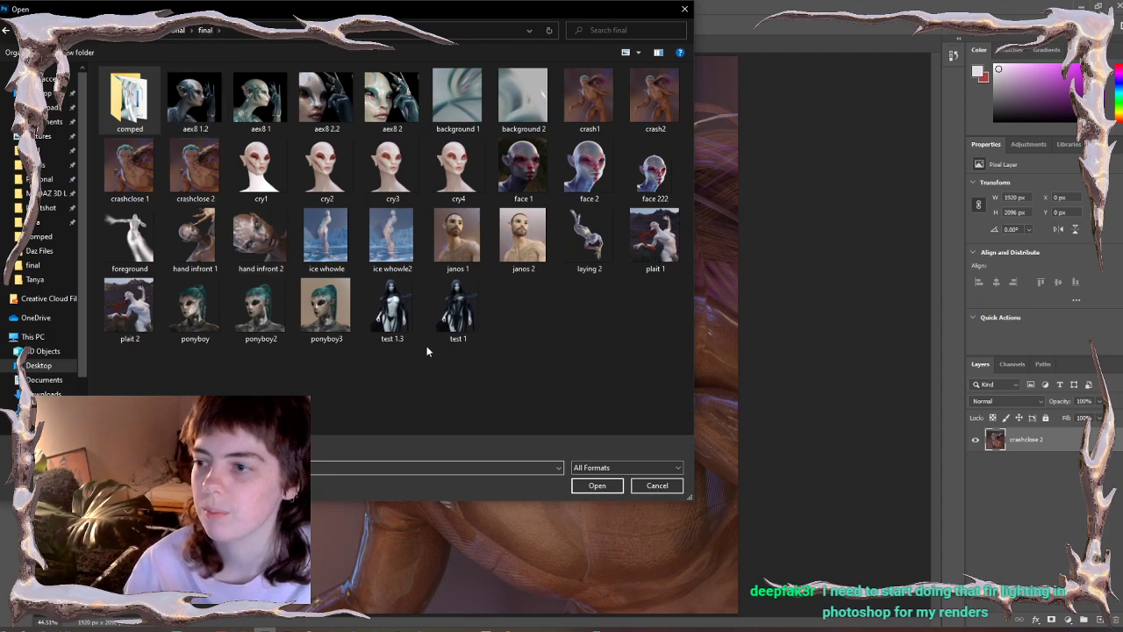
double_click(576, 122)
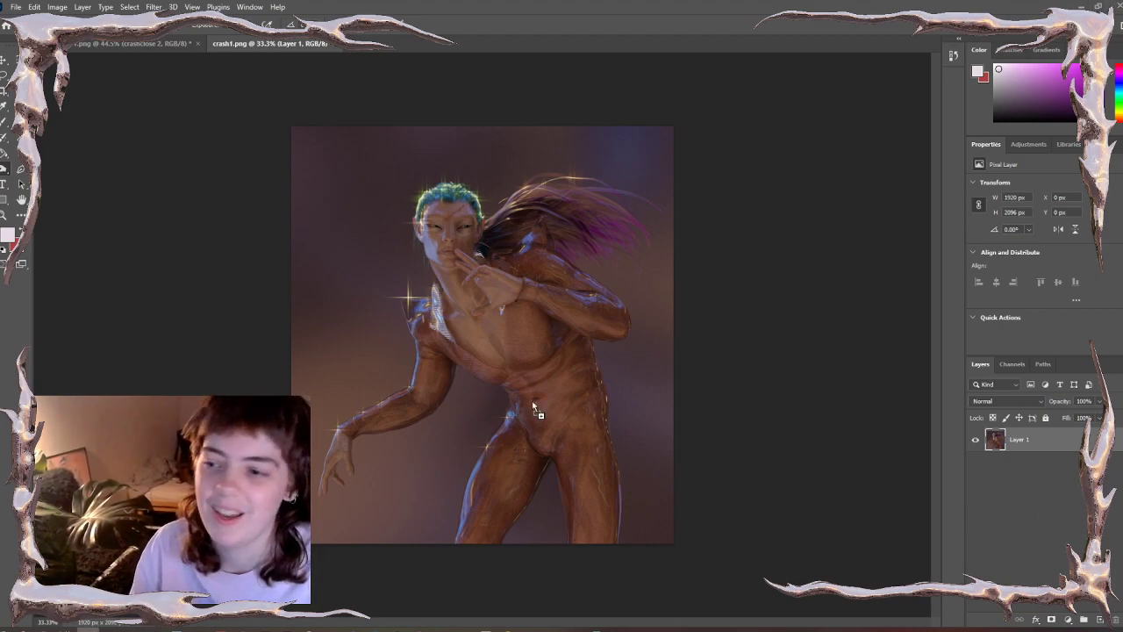
drag(535, 407, 484, 363)
key(Return)
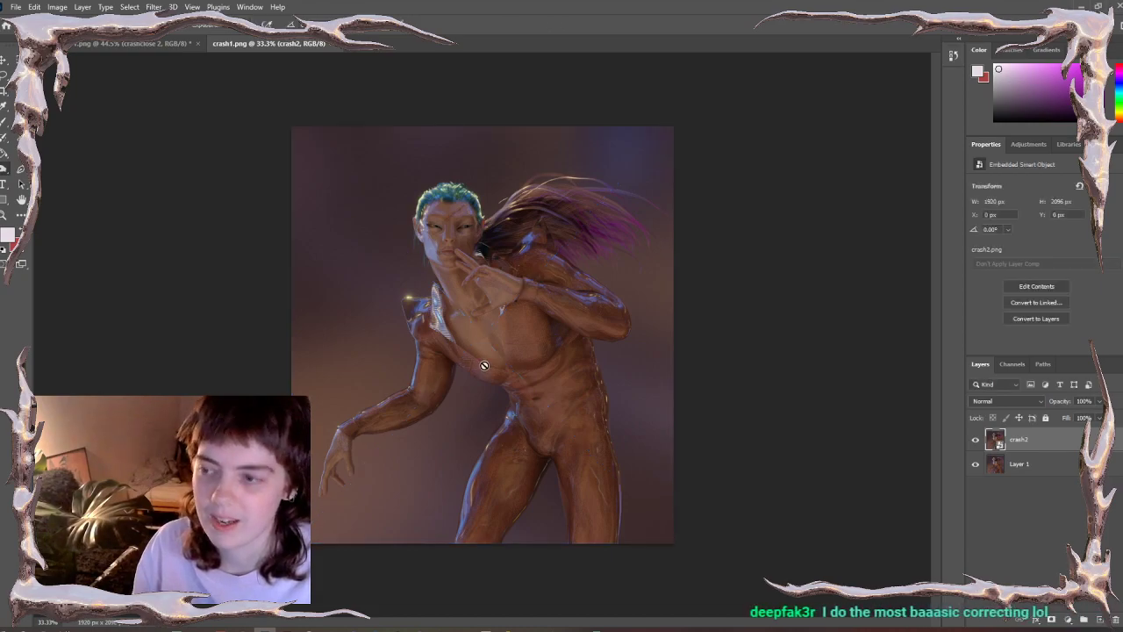
- Move the crash2 layer below Layer 1 and select Layer 1
alt+scroll(484, 364, up, 2)
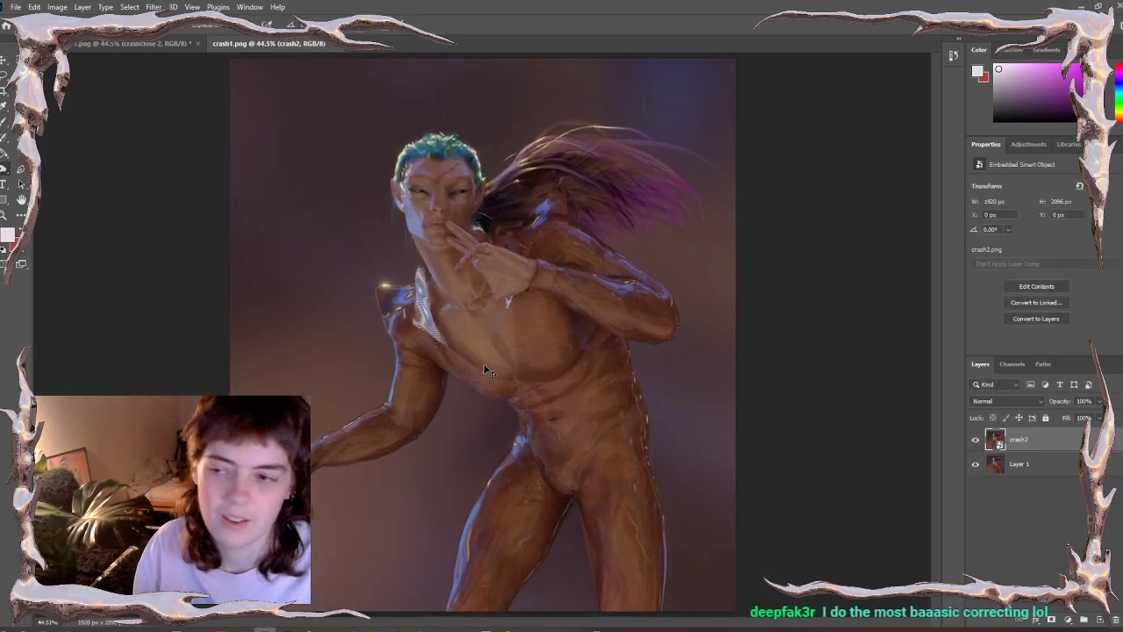
alt+scroll(484, 363, down, 1)
alt+scroll(484, 363, up, 3)
alt+scroll(483, 363, up, 2)
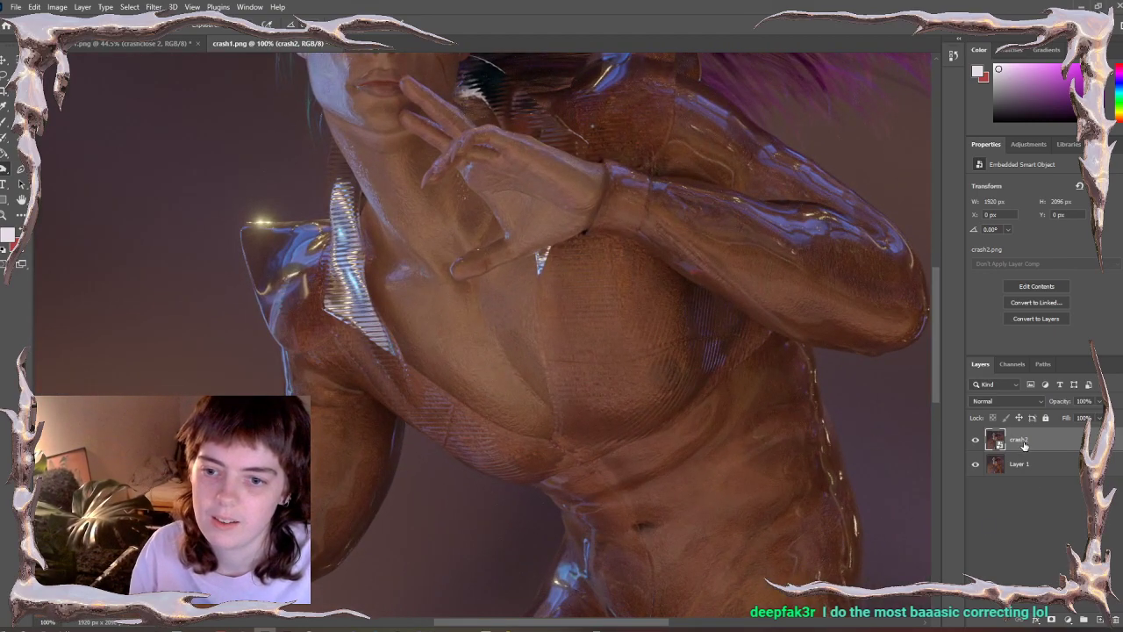
drag(1024, 446, 1022, 478)
drag(493, 251, 486, 370)
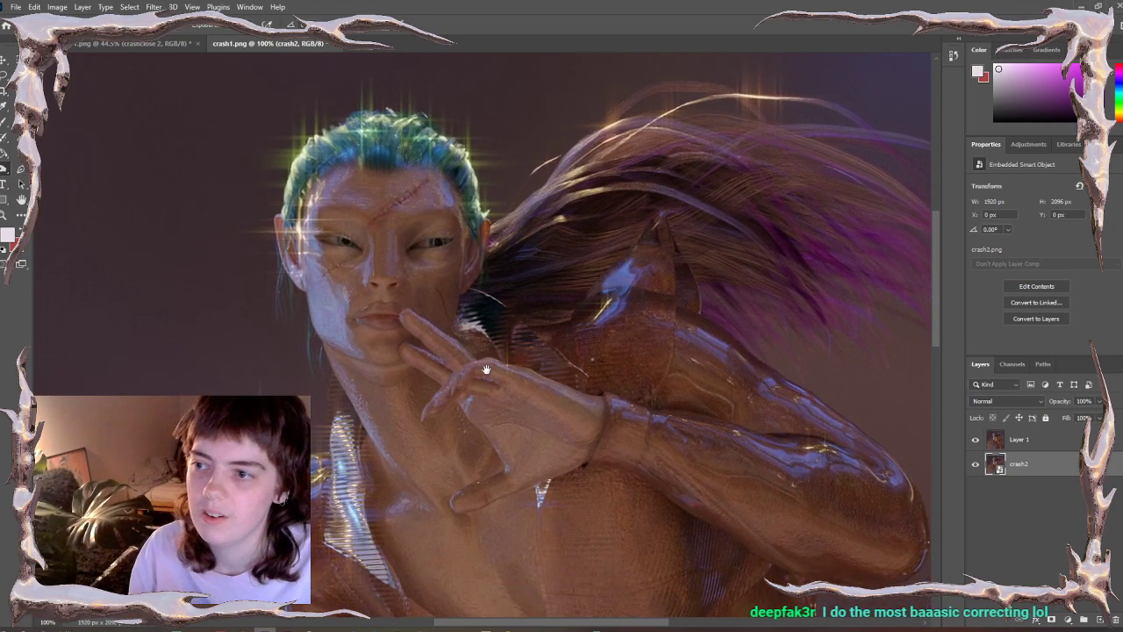
click(1023, 444)
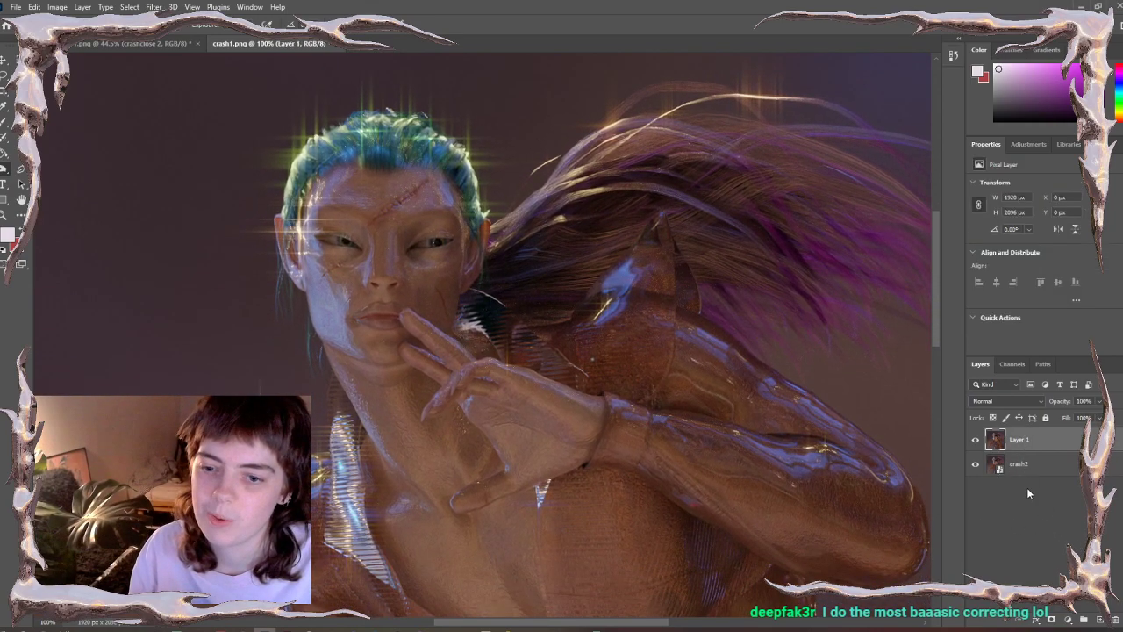
- Add a layer mask to Layer 1 and paint black over the star-shaped glare around the character's green hair
click(1051, 619)
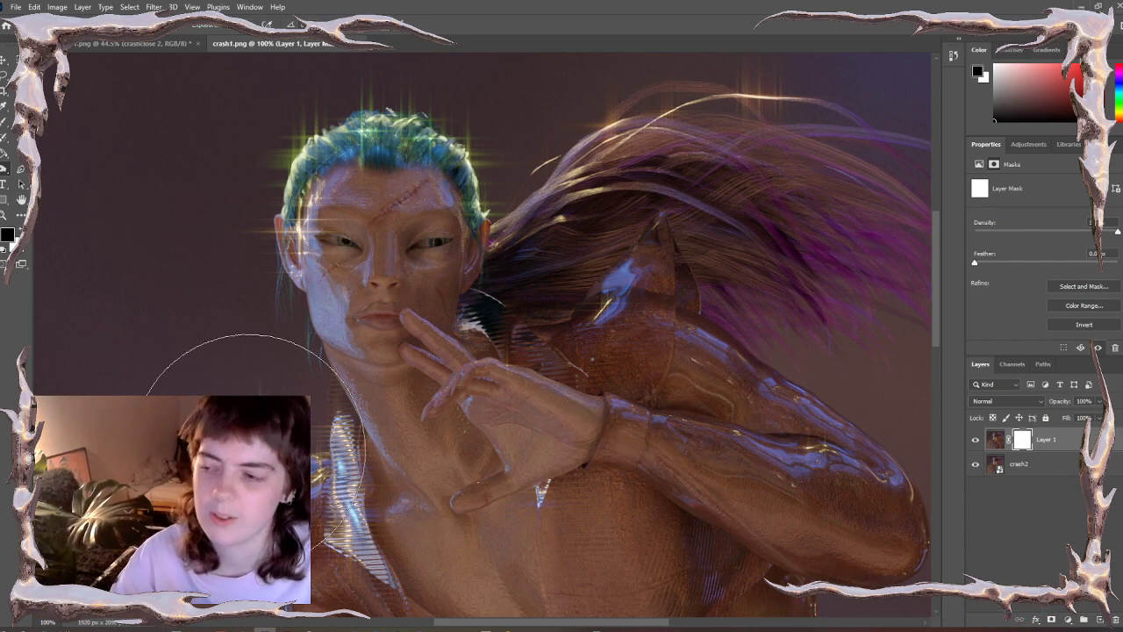
key(b)
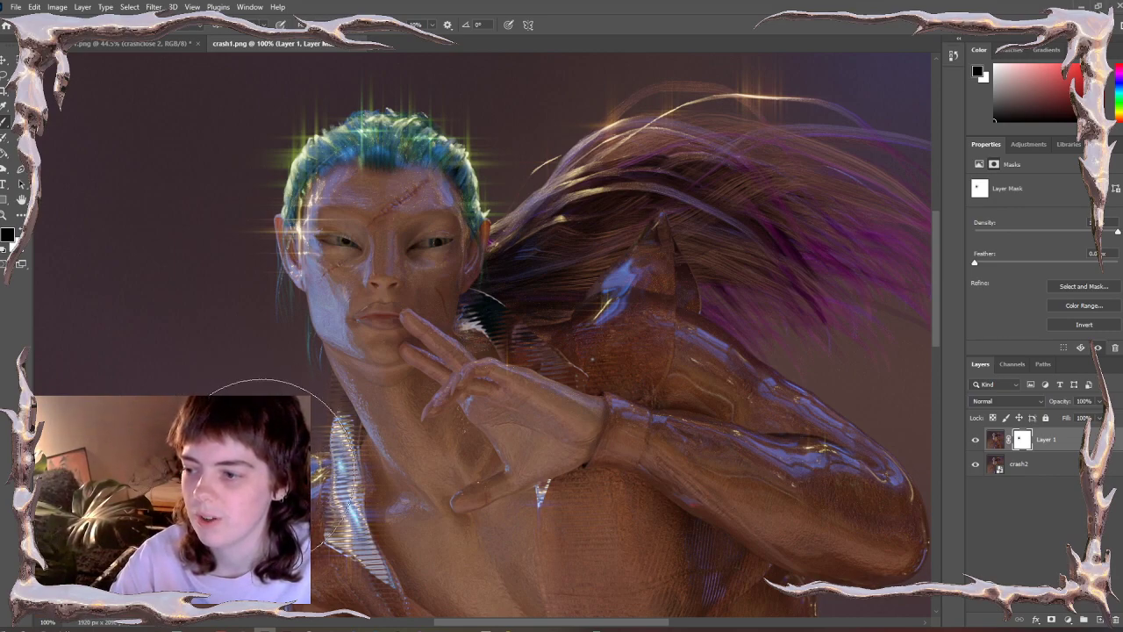
drag(451, 301, 443, 433)
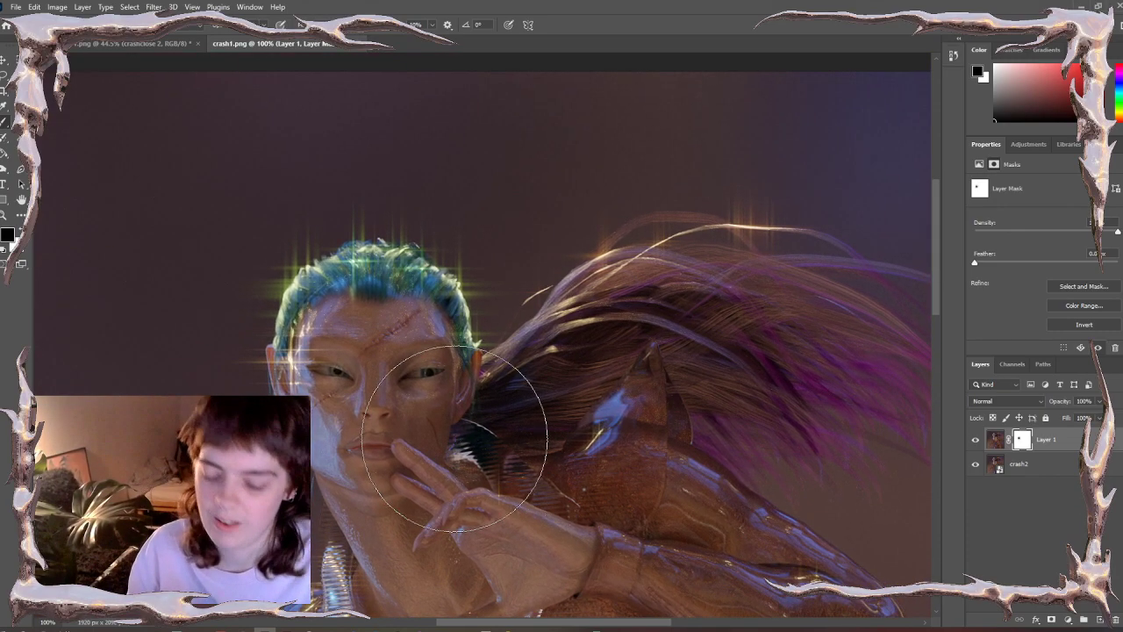
mouse_move(443, 291)
mouse_down()
mouse_move(374, 255)
mouse_move(246, 292)
mouse_up()
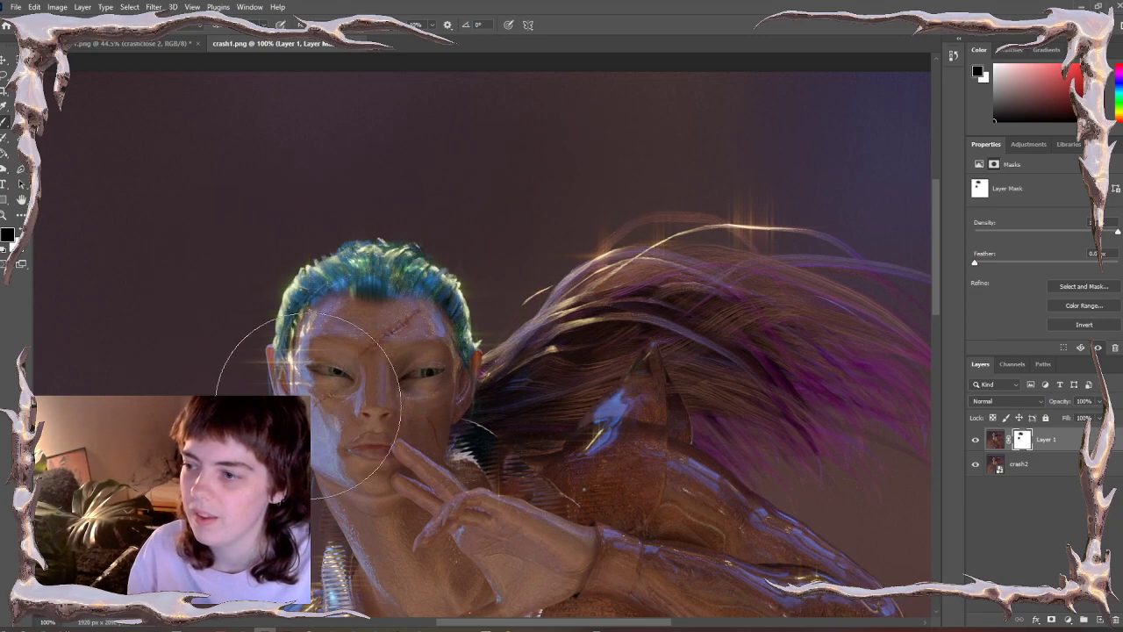
key(ctrl+0)
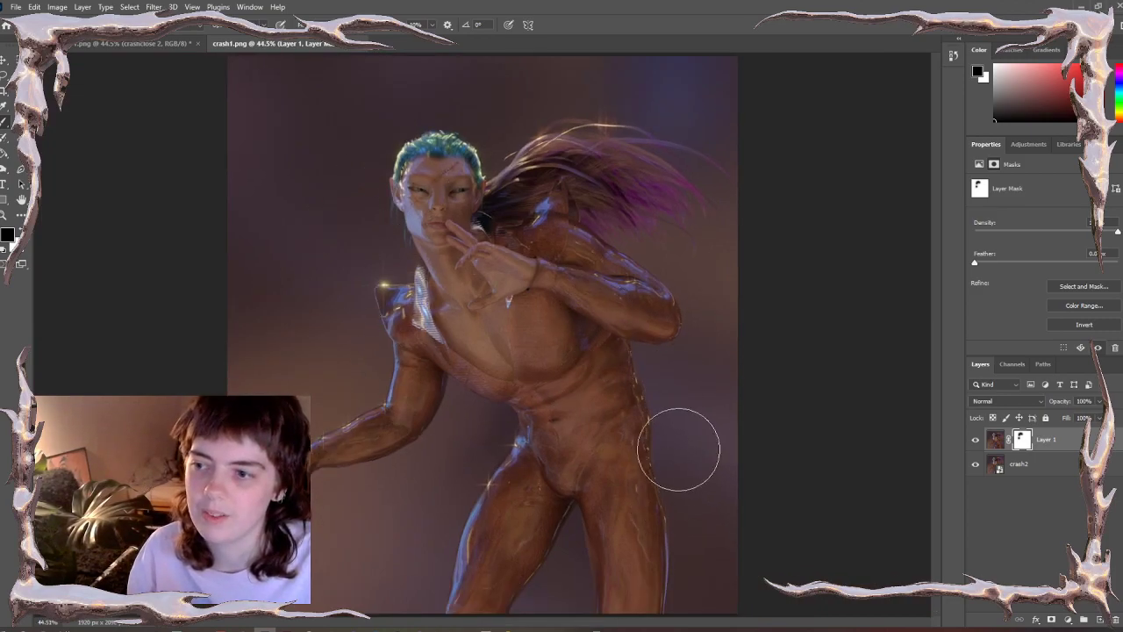
- Select Layer 1 together with the crash2 layer and merge them into a single layer
shift+click(1036, 465)
right_click(1033, 465)
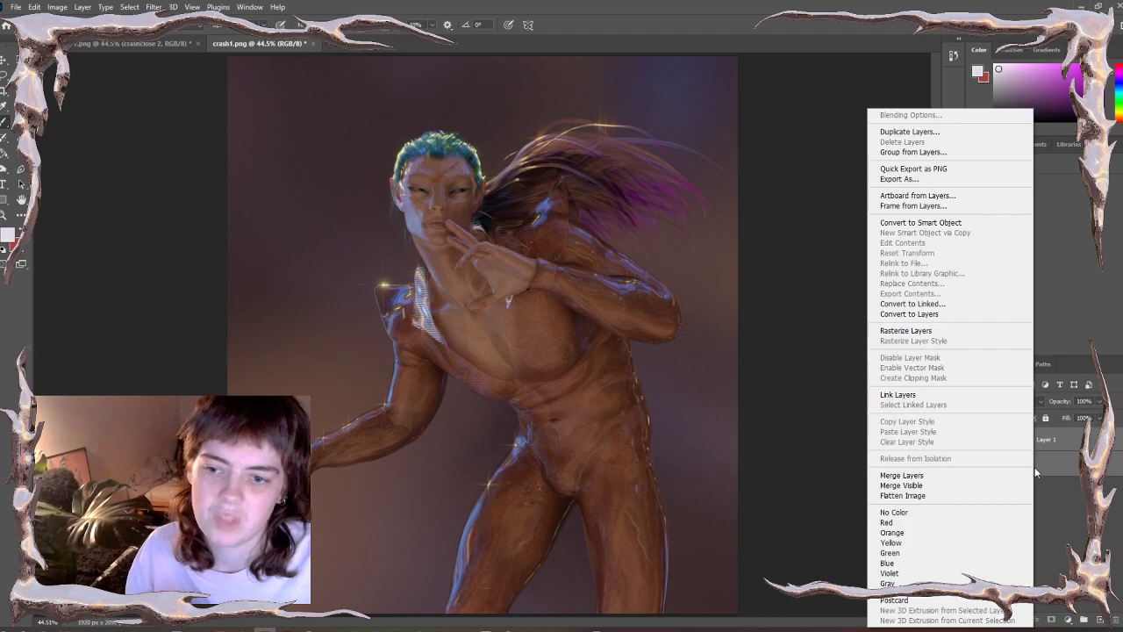
click(938, 479)
- Take up the Dodge tool and examine the merged character's face, hair and torso up close, then the whole image
alt+scroll(603, 395, up, 2)
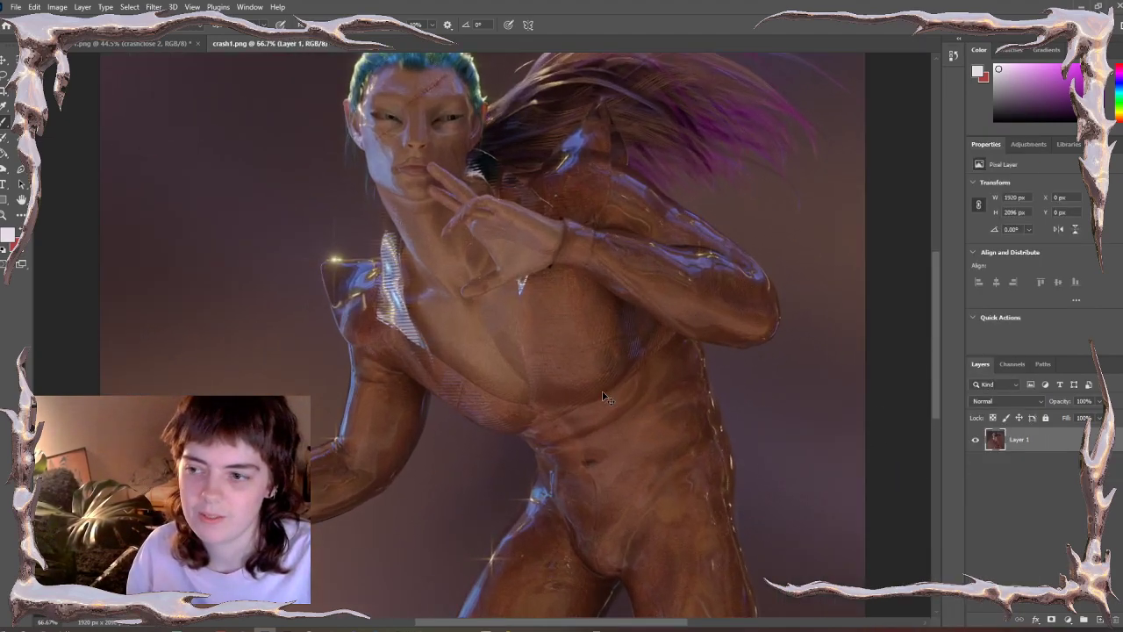
key(ctrl+plus)
drag(530, 221, 625, 412)
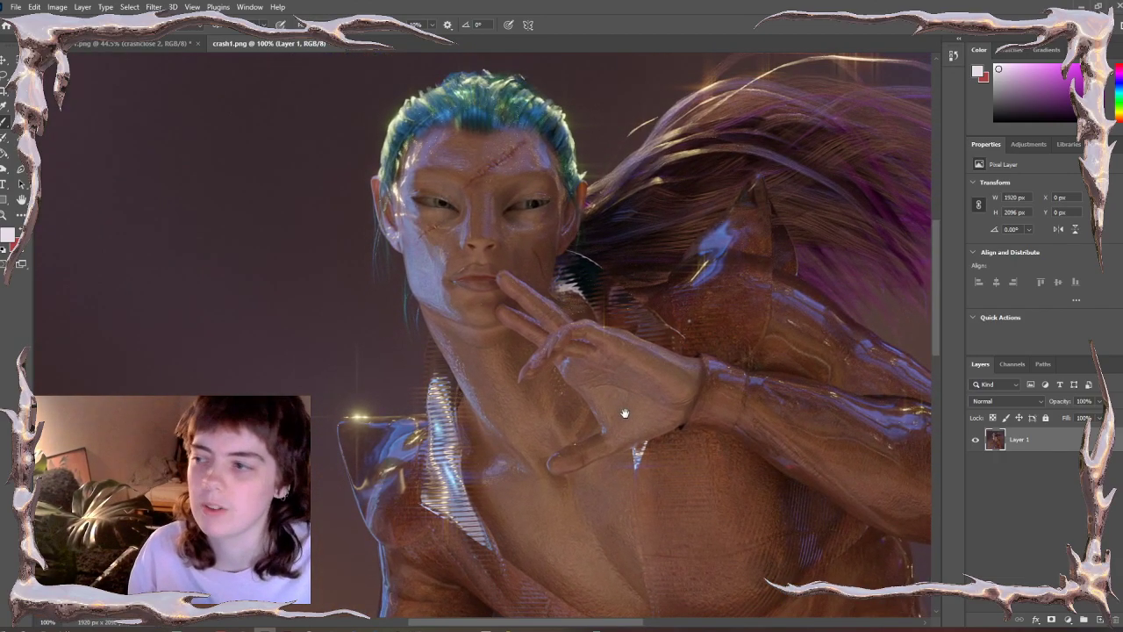
click(5, 171)
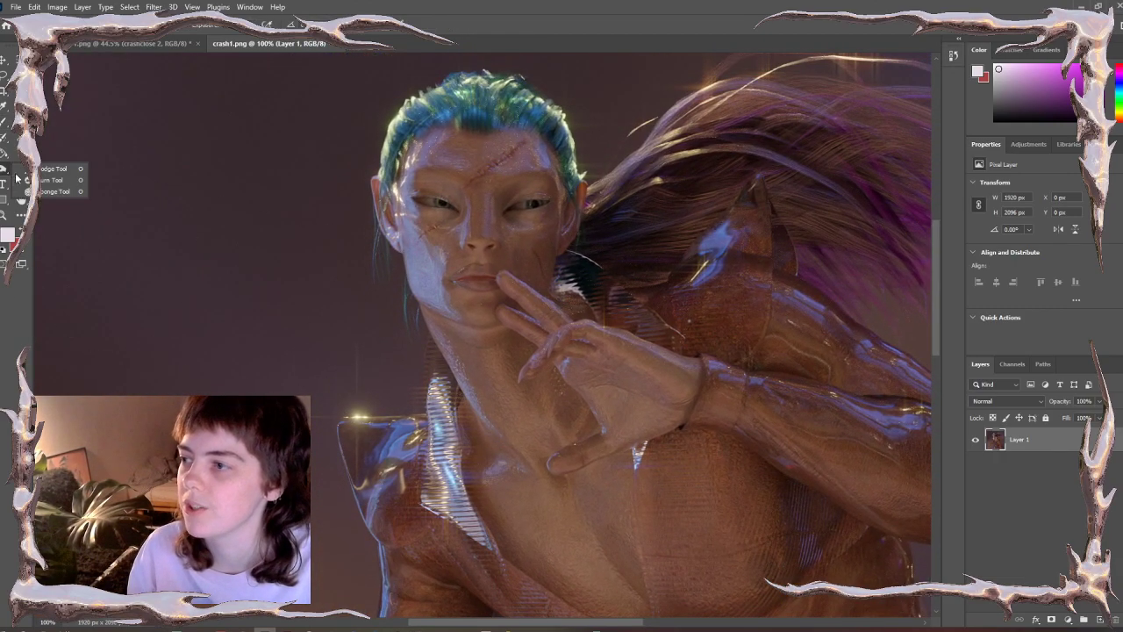
click(52, 169)
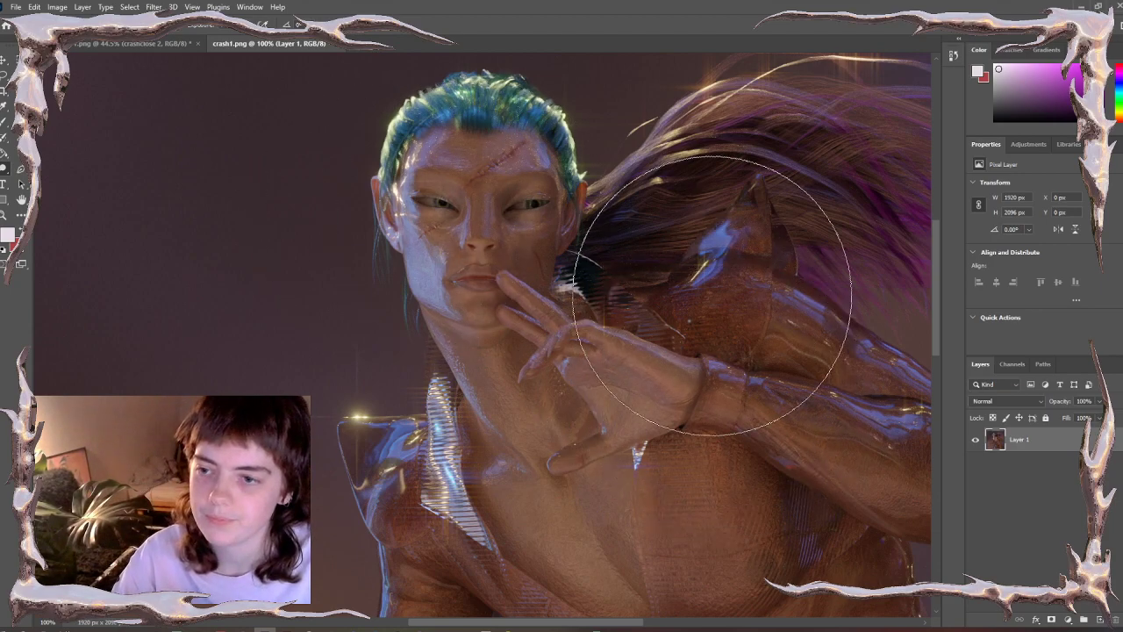
drag(742, 94, 674, 283)
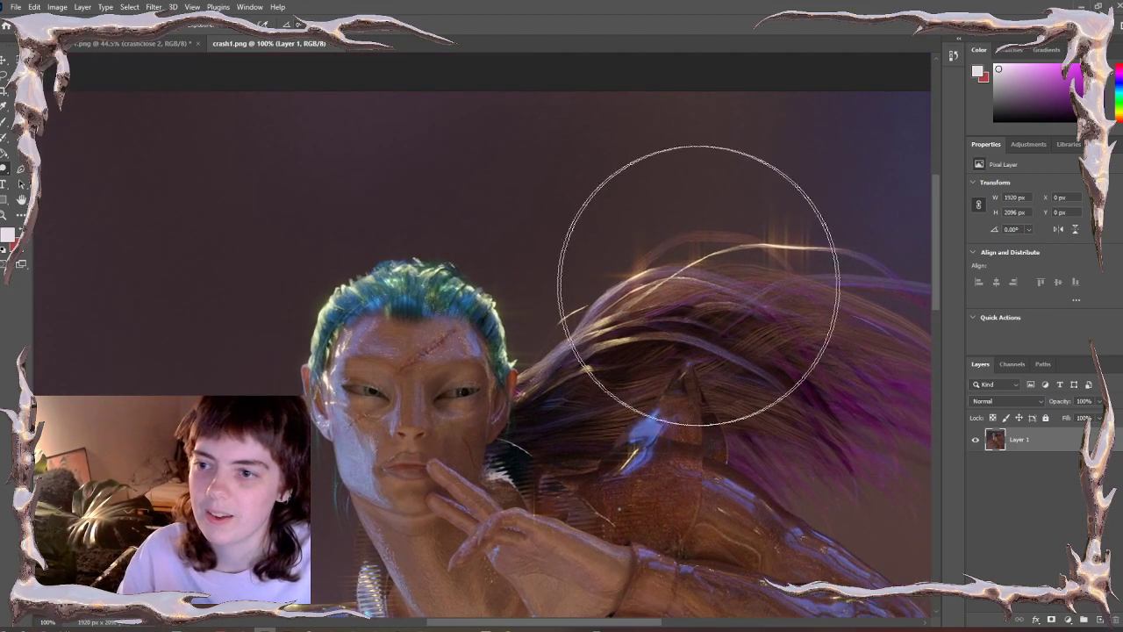
drag(519, 451, 570, 204)
drag(592, 435, 565, 240)
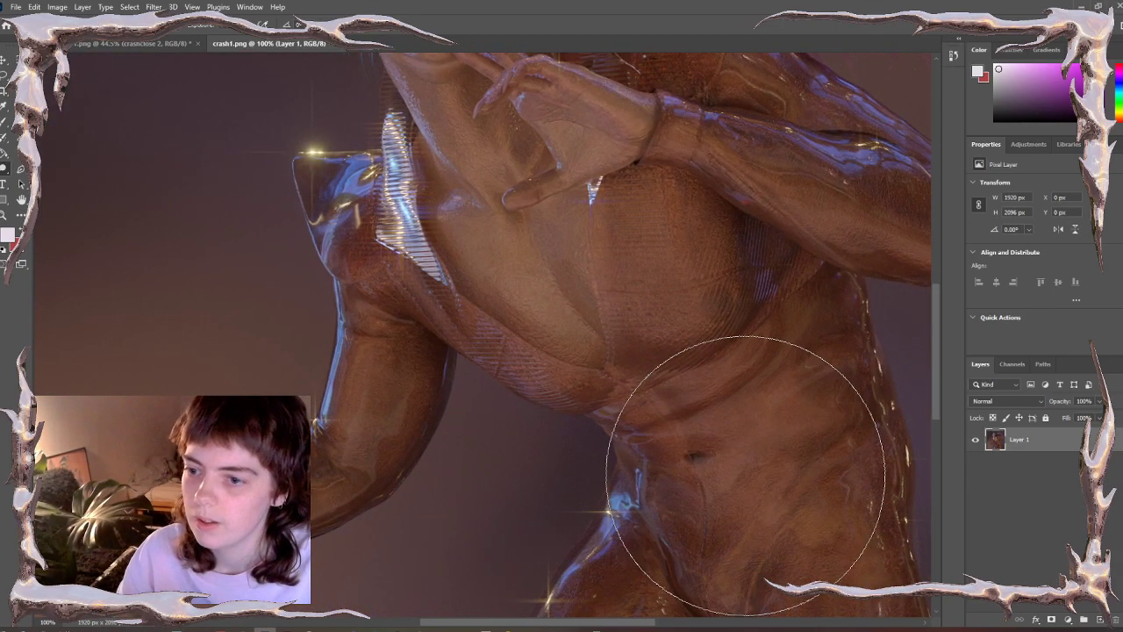
key(ctrl+0)
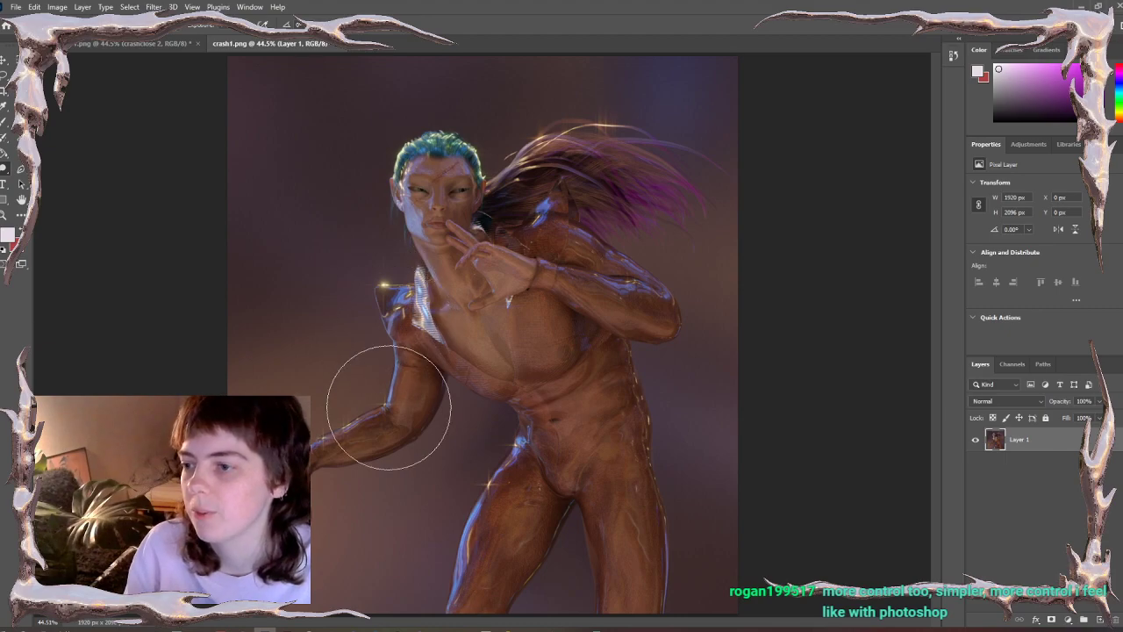
- Switch to the Burn tool, shrink its brush for the torso and enlarge it again for the full figure
right_click(3, 169)
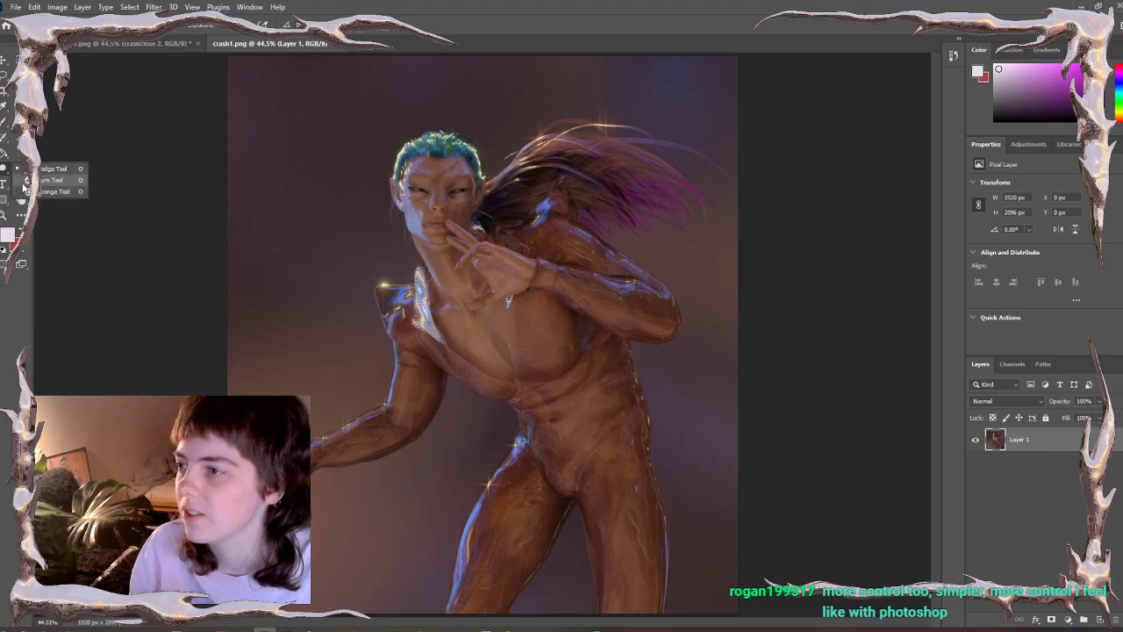
click(23, 180)
alt+scroll(566, 298, up, 3)
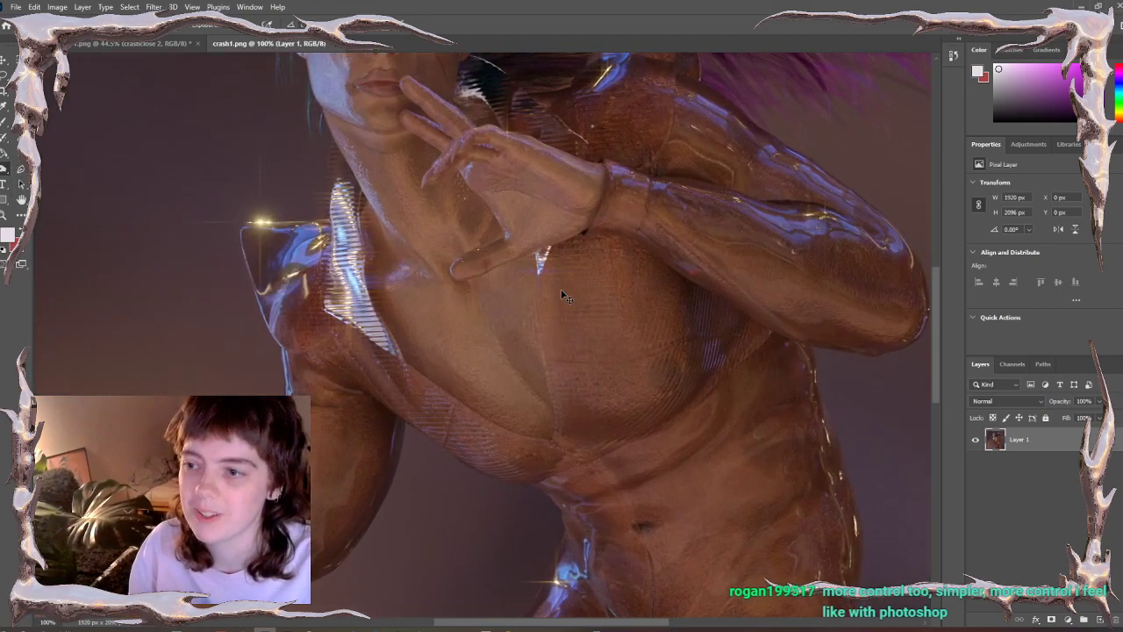
key(bracketleft)
key(bracketleft)
key(bracketleft)
key(bracketleft)
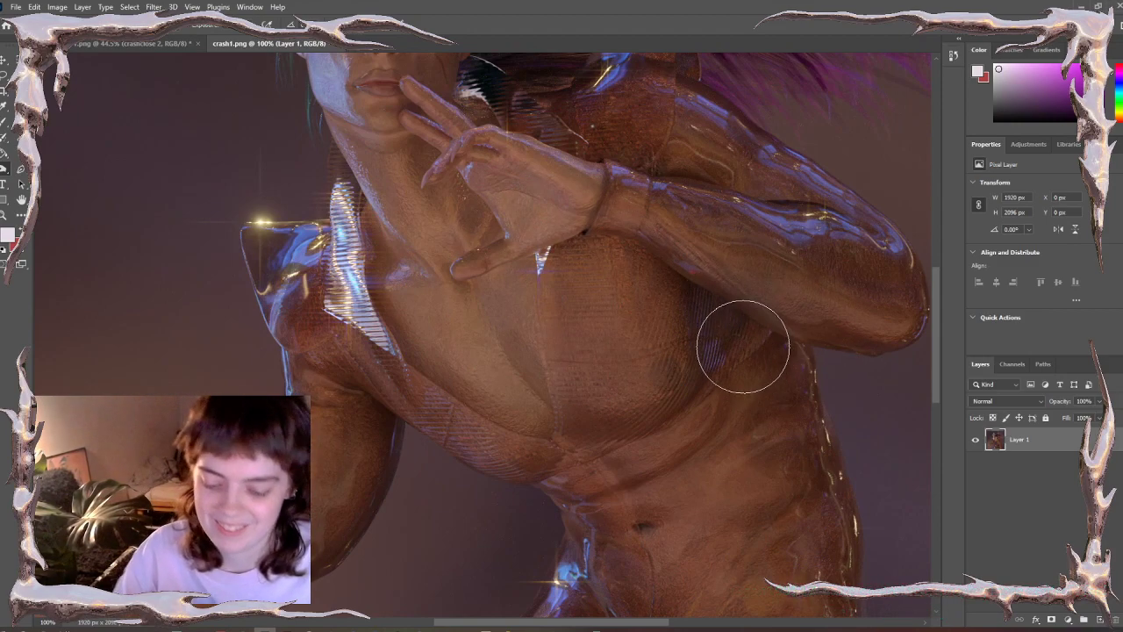
key(ctrl+0)
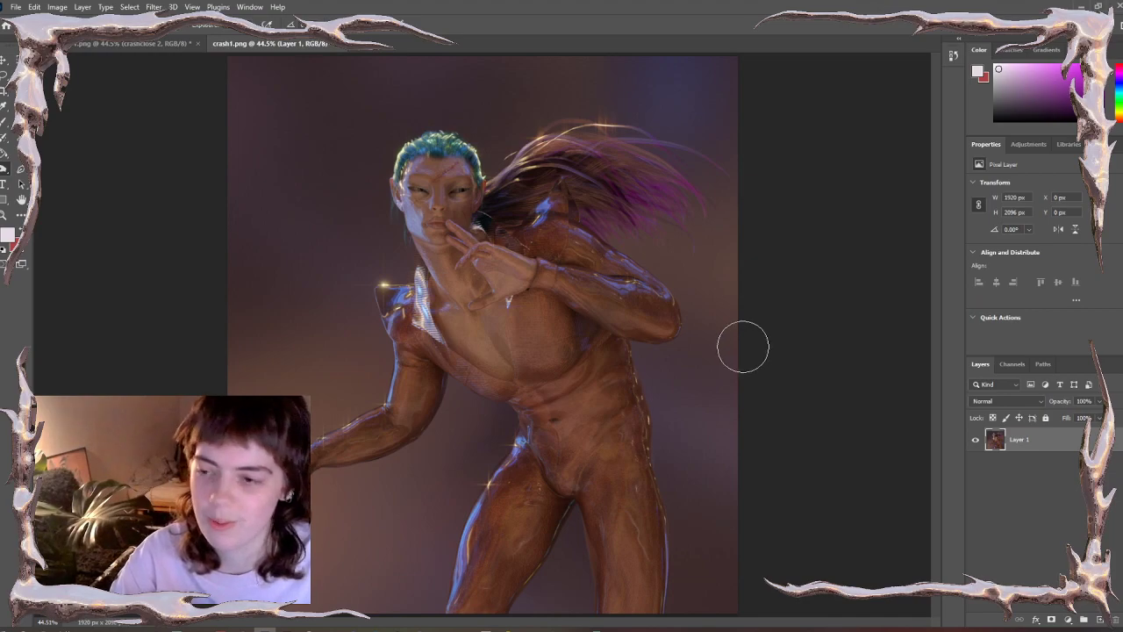
key(bracketright)
key(bracketright)
key(bracketright)
key(bracketright)
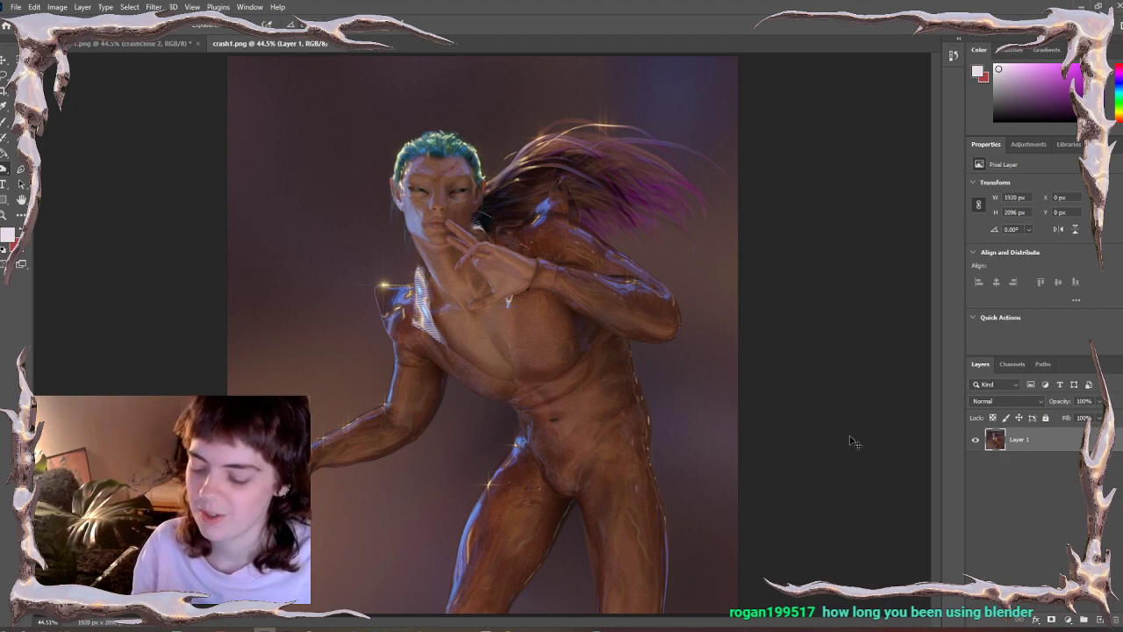
- Save the merged full-figure image in the comped folder
key(ctrl+shift+s)
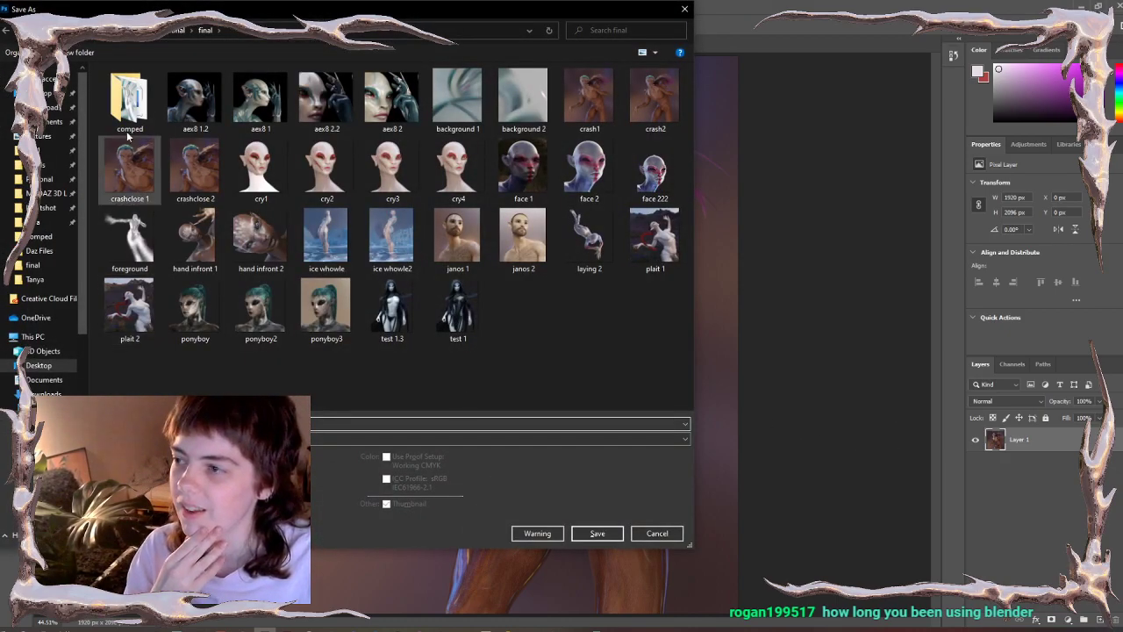
double_click(128, 101)
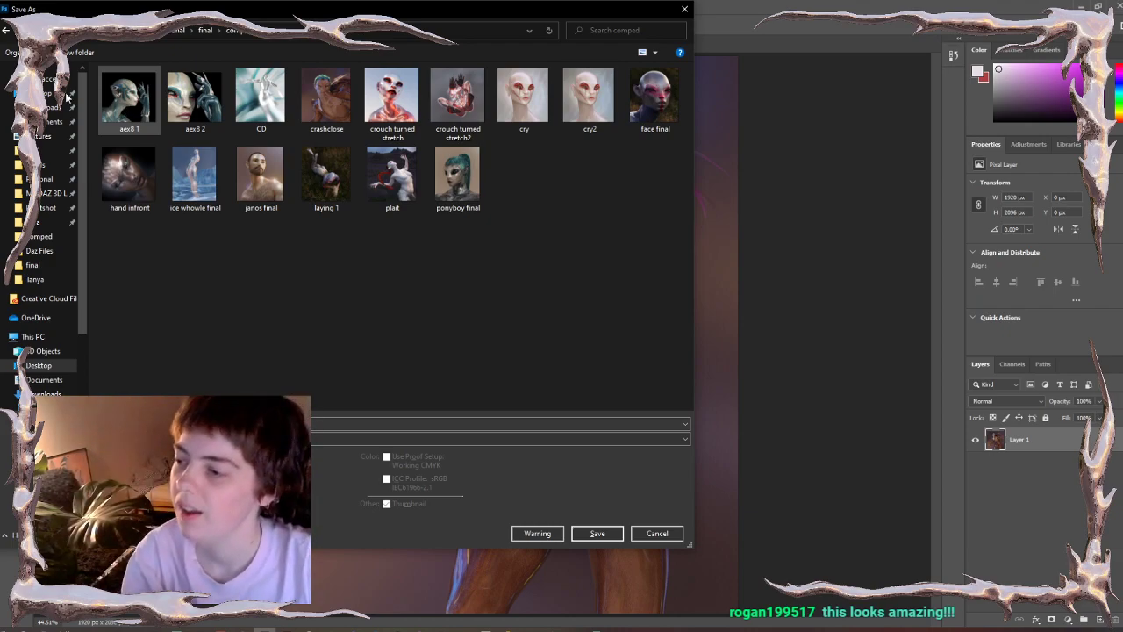
click(289, 438)
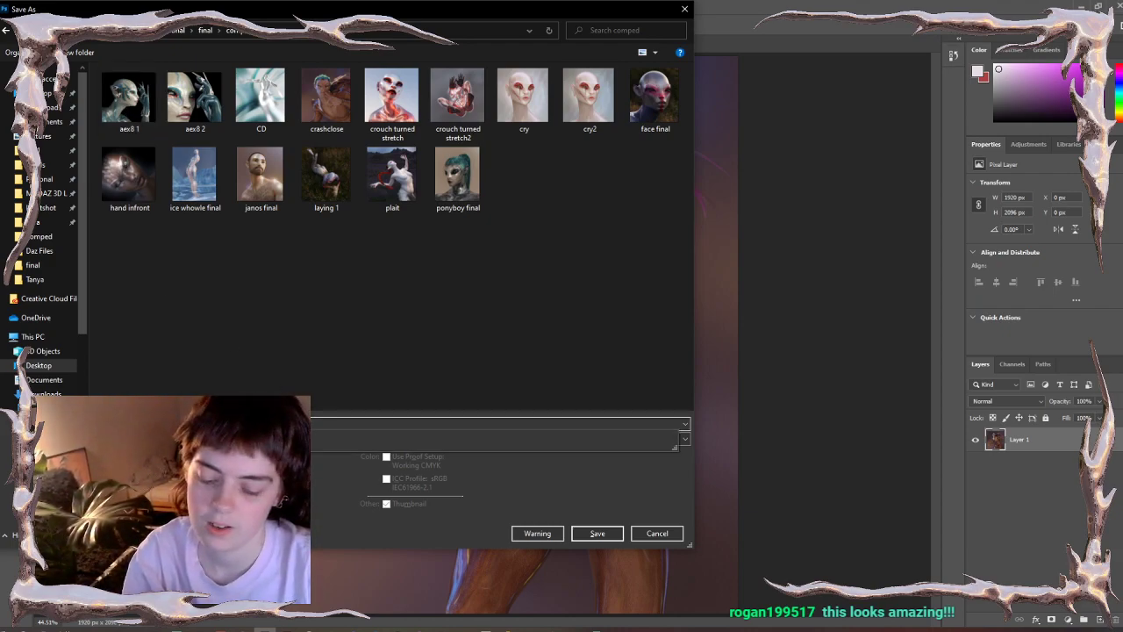
click(289, 438)
click(289, 439)
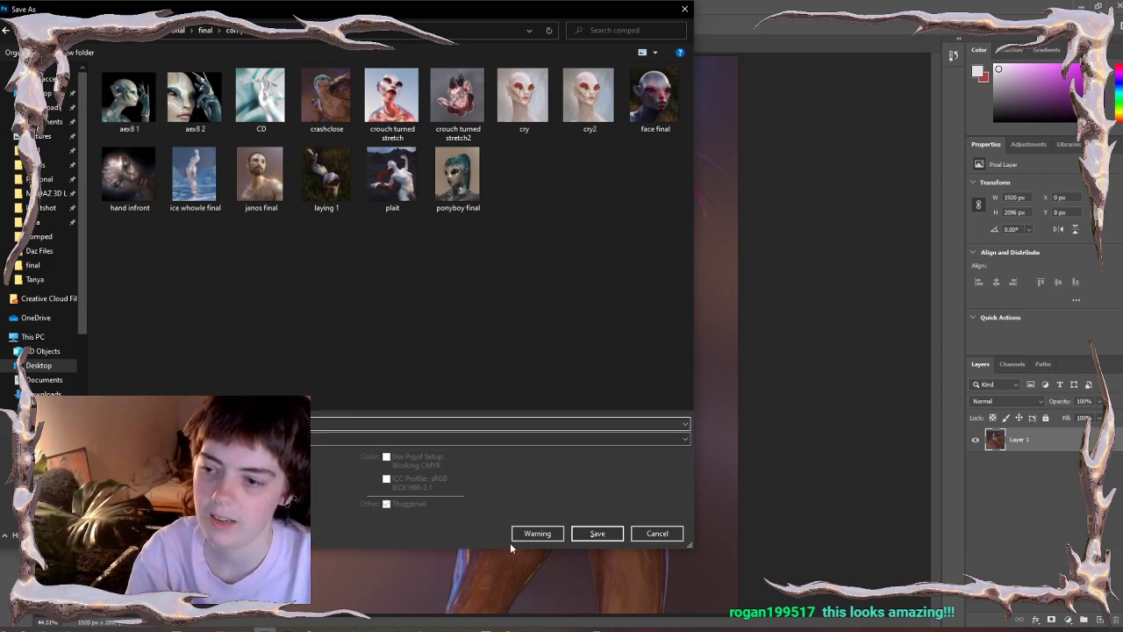
click(600, 533)
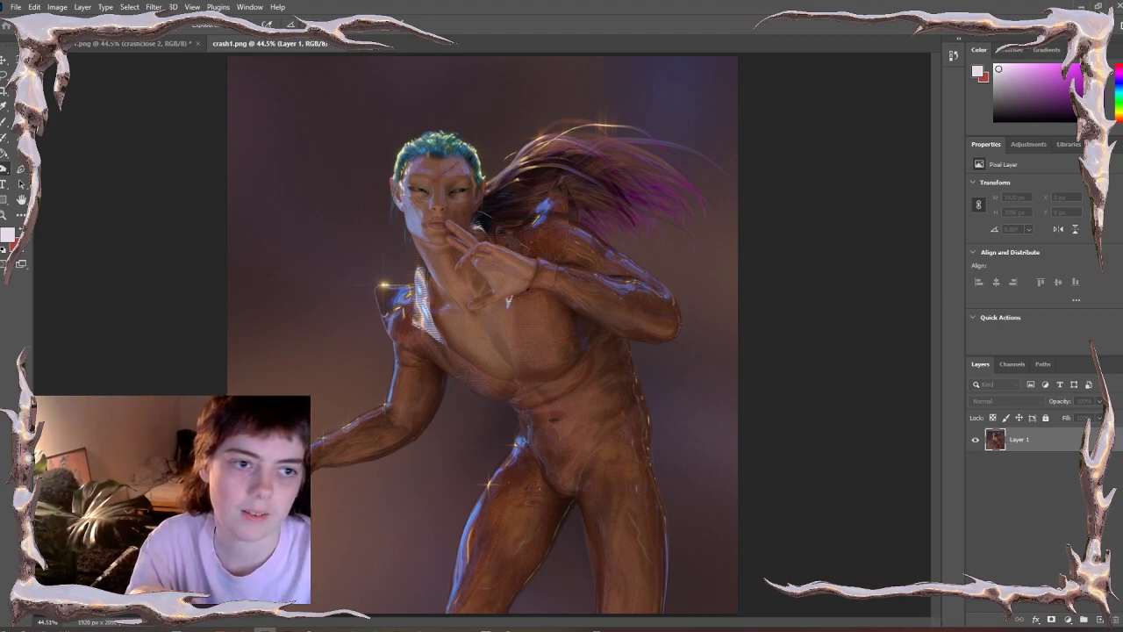
key(ctrl+s)
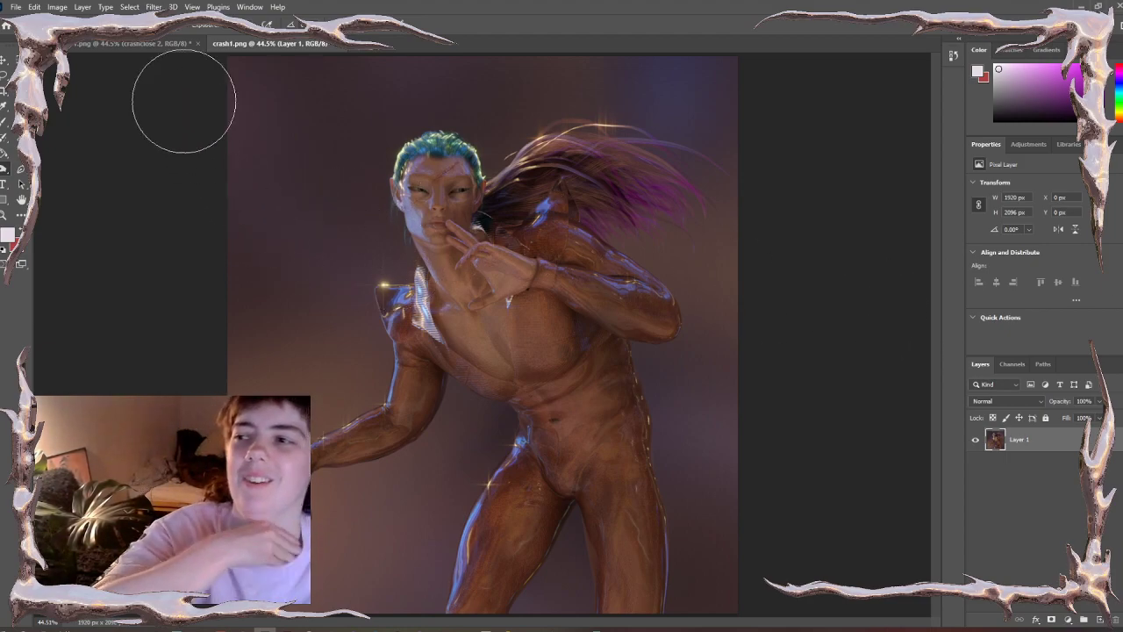
- Review the close-up composite and quit Photoshop without saving changes to crash1.png and crashclose 1.png, returning to Blender
click(123, 44)
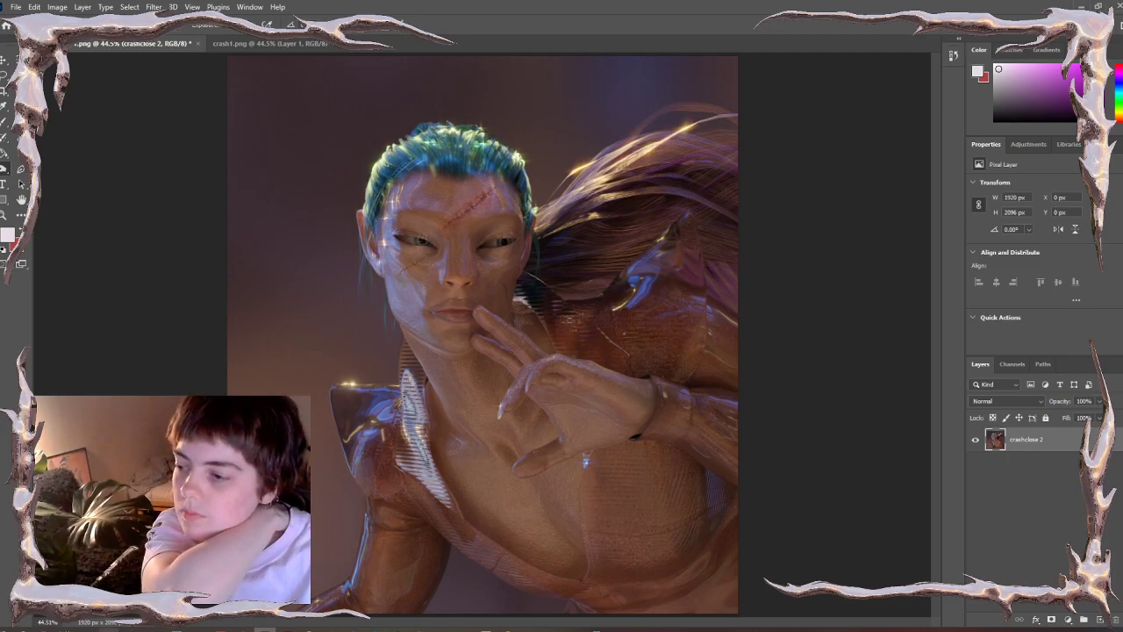
mouse_move(109, 629)
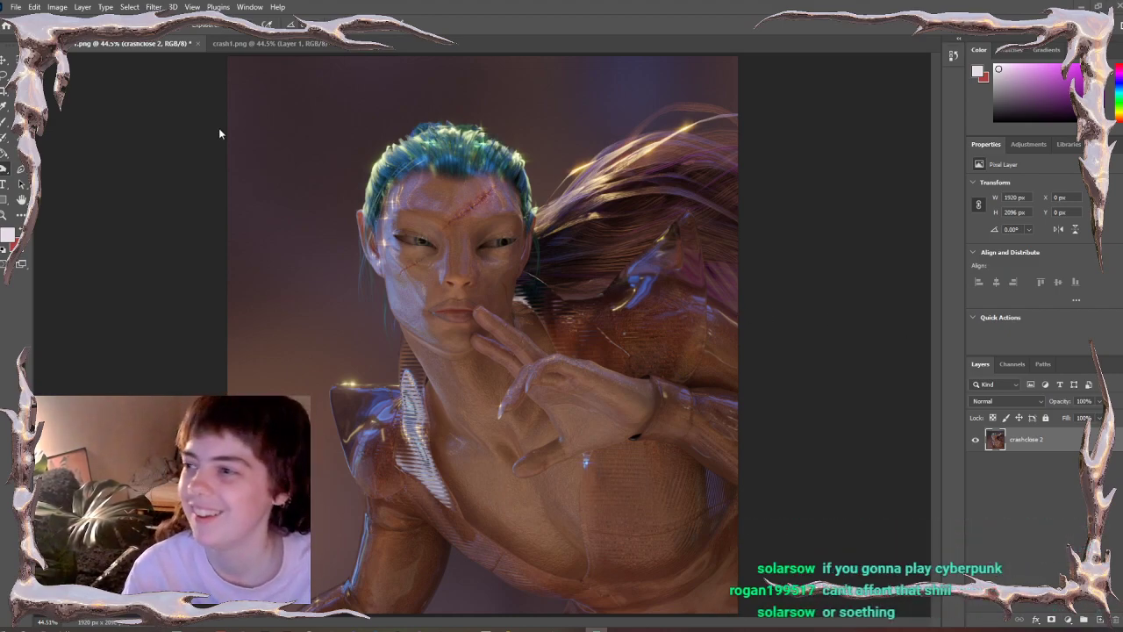
click(1116, 7)
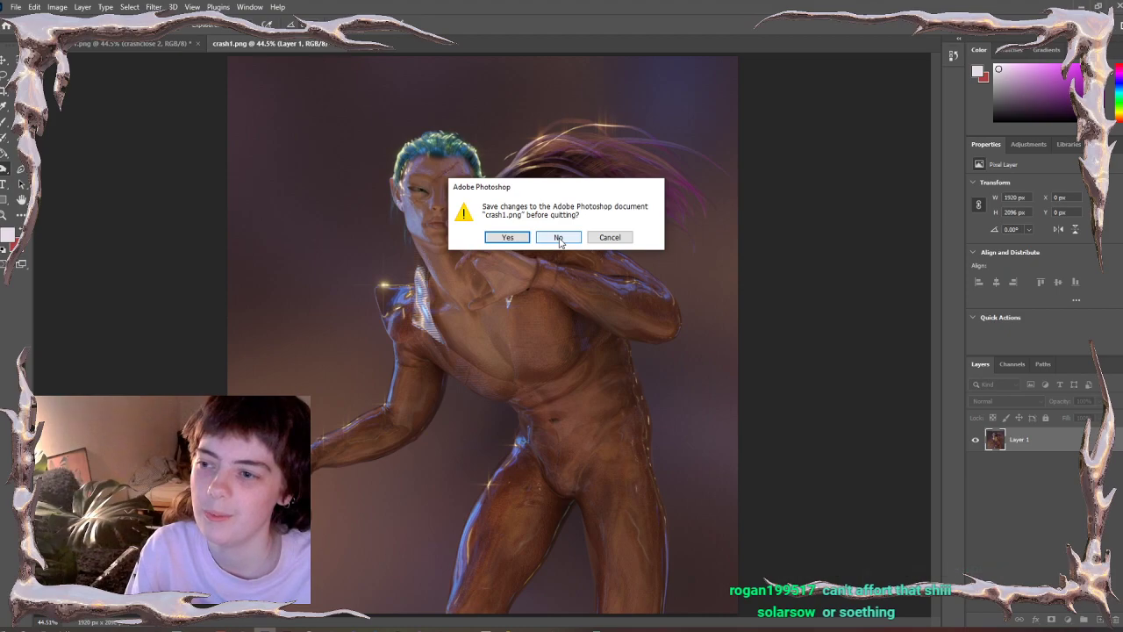
click(559, 238)
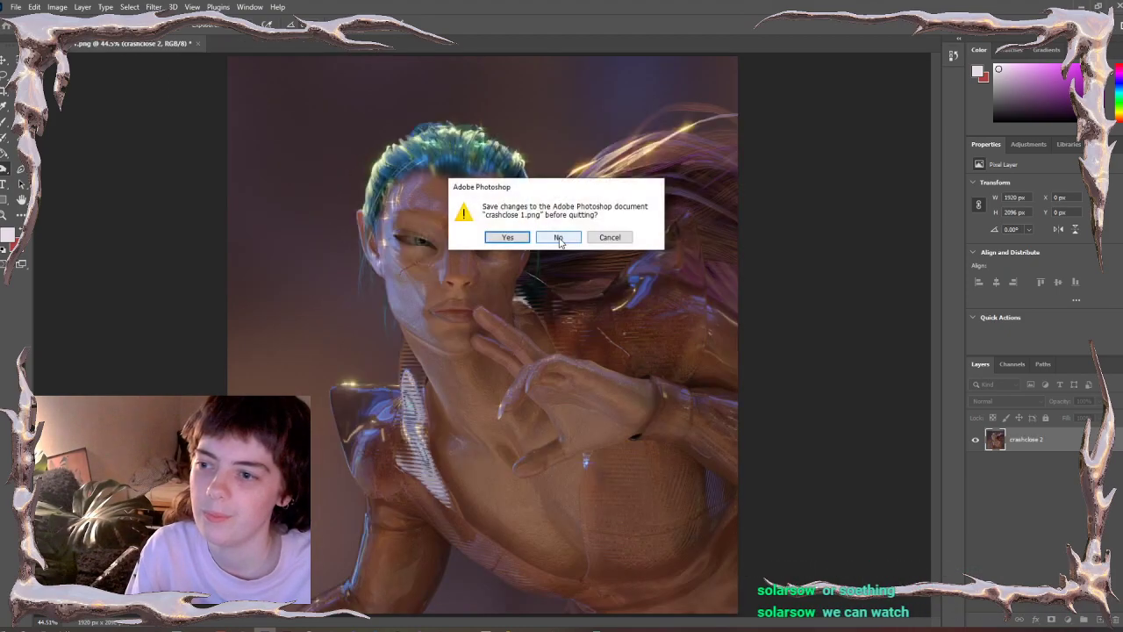
click(559, 238)
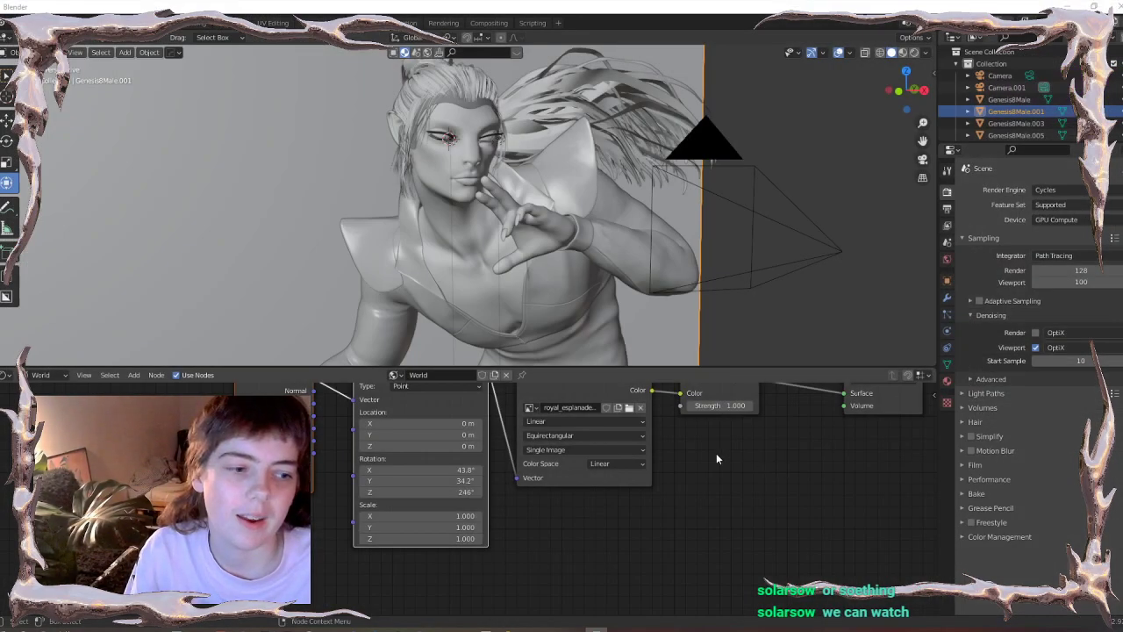